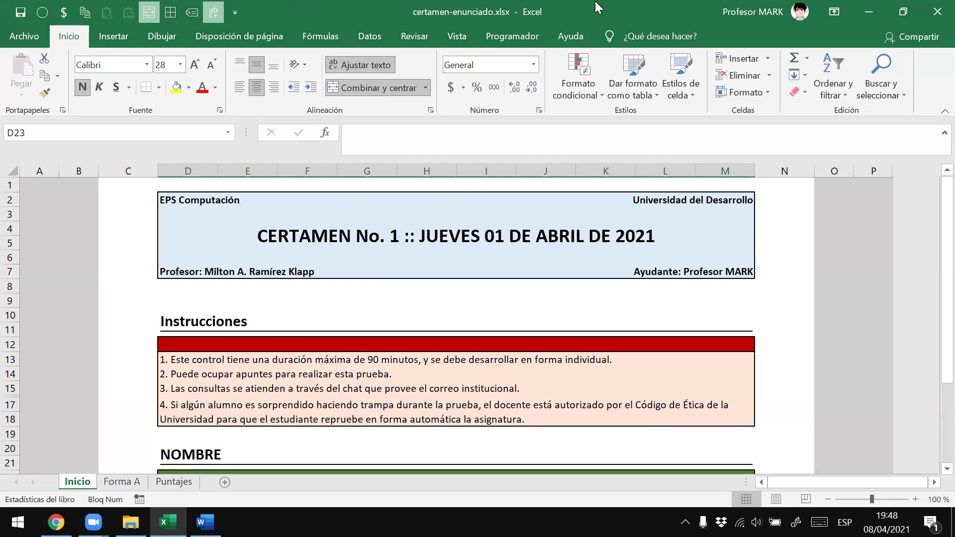
Look over the exam title and Instrucciones, then open the Forma A sheet
left_click(349, 235)
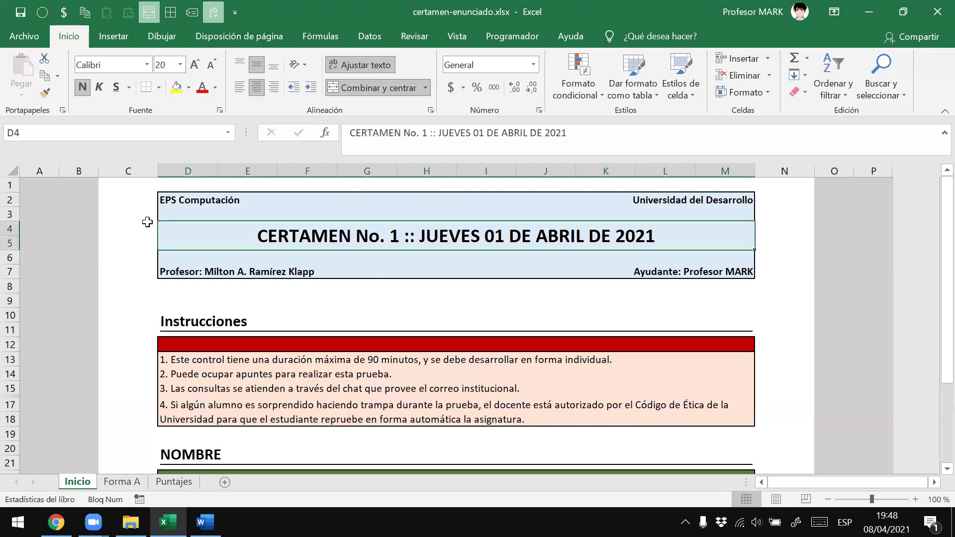
left_click(195, 324)
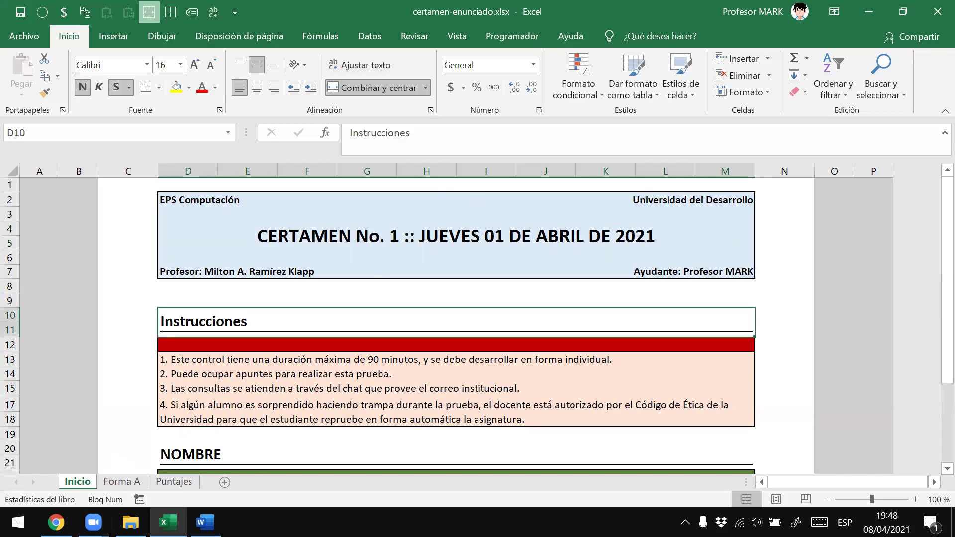
left_click(122, 481)
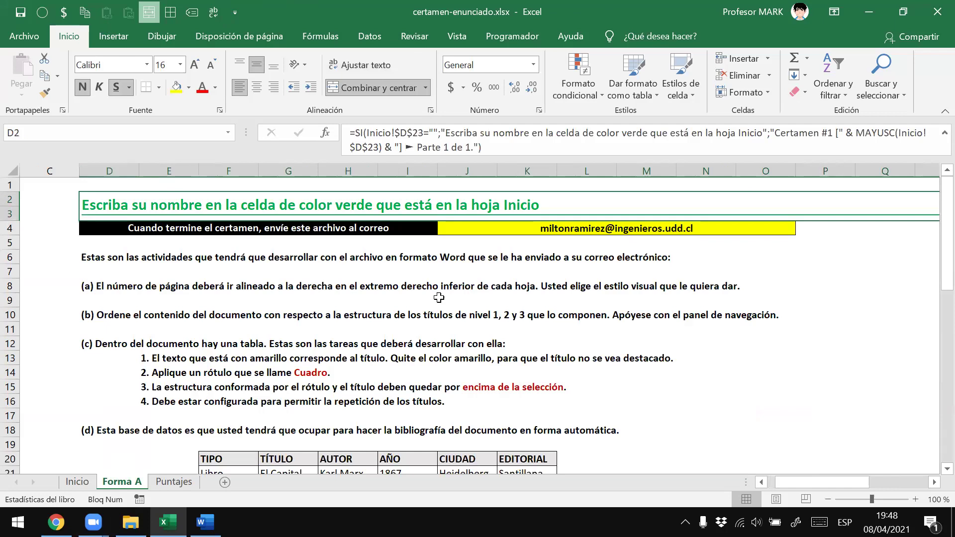
Read the introductory activities and task (a) on page numbering, then switch to Word
left_click(163, 259)
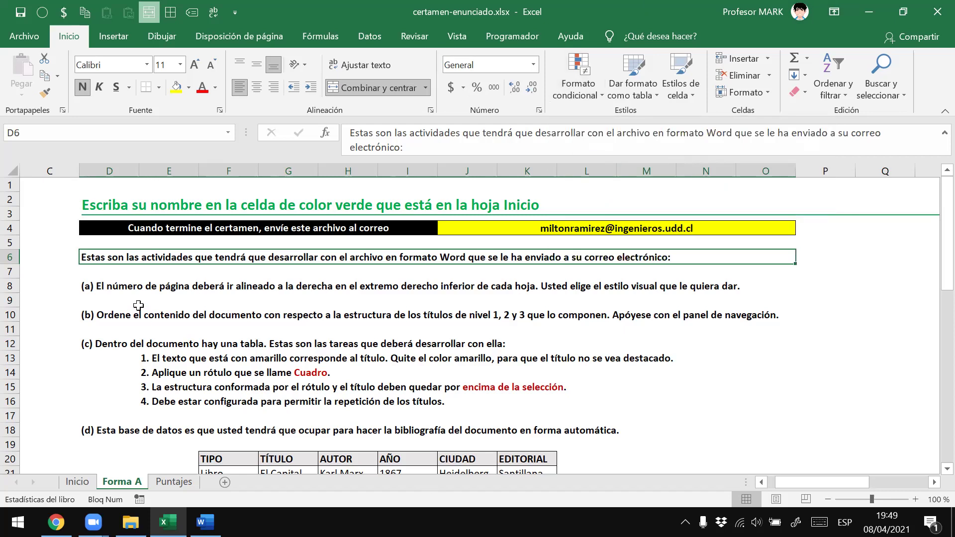
left_click(164, 289)
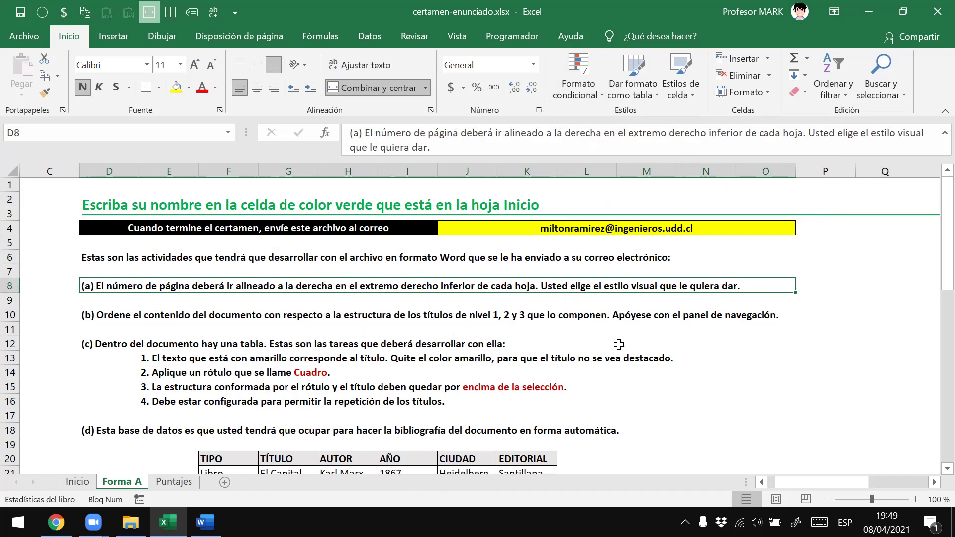
left_click(205, 523)
scroll(932, 164, "down", 5)
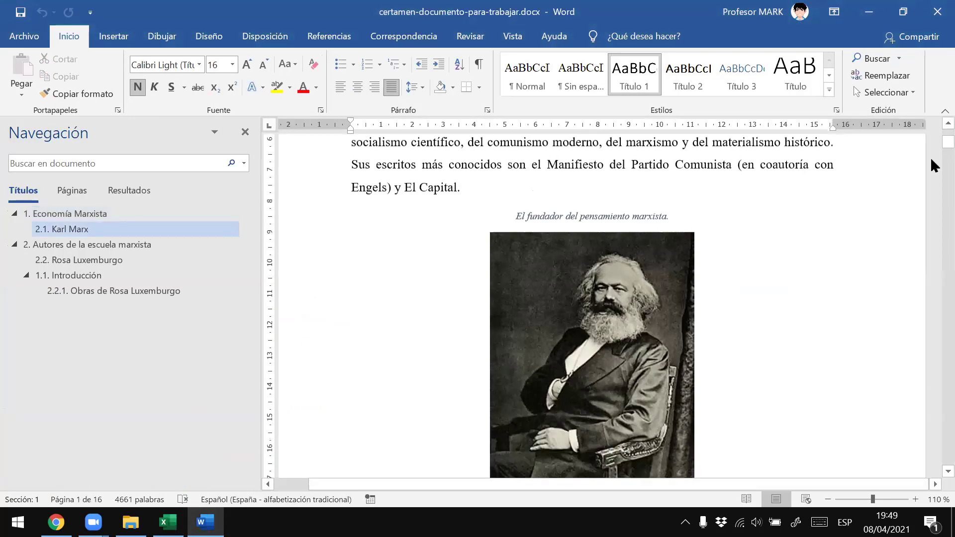
mouse_move(931, 145)
left_mouse_down()
mouse_move(932, 461)
mouse_move(931, 100)
left_mouse_up()
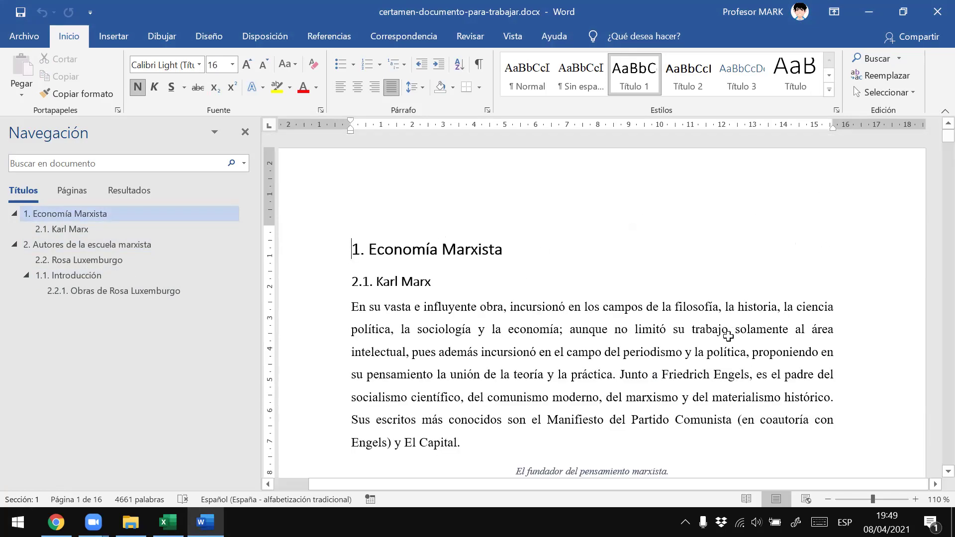
key("alt+Tab")
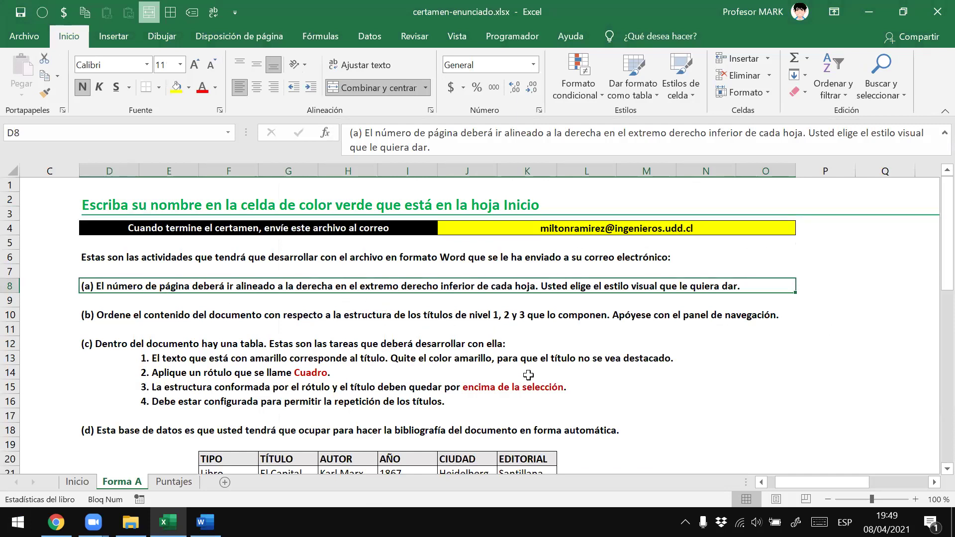
key("alt+Tab")
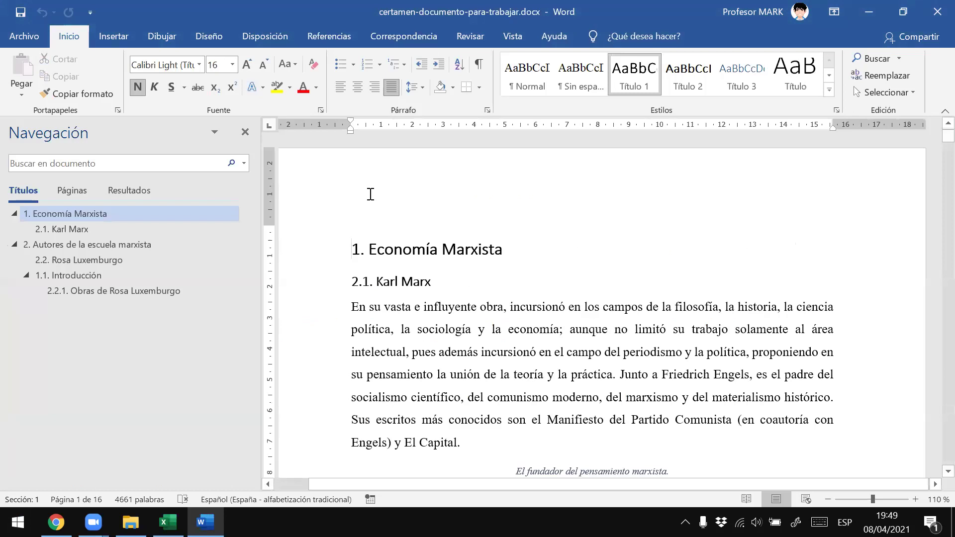
Insert a Número sin formato 3 page number at the bottom right of every page
left_click(128, 39)
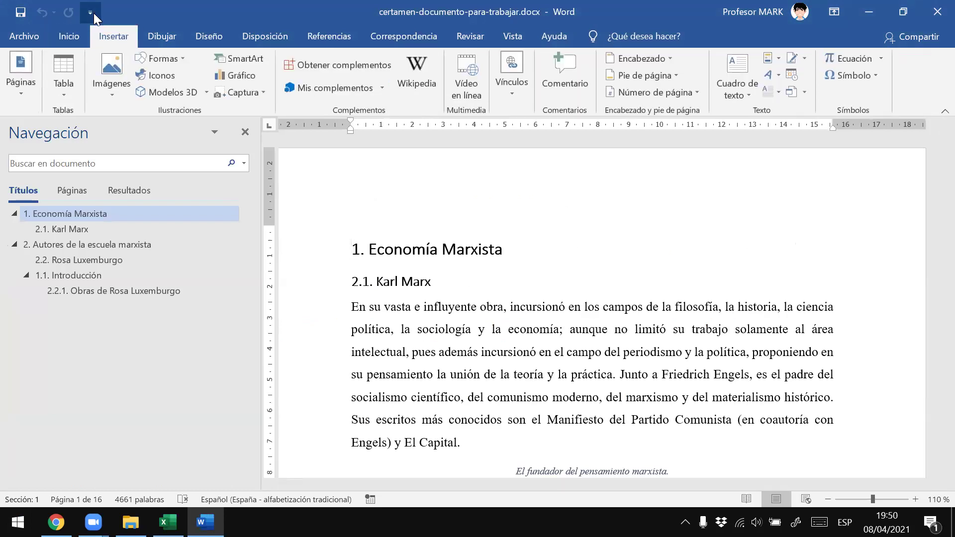
left_click(645, 93)
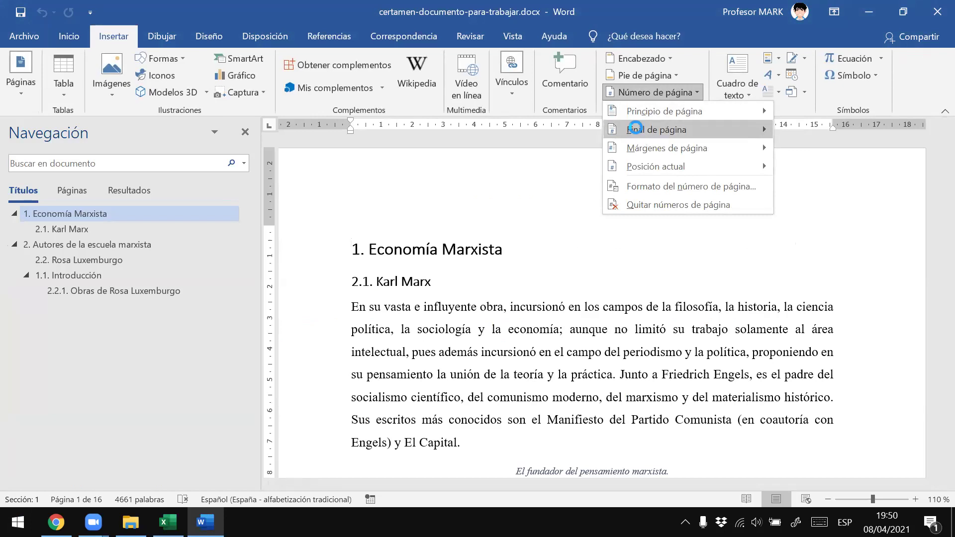
mouse_move(657, 129)
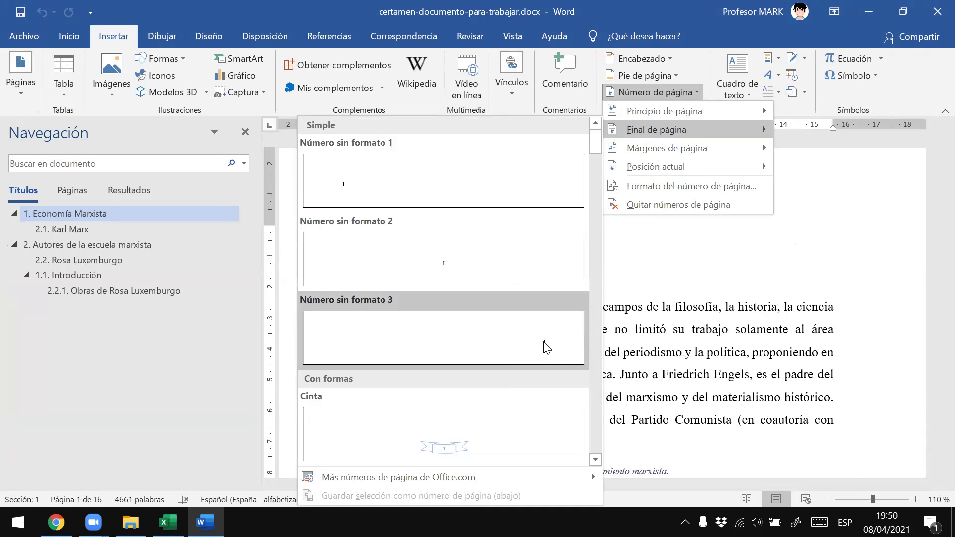
scroll(545, 342, "down", 3)
scroll(545, 342, "down", 3)
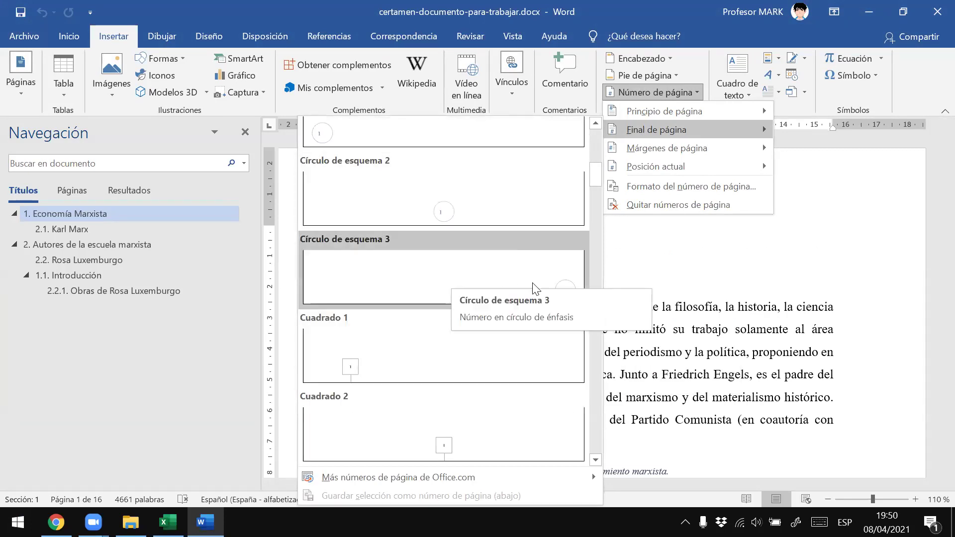
scroll(509, 281, "down", 3)
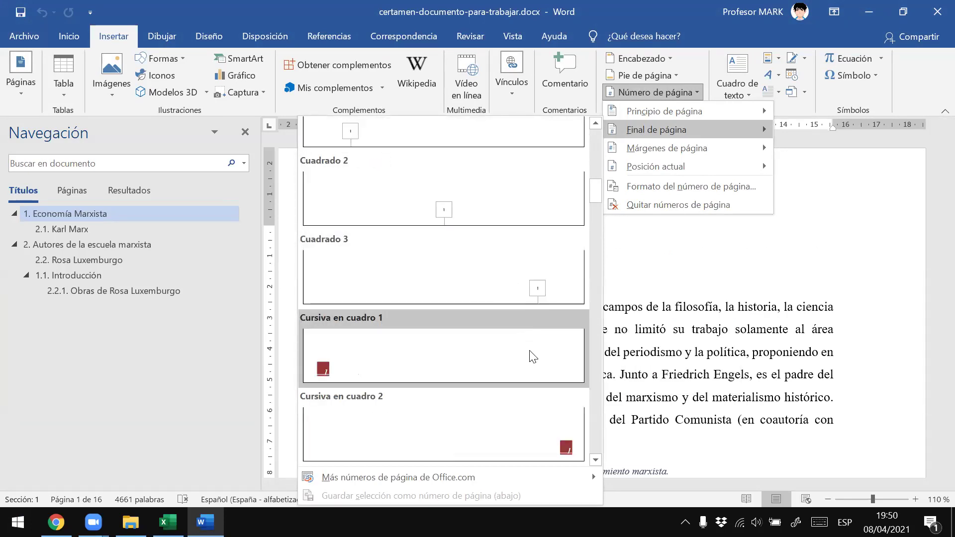
scroll(530, 353, "down", 3)
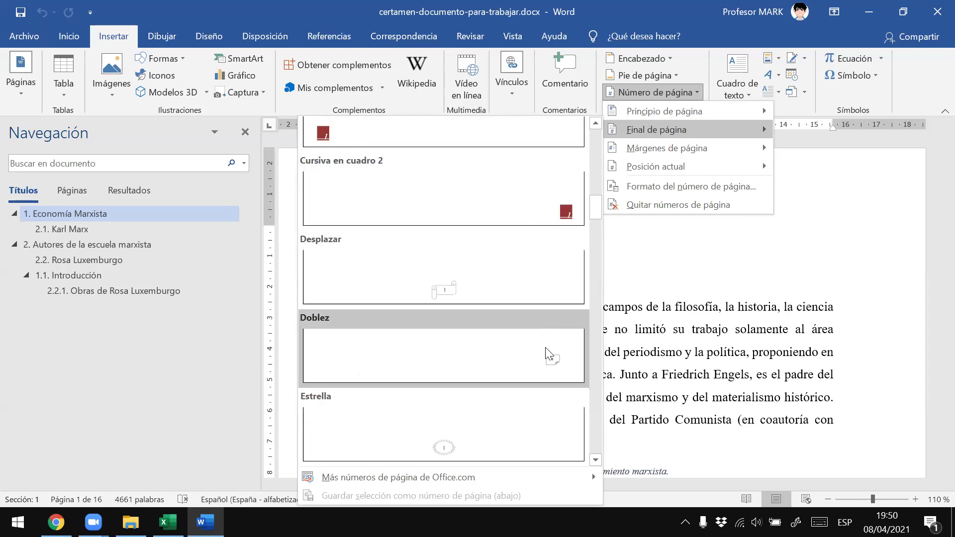
scroll(537, 366, "down", 2)
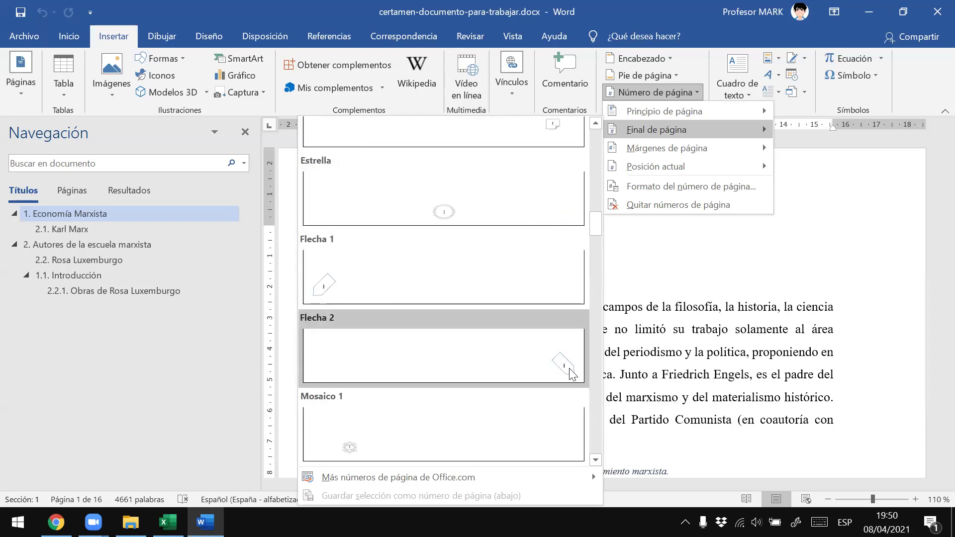
scroll(541, 359, "down", 3)
scroll(541, 359, "down", 3)
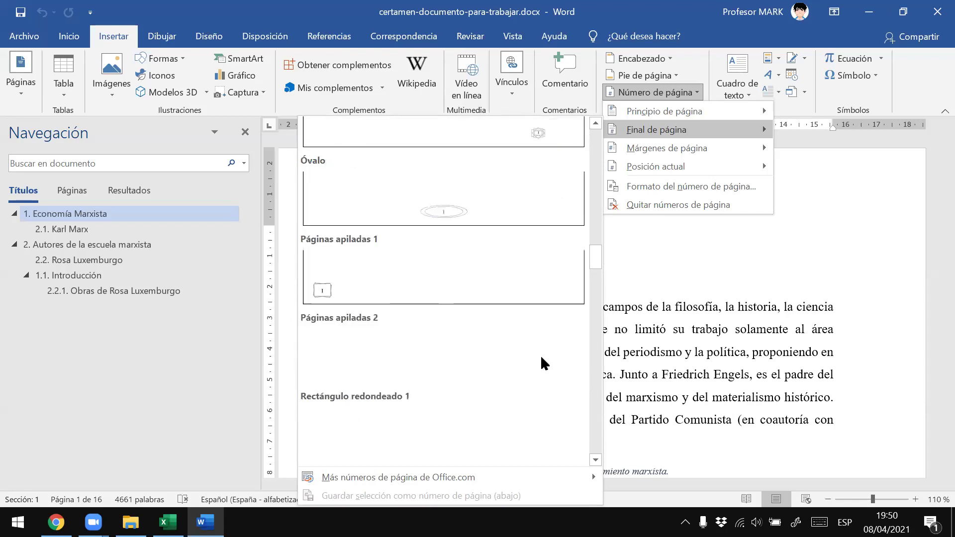
scroll(519, 387, "down", 2)
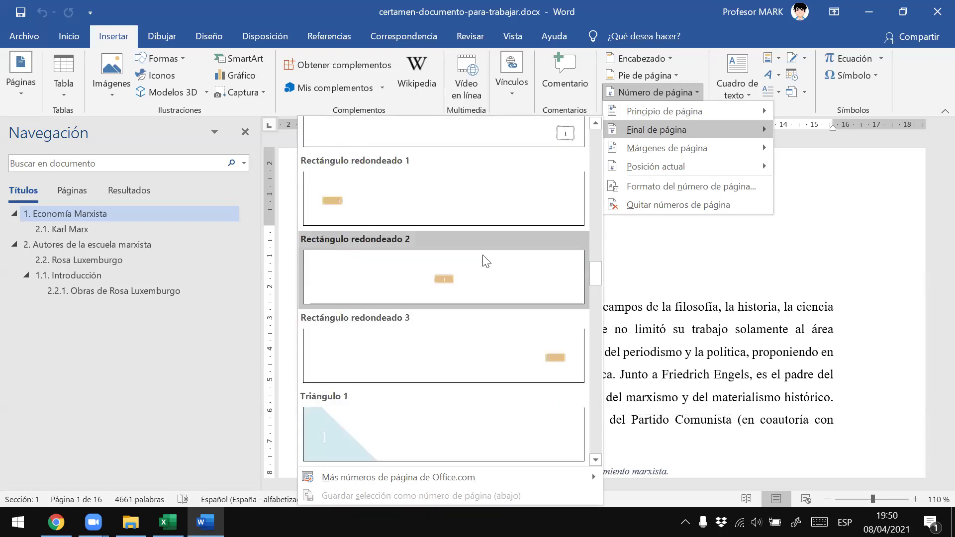
scroll(472, 278, "up", 10)
scroll(467, 293, "up", 3)
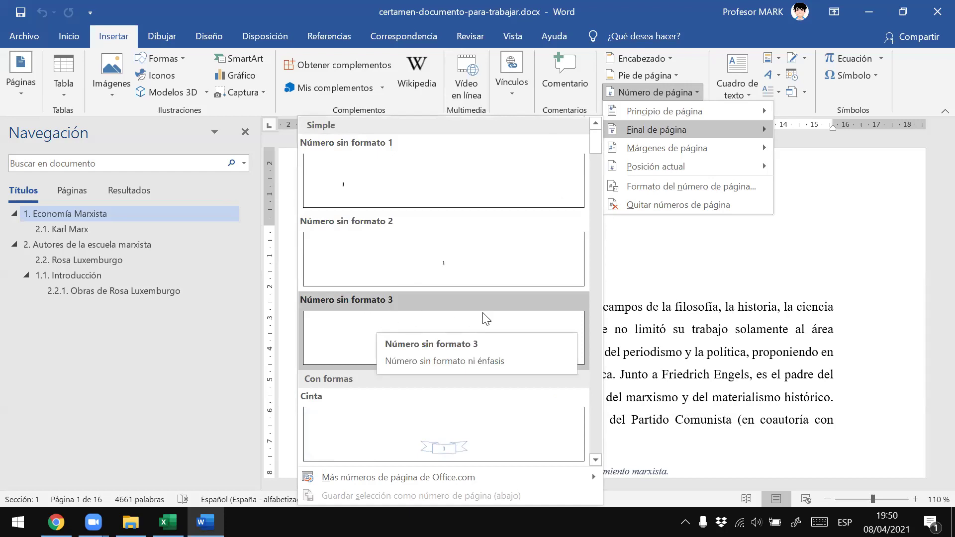
left_click(483, 321)
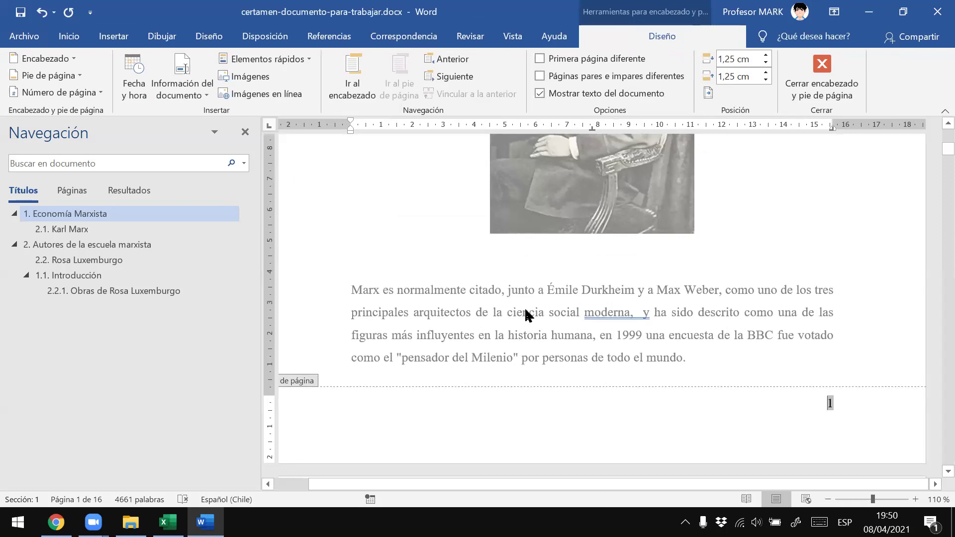
Close footer editing and scroll to confirm the page numbers are in place
double_click(429, 239)
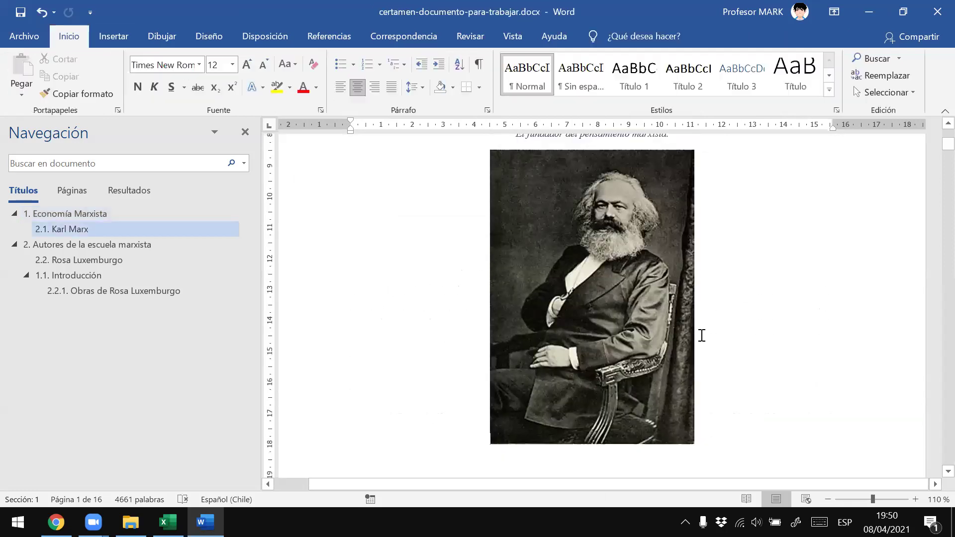
scroll(834, 345, "down", 4)
scroll(834, 310, "down", 1)
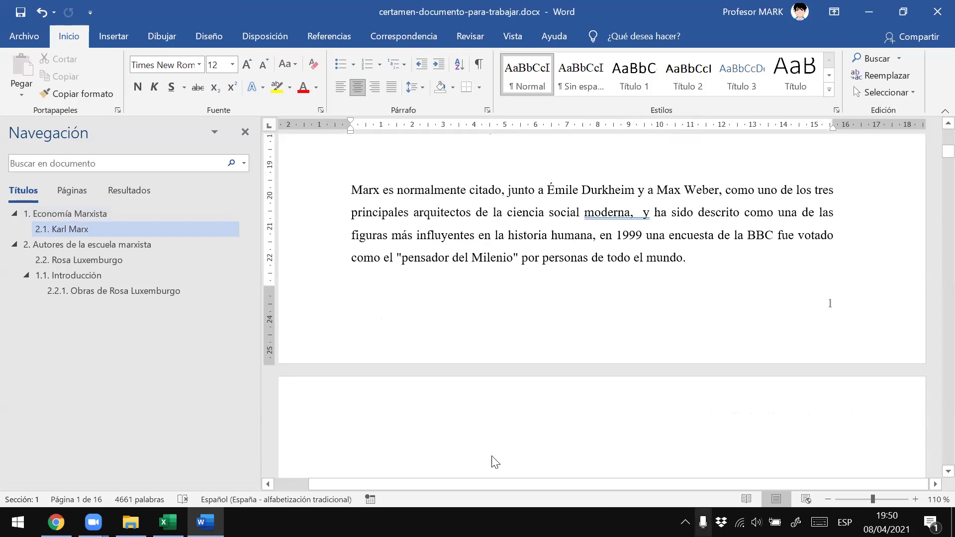
Switch over to the Excel exam statement workbook
key("alt+Tab")
key("alt+Tab")
key("alt+Tab")
key("alt+Tab")
key("alt+Tab")
key("alt+Tab")
key("alt+Tab")
key("alt+Tab")
key("alt+Tab")
key("alt+Tab")
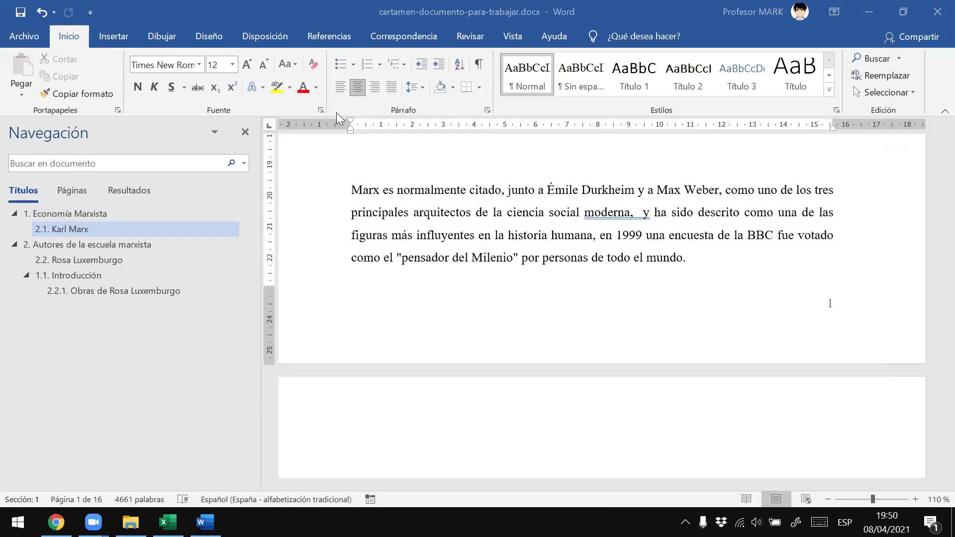
key("alt+Tab")
key("alt+Tab")
key("alt+Tab")
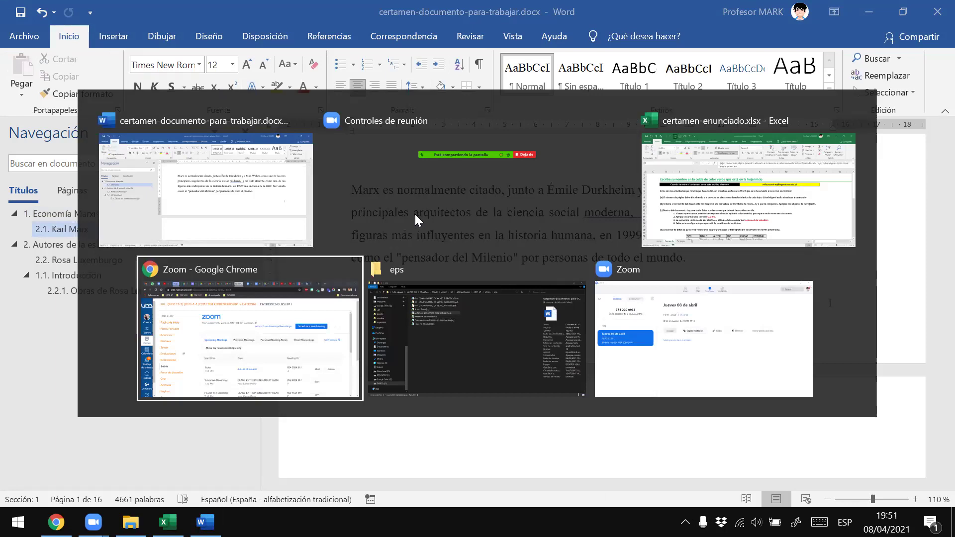
key("alt+Tab")
key("alt+Tab")
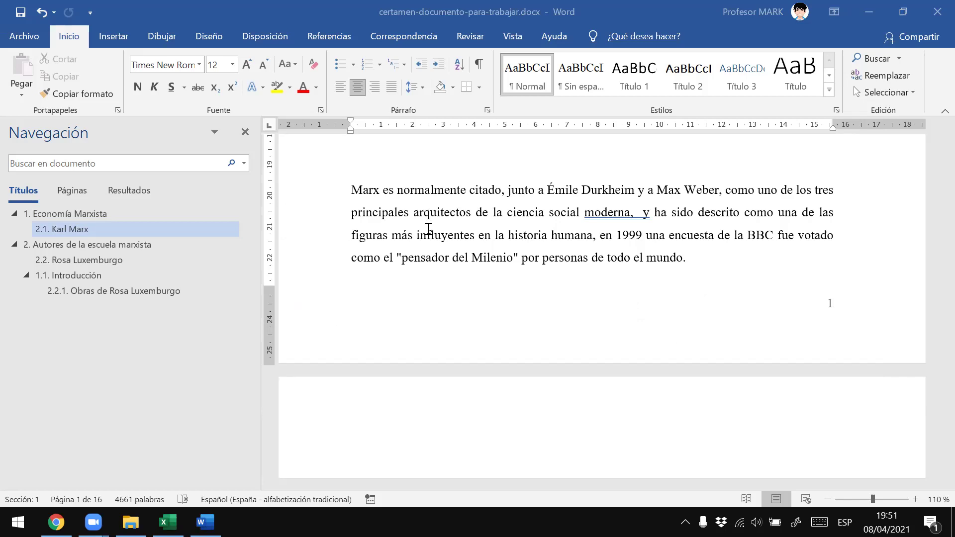
scroll(532, 234, "up", 3)
scroll(353, 249, "up", 5)
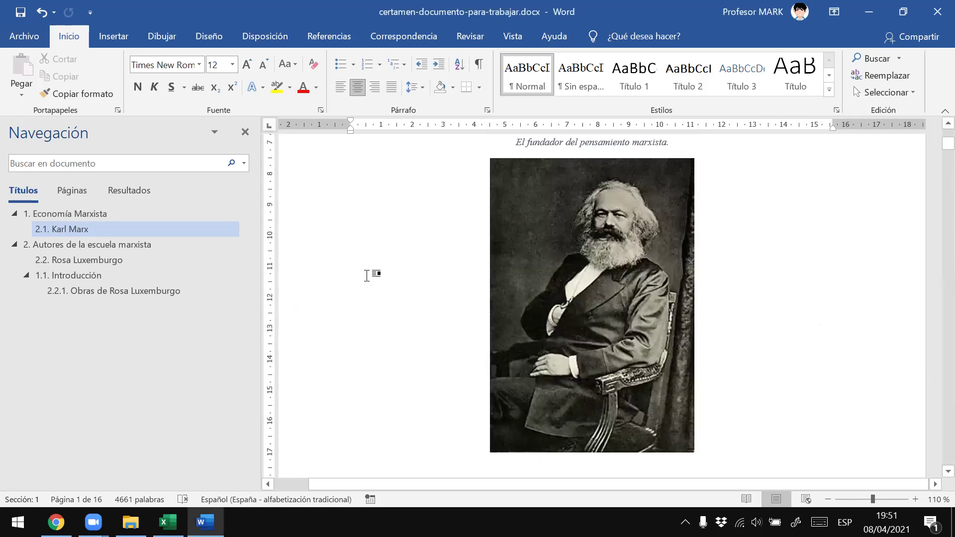
key("alt+Tab")
key("alt+Tab")
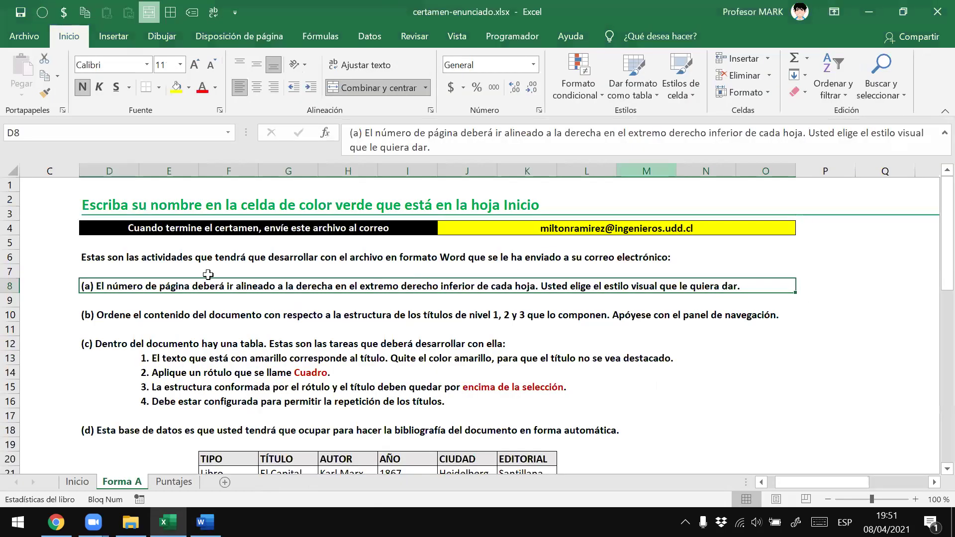
Read task (b) on heading order and task (c) on the table, then return to Word
left_click(151, 315)
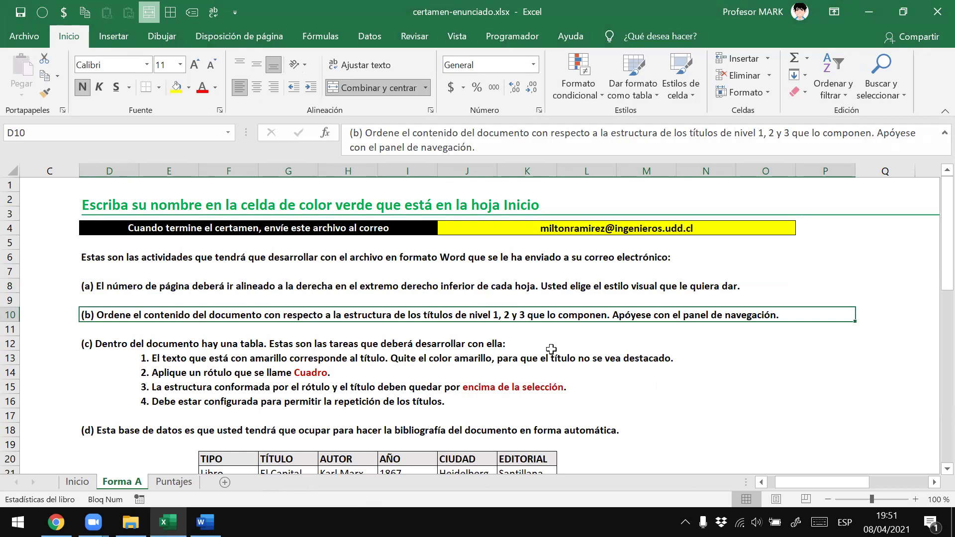
left_click(550, 344)
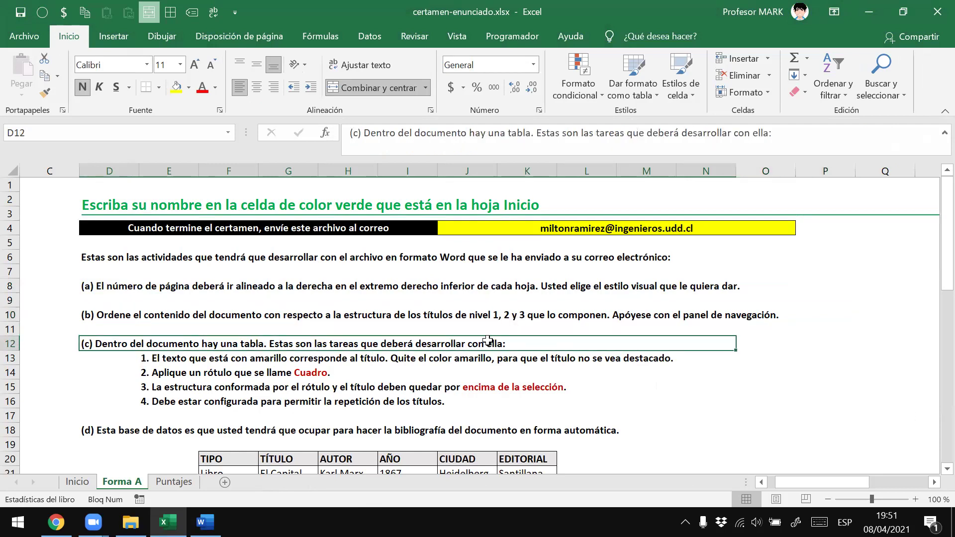
key("alt+Tab")
scroll(436, 232, "up", 5)
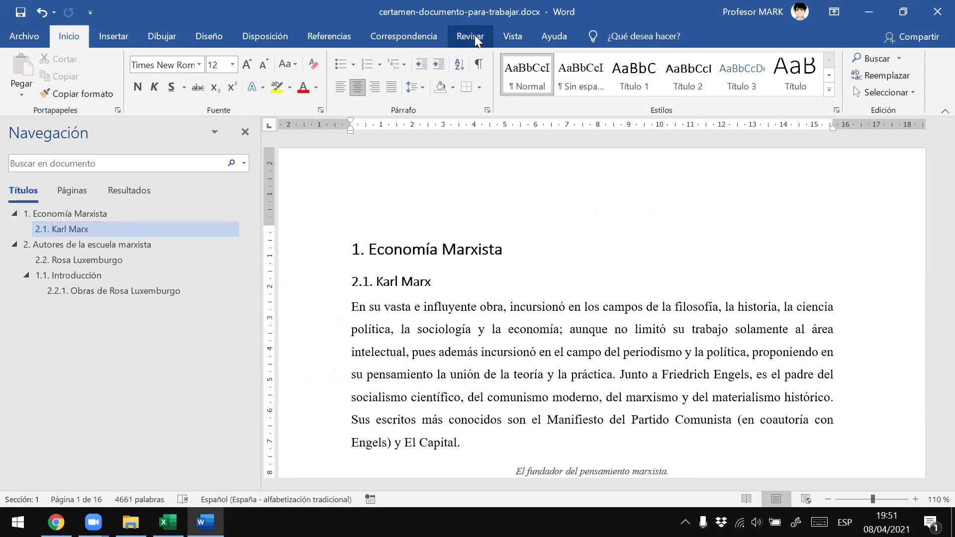
Turn on Panel de navegación from the Vista tab to list the document headings
left_click(505, 37)
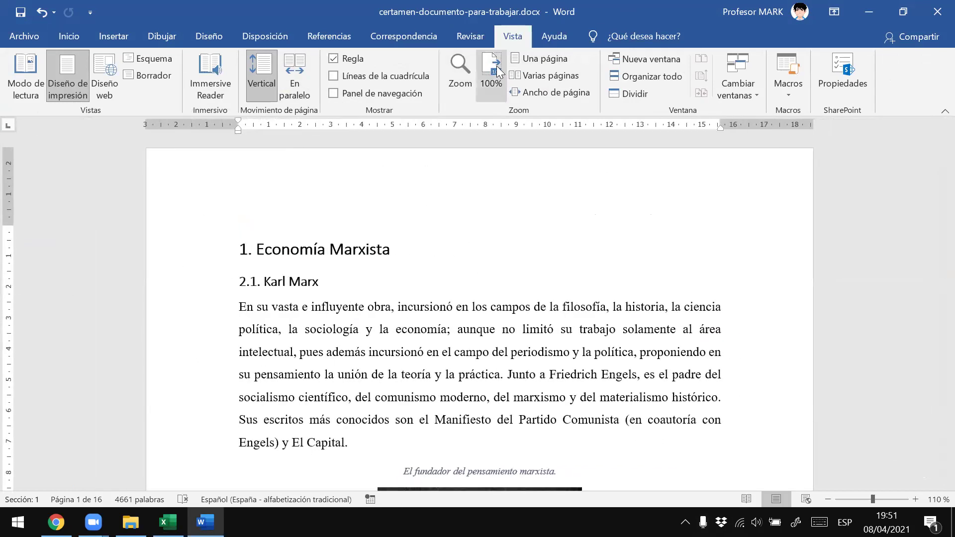
left_click(470, 37)
left_click(514, 38)
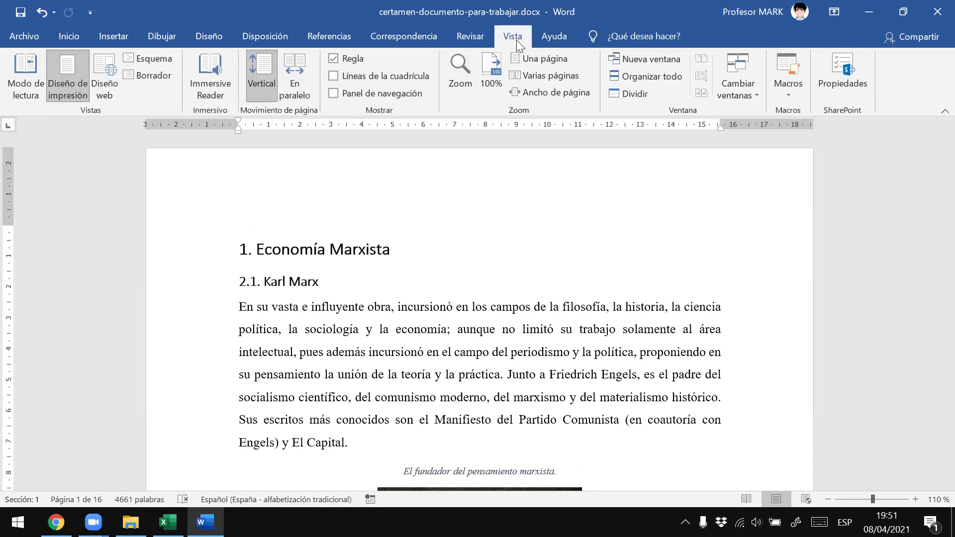
left_click(333, 94)
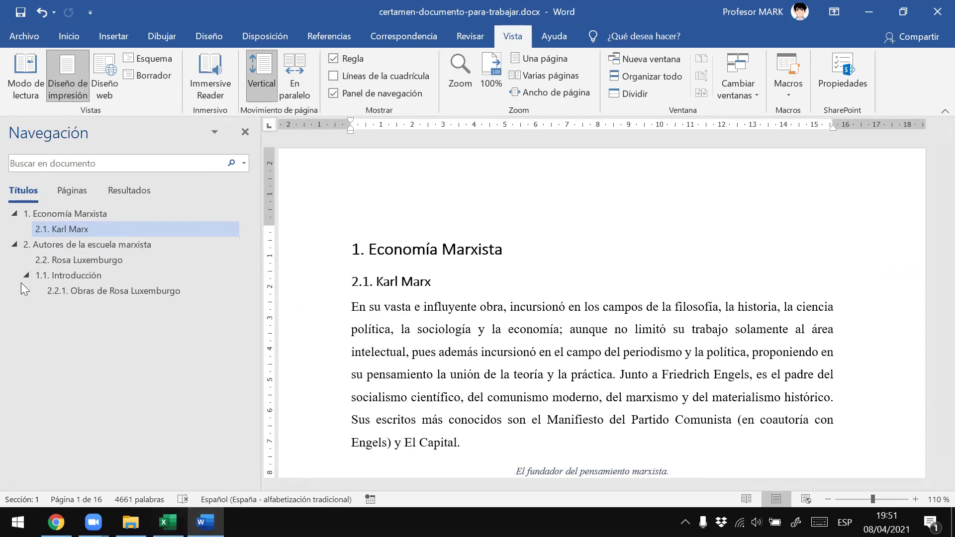
Drag 1.1. Introducción up to sit directly under 1. Economía Marxista
left_click(37, 213)
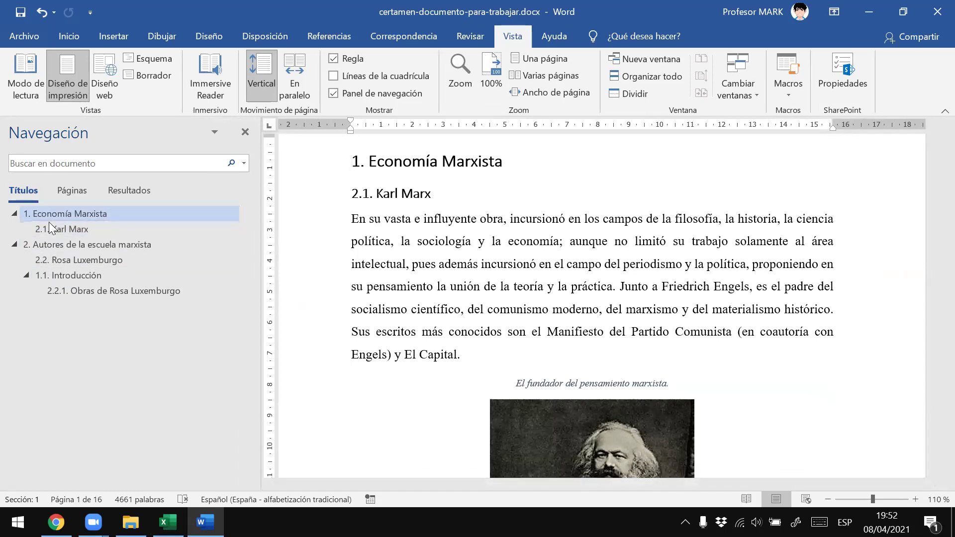
left_click_drag(44, 275, 38, 226)
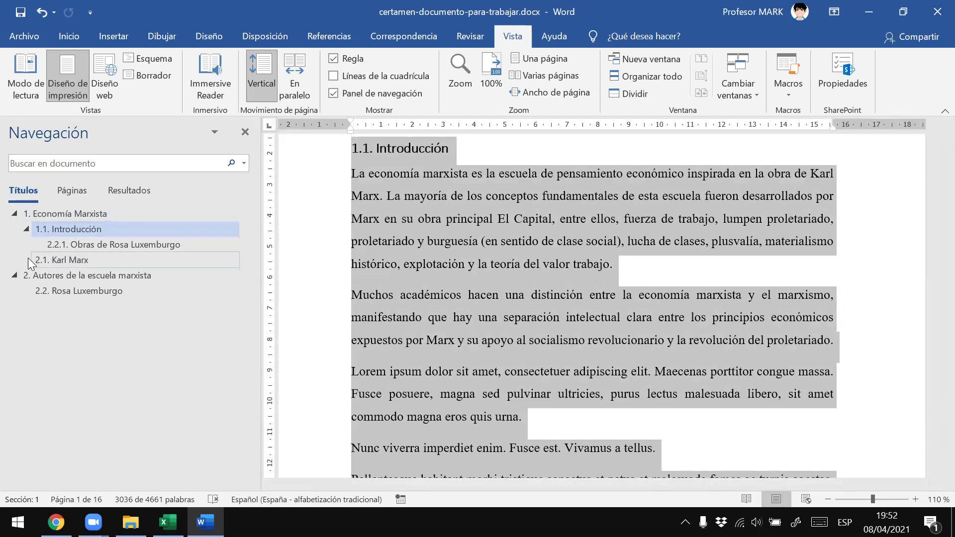
left_click(412, 214)
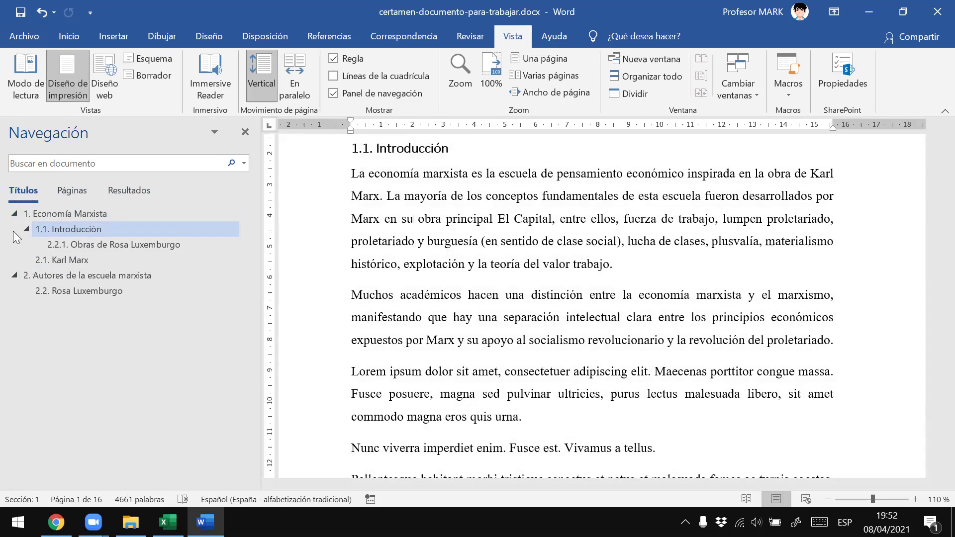
Move 2.1. Karl Marx to come first under 2. Autores de la escuela marxista
left_click(70, 277)
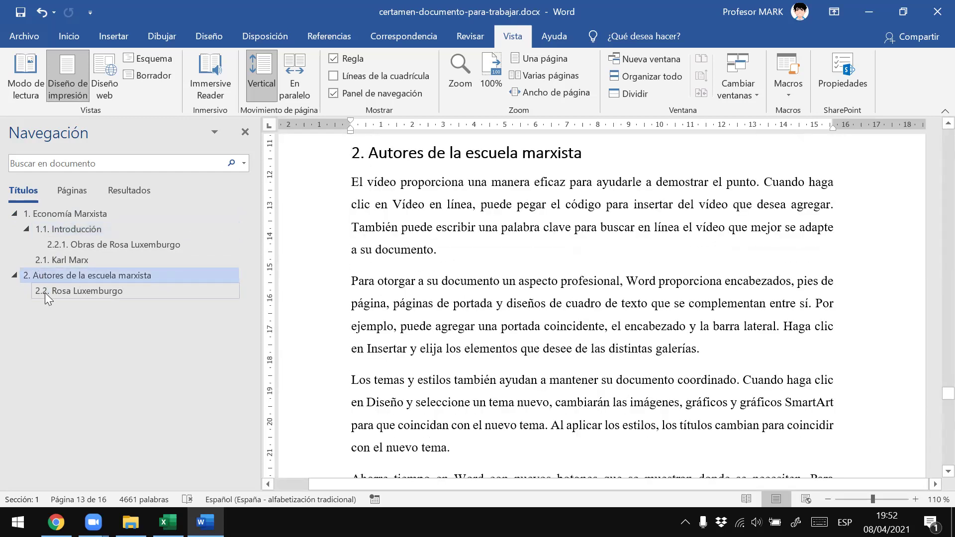
left_click(45, 293)
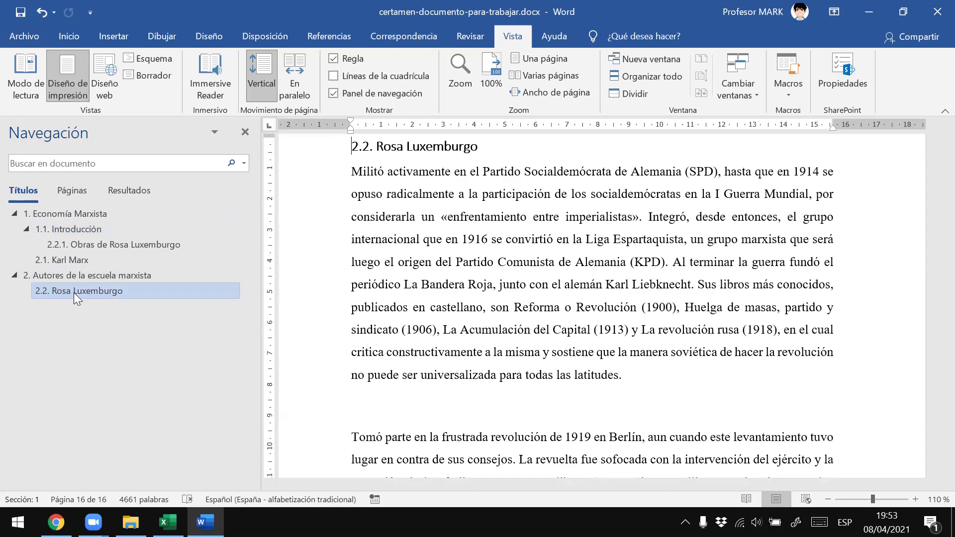
left_click(55, 261)
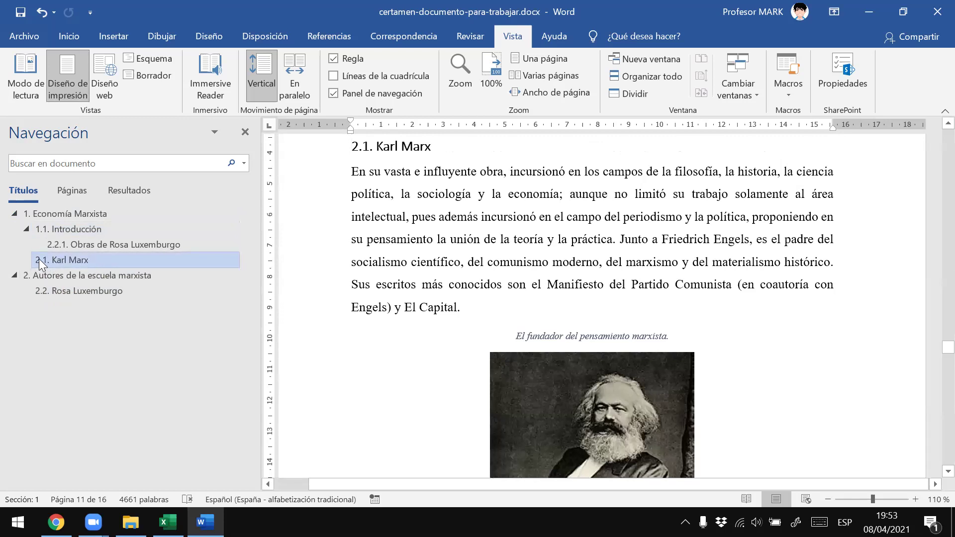
left_click_drag(39, 259, 39, 279)
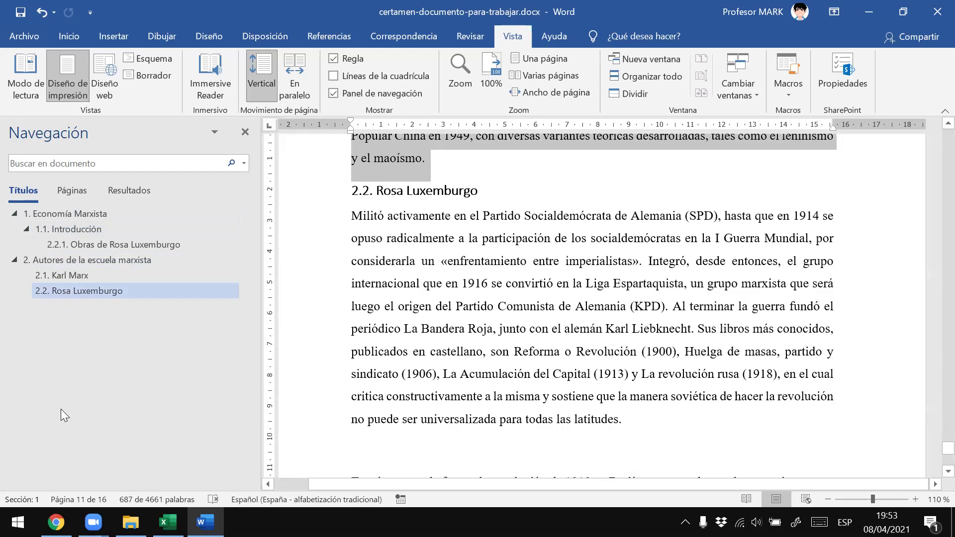
Move 2.2.1. Obras de Rosa Luxemburgo beneath 2.2. Rosa Luxemburgo
left_click(78, 247)
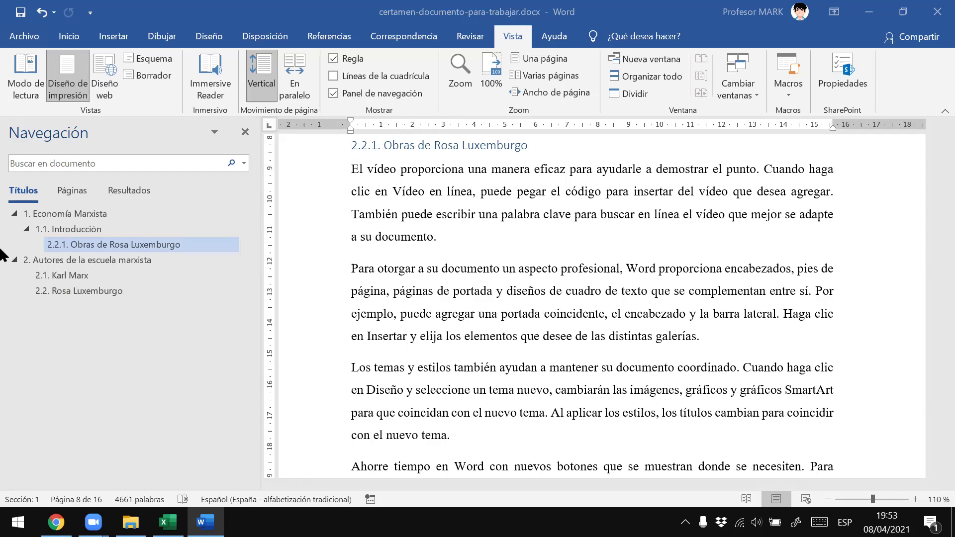
left_click(65, 244)
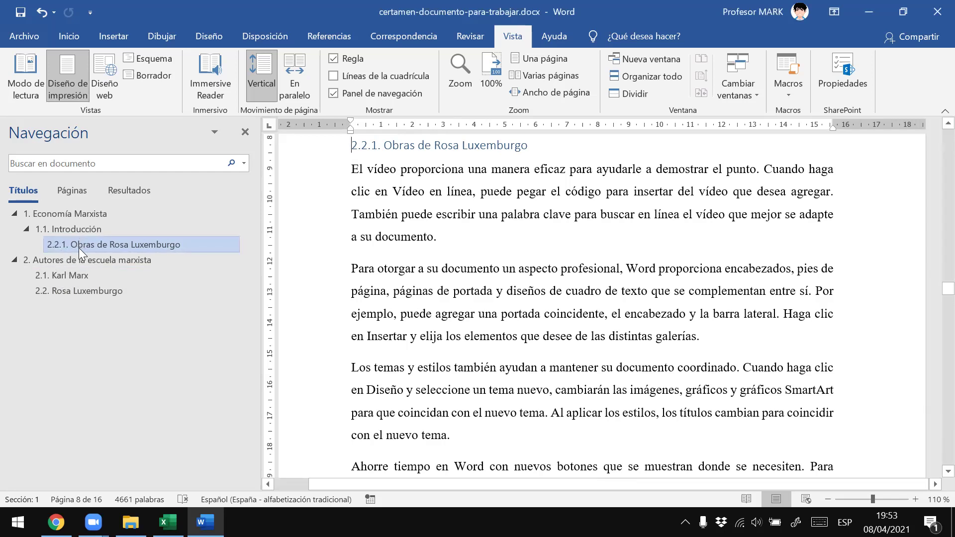
left_click_drag(80, 244, 79, 300)
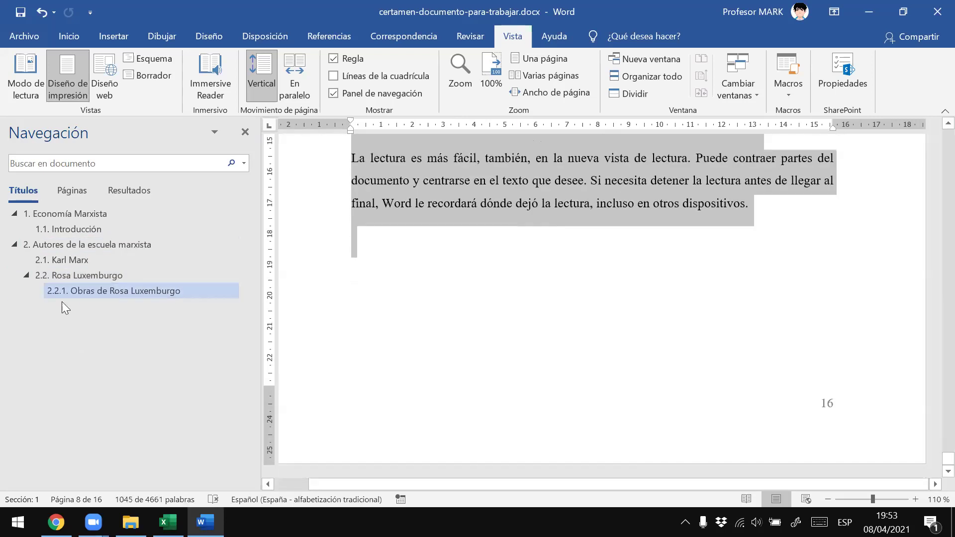
left_click(652, 222)
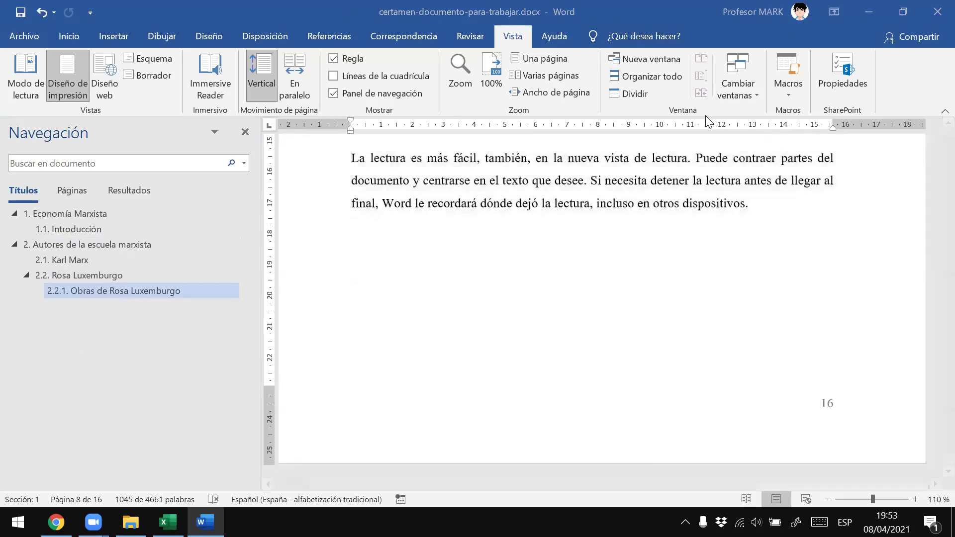
Save the reorganised document, then check the Excel task sheet and come back
scroll(479, 234, "up", 4)
scroll(479, 234, "up", 3)
scroll(931, 478, "up", 3)
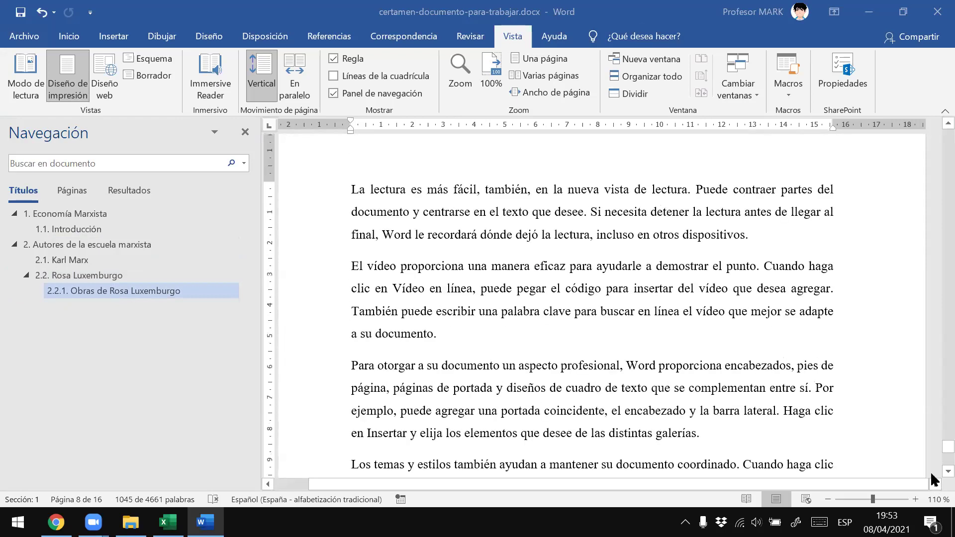
left_click_drag(932, 450, 932, 133)
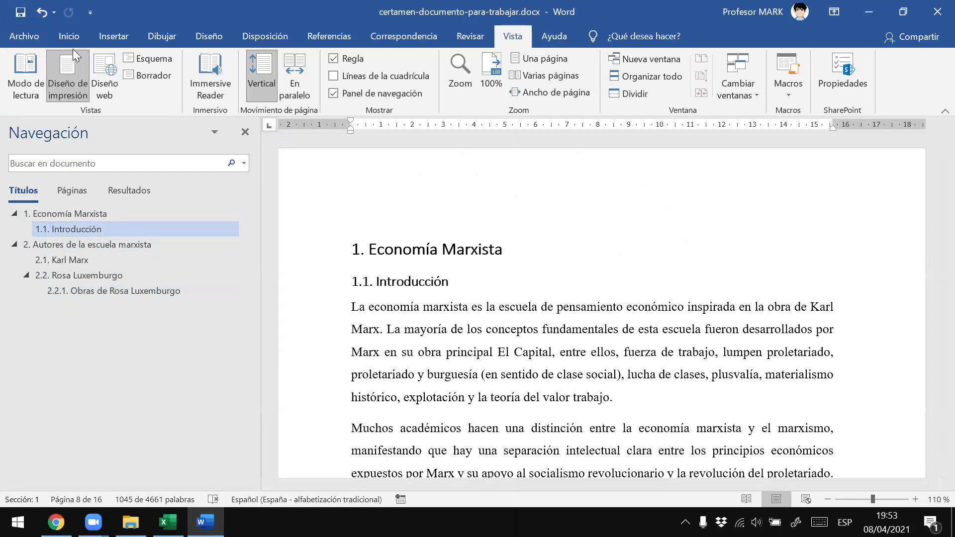
left_click(21, 12)
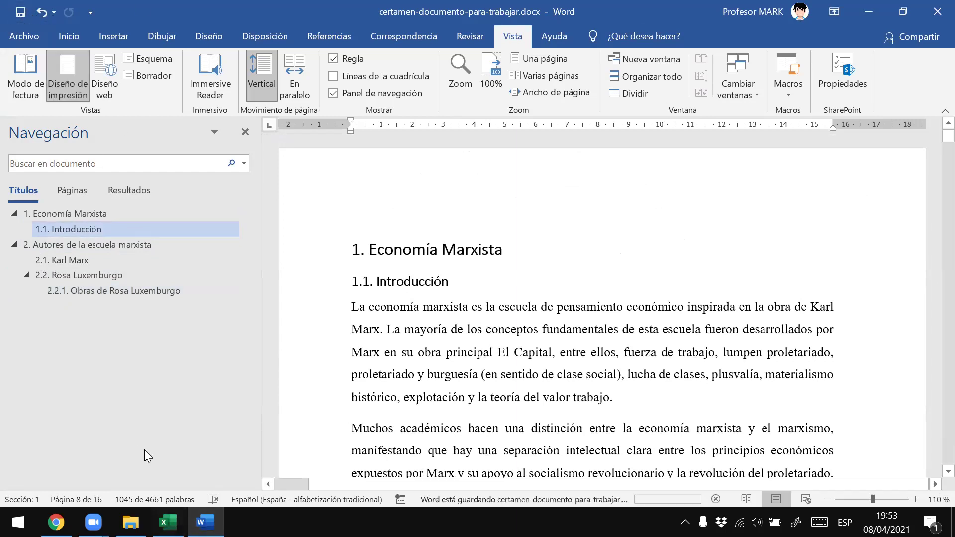
mouse_move(56, 523)
left_click(167, 522)
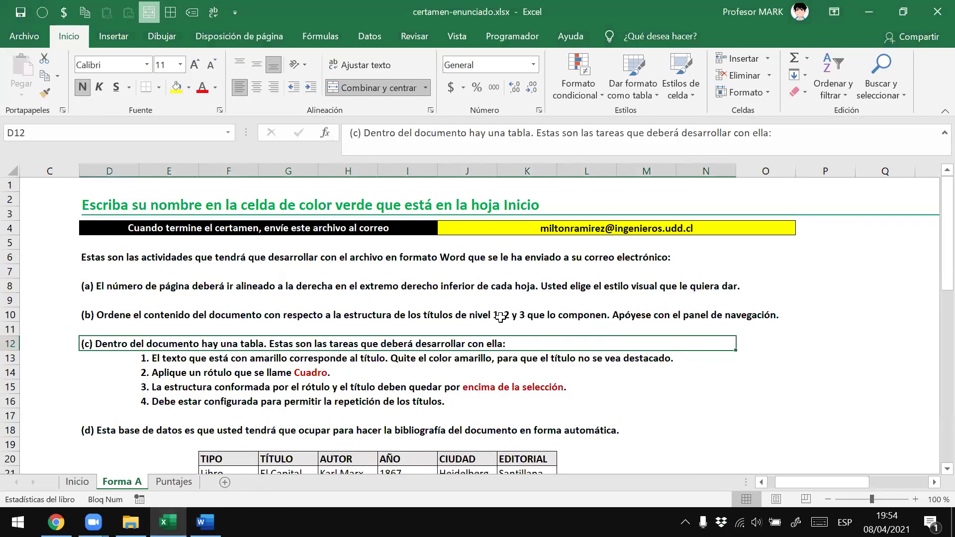
scroll(474, 322, "down", 2)
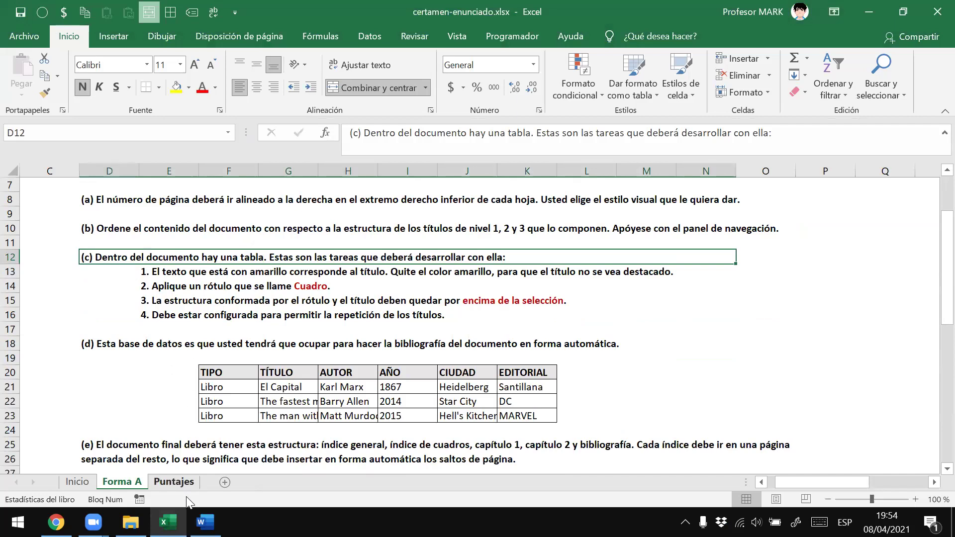
left_click(205, 522)
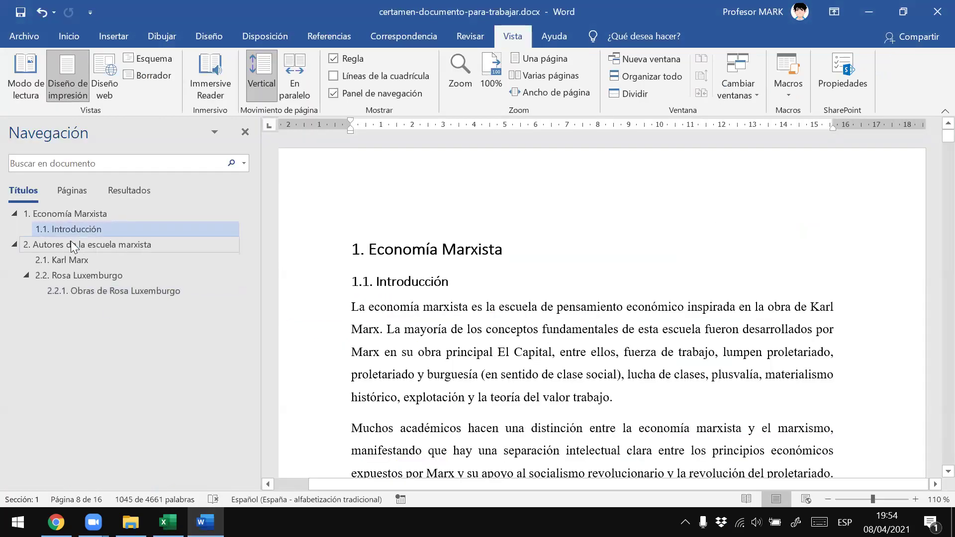
Scroll from chapter 2 down to the authors table on page 9
left_click(71, 242)
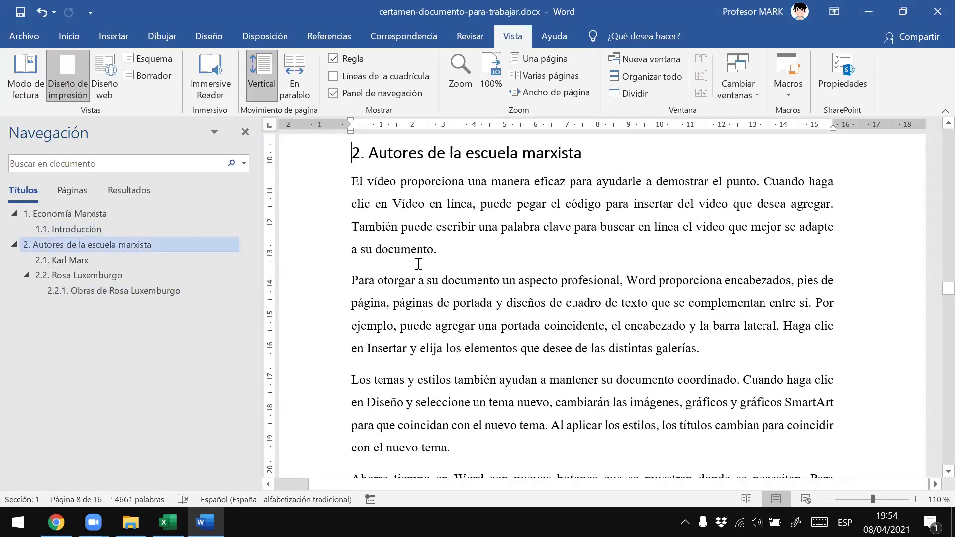
scroll(418, 264, "down", 4)
scroll(418, 264, "down", 4)
scroll(420, 262, "down", 4)
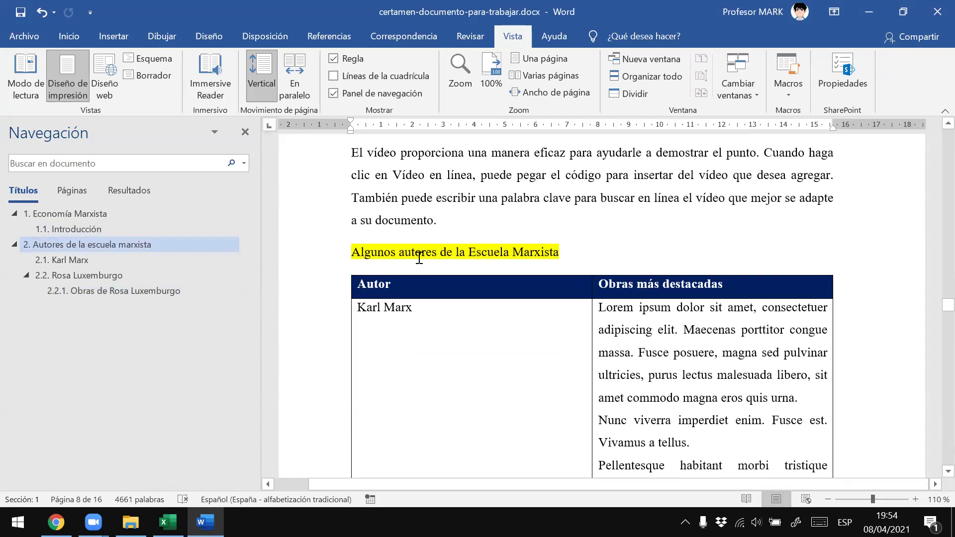
scroll(424, 257, "up", 2)
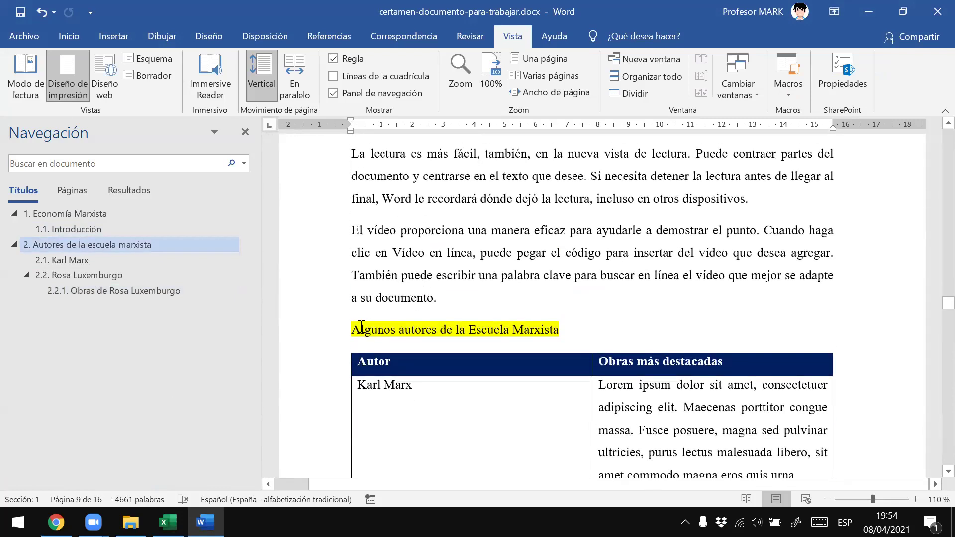
scroll(743, 342, "down", 1)
scroll(647, 339, "down", 3)
scroll(418, 318, "down", 1)
scroll(413, 319, "up", 1)
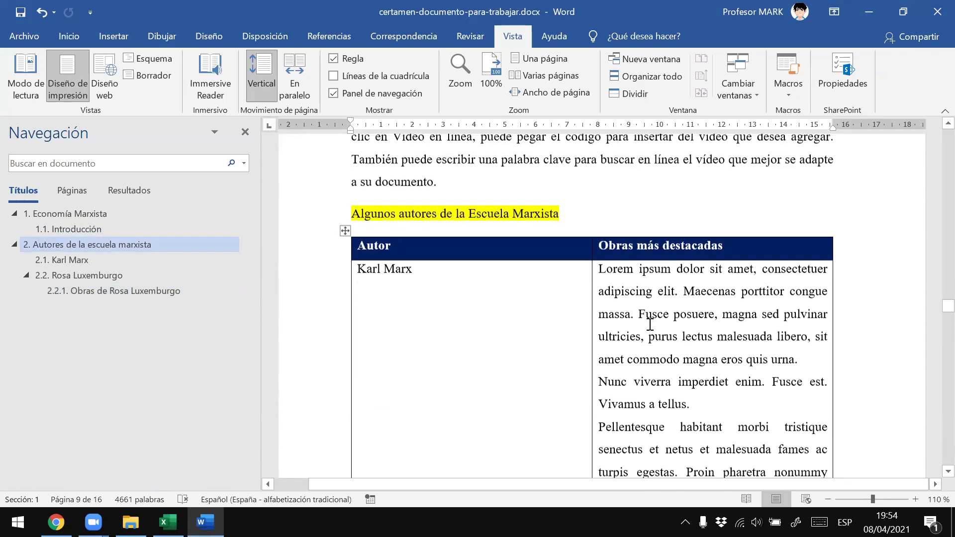
scroll(541, 259, "up", 4)
Select the yellow heading 'Algunos autores de la Escuela Marxista' above the table
left_click_drag(366, 330, 542, 337)
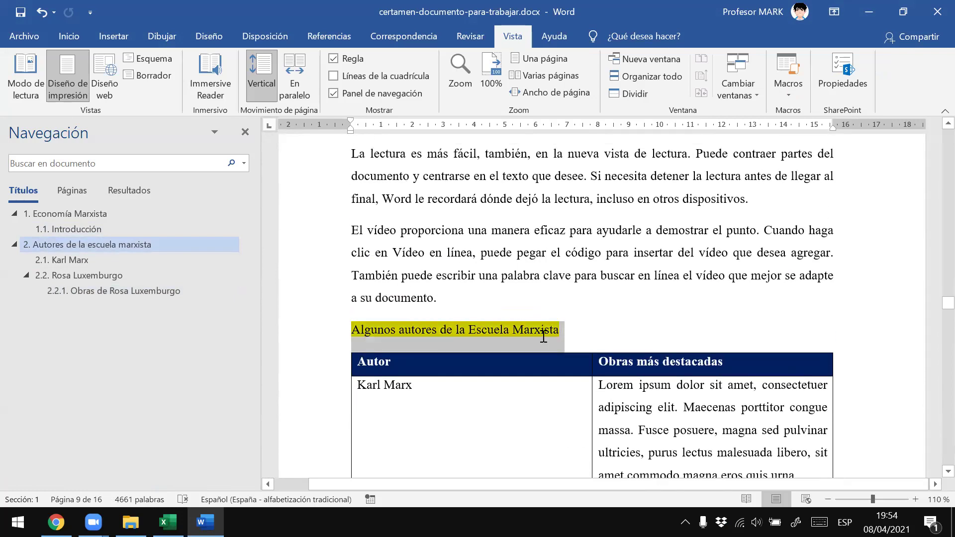
left_click(475, 335)
left_click_drag(352, 331, 531, 327)
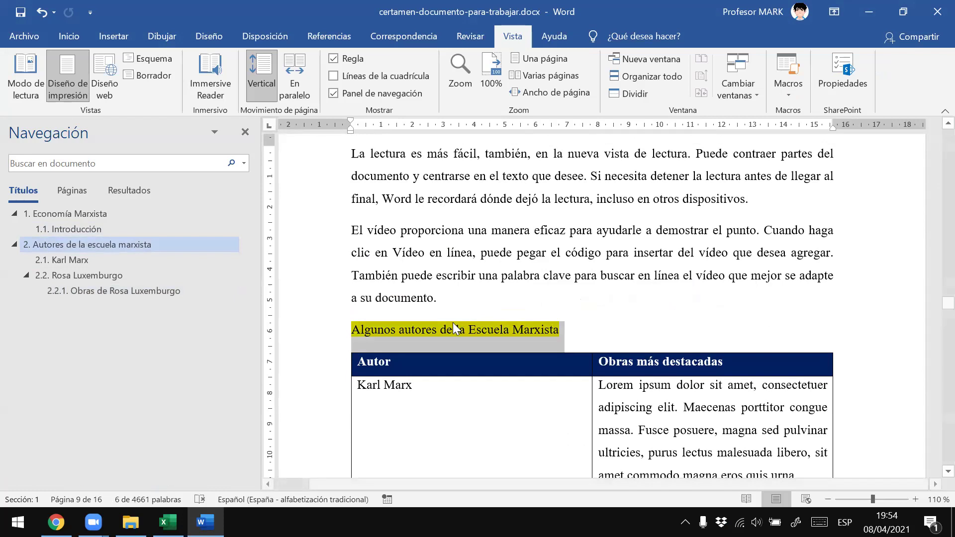
left_click_drag(352, 330, 580, 339)
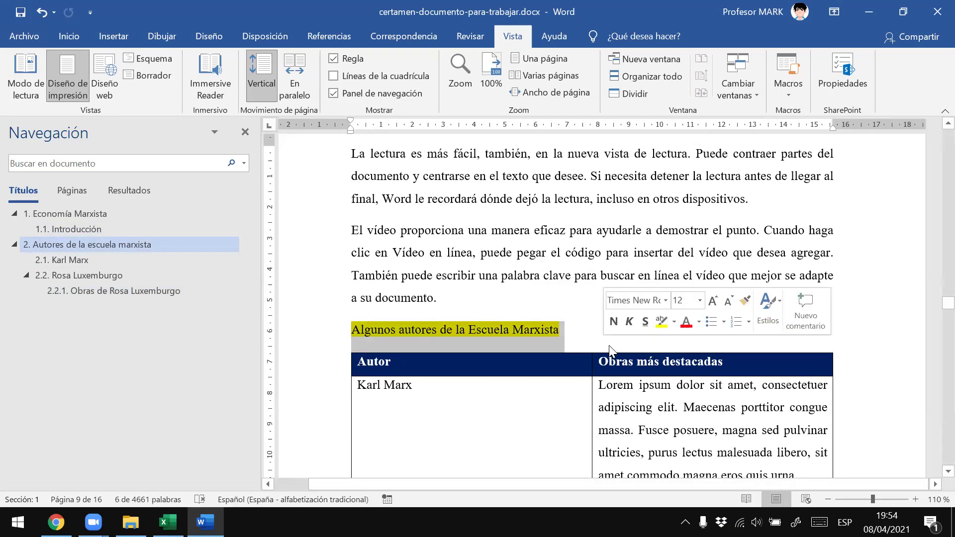
left_click(405, 331)
left_click_drag(353, 331, 582, 339)
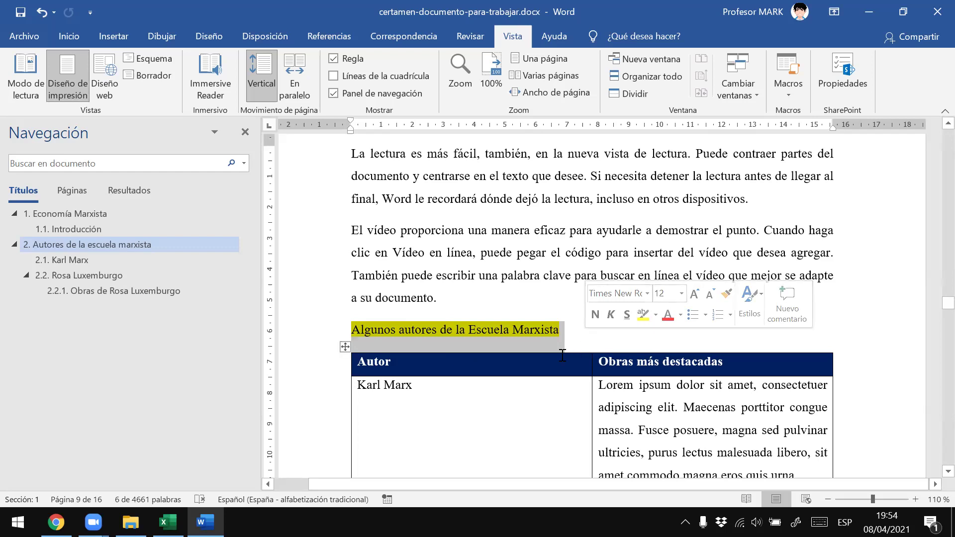
left_click(407, 332)
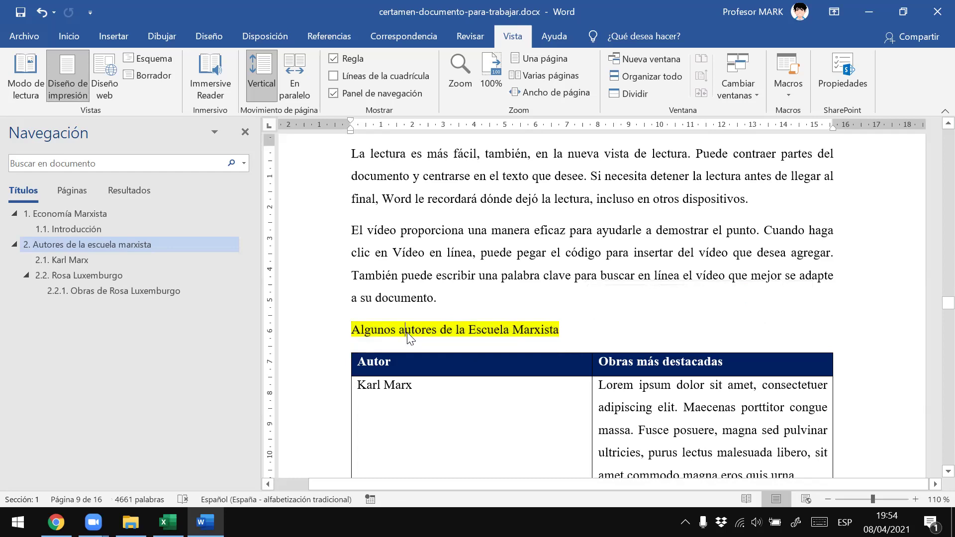
scroll(380, 328, "down", 1)
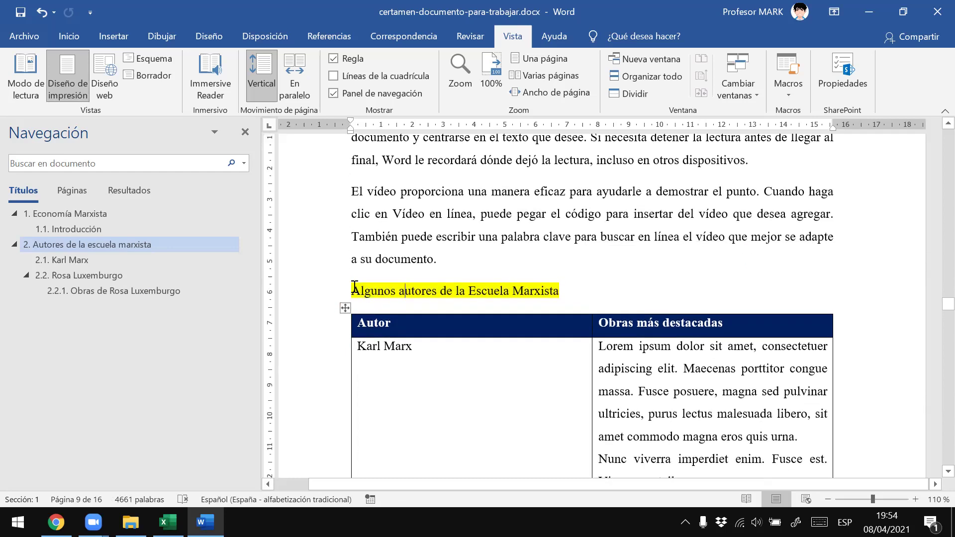
left_click_drag(352, 291, 509, 296)
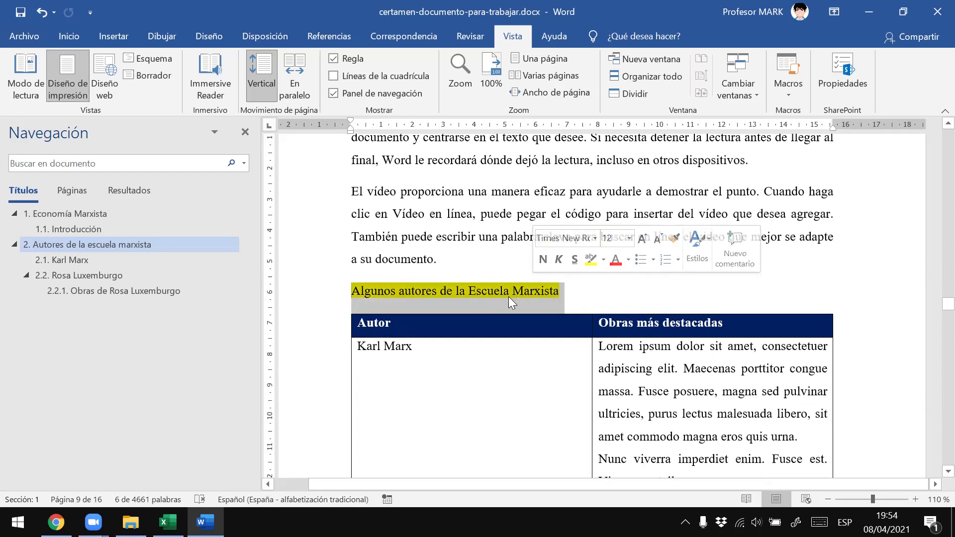
key("alt+Tab")
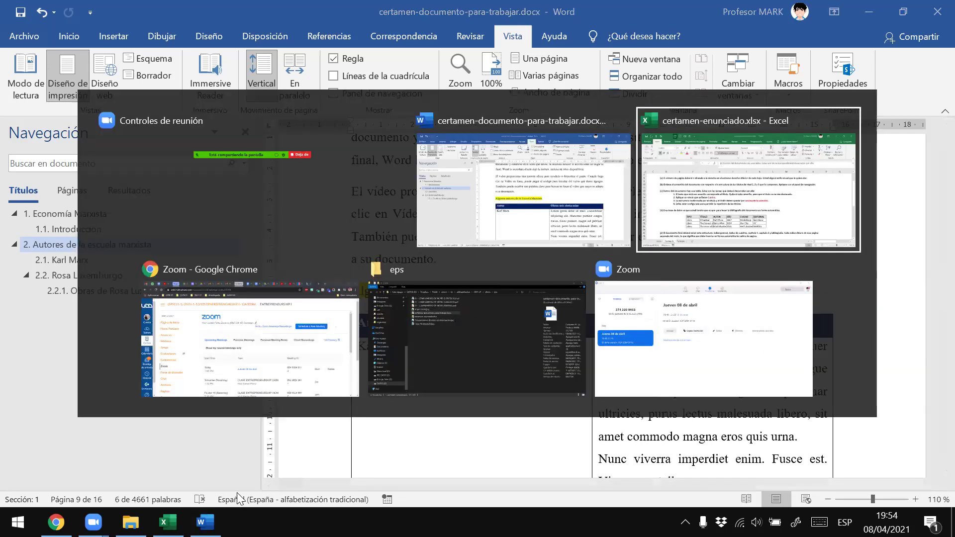
left_click(181, 275)
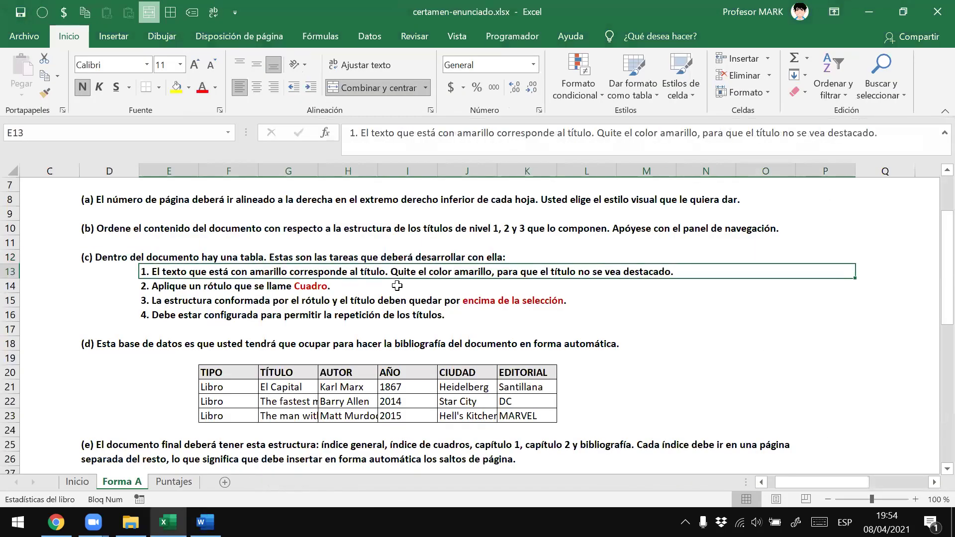
key("alt+Tab")
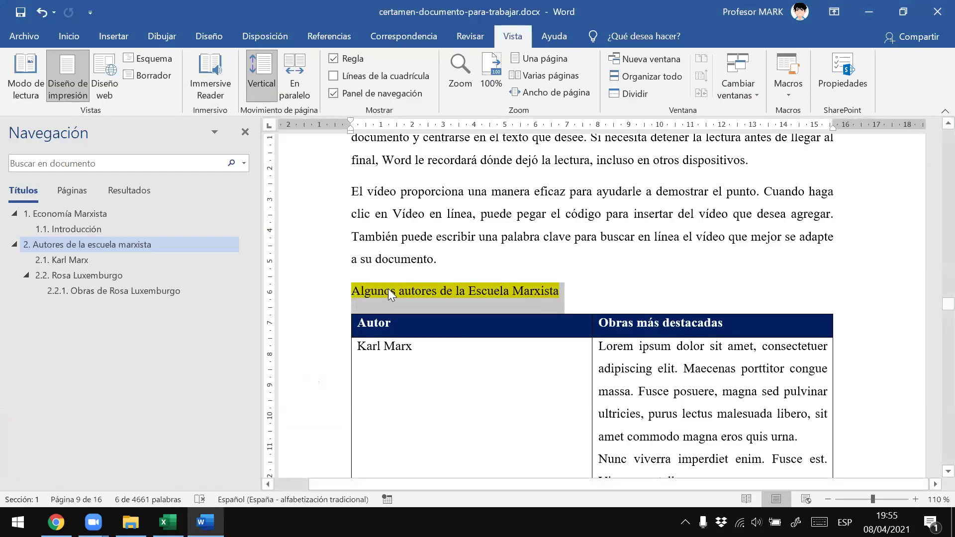
key("alt+Tab")
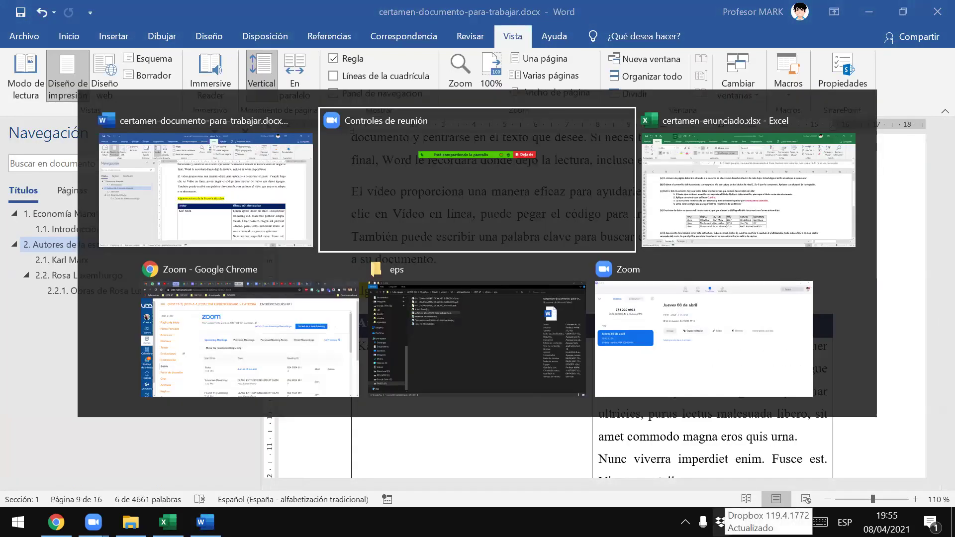
key("alt+Tab")
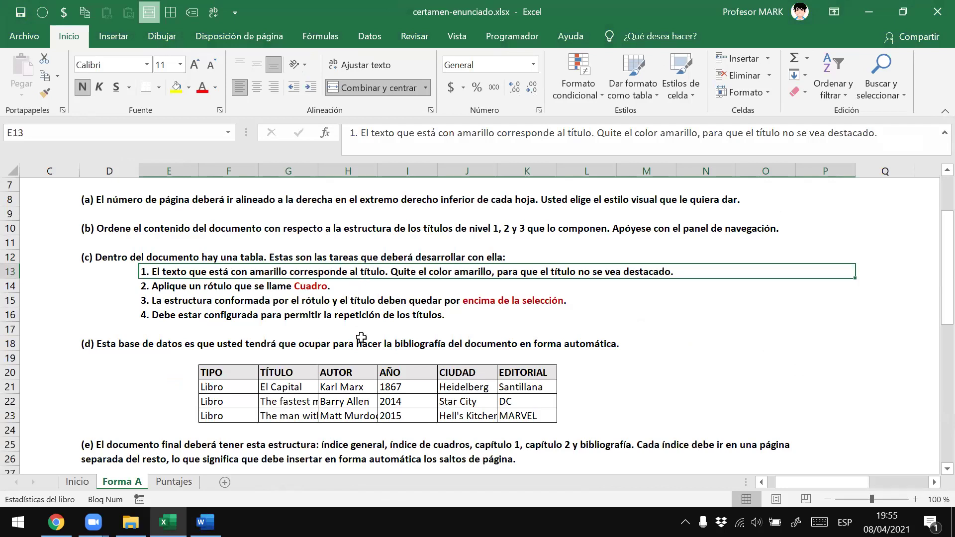
key("alt+Tab")
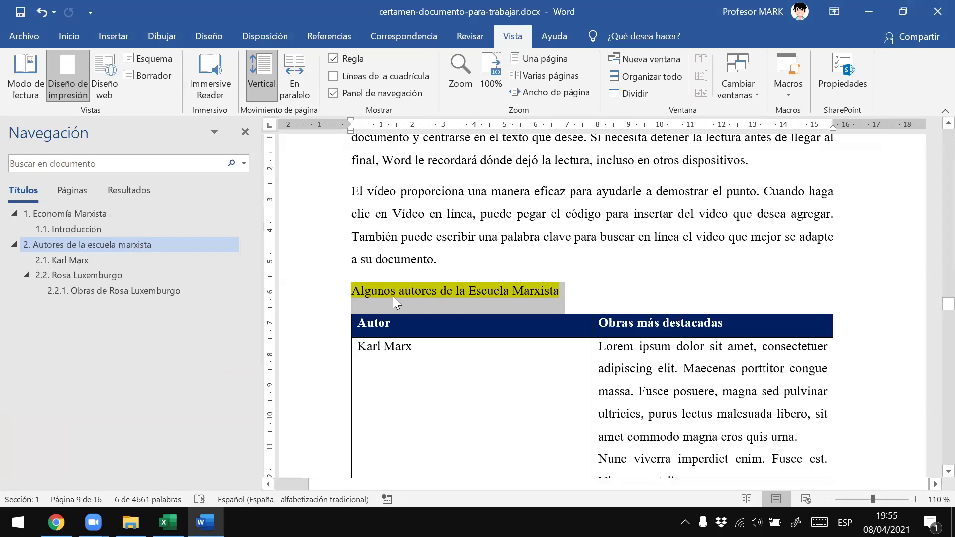
key("alt+Tab")
Select the full heading 'Algunos autores de la Escuela Marxista'
left_click(357, 281)
left_click_drag(358, 281, 592, 294)
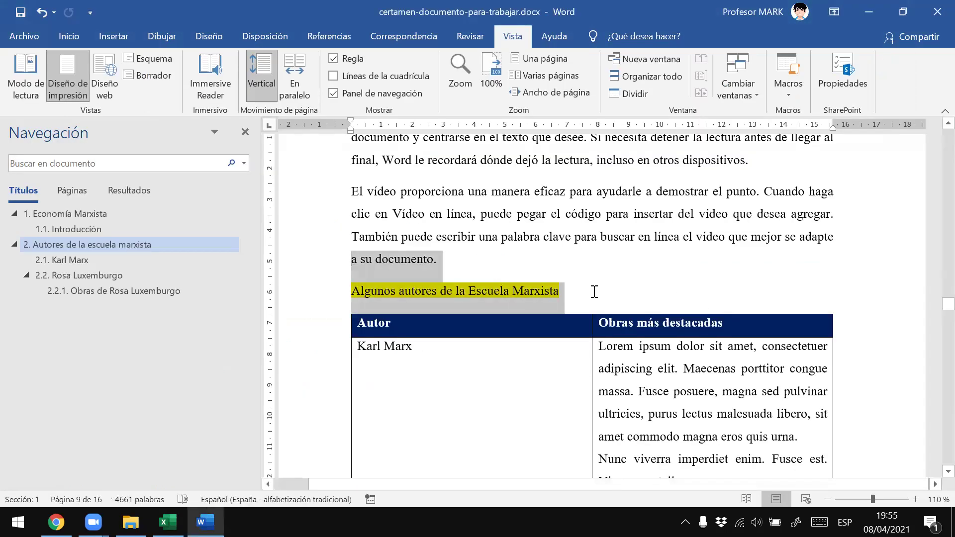
left_click(564, 293)
left_click_drag(353, 290, 564, 294)
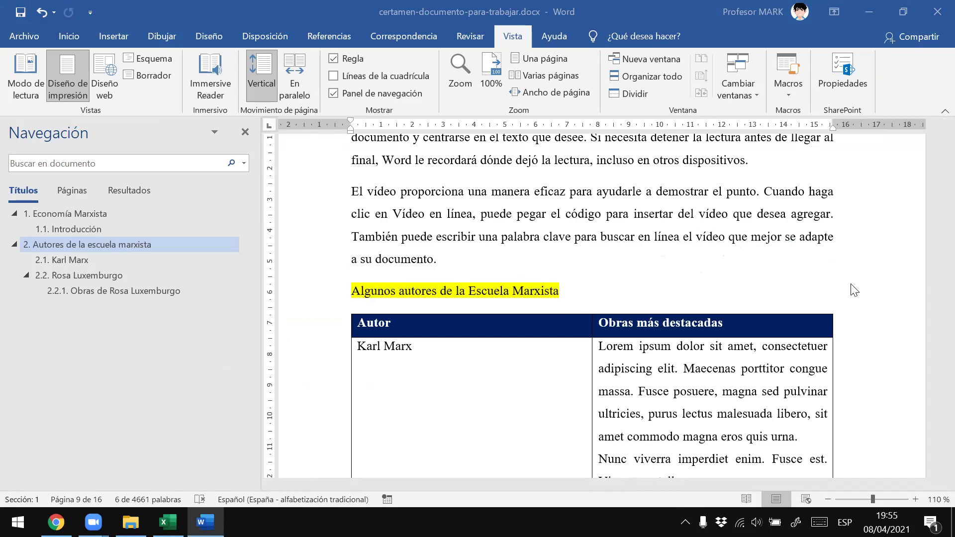
Set its highlight colour to Sin color, then switch to the Excel instructions
left_click(66, 39)
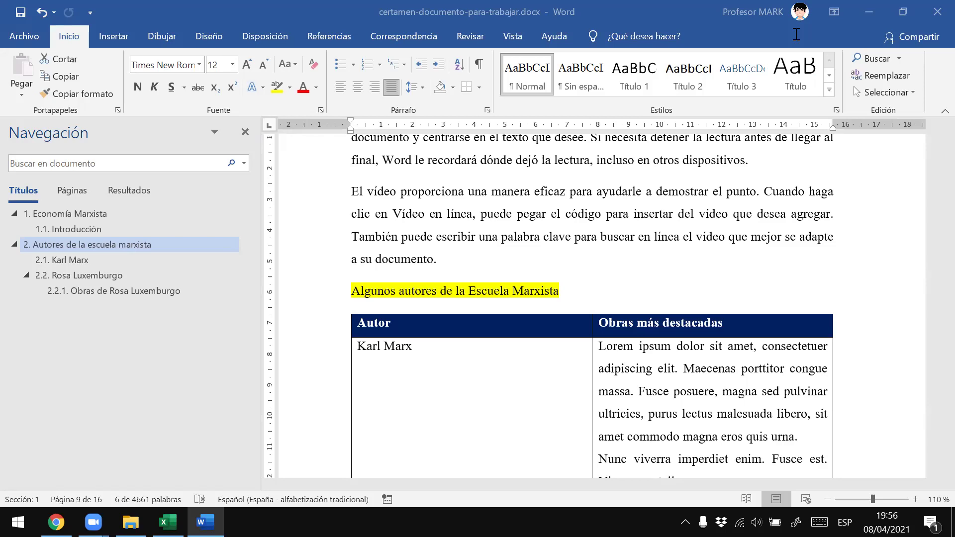
left_click(289, 90)
left_click(288, 91)
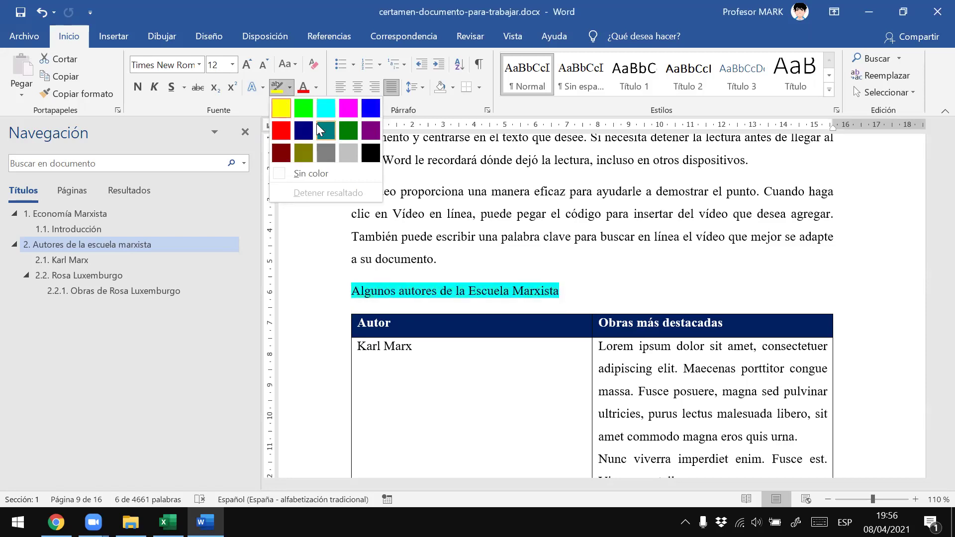
left_click(311, 170)
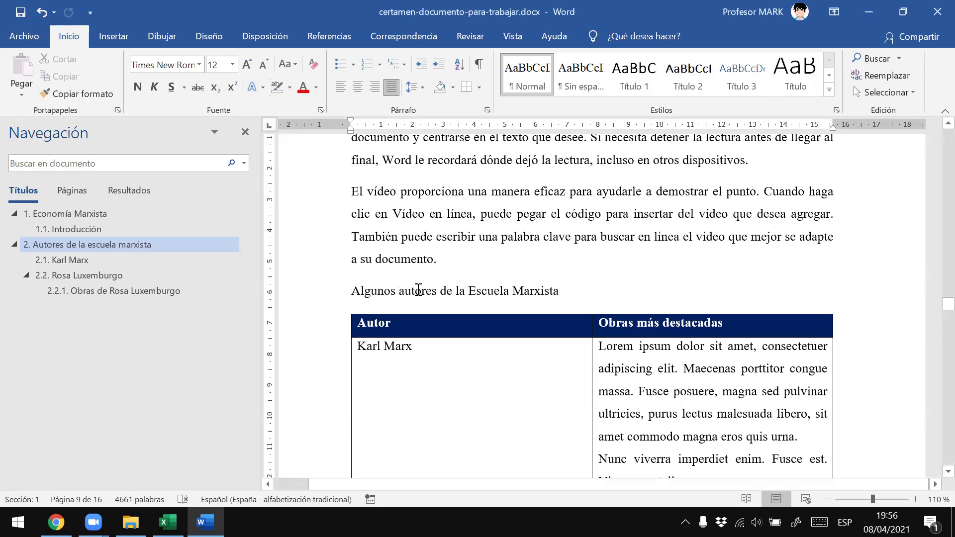
key("alt+Tab")
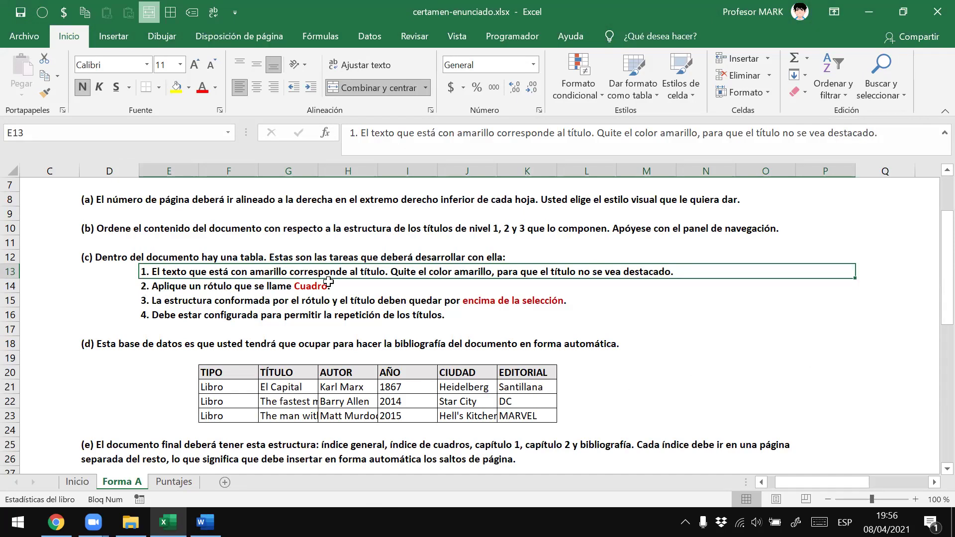
Read the caption position, repeated titles and Cuadro label tasks, then reselect the Word heading
left_click(192, 300)
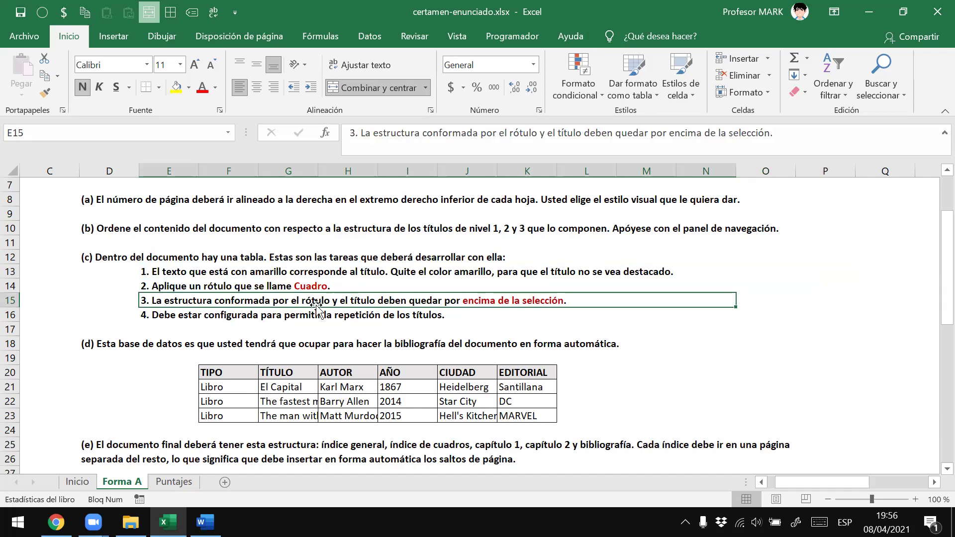
left_click(158, 315)
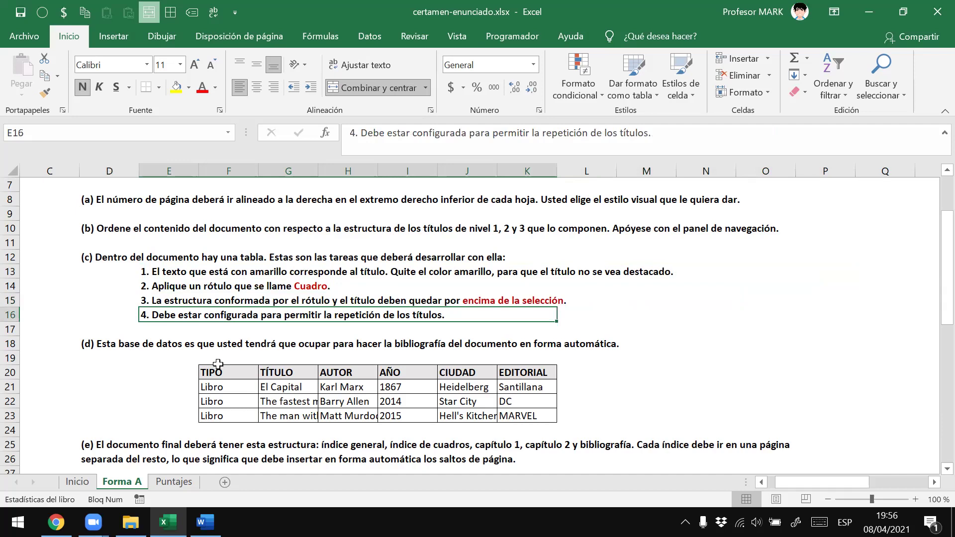
left_click(200, 287)
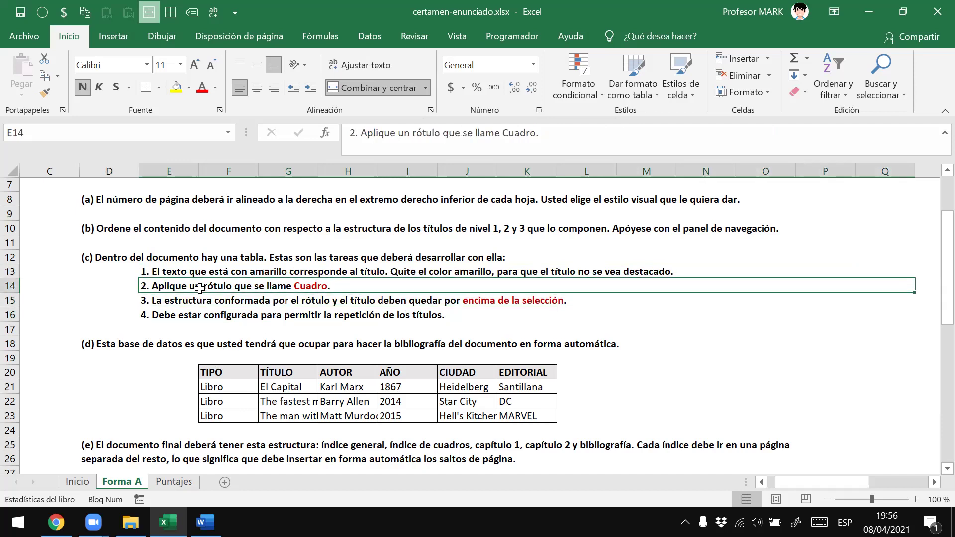
key("alt+Tab")
left_click_drag(351, 290, 551, 291)
key("ctrl+c")
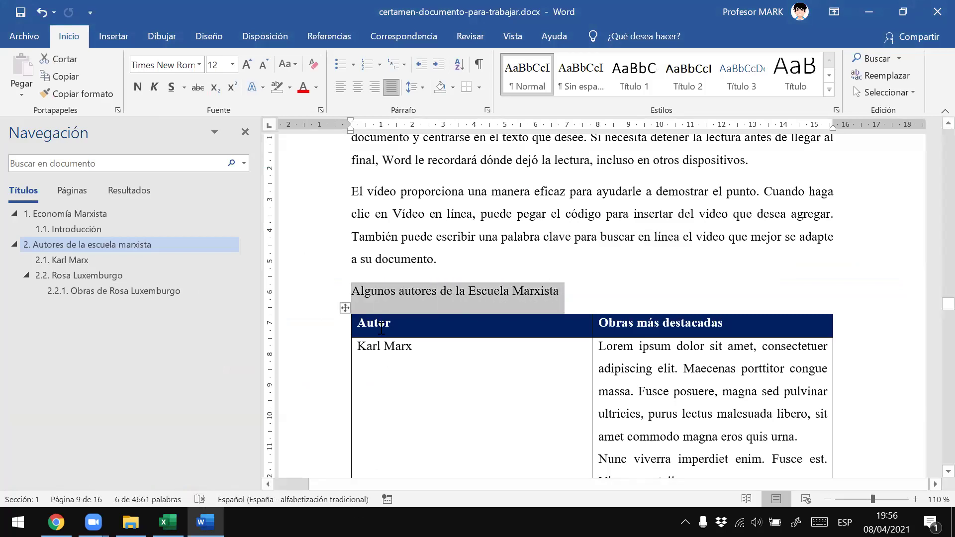
Copy the heading 'Algunos autores de la Escuela Marxista', then select the whole authors table and open its context menu
right_click(371, 291)
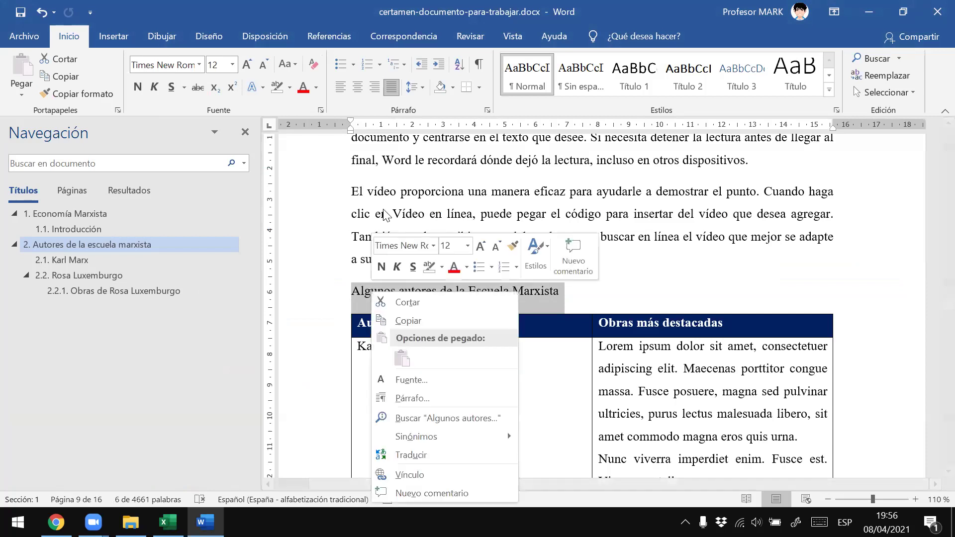
left_click(407, 321)
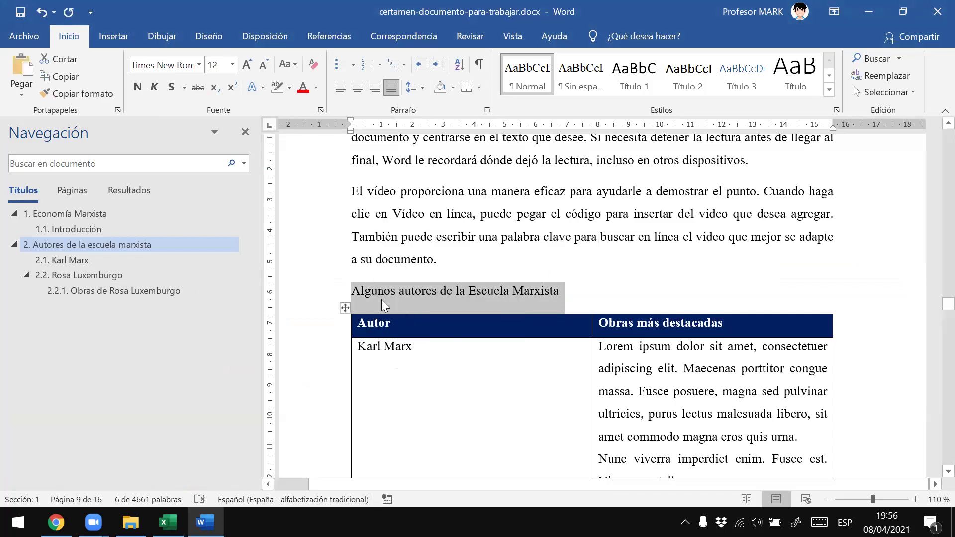
left_click(365, 306)
left_click(367, 325)
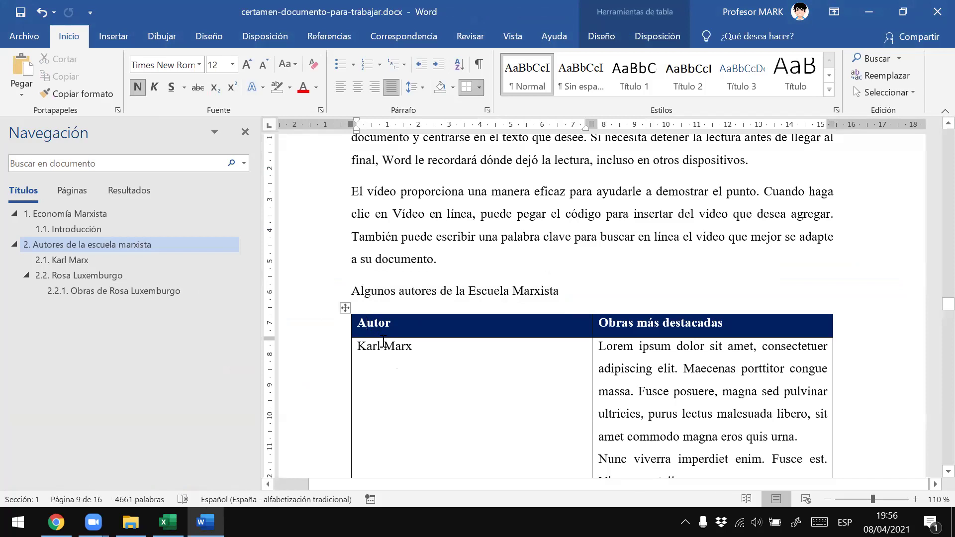
scroll(459, 348, "down", 2)
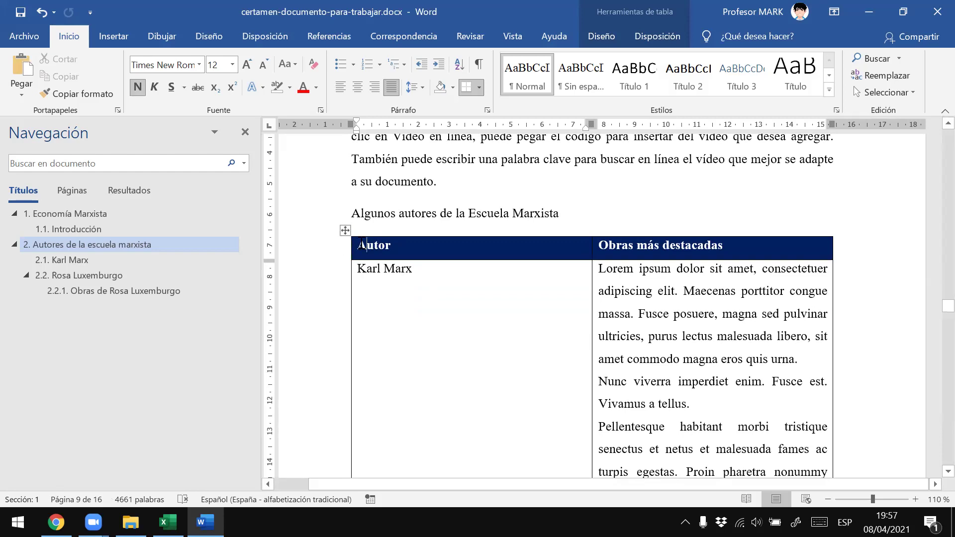
left_click(430, 260)
left_click(344, 229)
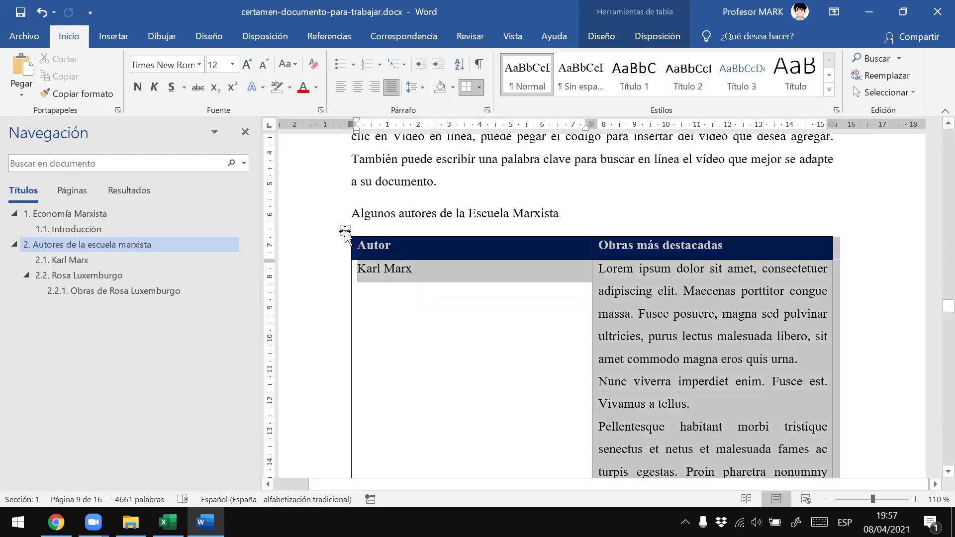
right_click(344, 230)
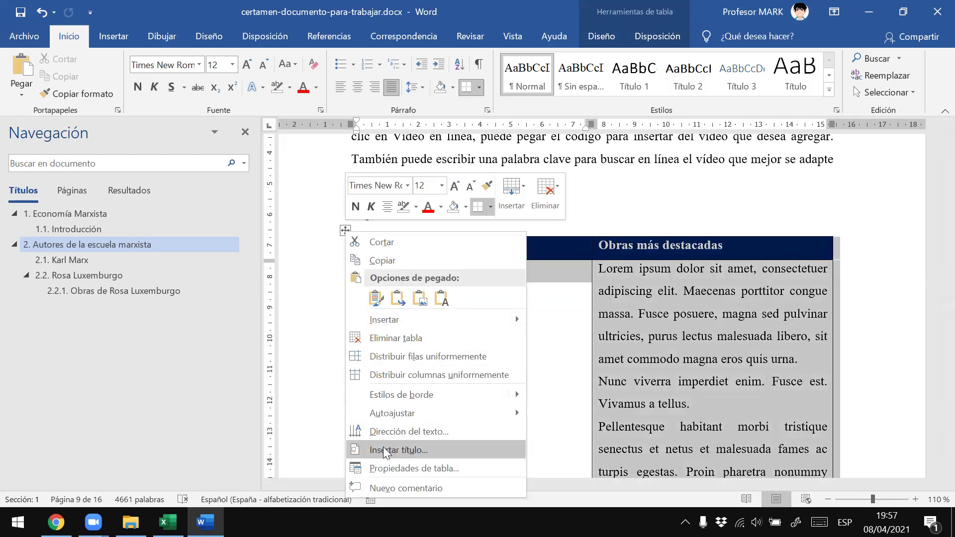
Start a caption for the authors table, checking the Excel instructions, and pick Cuadro as the label
left_click(393, 451)
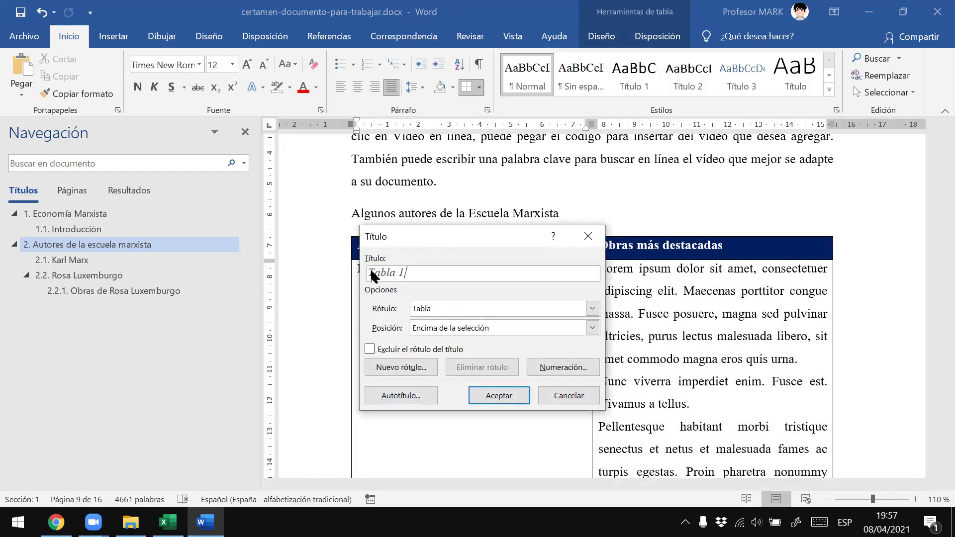
key("alt+Tab")
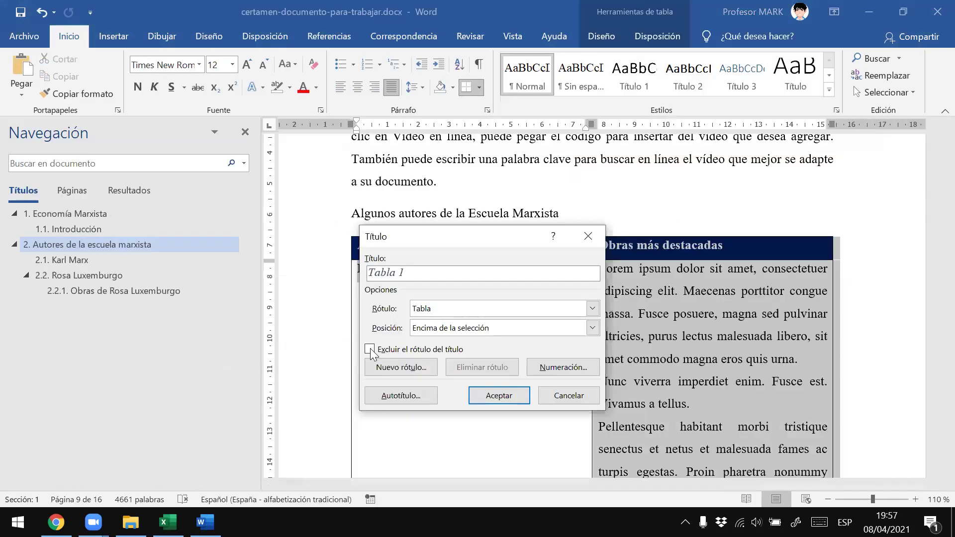
key("alt+Tab")
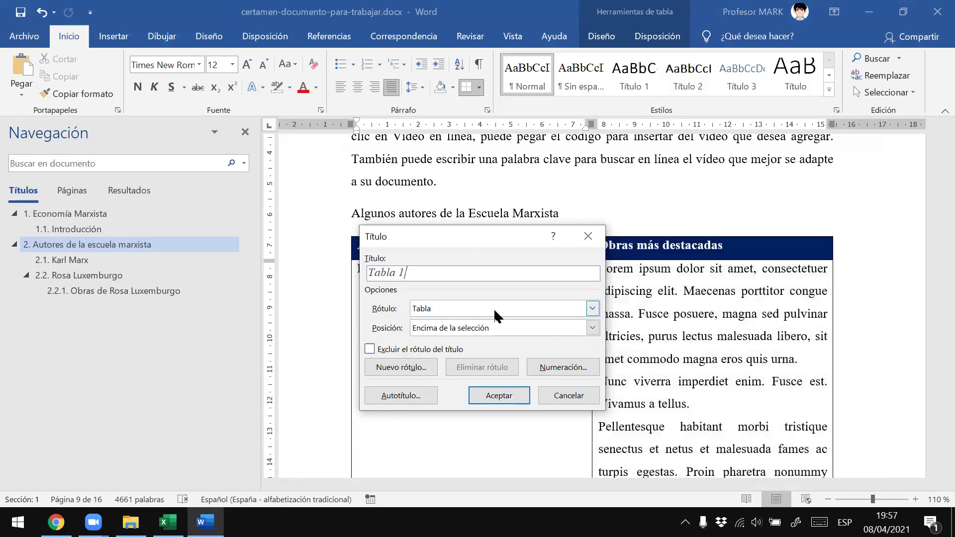
left_click(592, 309)
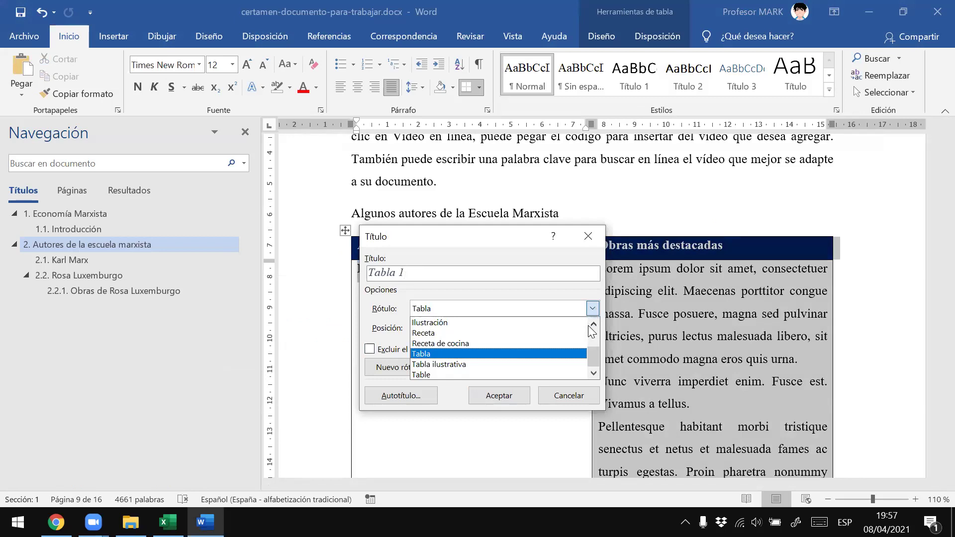
left_click_drag(591, 357, 595, 331)
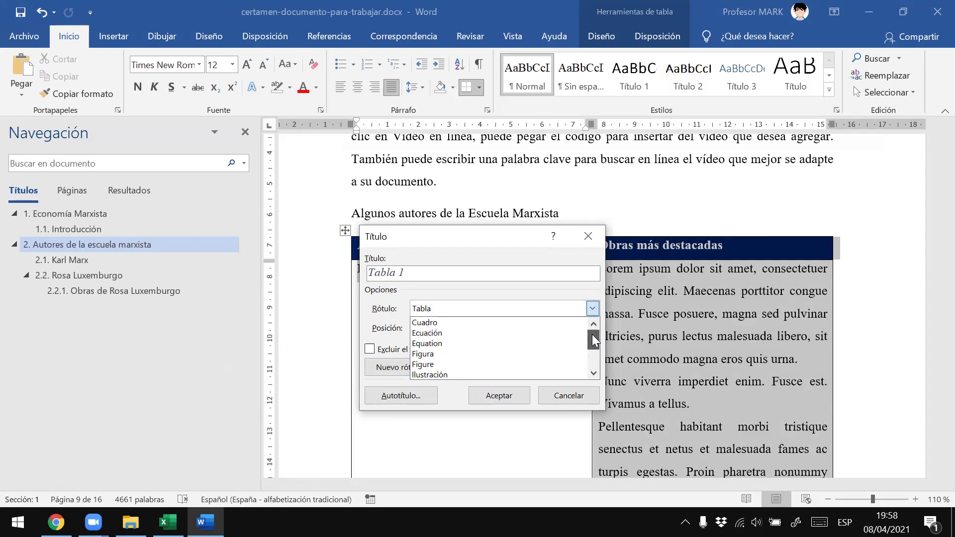
left_click(434, 326)
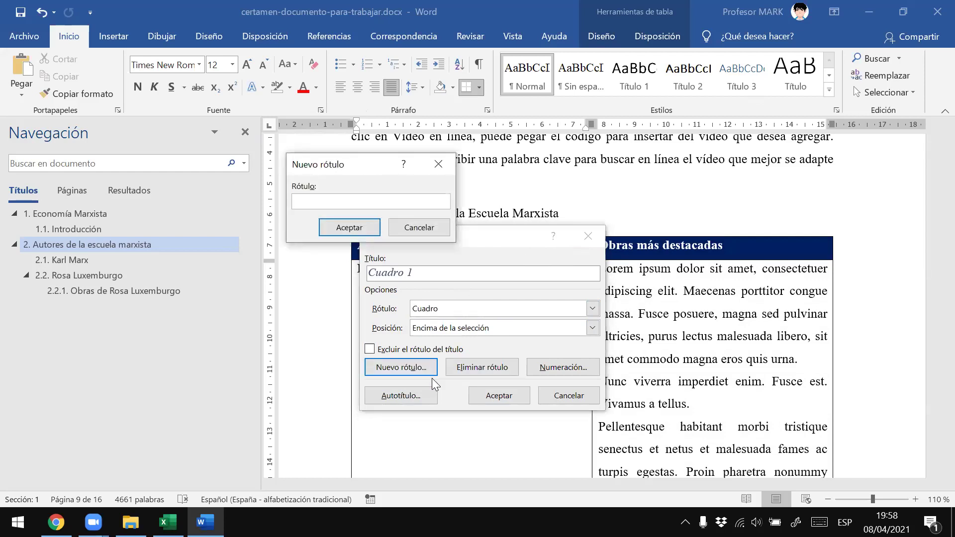
Name the new label Cuadro and paste the copied heading after 'Cuadro 1.' in the caption
type("Cuadro")
left_click(354, 230)
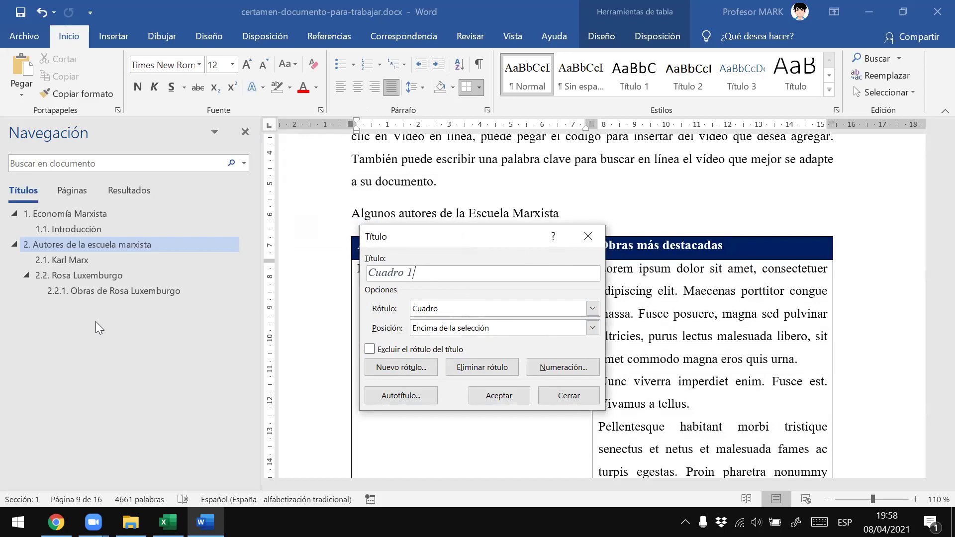
type(".")
type(".")
key("ctrl+v")
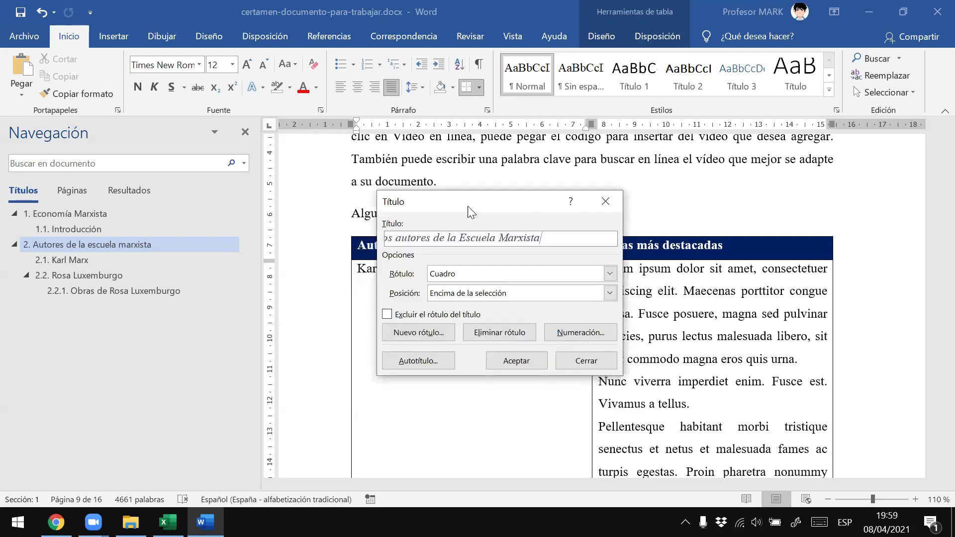
After checking the caption requirements in Excel, position the caption above the table and insert it
key("alt+Tab")
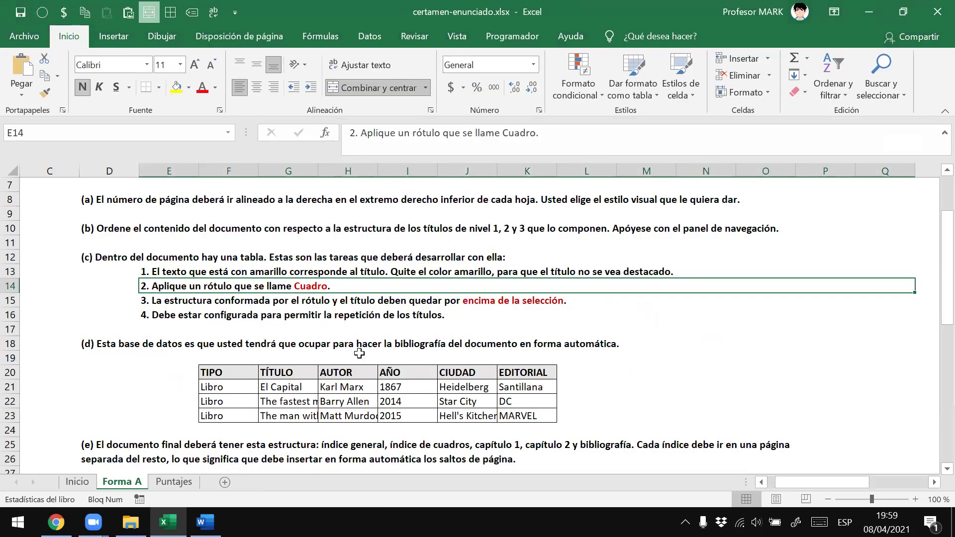
left_click(235, 312)
left_click(348, 301)
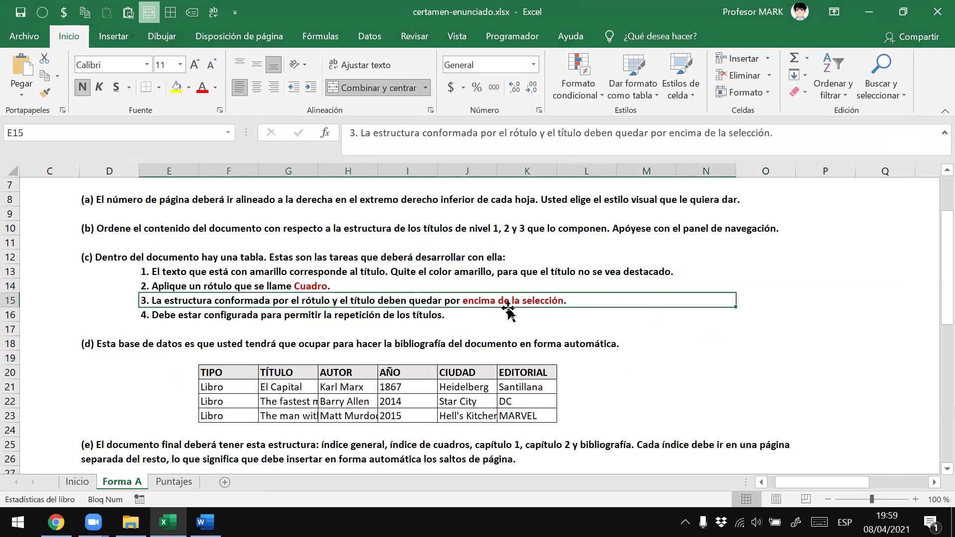
key("alt+Tab")
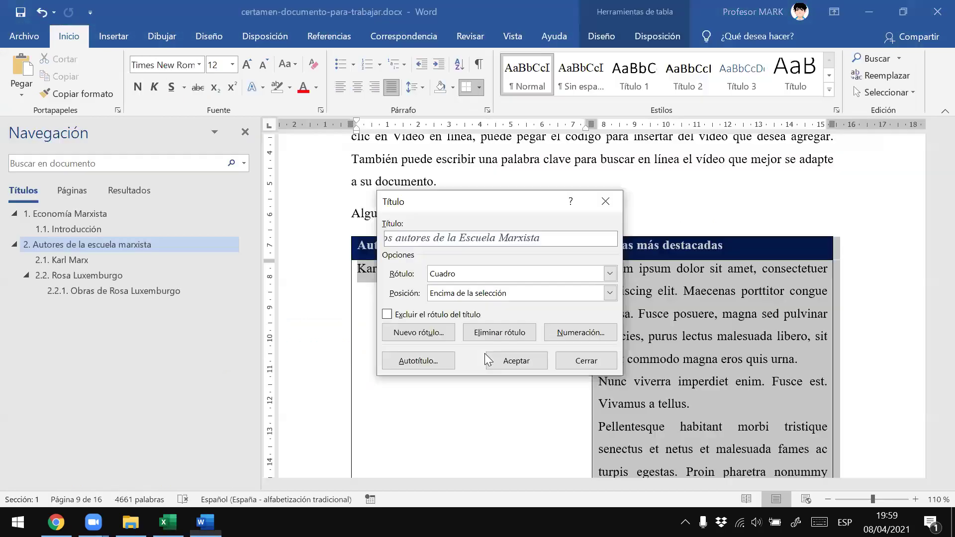
left_click(467, 297)
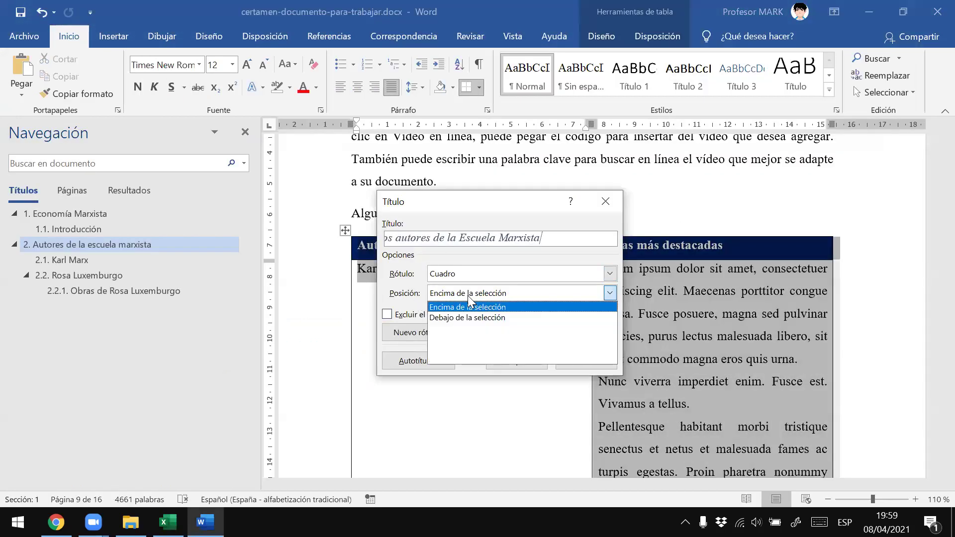
left_click(451, 304)
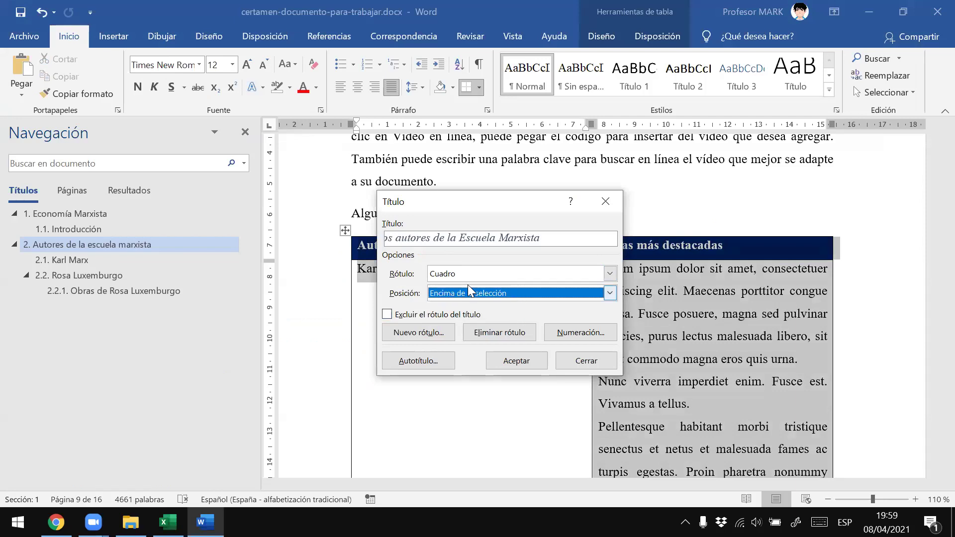
left_click(505, 365)
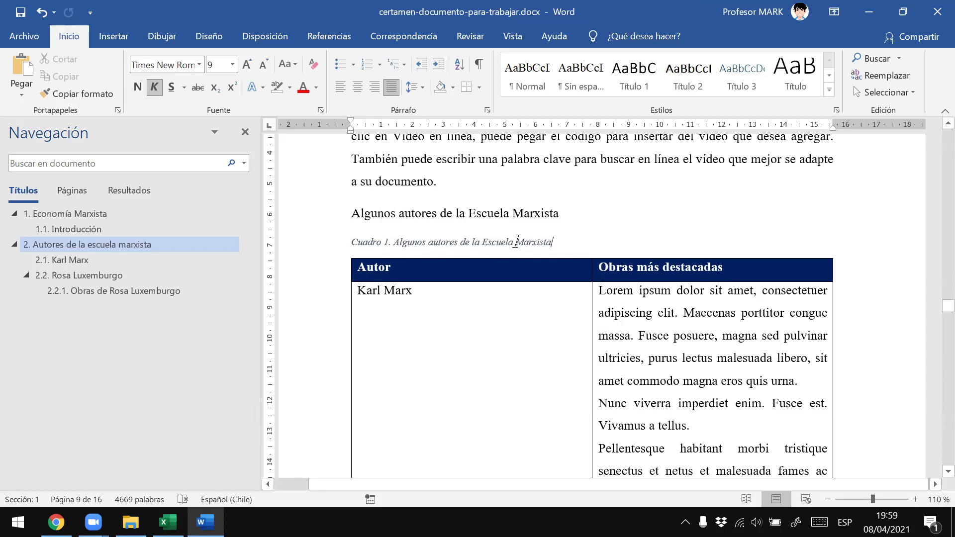
left_click(353, 242)
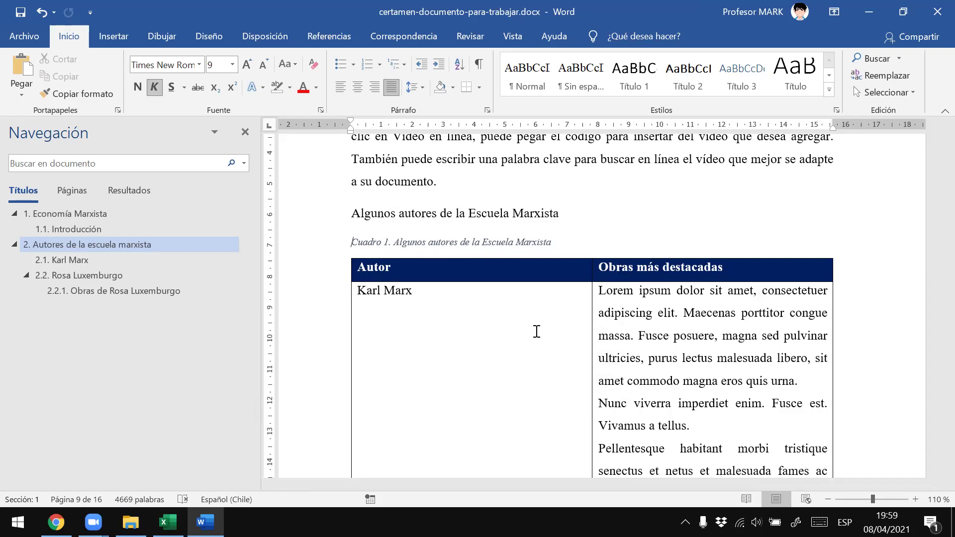
key("alt+Tab")
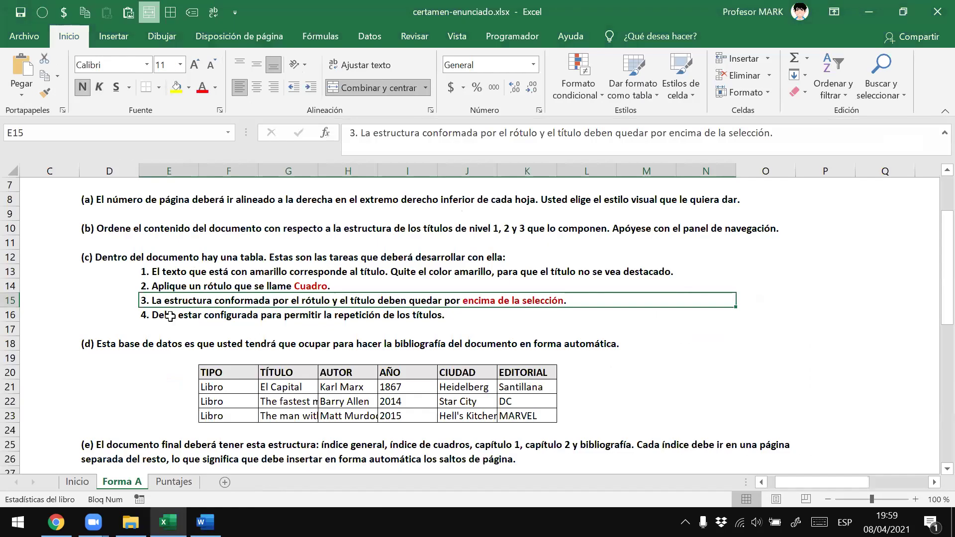
left_click(170, 317)
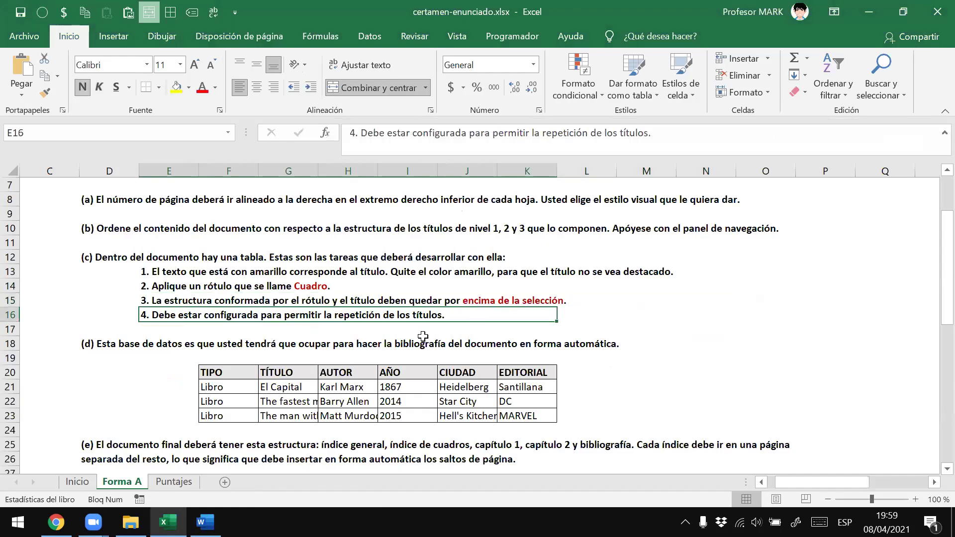
key("alt+Tab")
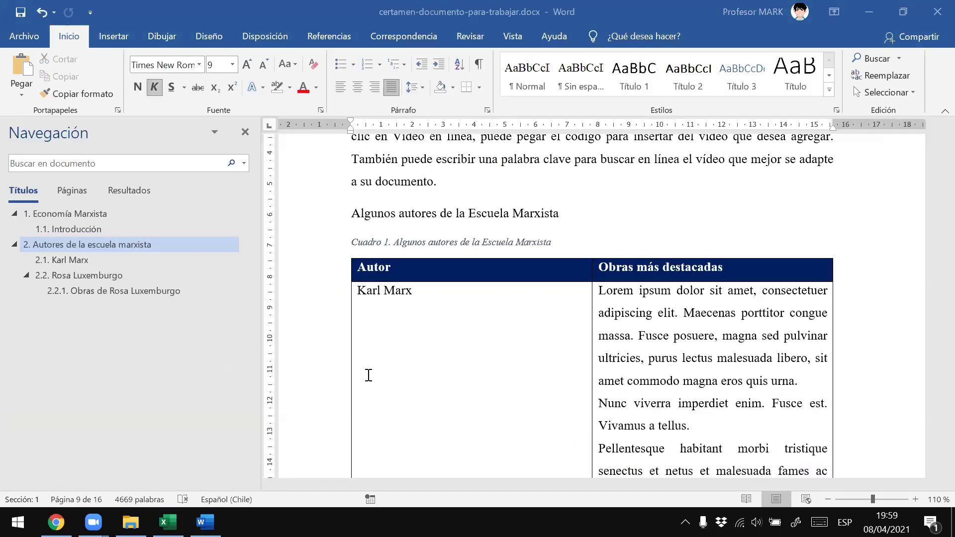
scroll(679, 415, "down", 5)
scroll(678, 414, "down", 5)
scroll(679, 416, "down", 1)
scroll(679, 416, "down", 5)
scroll(677, 414, "up", 1)
scroll(675, 412, "up", 10)
scroll(672, 409, "up", 5)
scroll(672, 409, "up", 1)
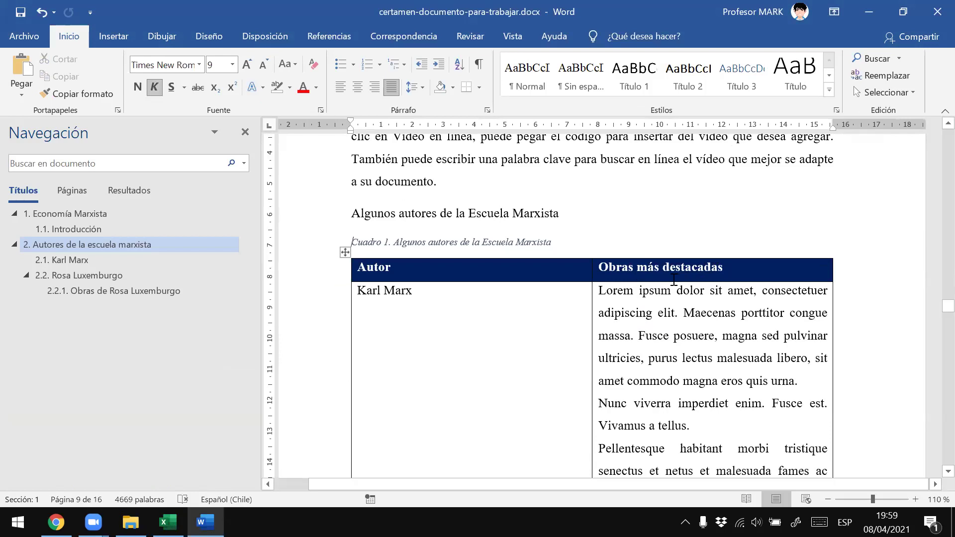
key("Down")
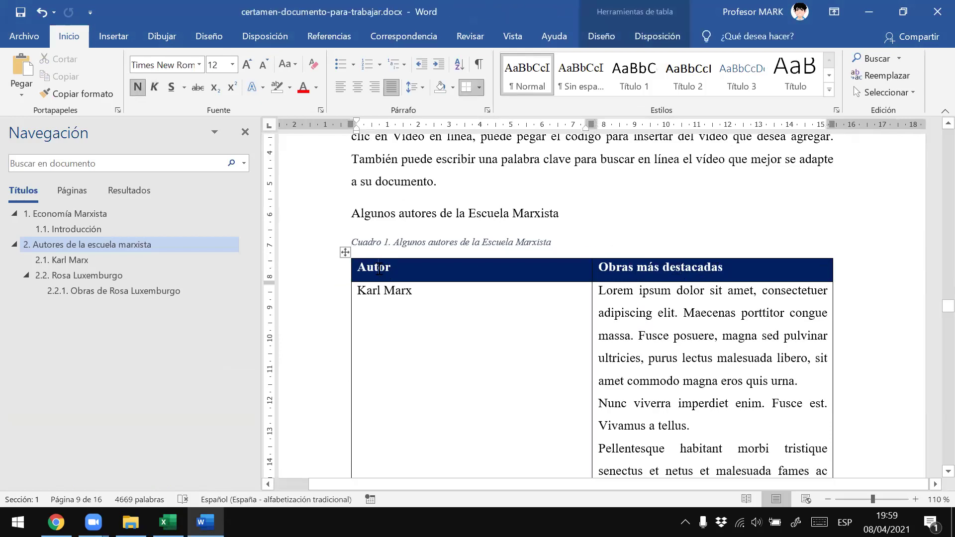
Turn on Repeat Header Rows for the Autor / Obras más destacadas header row
left_click(647, 269)
left_click_drag(599, 267, 710, 275)
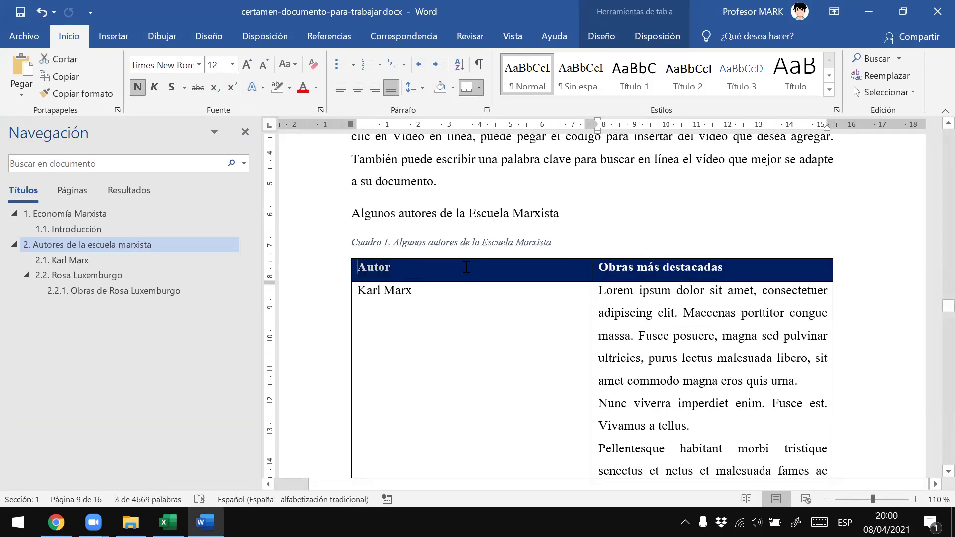
left_click(723, 269)
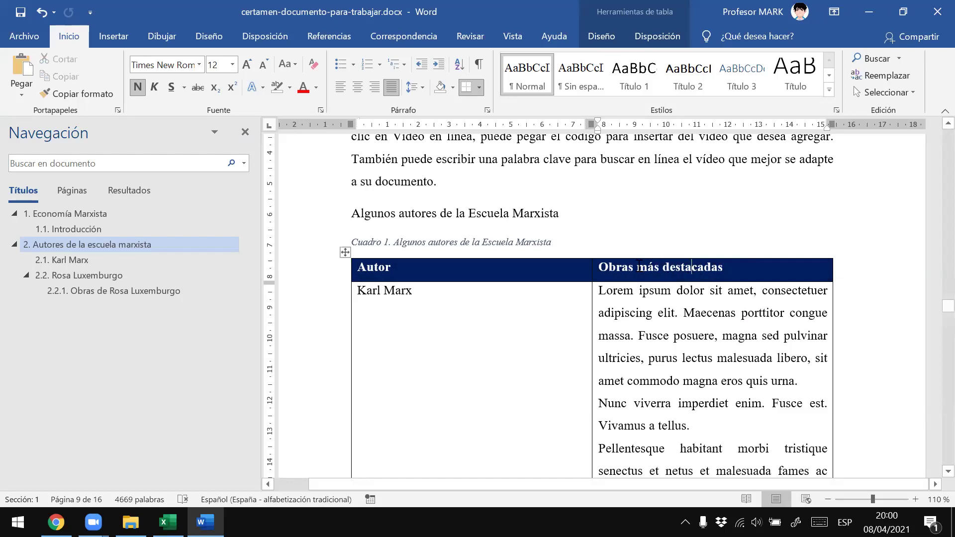
key("ctrl+Left")
key("ctrl+Left")
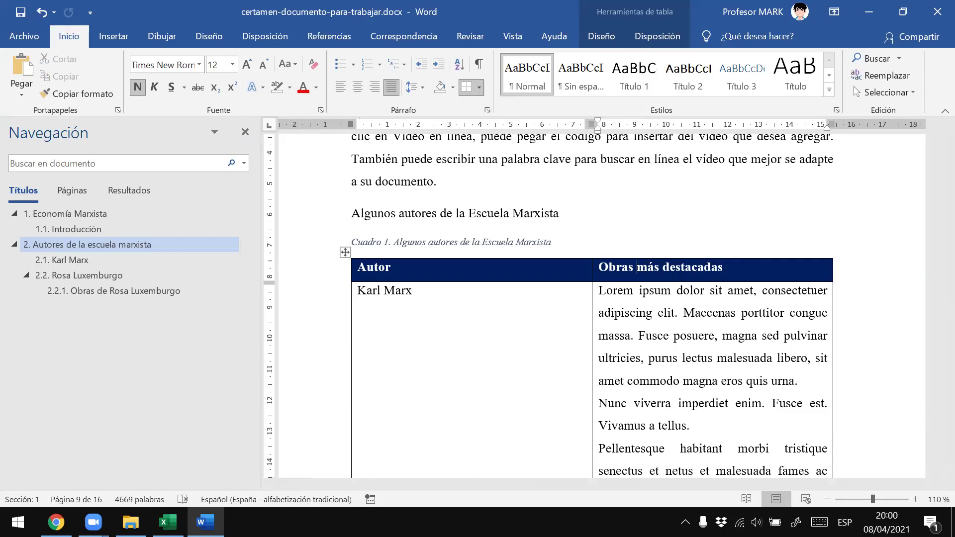
left_click(612, 35)
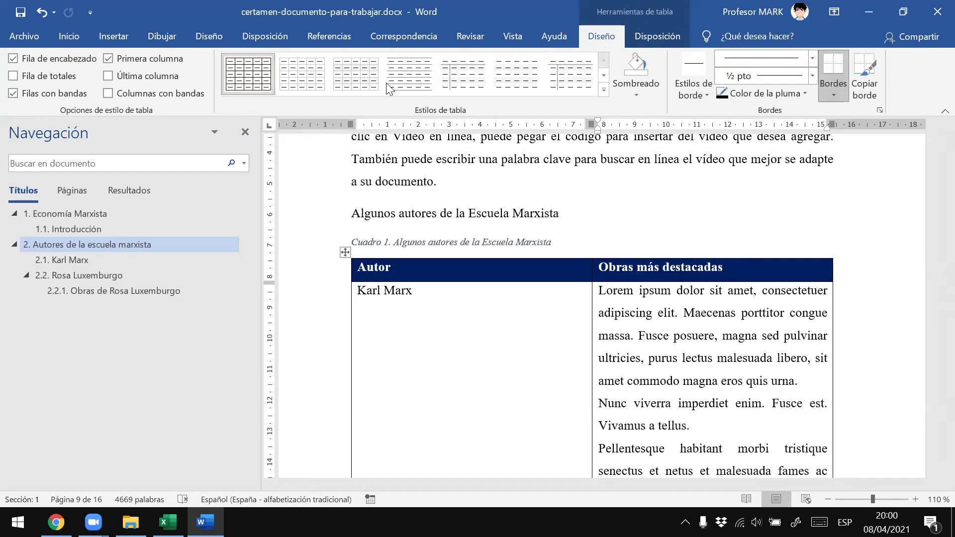
left_click(670, 37)
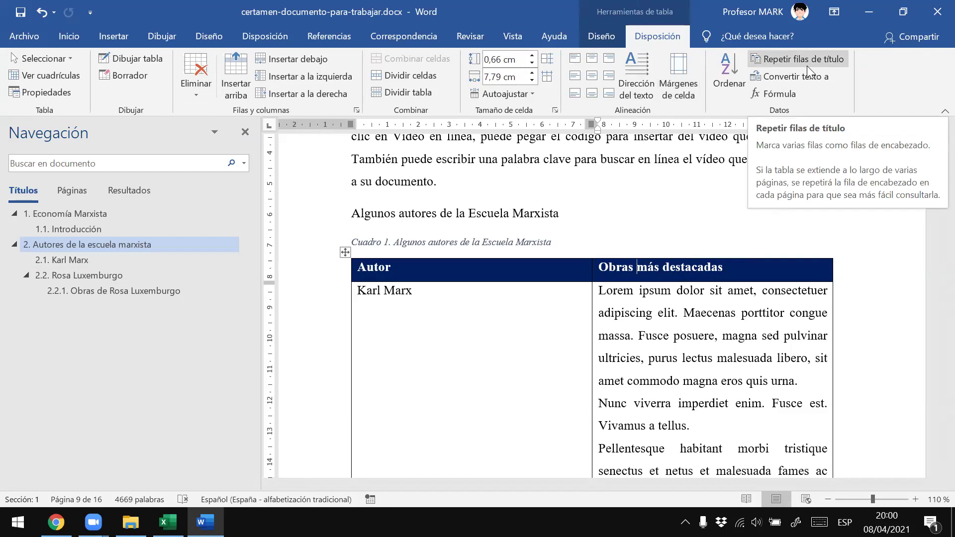
left_click(791, 63)
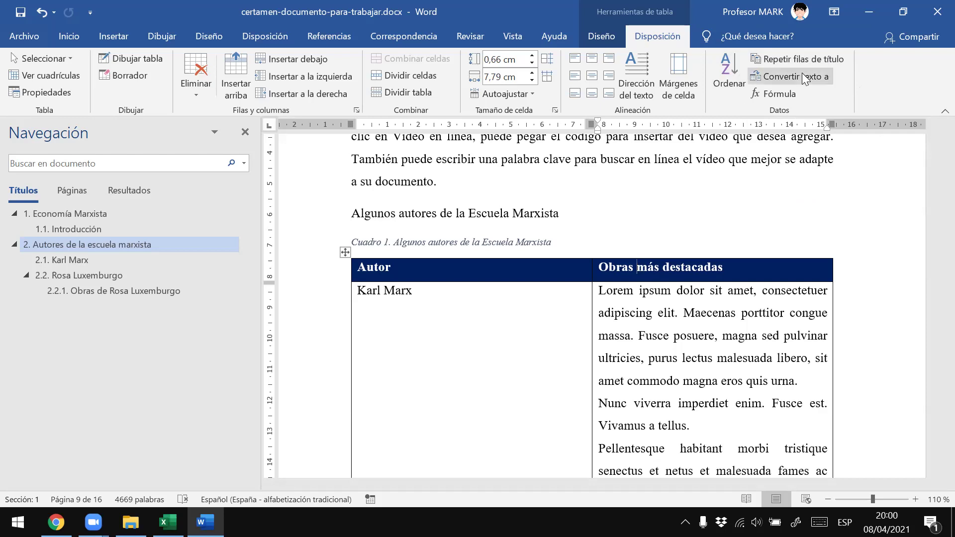
left_click(793, 55)
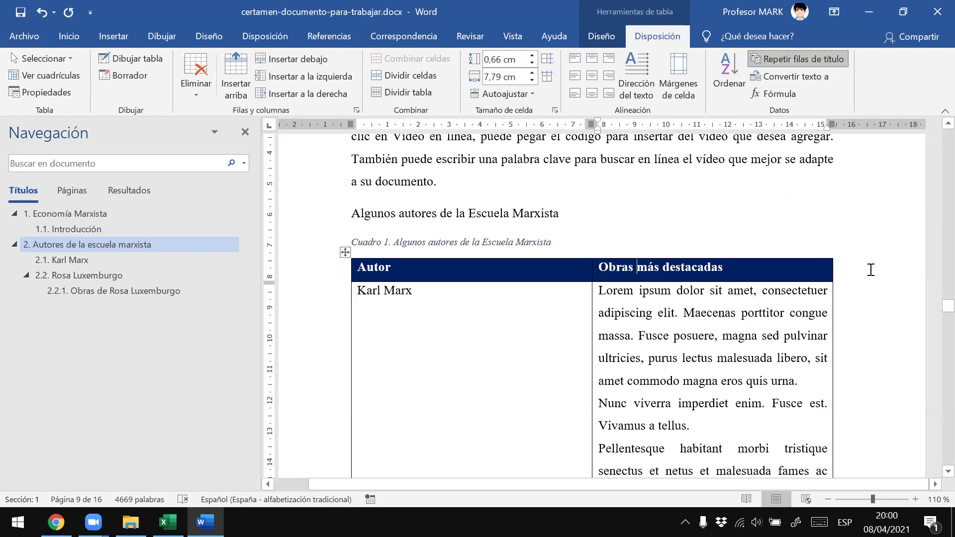
Scroll through the table to confirm the header row repeats on the continuation page
left_click(655, 339)
scroll(655, 339, "down", 4)
scroll(655, 338, "down", 4)
scroll(653, 337, "down", 5)
scroll(655, 331, "down", 3)
scroll(658, 335, "up", 3)
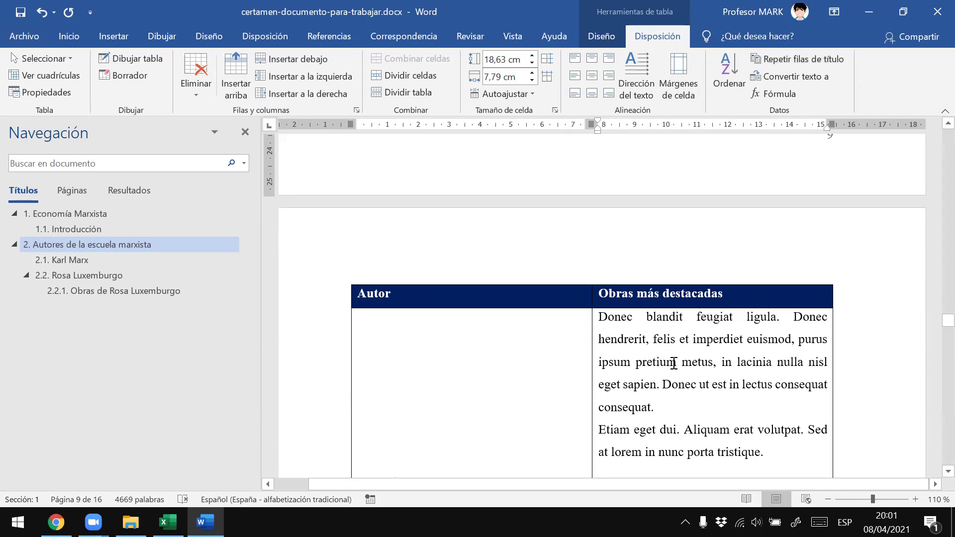
scroll(674, 363, "up", 5)
scroll(674, 330, "up", 5)
scroll(636, 309, "up", 1)
scroll(632, 305, "up", 2)
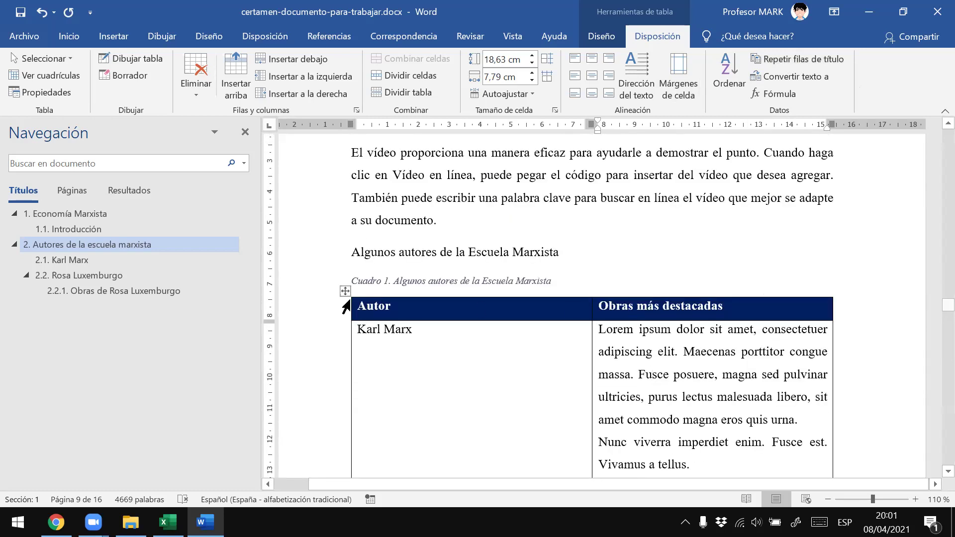
Delete the shaded heading 'Algunos autores de la Escuela Marxista' above the table and centre the Cuadro 1 caption
left_click_drag(394, 282, 539, 285)
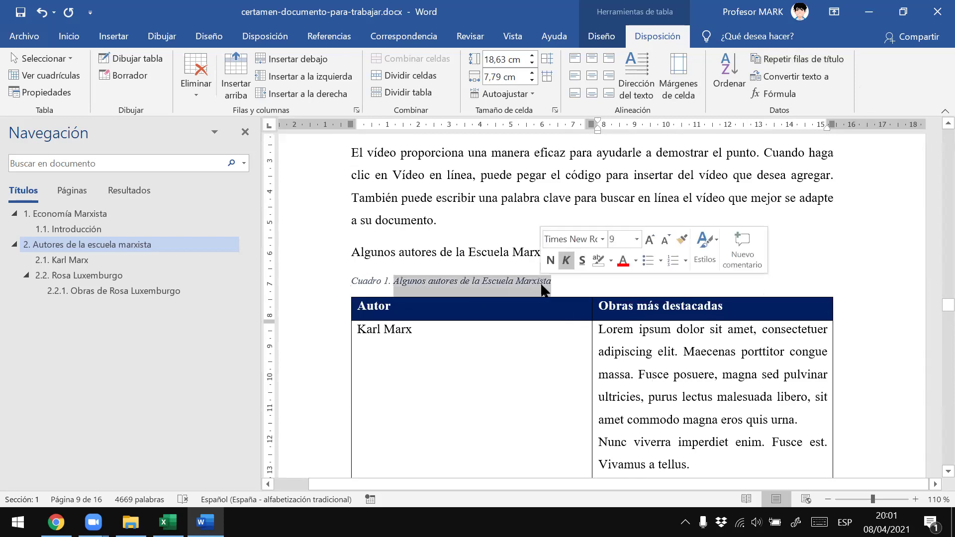
left_click_drag(351, 252, 553, 248)
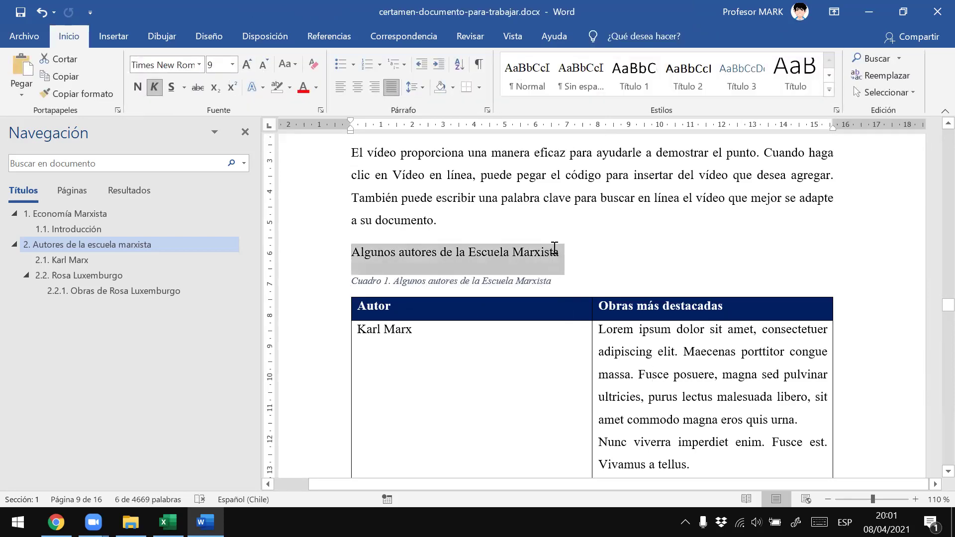
left_click(451, 282)
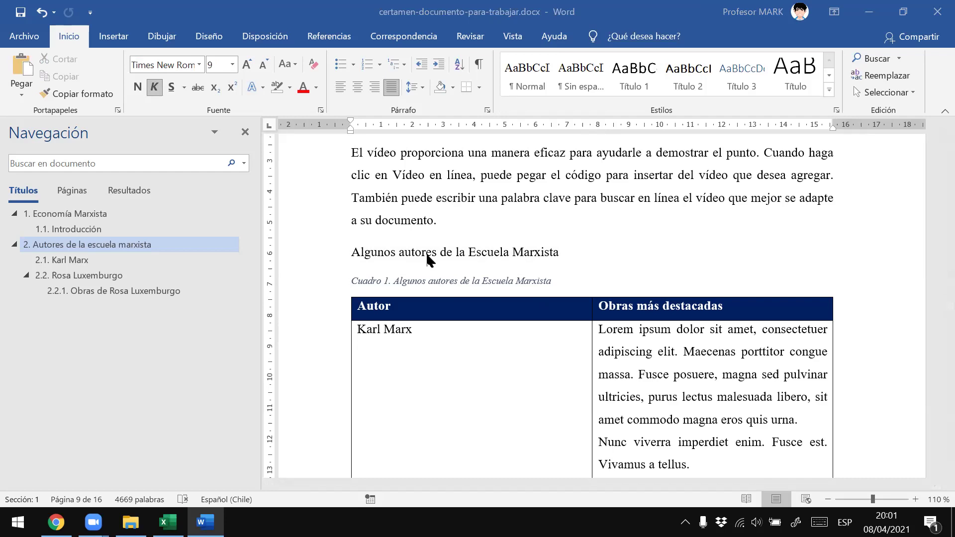
left_click(356, 253)
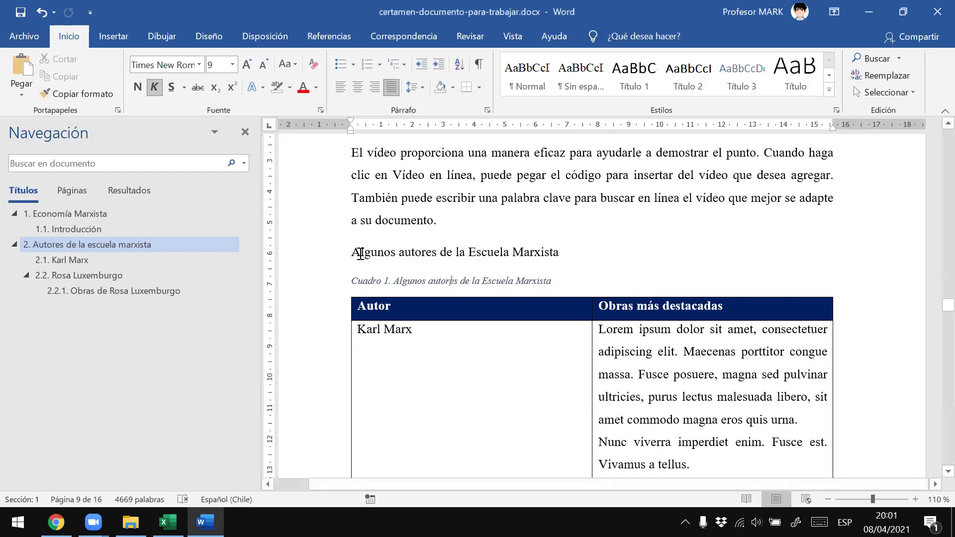
left_click_drag(357, 253, 527, 253)
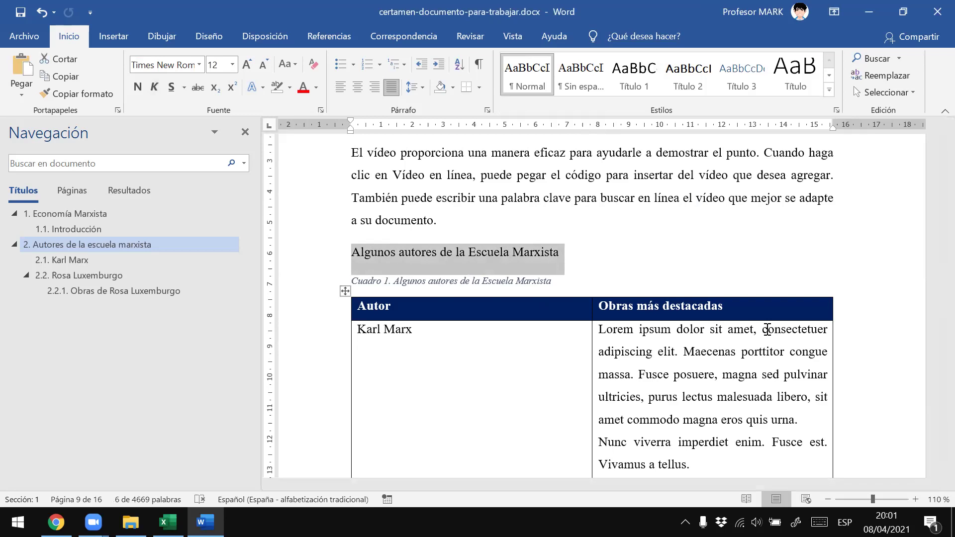
key("Delete")
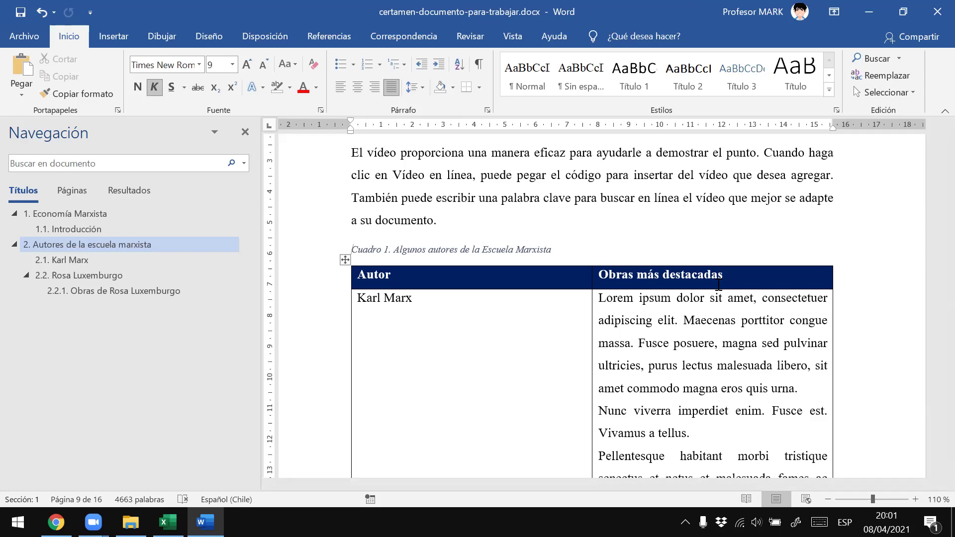
key("ctrl+t")
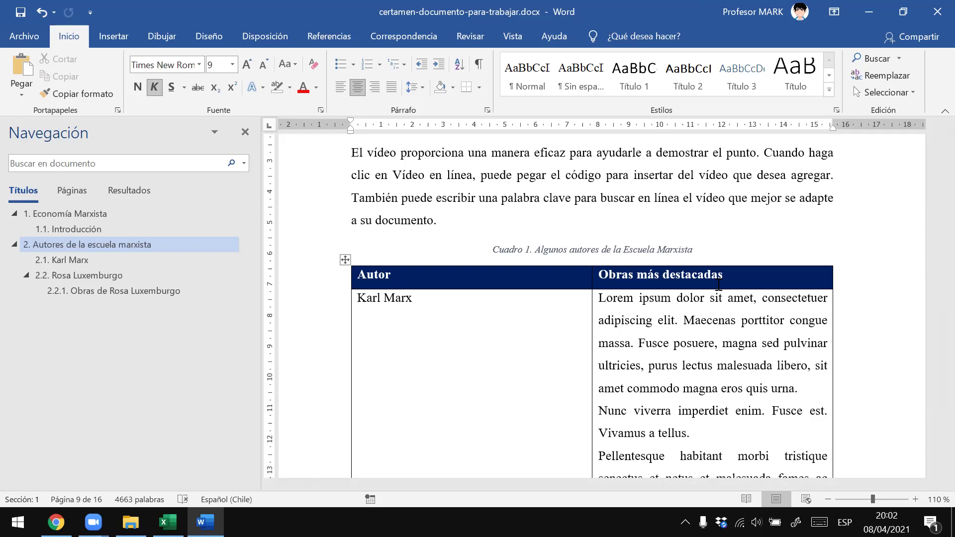
Switch to the Excel exam instructions workbook
key("alt+Tab")
key("Down")
key("Right")
key("Up")
key("Right")
key("Right")
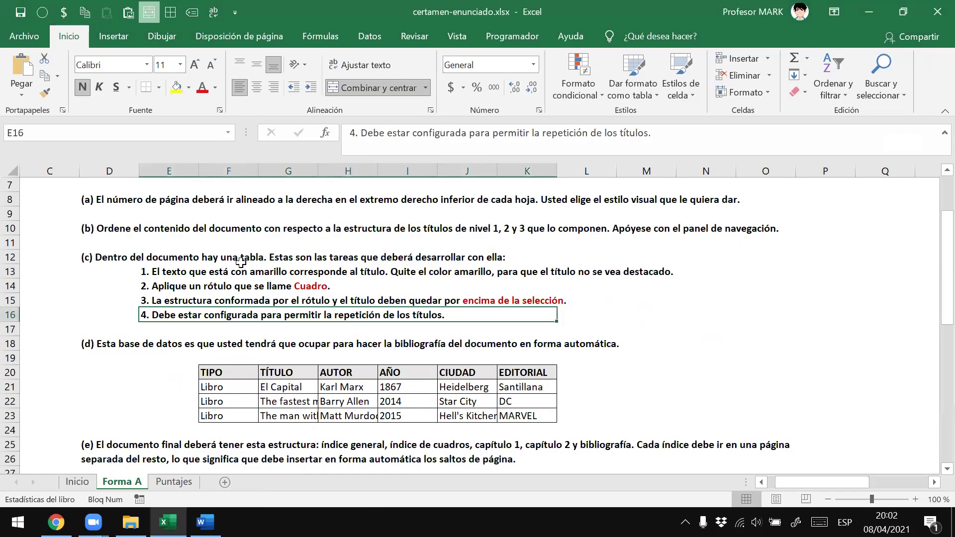
Insert 'la' before 'que' in item (d) so it reads 'Esta base de datos es la que…'
scroll(218, 327, "down", 1)
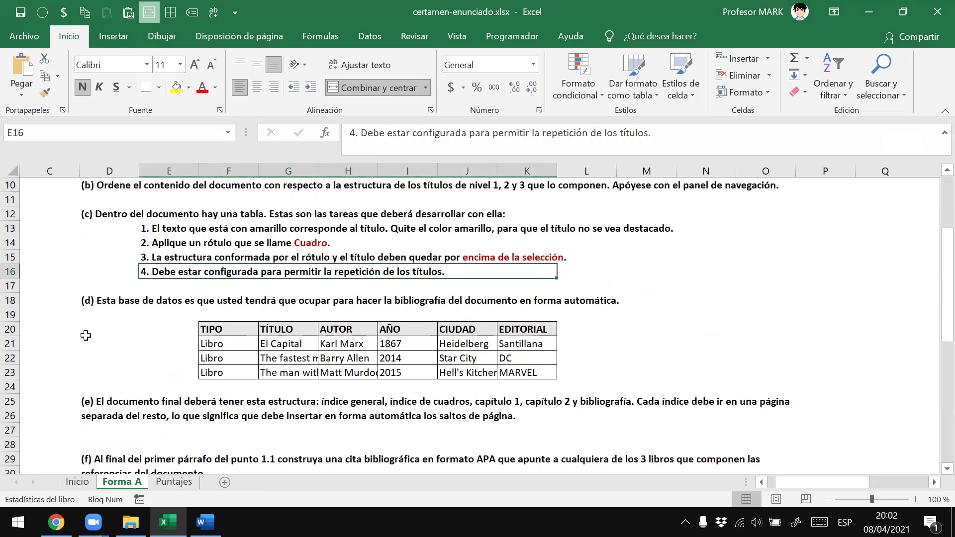
left_click(134, 301)
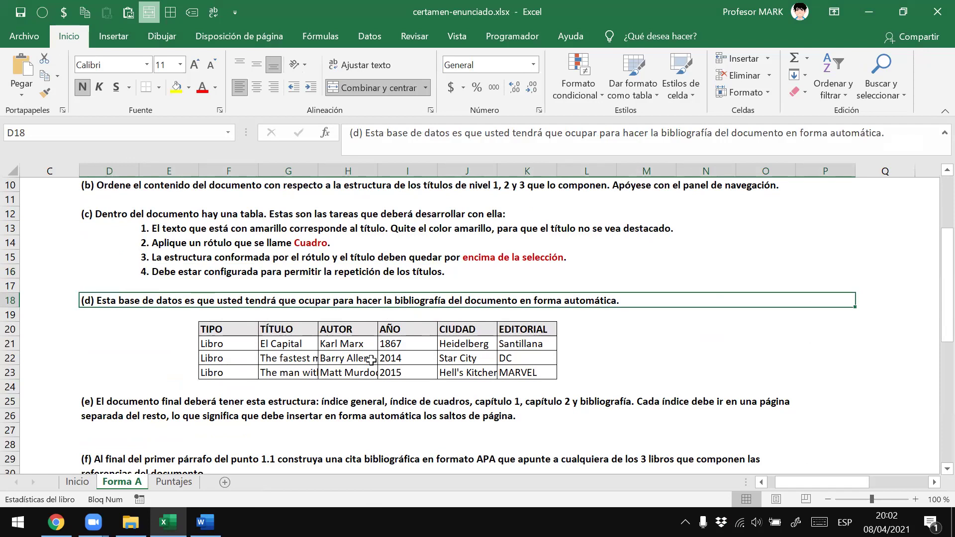
double_click(199, 298)
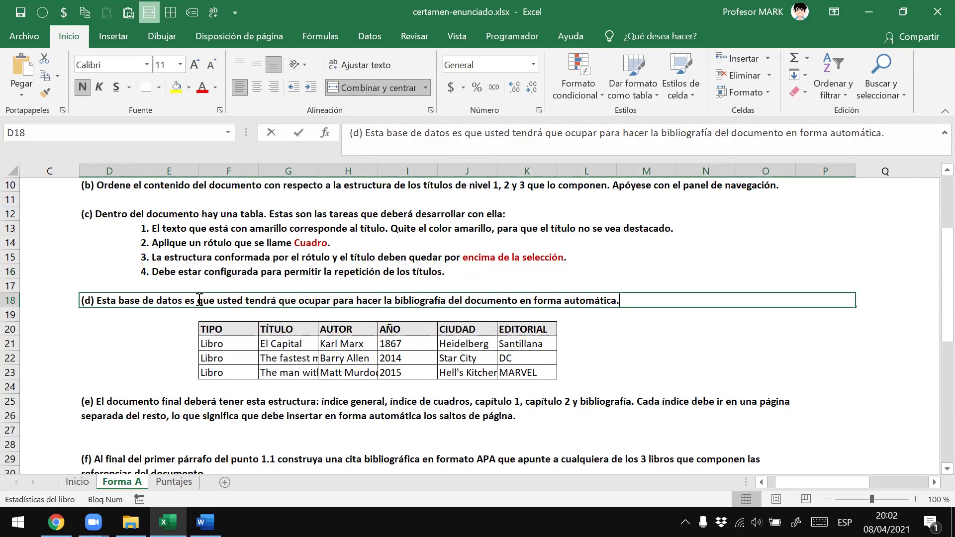
type("la")
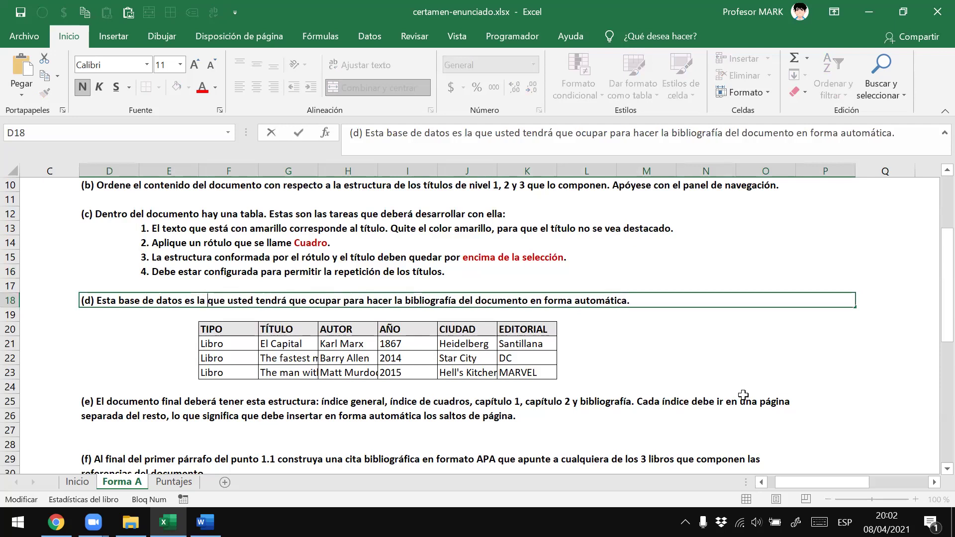
key("Return")
Move through the book table, selecting the author and EDITORIAL entries, back to the El Capital title
key("Right")
key("Right")
key("Right")
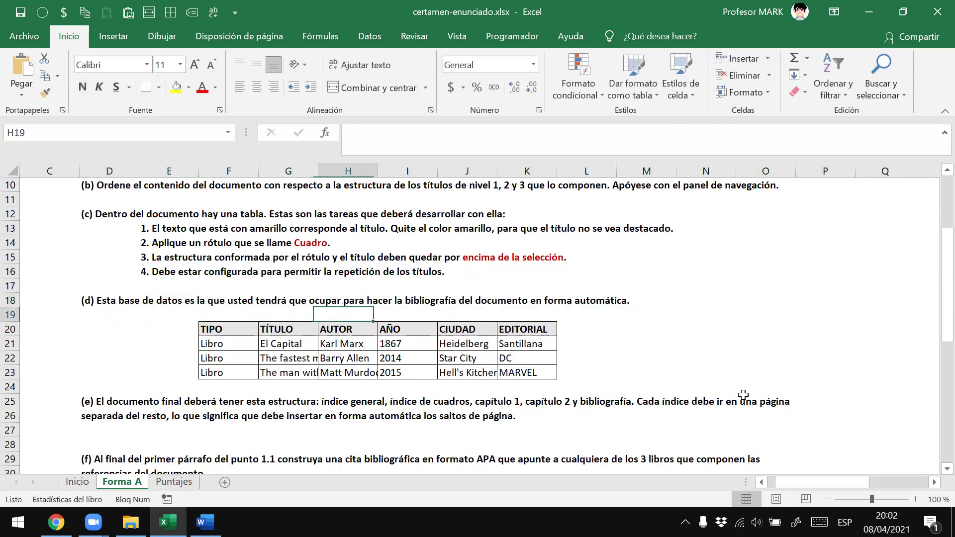
key("Right")
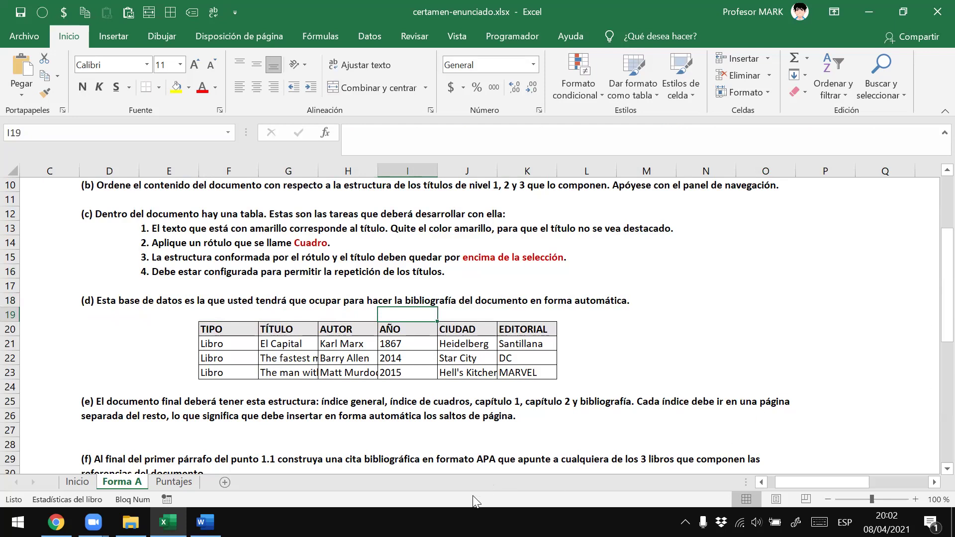
key("Right")
key("Left")
key("Left")
key("Left")
key("Down")
key("Left")
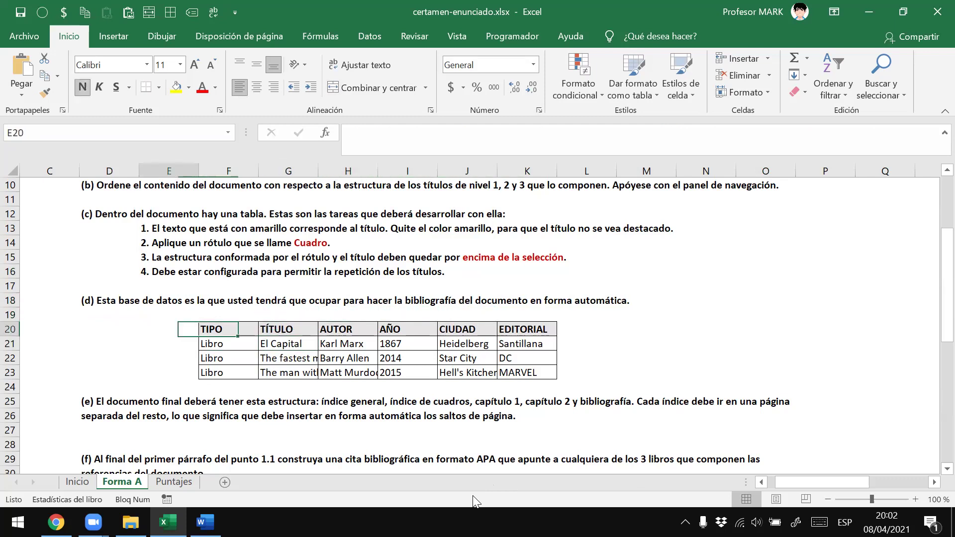
key("Left")
key("Right")
key("Down")
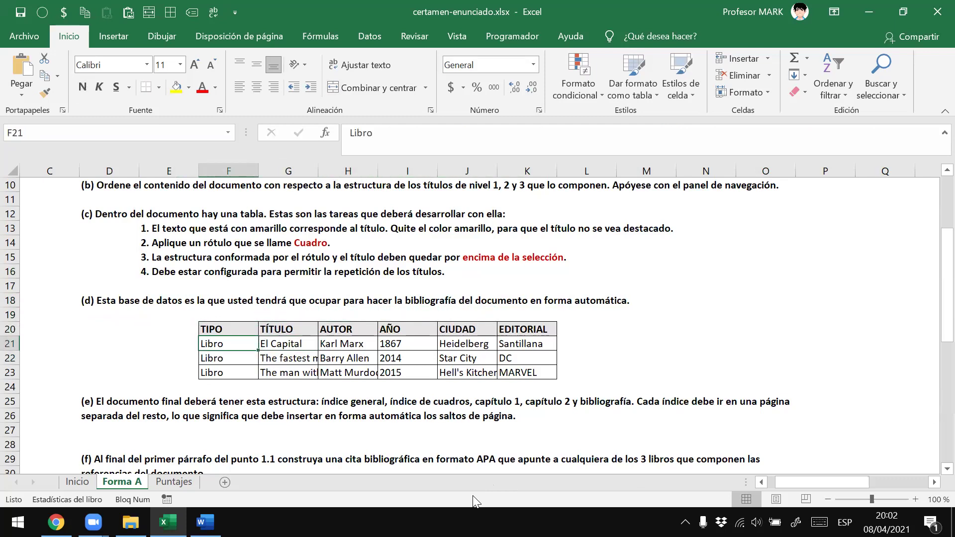
key("Right")
key("Right")
key("shift+Down")
key("shift+Down")
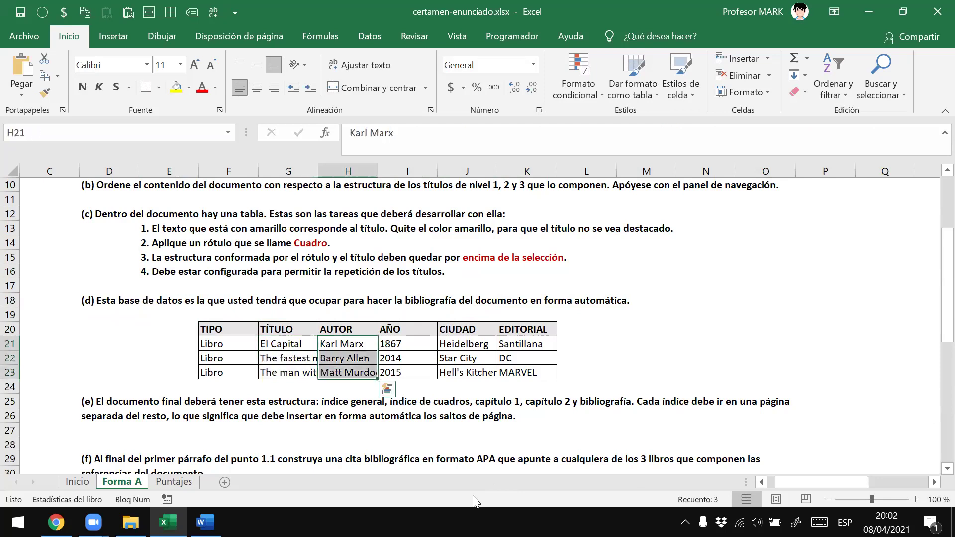
key("Right")
key("shift+Down")
key("shift+Down")
key("Right")
key("shift+Down")
key("shift+Down")
key("Right")
key("shift+Down")
key("shift+Down")
key("Left")
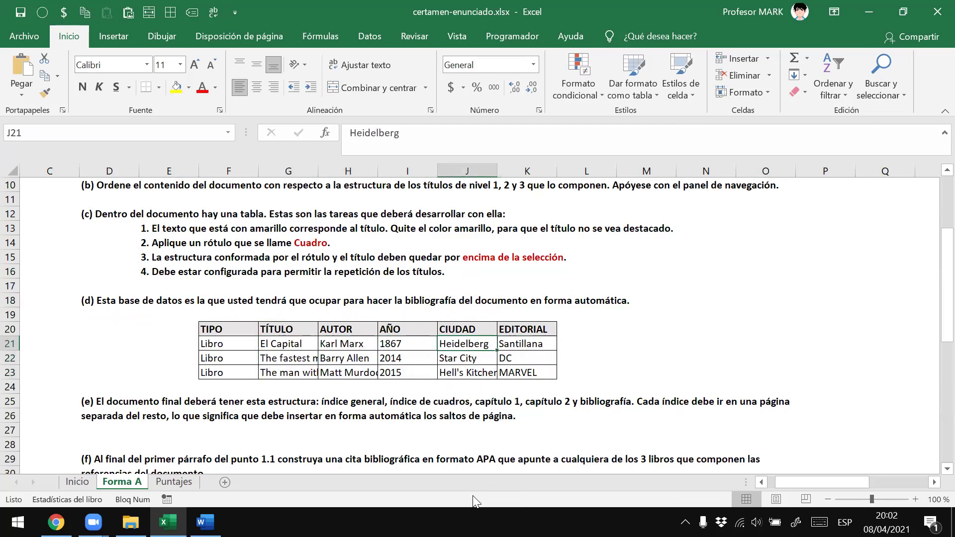
key("Left")
key("Left")
key("Left")
Briefly autofit columns G–K, undo the change, and return to the Word document
key("shift+Right")
key("shift+Right")
key("shift+Right")
key("shift+Down")
key("shift+Down")
key("alt+h")
key("o")
key("i")
key("Up")
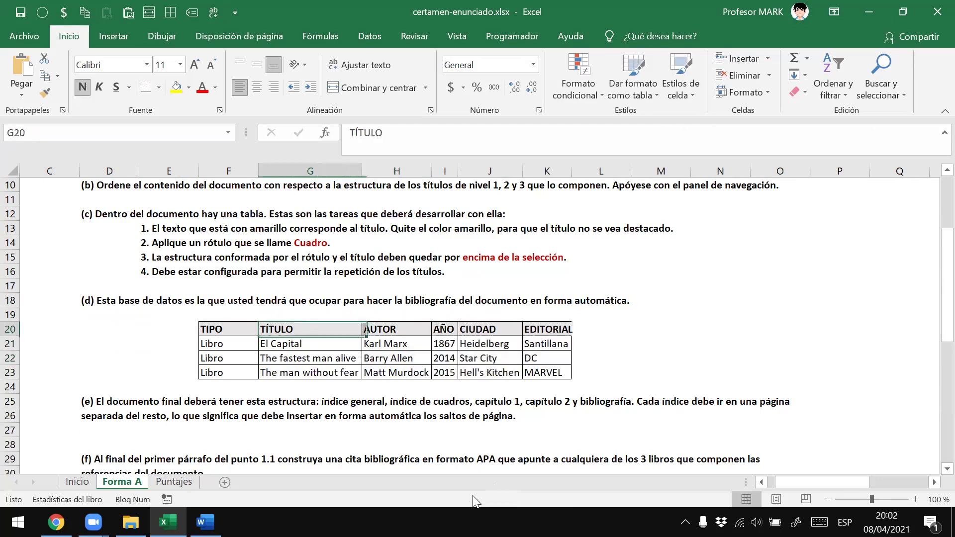
key("Right")
key("Right")
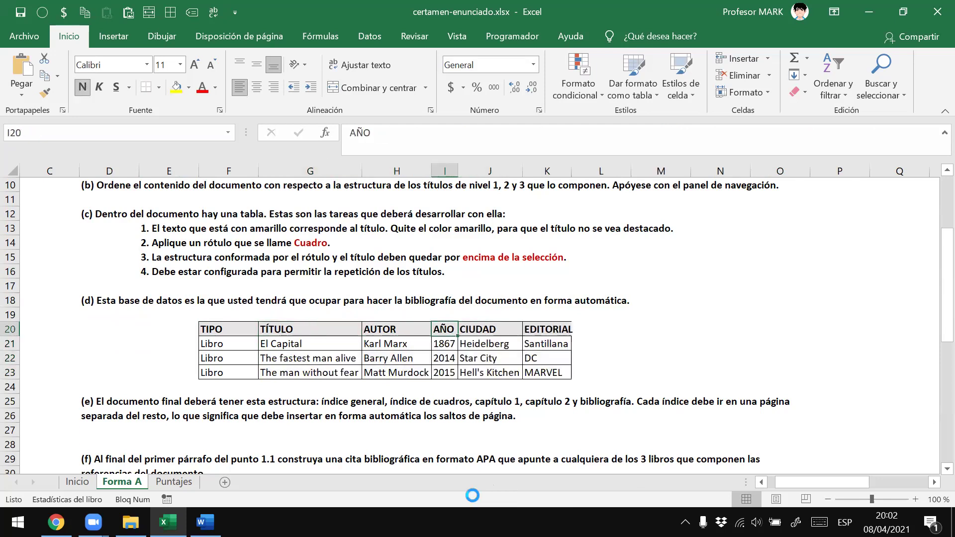
key("ctrl+z")
key("Left")
key("Left")
key("Right")
key("Right")
key("alt+Tab")
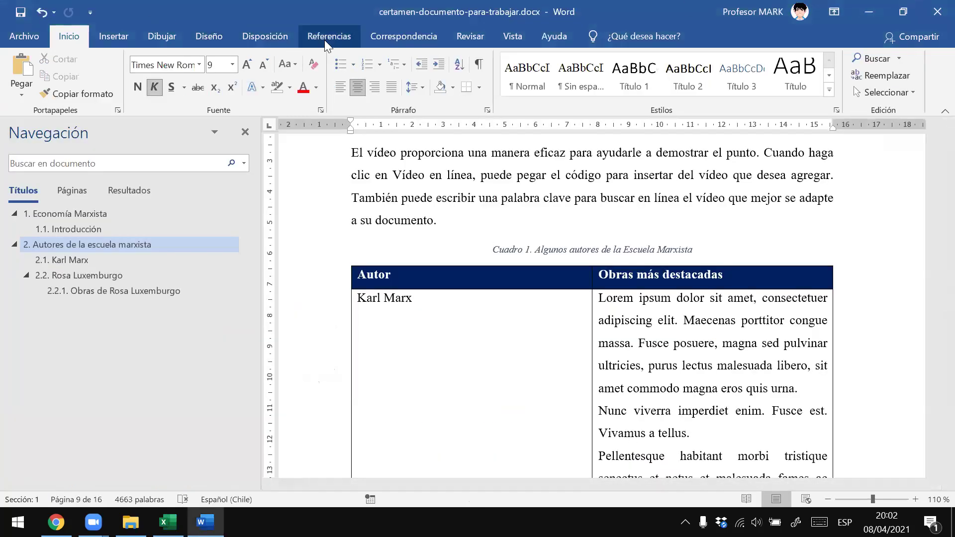
Open the Administrar fuentes source manager under Referencias and choose Nuevo for a new source
left_click(324, 40)
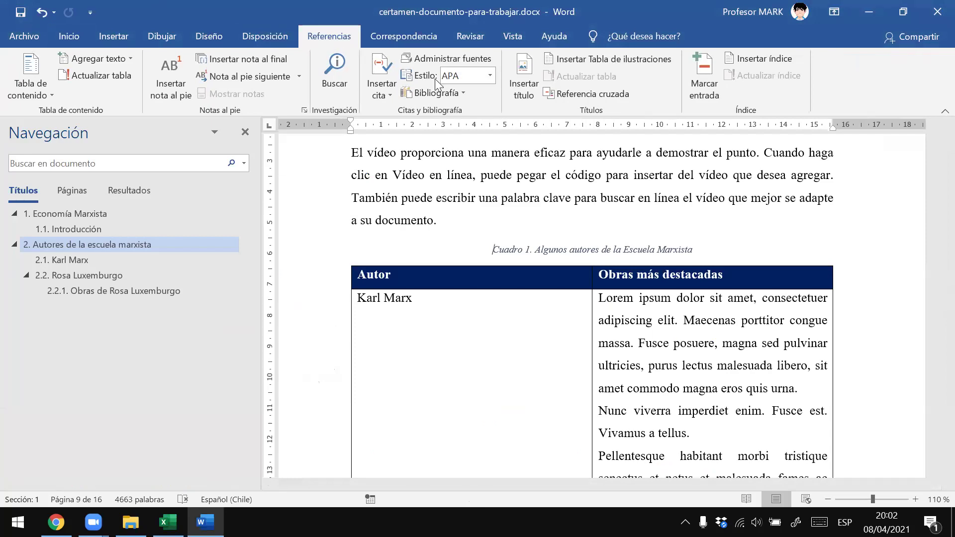
left_click(435, 60)
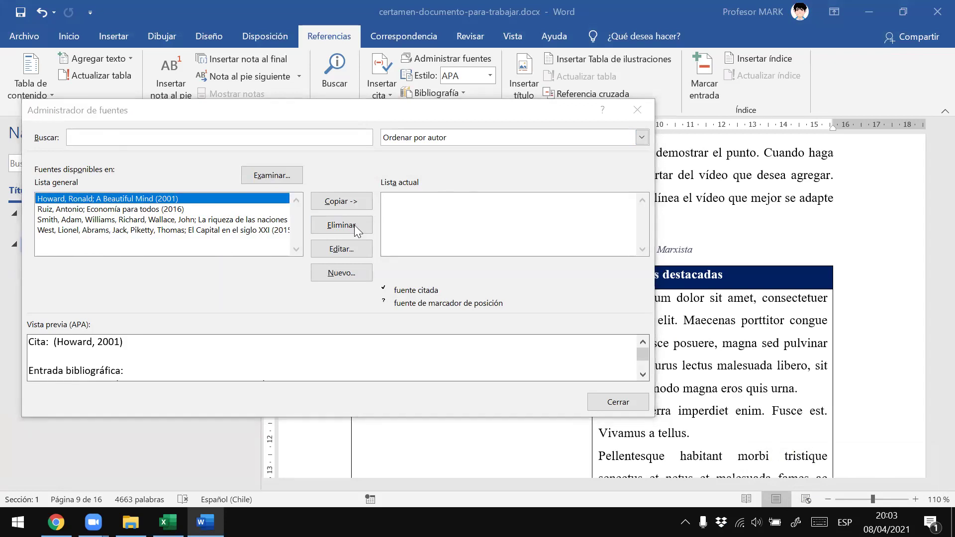
left_click(341, 273)
Set the source type to Libro and add the author Marx, Karl
key("alt+Down")
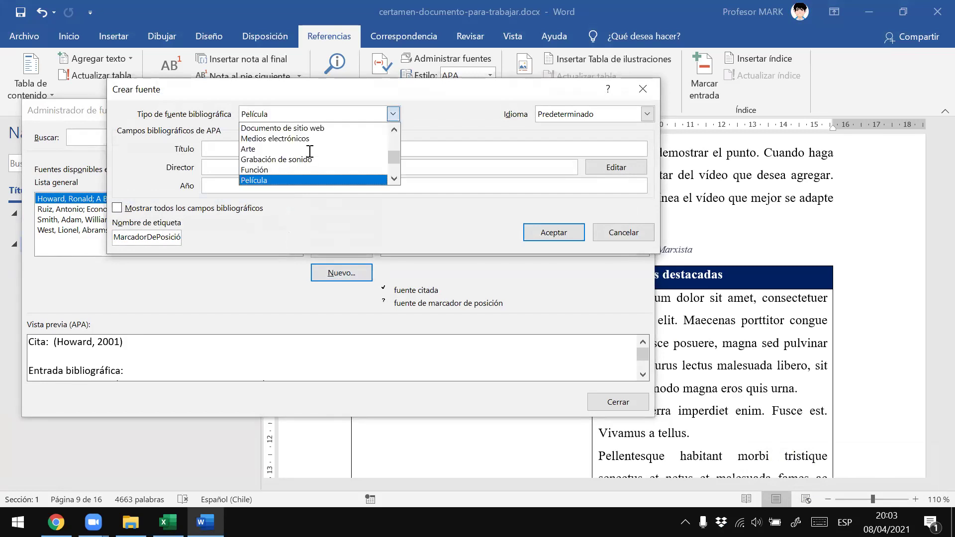
scroll(306, 159, "up", 3)
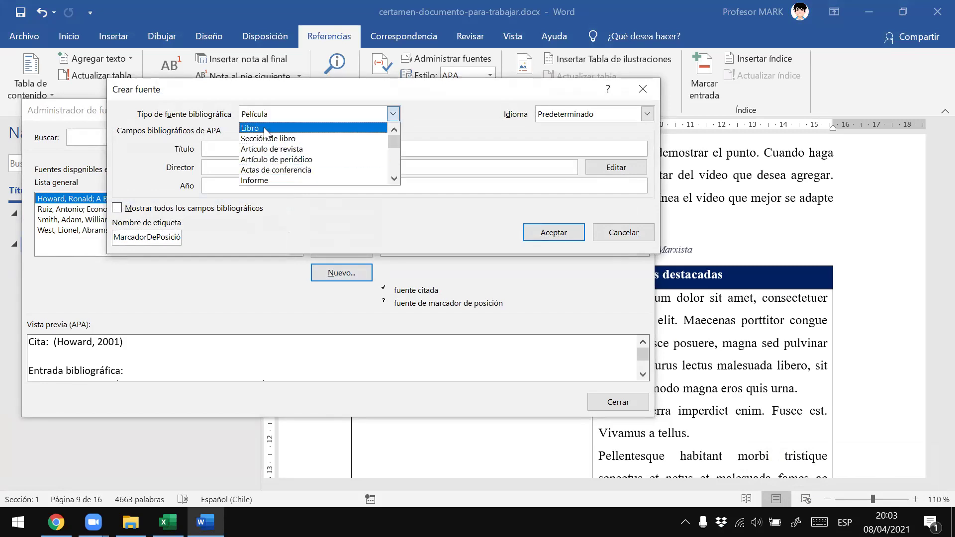
left_click(264, 127)
left_click(319, 151)
key("alt+Tab")
key("alt+Tab")
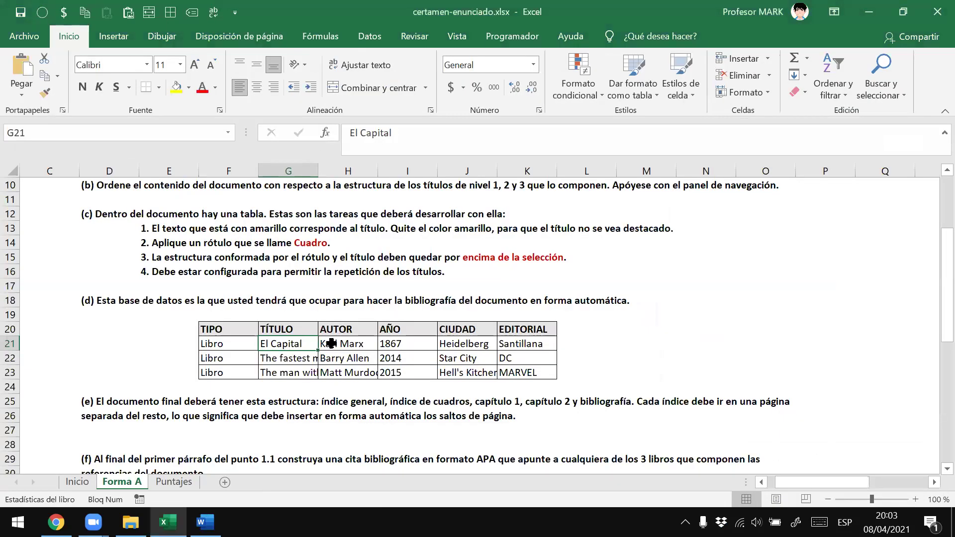
left_click(345, 346)
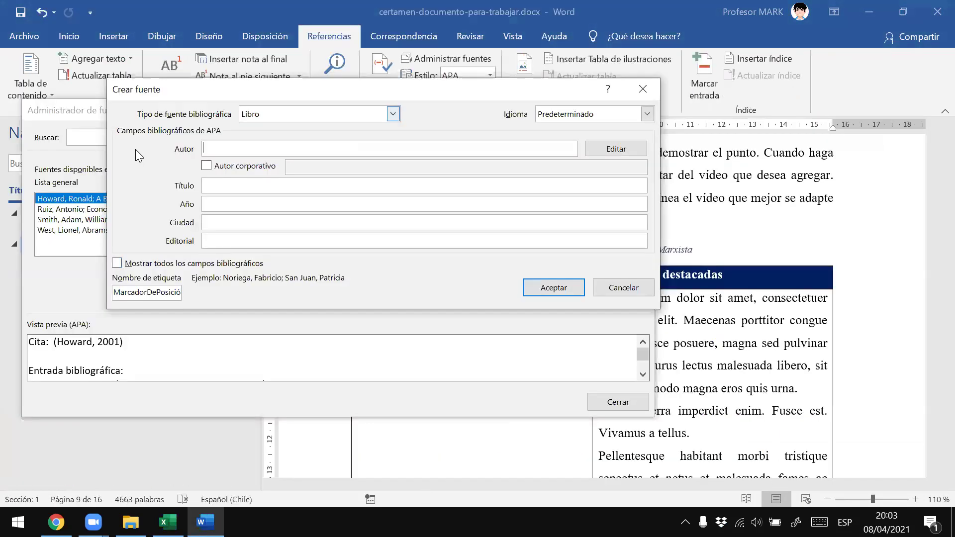
key("alt+Tab")
left_click(604, 149)
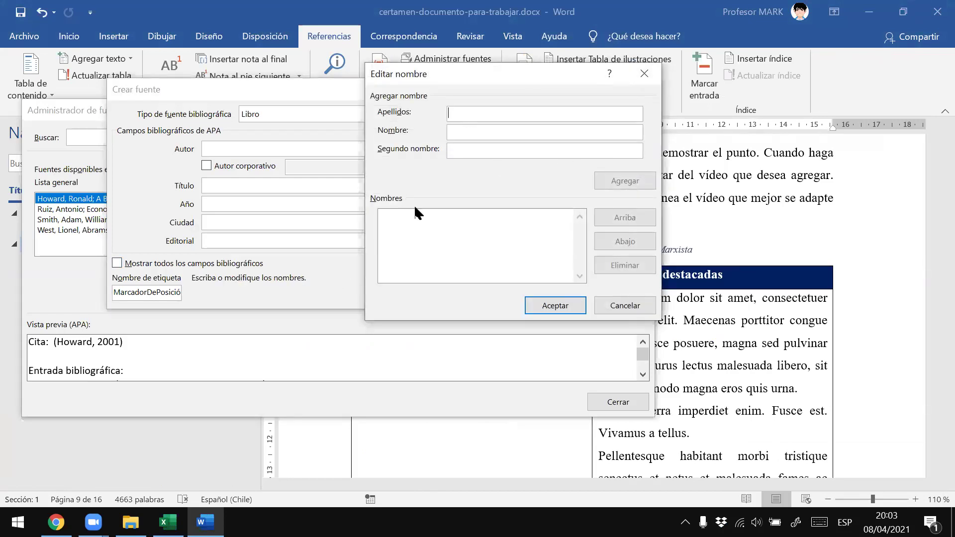
left_click(452, 118)
type("Marz")
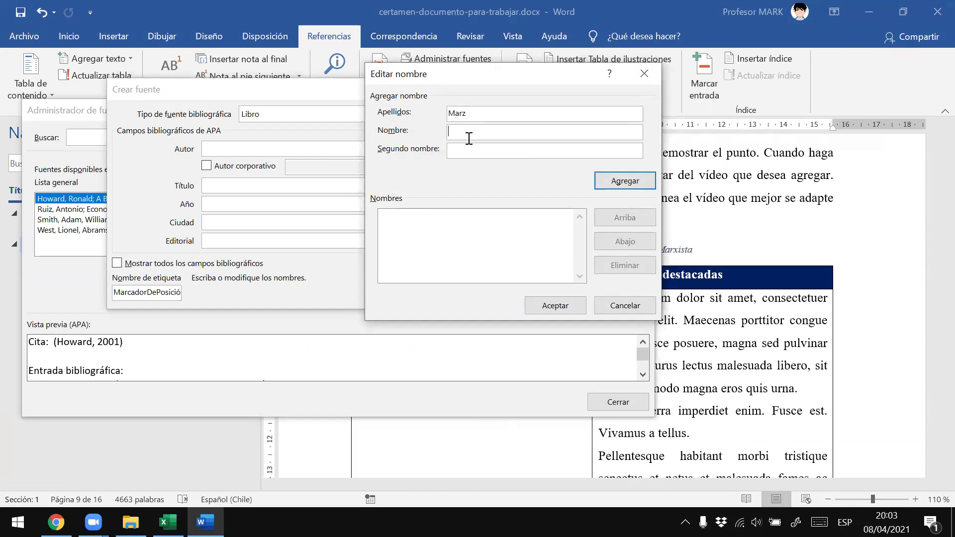
left_click(357, 166)
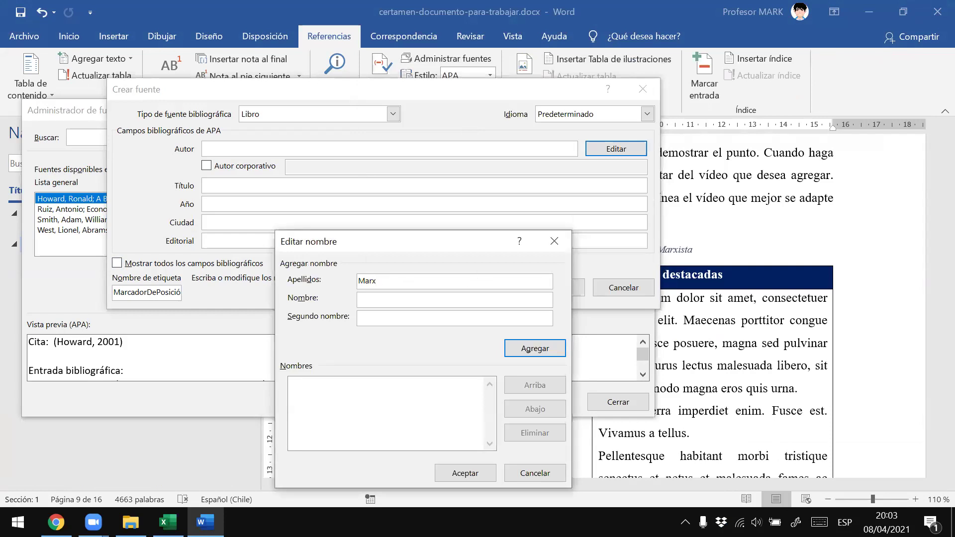
type("Karl")
key("Return")
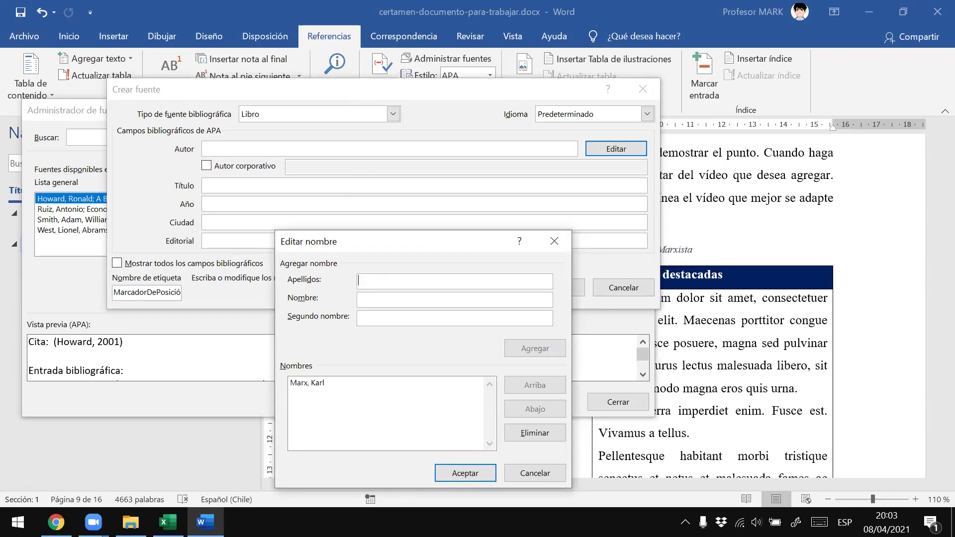
left_click(481, 476)
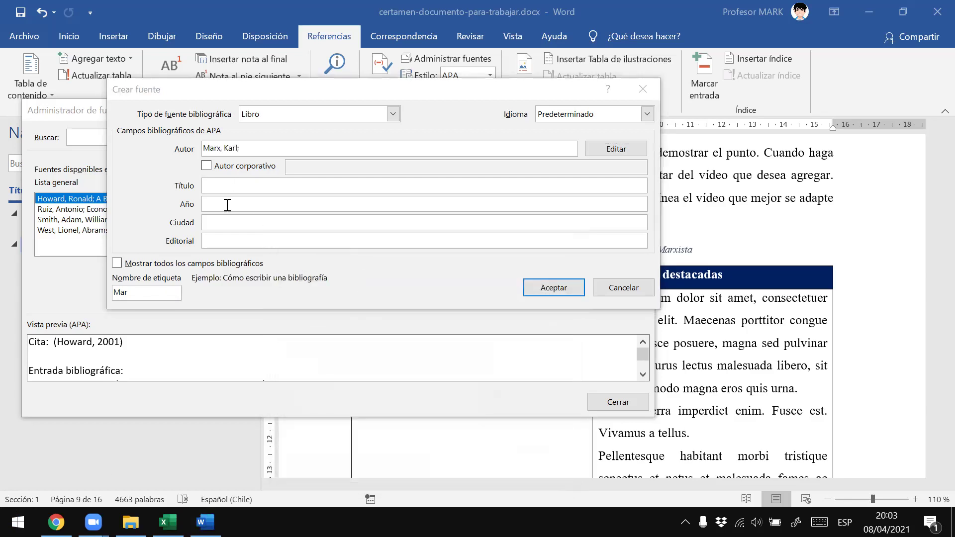
Copy the title El Capital from the Excel table into the source
key("alt+Tab")
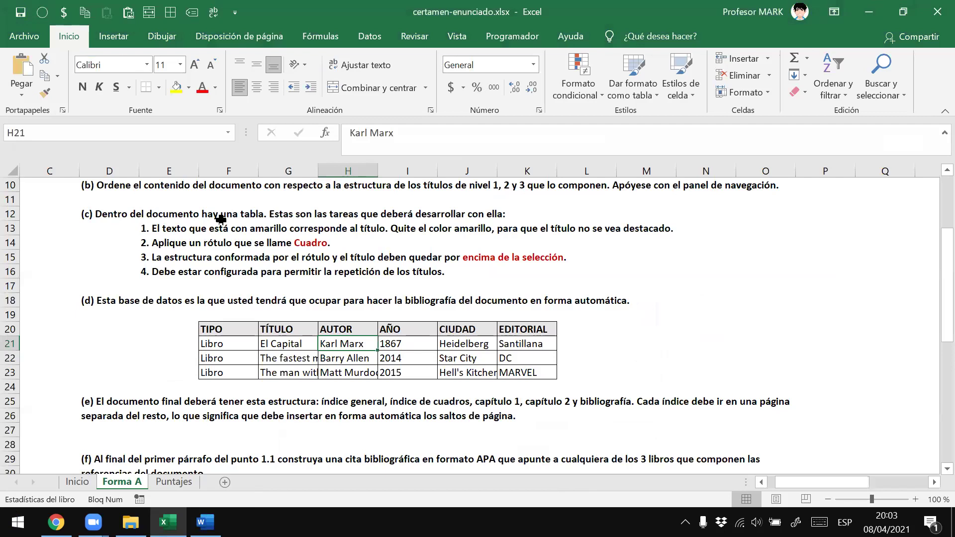
key("Left")
key("ctrl+c")
left_click(222, 219)
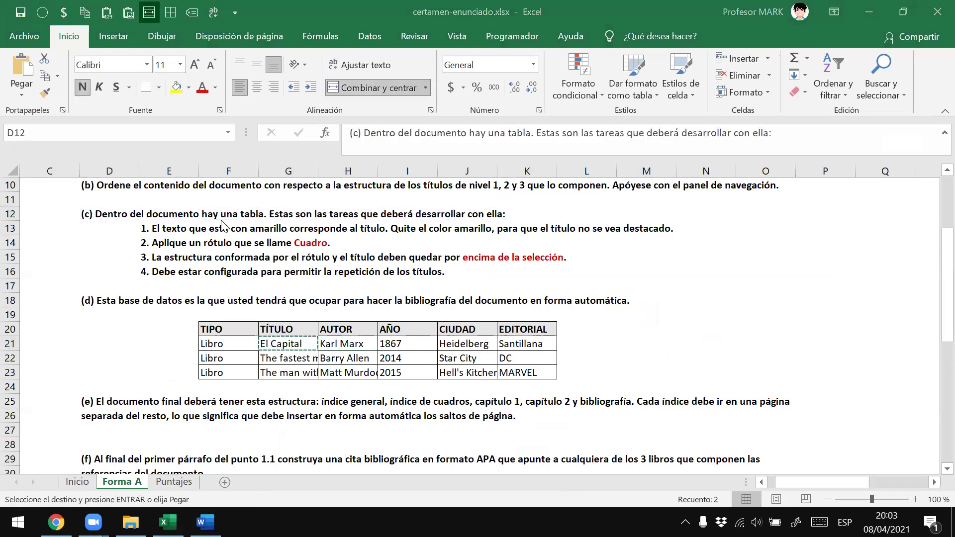
key("alt+Tab")
key("alt+Tab")
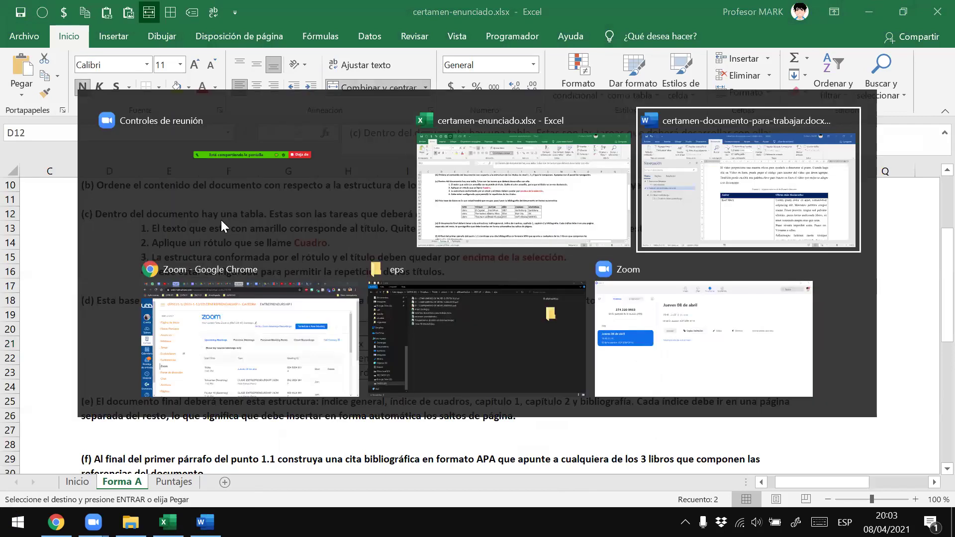
key("ctrl+v")
key("Tab")
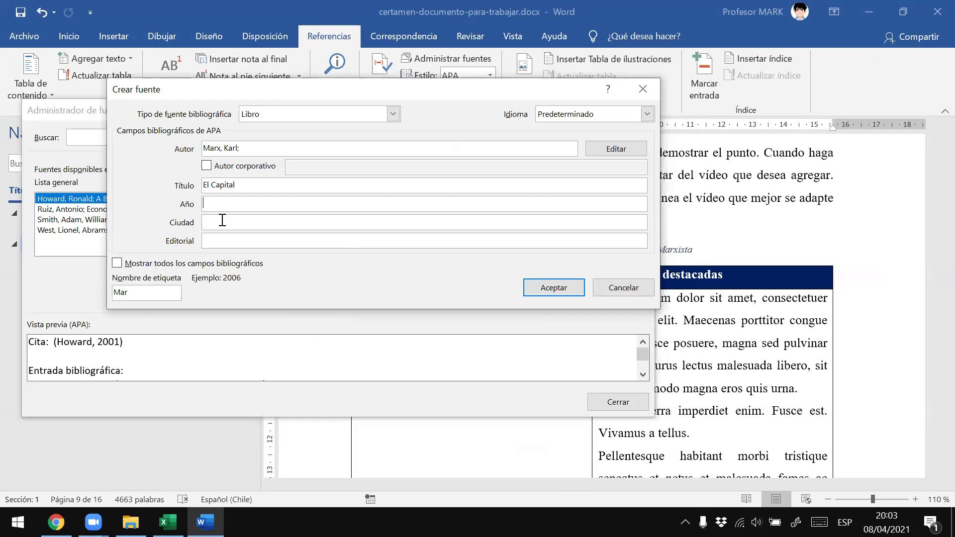
Copy the year 1867 from Excel into the source's year field
key("alt+Tab")
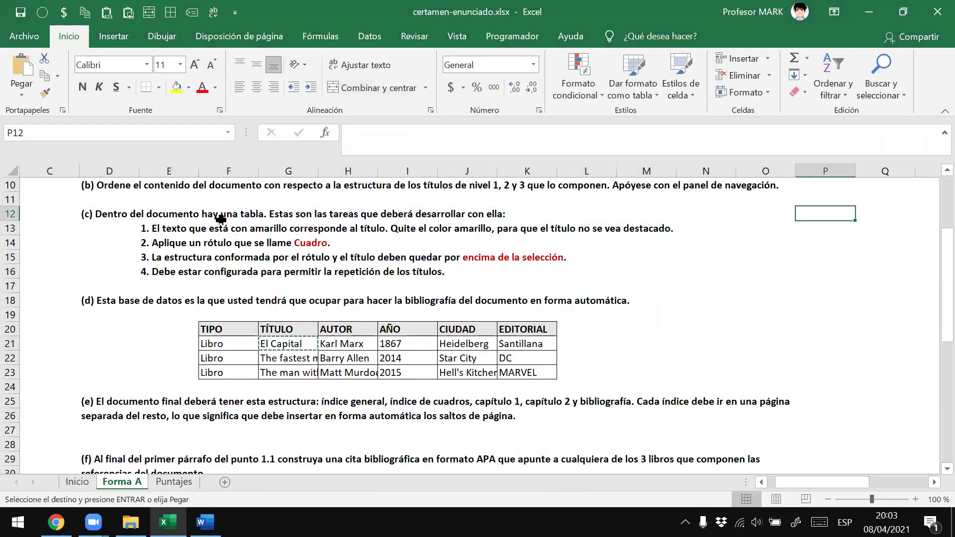
key("Left")
key("Down")
key("Down")
key("Down")
key("Down")
key("Down")
key("Down")
key("Down")
key("Right")
key("Right")
key("Right")
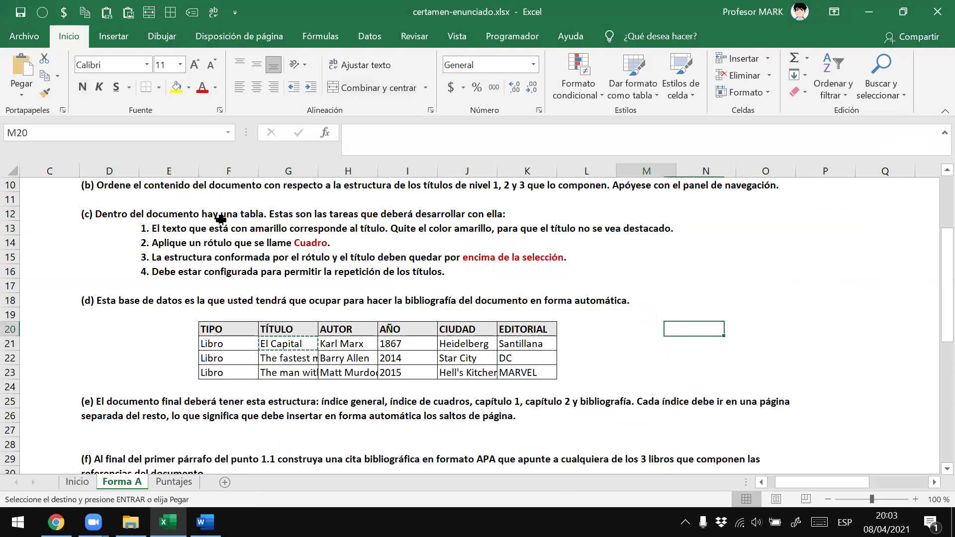
key("Left")
key("Left")
key("Left")
key("Down")
key("Left")
key("ctrl+c")
key("alt+Tab")
key("ctrl+v")
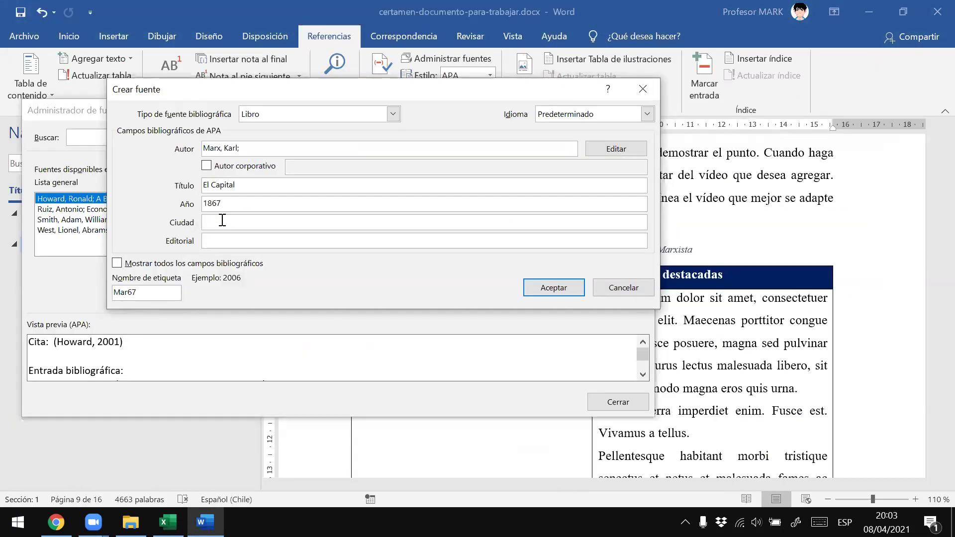
Fill in the city Heidelberg, undoing Santillana wrongly pasted into the city field
key("alt+Tab")
key("Right")
key("Right")
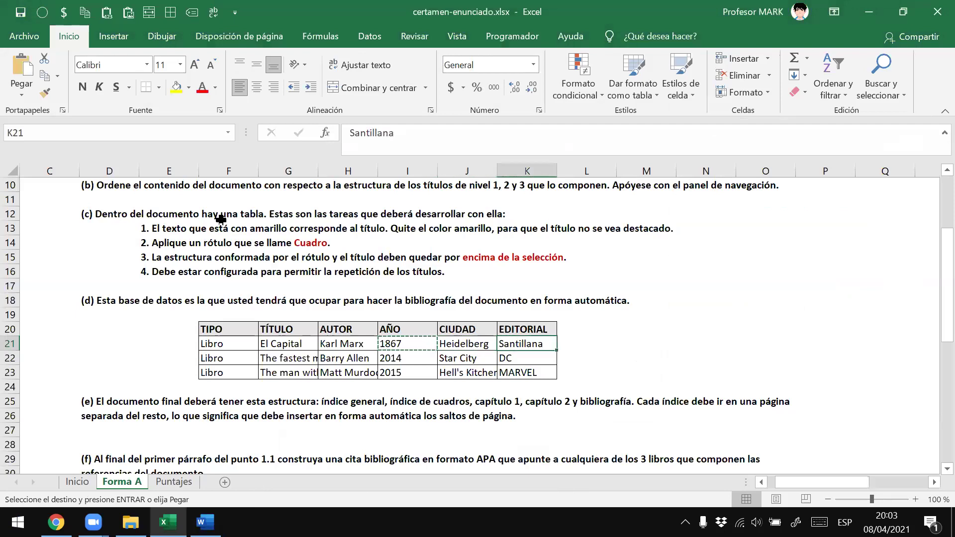
key("ctrl+c")
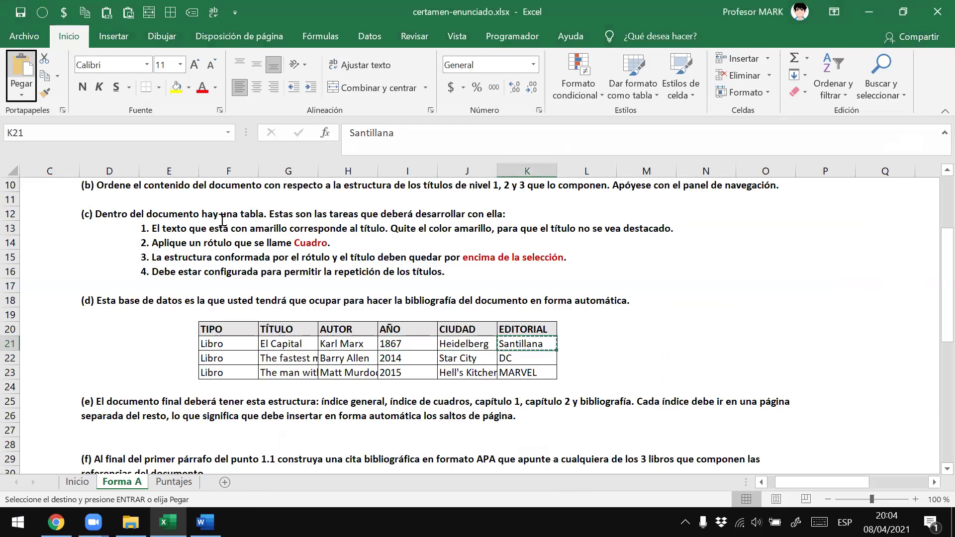
key("alt+Tab")
key("ctrl+v")
key("ctrl+z")
key("alt+Tab")
key("Left")
key("Left")
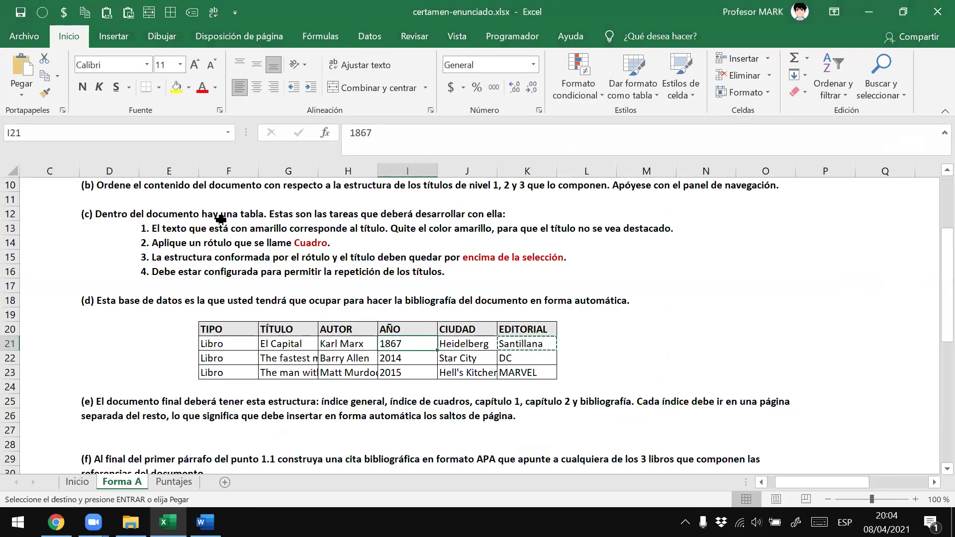
key("Right")
key("ctrl+c")
key("alt+Tab")
key("ctrl+v")
key("Tab")
Paste Santillana as the publisher and save the El Capital source
key("alt+Tab")
key("Right")
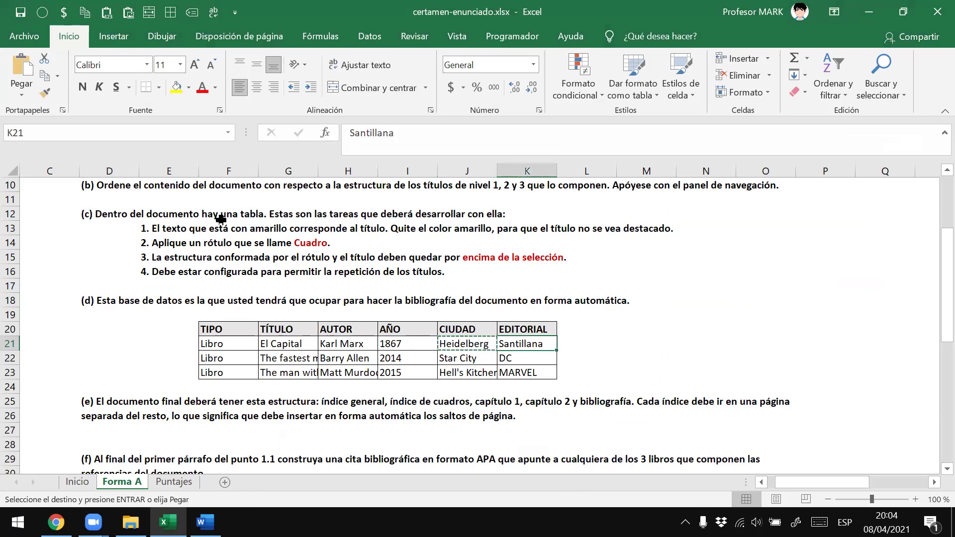
key("ctrl+c")
key("alt+Tab")
key("alt+Tab")
key("alt+Tab")
key("alt+Tab")
key("alt+Tab")
key("alt+Tab")
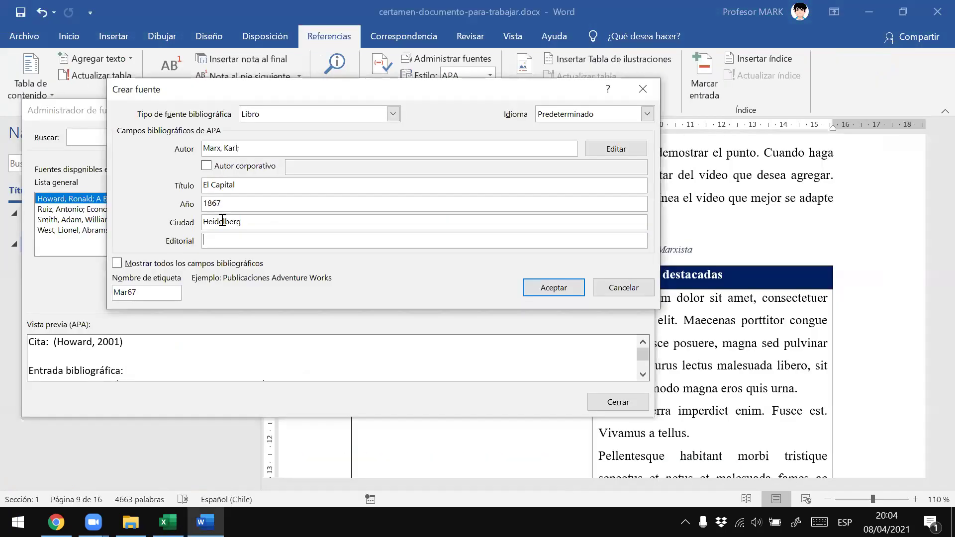
key("ctrl+v")
left_click(543, 286)
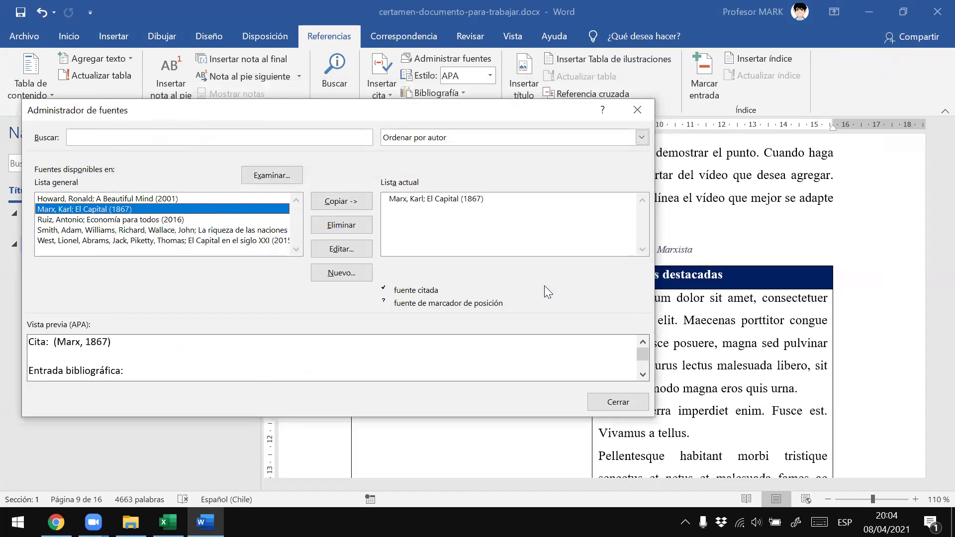
Start a new source and add the author Allen, Barry
left_click(352, 271)
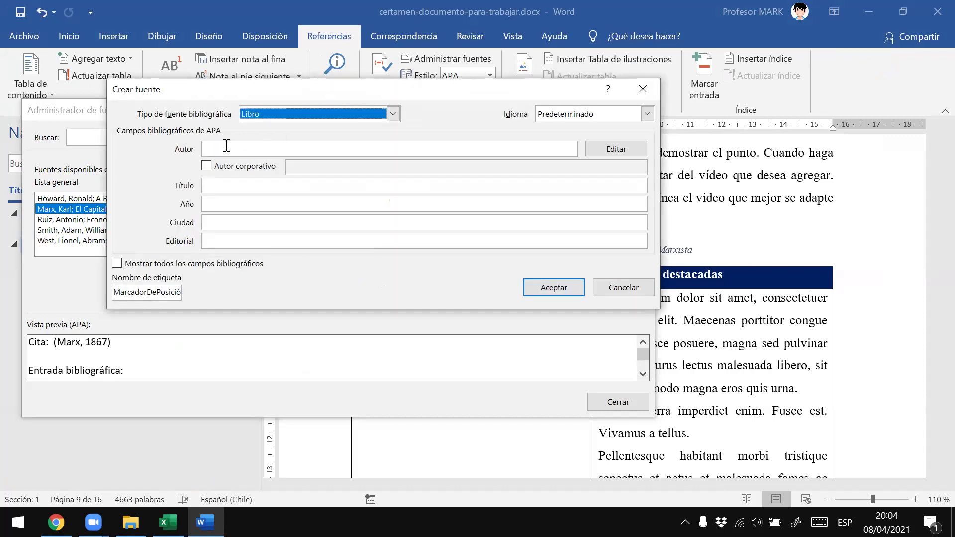
key("alt+Tab")
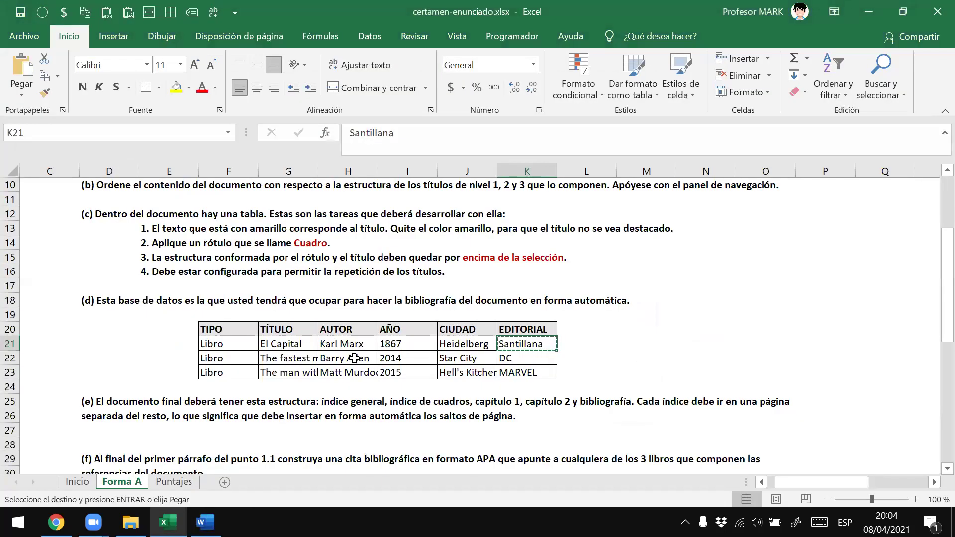
left_click(354, 359)
key("alt+Tab")
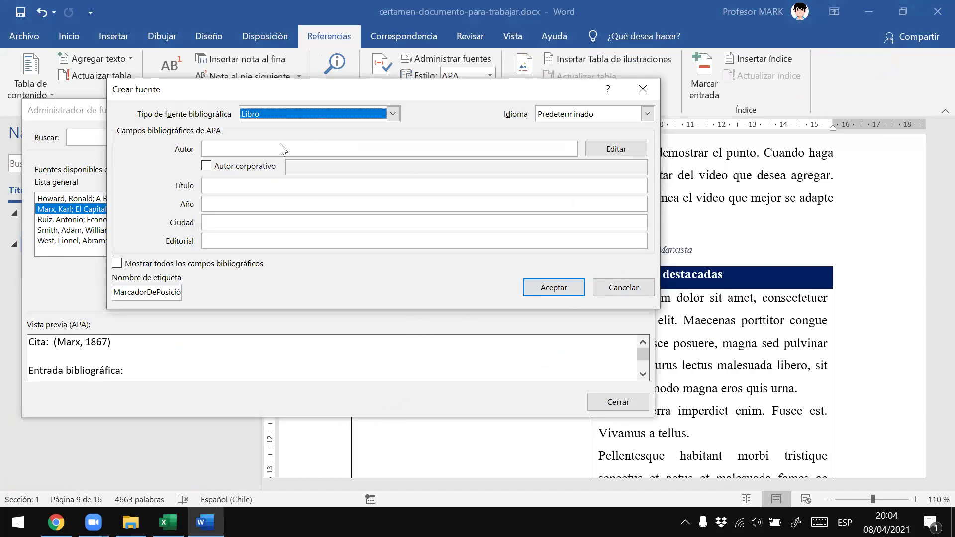
left_click(622, 201)
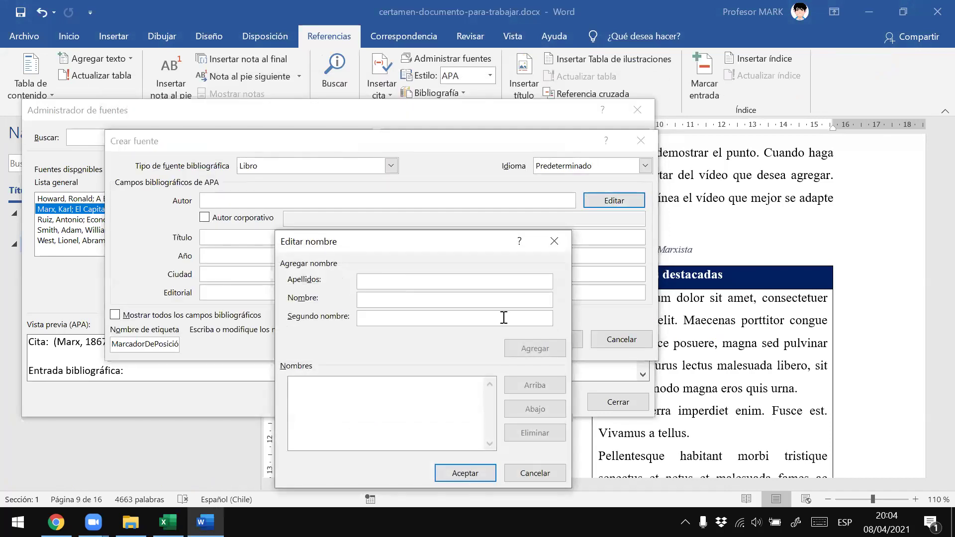
type("Allen")
key("Tab")
type("Barry")
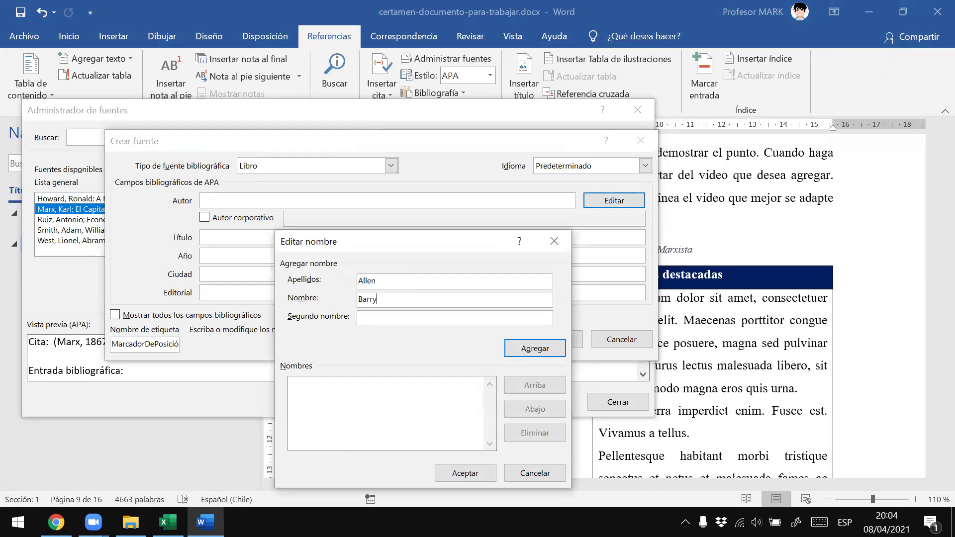
key("Return")
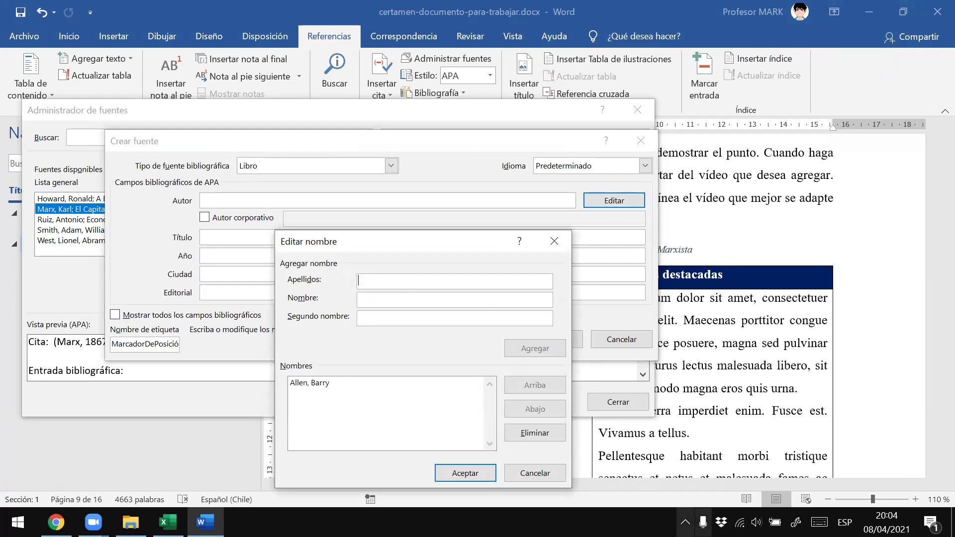
left_click(470, 470)
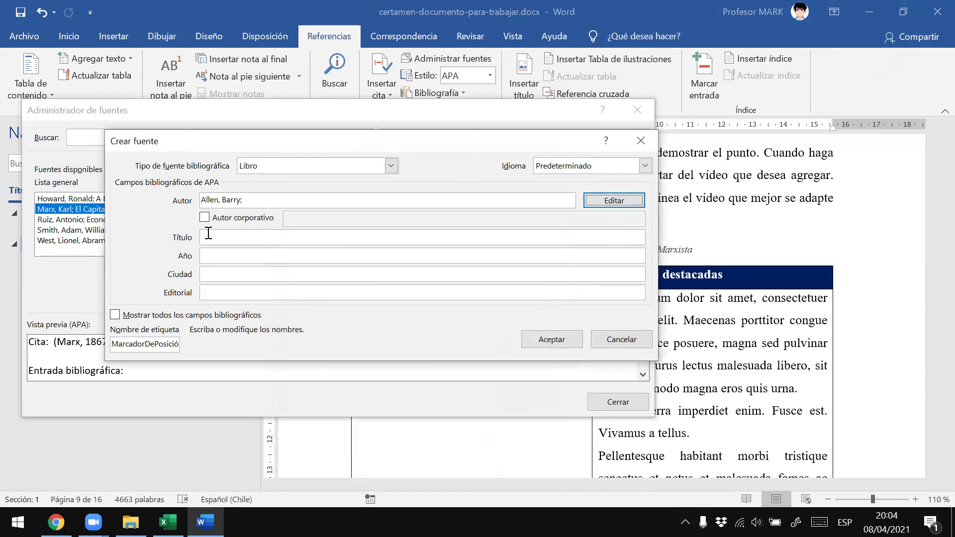
Copy the title The fastest man alive and year 2014 from Excel
key("alt+Tab")
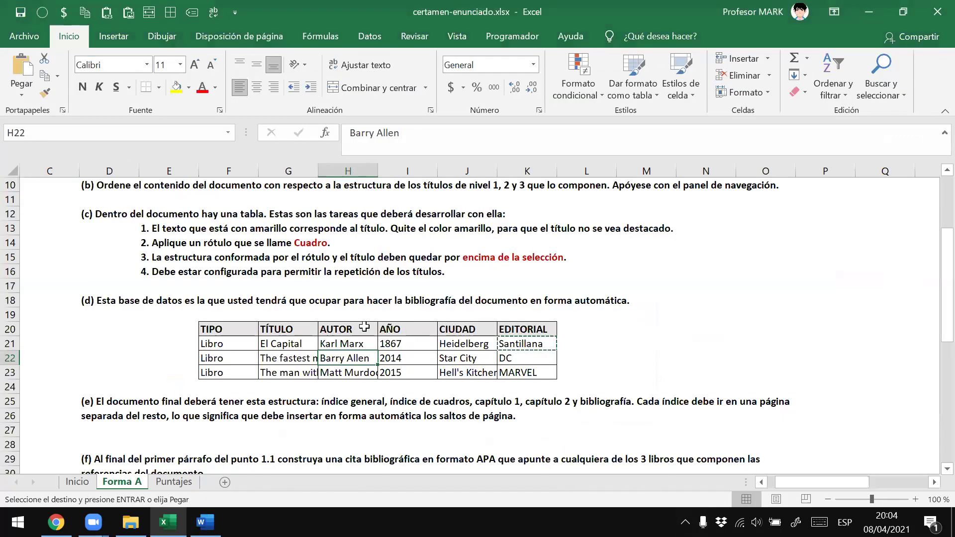
key("Right")
key("Left")
key("Left")
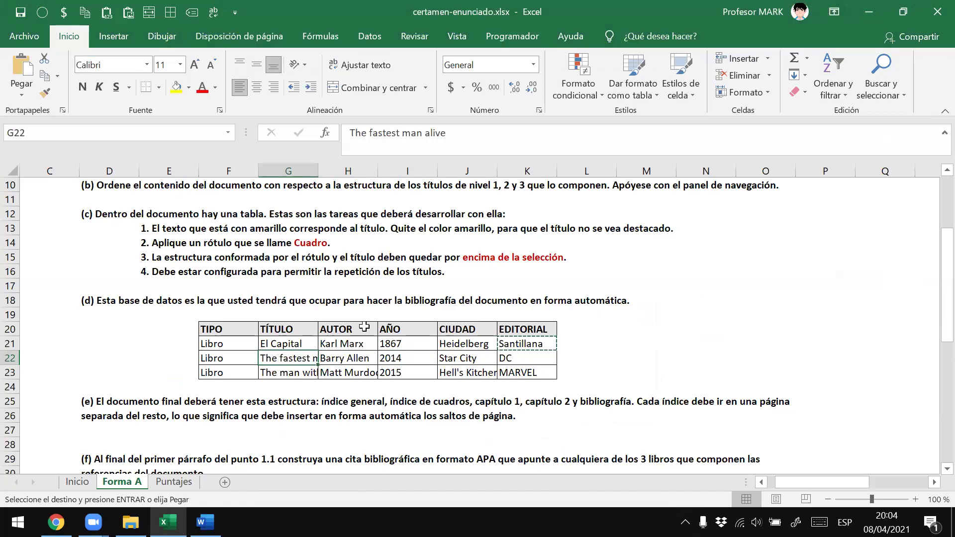
key("ctrl+c")
key("alt+Tab")
key("ctrl+v")
key("Tab")
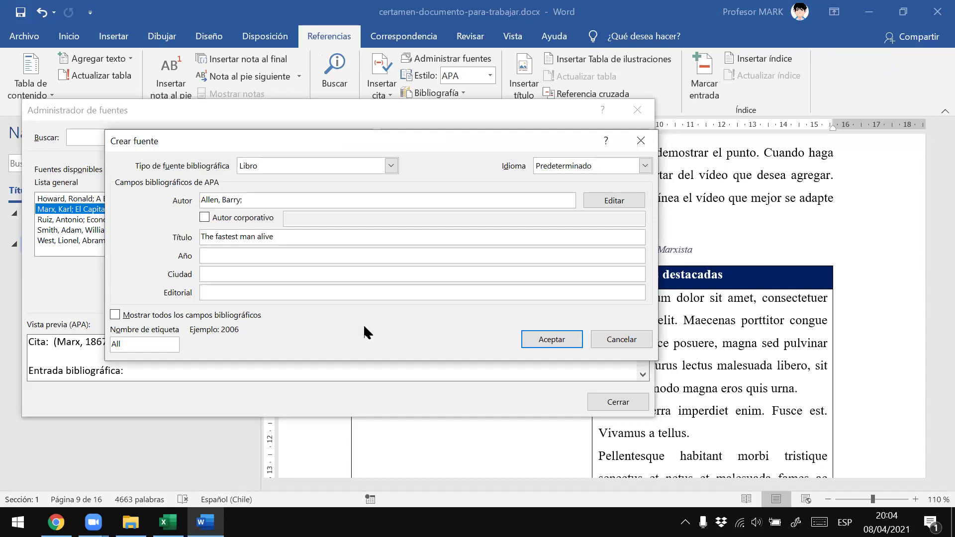
key("alt+Tab")
key("Right")
key("Right")
key("Right")
key("Left")
key("ctrl+c")
key("alt+Tab")
key("ctrl+v")
Fill in city Star City and publisher DC, then save the source
key("alt+Tab")
key("Right")
key("Right")
key("Left")
key("Left")
key("Right")
key("ctrl+c")
key("alt+Tab")
key("ctrl+v")
key("Tab")
key("alt+Tab")
key("Right")
key("ctrl+c")
key("alt+Tab")
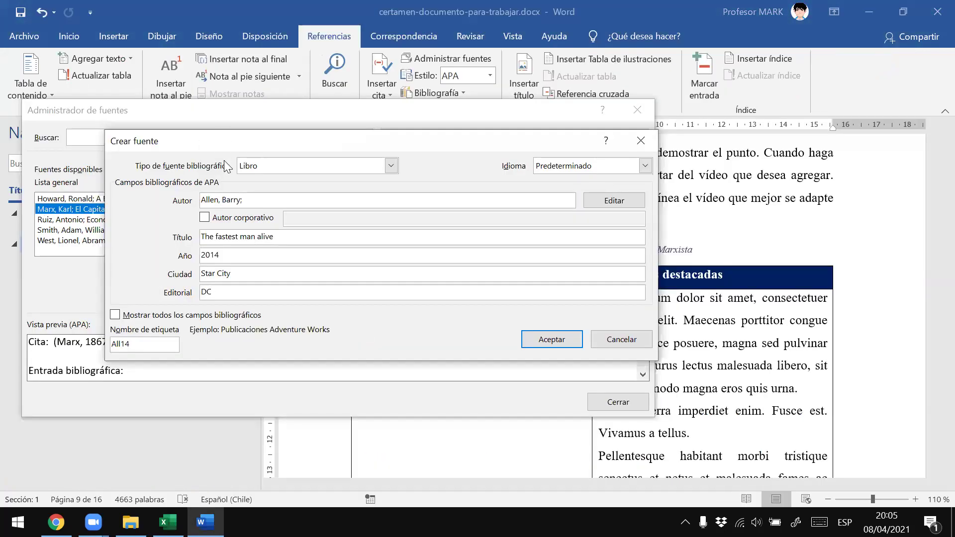
left_click(534, 343)
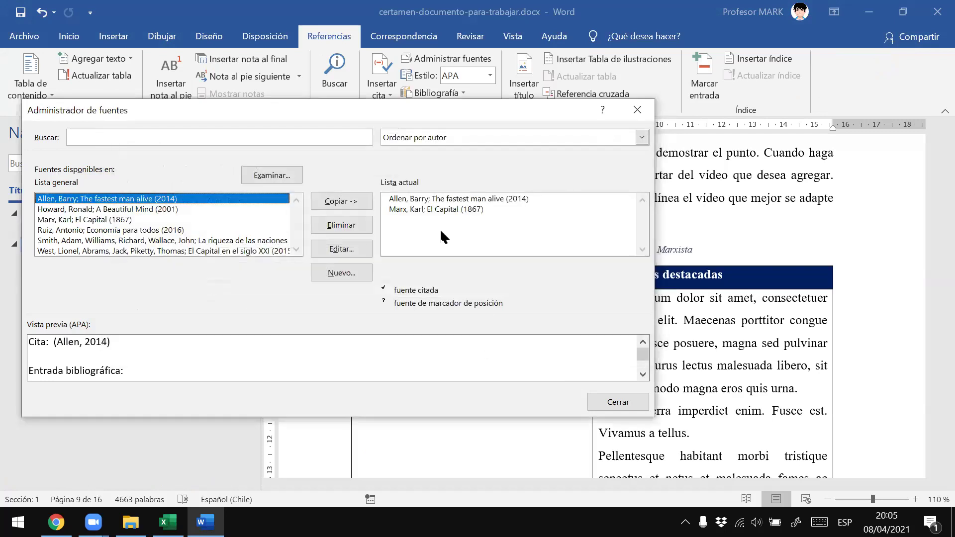
Start a third source and add the author Murdock, Matt
left_click(337, 273)
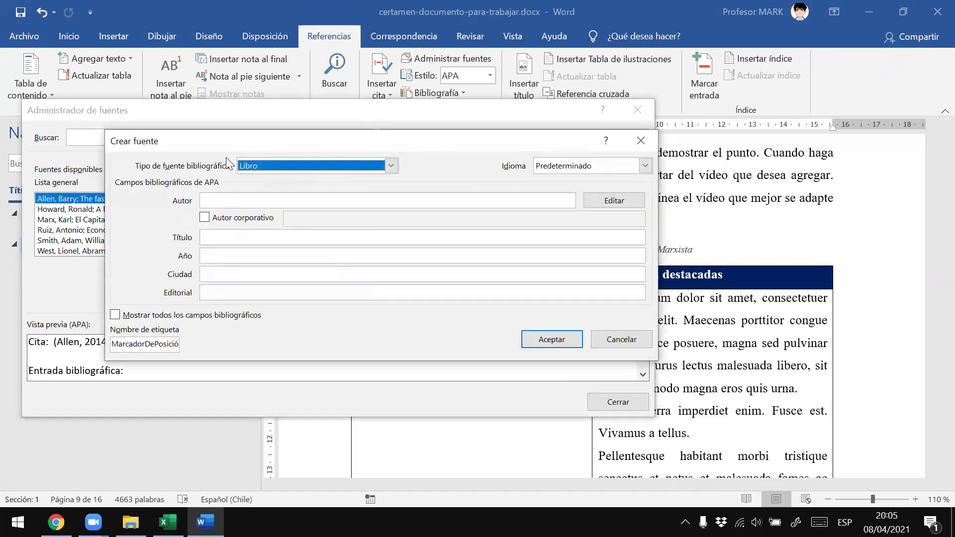
key("alt+Tab")
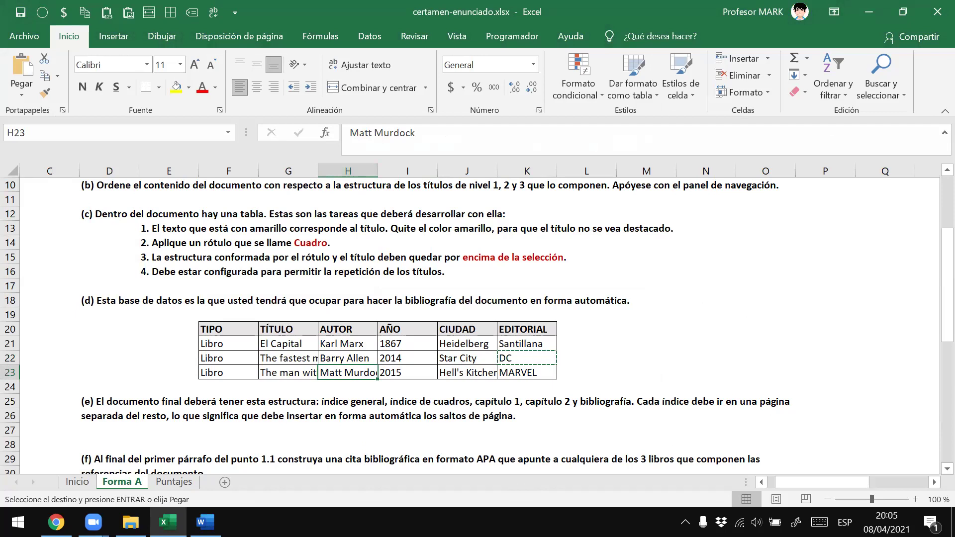
double_click(377, 171)
key("Right")
key("Left")
key("Left")
key("Right")
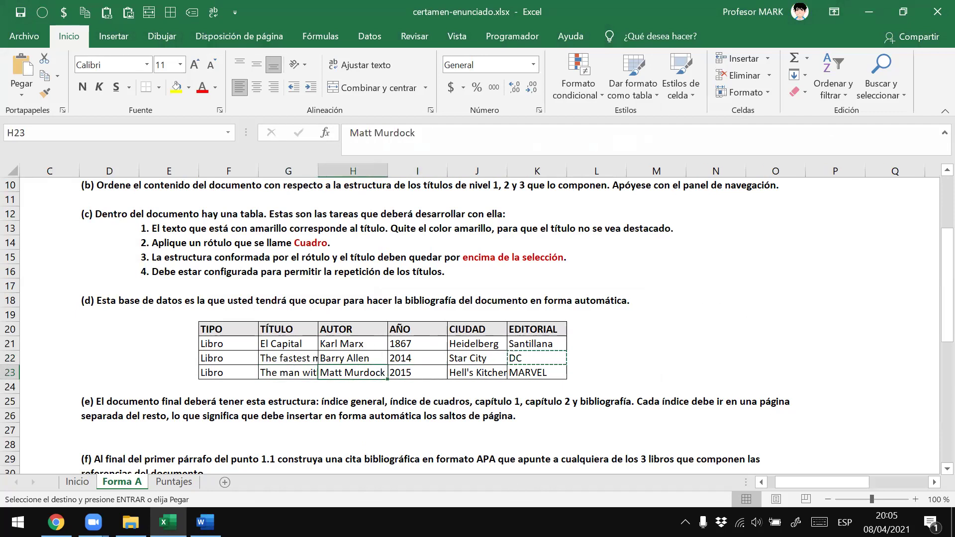
key("alt+Tab")
left_click(622, 203)
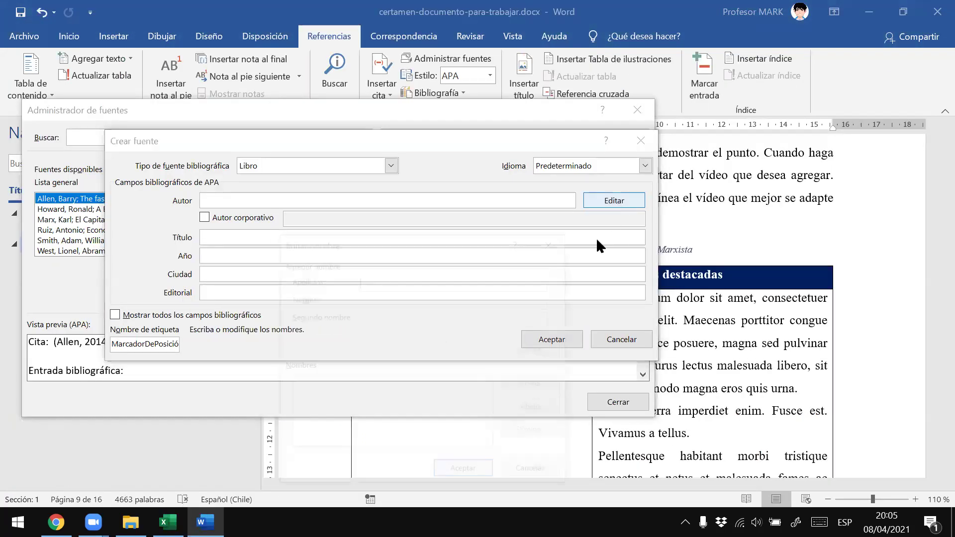
type("Murdock")
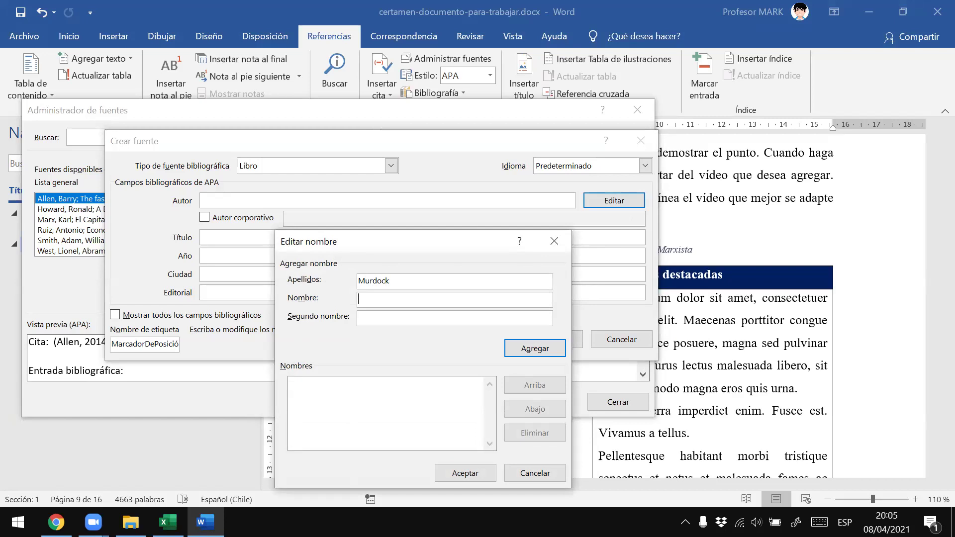
key("alt+Tab")
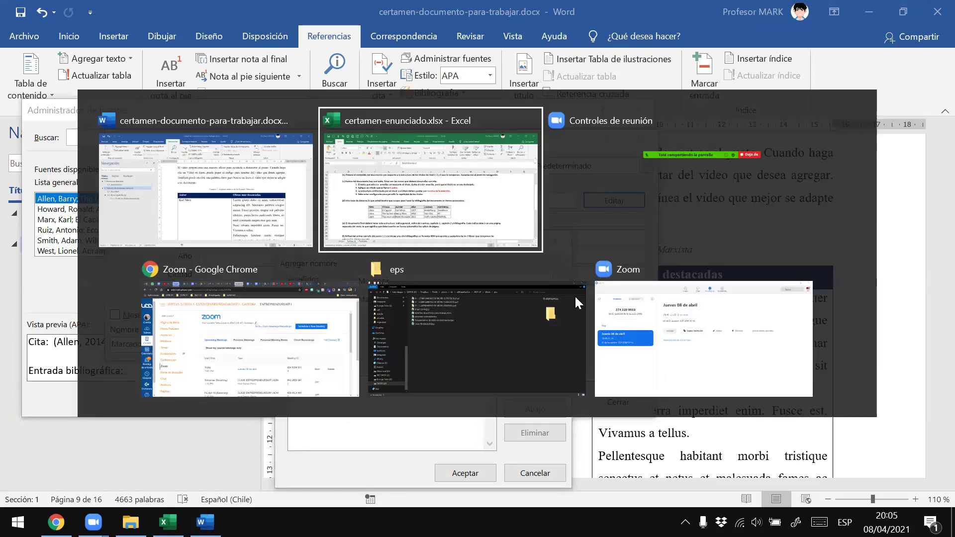
key("alt+Tab")
key("Return")
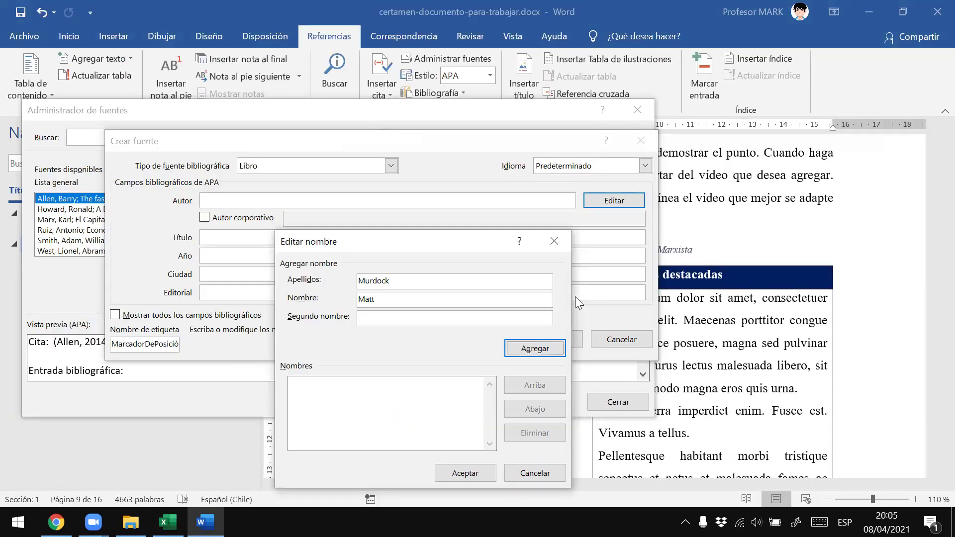
key("Tab")
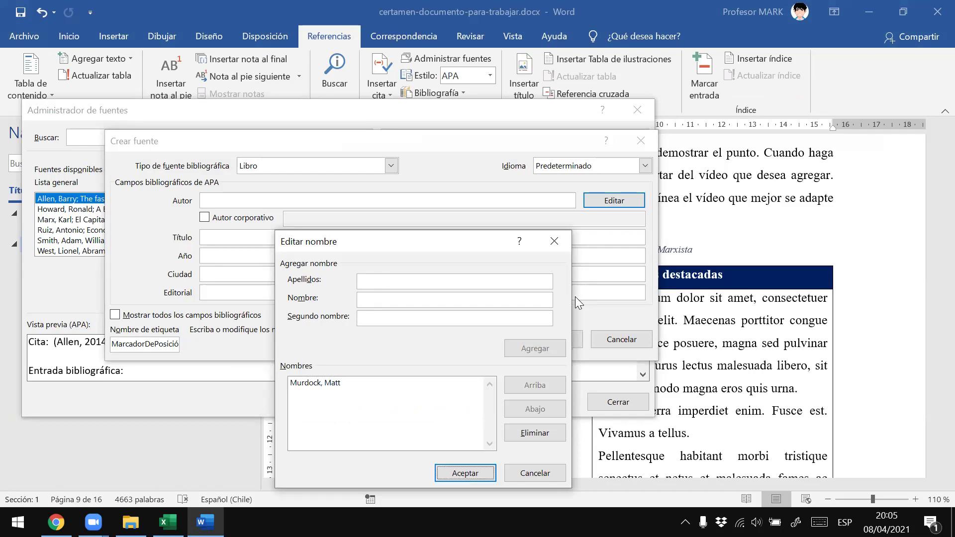
key("Return")
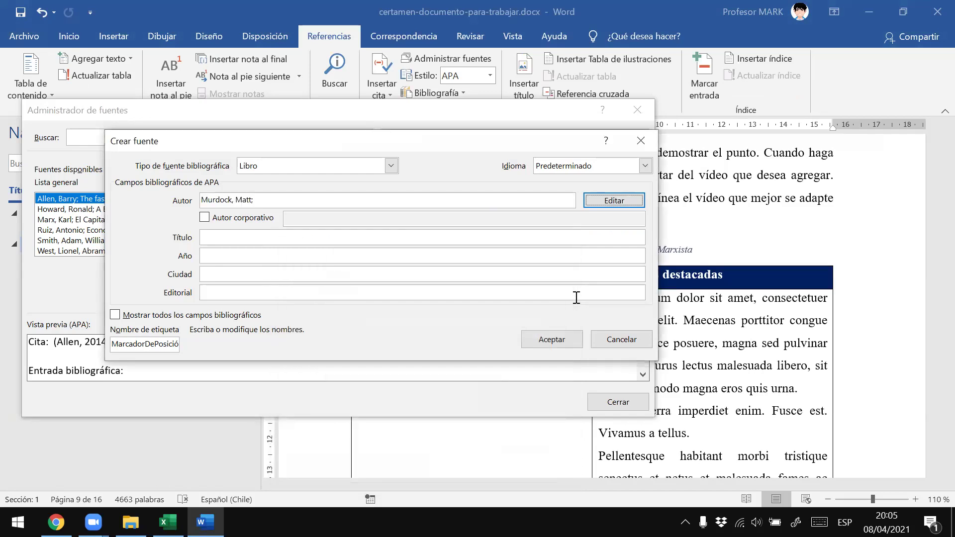
Copy the title The man without fear from cell G23 into the title field
key("Tab")
key("alt+Tab")
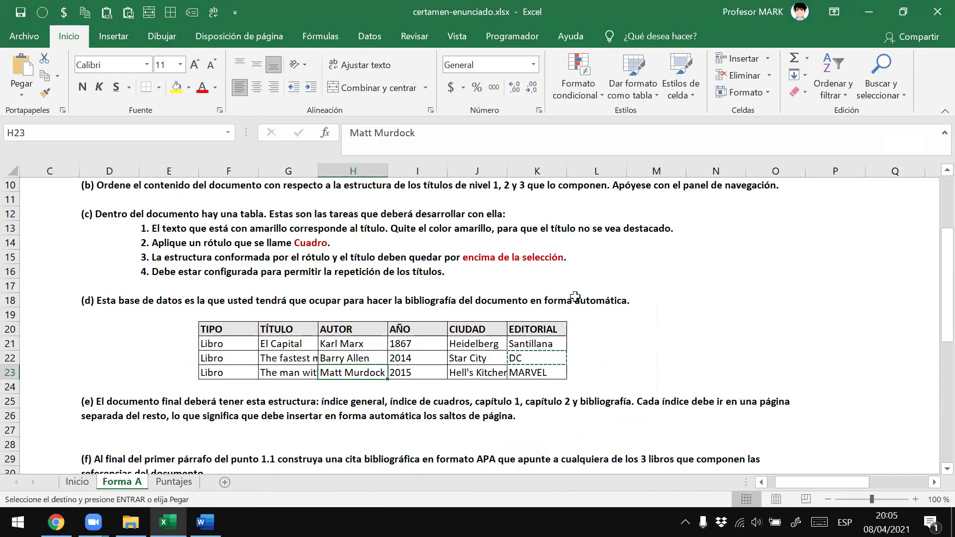
key("Escape")
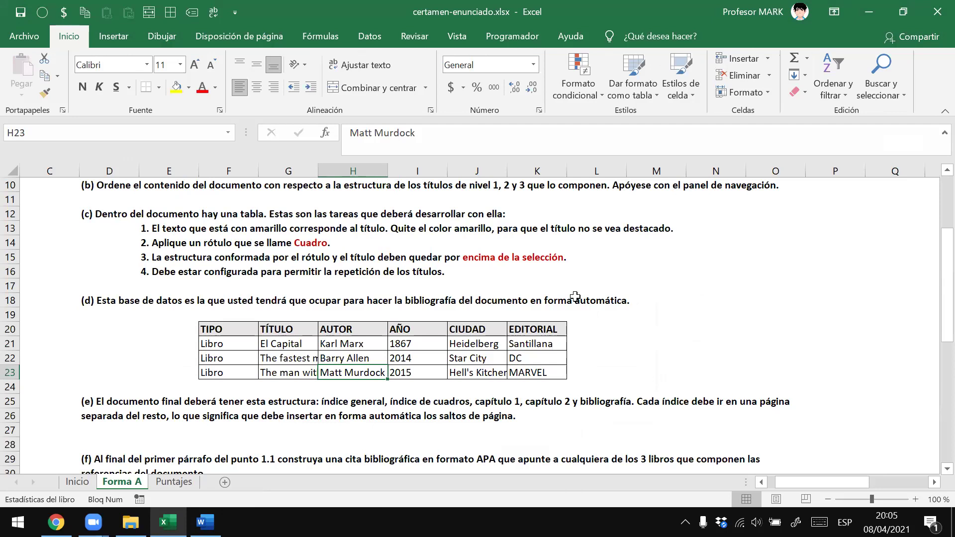
key("alt+Tab")
key("alt+Tab")
key("Left")
key("ctrl+c")
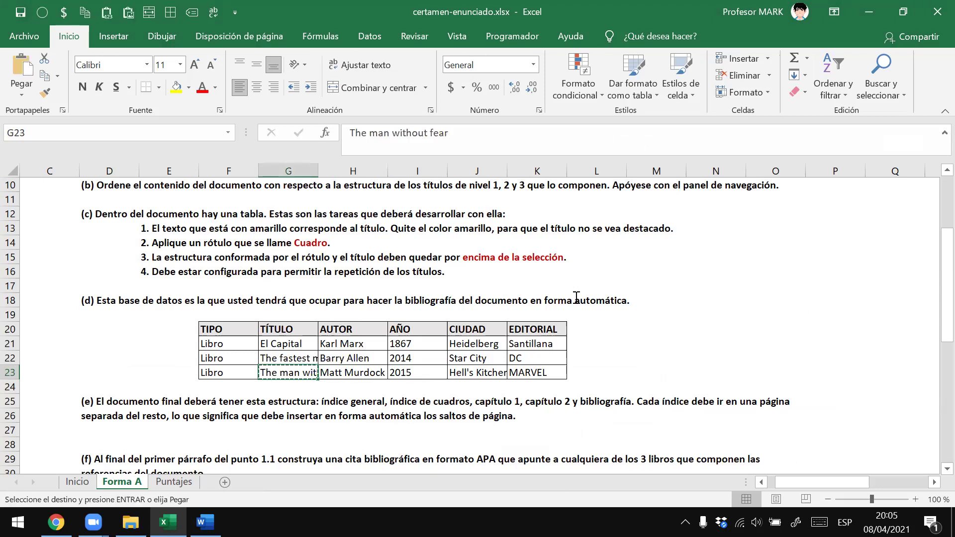
key("alt+Tab")
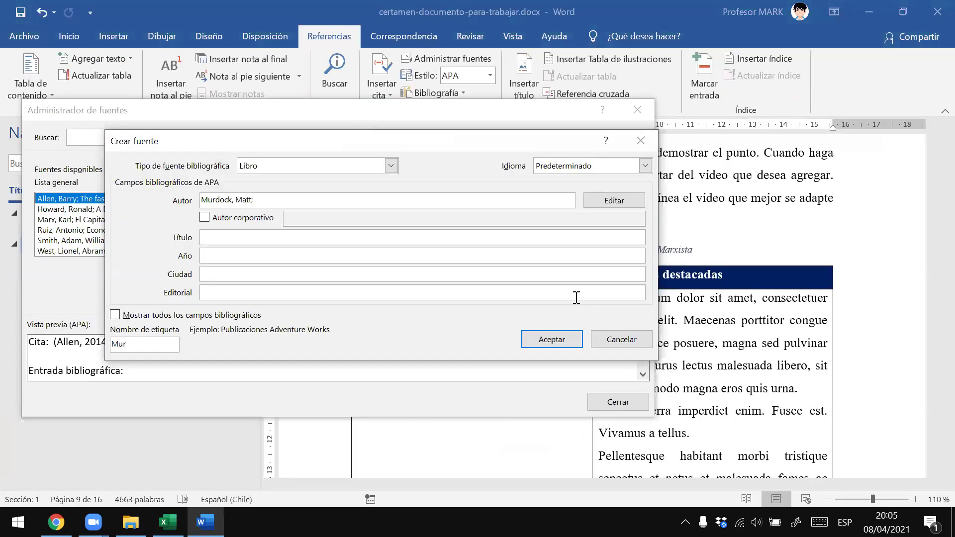
left_click(267, 235)
key("ctrl+v")
key("Tab")
Paste the year 2015 and city Hell's Kitchen from Excel
key("alt+Tab")
key("Right")
key("Right")
key("ctrl+c")
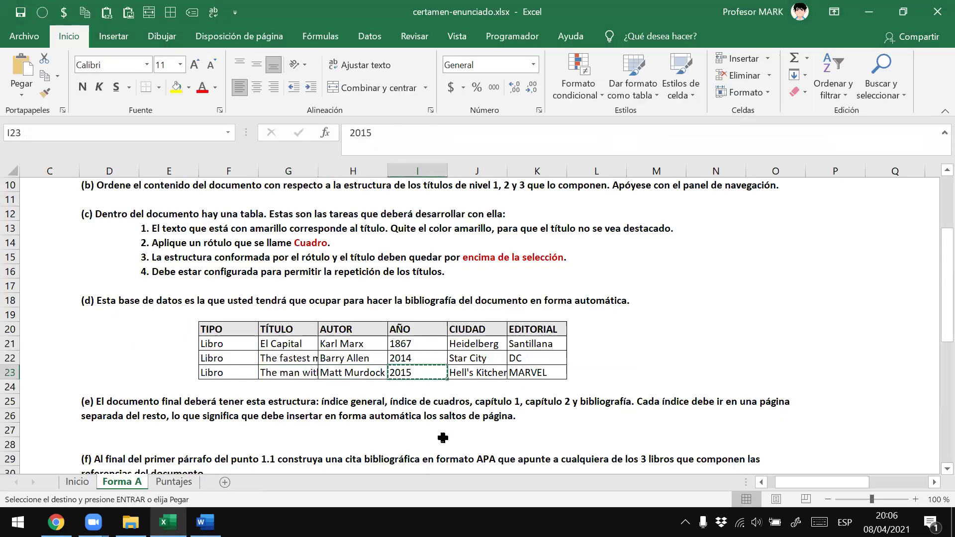
key("alt+Tab")
key("ctrl+v")
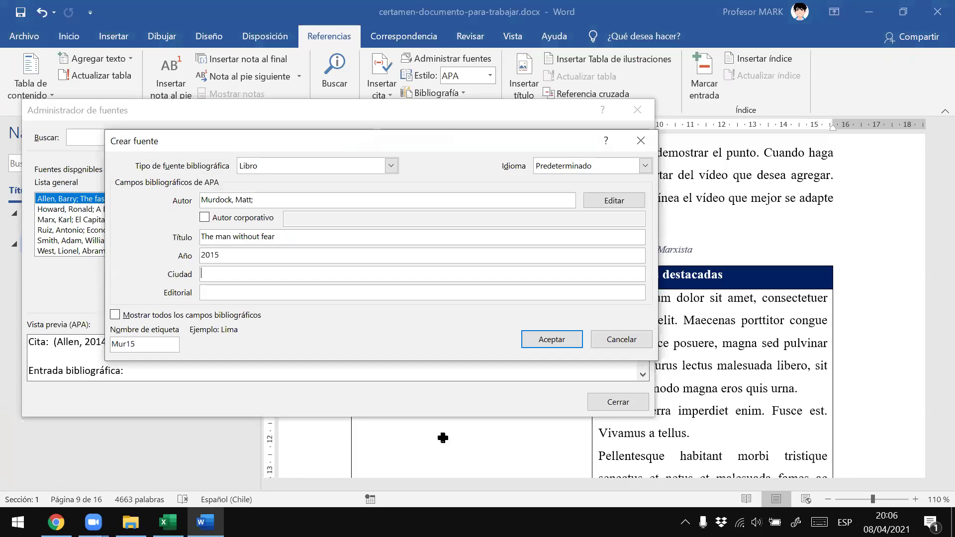
key("alt+Tab")
key("Right")
key("ctrl+c")
key("alt+Tab")
key("ctrl+v")
Paste MARVEL as the publisher and save the new book source
key("Tab")
key("alt+Tab")
key("Right")
key("ctrl+c")
key("alt+Tab")
key("ctrl+v")
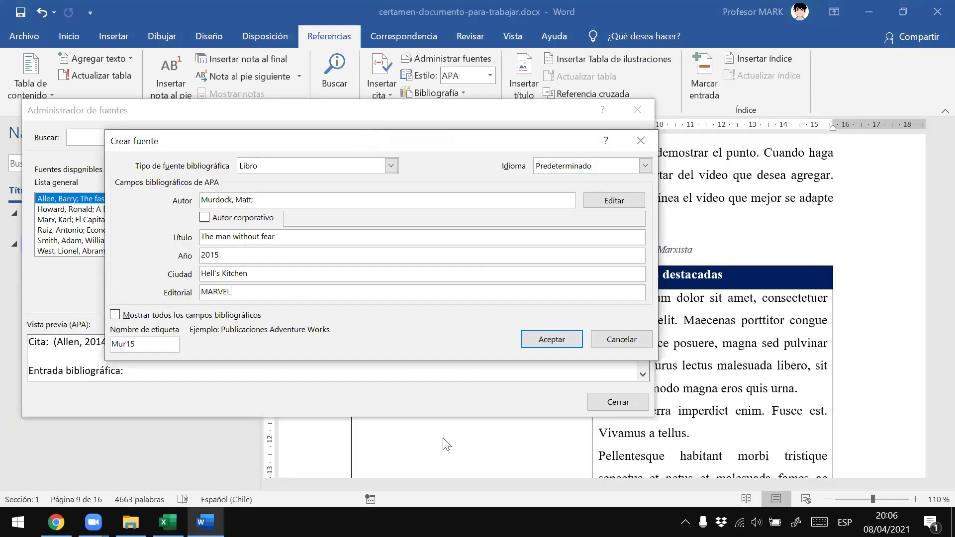
left_click(531, 336)
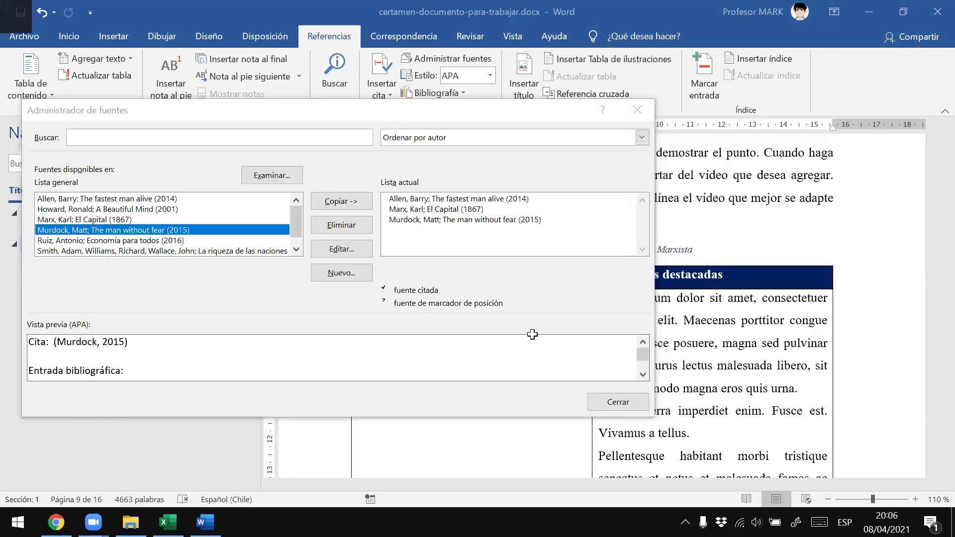
Check the three books in Excel, then close the source manager and save the document
key("alt+Tab")
left_click_drag(302, 343, 301, 366)
left_click(349, 358)
key("alt+Tab")
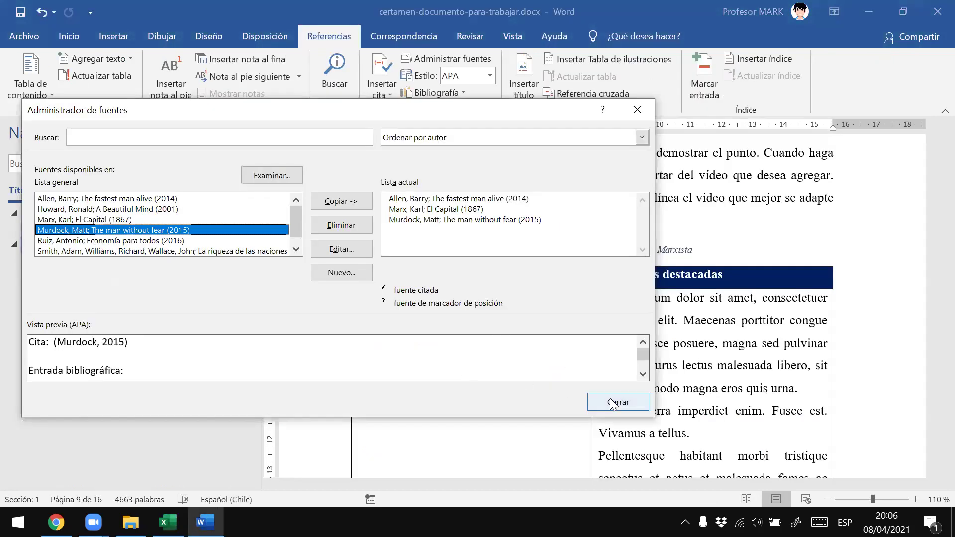
left_click(615, 403)
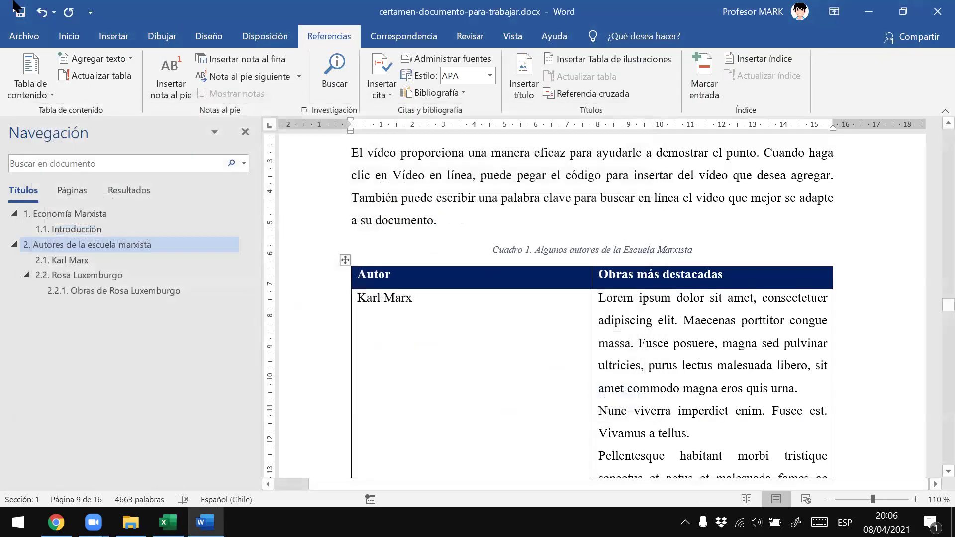
left_click(20, 12)
Close the source manager again and return to the Excel exam statement
left_click(431, 342)
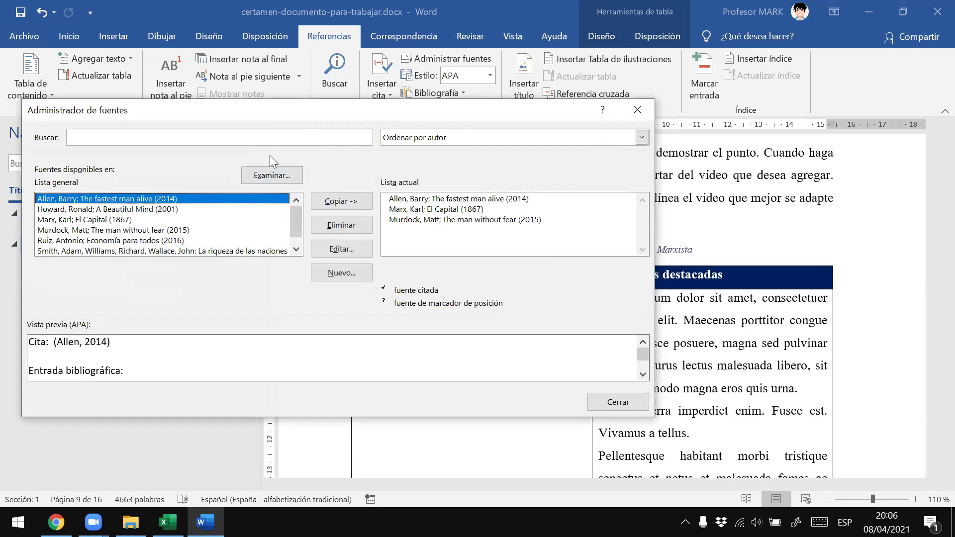
left_click_drag(318, 110, 377, 157)
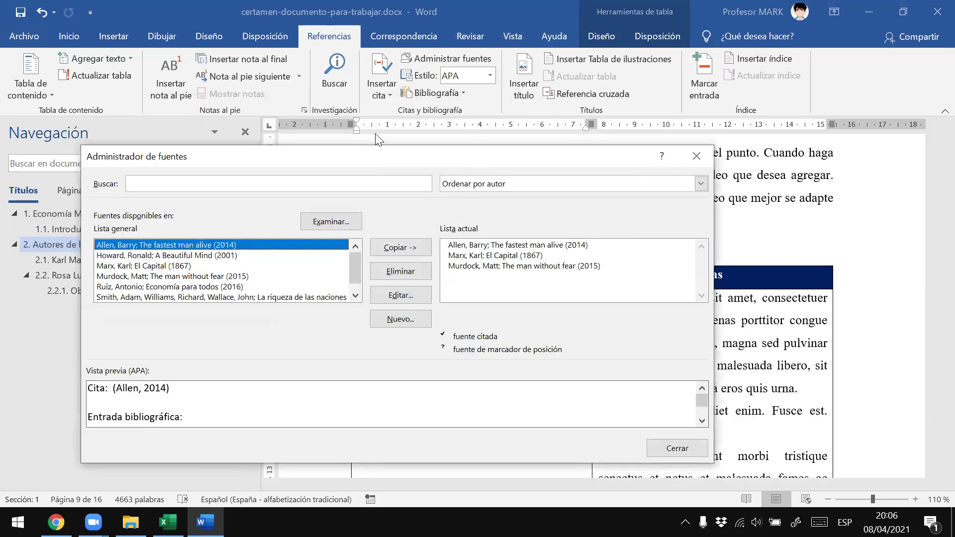
left_click(696, 163)
key("alt+Tab")
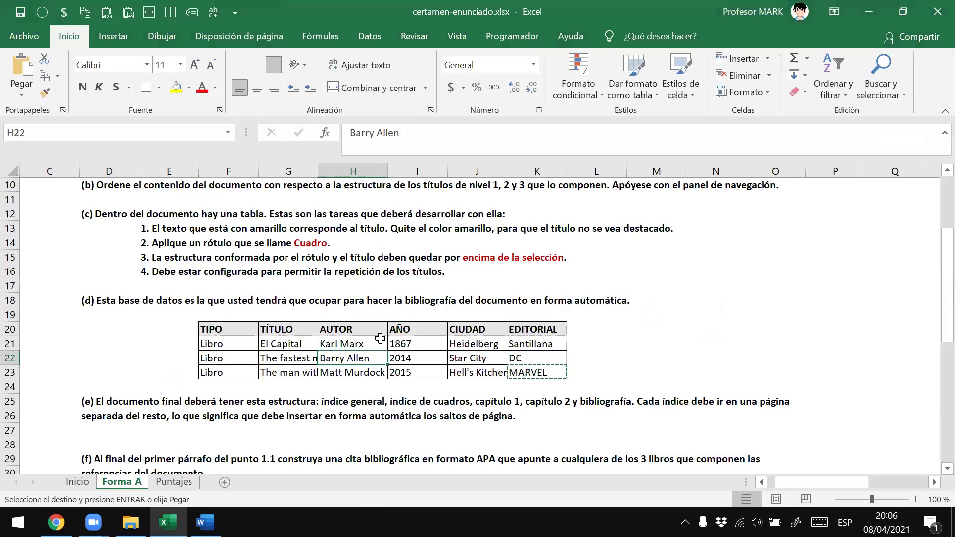
Read requirement (e) about the document structure in the Excel exam sheet
scroll(635, 358, "down", 2)
key("Escape")
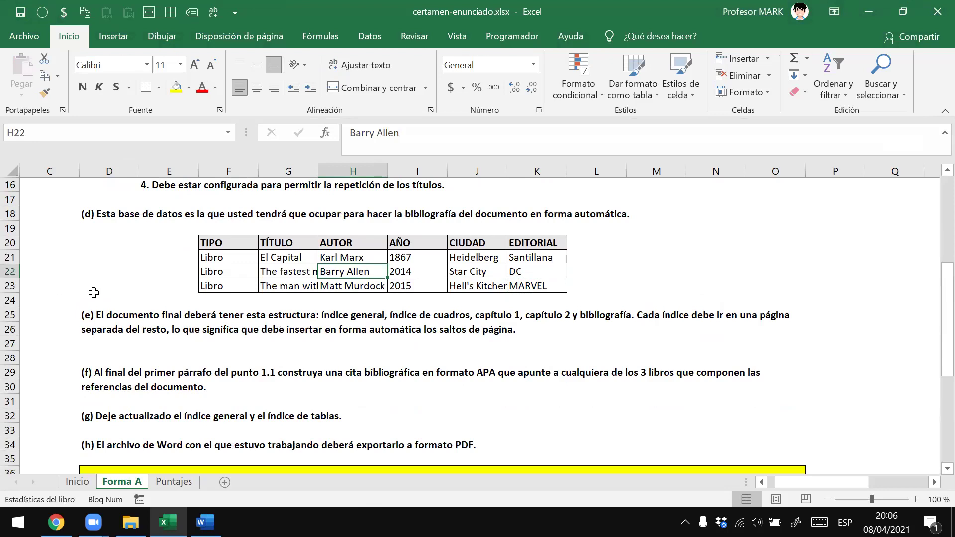
left_click(123, 323)
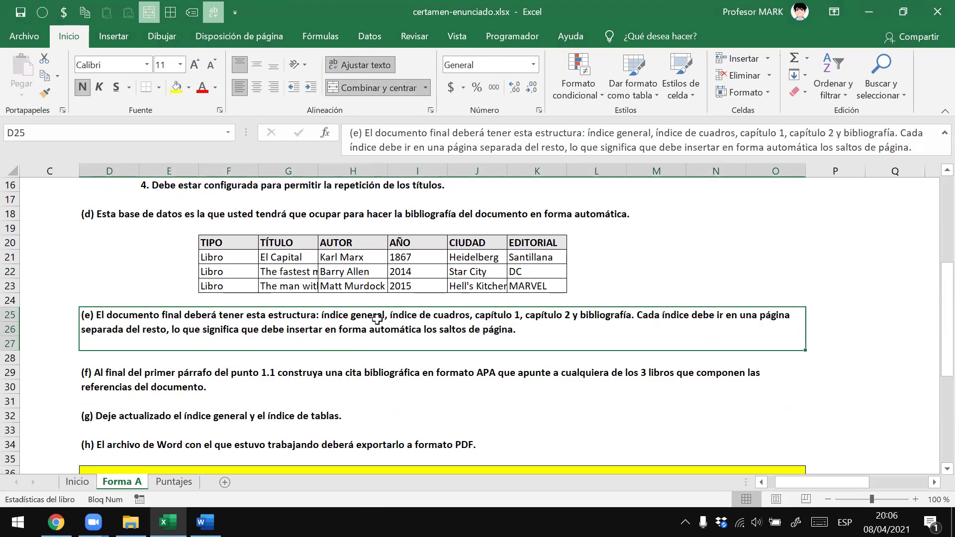
Jump to chapter 1. Economía Marxista in Word and compare it with the exam statement
key("alt+Tab")
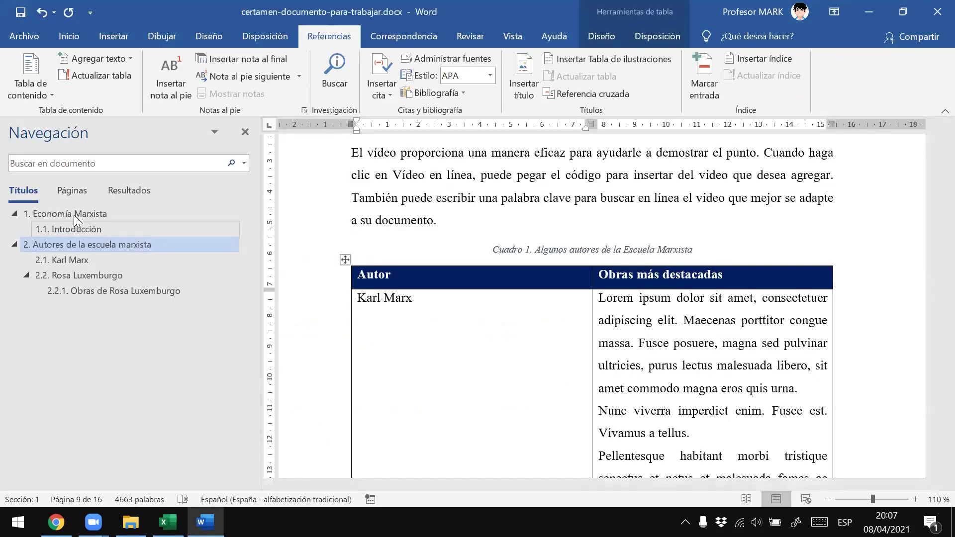
left_click(72, 214)
scroll(475, 266, "up", 2)
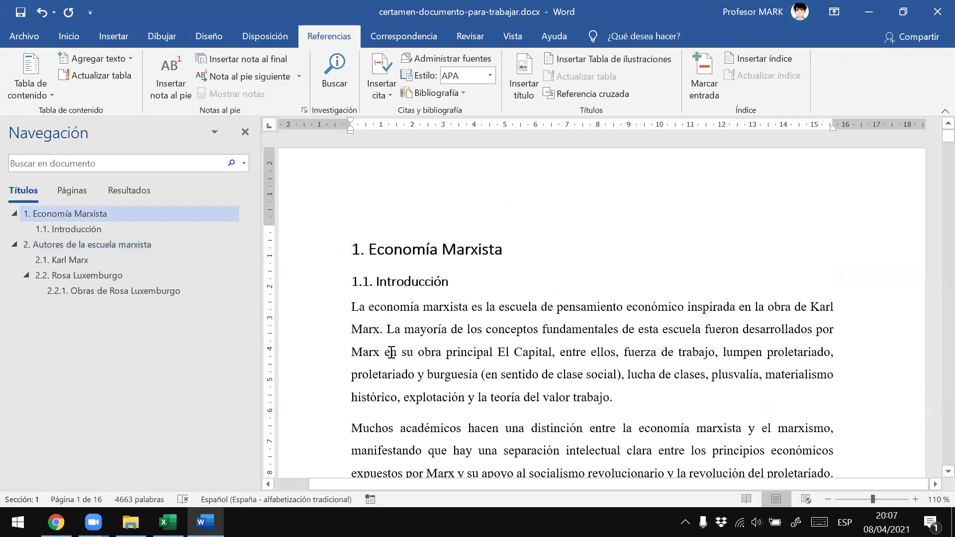
scroll(387, 351, "down", 4)
scroll(418, 347, "down", 3)
scroll(446, 347, "down", 3)
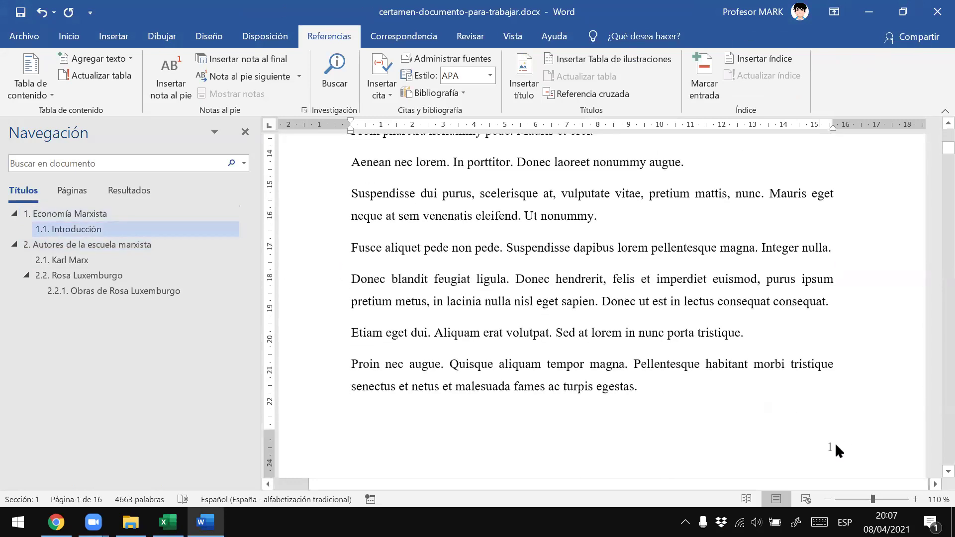
scroll(816, 440, "up", 4)
scroll(806, 438, "up", 5)
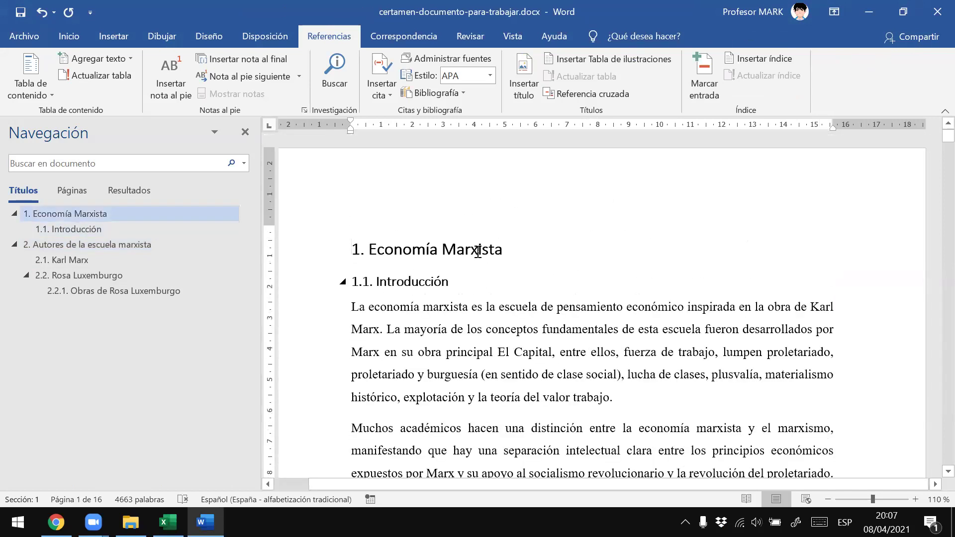
key("alt+Tab")
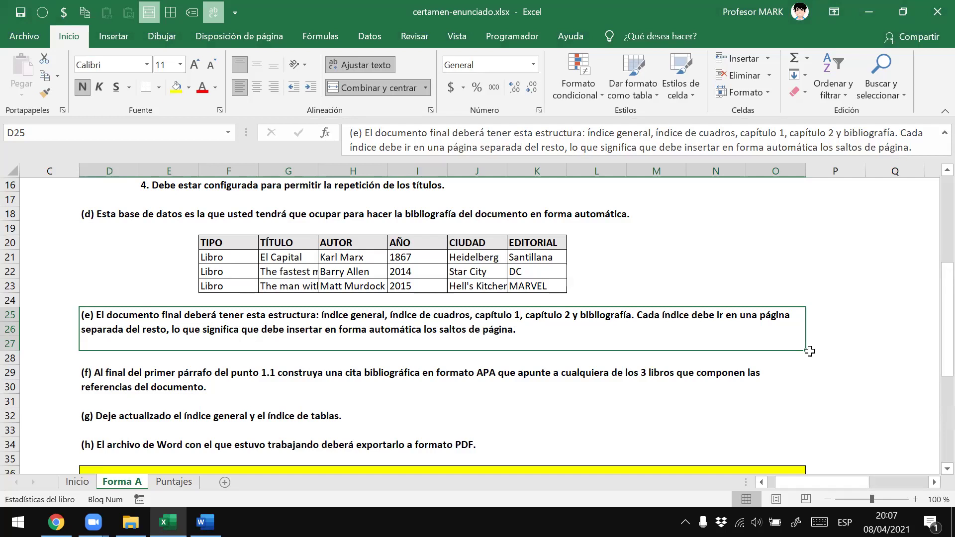
key("alt+Tab")
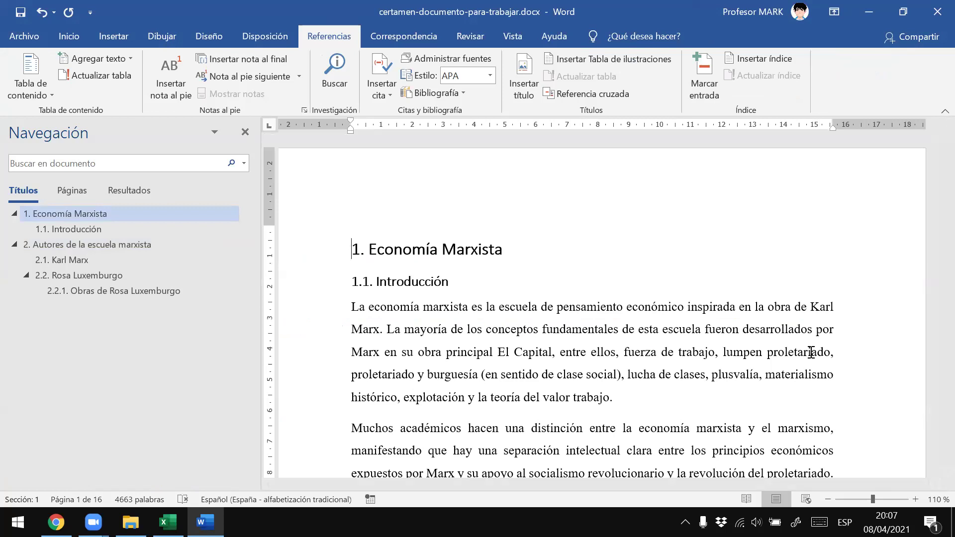
Insert a page break before chapter 1 and hide the white space between pages
key("ctrl+Return")
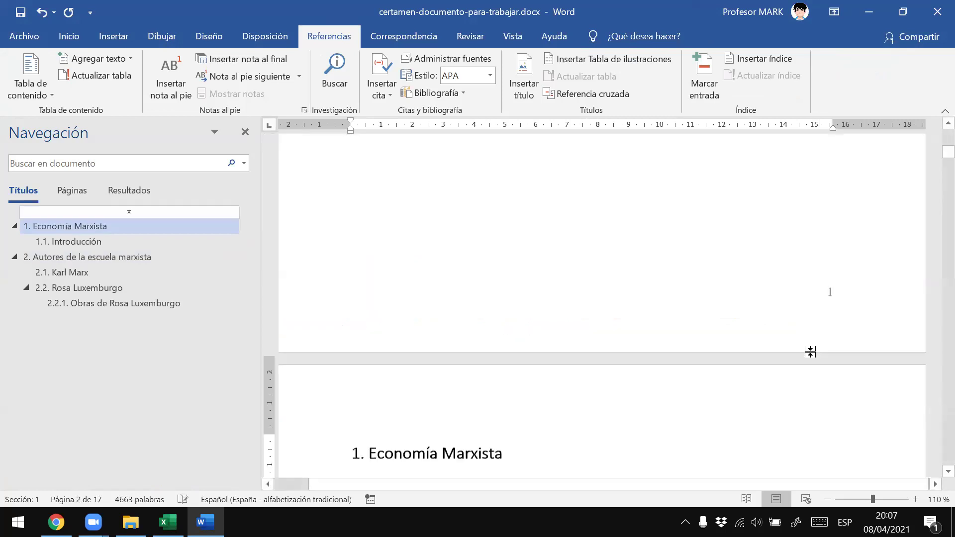
double_click(810, 352)
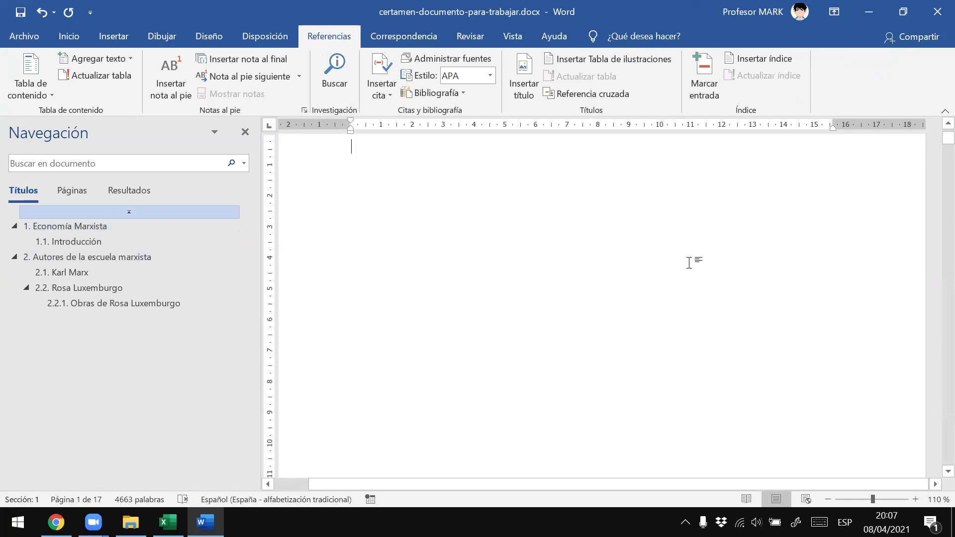
scroll(726, 286, "down", 10)
scroll(726, 286, "down", 5)
scroll(712, 283, "up", 5)
scroll(712, 283, "up", 10)
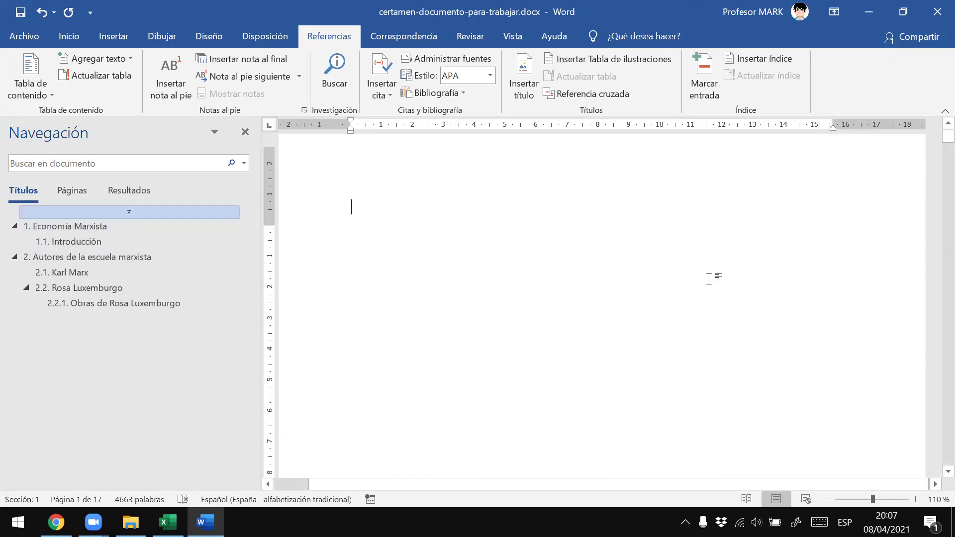
key("alt+Tab")
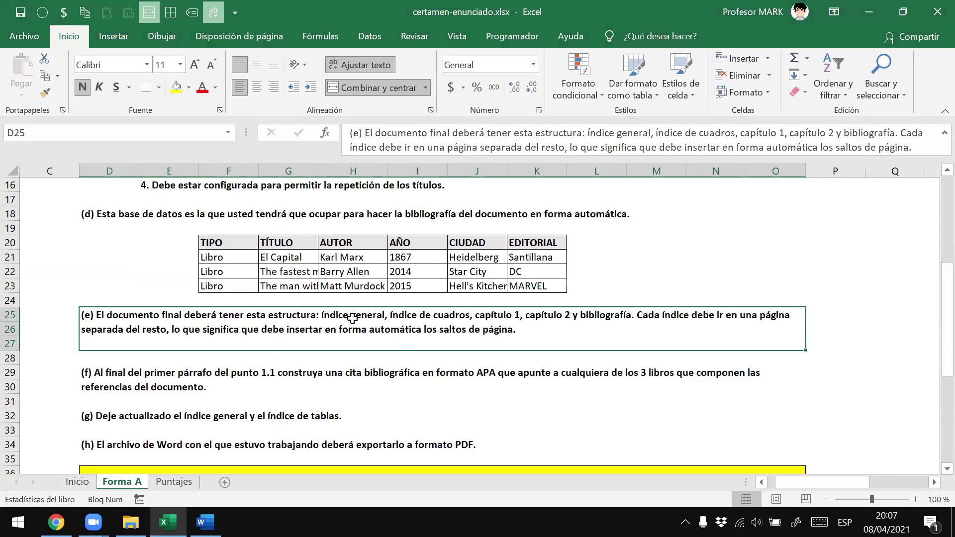
key("alt+Tab")
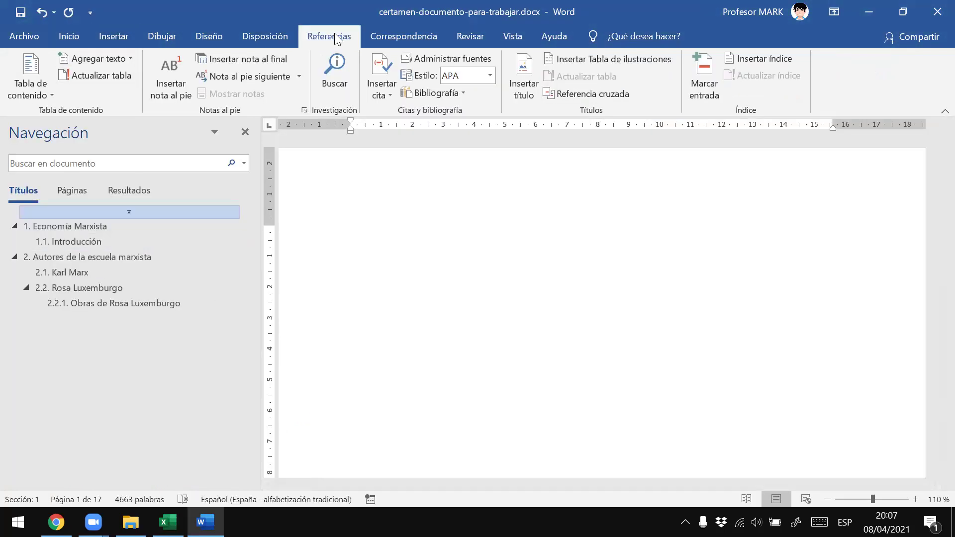
Add a page break on the empty line below the table of contents
left_click(21, 92)
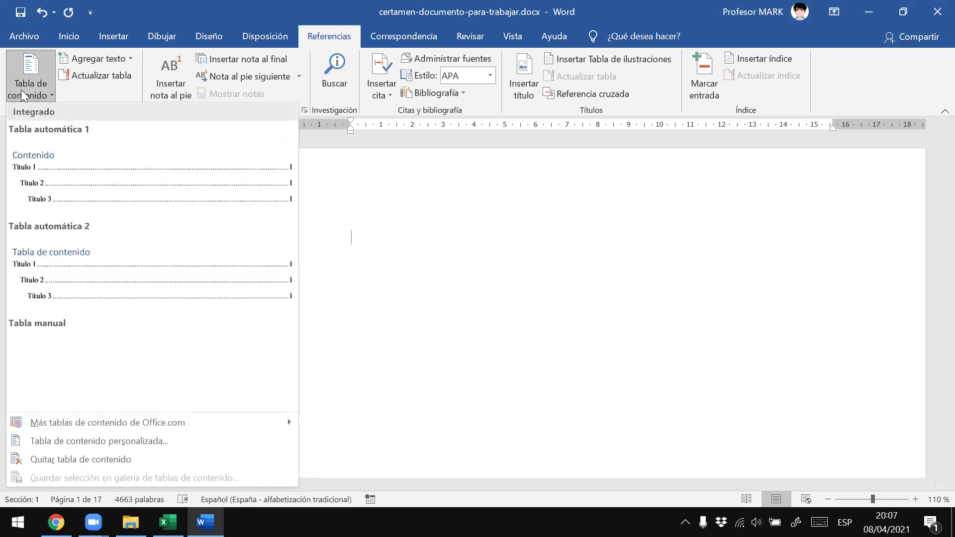
key("ctrl+b")
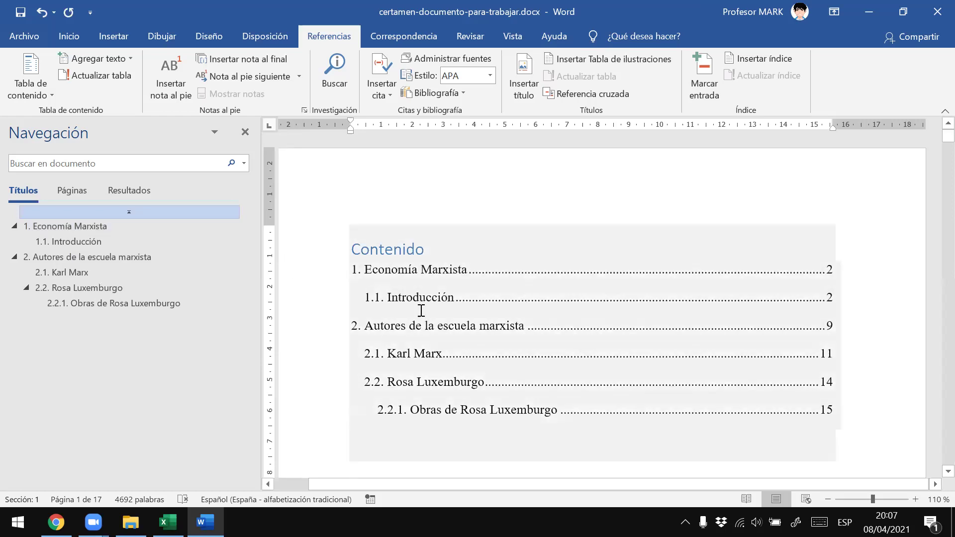
scroll(552, 395, "down", 5)
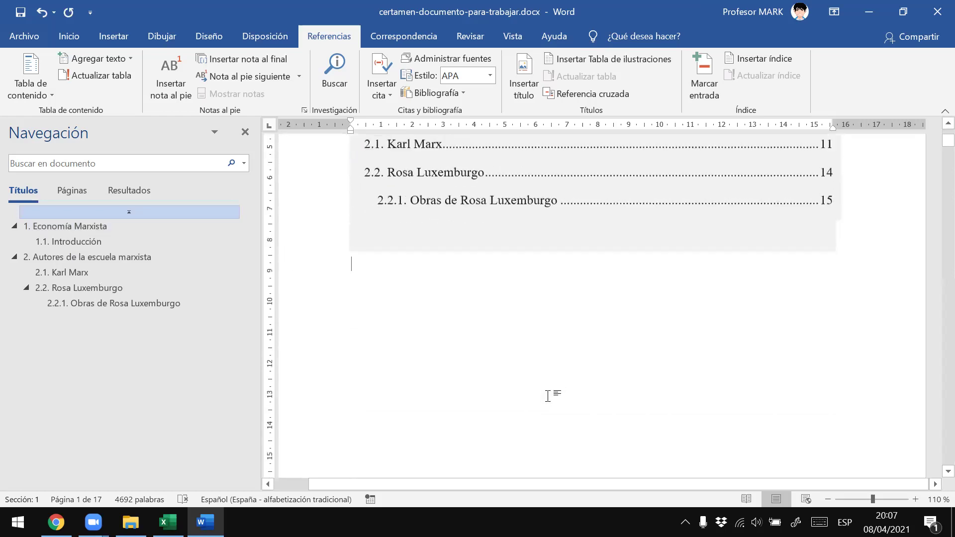
key("alt+Tab")
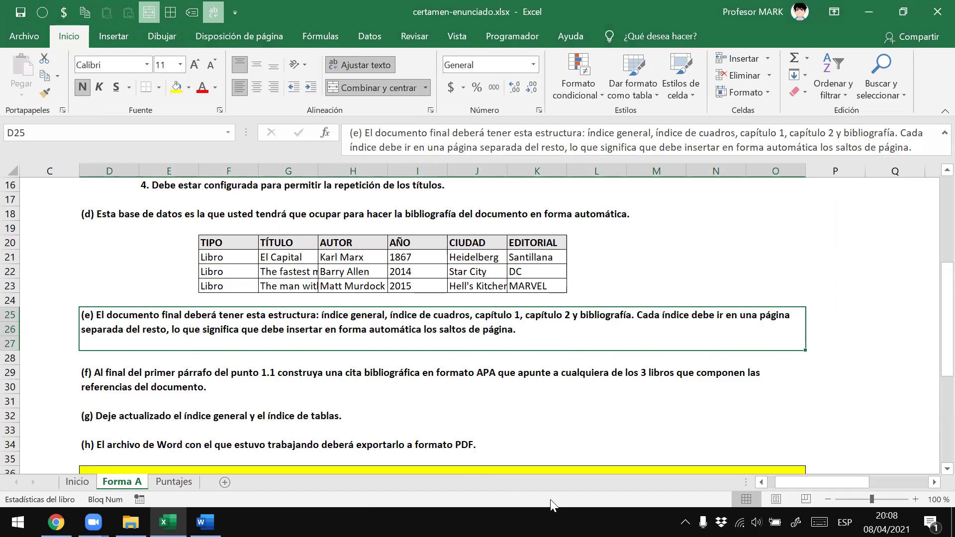
key("alt+Tab")
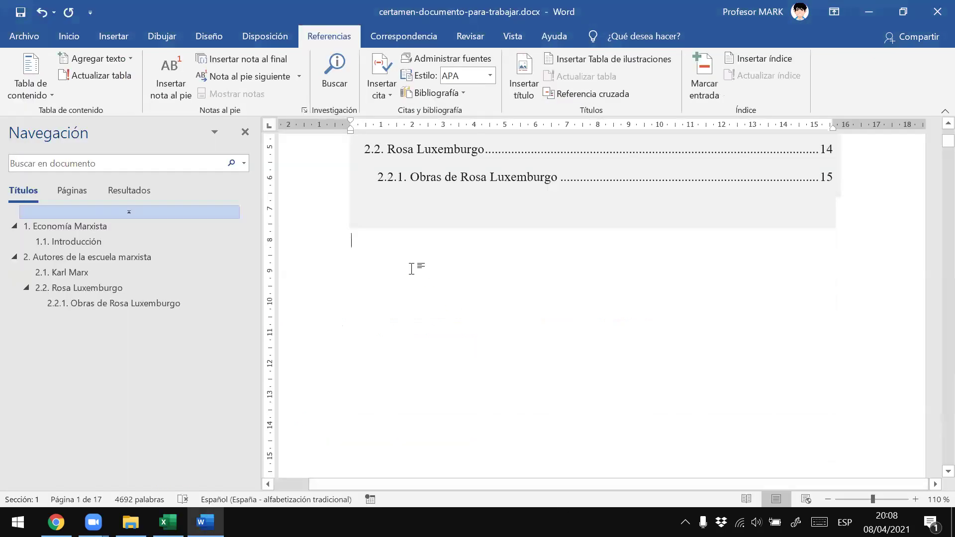
scroll(412, 267, "up", 1)
scroll(428, 274, "up", 4)
scroll(433, 280, "down", 2)
scroll(433, 279, "down", 1)
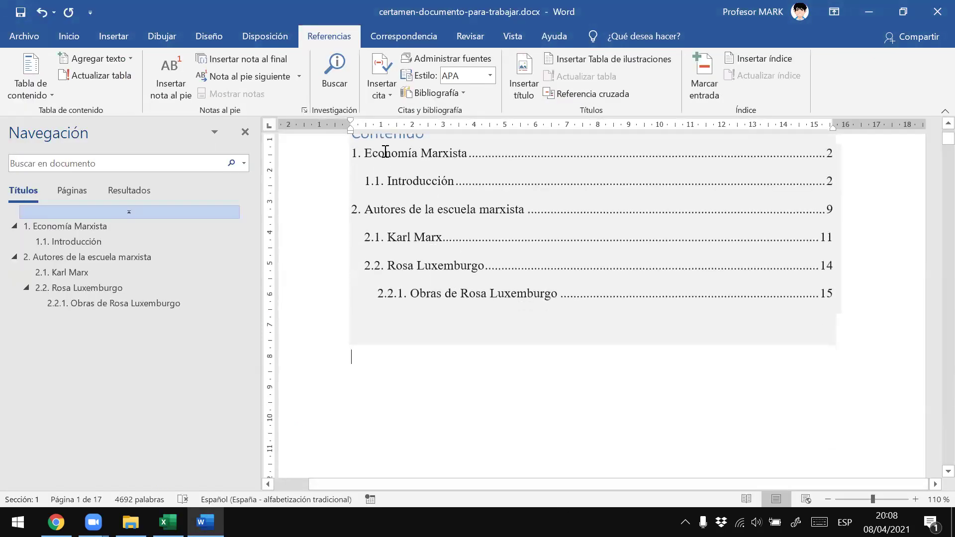
left_click(471, 401)
key("ctrl+Return")
Type the title 'ÍNDICE DE CUADROS' at the top of page 2
scroll(629, 339, "down", 3)
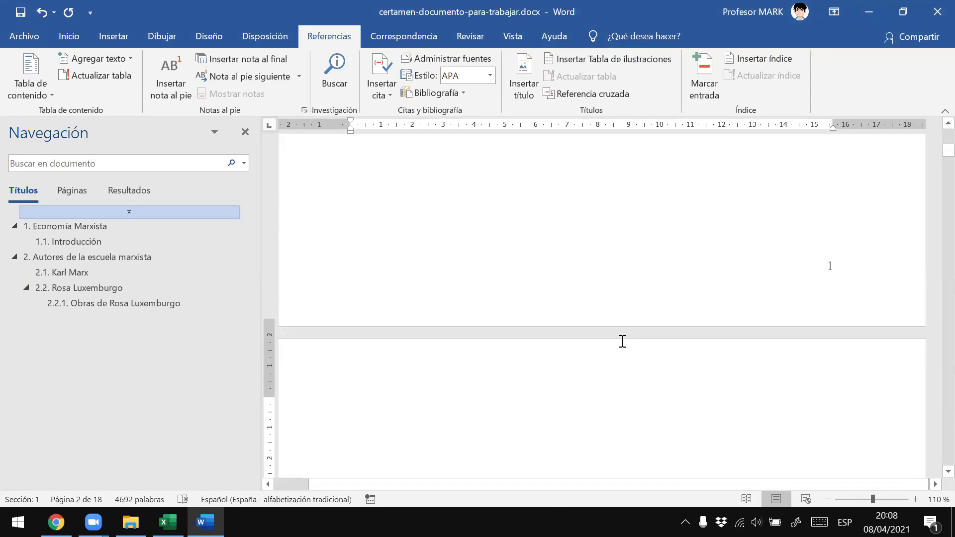
type("ÍNDICE DE CUADROS")
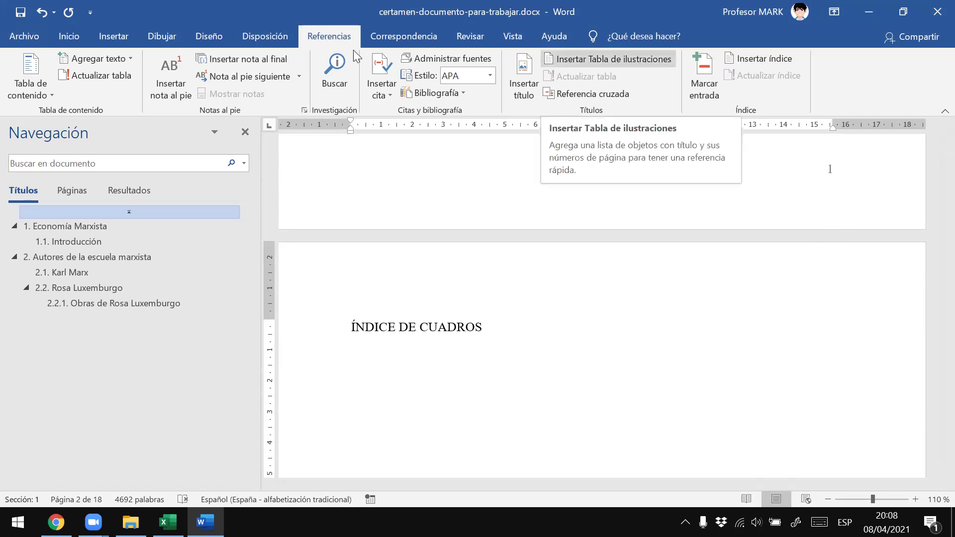
Open the Tabla de ilustraciones dialog from Referencias, keeping Cuadro as the caption label
left_click(614, 59)
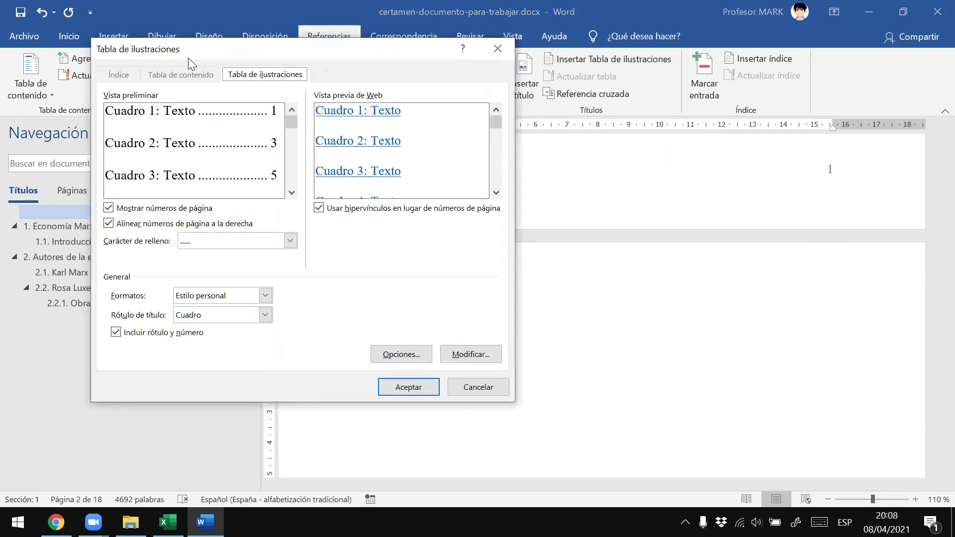
left_click_drag(184, 57, 174, 47)
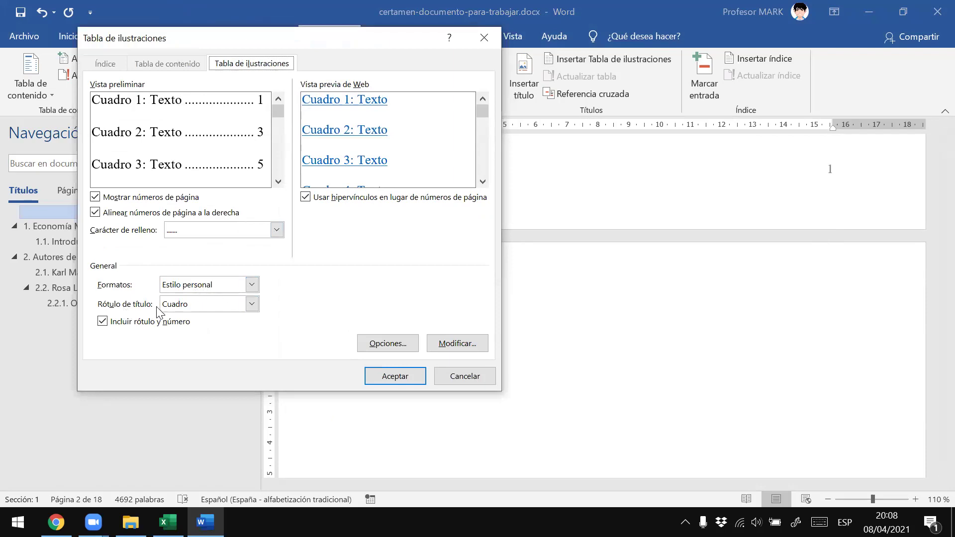
left_click(252, 304)
left_click(253, 307)
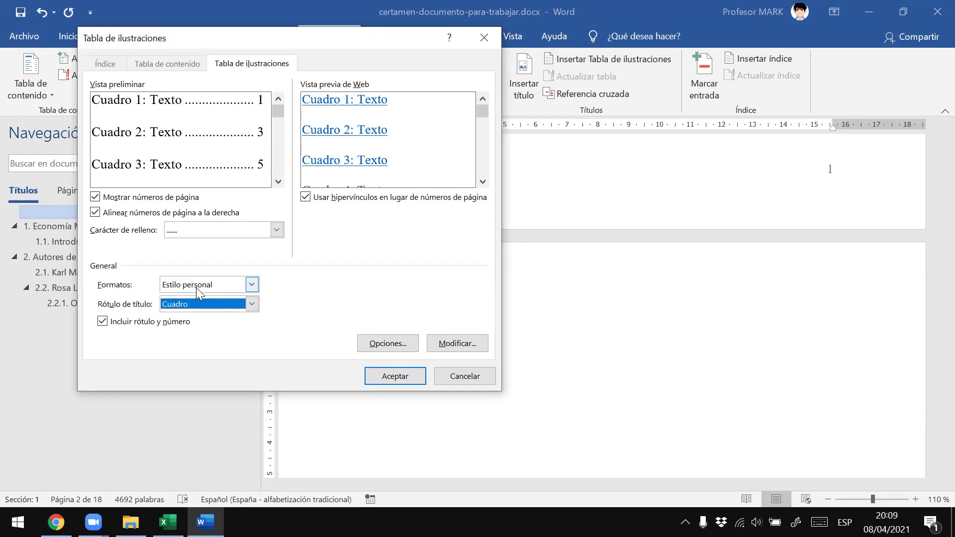
Insert the table of figures, listing Cuadro 1. Algunos autores de la Escuela Marxista on page 11
left_click(395, 378)
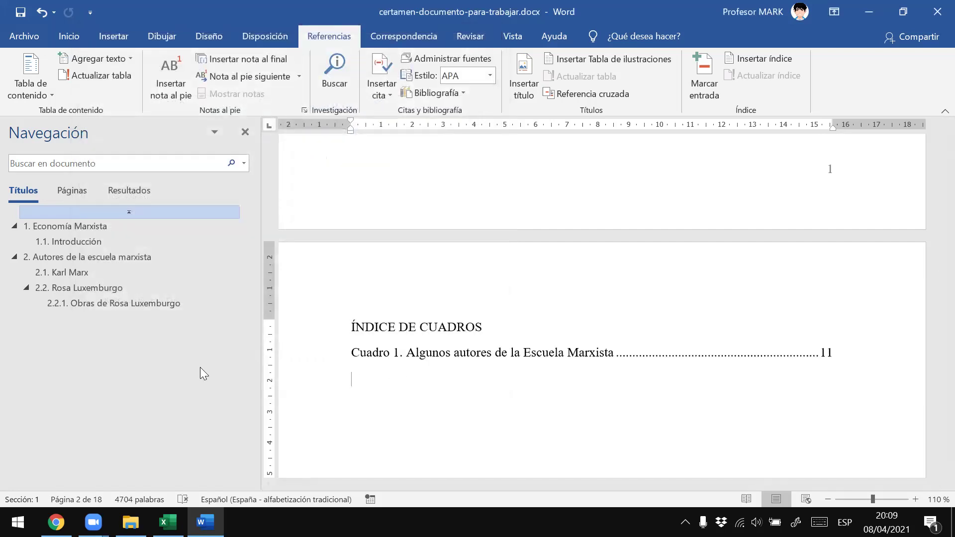
scroll(395, 379, "down", 3)
left_click(450, 275)
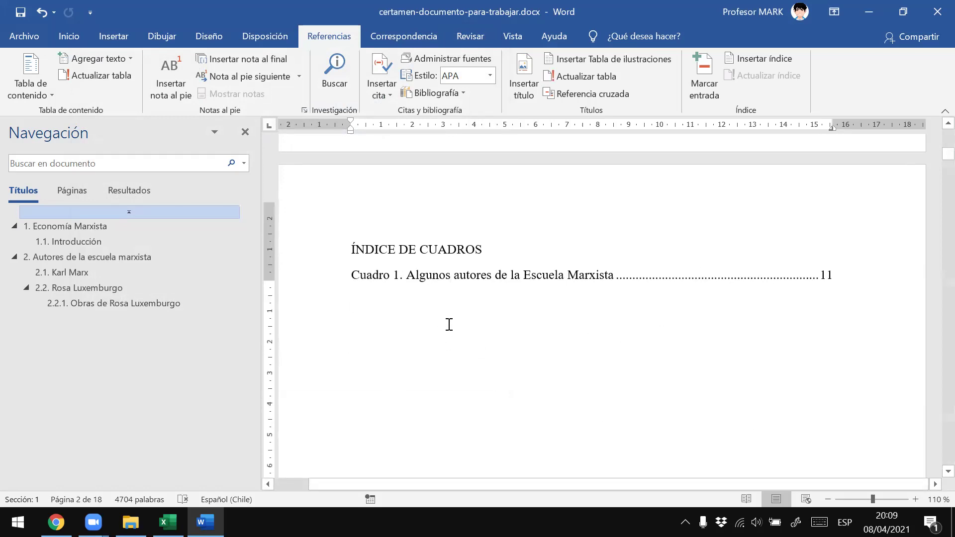
scroll(448, 324, "up", 3)
scroll(478, 386, "up", 5)
scroll(478, 386, "up", 3)
Scroll through the document to check the table of contents and the Cuadro 1 entry
left_click(415, 289)
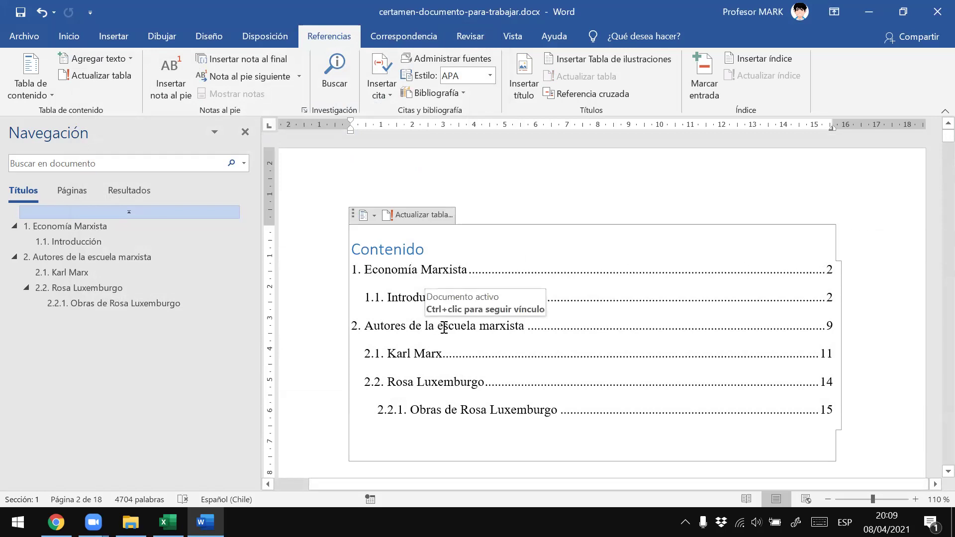
scroll(438, 319, "down", 3)
scroll(467, 294, "down", 6)
scroll(480, 272, "down", 5)
scroll(479, 269, "down", 2)
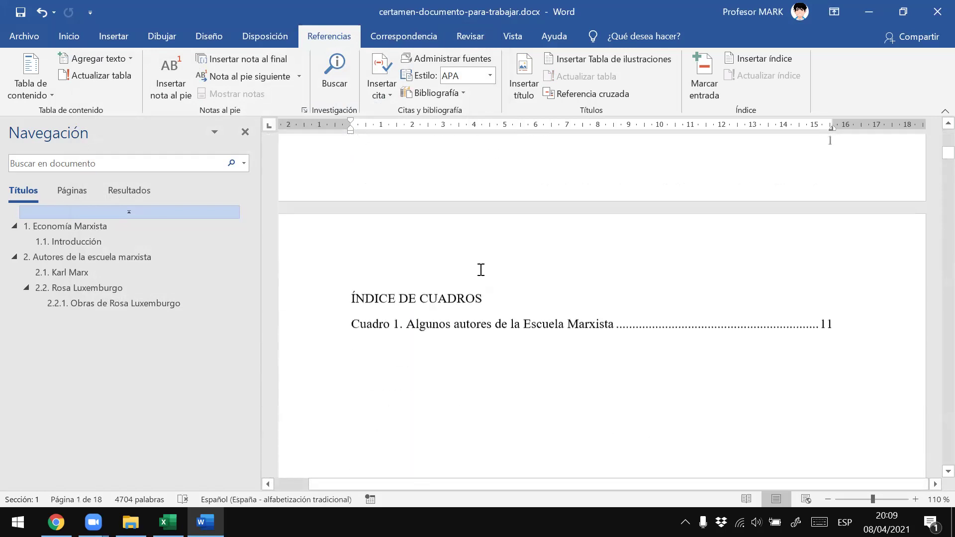
scroll(401, 282, "up", 1)
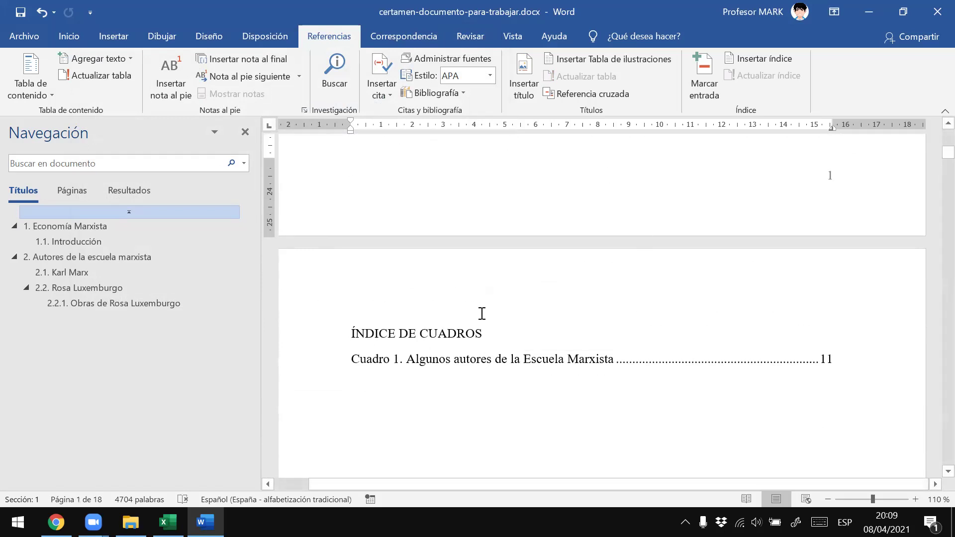
left_click(388, 332)
left_click(432, 356)
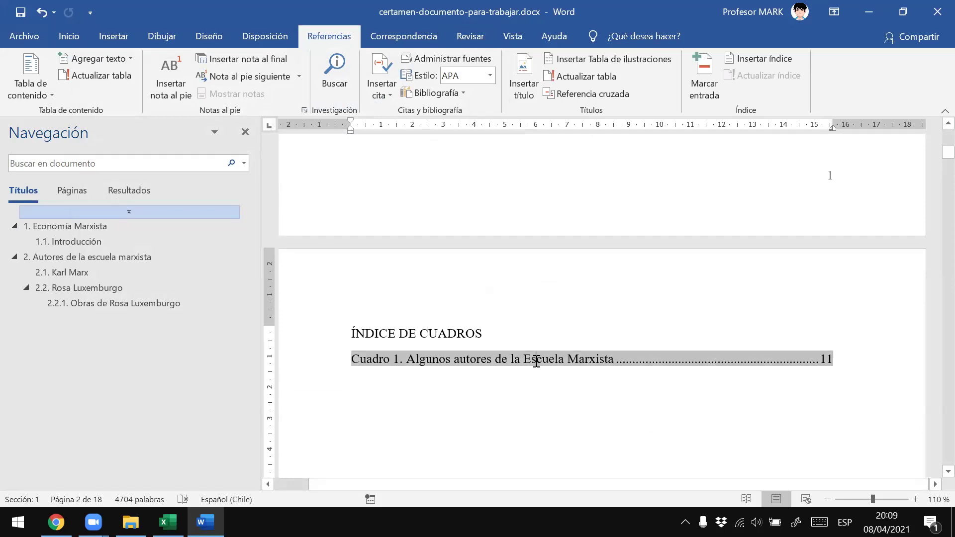
scroll(509, 385, "down", 2)
scroll(510, 385, "down", 6)
scroll(510, 378, "down", 6)
scroll(511, 373, "down", 2)
scroll(511, 374, "down", 6)
scroll(511, 373, "down", 1)
scroll(510, 372, "down", 7)
scroll(832, 386, "down", 4)
scroll(702, 365, "up", 6)
scroll(687, 373, "up", 5)
scroll(687, 373, "up", 5)
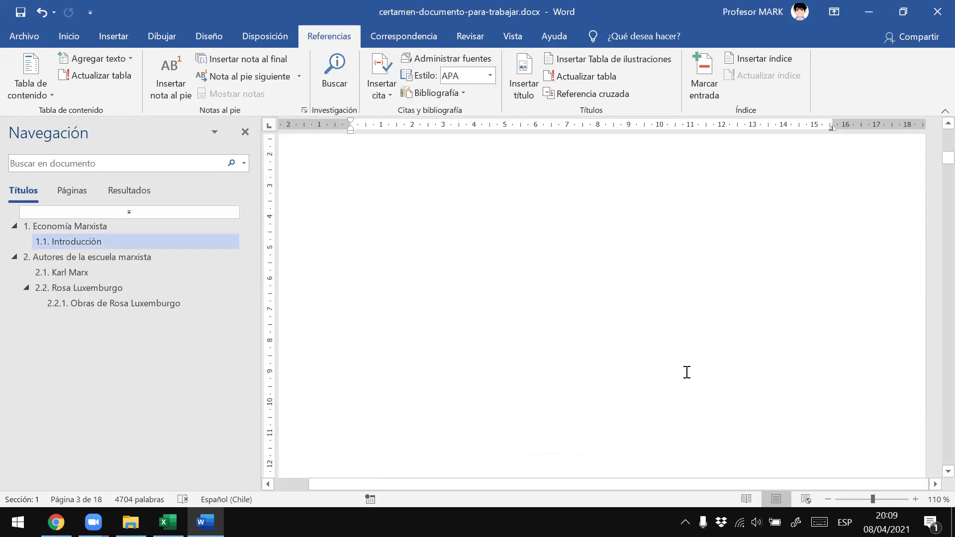
scroll(685, 367, "down", 12)
scroll(685, 363, "up", 4)
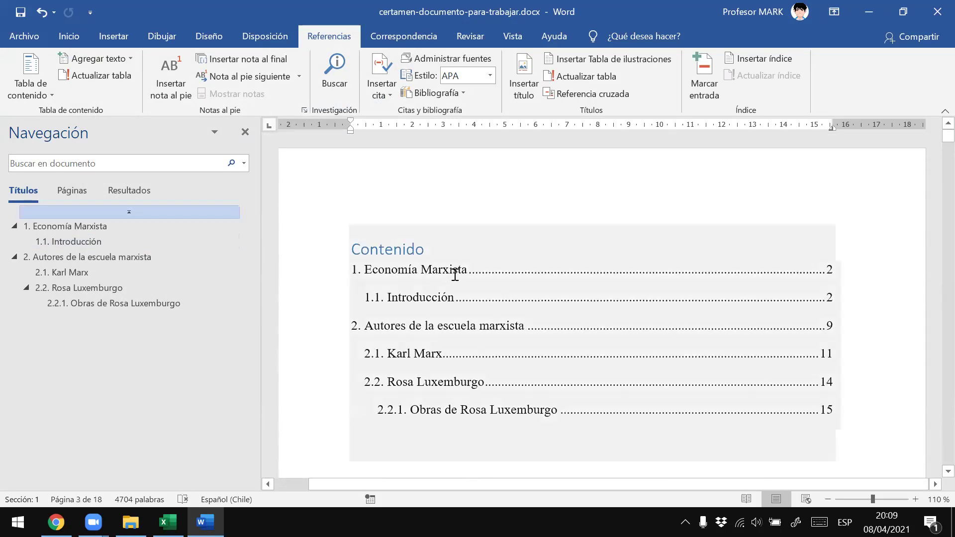
left_click(828, 275)
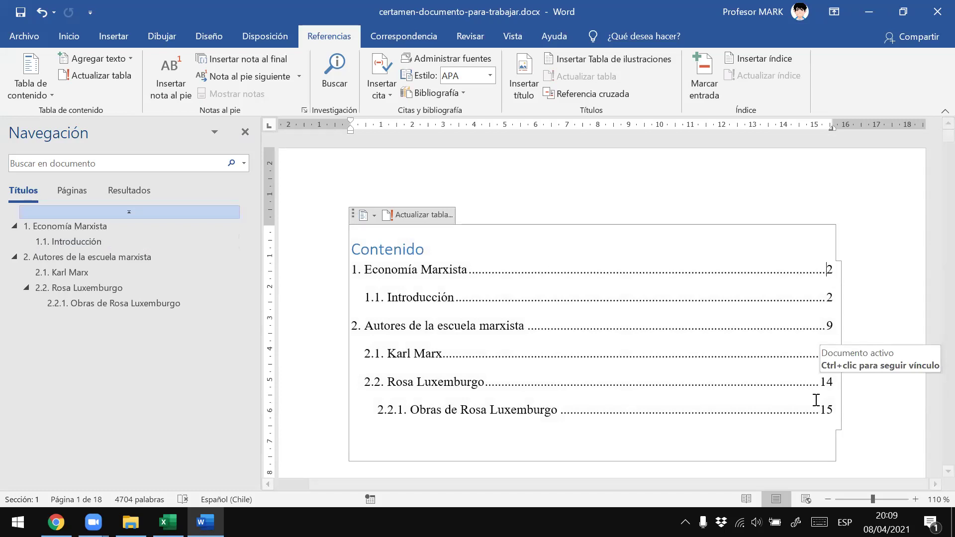
scroll(674, 363, "down", 3)
scroll(646, 373, "down", 4)
scroll(604, 315, "down", 3)
scroll(610, 316, "down", 4)
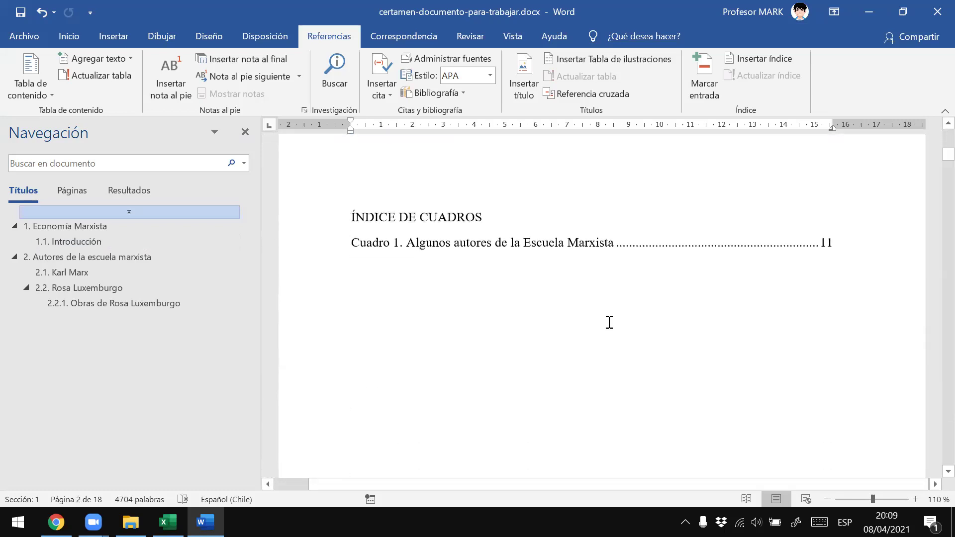
Apply the Título 1 style to the ÍNDICE DE CUADROS heading and save the document
left_click_drag(367, 218, 473, 221)
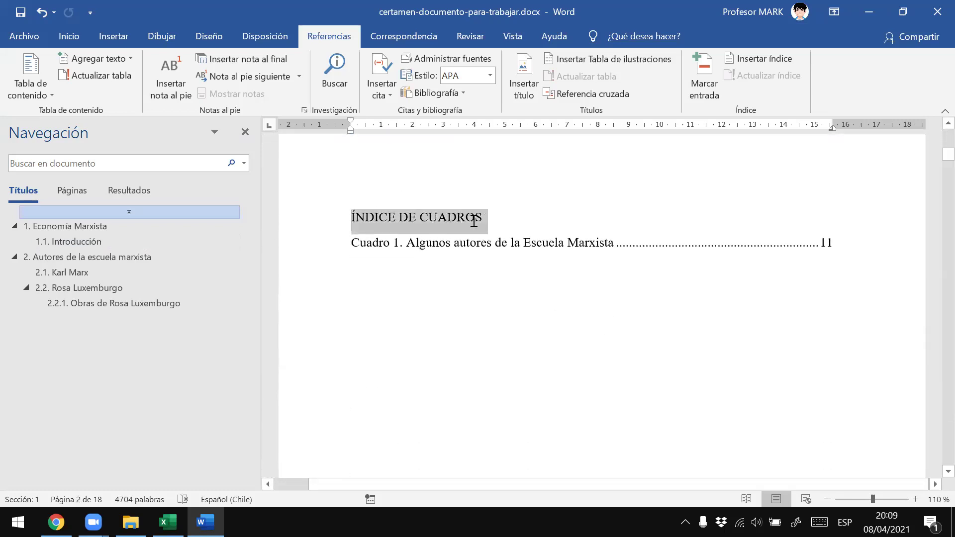
left_click(68, 36)
left_click(418, 219)
left_click_drag(351, 217, 498, 215)
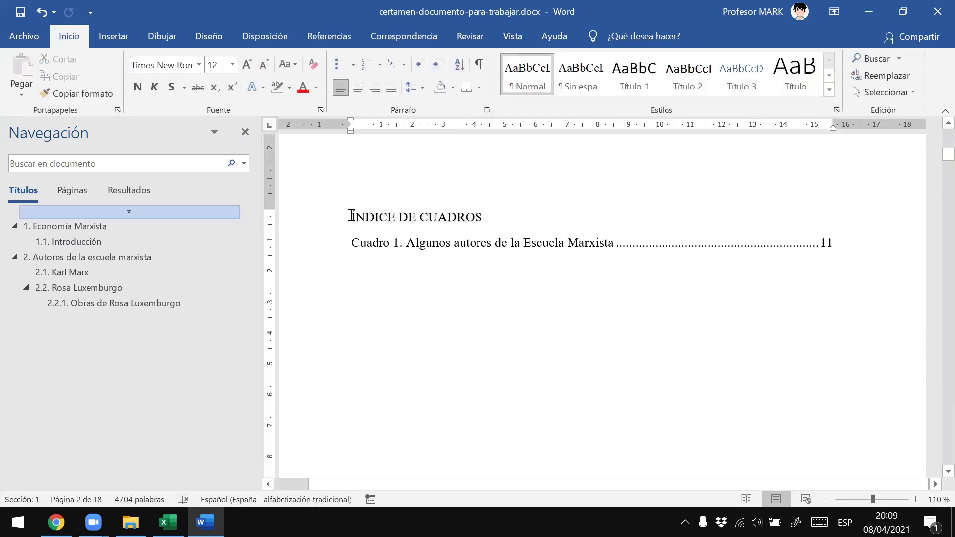
key("ctrl+alt+1")
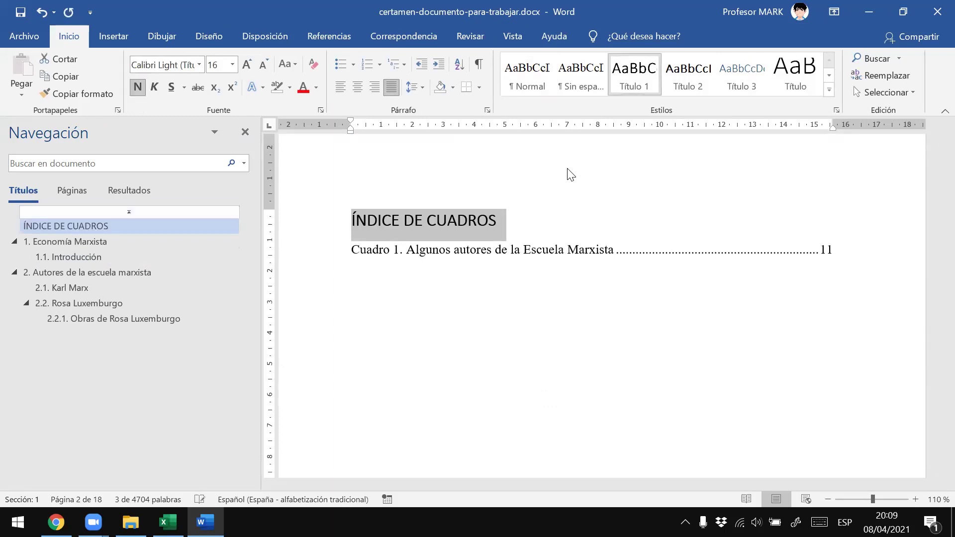
left_click(475, 268)
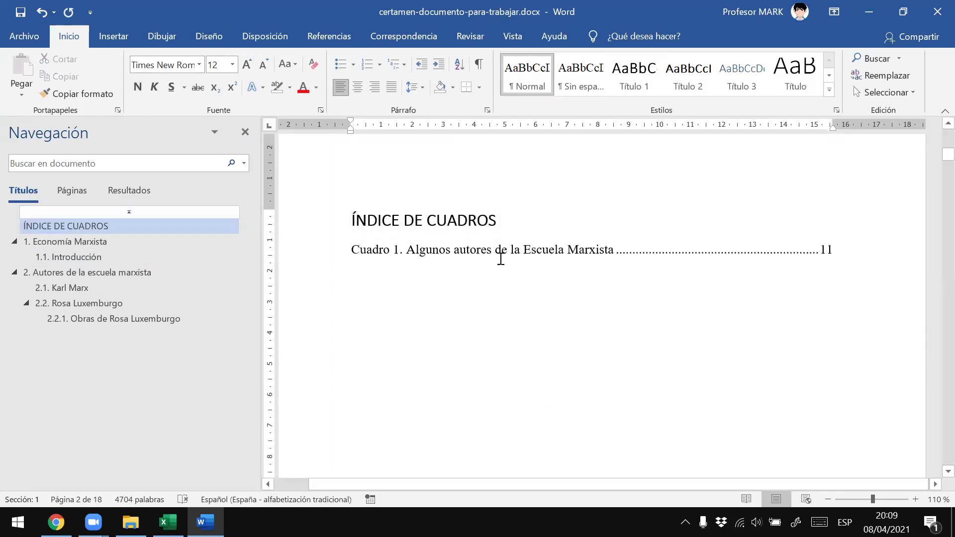
left_click(20, 12)
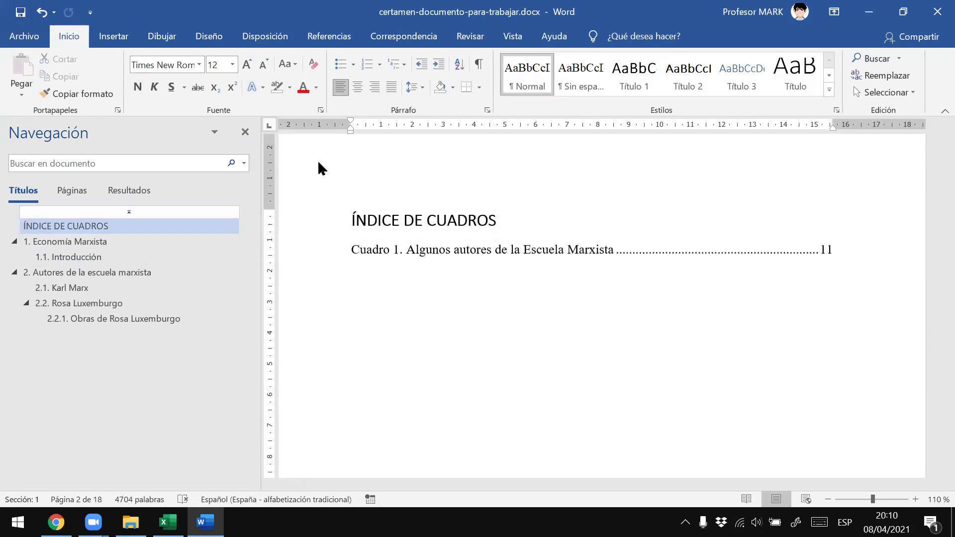
Check the exam statement, then jump to chapter 1. Economía Marxista on page 3
left_click(406, 224)
key("alt+Tab")
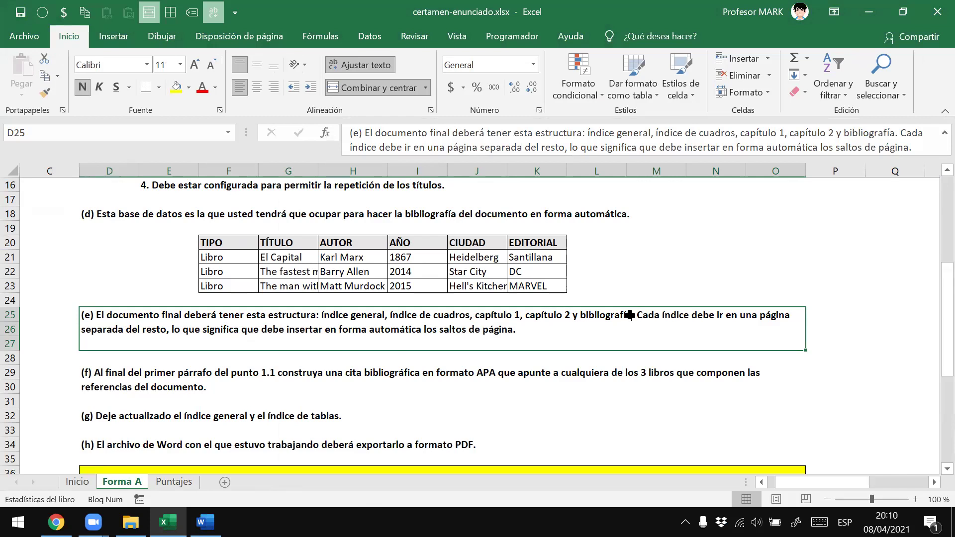
key("alt+Tab")
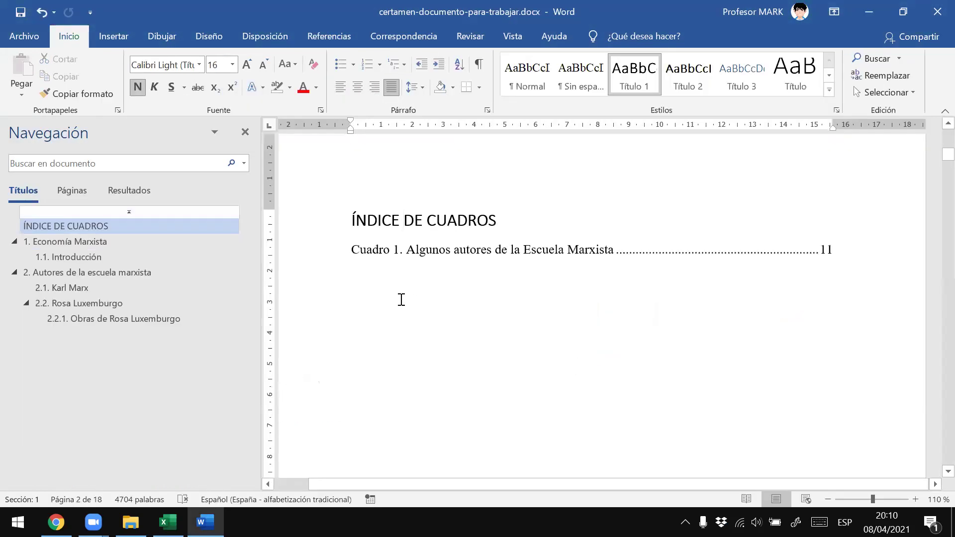
scroll(423, 323, "down", 3)
scroll(443, 276, "up", 3)
left_click(68, 242)
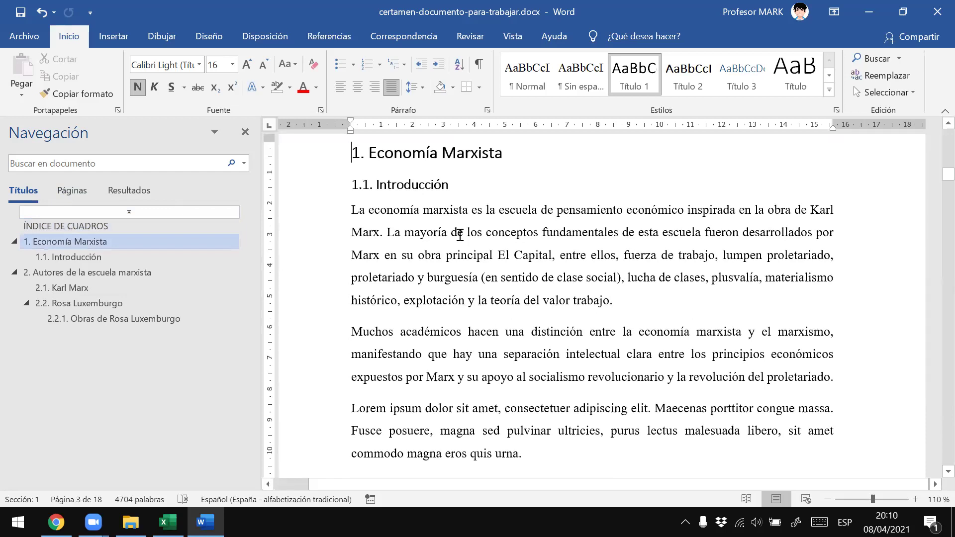
Turn on formatting marks and replace the heading 'Contenido' with 'ÍNDICE'
scroll(391, 252, "up", 3)
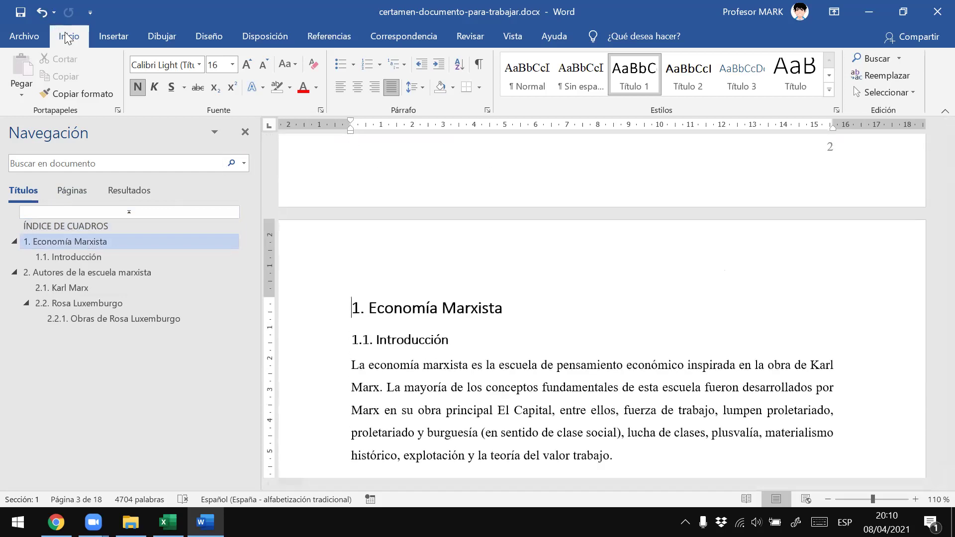
left_click(479, 64)
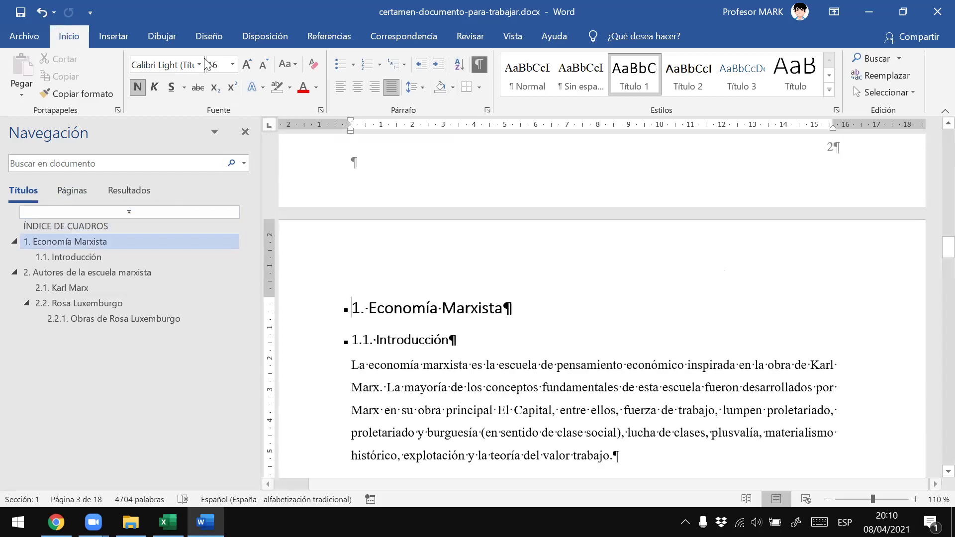
scroll(550, 294, "up", 6)
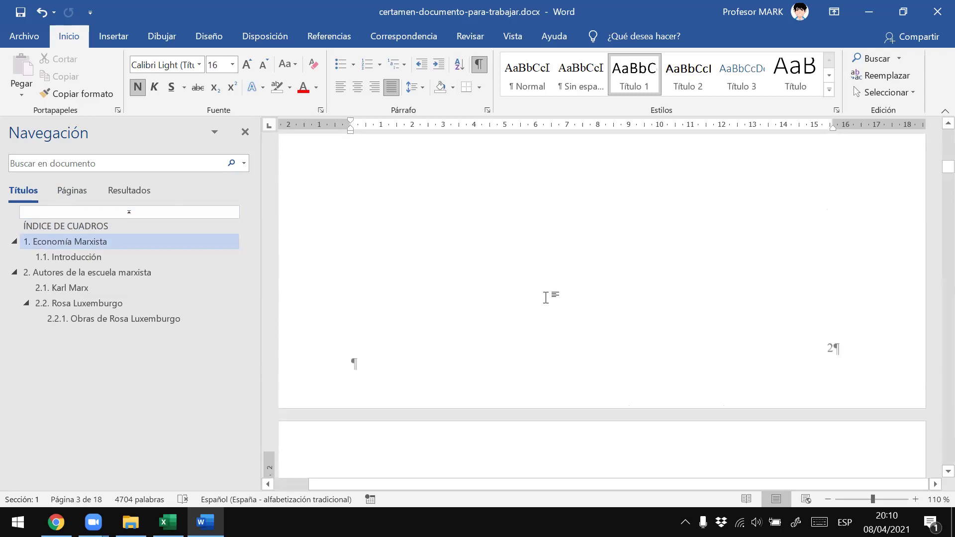
scroll(490, 285, "up", 3)
scroll(482, 279, "up", 2)
scroll(481, 279, "up", 5)
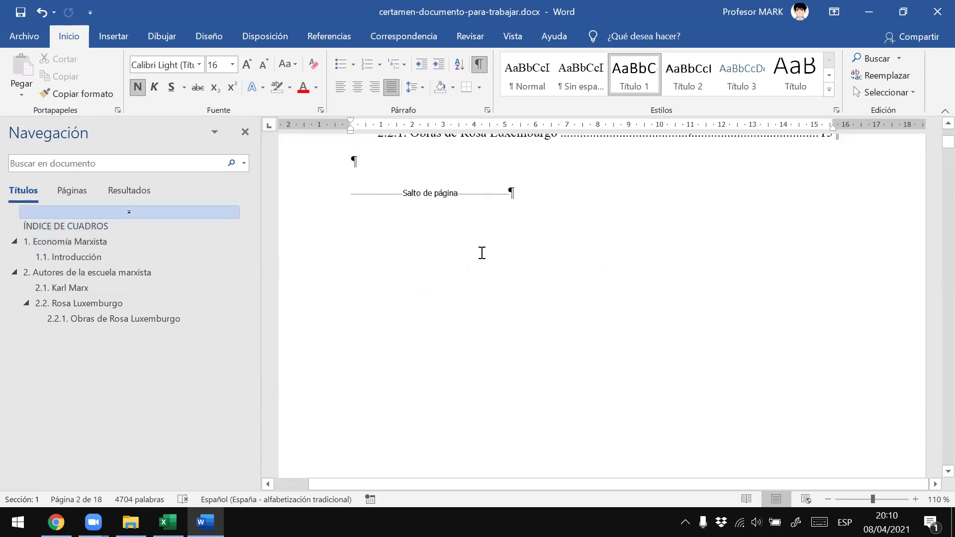
scroll(482, 280, "up", 5)
triple_click(374, 237)
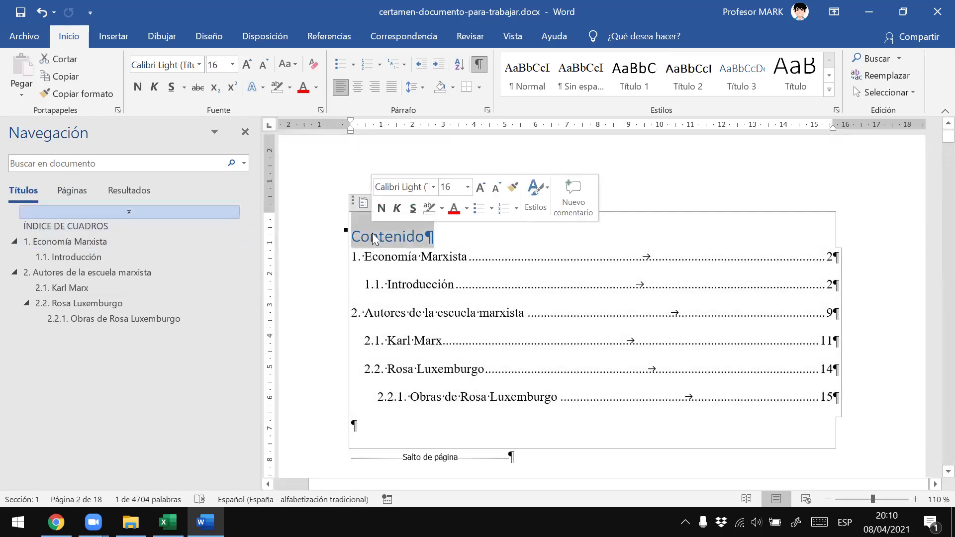
type("ÍNDICE")
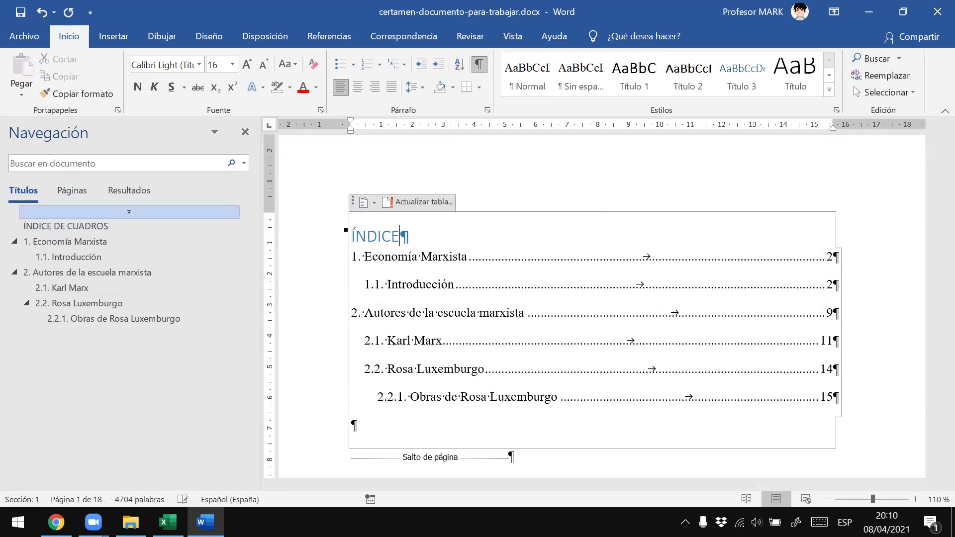
Verify the page breaks after ÍNDICE and after ÍNDICE DE CUADROS
scroll(552, 378, "down", 5)
scroll(504, 387, "down", 5)
scroll(497, 346, "up", 3)
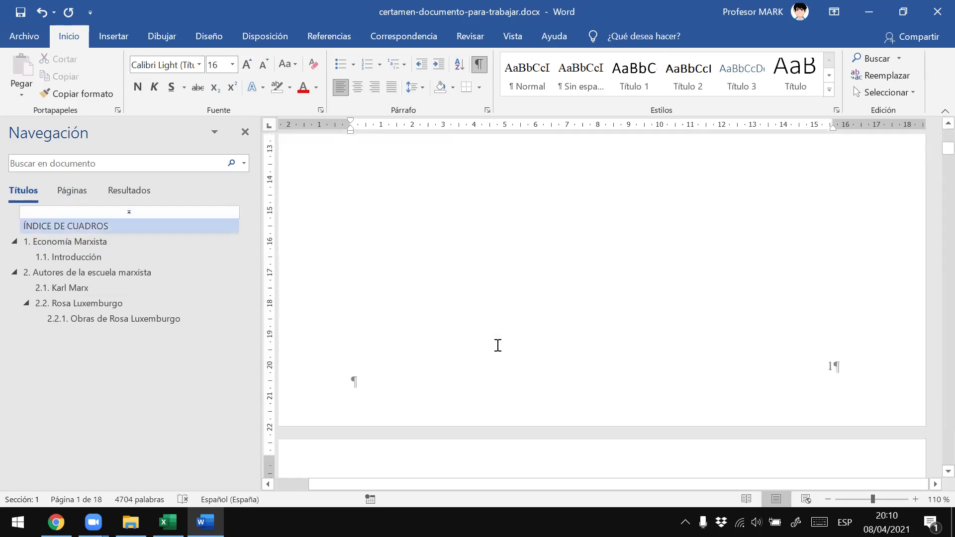
scroll(442, 289, "up", 4)
left_click(448, 302)
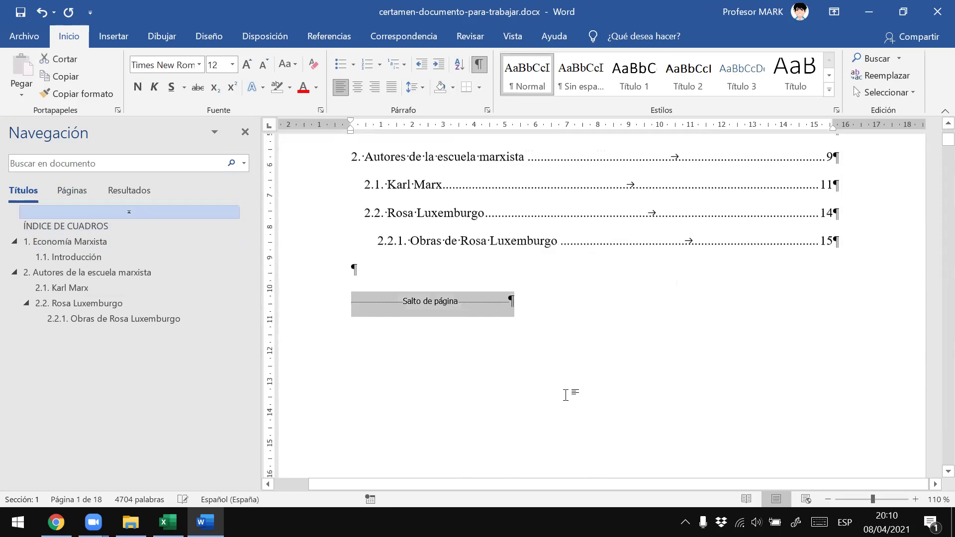
scroll(552, 385, "down", 10)
scroll(567, 438, "down", 3)
left_click(469, 304)
scroll(554, 397, "down", 3)
scroll(554, 396, "down", 10)
scroll(551, 396, "down", 5)
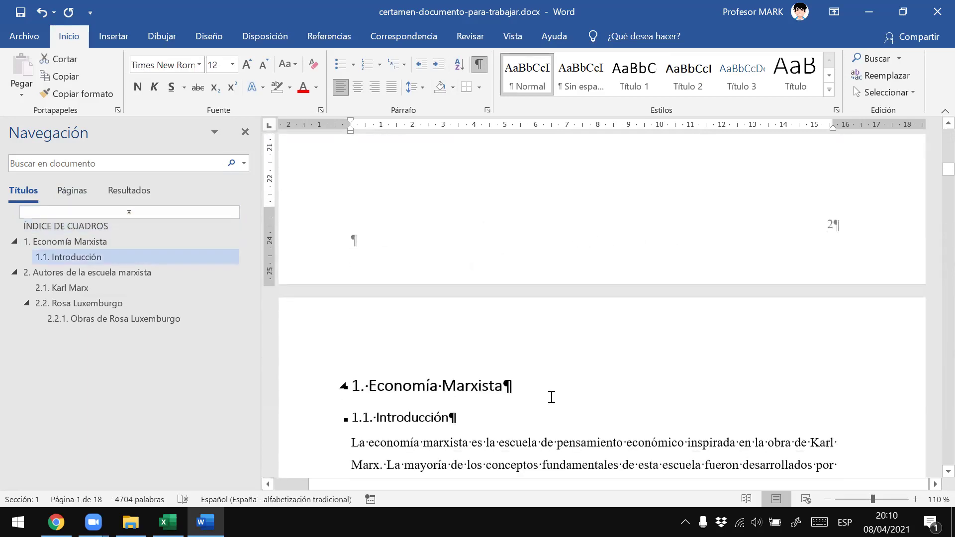
scroll(550, 397, "down", 1)
Insert a page break before chapter 2. Autores de la escuela marxista
left_click(377, 340)
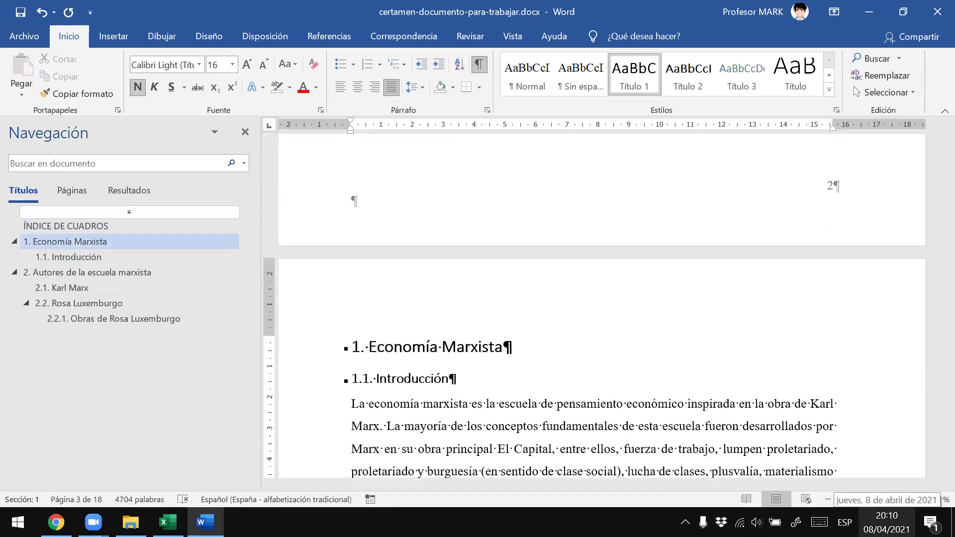
scroll(742, 412, "down", 2)
scroll(742, 412, "down", 1)
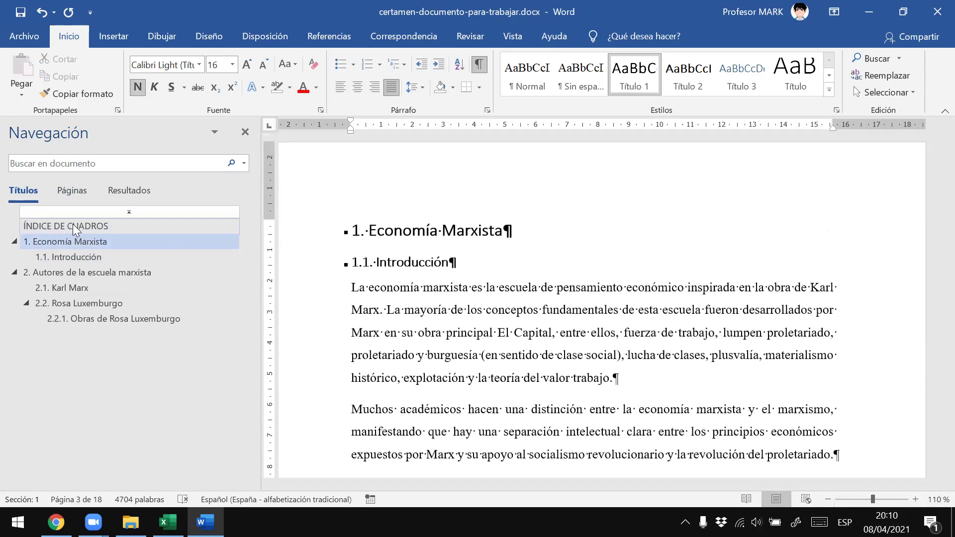
left_click(49, 272)
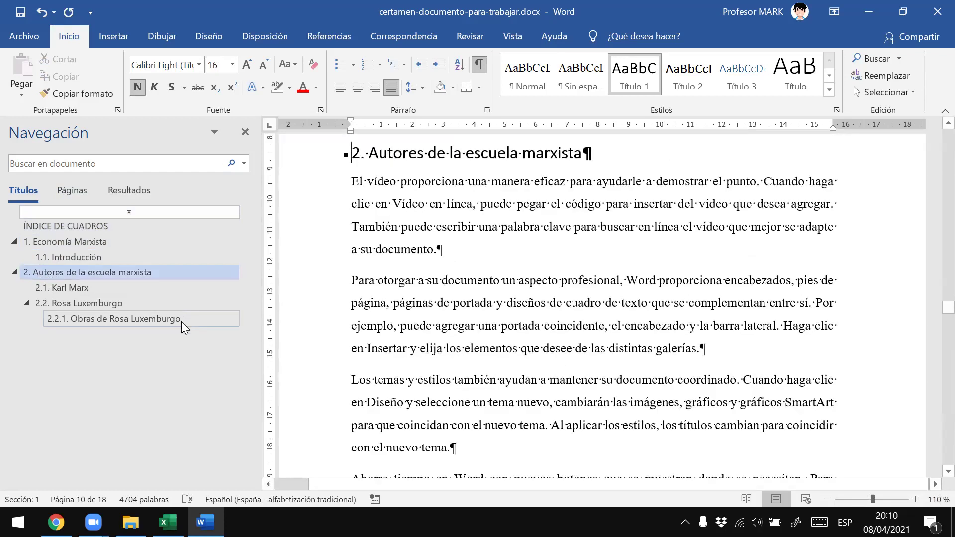
scroll(391, 322, "up", 2)
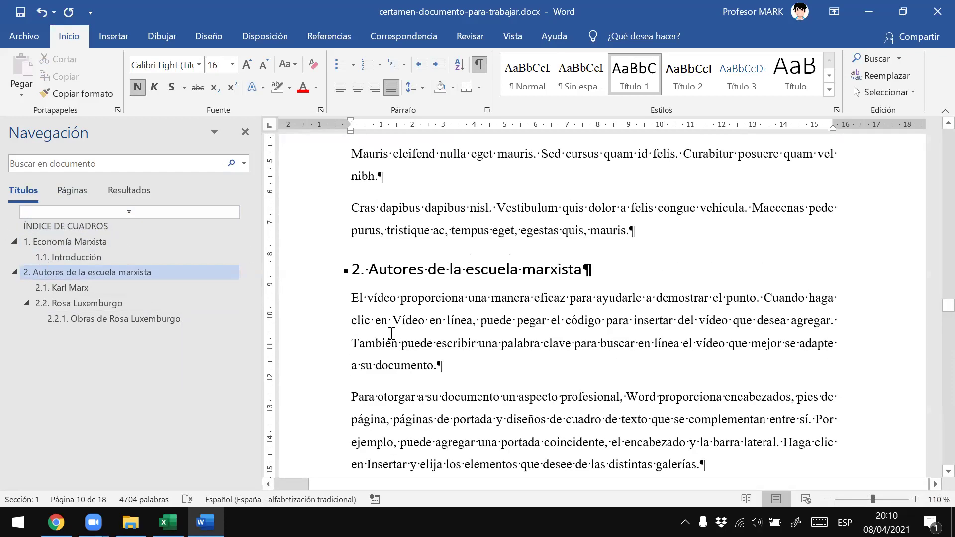
scroll(388, 333, "up", 1)
scroll(384, 346, "down", 1)
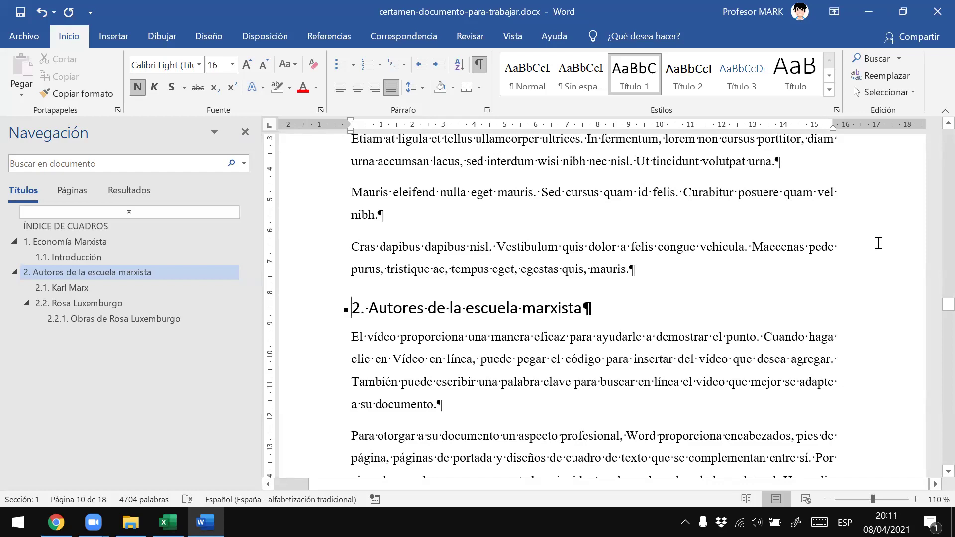
key("ctrl+Return")
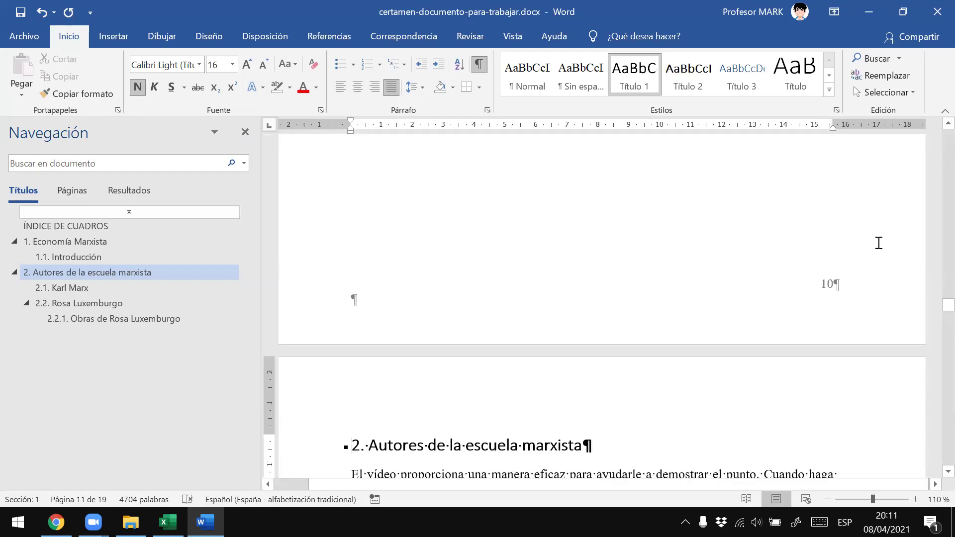
Review the following sections down to 2.2.1. Obras de Rosa Luxemburgo
scroll(538, 248, "up", 1)
scroll(538, 254, "up", 5)
scroll(536, 263, "up", 3)
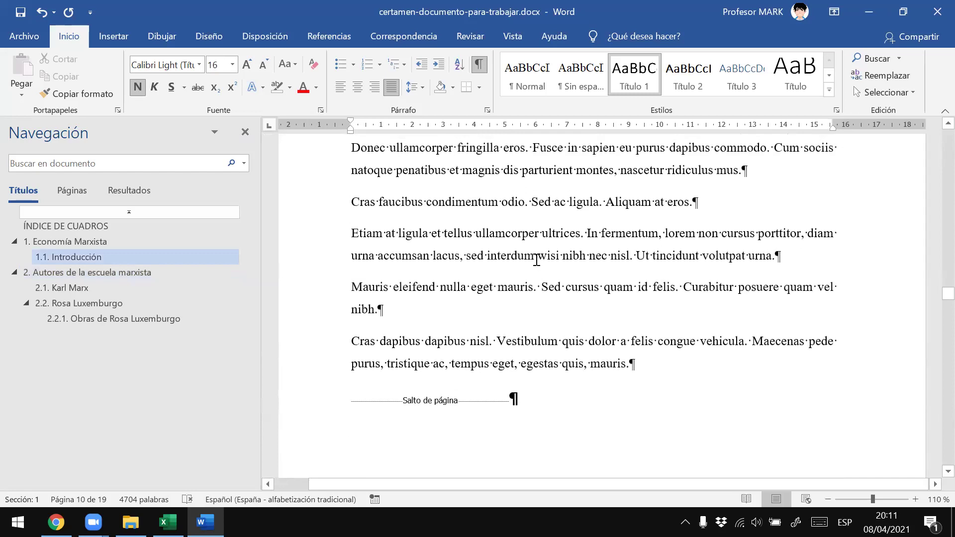
scroll(421, 348, "down", 5)
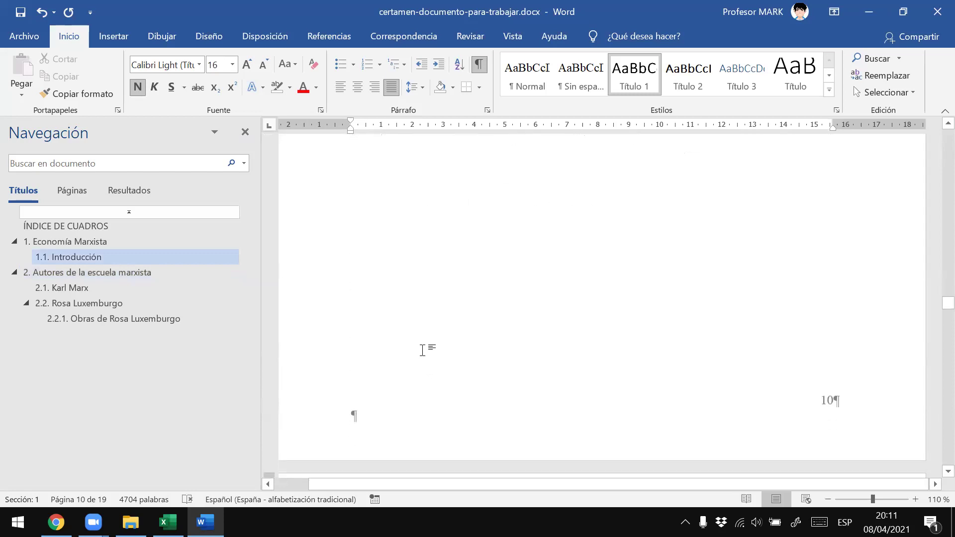
scroll(419, 354, "down", 3)
left_click(102, 318)
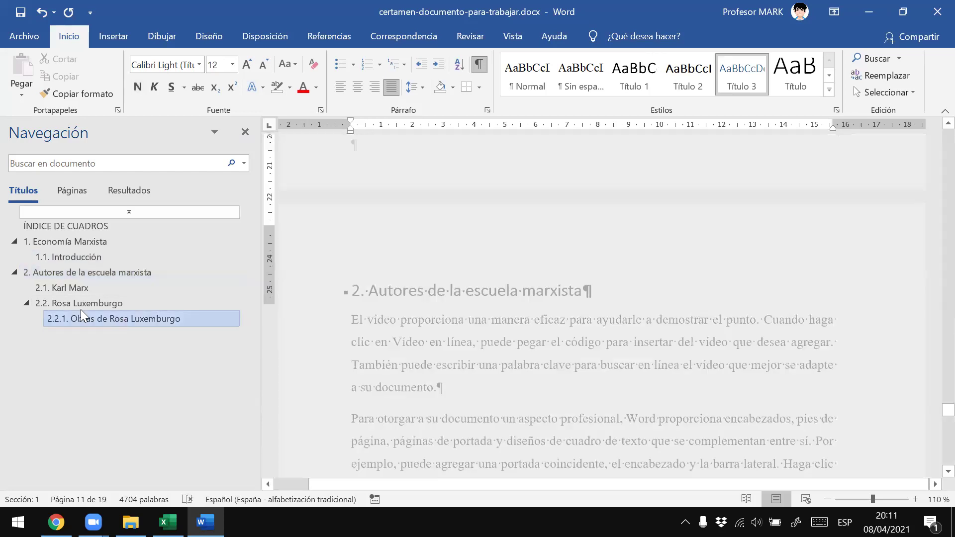
scroll(477, 306, "down", 4)
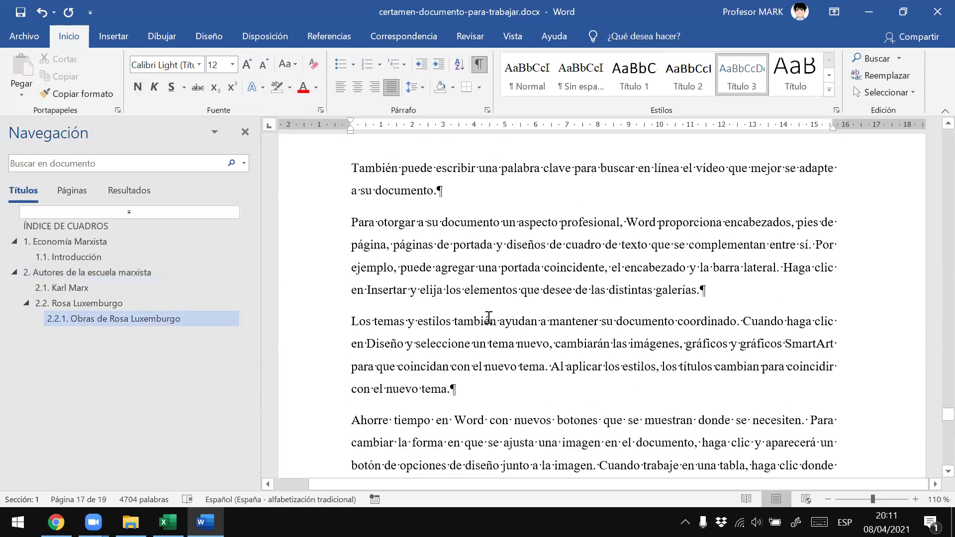
Delete the extra empty paragraph at the end of the document
key("alt+Tab")
key("alt+Tab")
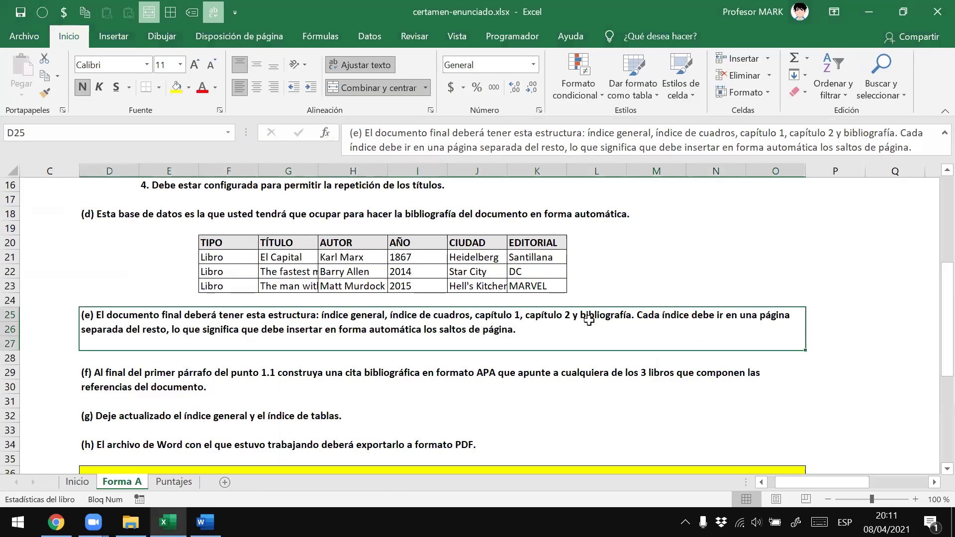
key("alt+Tab")
scroll(590, 321, "down", 1)
scroll(460, 356, "down", 1)
scroll(433, 331, "down", 1)
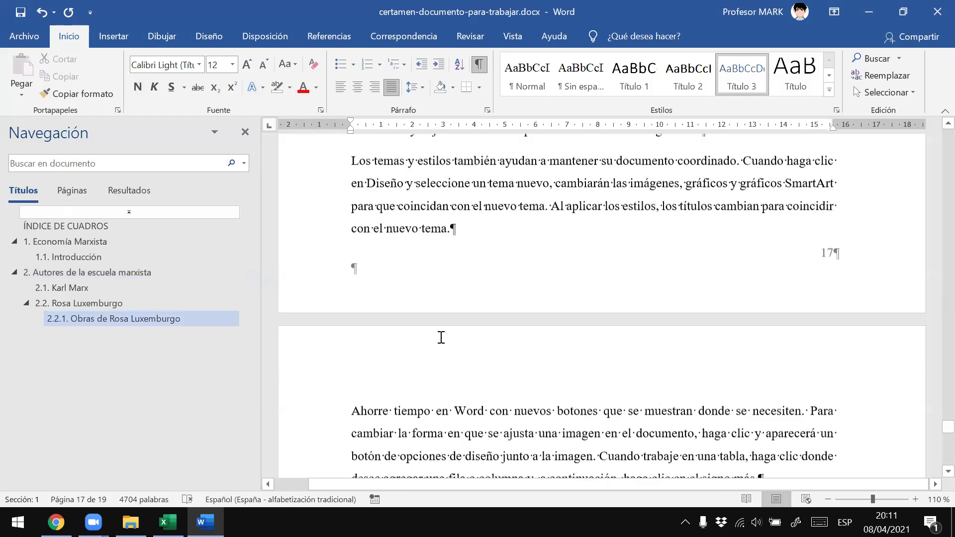
scroll(432, 313, "up", 1)
scroll(423, 310, "down", 5)
scroll(423, 311, "up", 5)
left_click(355, 404)
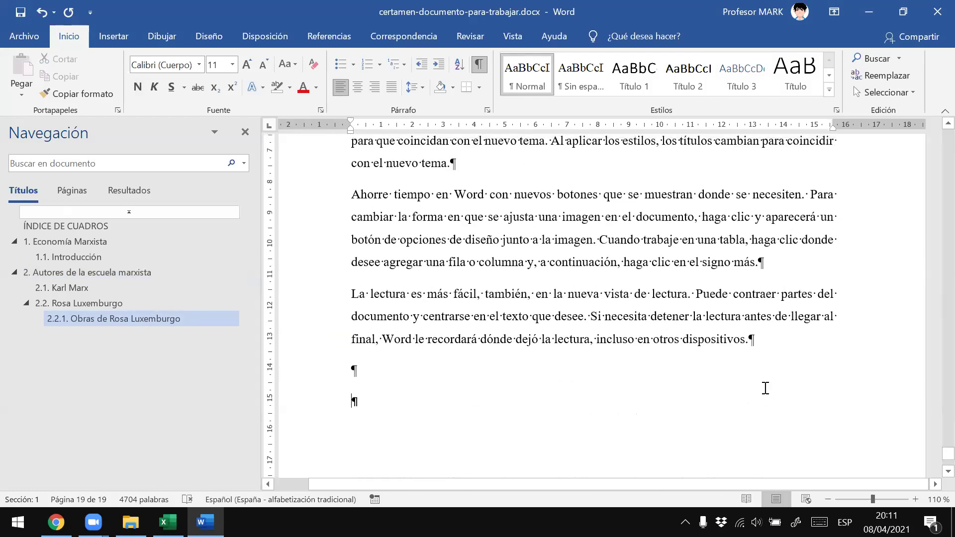
key("BackSpace")
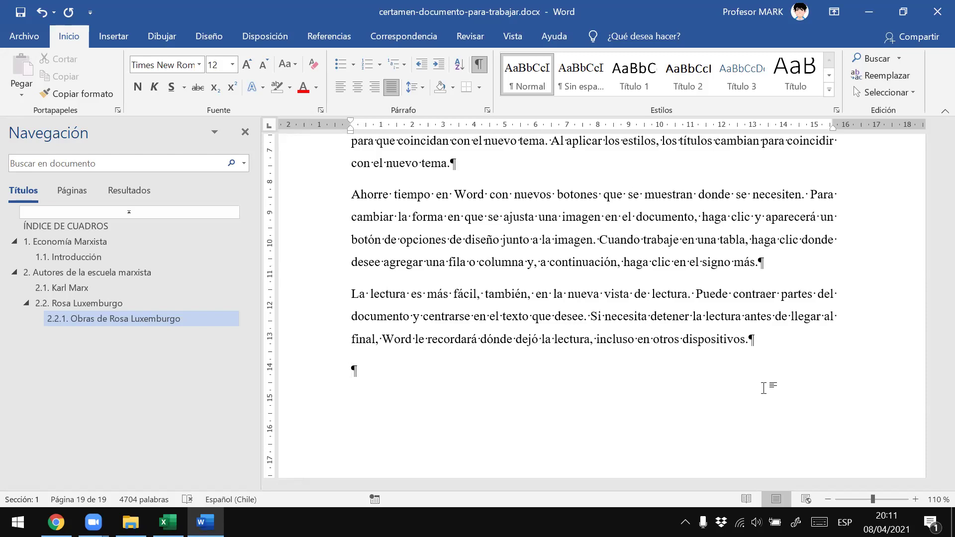
scroll(764, 388, "down", 3)
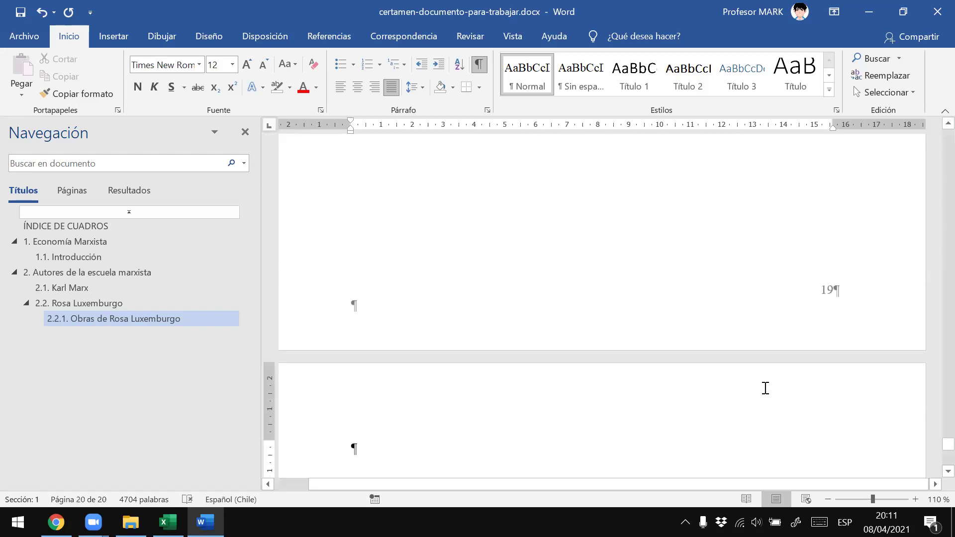
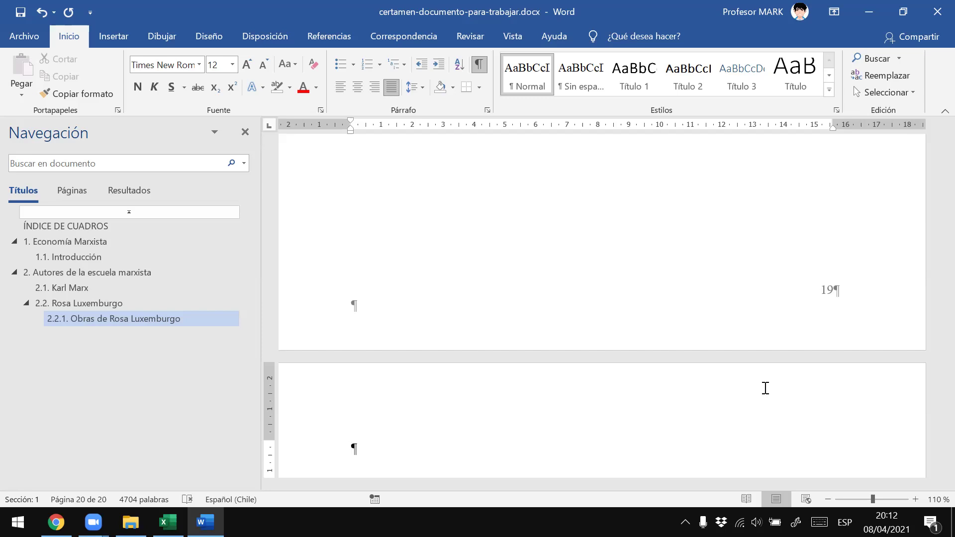
Insert the built-in Bibliografía layout listing the Allen, Marx and Murdock sources at the document's end
left_click(332, 36)
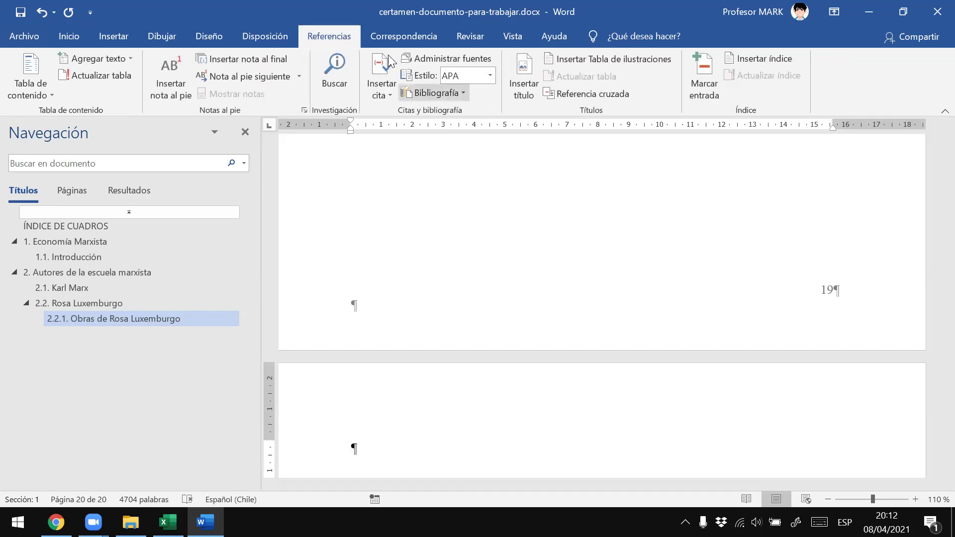
left_click(434, 93)
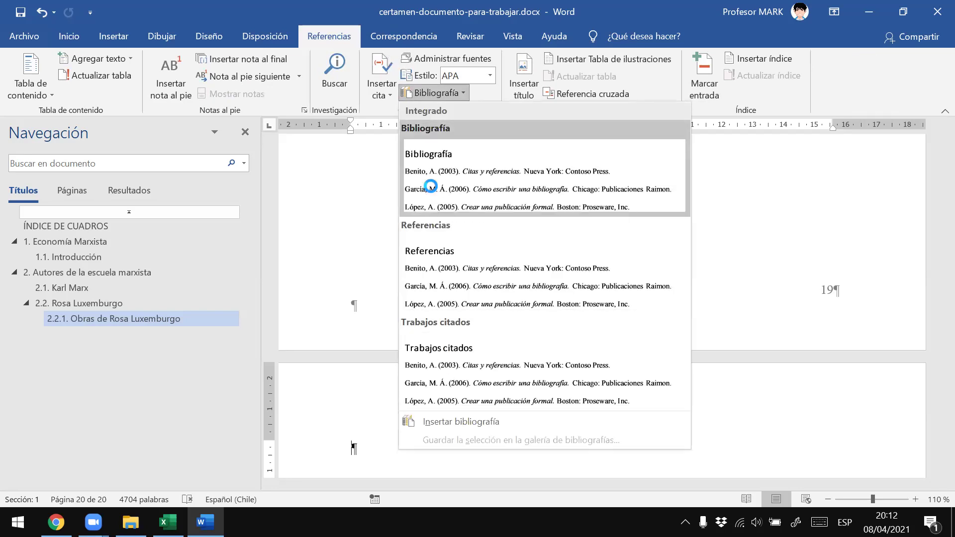
left_click(431, 189)
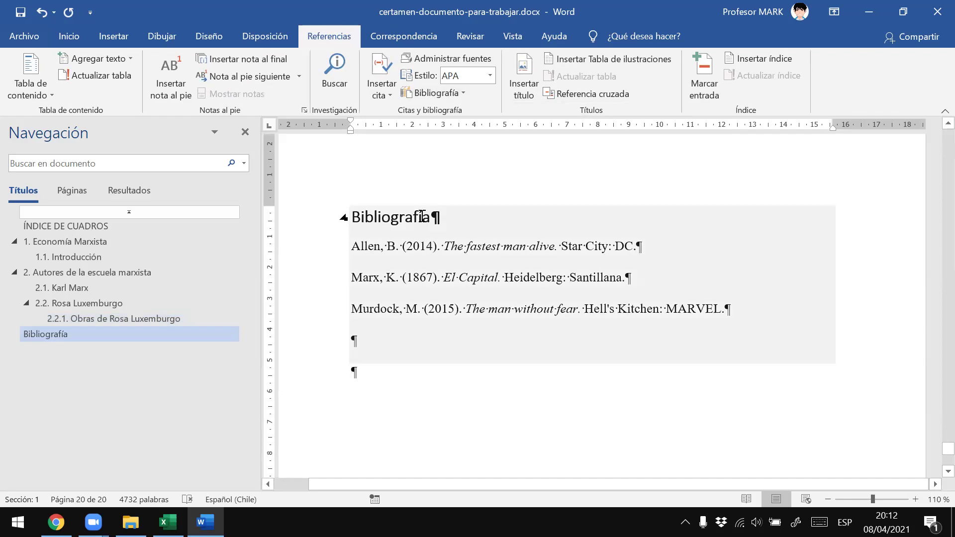
Change the Bibliografía heading to BIBLIOGRAFÍA with MAYÚSCULAS, then go to 1. Economía Marxista
mouse_move(391, 217)
double_click(422, 216)
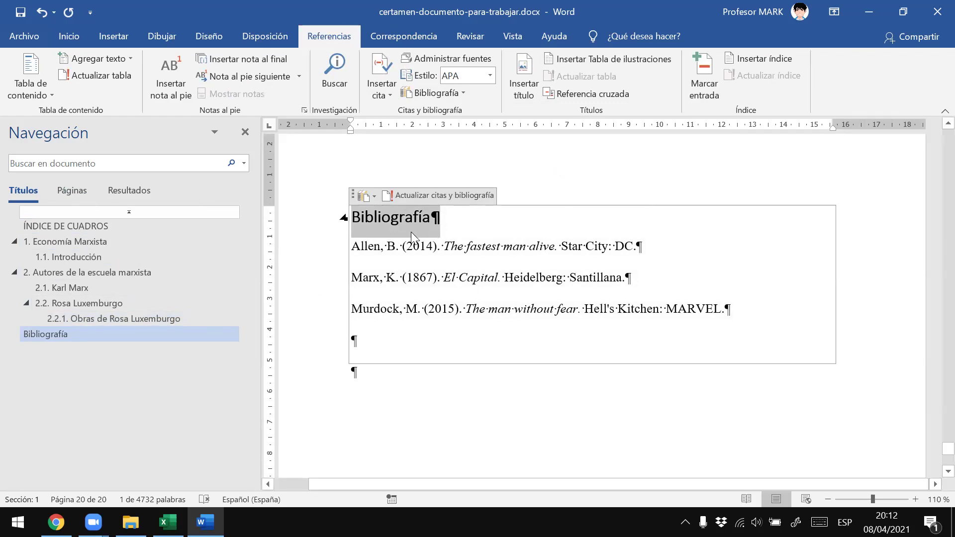
double_click(403, 217)
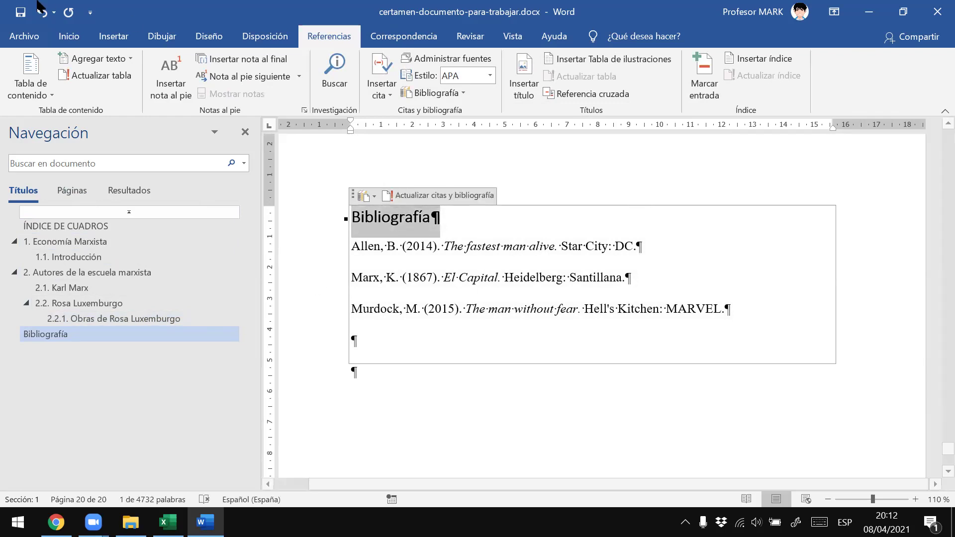
left_click(68, 39)
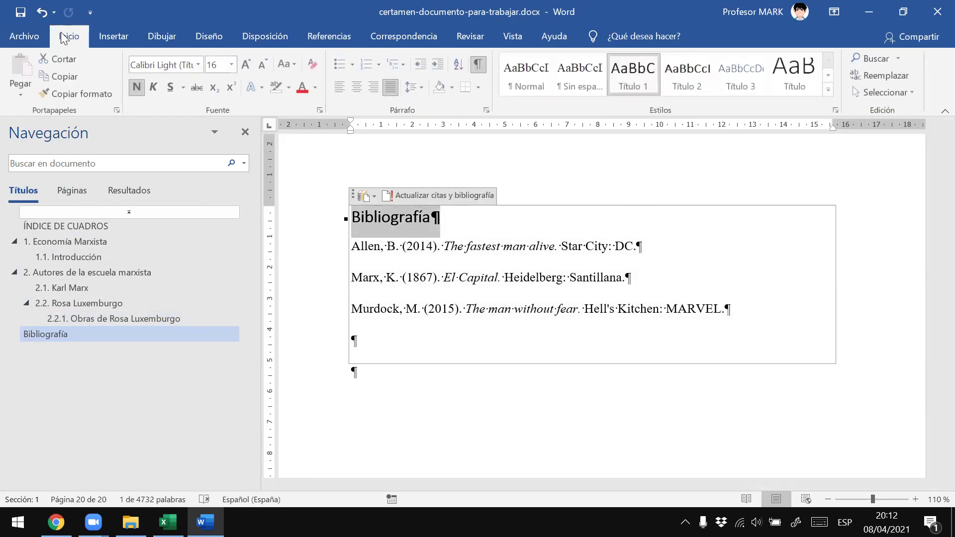
left_click(275, 64)
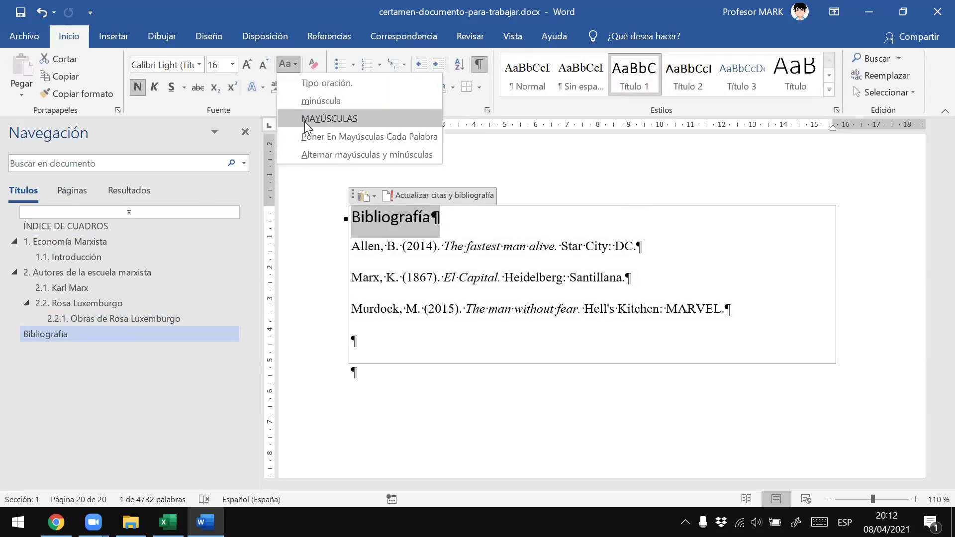
left_click(304, 121)
left_click(489, 340)
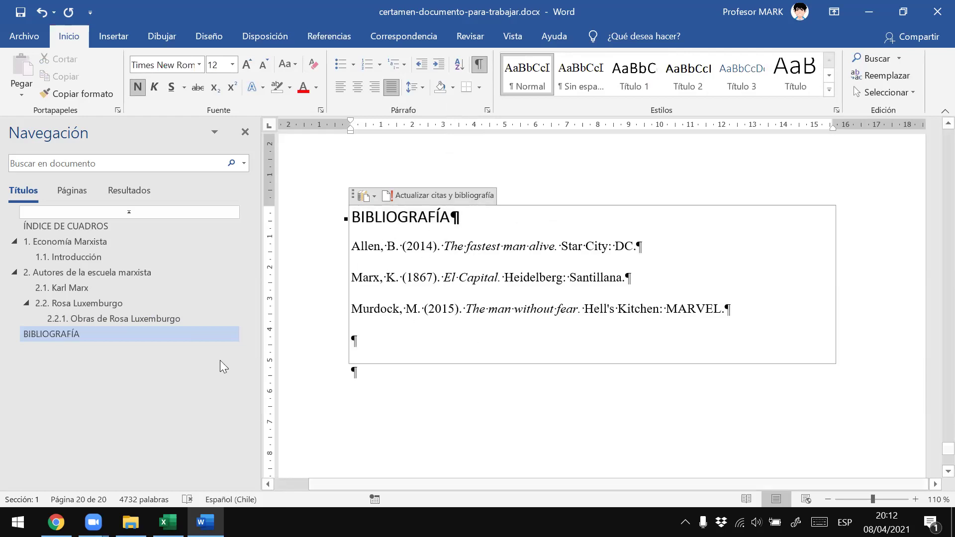
left_click(44, 241)
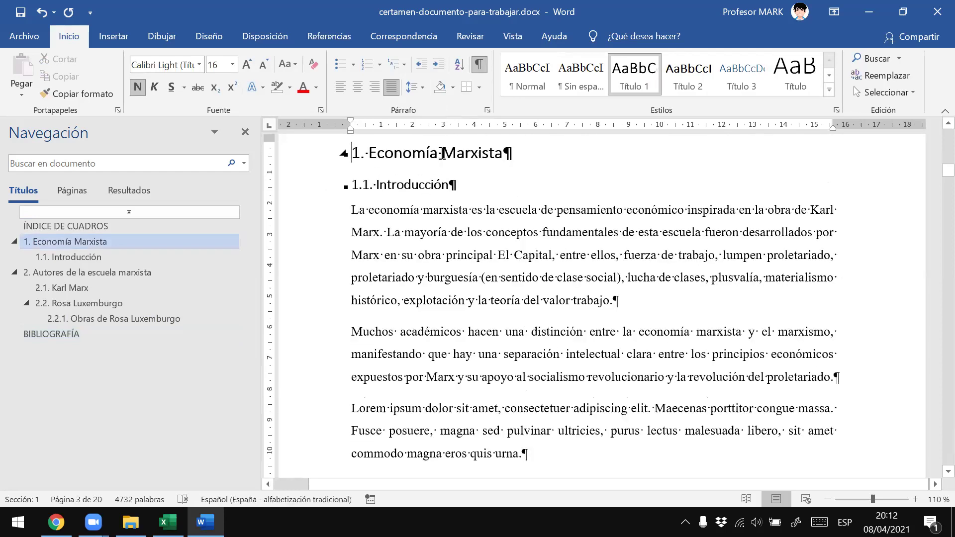
Change the chapter 1 heading to 1. ECONOMÍA MARXISTA in capitals
left_click_drag(354, 153, 512, 153)
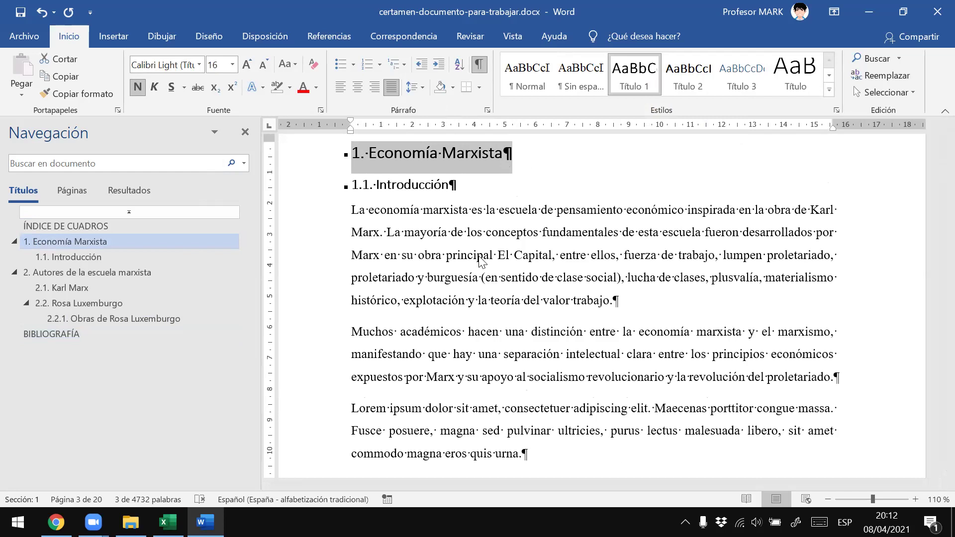
left_click(292, 68)
left_click(304, 118)
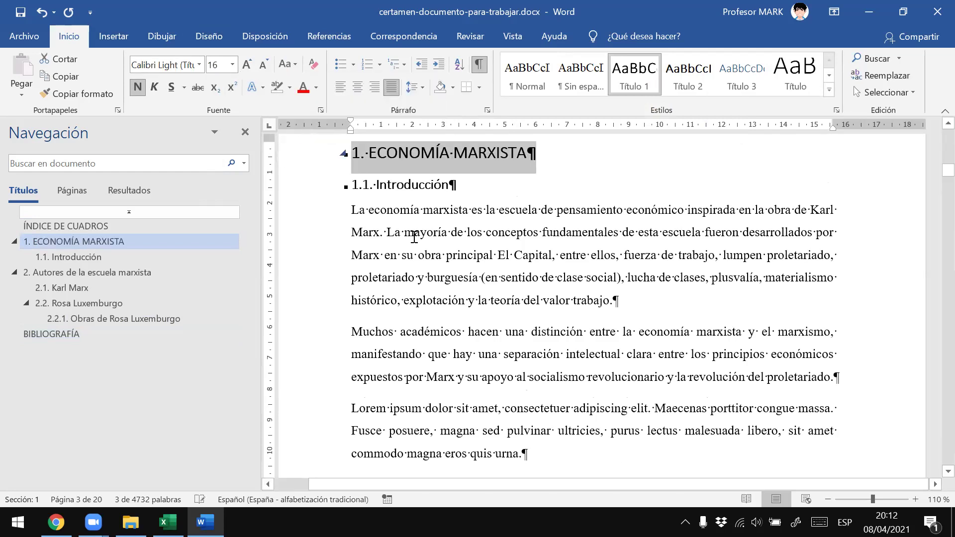
left_click(426, 265)
Capitalise the chapter 2 heading to 2. AUTORES DE LA ESCUELA MARXISTA
left_click(34, 274)
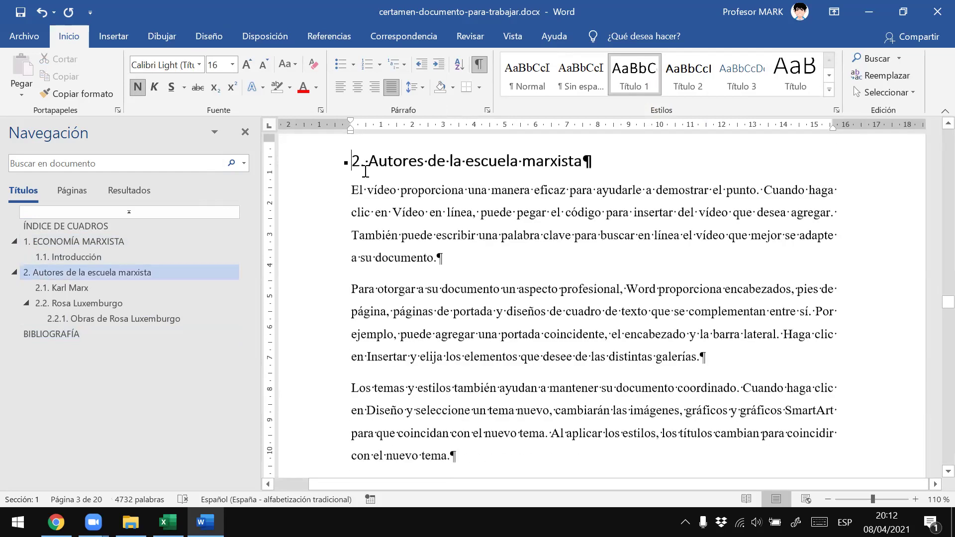
triple_click(565, 154)
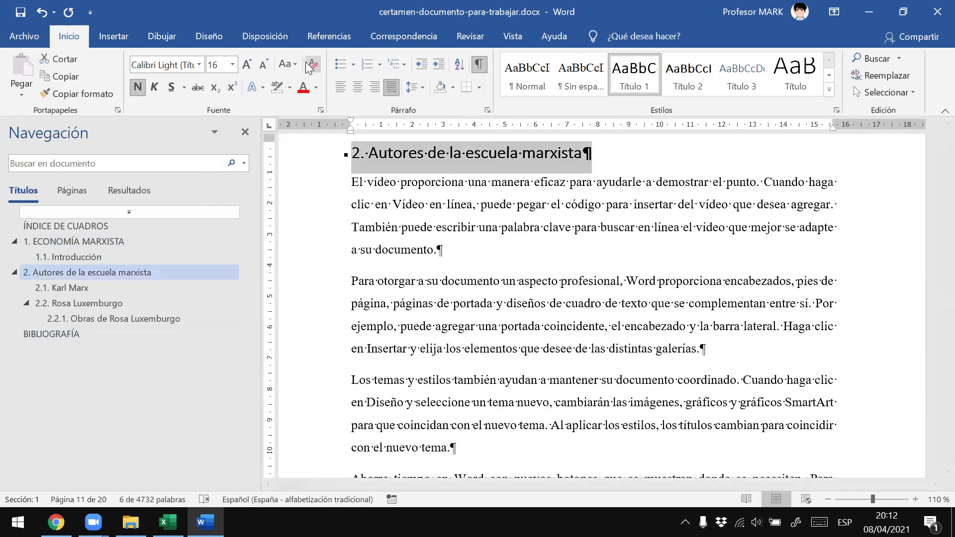
left_click(285, 65)
left_click(309, 118)
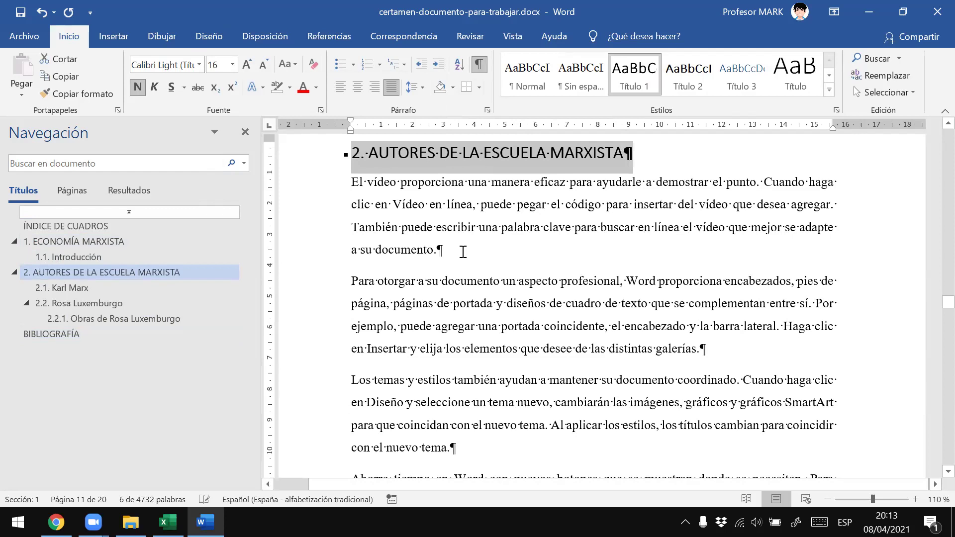
left_click(462, 252)
Review the bibliography, 2.2. Rosa Luxemburgo and chapter 1 sections, ending at the index pages
left_click(50, 334)
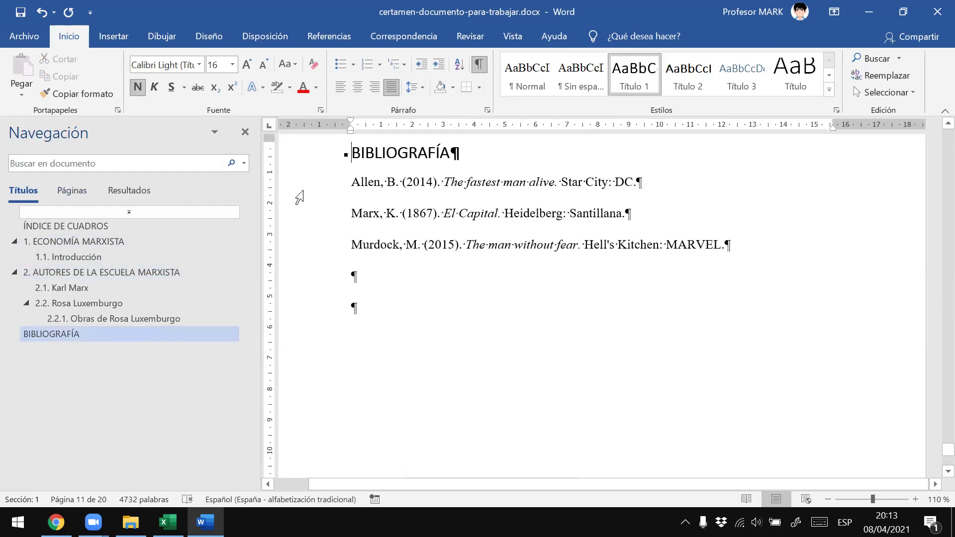
left_click(547, 200)
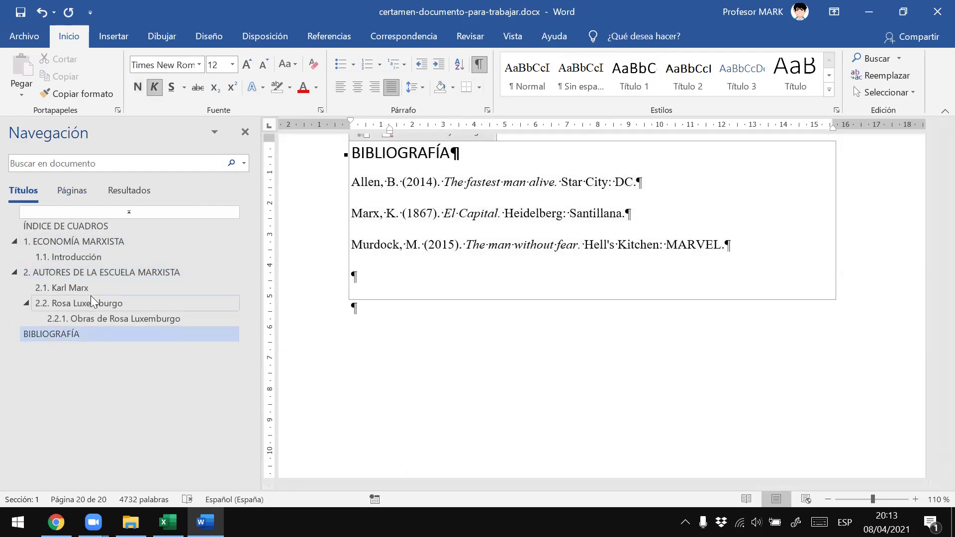
left_click(91, 298)
left_click(99, 237)
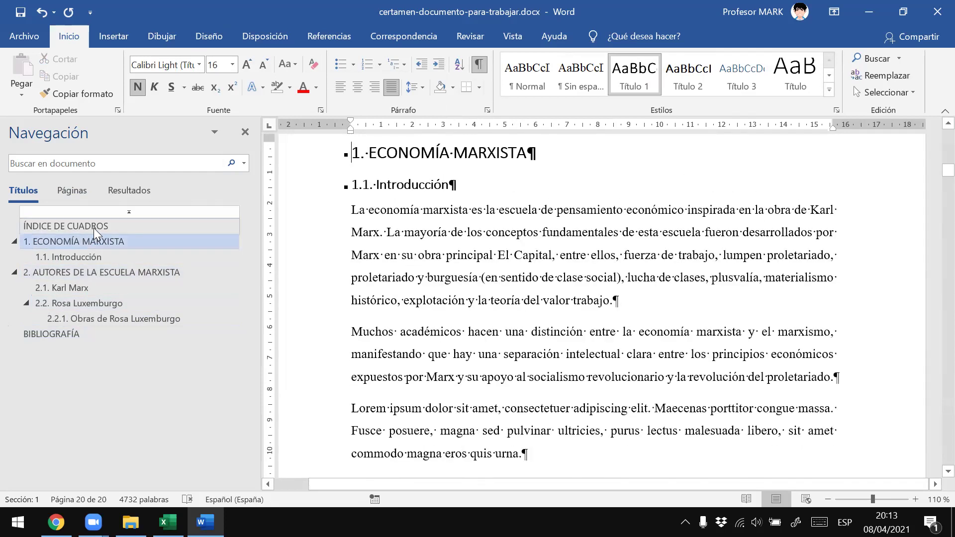
left_click(94, 227)
scroll(559, 258, "up", 5)
Recolour the ÍNDICE heading from blue to black (Automático), then bring up the Excel instructions
scroll(564, 252, "up", 3)
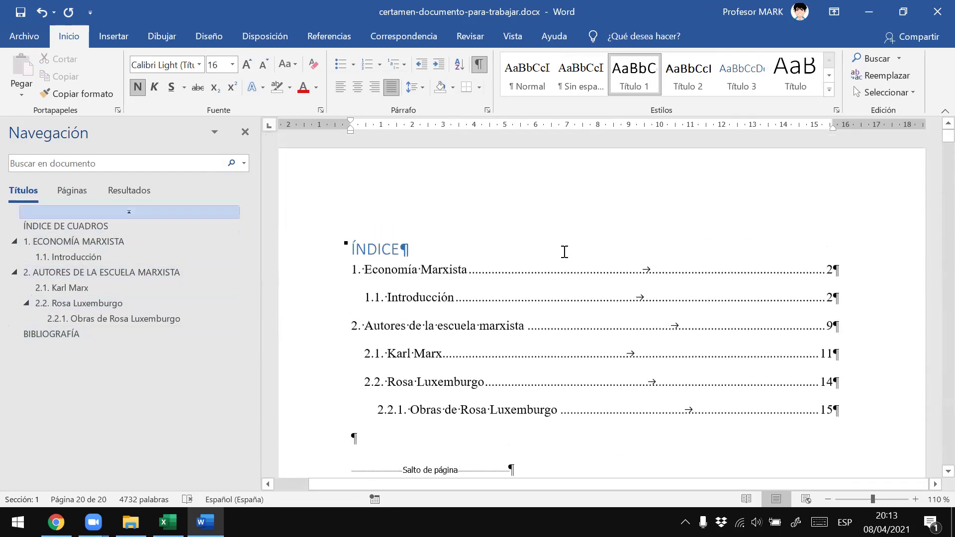
double_click(370, 241)
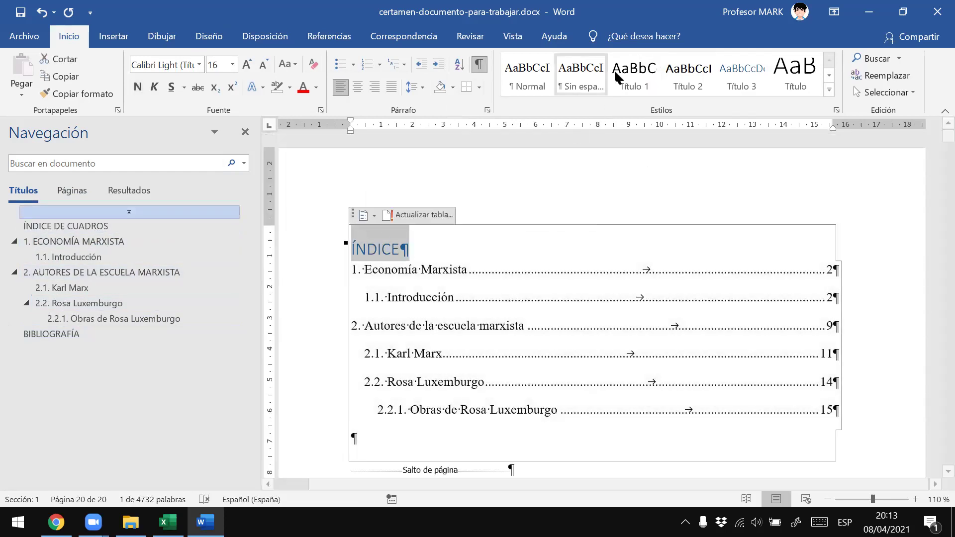
left_click(441, 323)
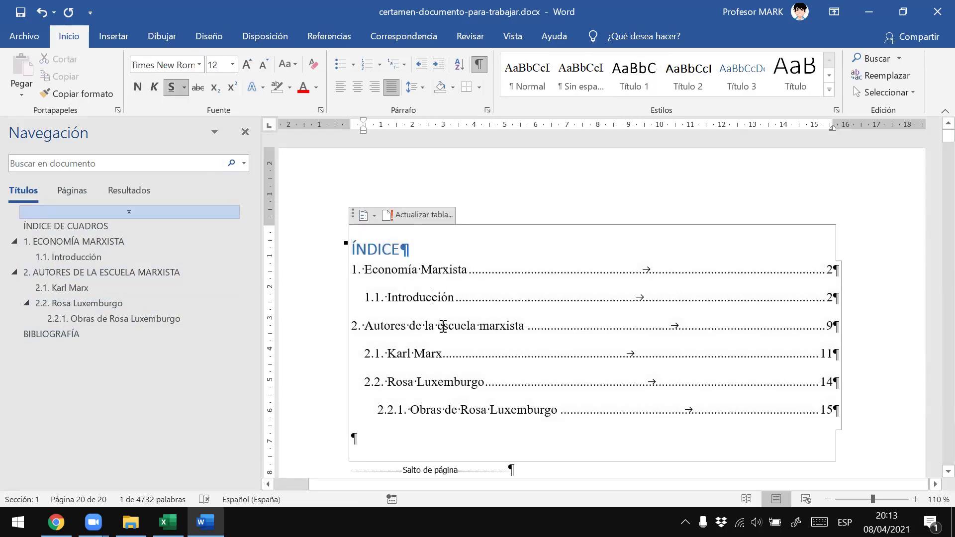
left_click(380, 254)
double_click(380, 254)
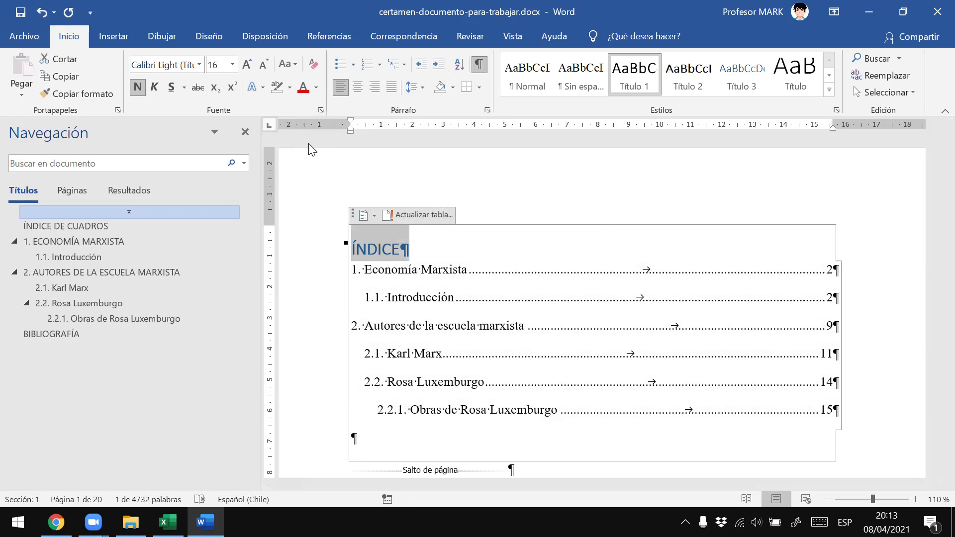
left_click(316, 89)
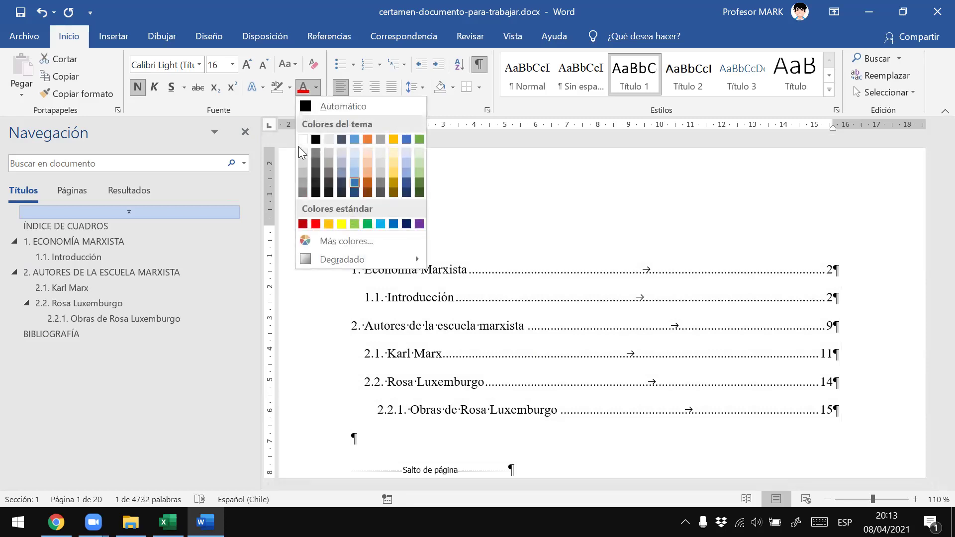
left_click(319, 141)
left_click(412, 296)
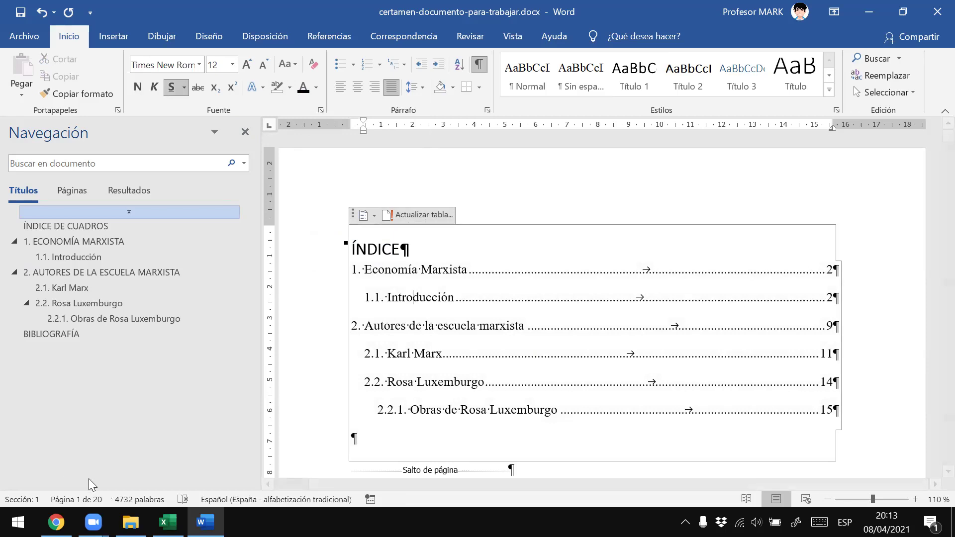
left_click(168, 522)
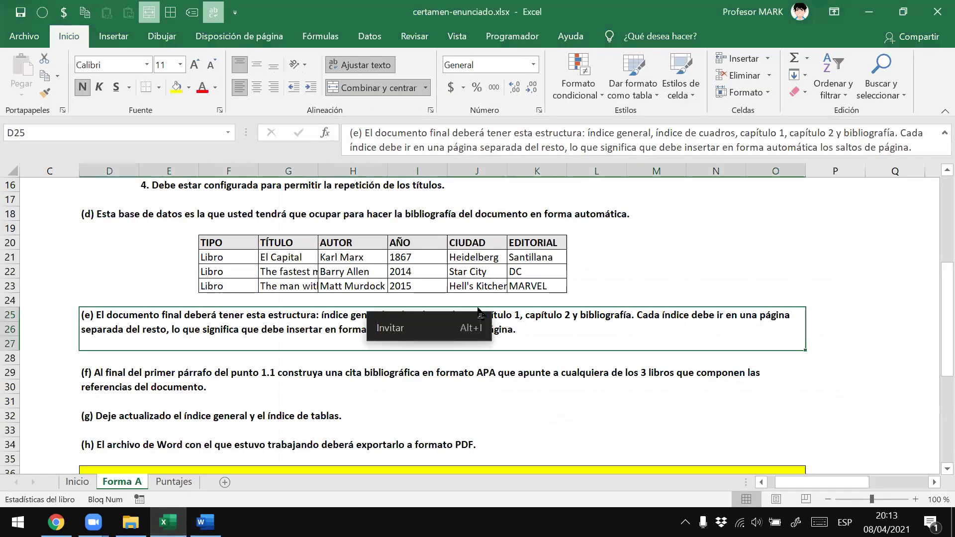
Read instruction (f) in cell D29 of certamen-enunciado.xlsx, then return to Word
scroll(342, 269, "down", 1)
scroll(341, 269, "down", 1)
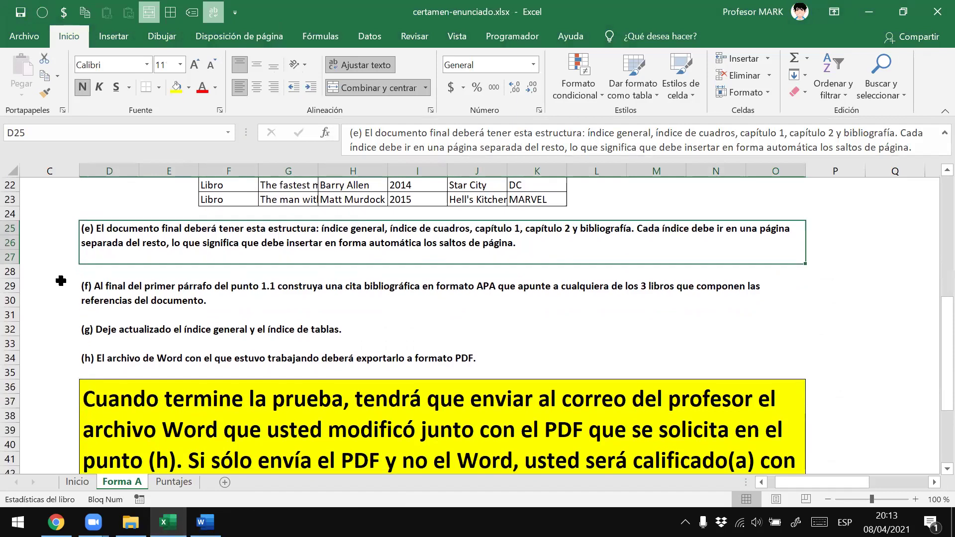
left_click(129, 291)
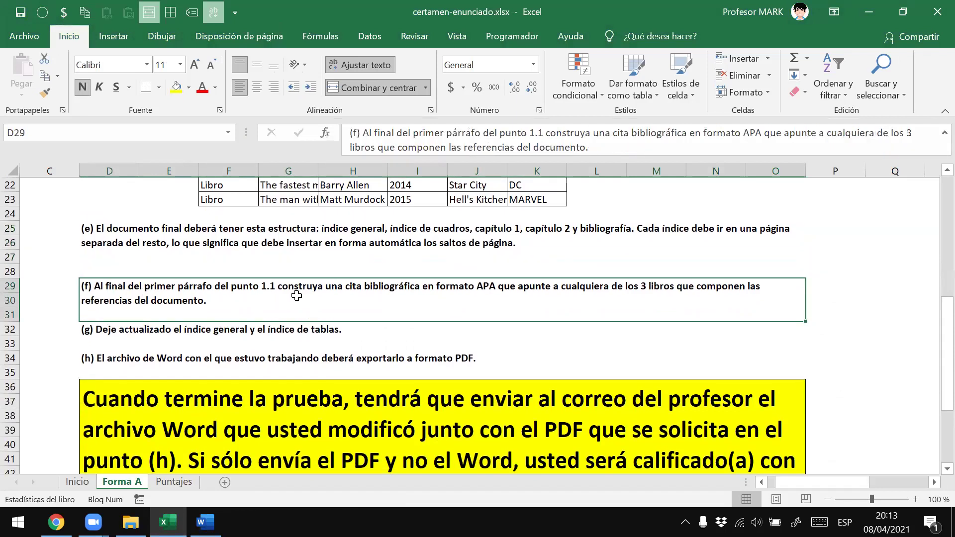
left_click(206, 523)
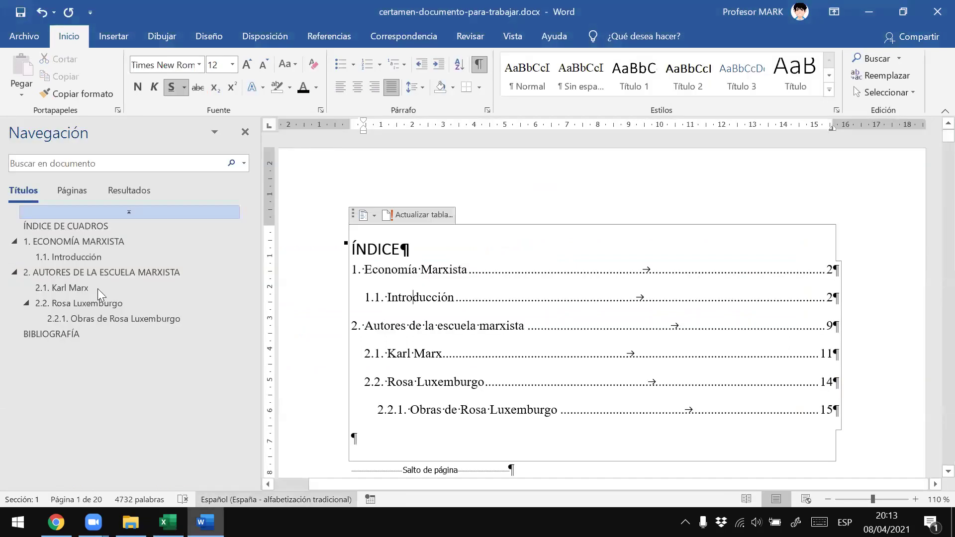
Go to 1.1. Introducción, hide the formatting marks, and check task (f) in Excel
left_click(49, 256)
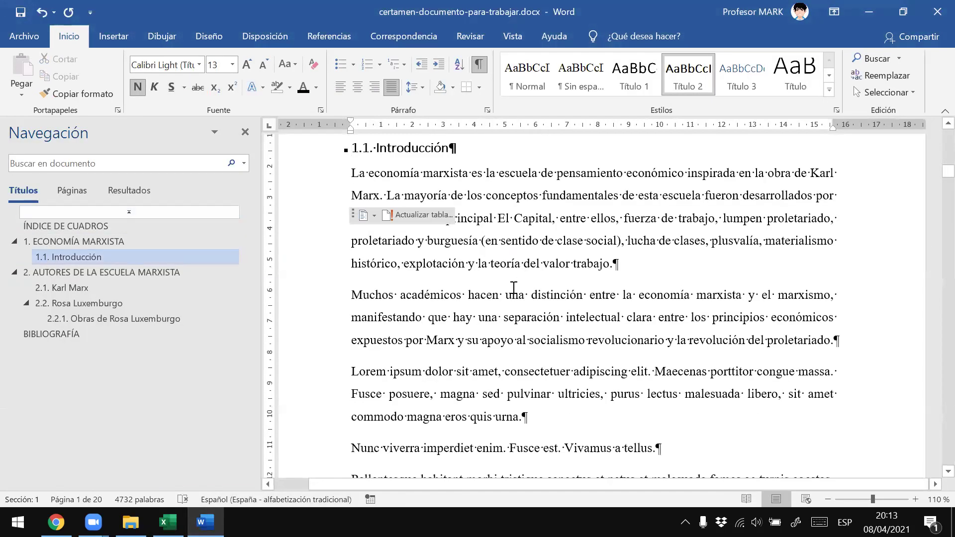
left_click(723, 242)
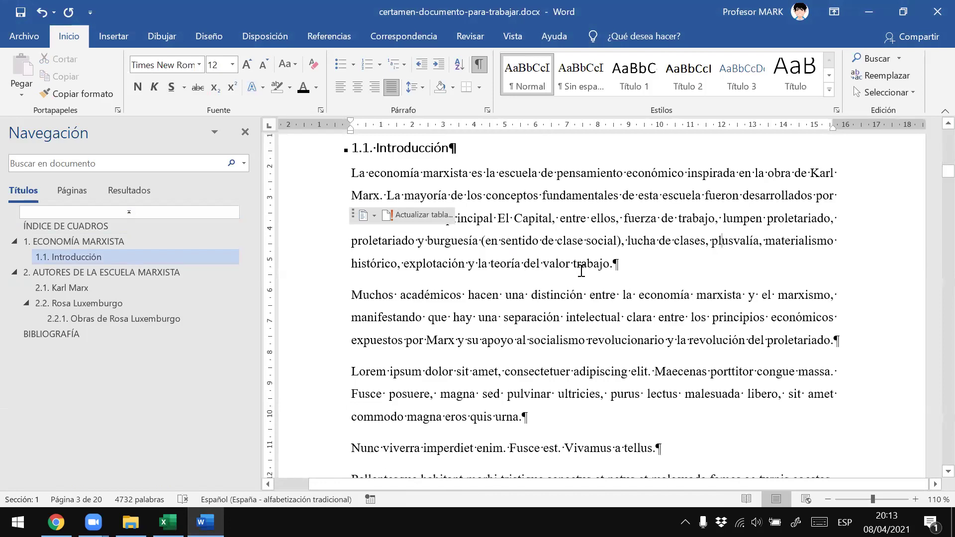
left_click(400, 214)
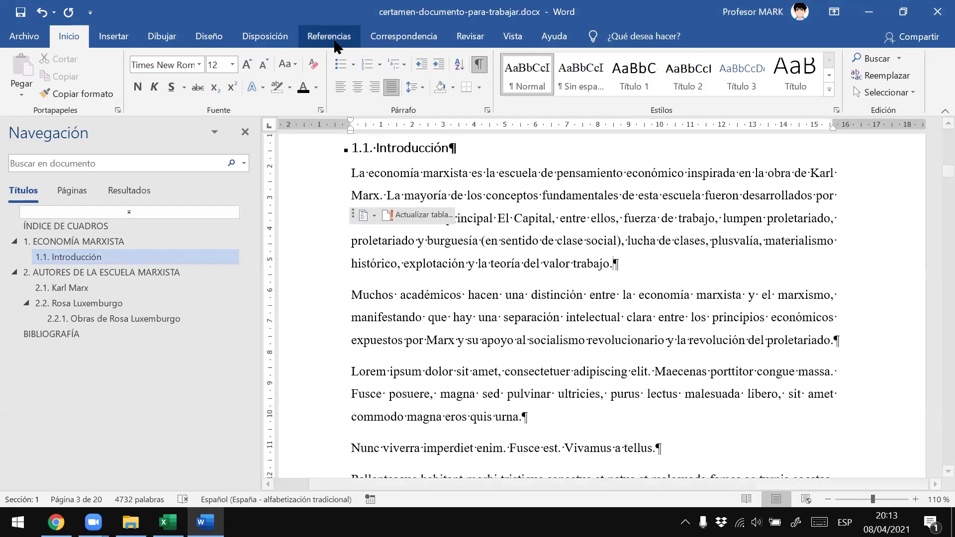
left_click(481, 69)
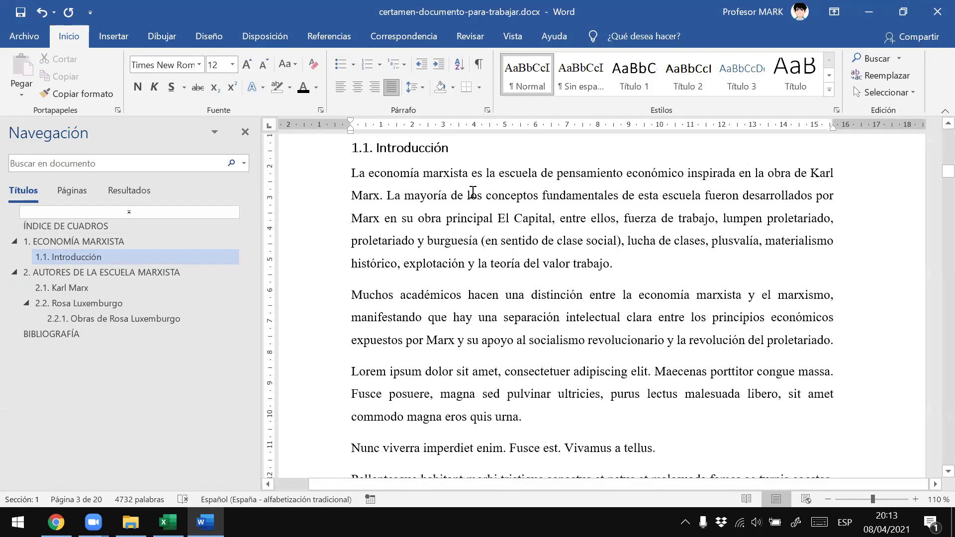
key("alt+Tab")
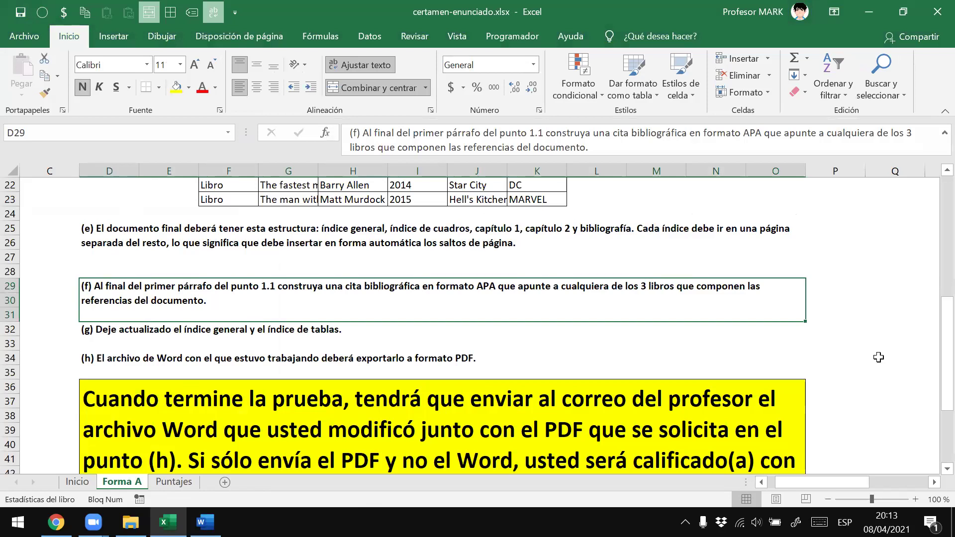
key("alt+Tab")
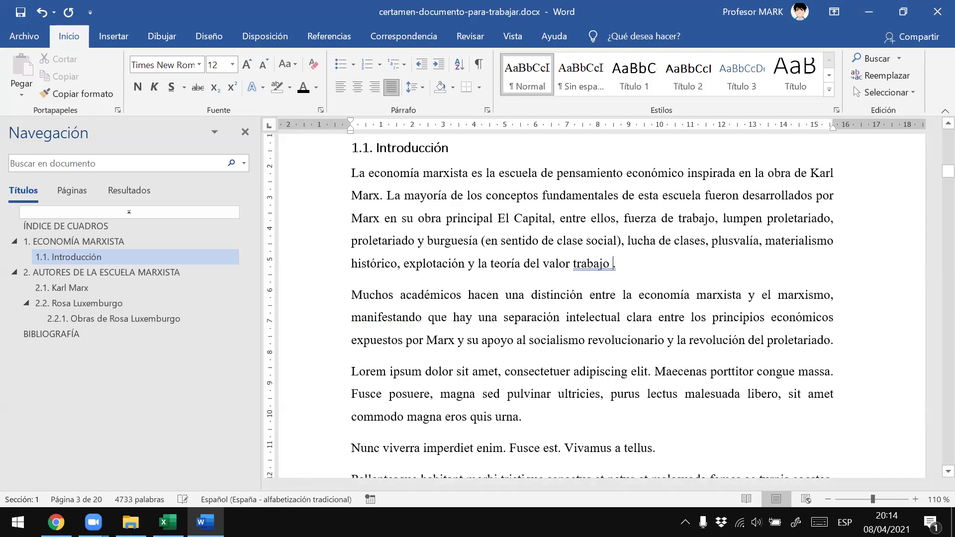
Insert the APA citation (Allen, 2014) after "la teoría del valor trabajo"
left_click(321, 38)
left_click(377, 92)
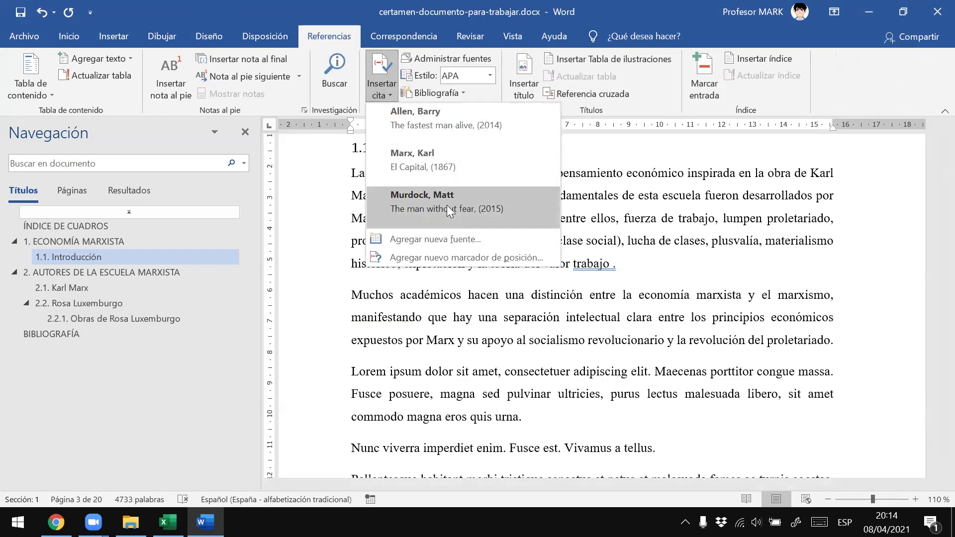
left_click(453, 133)
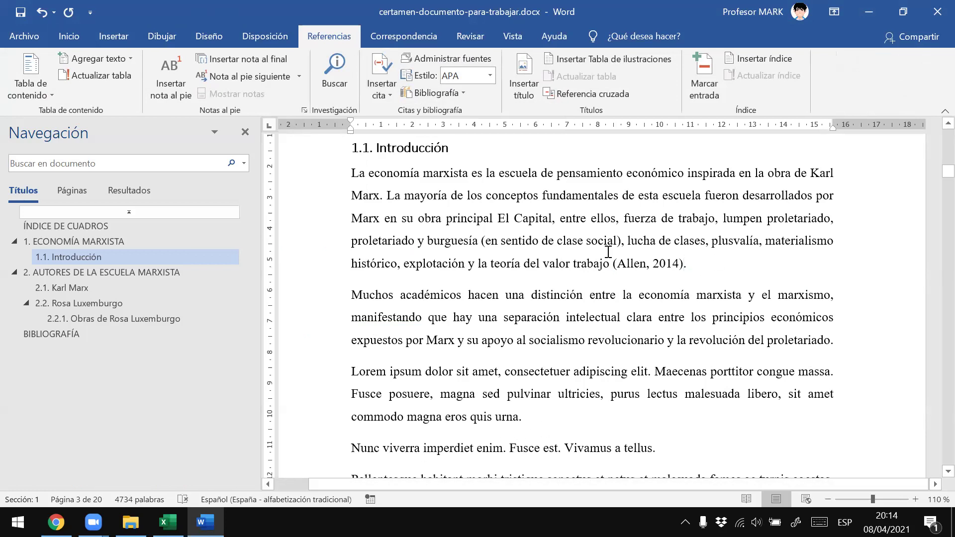
left_click(383, 90)
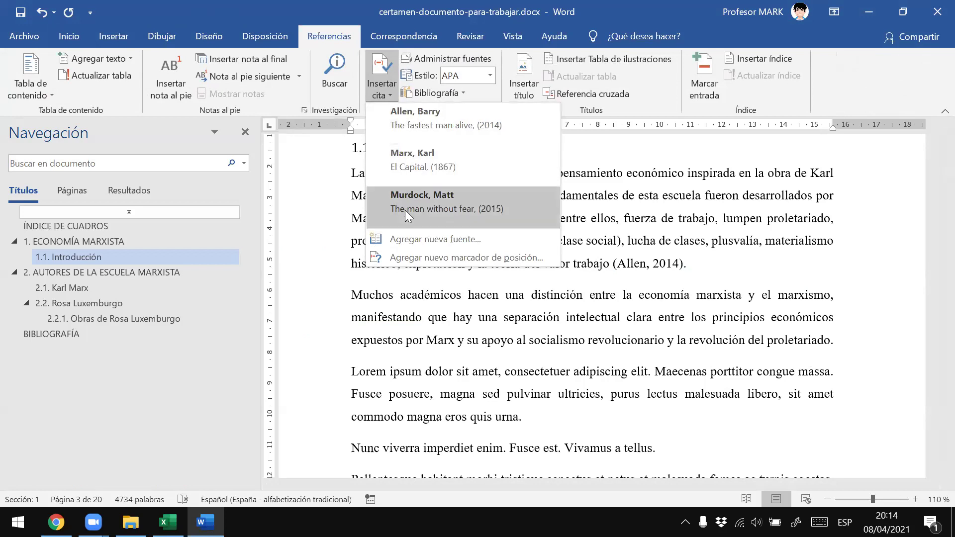
left_click(659, 301)
key("alt+Tab")
key("alt+Tab")
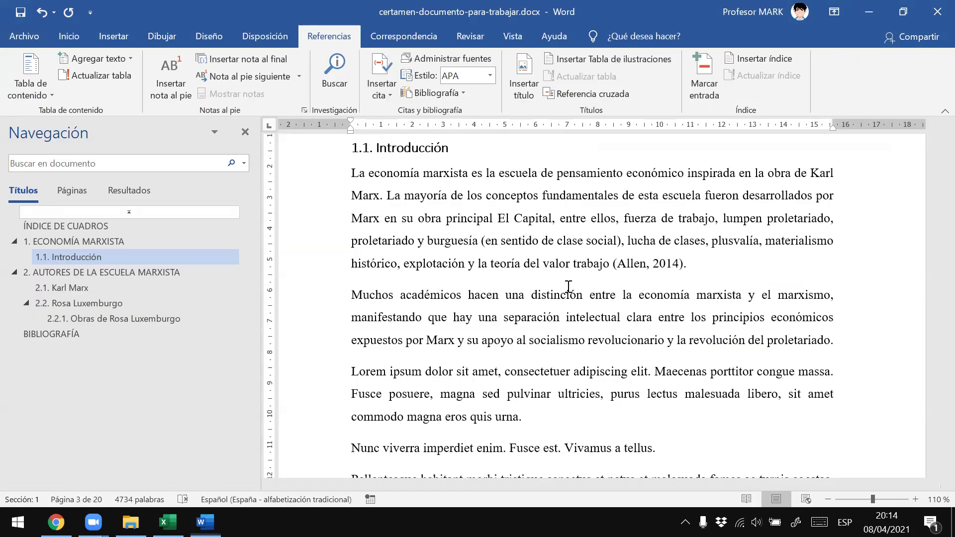
key("alt+Tab")
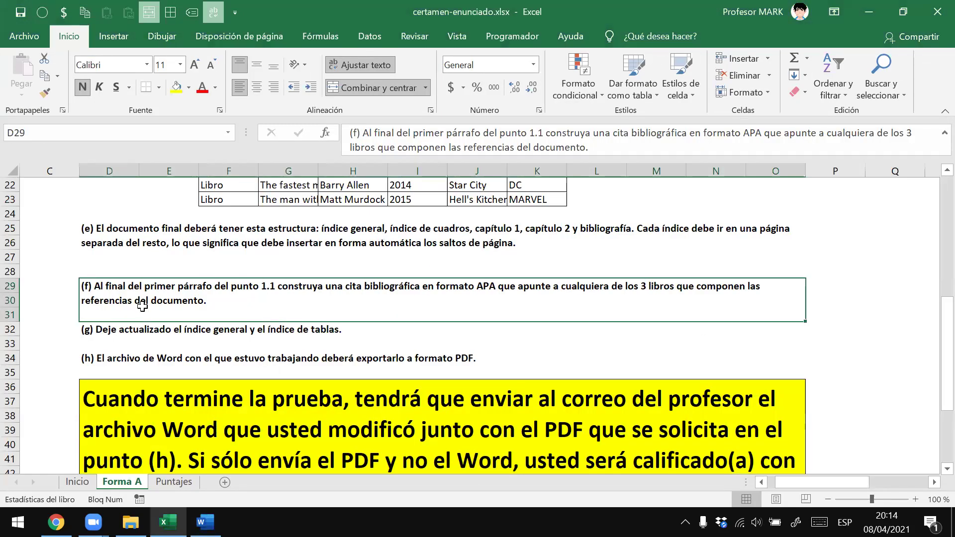
Read task (g) in cell D32 about keeping both indexes updated, then return to Word
left_click(133, 327)
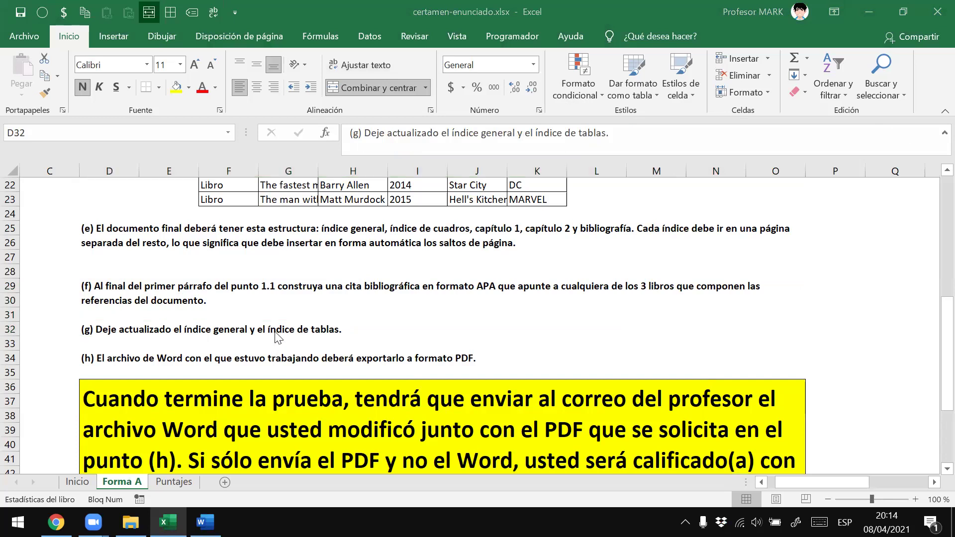
key("alt+Tab")
key("alt+Tab")
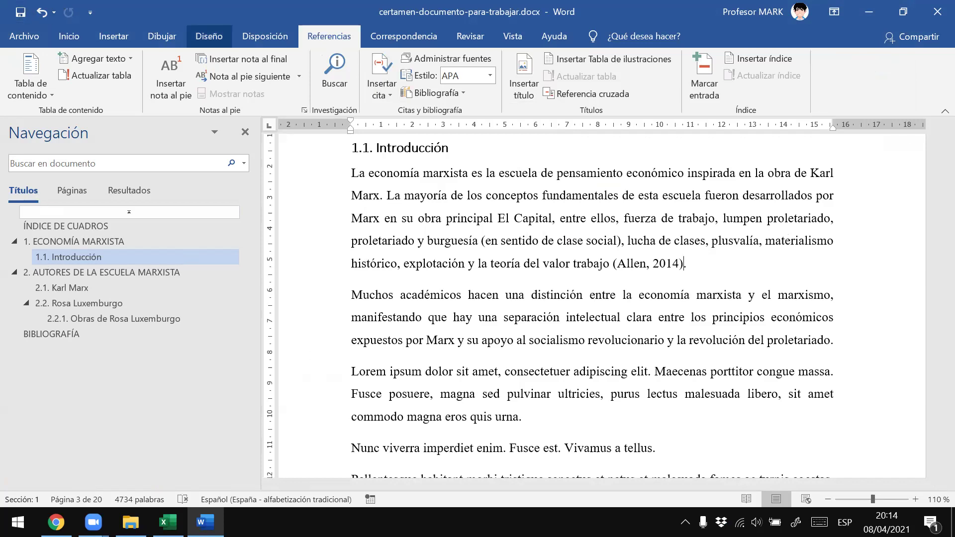
Update the table of contents with Actualizar tabla > Actualizar toda la tabla
scroll(662, 336, "up", 3)
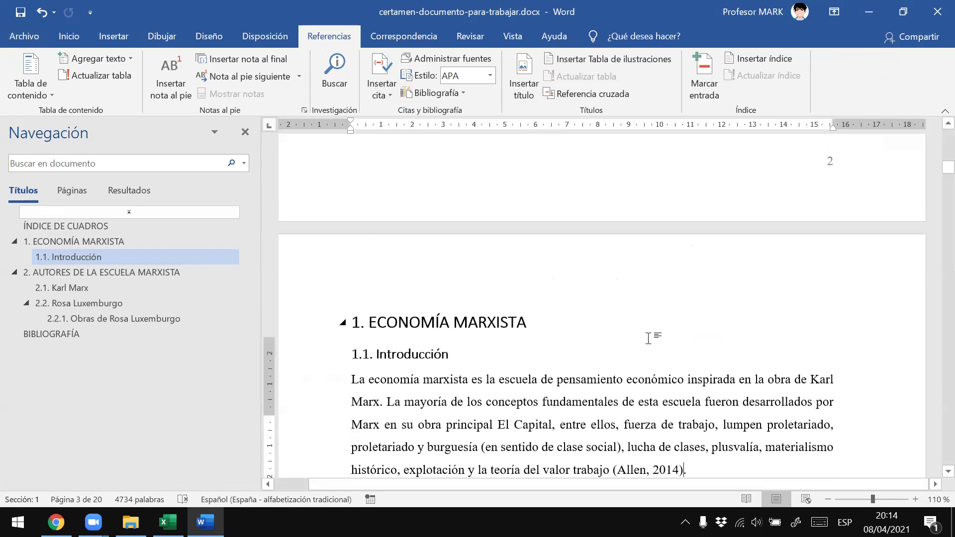
scroll(647, 339, "up", 4)
scroll(642, 334, "up", 5)
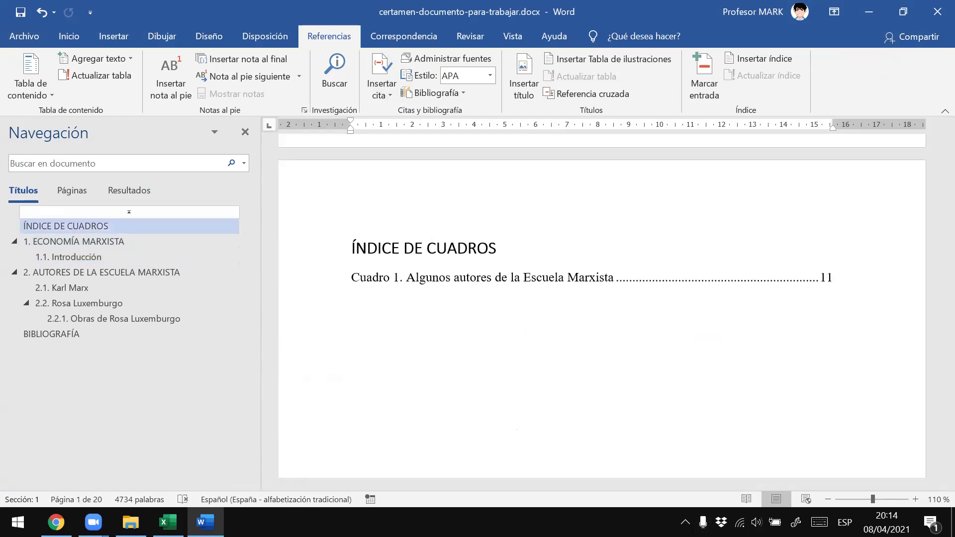
mouse_move(423, 248)
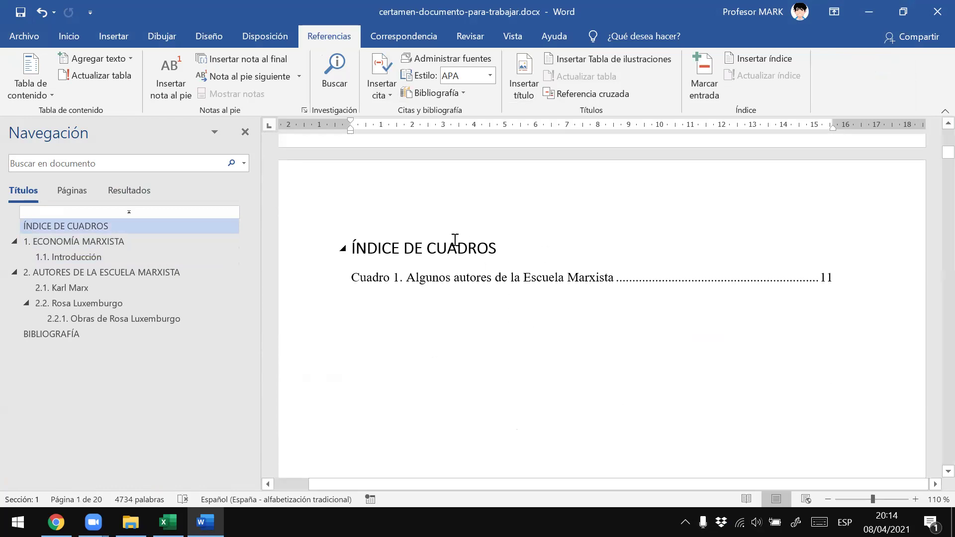
left_click(440, 274)
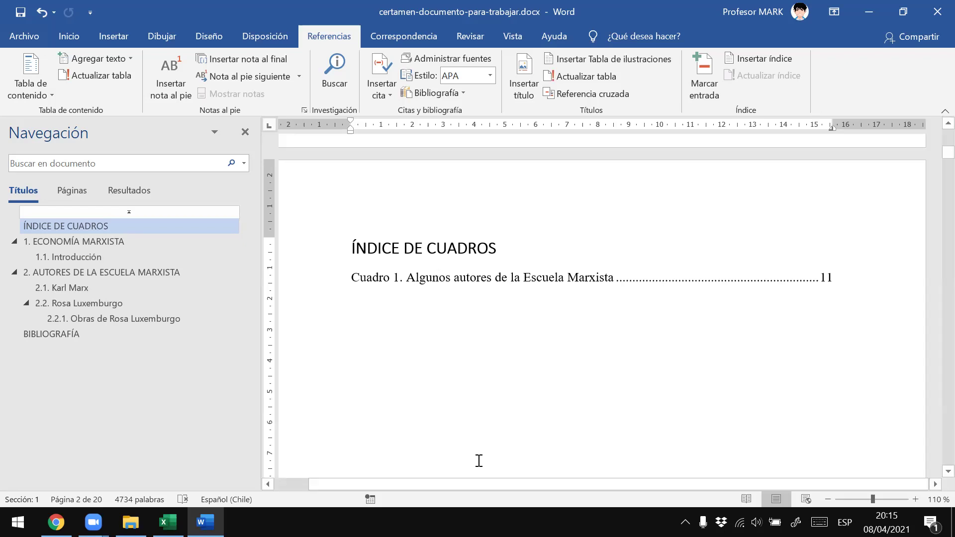
scroll(626, 272, "up", 3)
scroll(616, 368, "up", 5)
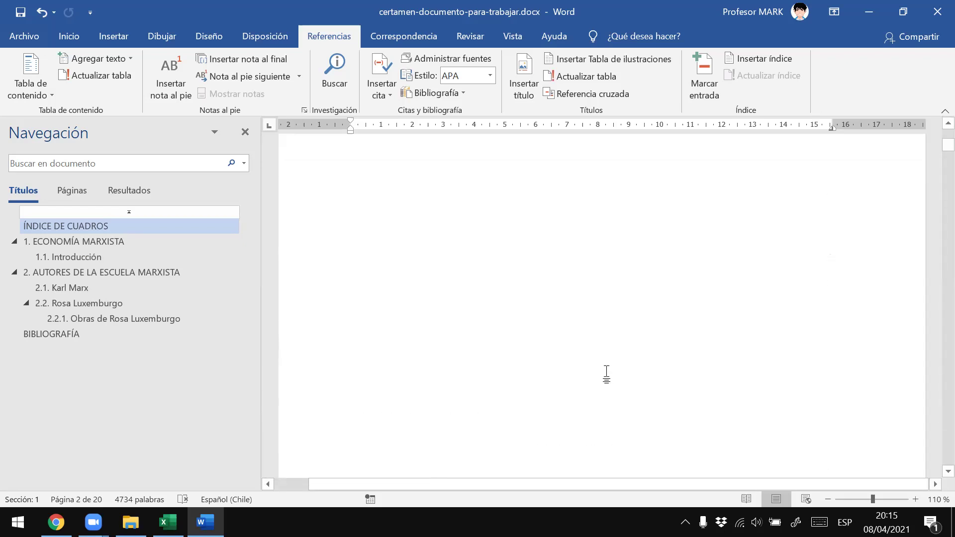
scroll(605, 375, "up", 3)
scroll(595, 373, "up", 1)
scroll(597, 368, "up", 1)
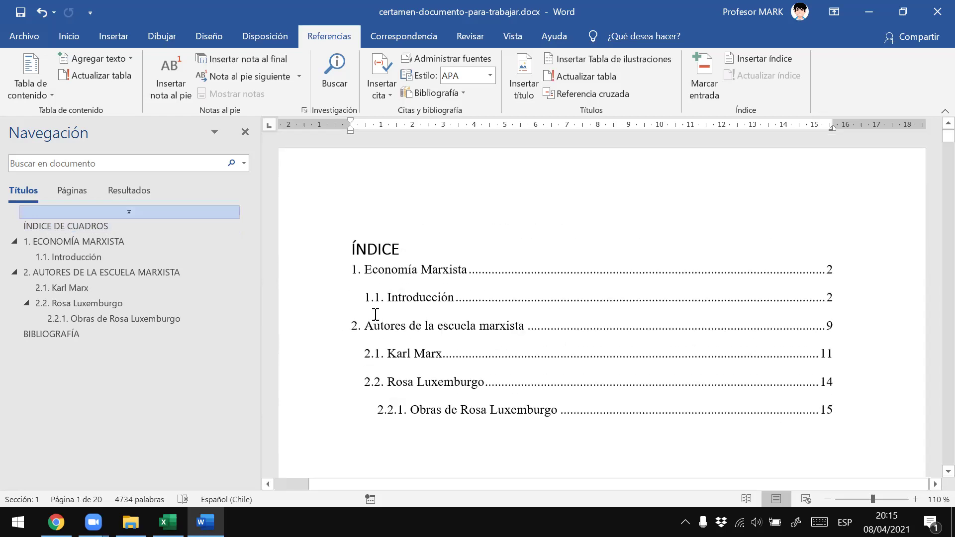
left_click(501, 310)
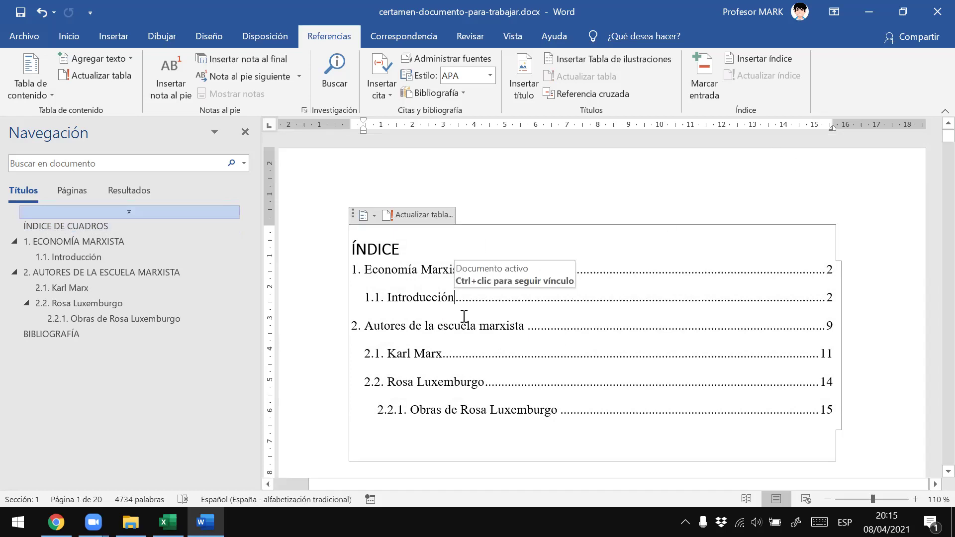
left_click(414, 239)
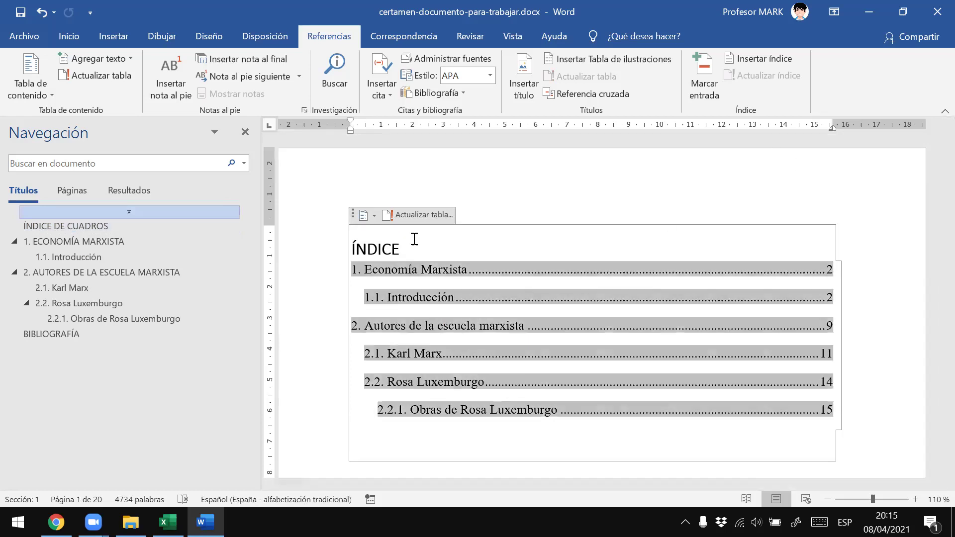
left_click(412, 269)
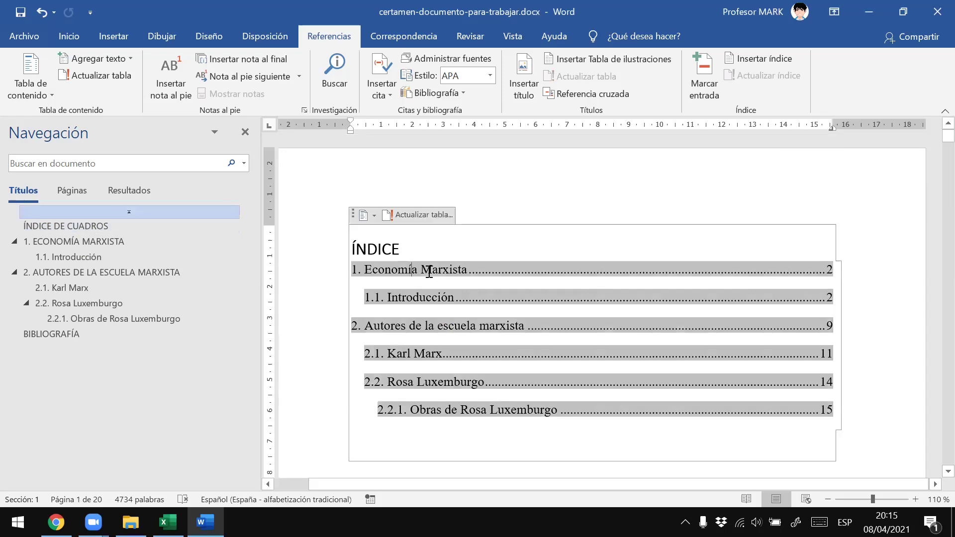
left_click(398, 220)
left_click(398, 222)
left_click(464, 252)
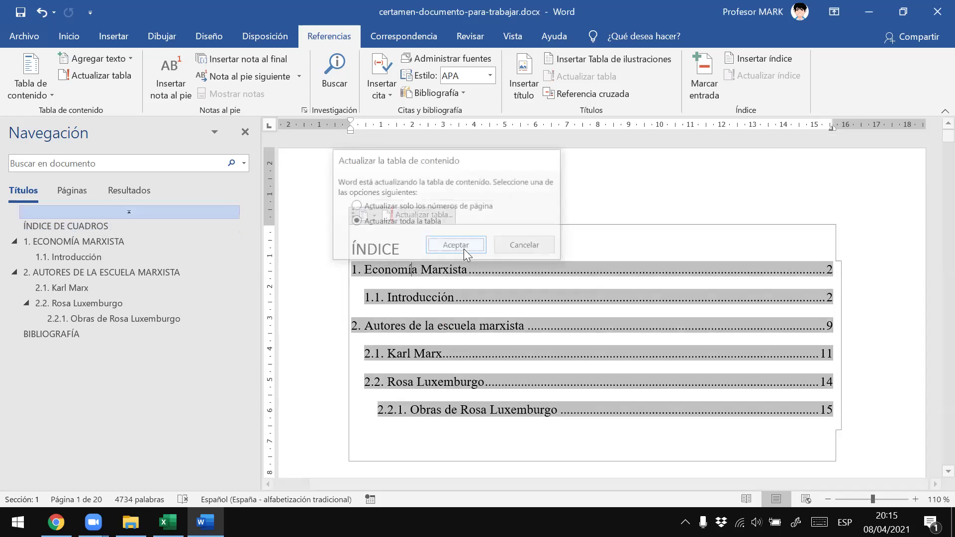
Compare old and updated contents via undo/redo, keep the update, and go to ÍNDICE DE CUADROS
scroll(463, 333, "down", 2)
scroll(463, 332, "down", 1)
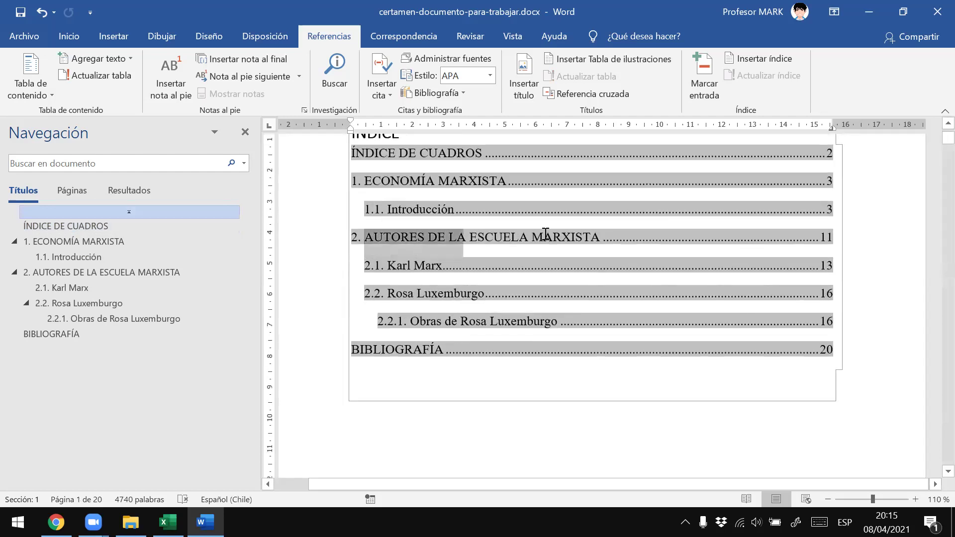
left_click_drag(546, 234, 598, 237)
key("ctrl+z")
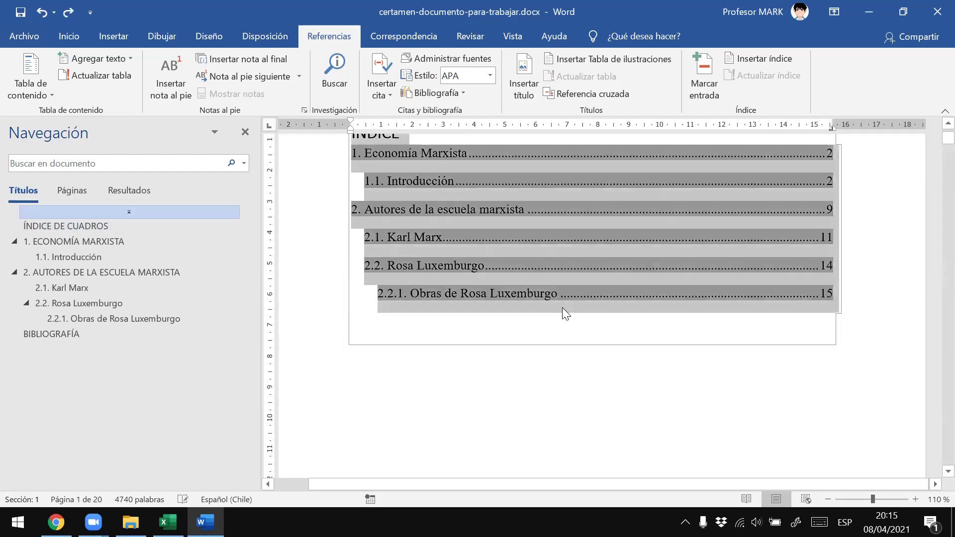
scroll(547, 319, "up", 2)
key("ctrl+y")
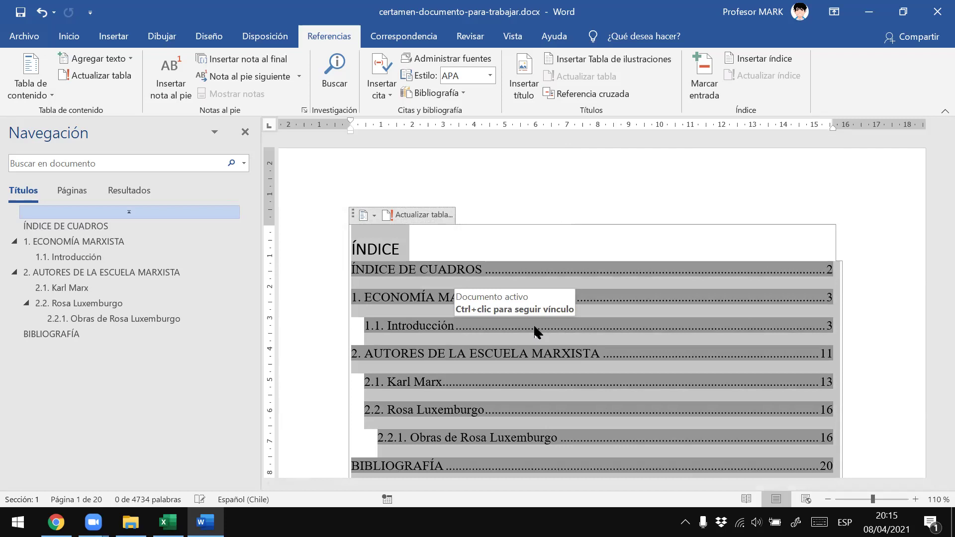
key("ctrl+z")
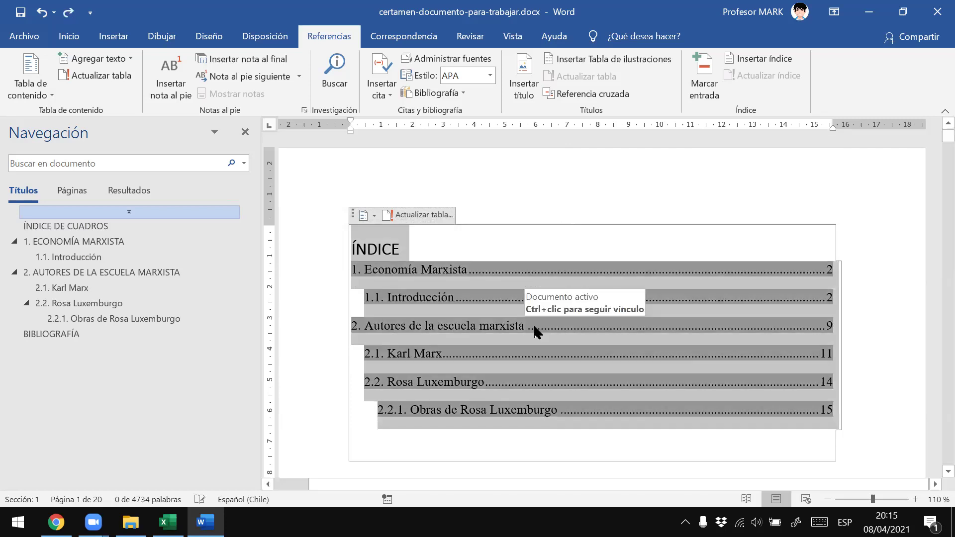
key("ctrl+y")
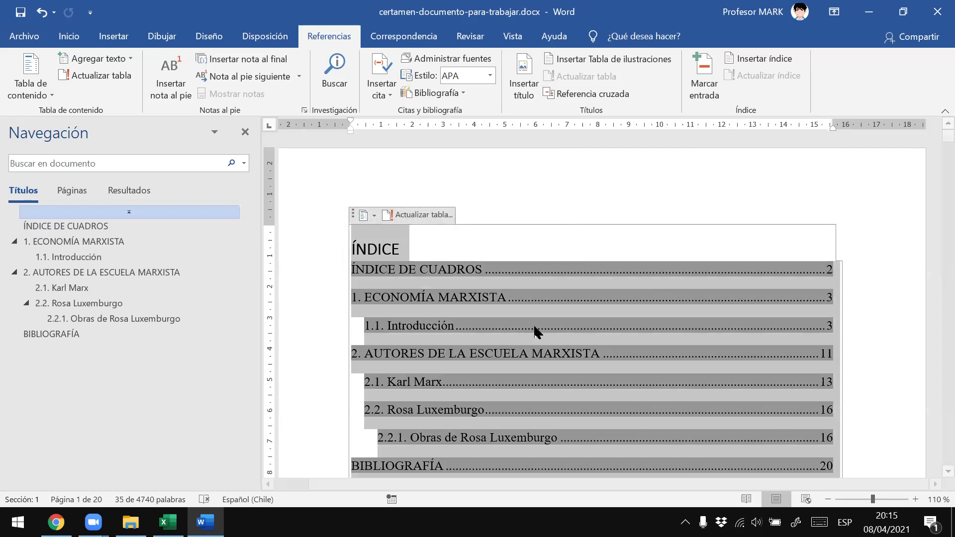
left_click(585, 365)
left_click(561, 368, "ctrl")
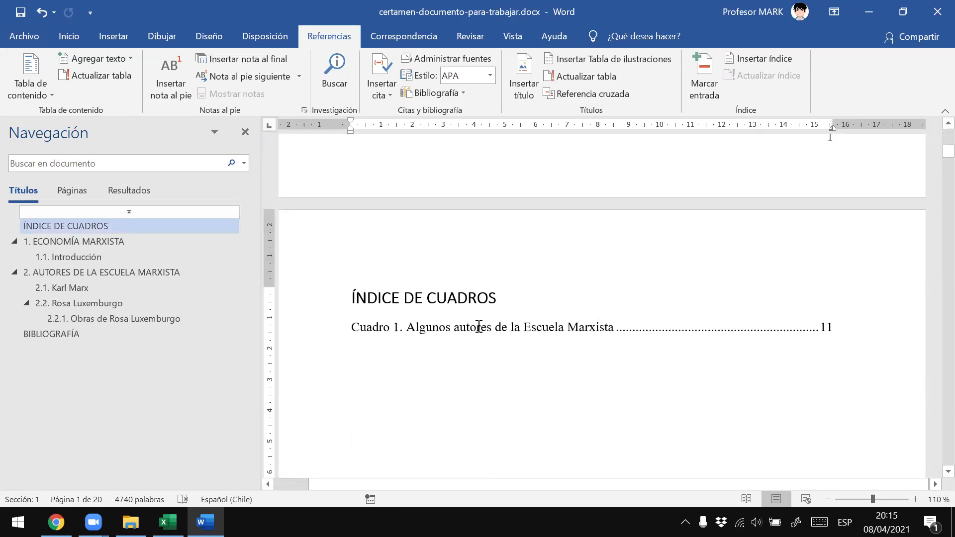
Update the entire Índice de Cuadros via Actualizar campo, keeping Cuadro 1 on page 11
scroll(470, 330, "down", 2)
left_click(469, 210)
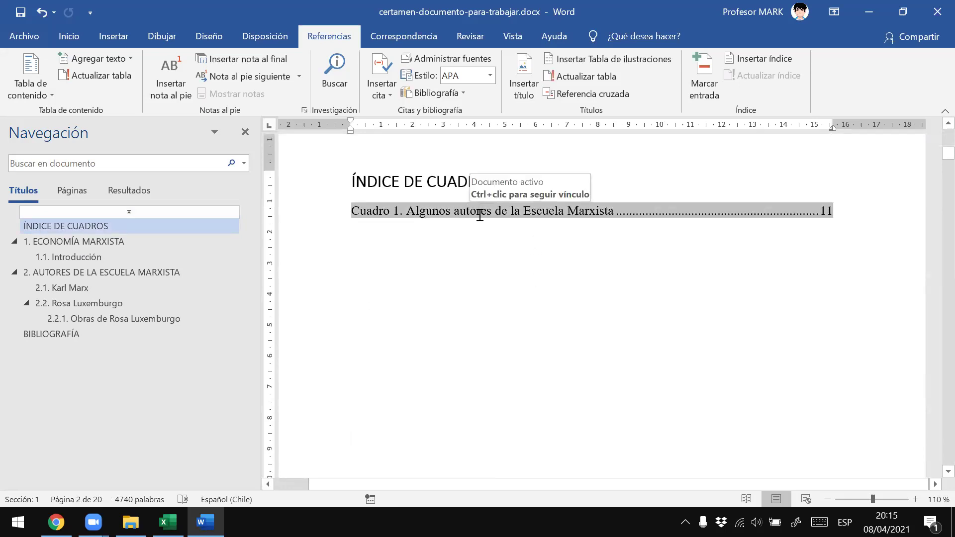
right_click(480, 214)
left_click(512, 304)
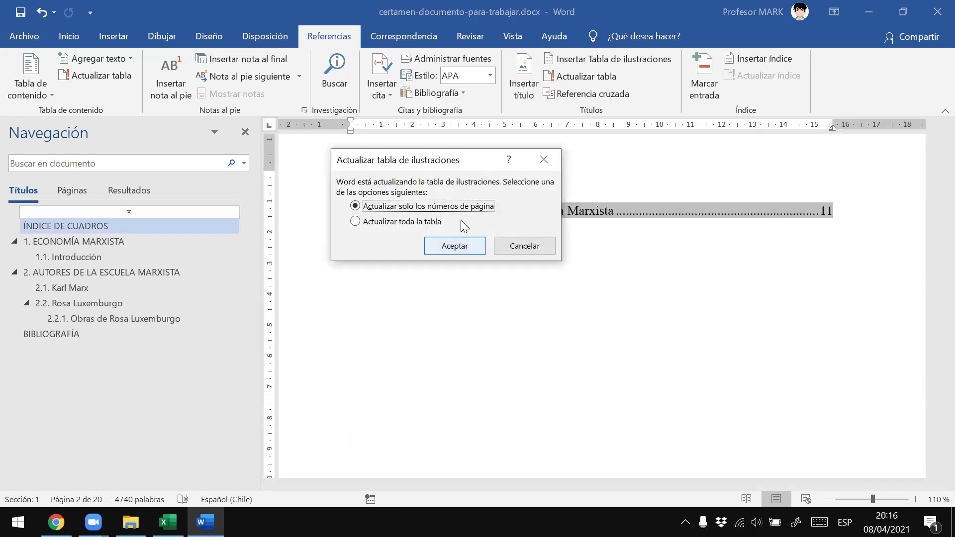
left_click(405, 222)
left_click(454, 247)
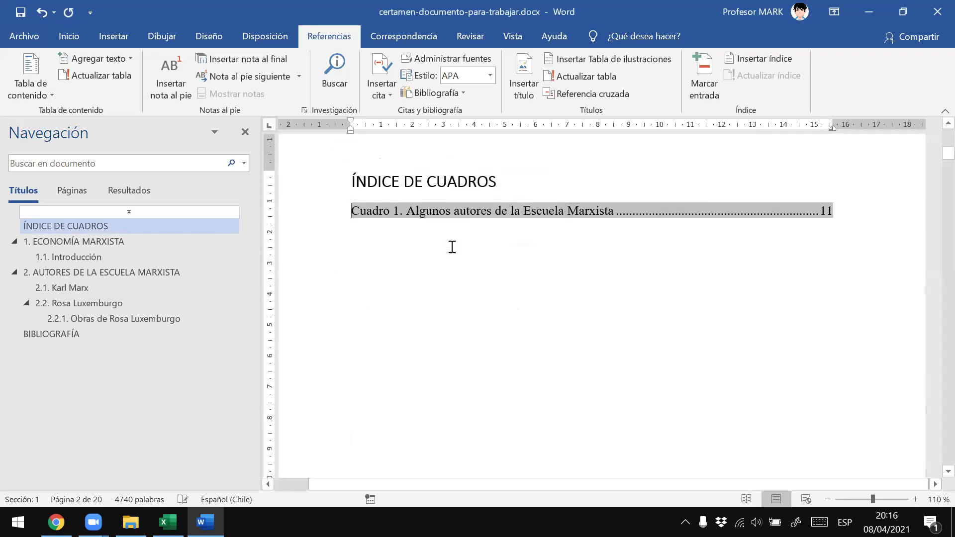
scroll(563, 295, "up", 1)
scroll(563, 291, "up", 1)
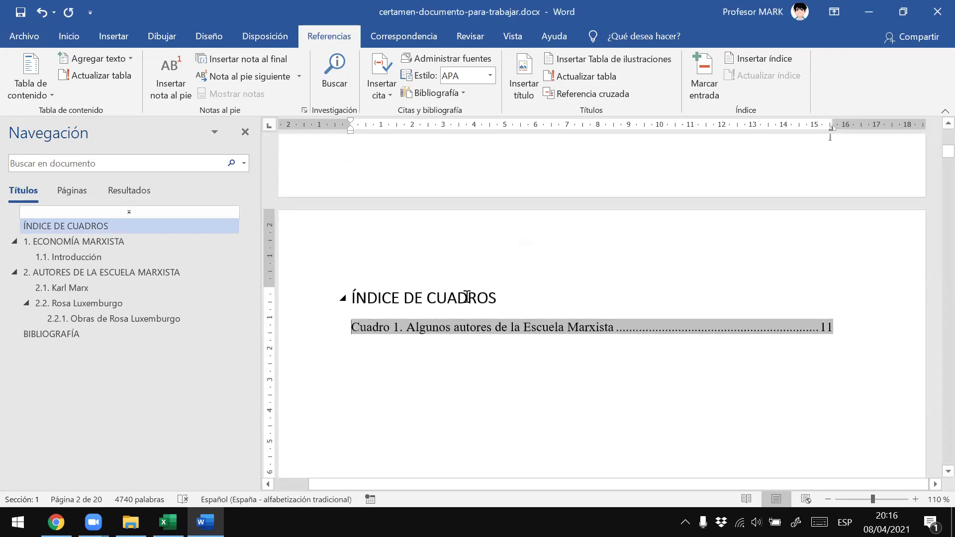
key("alt+Tab")
key("alt+Tab")
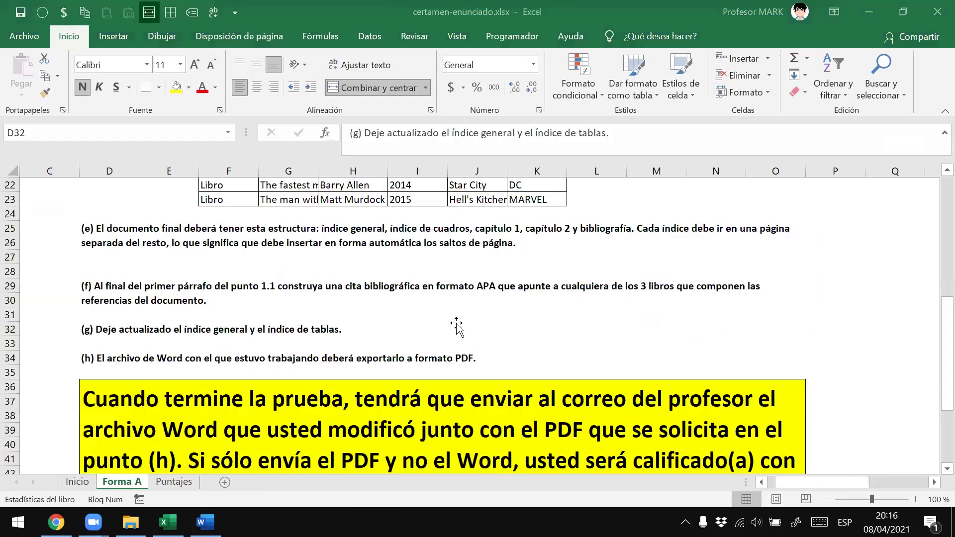
Read instruction (h) in cell D34 about PDF export, then return to Word
scroll(354, 348, "down", 1)
left_click(130, 316)
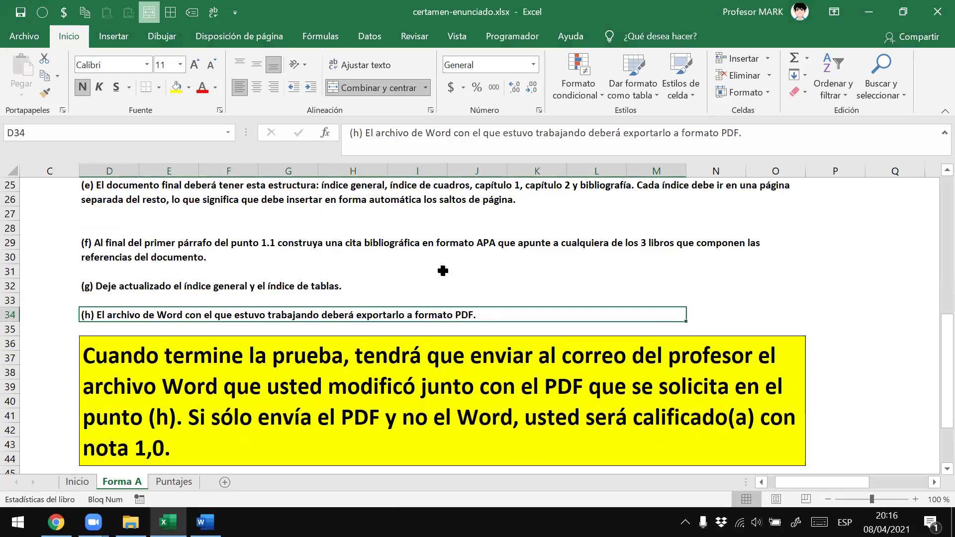
key("alt+Tab")
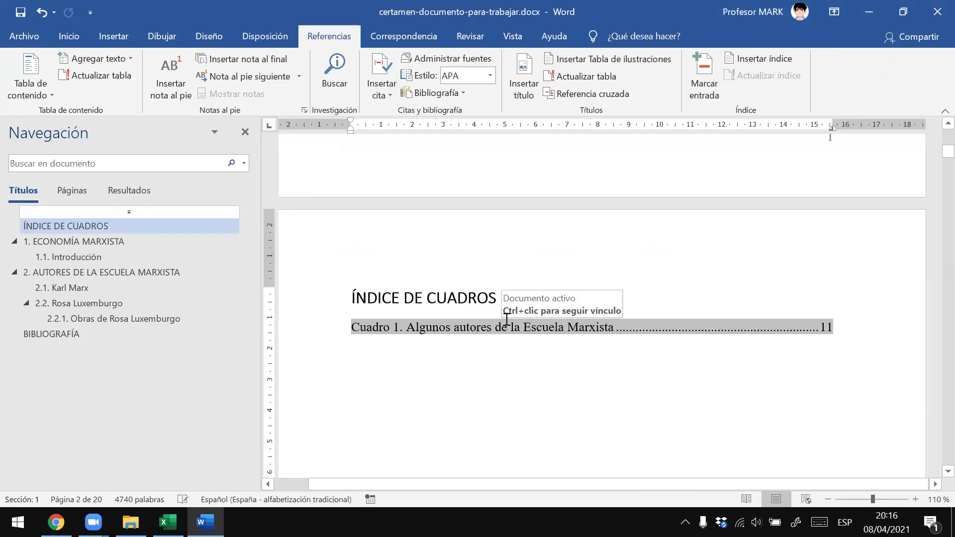
Save a PDF (*.pdf) copy named certamen-documento-para-trabajar.pdf into the recent eps folder
left_click(27, 36)
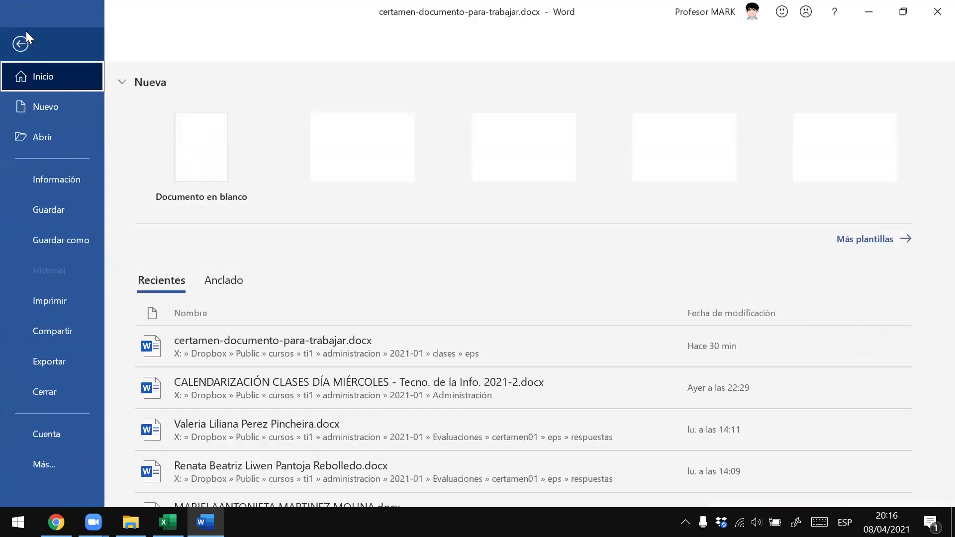
left_click(66, 244)
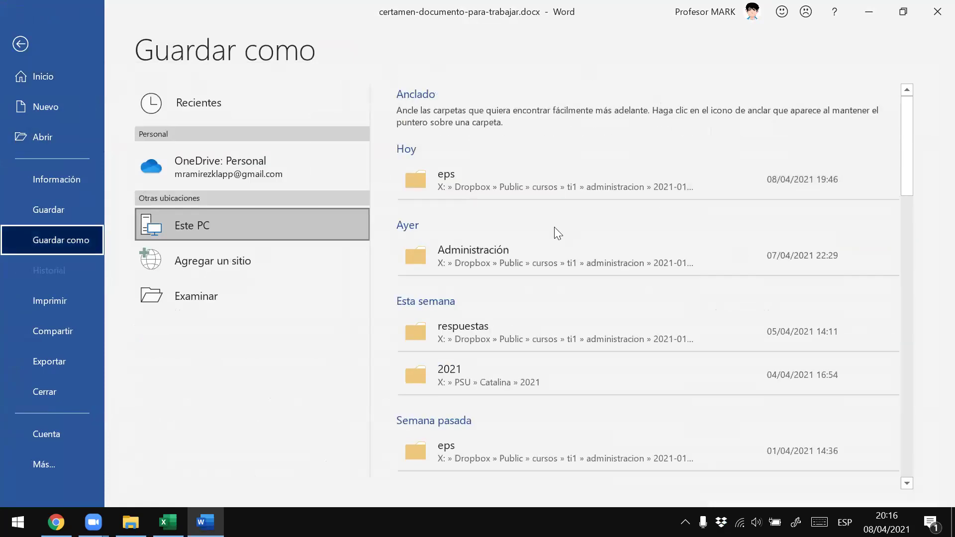
scroll(513, 348, "down", 5)
scroll(509, 342, "down", 5)
scroll(544, 357, "up", 6)
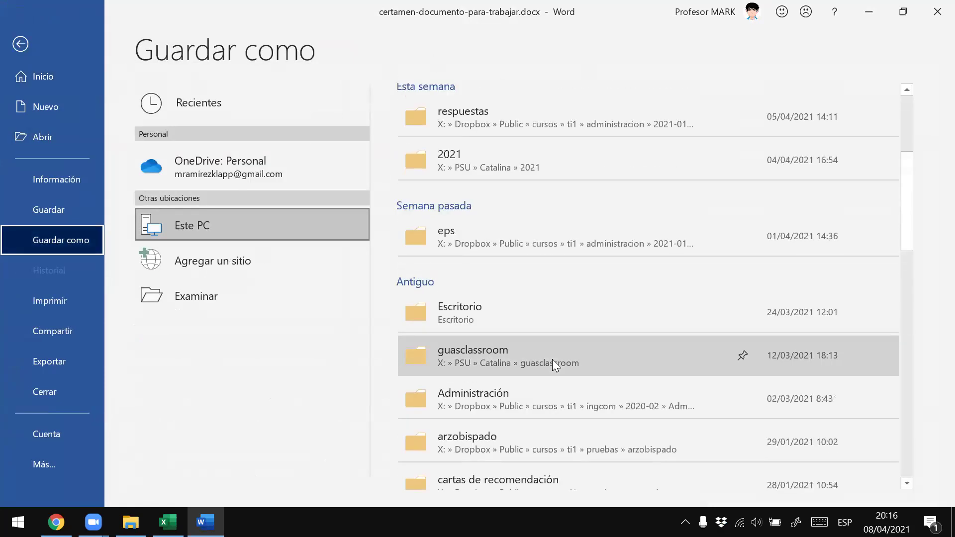
scroll(552, 359, "up", 4)
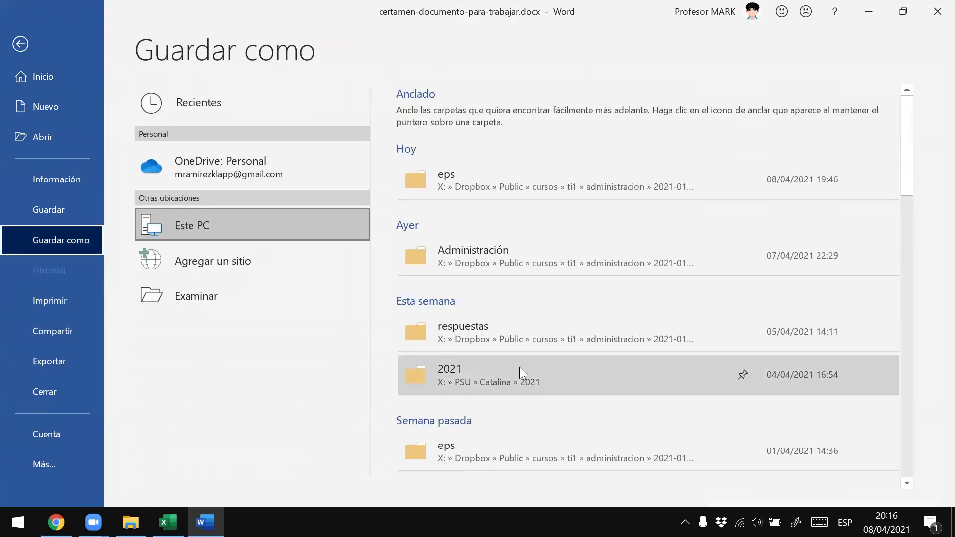
left_click(538, 188)
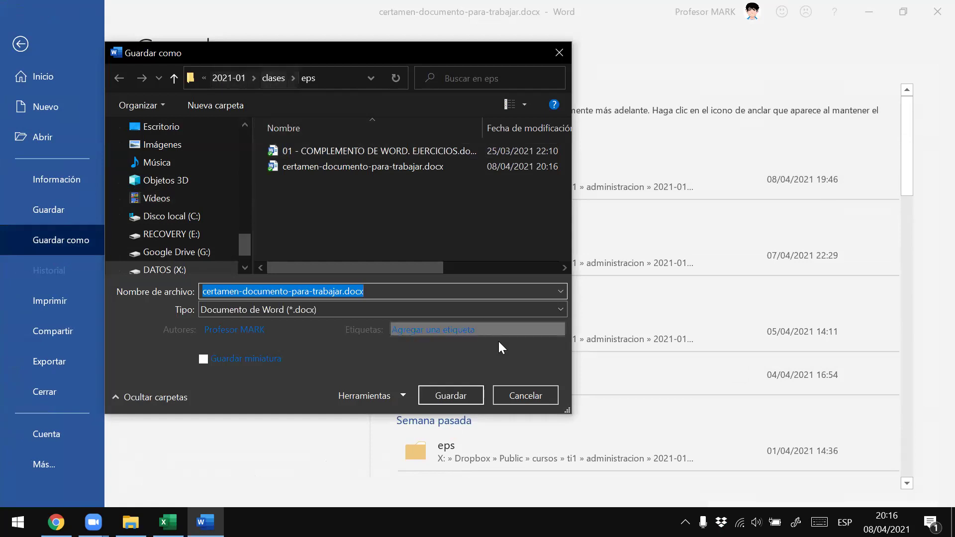
left_click(279, 310)
left_click(207, 397)
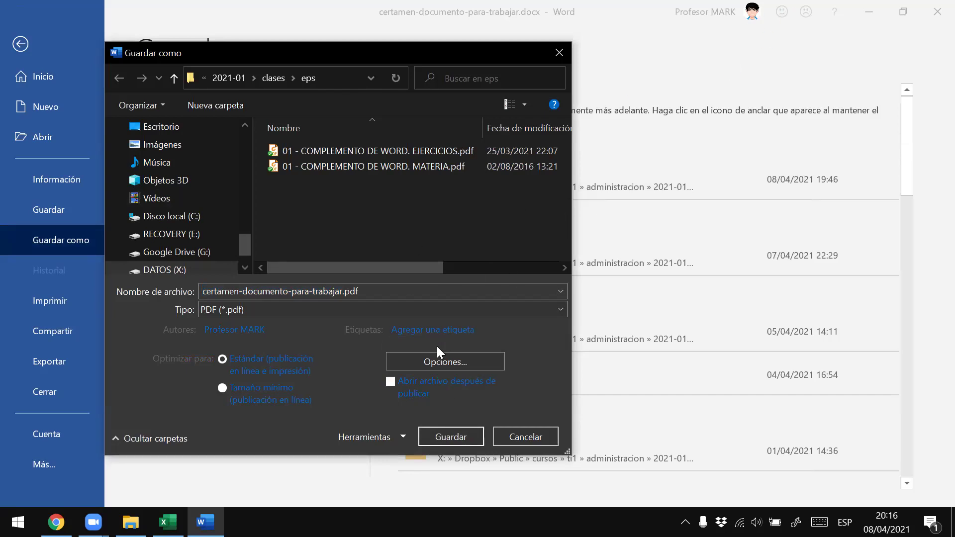
left_click(453, 438)
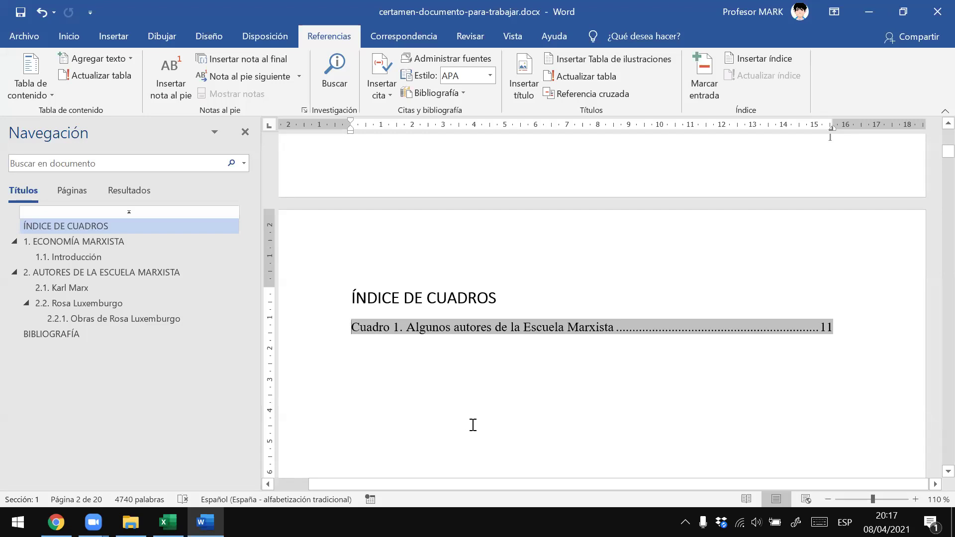
Read the yellow submission note in Excel cell D36, then close both Word and Excel
key("alt+Tab")
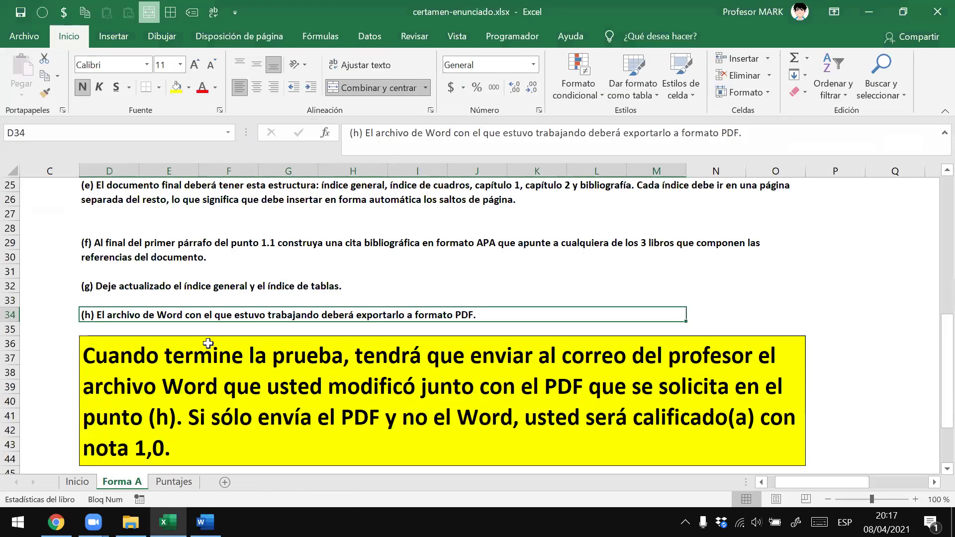
scroll(278, 349, "down", 1)
left_click(319, 344)
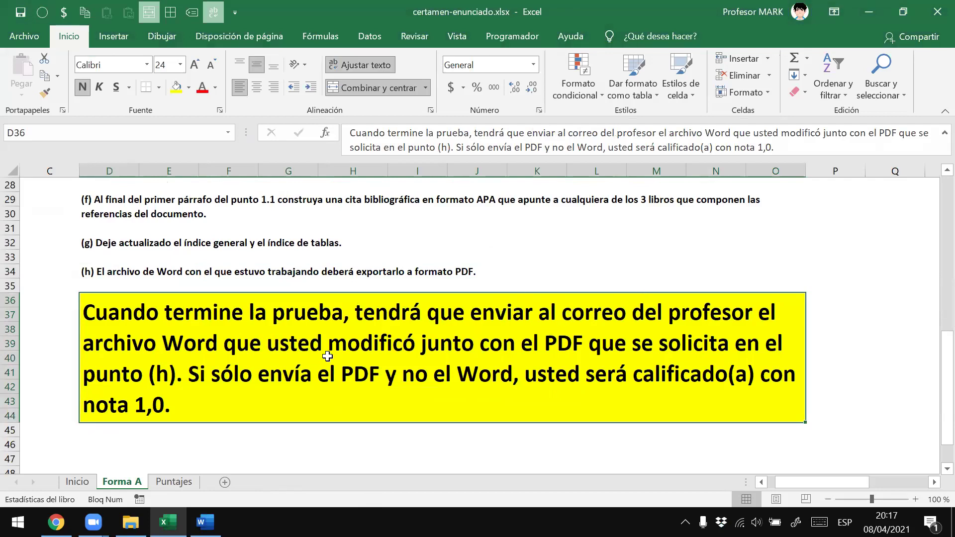
key("alt+Tab")
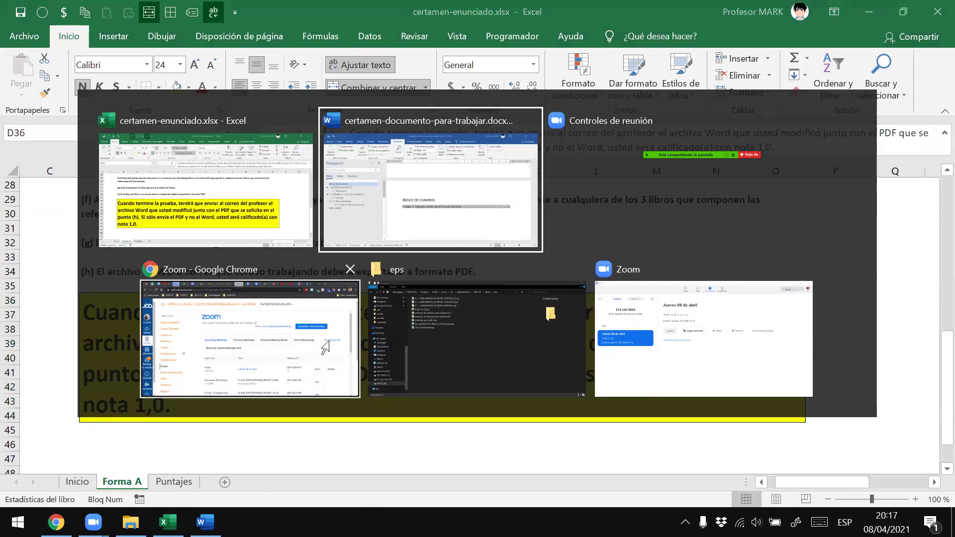
key("alt+Tab")
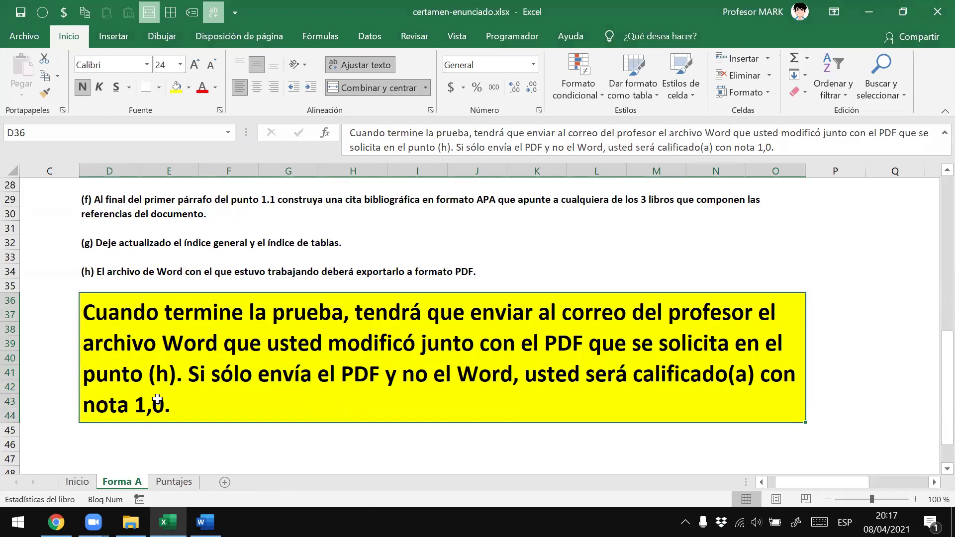
key("alt+Tab")
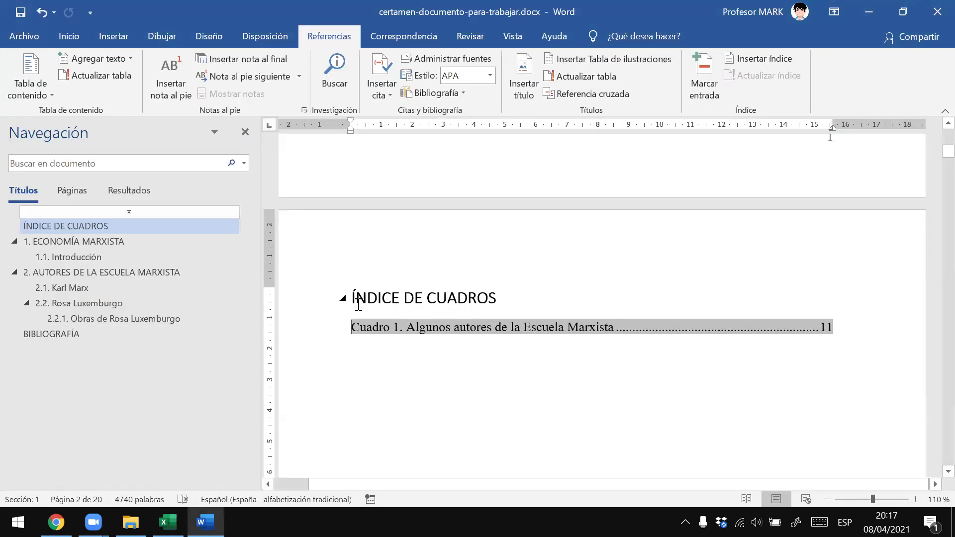
mouse_move(424, 298)
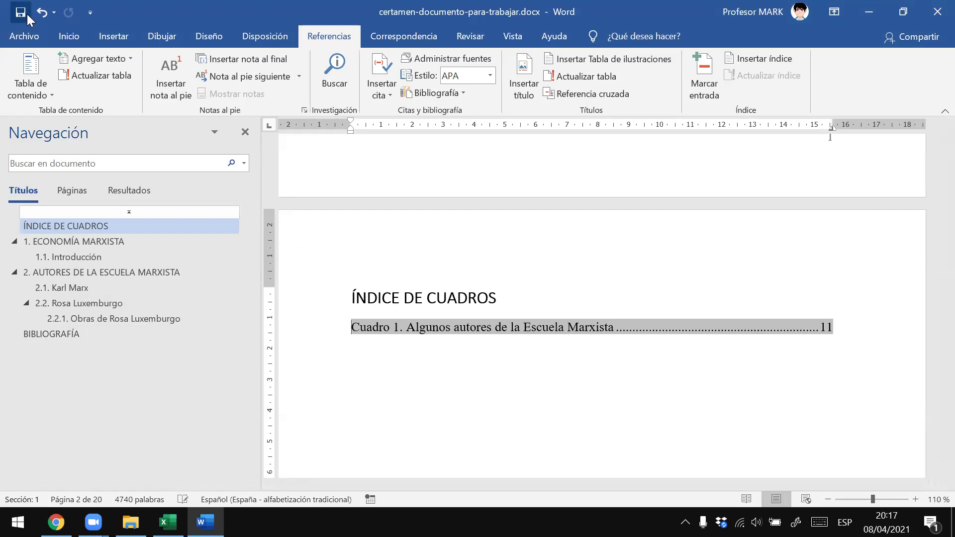
left_click(934, 12)
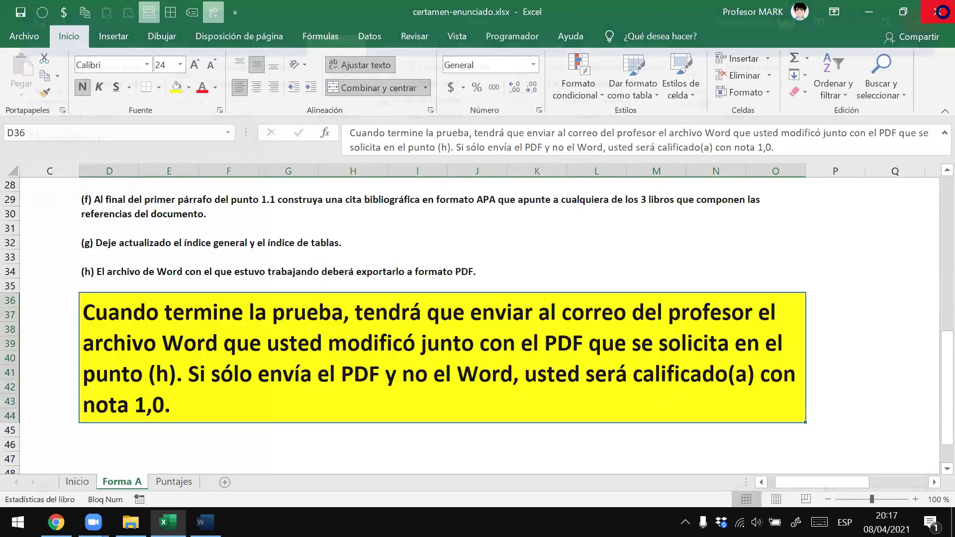
left_click(942, 12)
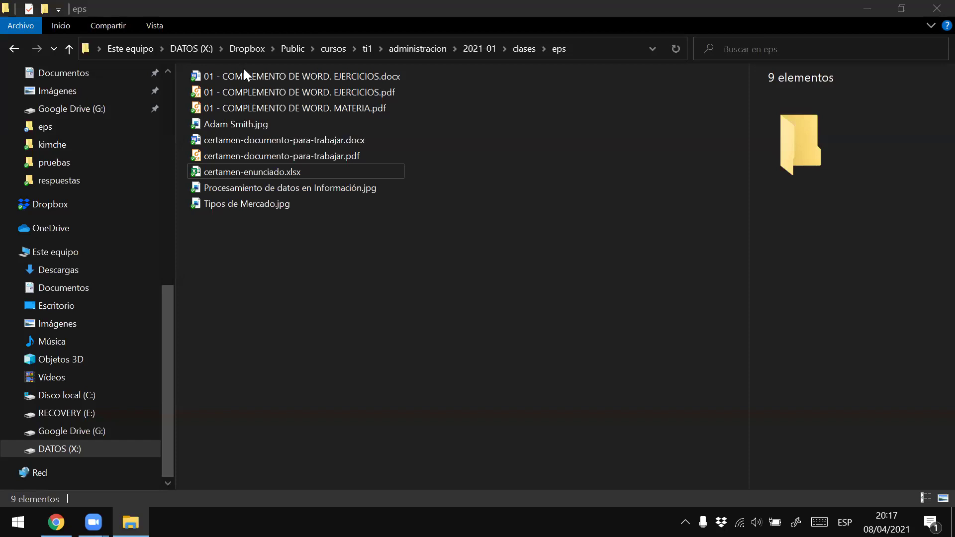
Select both the .pdf and .docx exam files together, then return to the Canvas page in Chrome
left_click(266, 156)
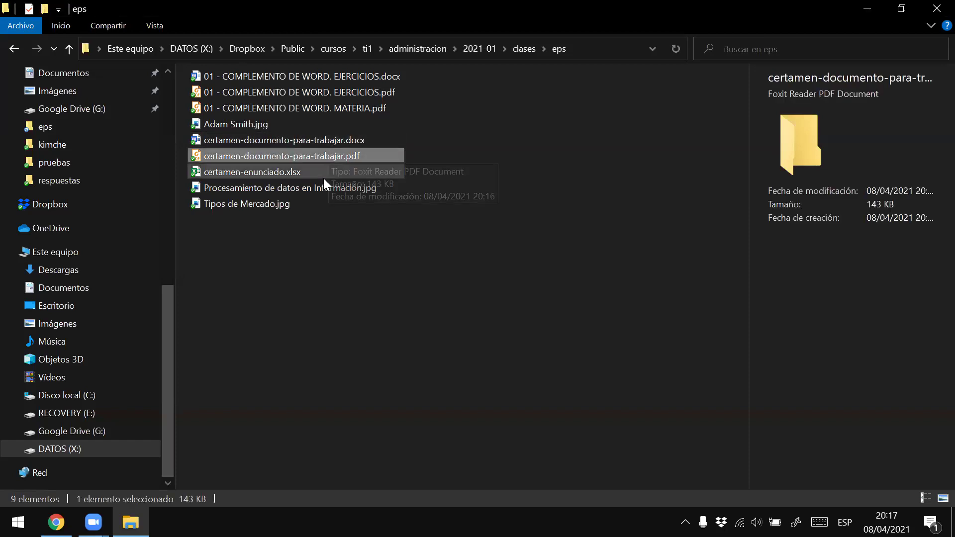
left_click(269, 141, "ctrl")
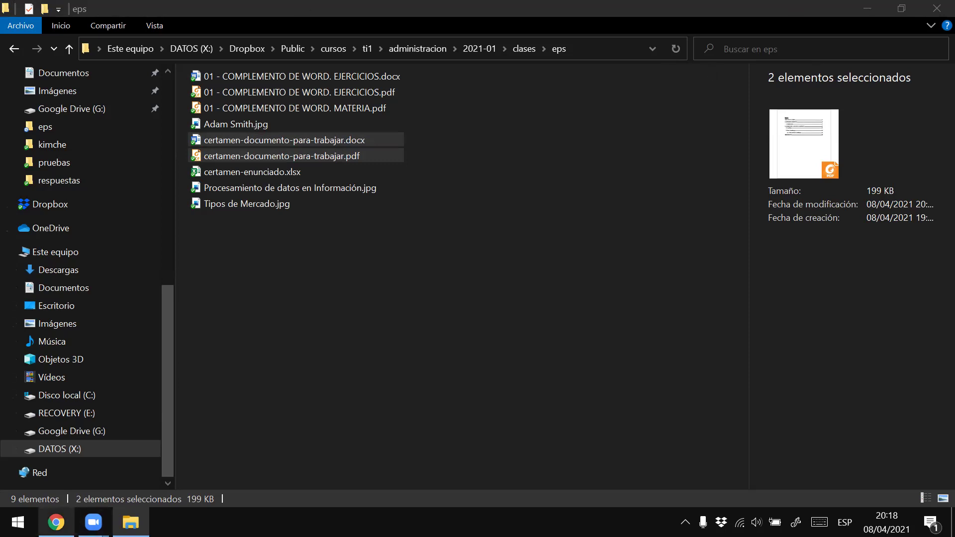
left_click(56, 522)
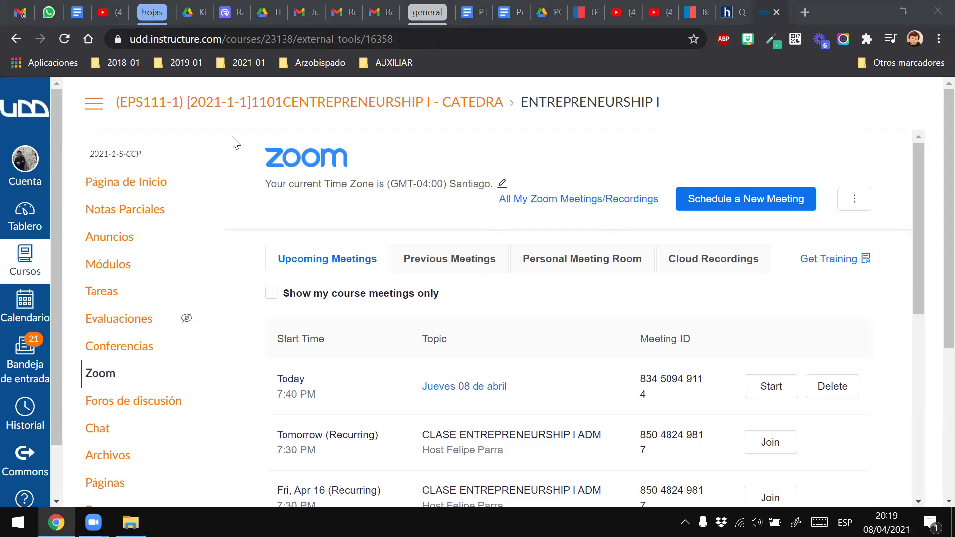
Go to the course files and open EPS-COMPUTACIÓN > CLASE A CLASE
left_click(231, 173)
scroll(124, 399, "down", 1)
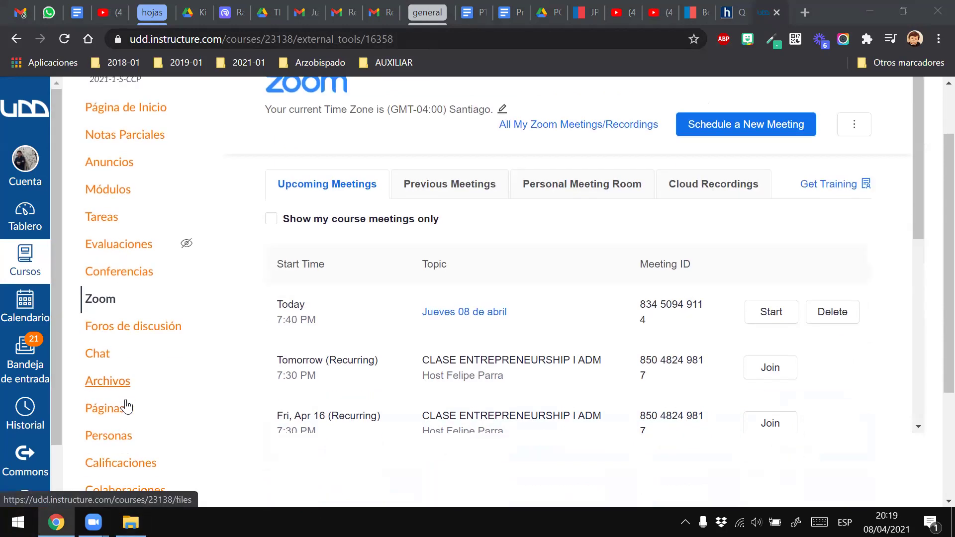
left_click(85, 387)
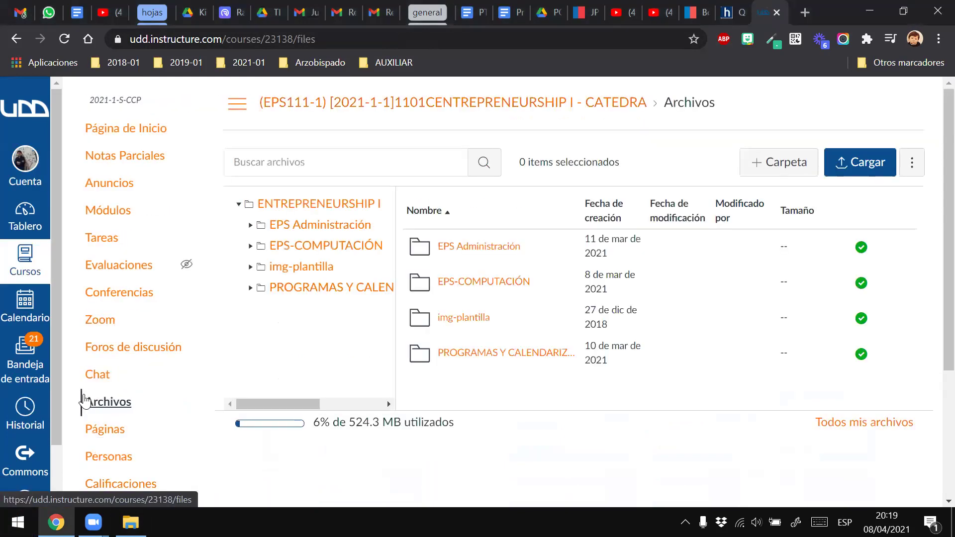
left_click(326, 248)
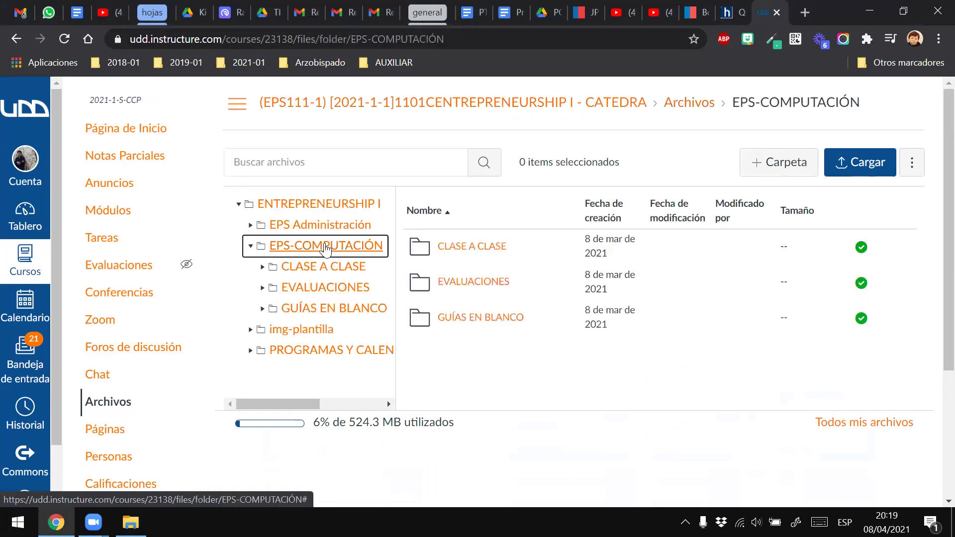
left_click(318, 270)
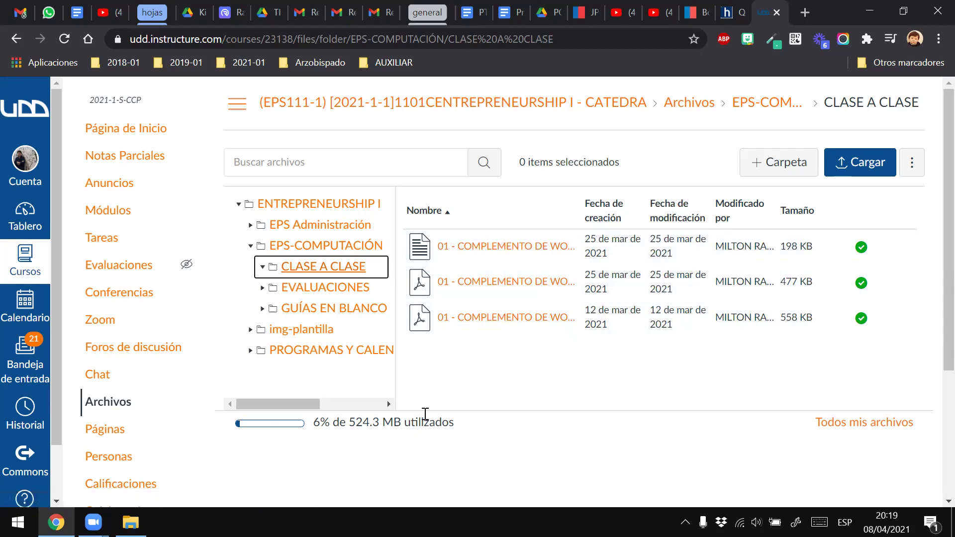
Preview 01 - COMPLEMENTO DE WORD. EJERCICIOS.pdf to check its contents
left_click(473, 281)
left_click(473, 281)
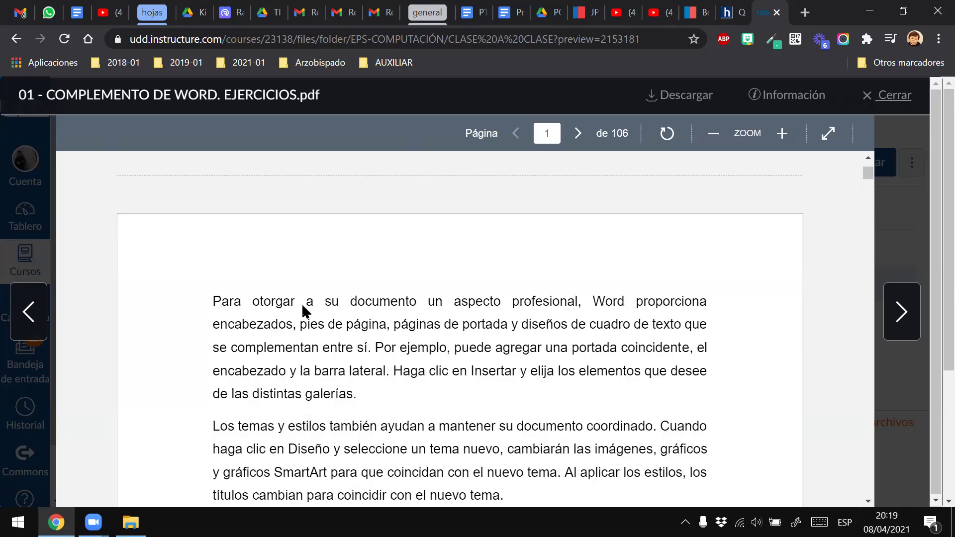
scroll(314, 299, "down", 10)
scroll(335, 300, "down", 2)
scroll(74, 91, "up", 5)
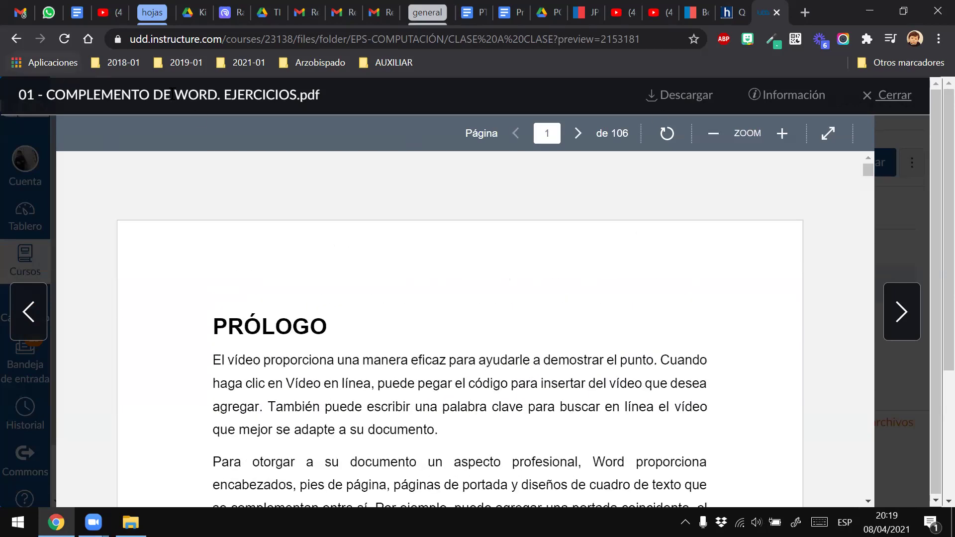
key("Escape")
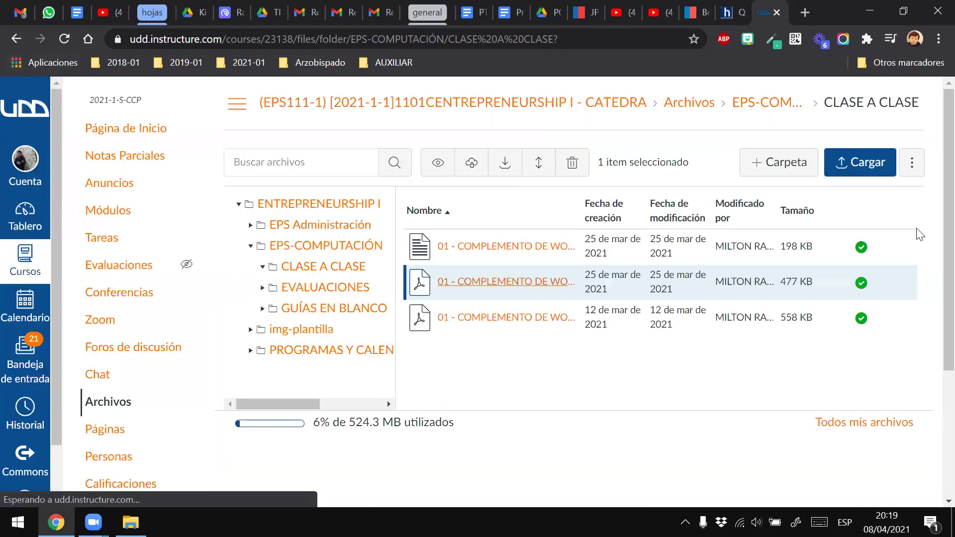
Delete the EJERCICIOS PDF using its actions menu's Eliminar option and confirm with Aceptar
left_click(893, 283)
left_click(893, 283)
left_click(893, 283)
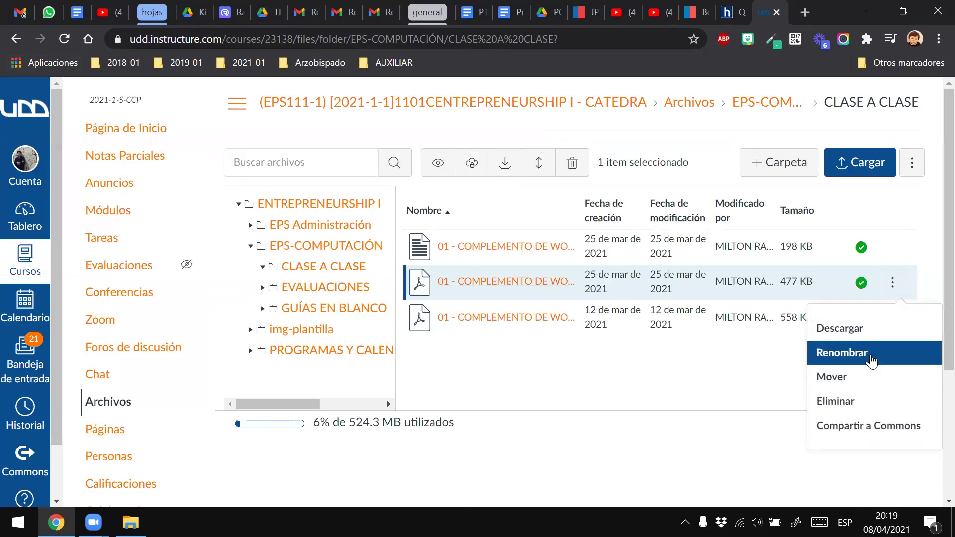
key("Down")
key("Down")
key("Return")
left_click(541, 140)
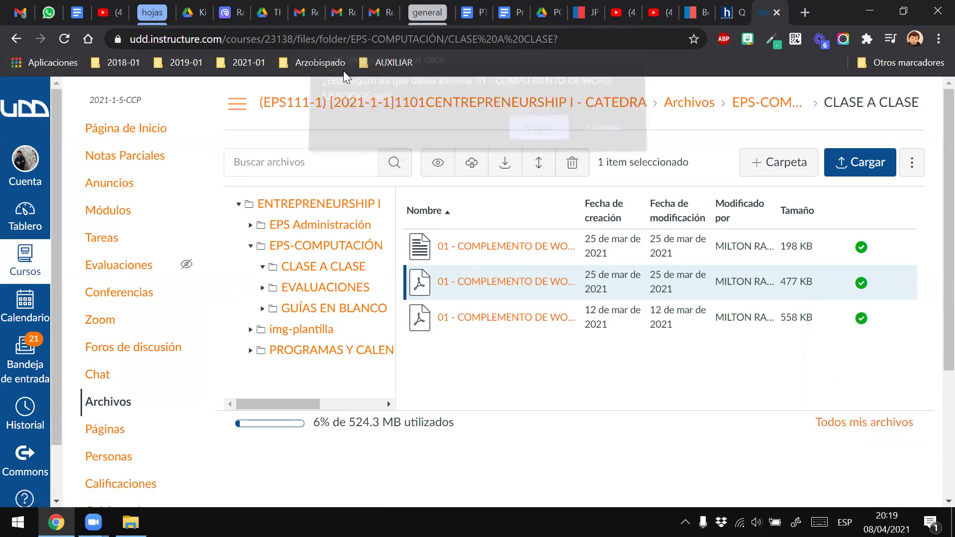
Briefly preview the remaining MATERIA.pdf, then go back to the eps folder with nothing selected
left_click(477, 282)
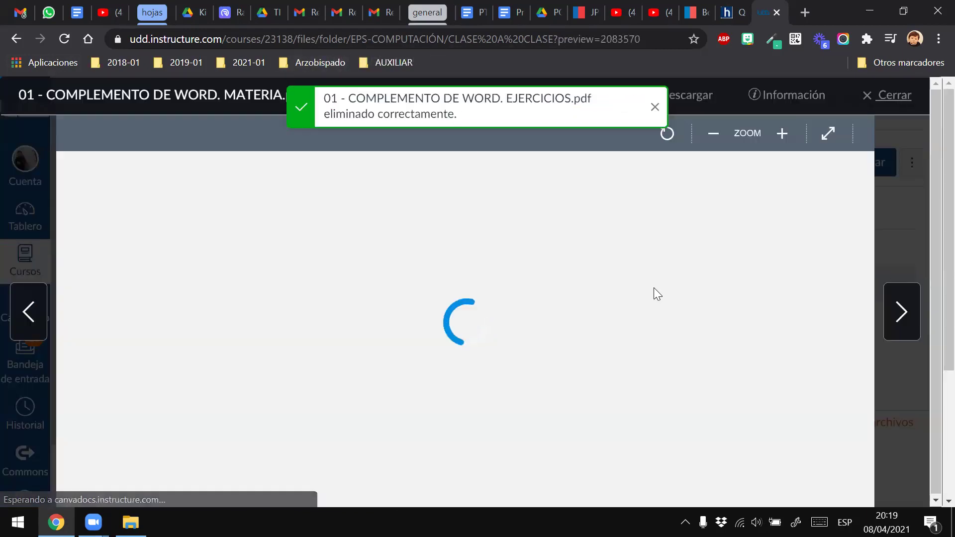
scroll(467, 316, "down", 5)
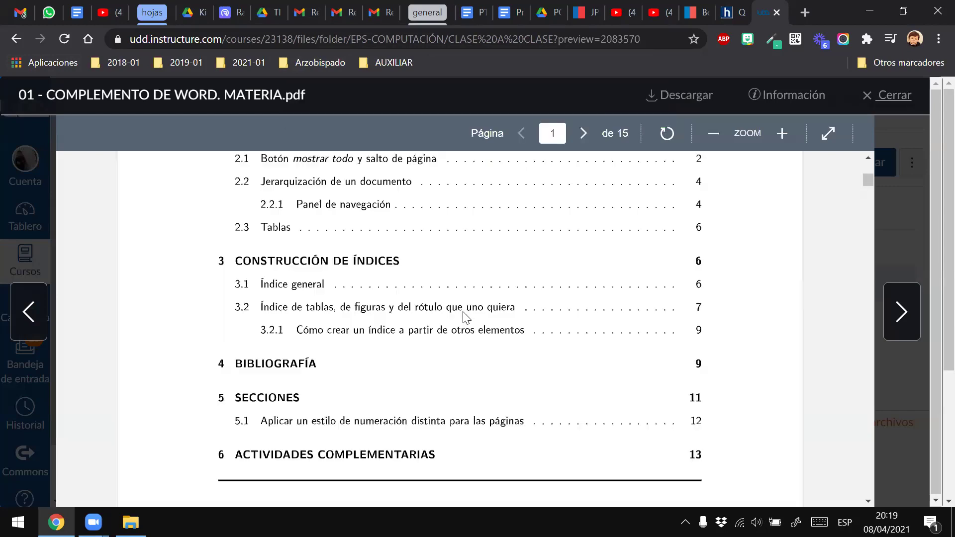
scroll(458, 314, "up", 3)
scroll(457, 316, "down", 3)
scroll(457, 315, "down", 5)
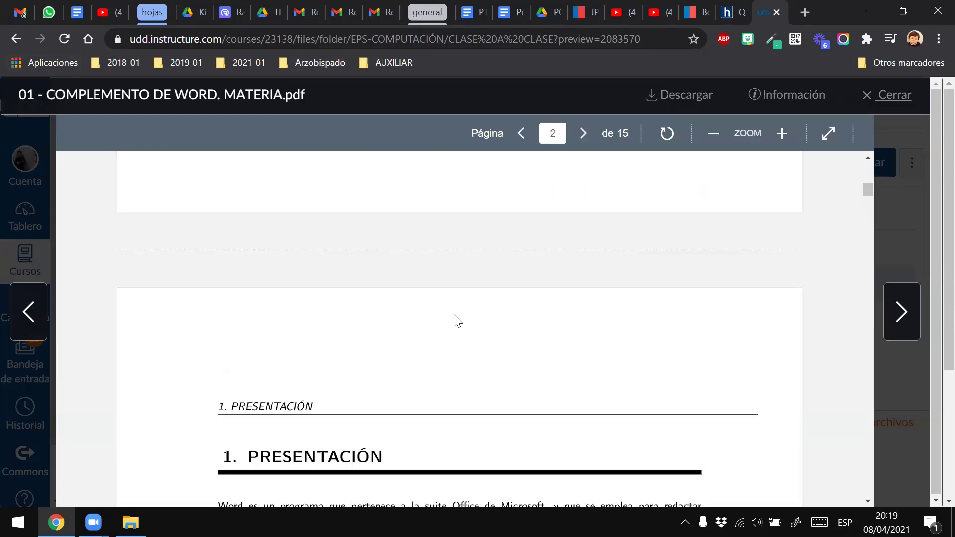
key("Escape")
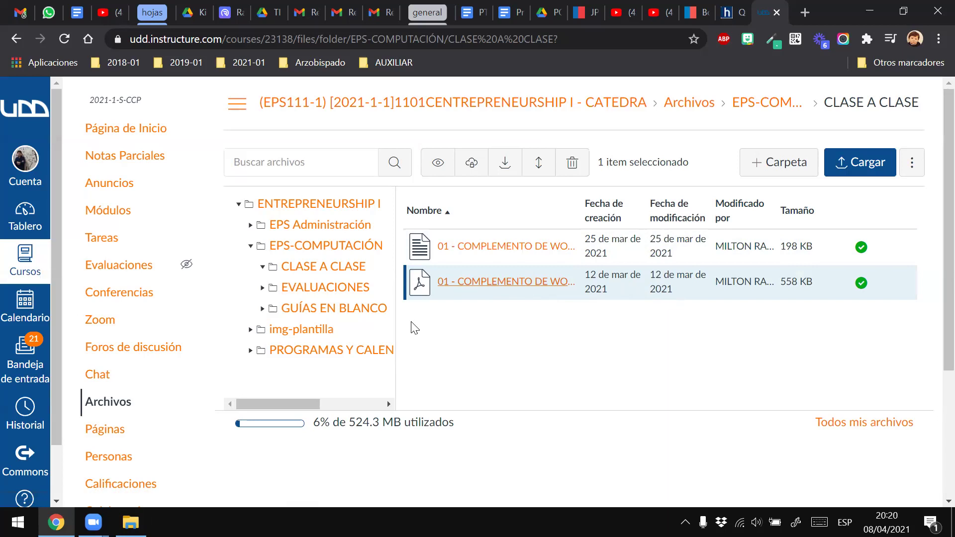
left_click(130, 522)
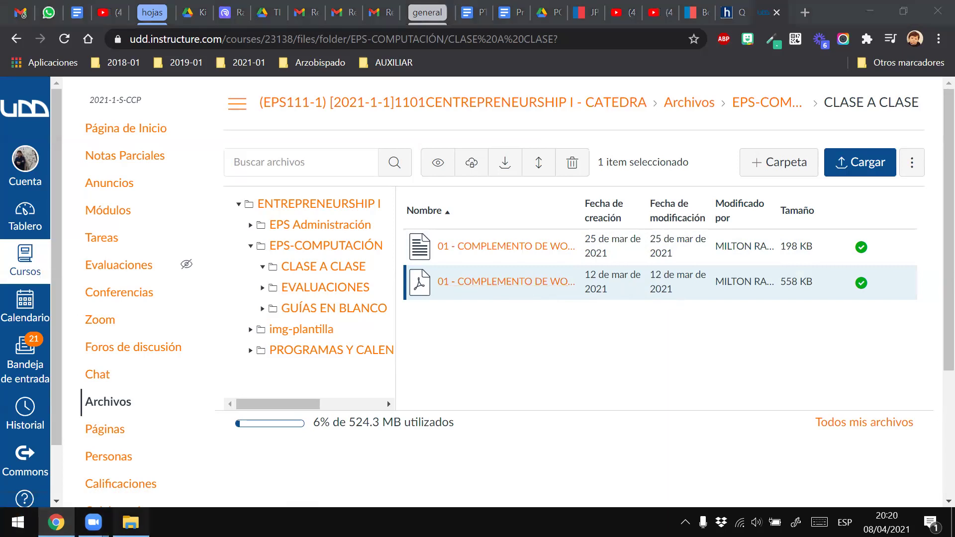
left_click(543, 220)
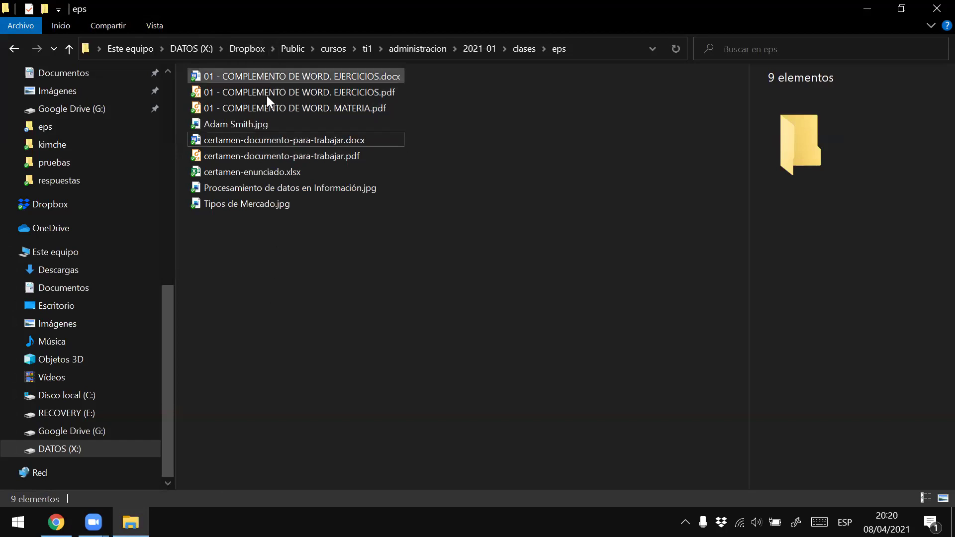
Open 01 - COMPLEMENTO DE WORD. MATERIA.pdf and EJERCICIOS.docx from the eps folder
left_click(259, 107)
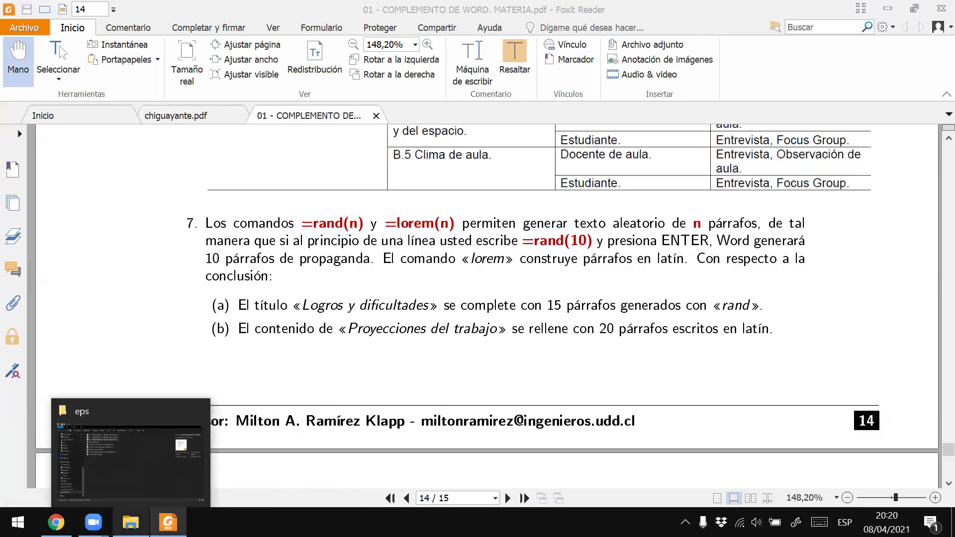
left_click(148, 458)
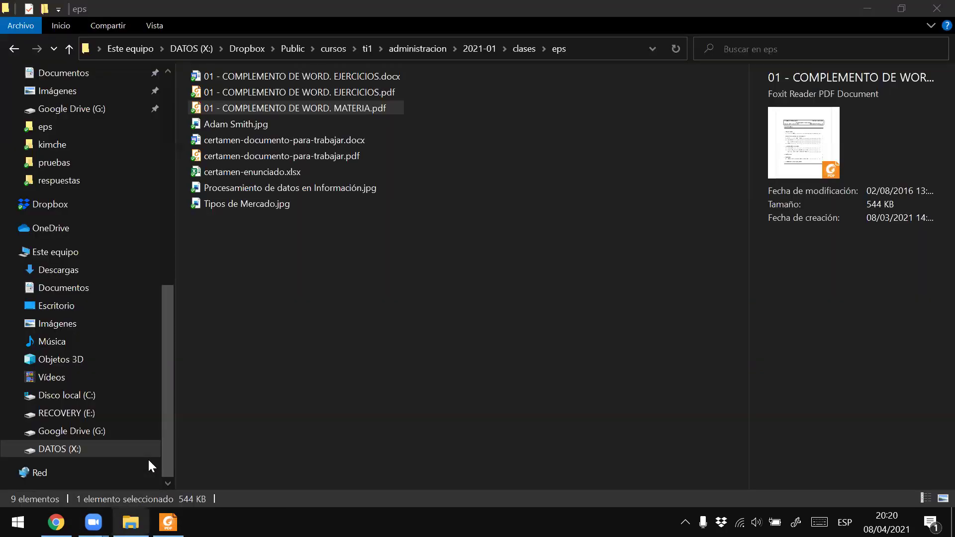
left_click(305, 77)
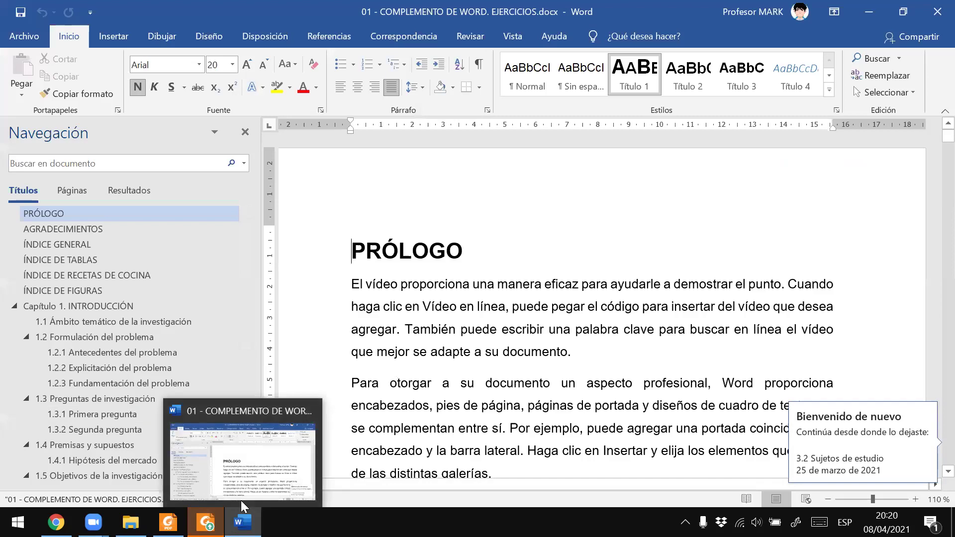
Decline the Foxit Reader update with No instalar and confirm to close its prompts
left_click(223, 507)
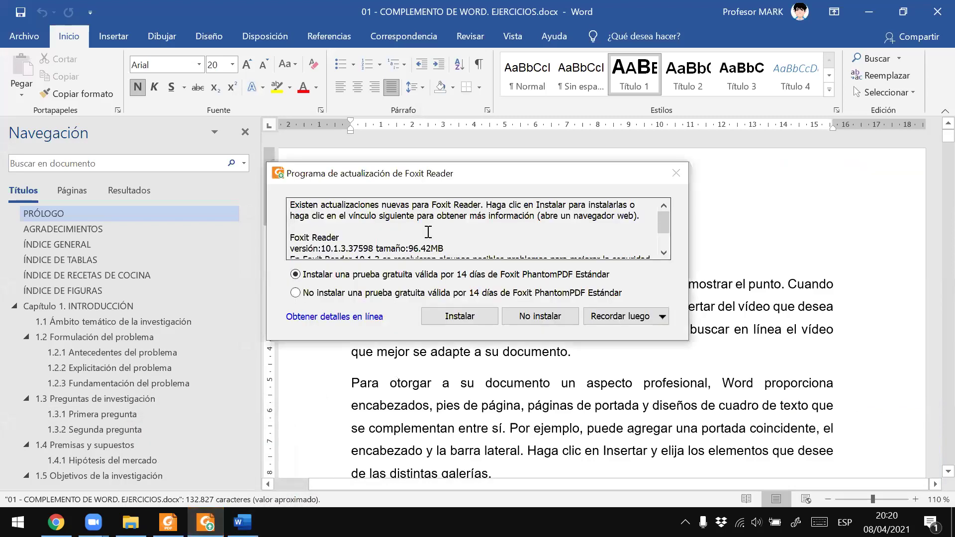
left_click_drag(365, 173, 376, 98)
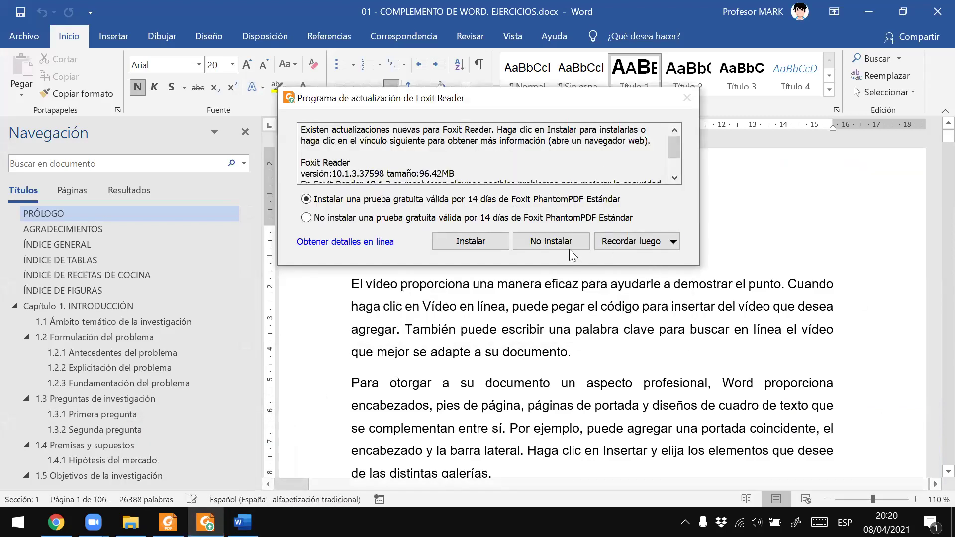
left_click(556, 243)
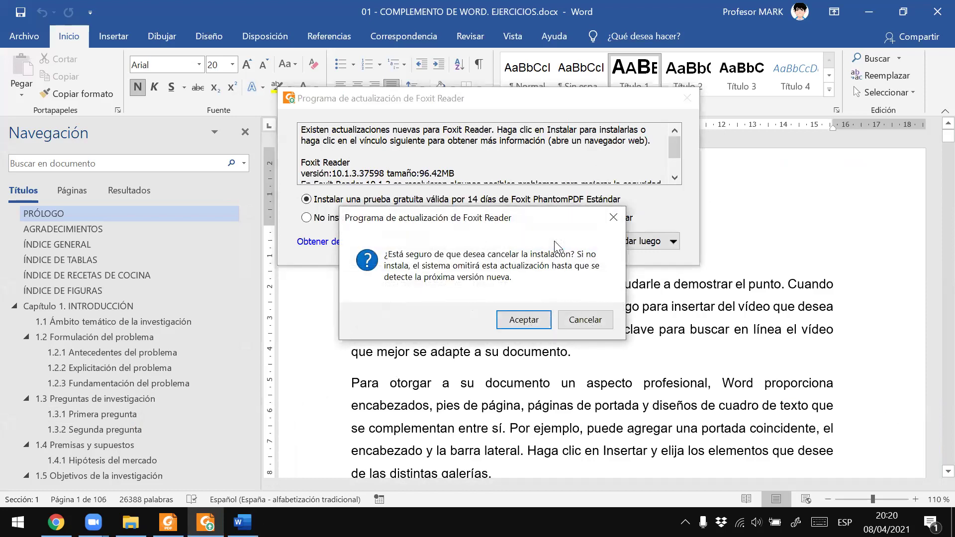
left_click(523, 325)
left_click(523, 325)
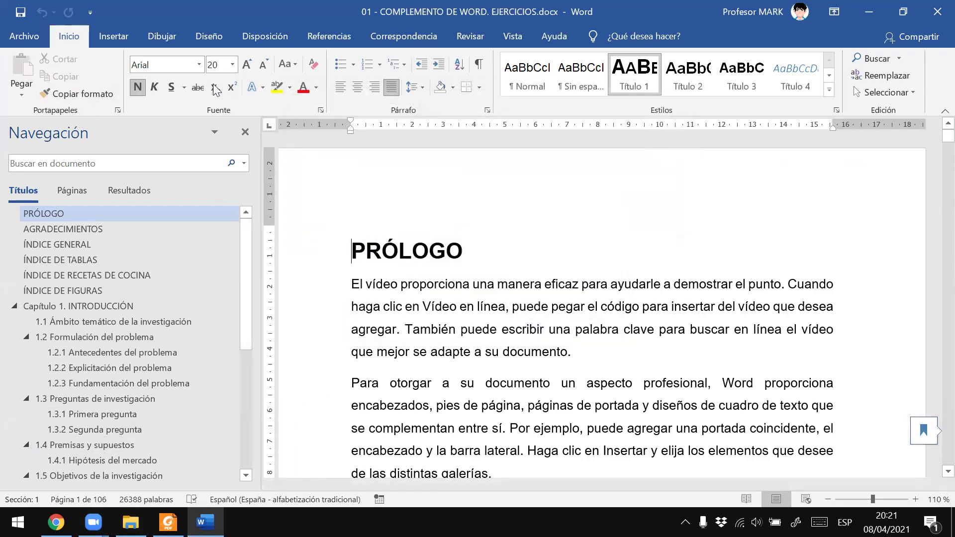
Place the cursor in the Word prologue text and bring the Foxit exercise PDF forward
left_click(460, 307)
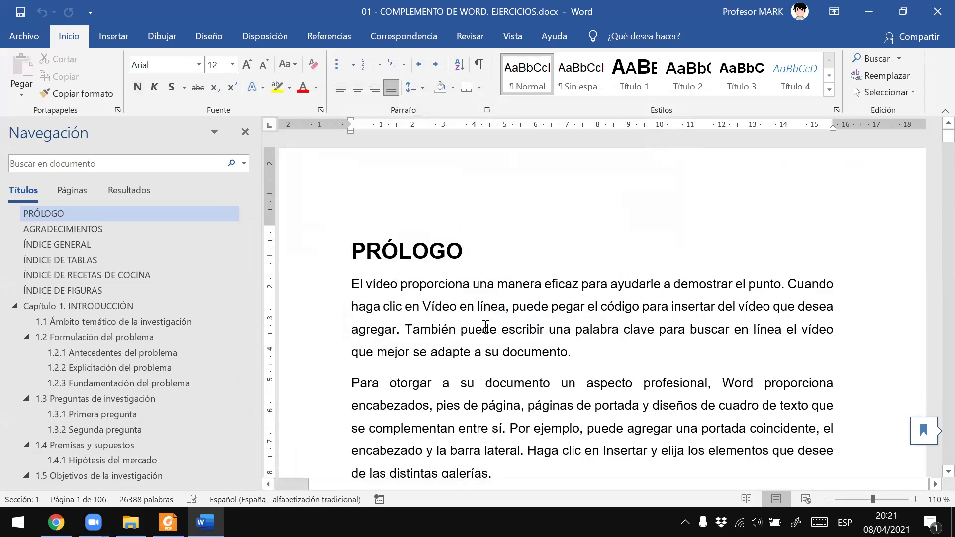
key("alt+Tab")
key("alt+Tab")
scroll(498, 269, "down", 2)
scroll(597, 277, "down", 3)
scroll(935, 148, "up", 3)
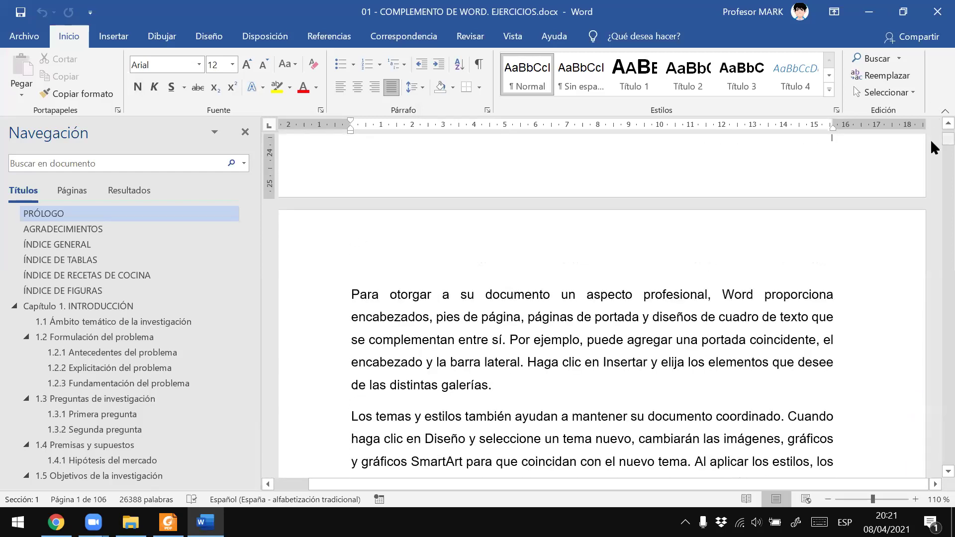
left_click_drag(934, 148, 935, 280)
key("alt+Tab")
key("alt+Tab")
key("alt+Tab")
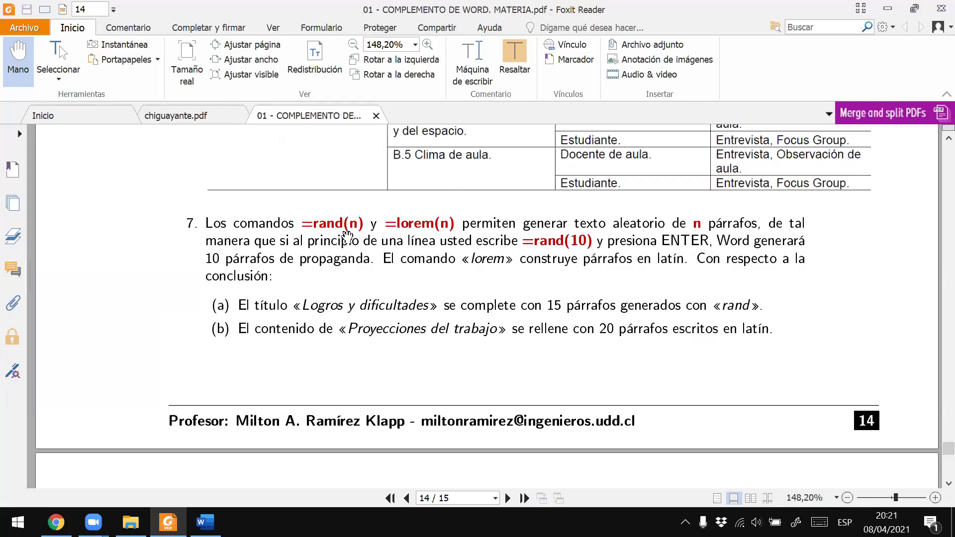
Scroll page 14 of the PDF to read exercises 5 and 6 and the table
scroll(348, 235, "up", 3)
scroll(321, 236, "up", 3)
scroll(321, 237, "up", 3)
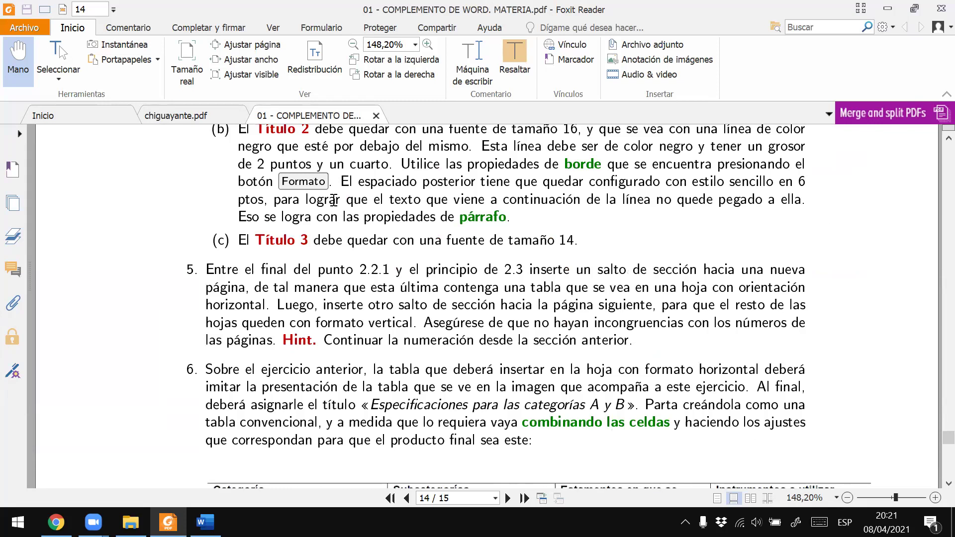
scroll(117, 273, "down", 3)
scroll(139, 272, "down", 3)
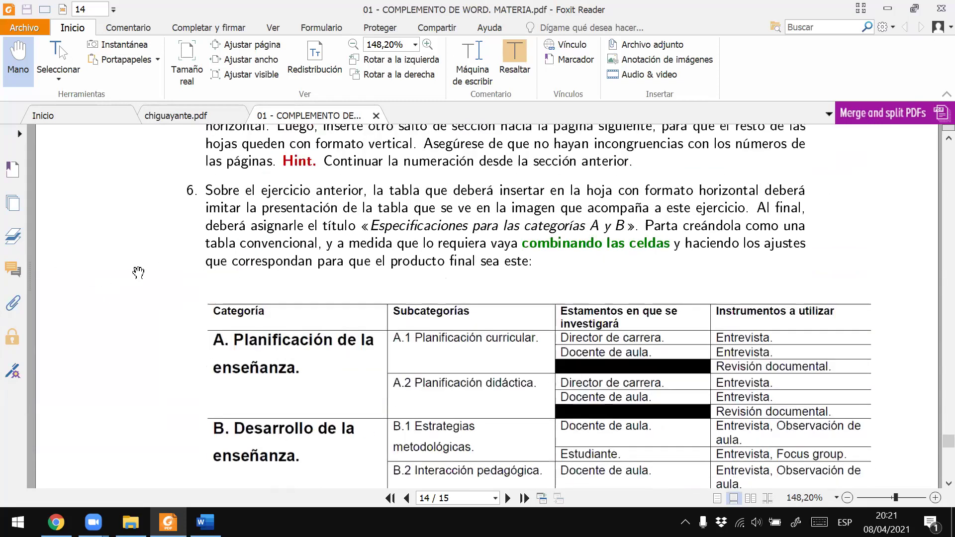
scroll(139, 273, "down", 4)
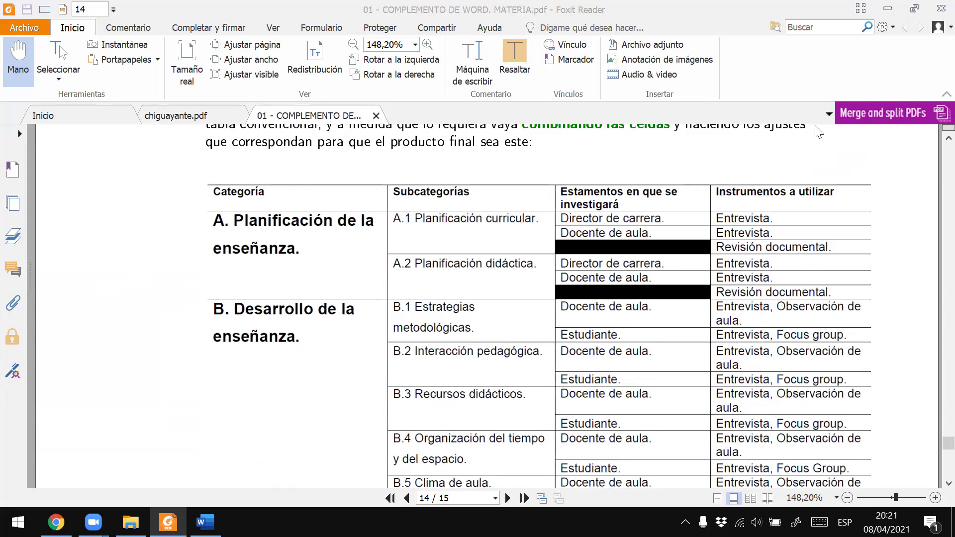
scroll(642, 264, "up", 2)
scroll(644, 209, "up", 3)
scroll(846, 398, "up", 1)
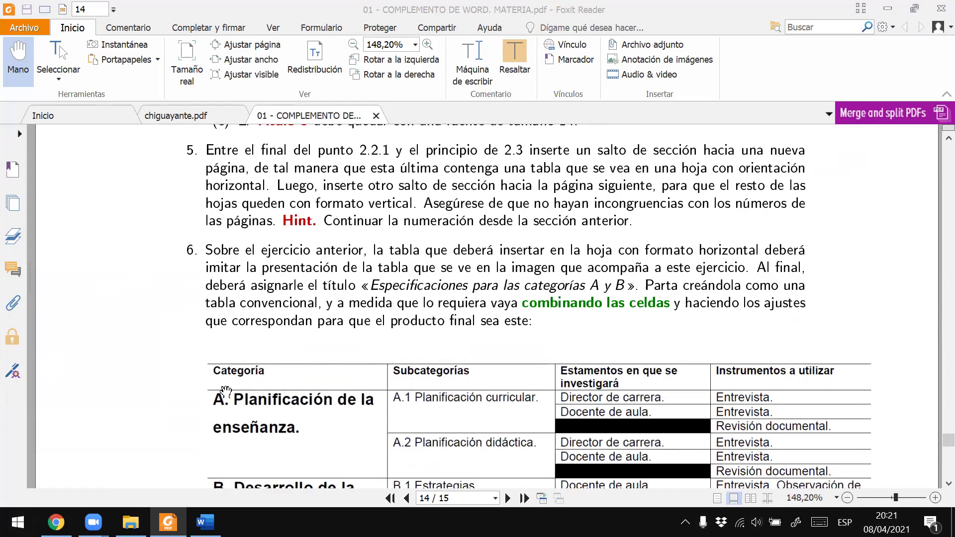
scroll(607, 298, "up", 1)
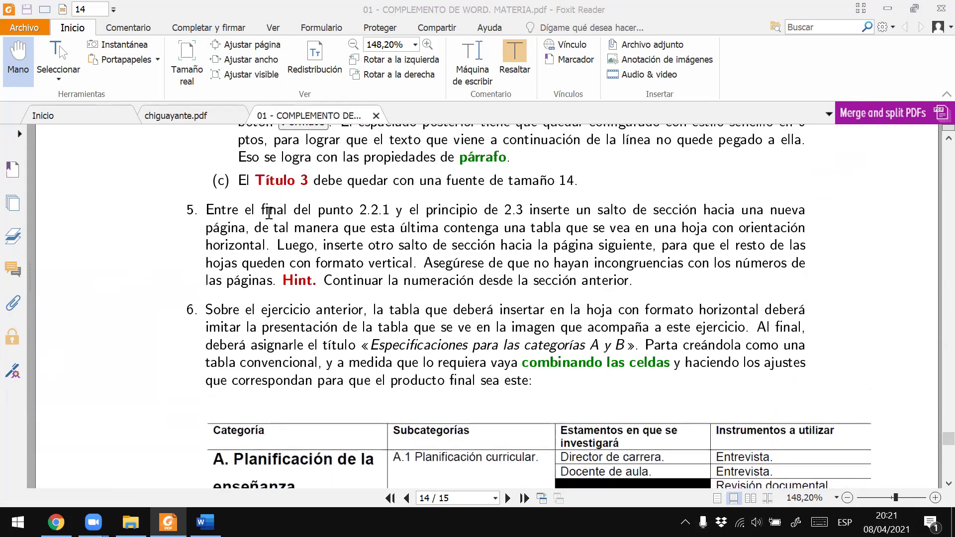
Highlight the section references 2.2.1 and 2.3 in exercise 5, then return to Word
left_click_drag(356, 209, 395, 210)
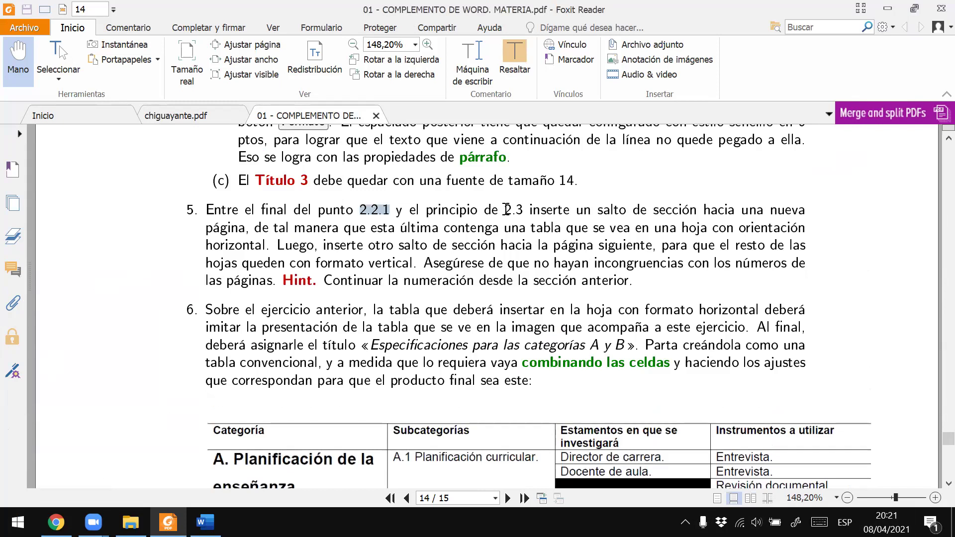
left_click_drag(505, 209, 562, 210)
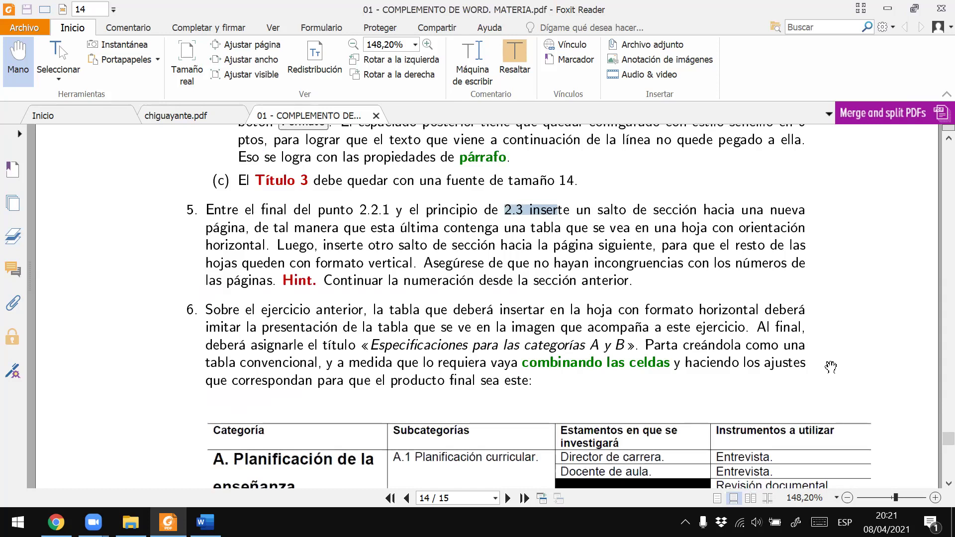
key("alt+Tab")
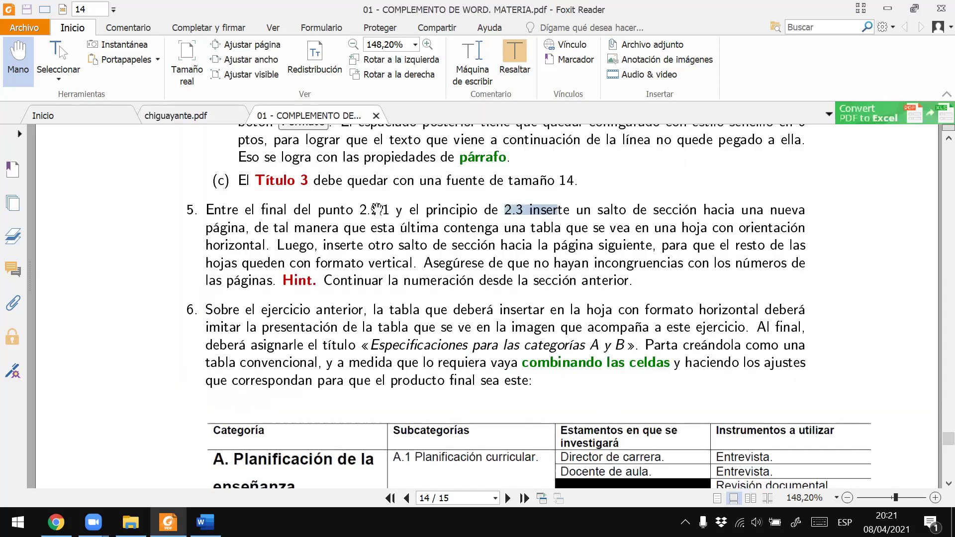
key("alt+Tab")
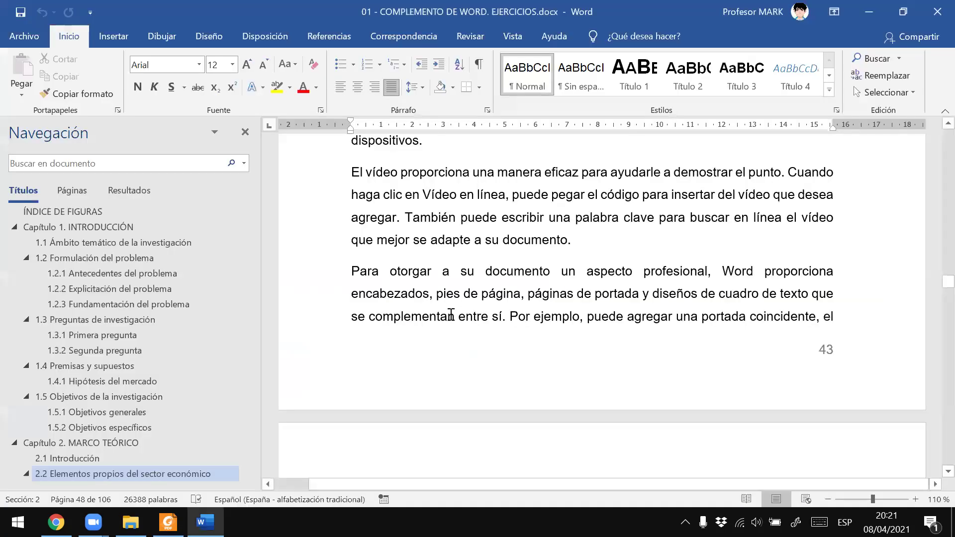
Reopen the Navigation pane from Vista and jump to the 2.3 Conclusión parcial heading
scroll(22, 349, "up", 2)
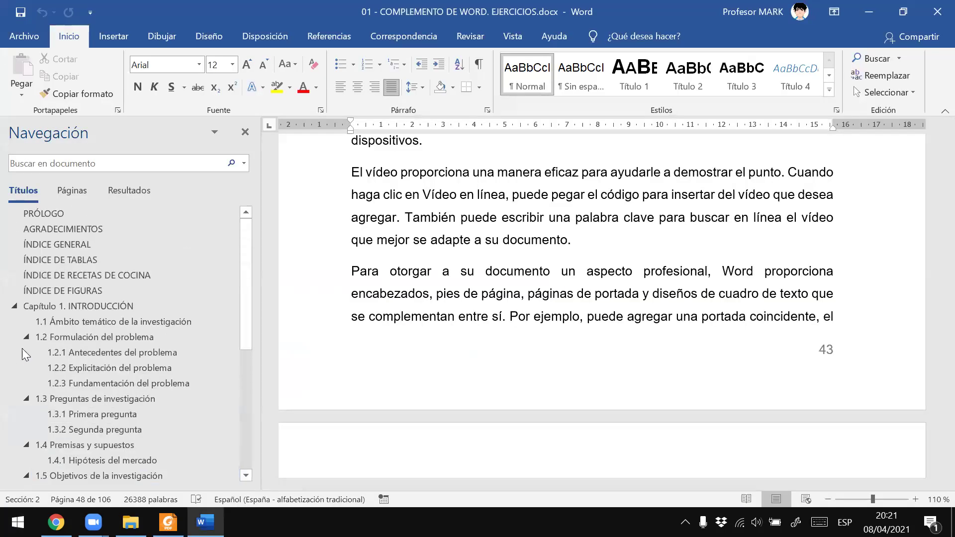
scroll(23, 346, "down", 4)
scroll(23, 347, "down", 2)
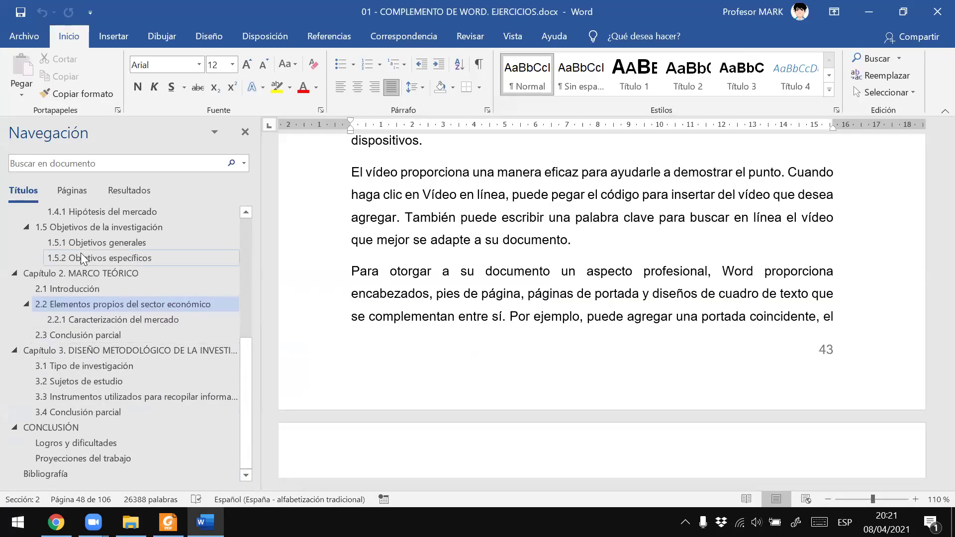
left_click(69, 323)
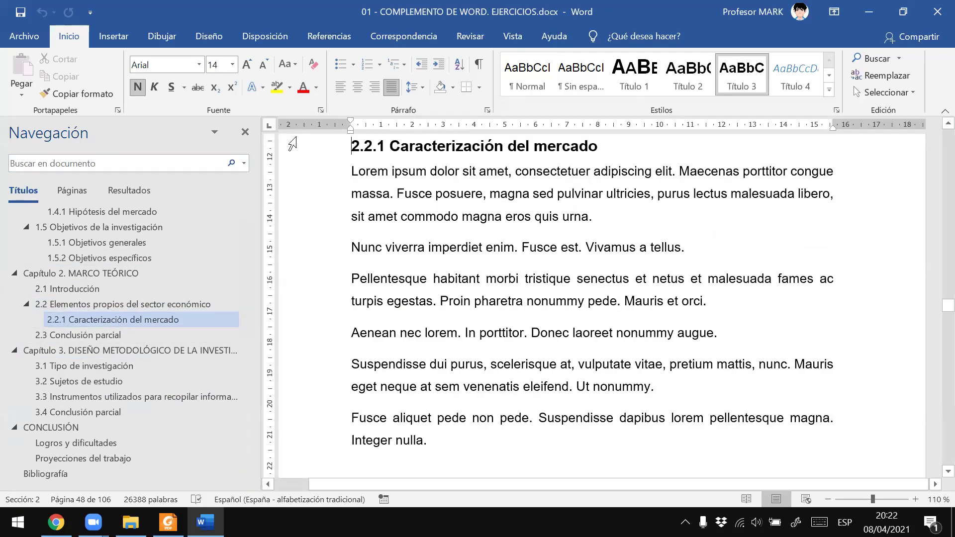
left_click(244, 133)
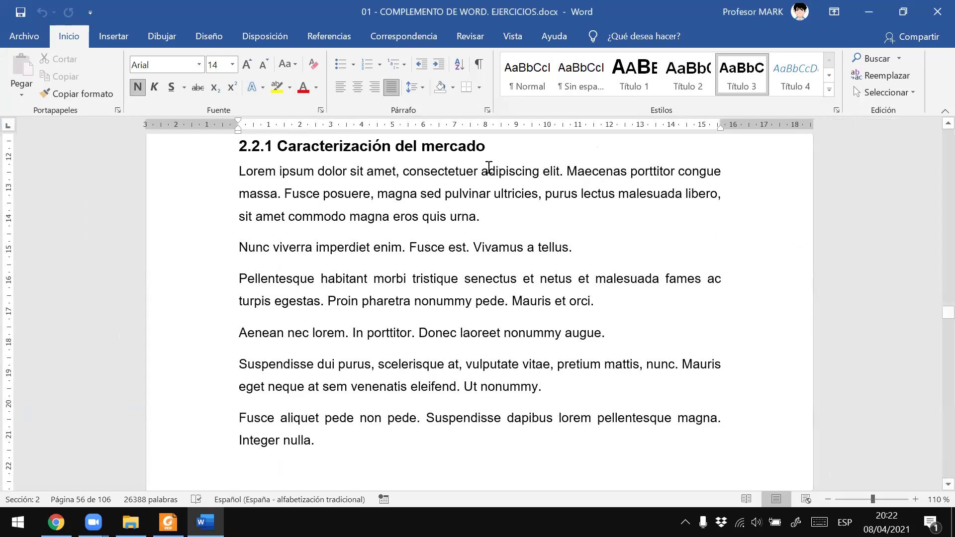
left_click(511, 36)
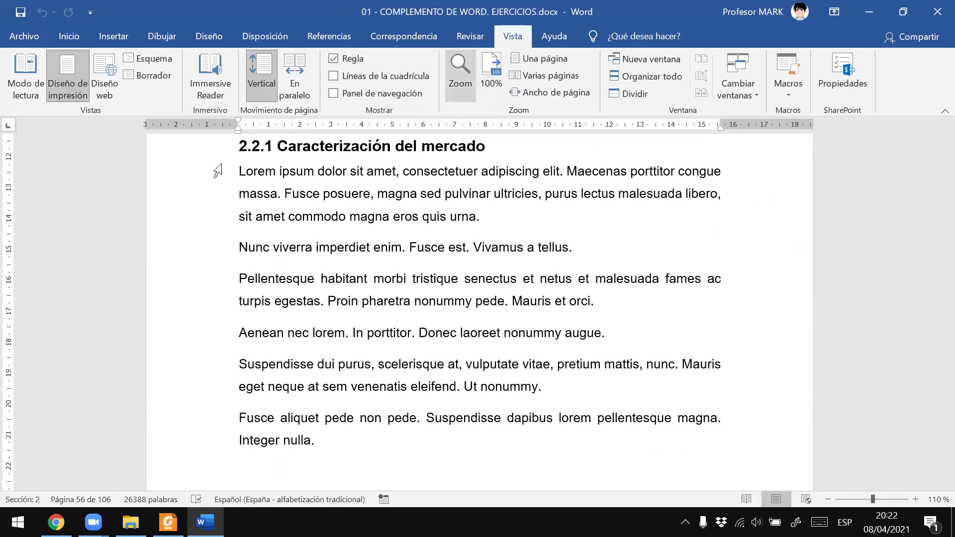
left_click(335, 95)
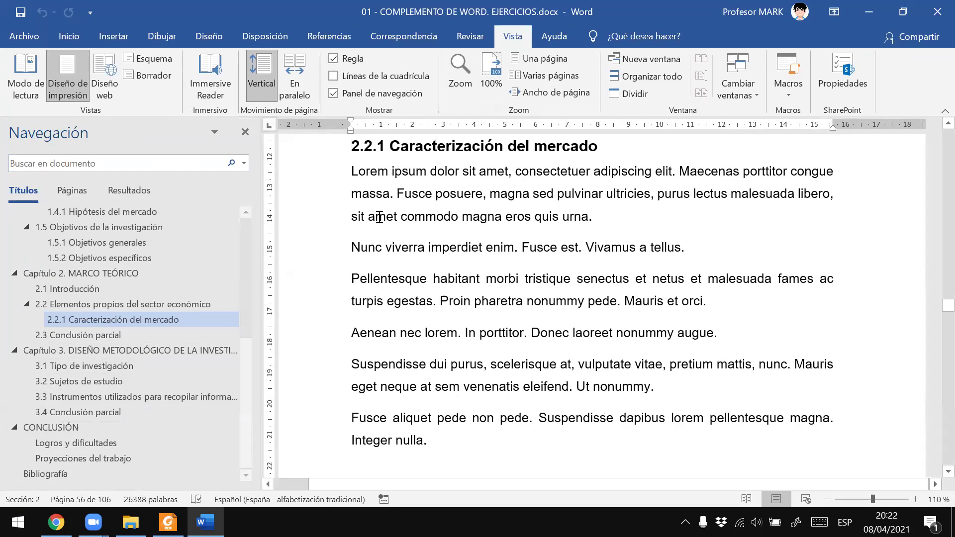
left_click(86, 336)
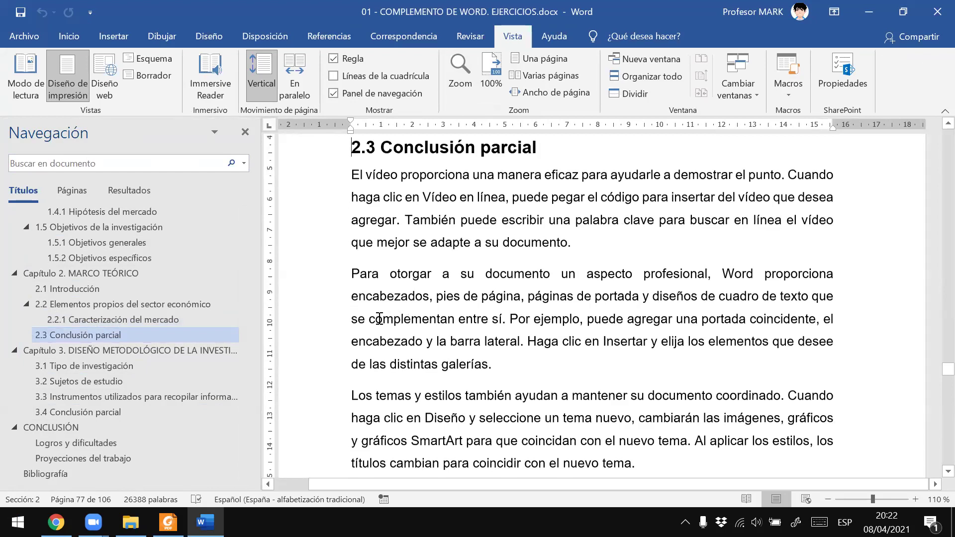
scroll(380, 319, "up", 3)
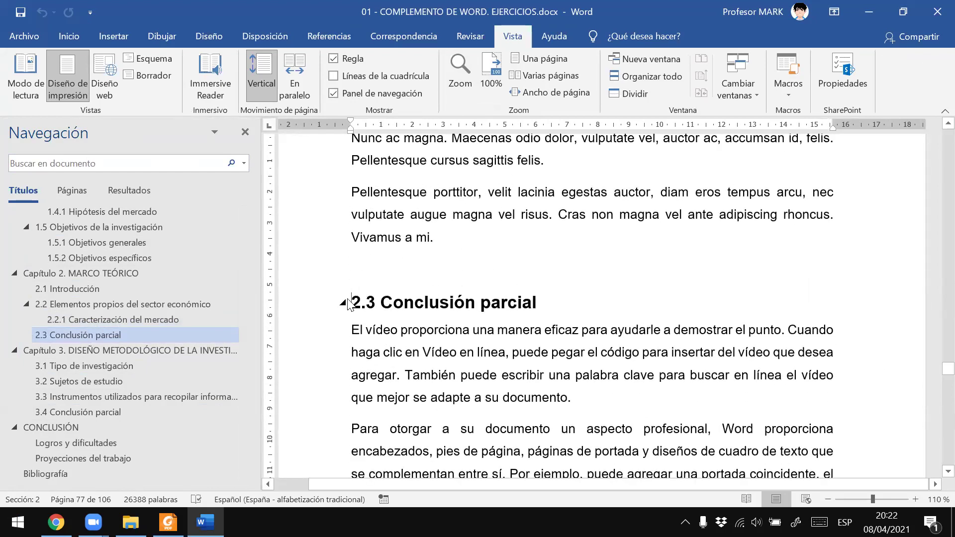
Put the insertion point on the empty line just above the 2.3 heading
left_click(342, 302)
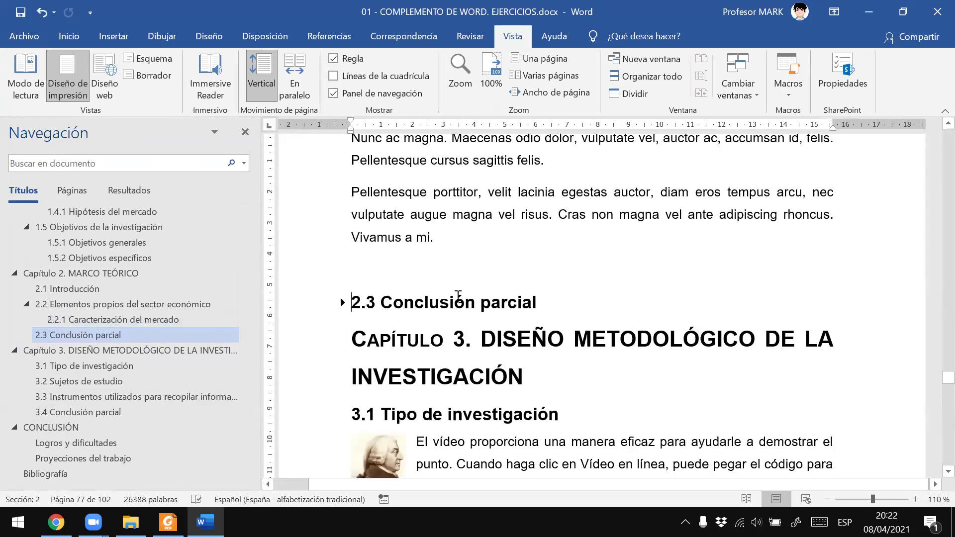
key("ctrl+z")
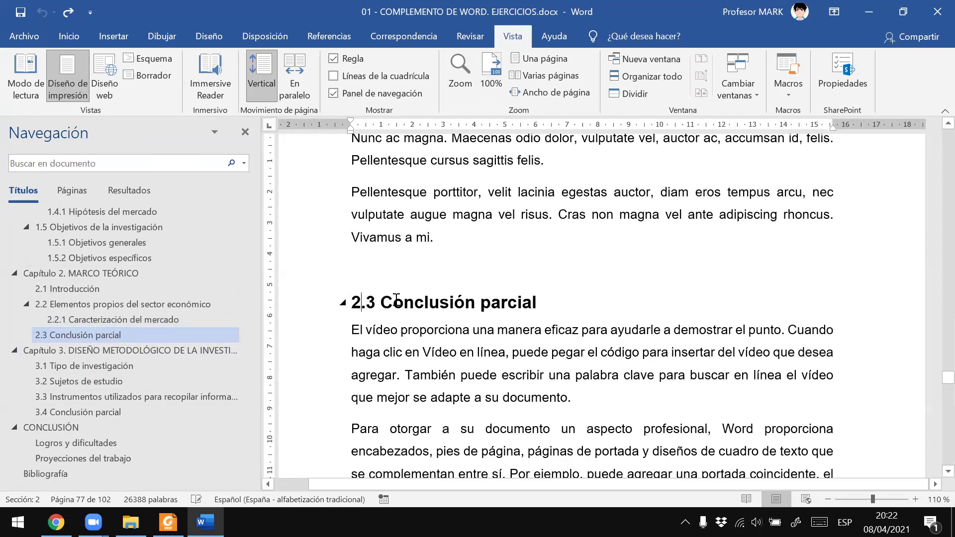
left_click_drag(358, 304, 481, 304)
left_click(354, 302)
triple_click(473, 298)
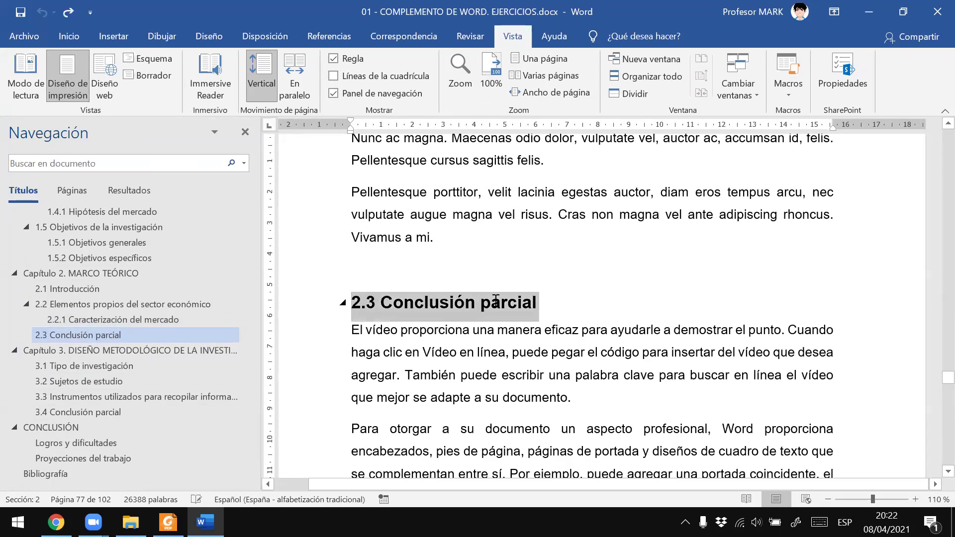
left_click(413, 299)
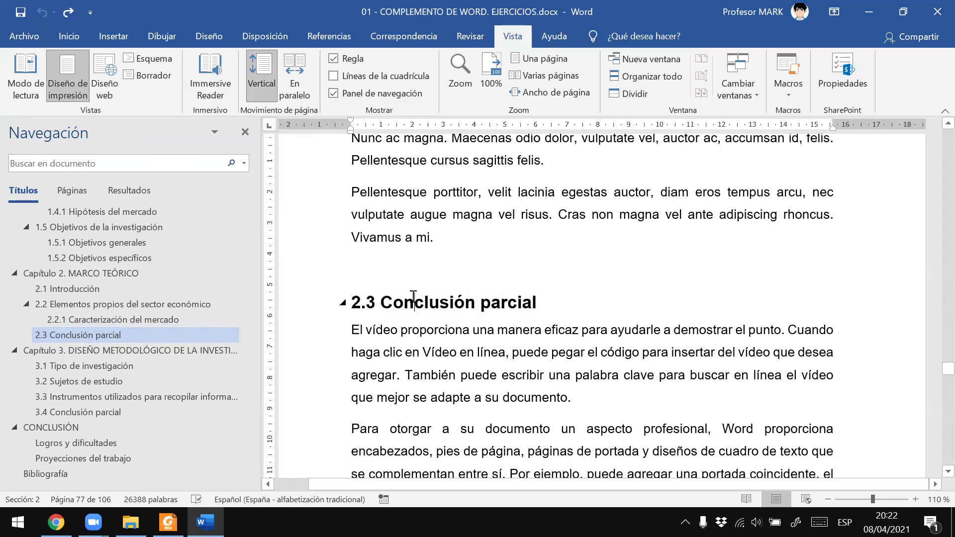
left_click(373, 268)
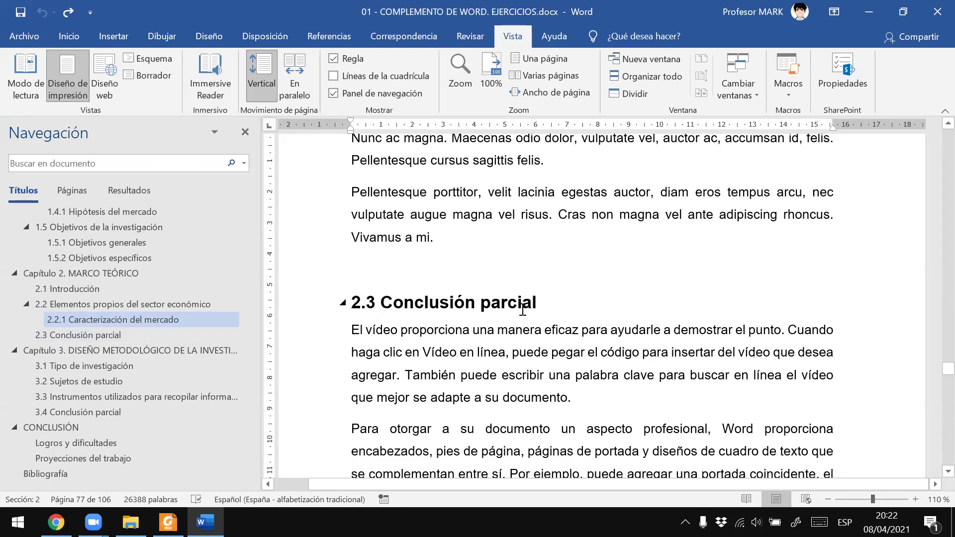
Turn on ¶ Mostrar todo in the Inicio tab to show formatting marks
left_click(69, 36)
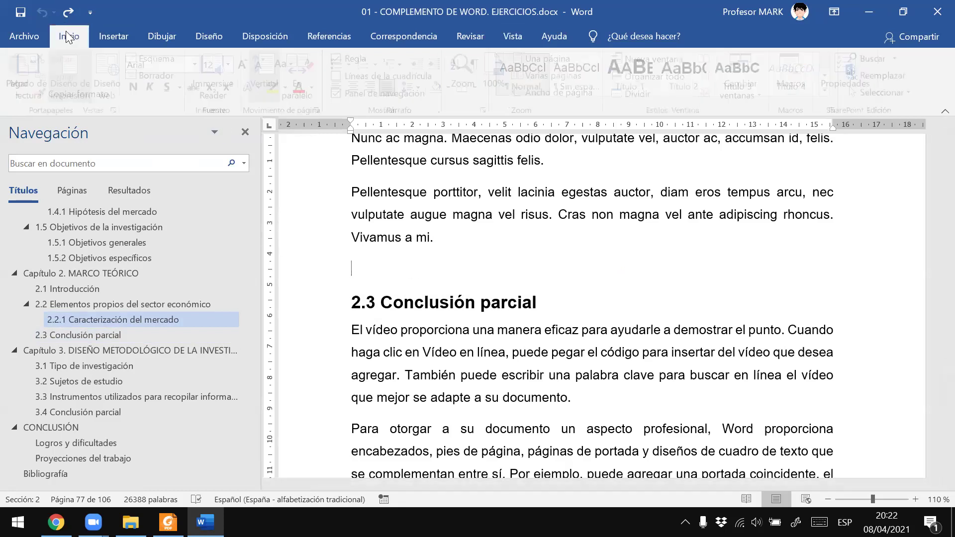
left_click(479, 65)
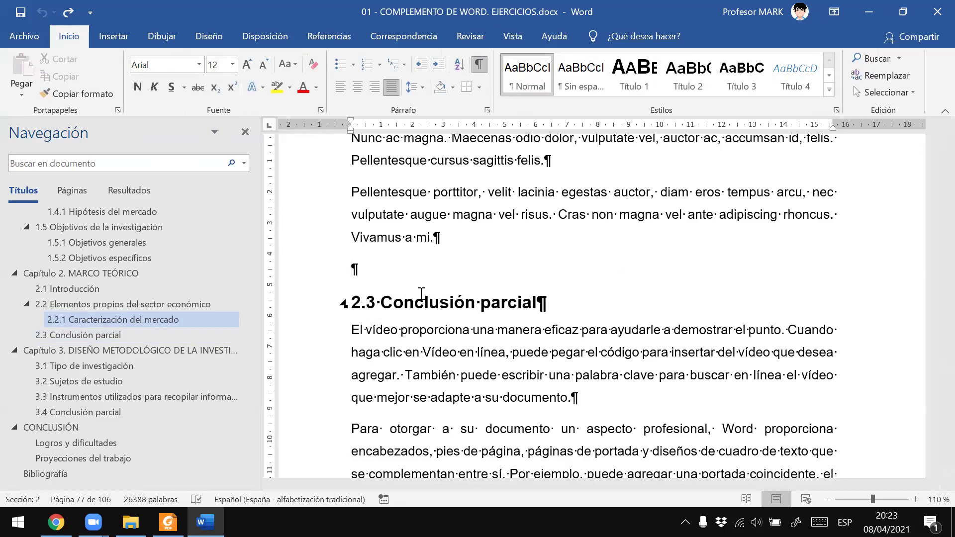
key("alt+Tab")
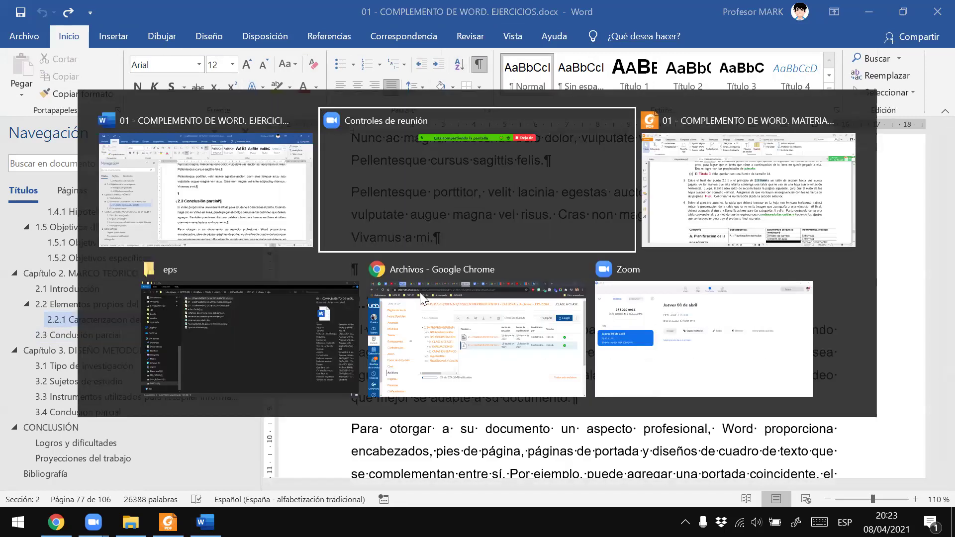
Clear the highlight on exercise 5 in the Foxit PDF and return to Word
key("alt+Tab")
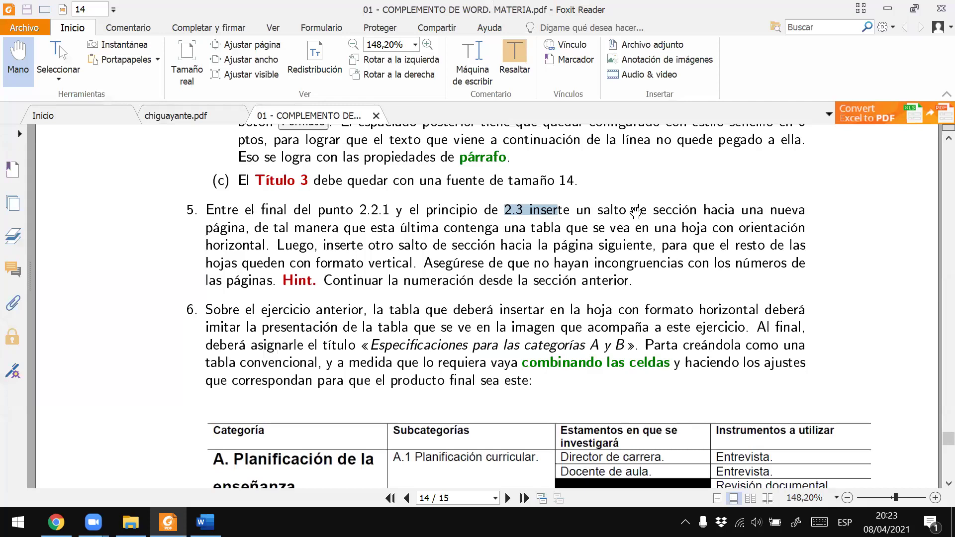
left_click(647, 209)
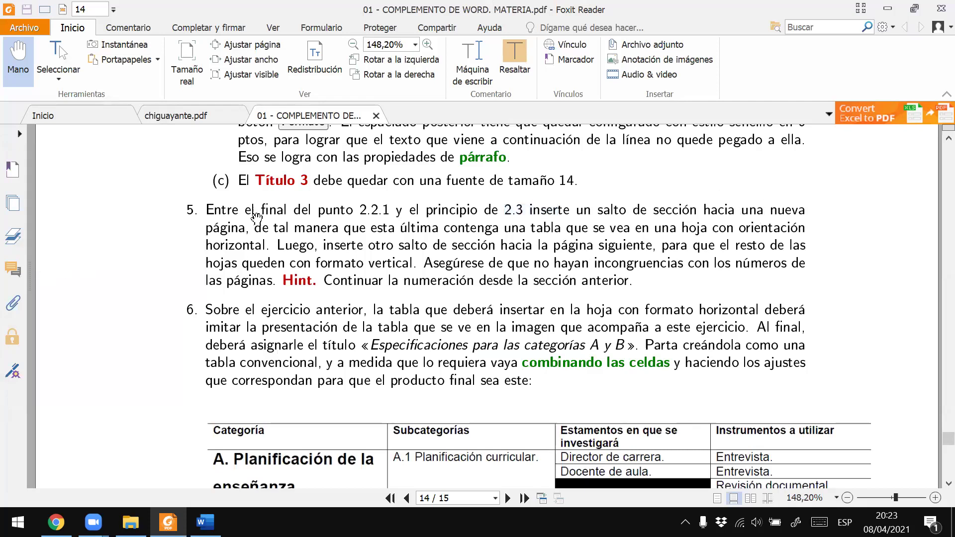
key("alt+Tab")
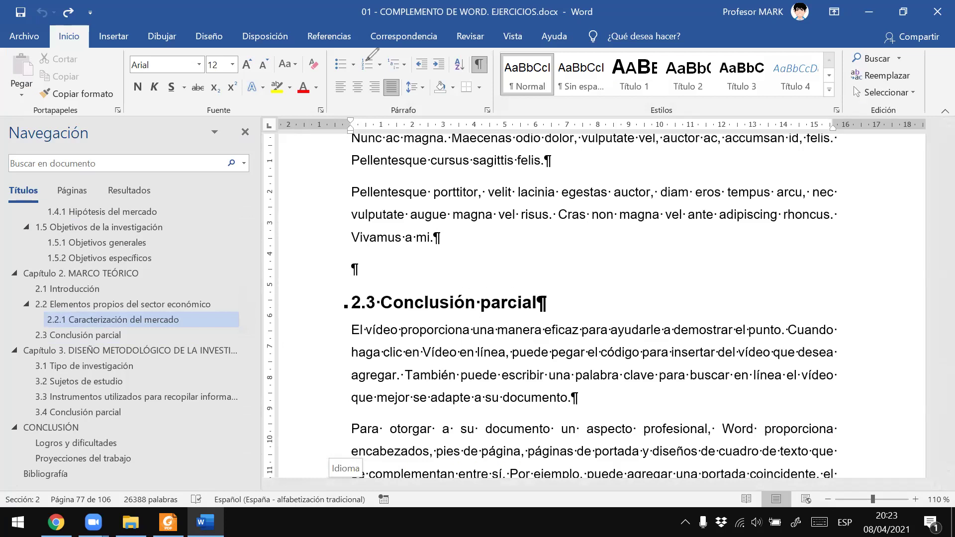
left_click_drag(41, 253, 29, 493)
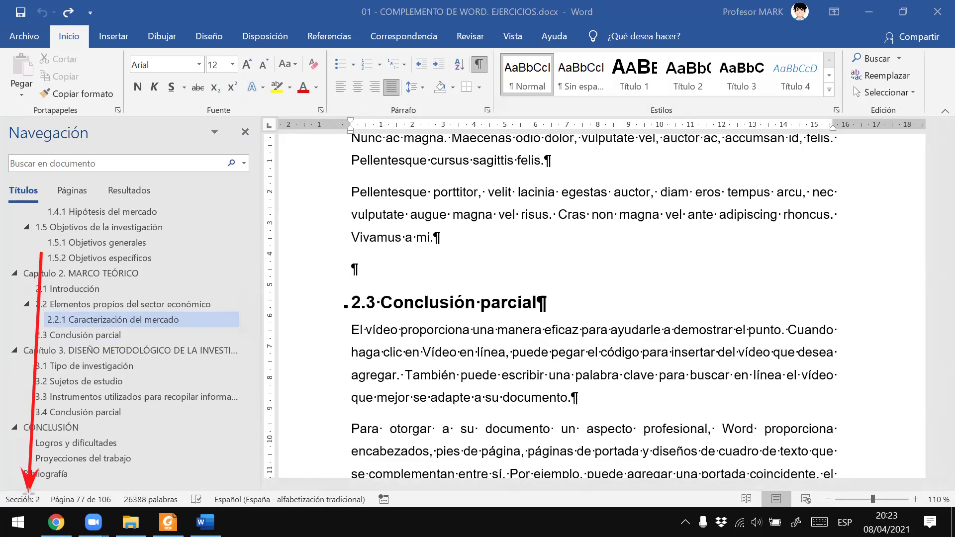
left_click_drag(302, 498, 44, 500)
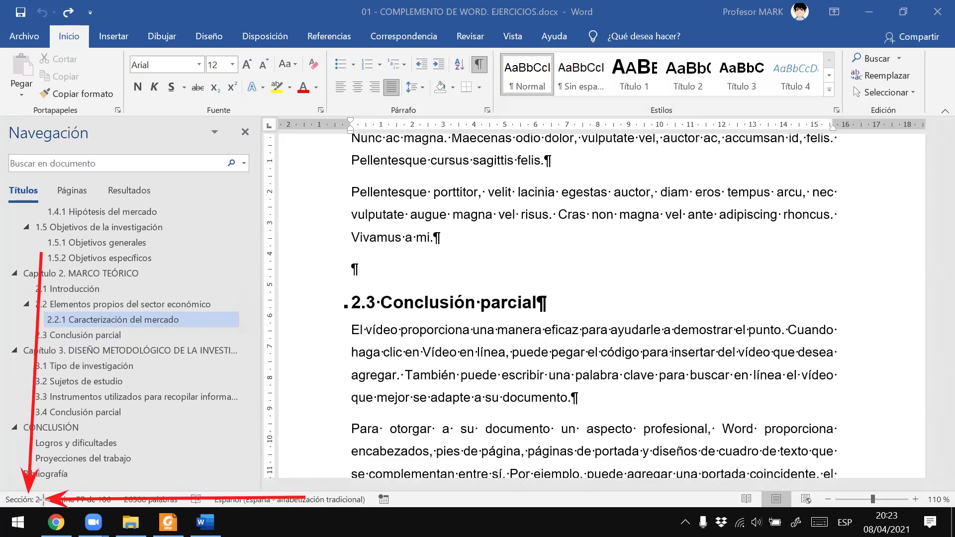
left_click_drag(1, 296, 14, 491)
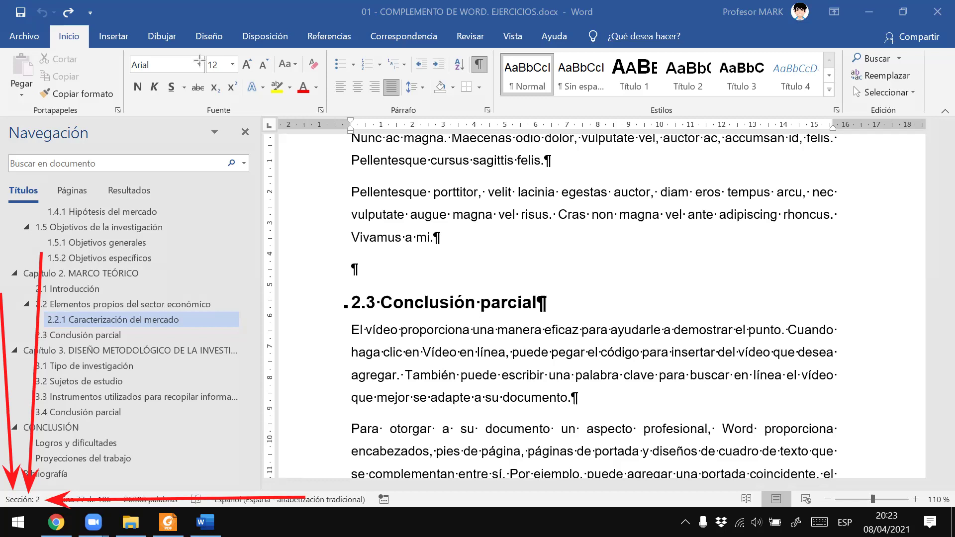
left_click(356, 266)
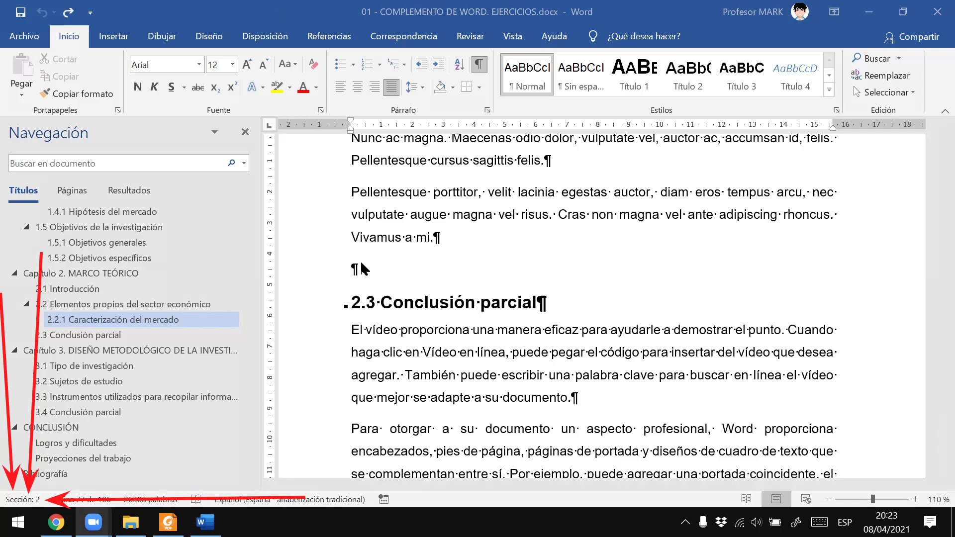
Insert a Página siguiente section break from Disposición > Saltos before 2.3 Conclusión parcial
left_click(119, 36)
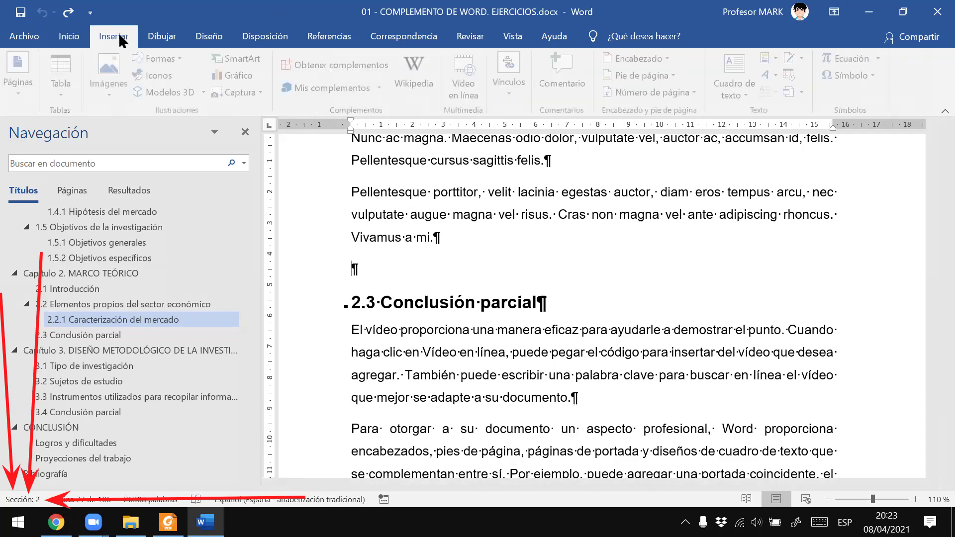
left_click(228, 39)
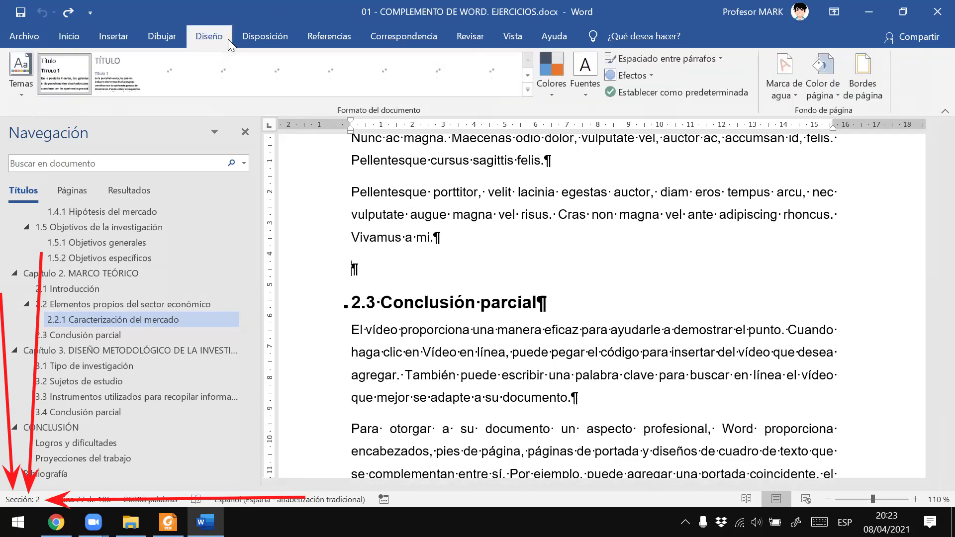
left_click(256, 39)
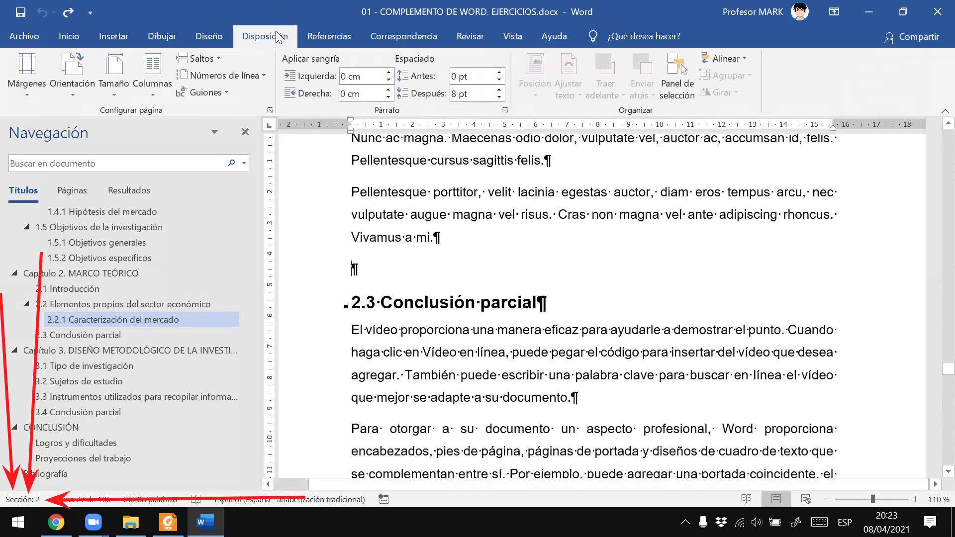
left_click(220, 58)
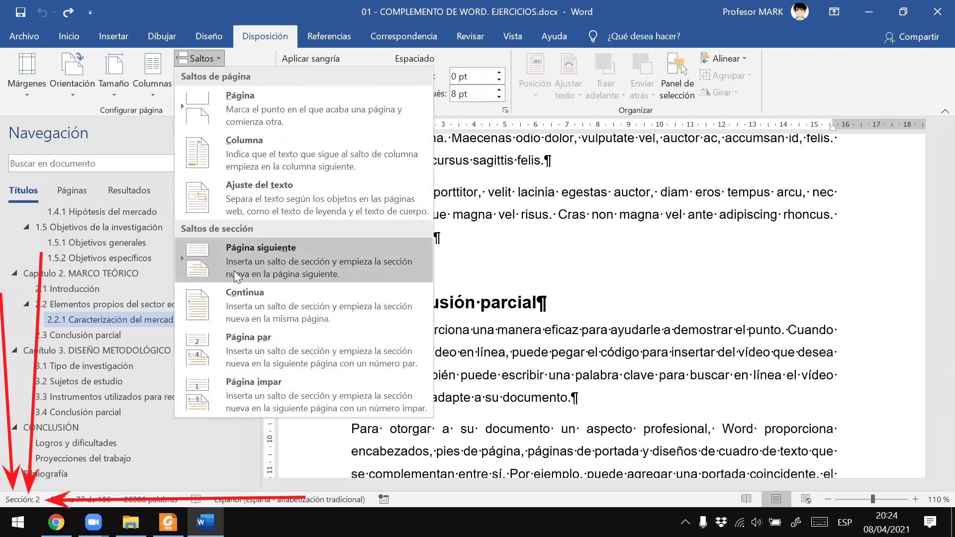
left_click(273, 266)
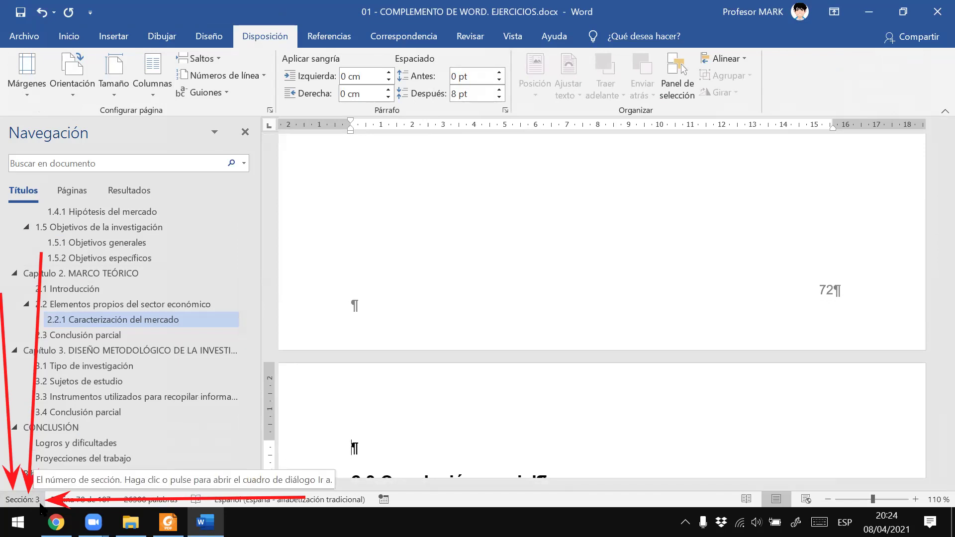
left_click(168, 522)
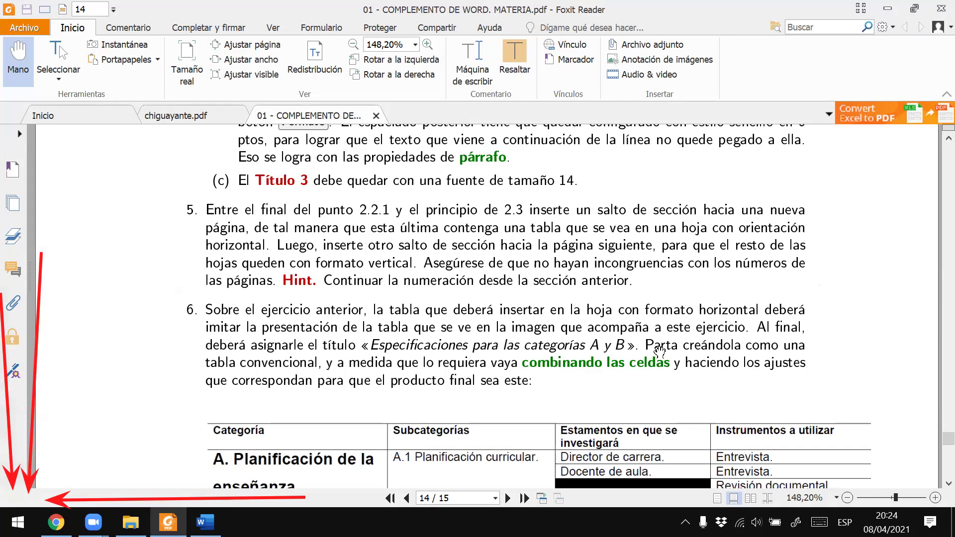
Read PDF exercises 5 and 6 on the landscape page and merged-cell table, then return to Word
scroll(520, 321, "down", 5)
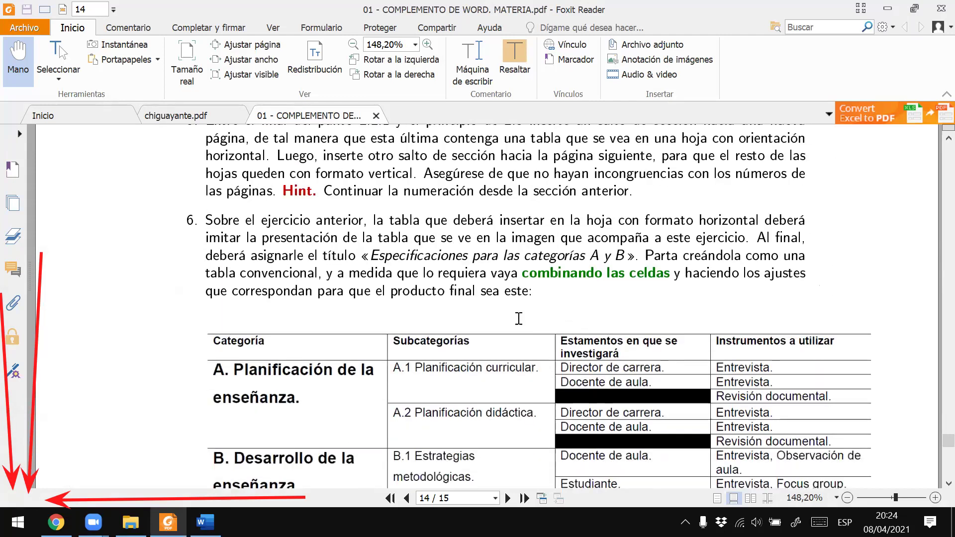
scroll(523, 312, "down", 4)
scroll(329, 172, "down", 1)
scroll(330, 183, "up", 1)
scroll(744, 382, "down", 2)
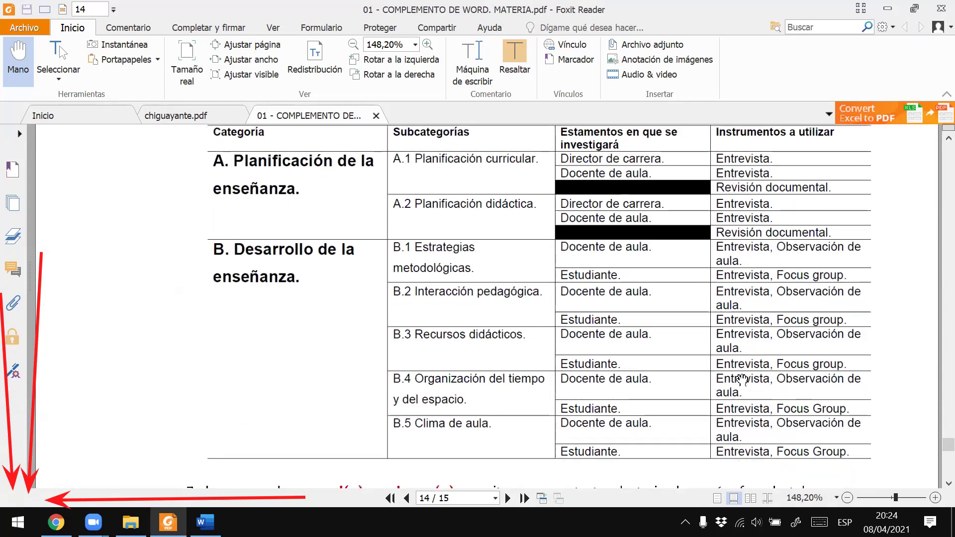
scroll(731, 351, "up", 4)
scroll(730, 351, "up", 4)
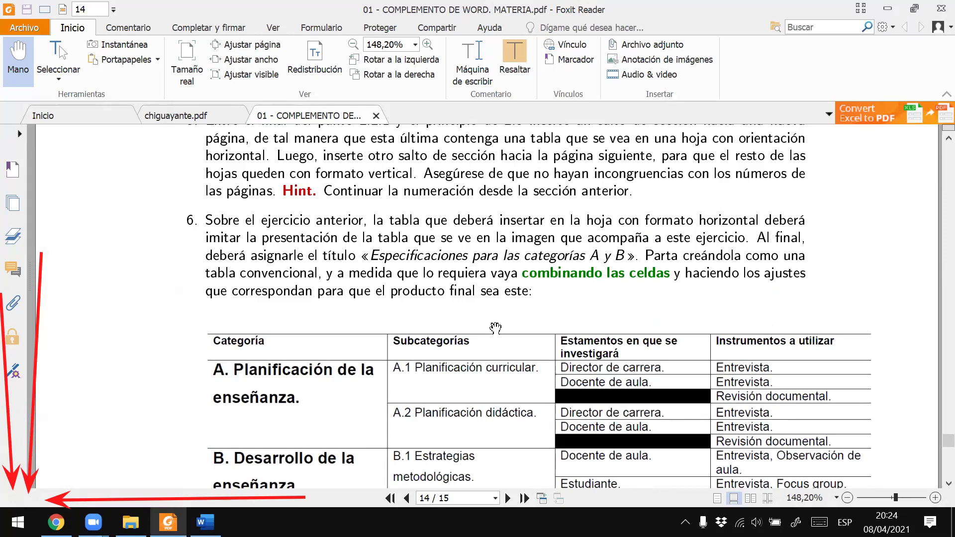
key("alt+Tab")
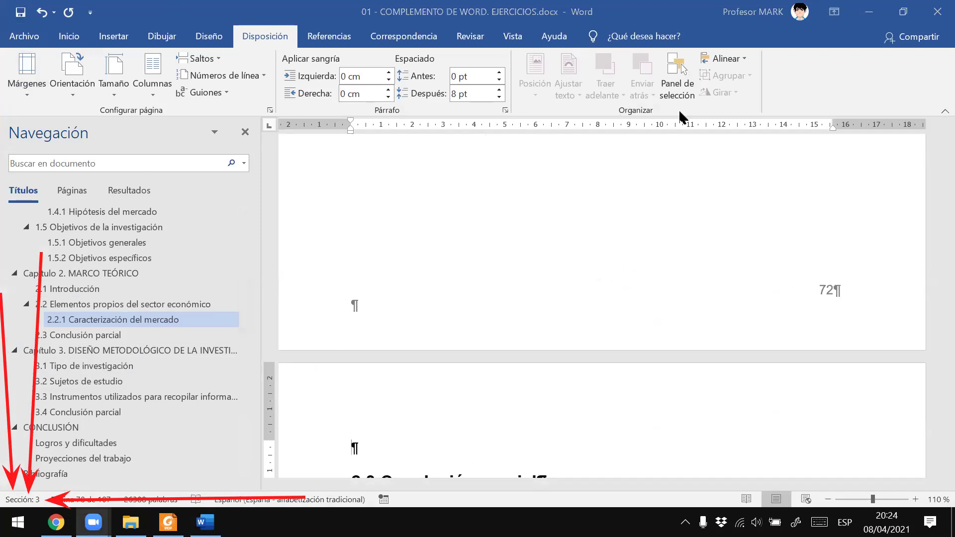
Insert an empty paragraph after 'Vivamus a mi.' and scroll through the following pages to check them
scroll(587, 279, "up", 8)
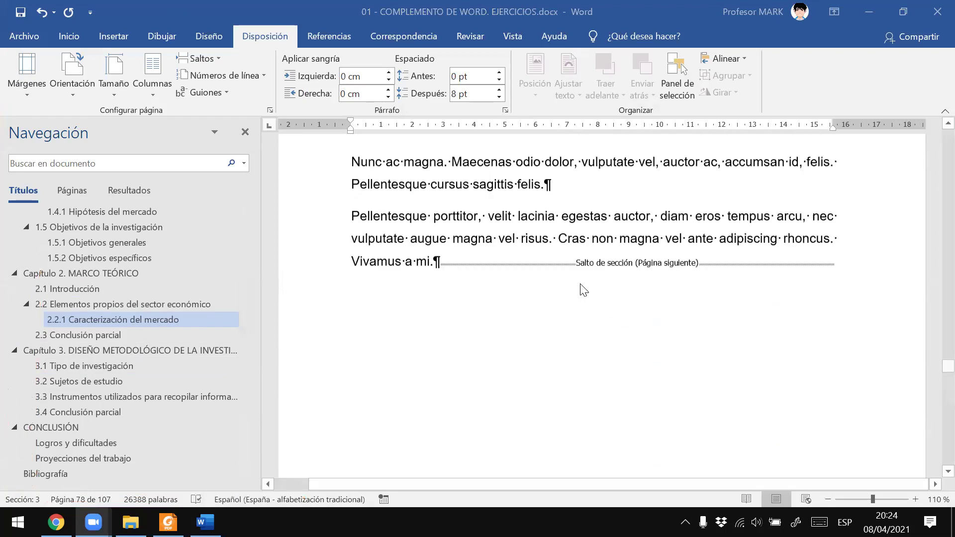
left_click(438, 409)
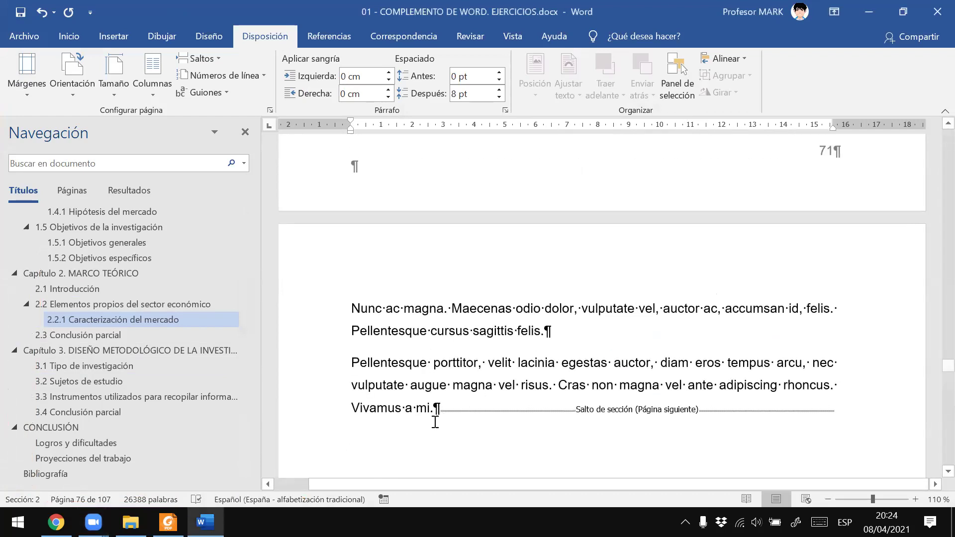
key("Return")
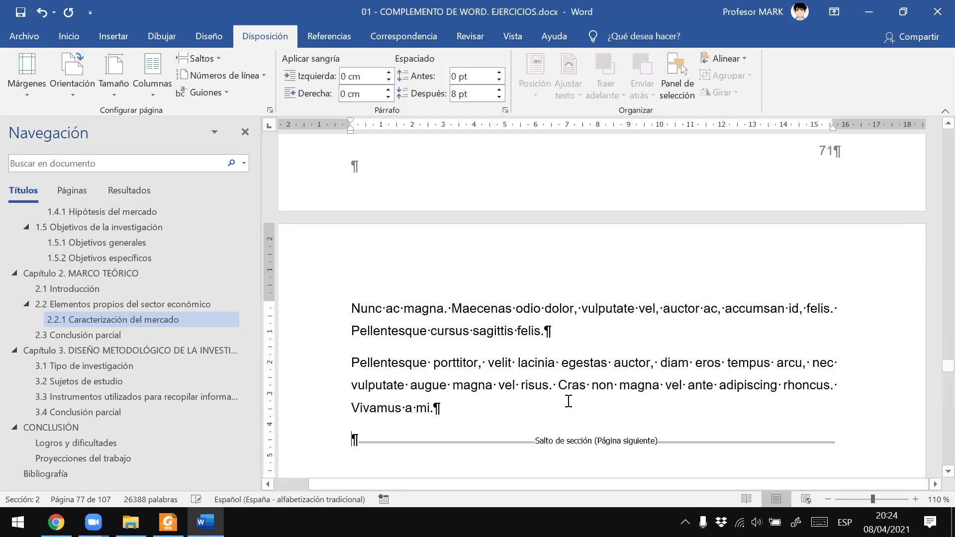
scroll(503, 455, "down", 3)
scroll(453, 375, "down", 10)
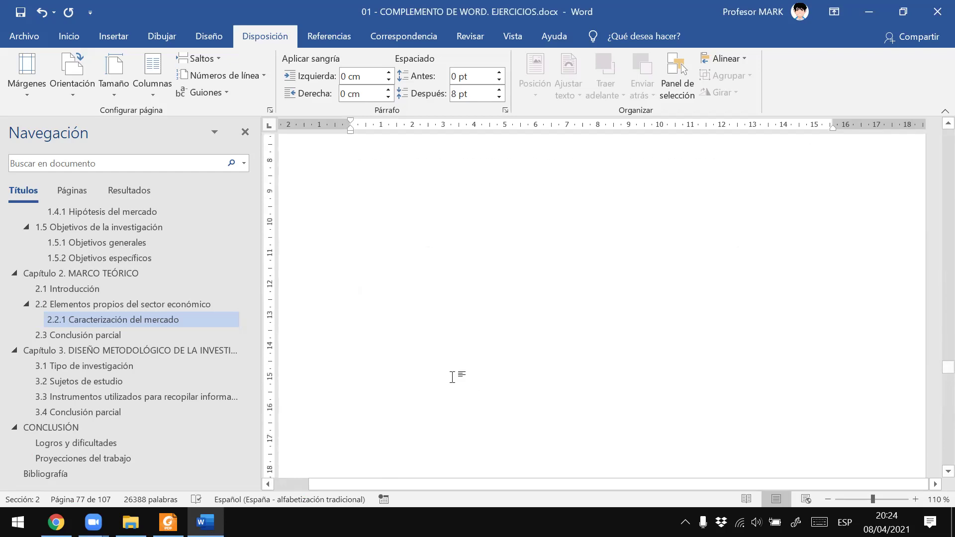
scroll(440, 379, "down", 5)
scroll(458, 378, "down", 4)
scroll(465, 377, "down", 4)
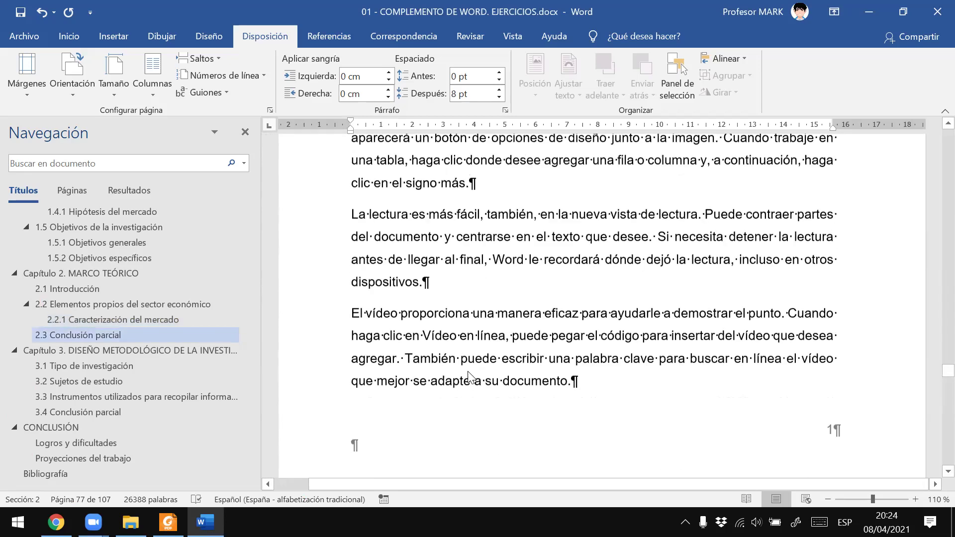
scroll(469, 377, "down", 3)
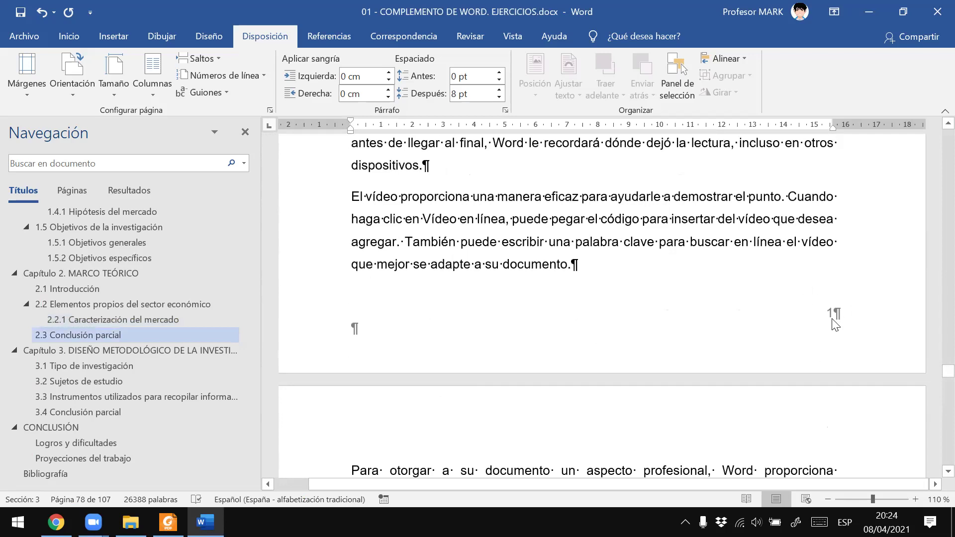
scroll(841, 298, "up", 5)
scroll(826, 284, "up", 3)
scroll(807, 289, "up", 3)
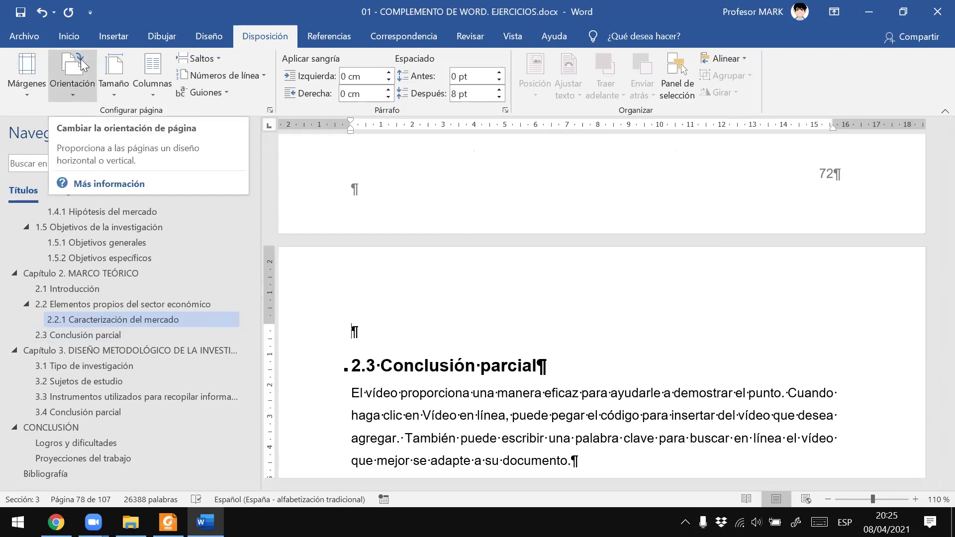
Set the section starting at 2.3 Conclusión parcial to Horizontal (landscape) orientation
left_click(75, 91)
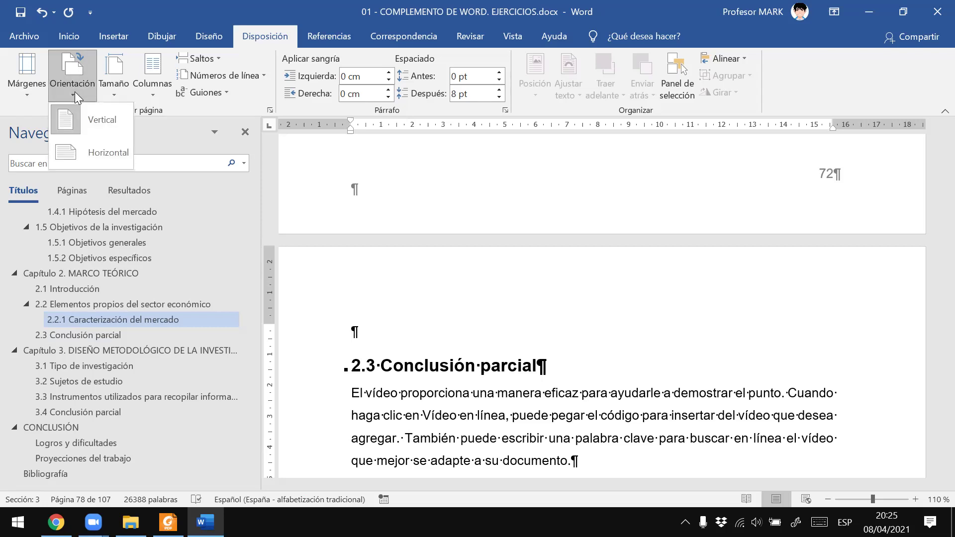
left_click(74, 148)
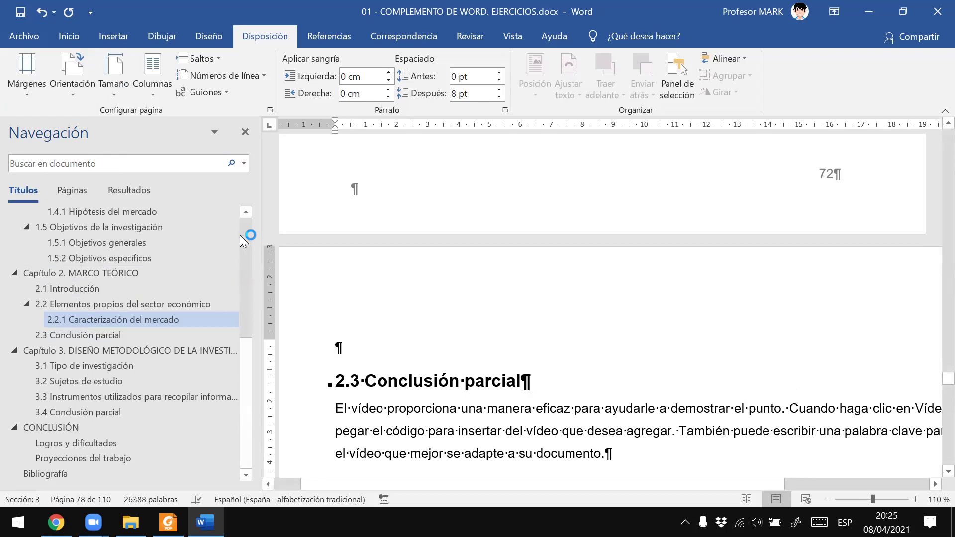
scroll(475, 265, "up", 3)
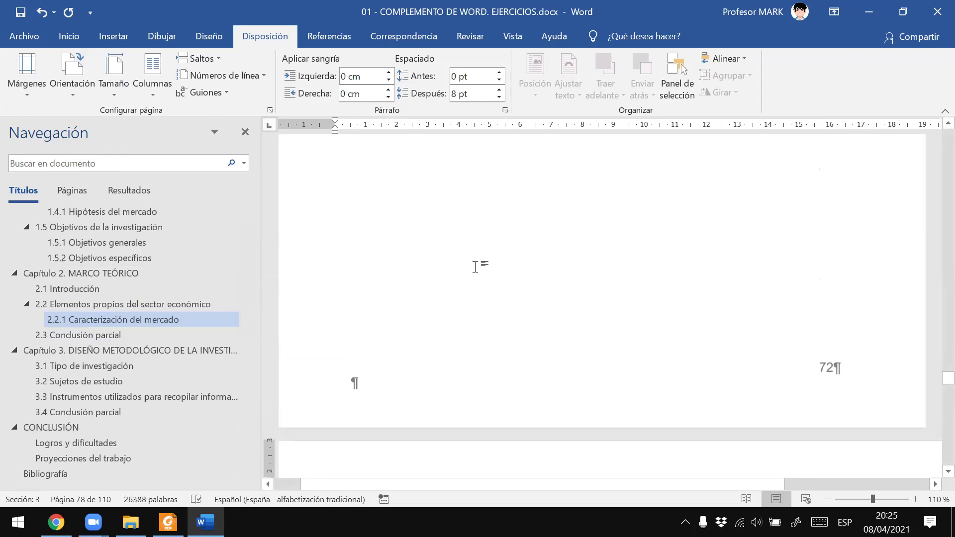
scroll(477, 266, "down", 4)
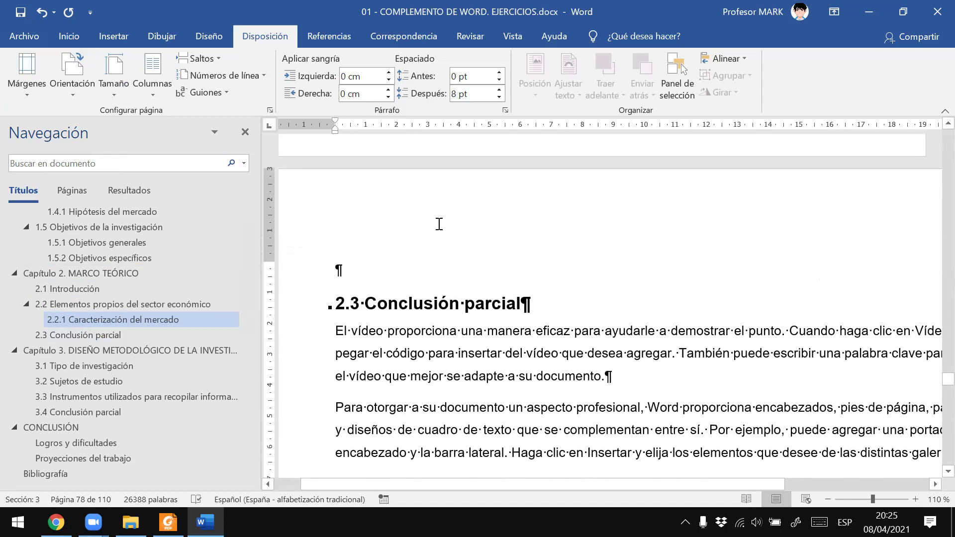
scroll(438, 230, "up", 5)
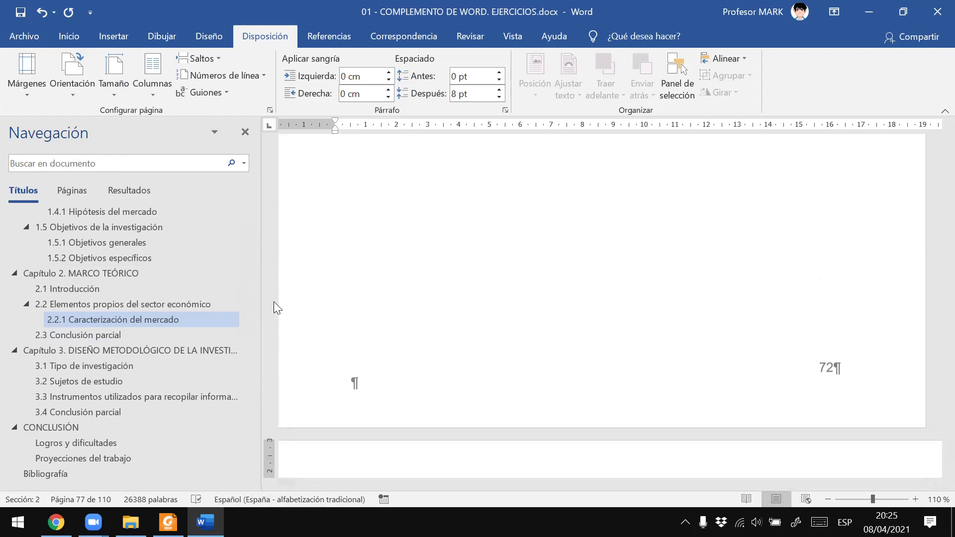
Zoom out to 60% and check which section the preceding portrait page belongs to
left_click(828, 499)
left_click(828, 500)
left_click(828, 499)
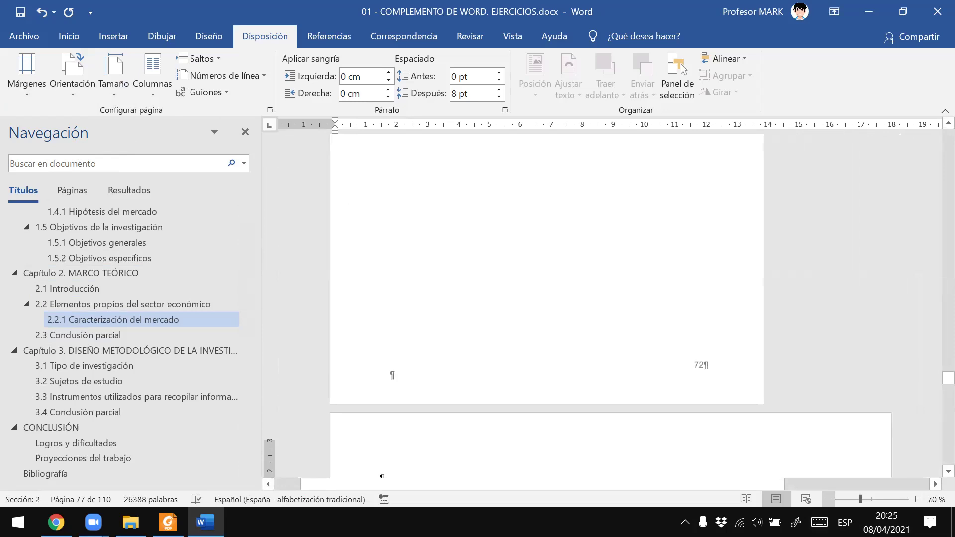
left_click(828, 499)
left_click(828, 499)
scroll(585, 366, "up", 3)
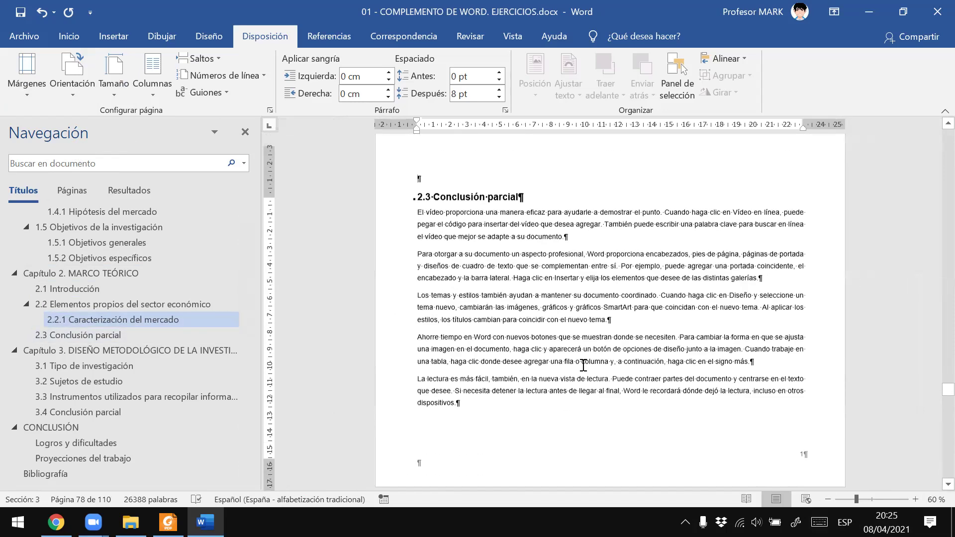
scroll(580, 362, "up", 2)
scroll(580, 363, "up", 2)
scroll(564, 362, "up", 2)
scroll(564, 362, "up", 3)
scroll(564, 362, "up", 4)
scroll(563, 362, "down", 3)
scroll(547, 298, "down", 3)
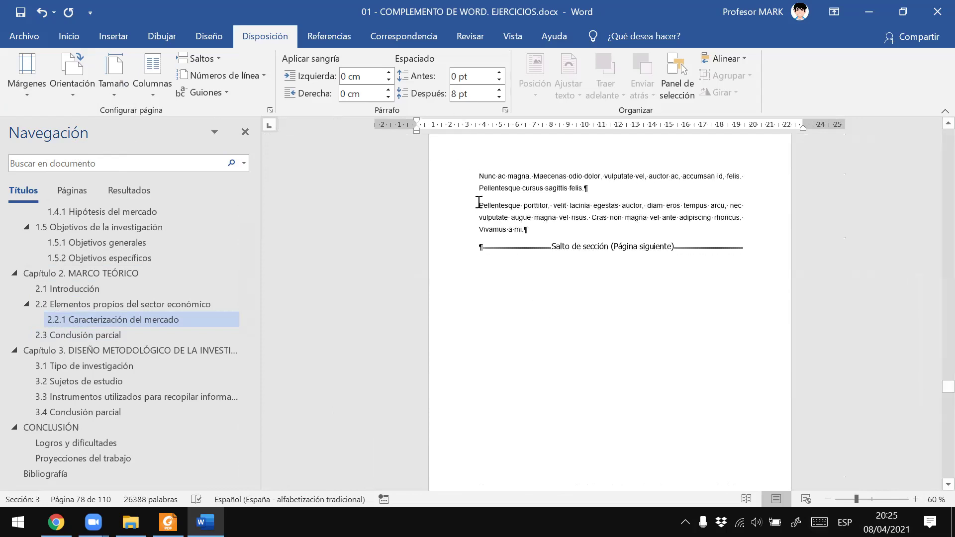
left_click(512, 217)
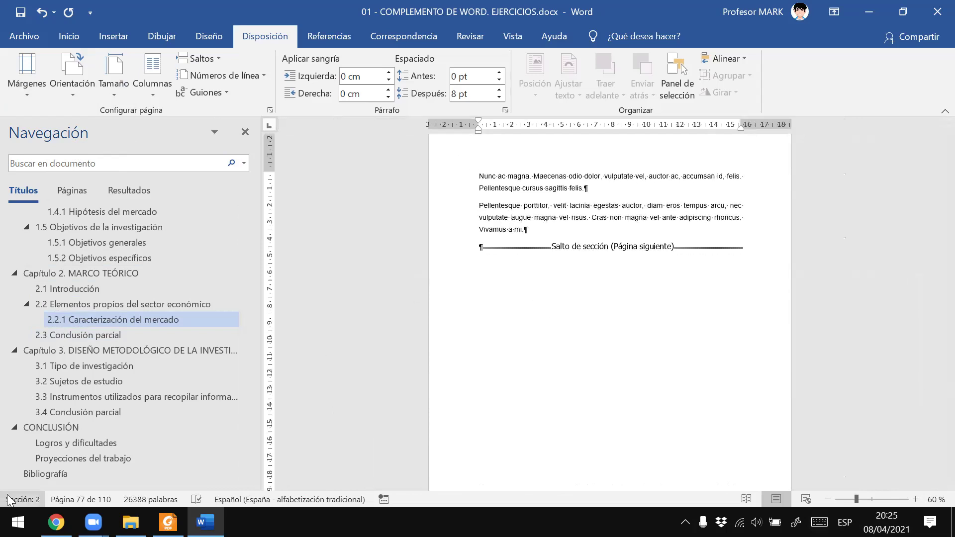
Check the landscape page's section, then scroll down to the Bibliografía page
scroll(592, 299, "up", 6)
scroll(603, 321, "up", 3)
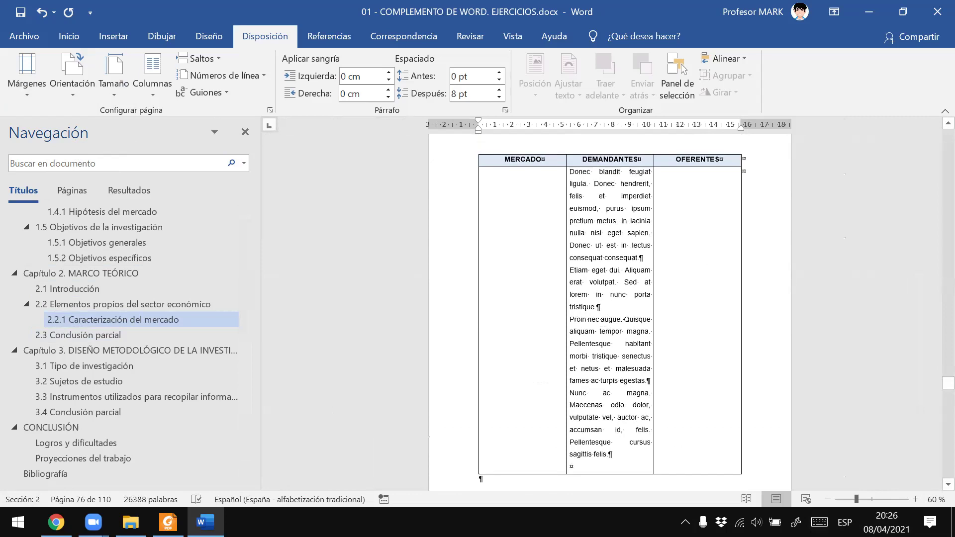
scroll(598, 338, "down", 3)
scroll(598, 338, "down", 3)
scroll(598, 340, "down", 3)
scroll(599, 340, "down", 3)
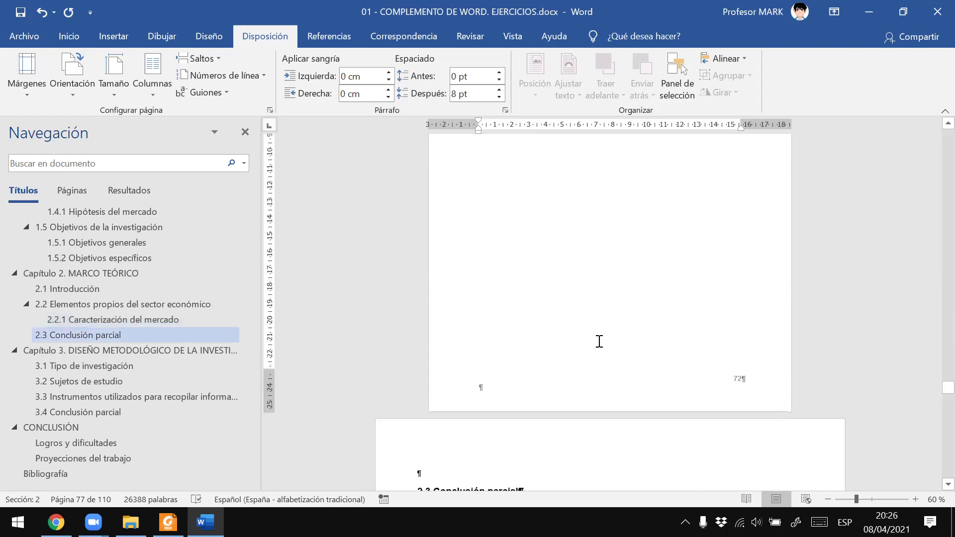
scroll(597, 336, "down", 3)
scroll(595, 331, "down", 1)
scroll(595, 331, "down", 2)
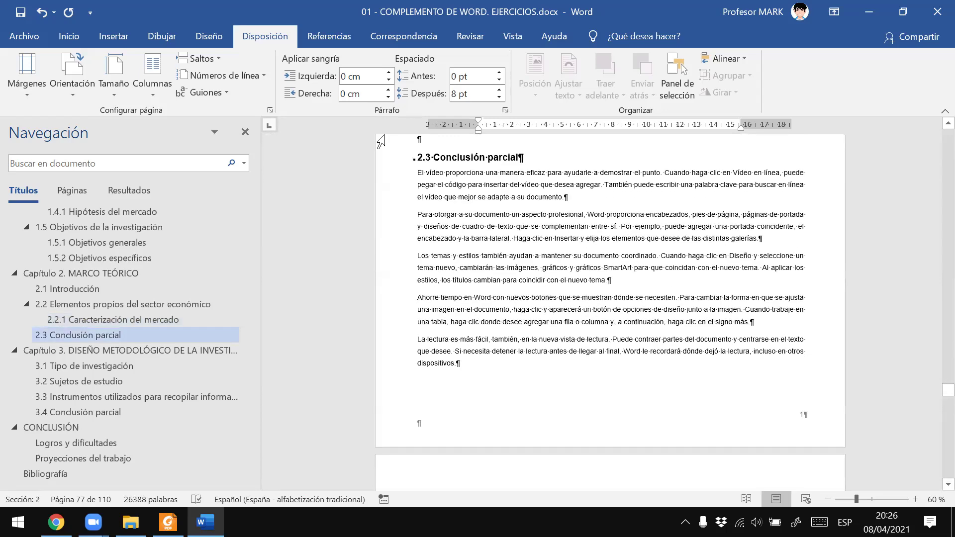
left_click(478, 198)
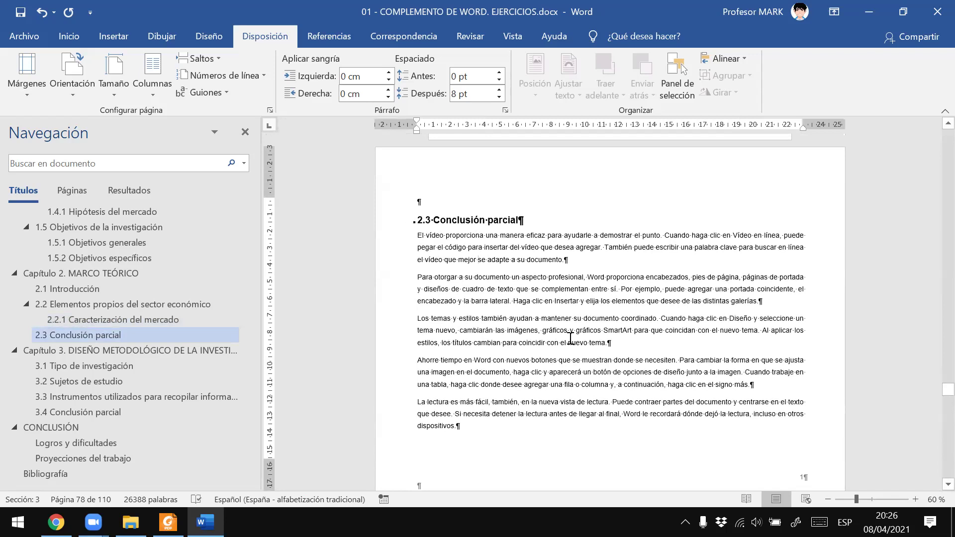
scroll(548, 348, "down", 1)
scroll(572, 349, "down", 3)
scroll(725, 346, "down", 2)
scroll(846, 378, "down", 3)
Navigate via the headings from 2.2.1 Caracterización del mercado to 2.3 Conclusión parcial
left_click_drag(936, 396, 931, 487)
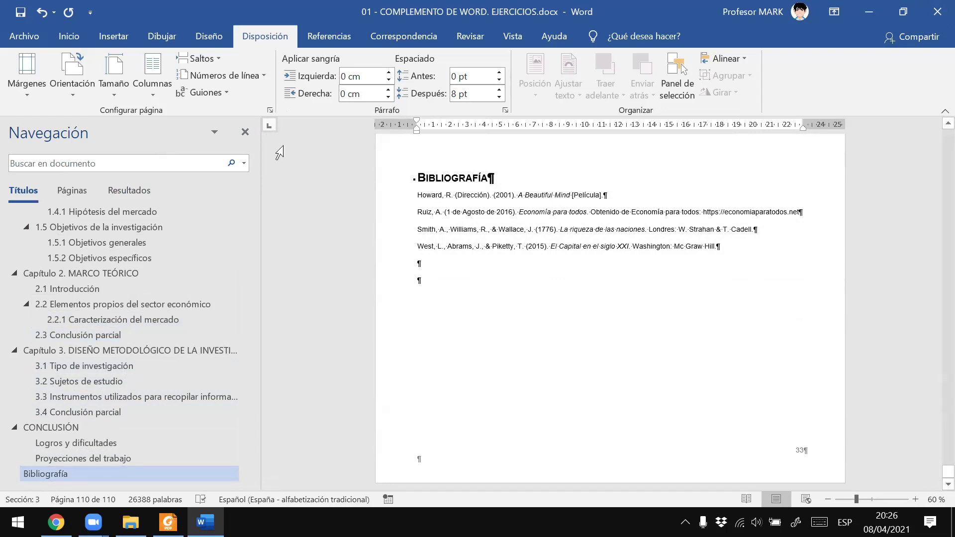
left_click(75, 310)
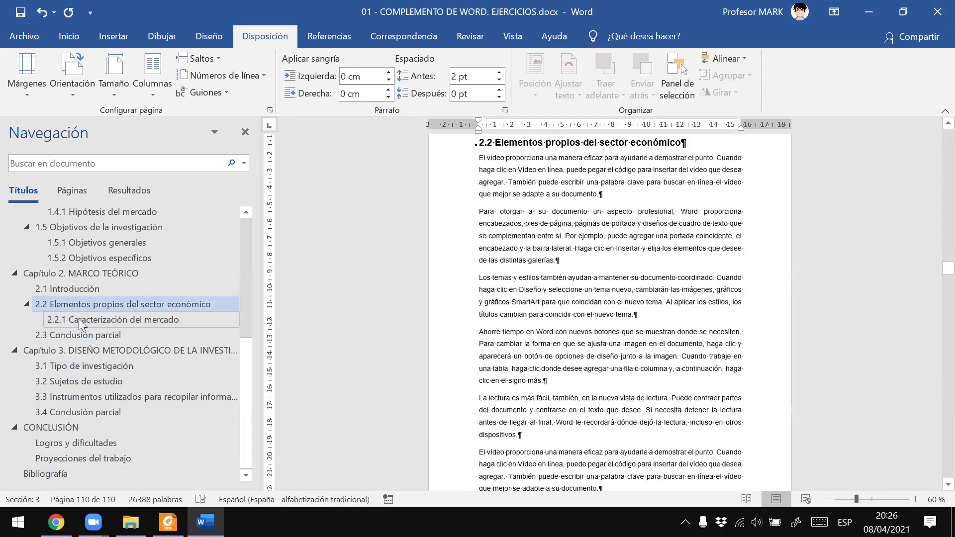
left_click(79, 318)
scroll(604, 292, "down", 3)
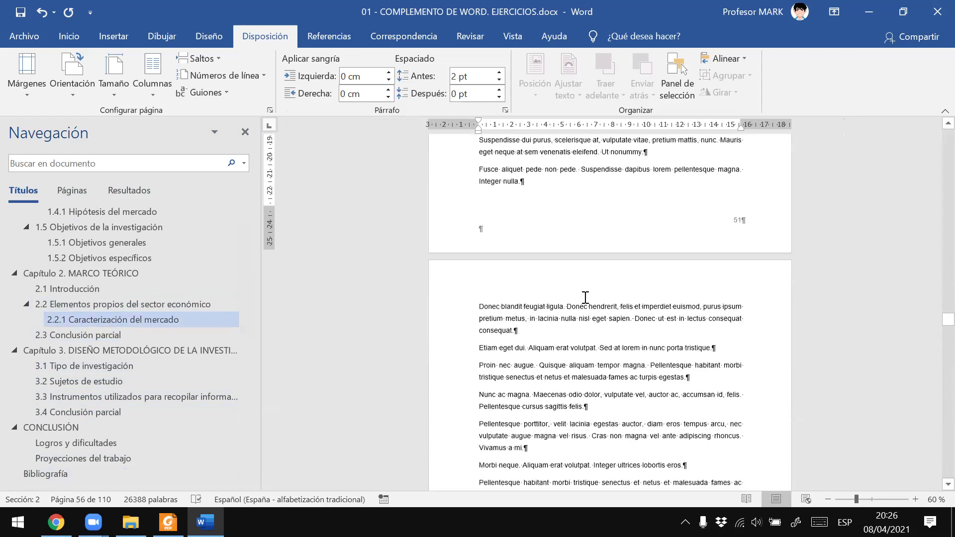
scroll(587, 299, "down", 4)
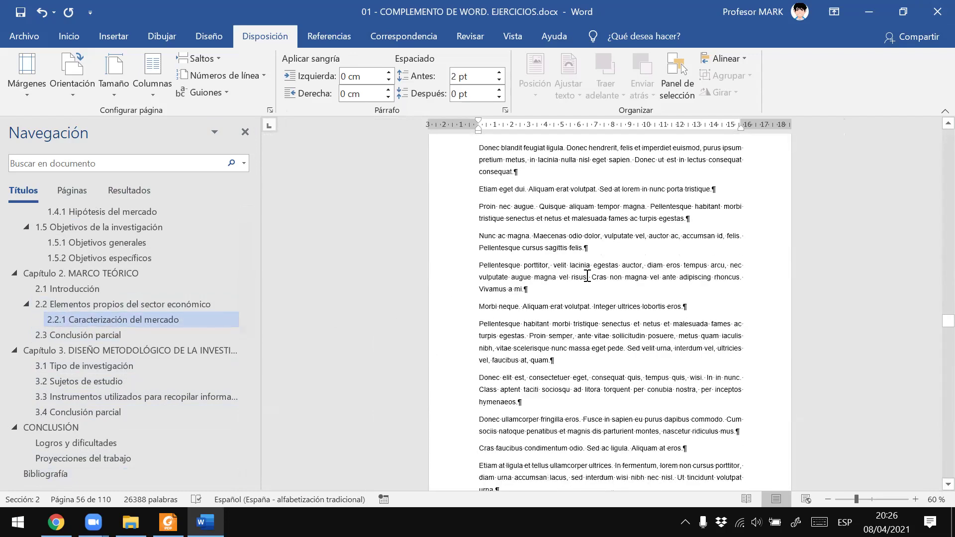
left_click(111, 334)
At 90% zoom, place the insertion point on the empty line above the 2.3 heading
scroll(609, 271, "up", 1)
scroll(456, 228, "up", 2)
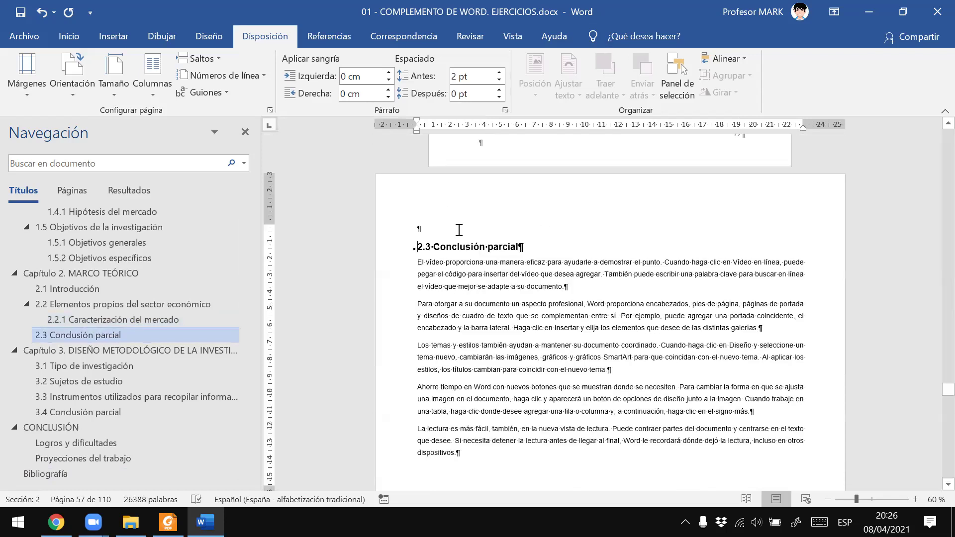
scroll(456, 234, "up", 8)
scroll(460, 248, "up", 5)
scroll(461, 248, "up", 2)
left_click(535, 277)
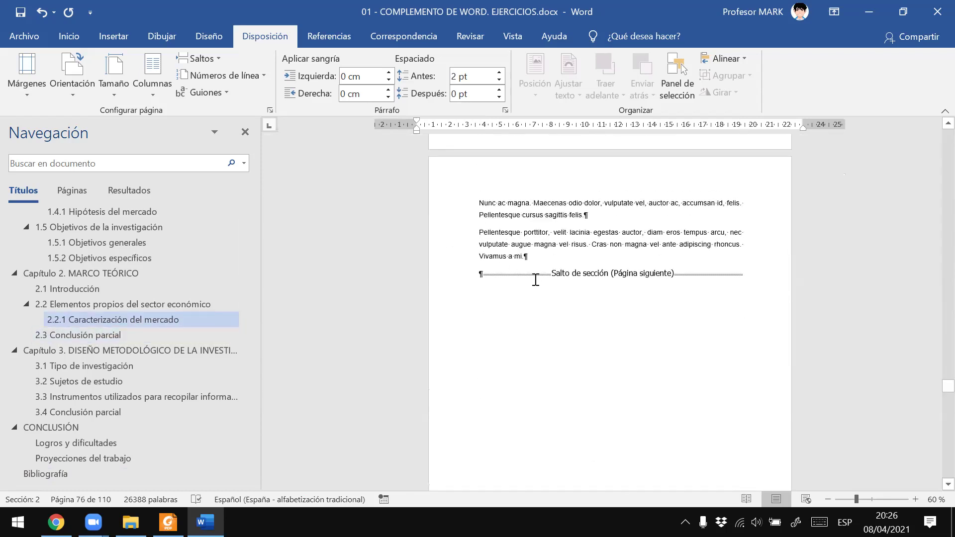
scroll(542, 266, "down", 1)
scroll(543, 266, "down", 2)
scroll(546, 258, "down", 3)
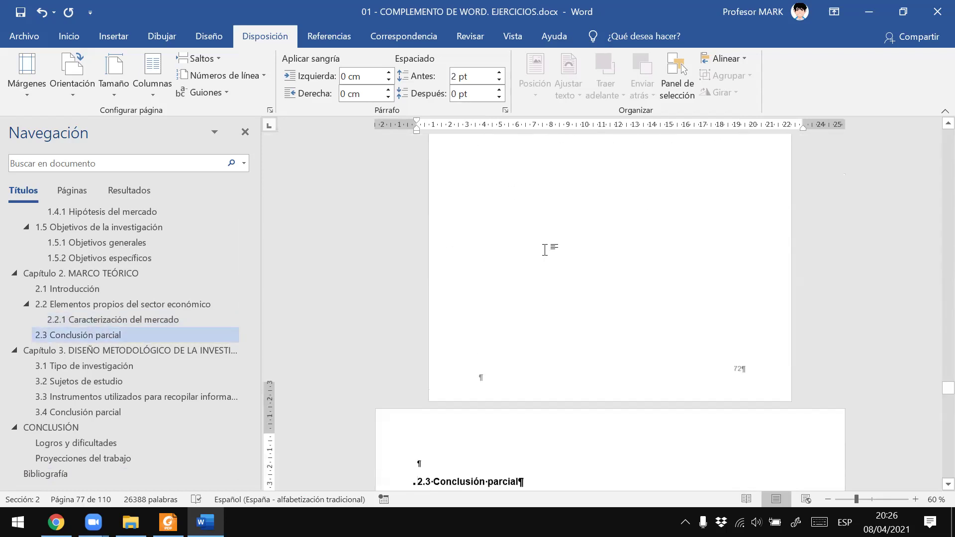
scroll(535, 279, "down", 1)
scroll(483, 324, "down", 3)
left_click(419, 354)
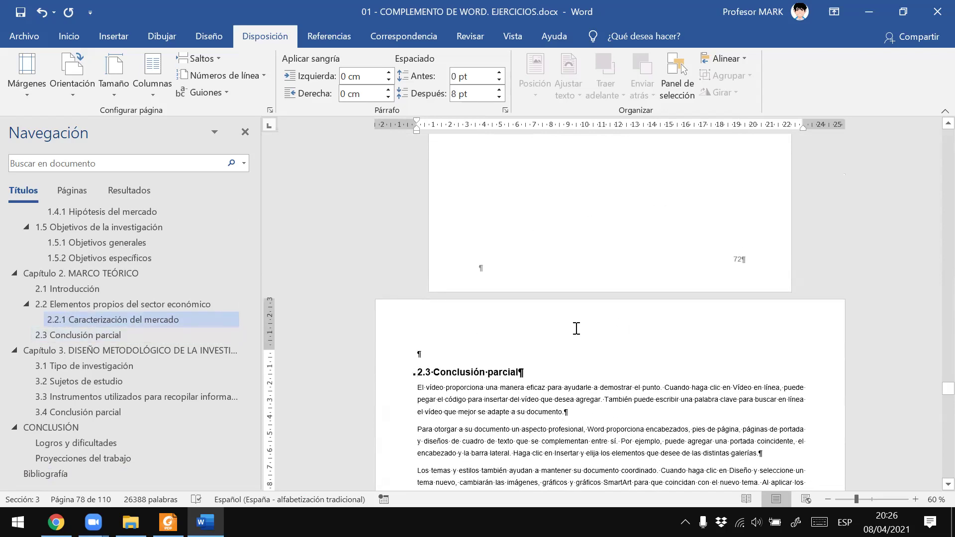
scroll(439, 362, "up", 3, "ctrl")
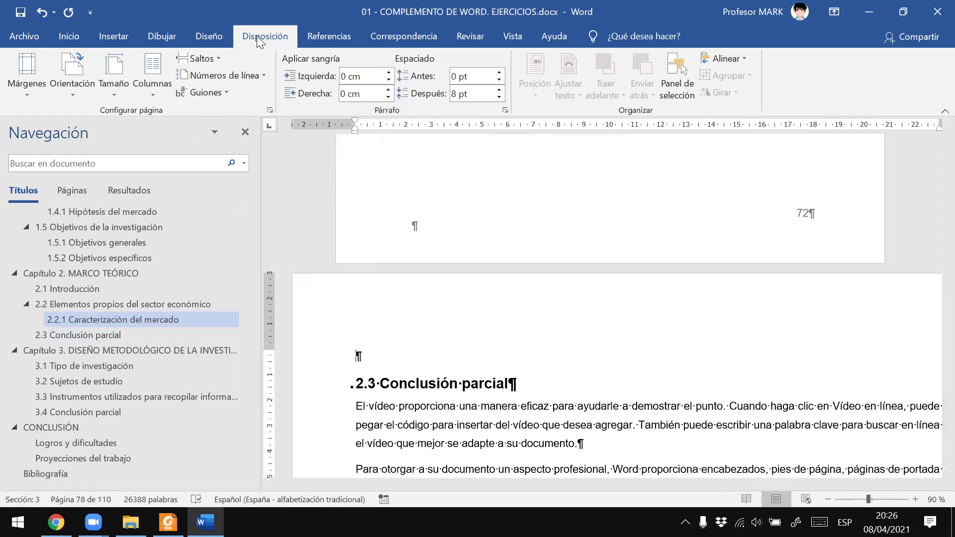
Insert a Página siguiente section break before the 2.3 heading and toggle white space between pages
left_click(203, 61)
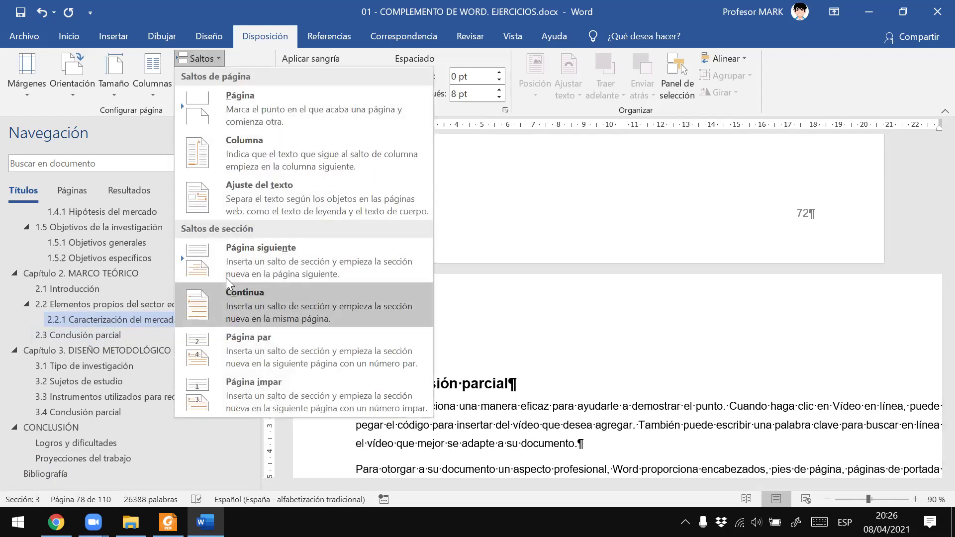
left_click(226, 262)
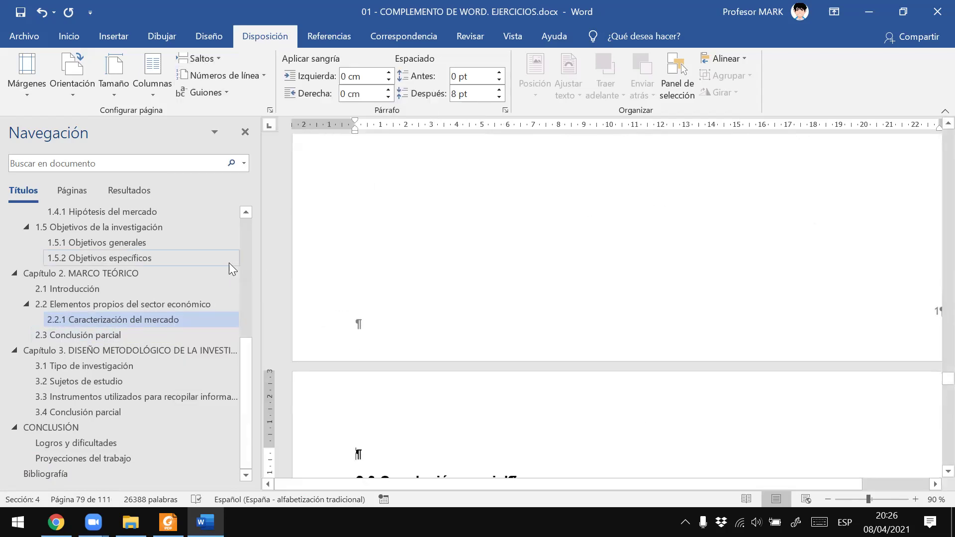
double_click(384, 367)
double_click(383, 361)
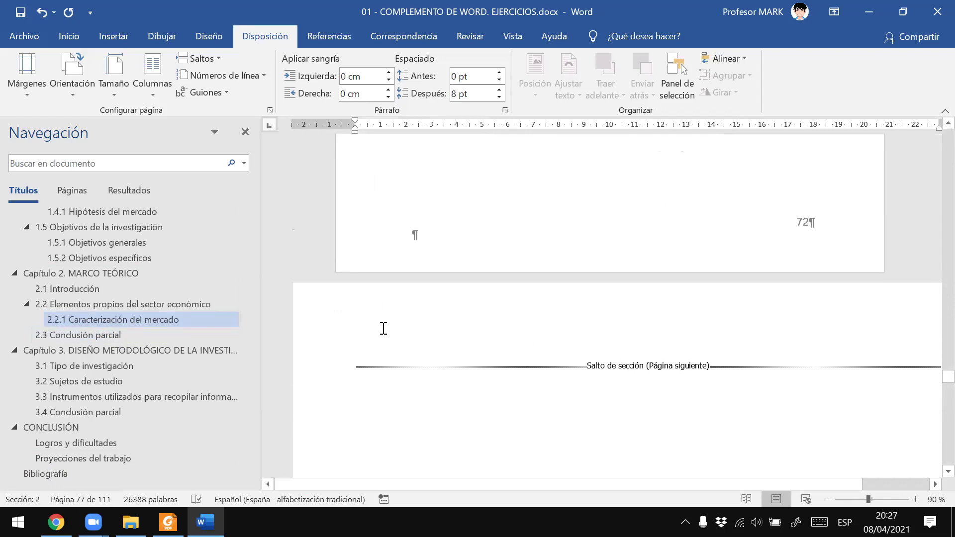
Position the insertion point before the 2.3 heading number in the new section
left_click(354, 362)
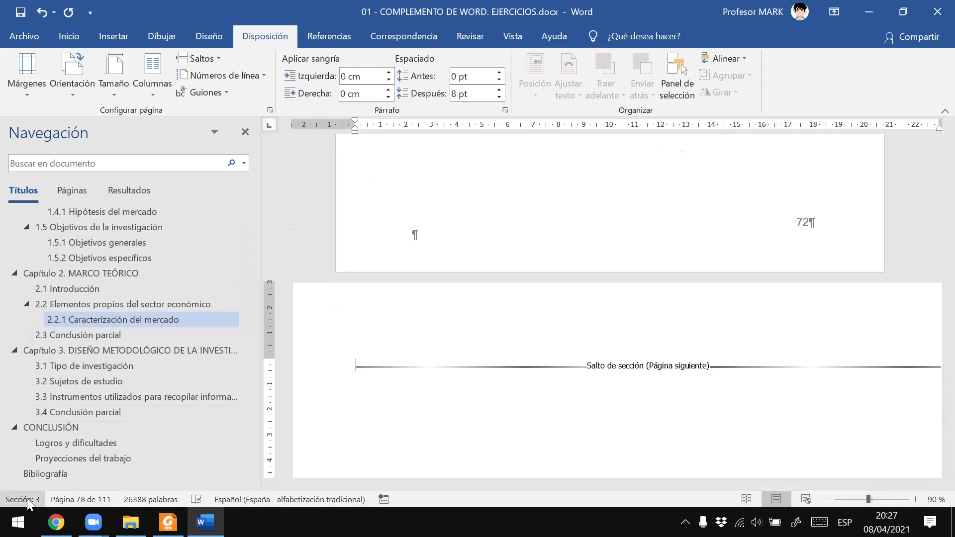
scroll(364, 413, "down", 5)
scroll(364, 413, "down", 3)
scroll(369, 415, "down", 2)
scroll(368, 415, "down", 1)
left_click(356, 359)
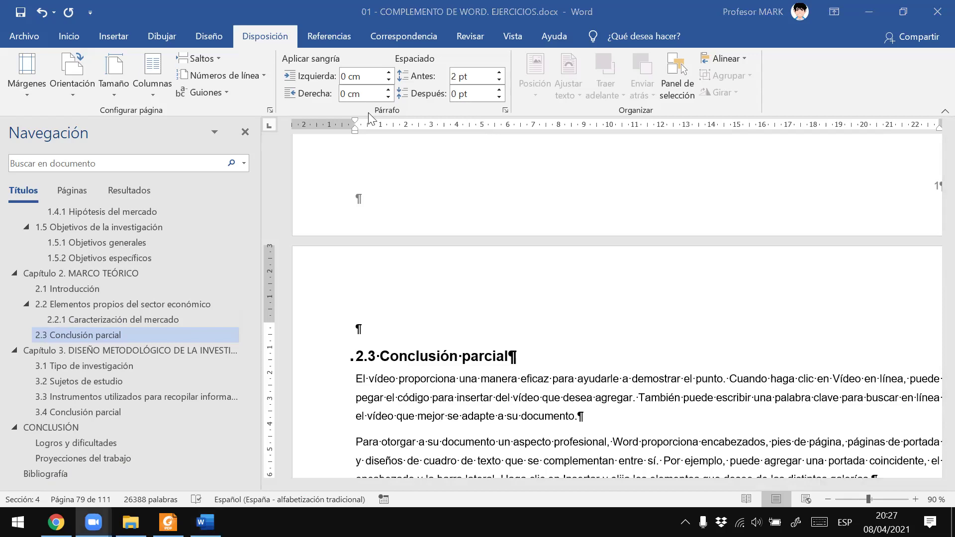
left_click(360, 359)
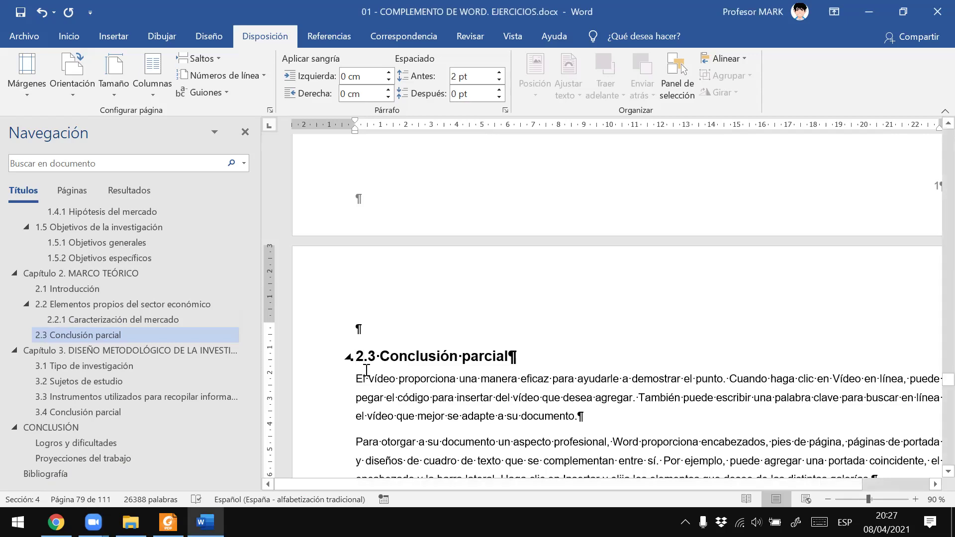
left_click(356, 355)
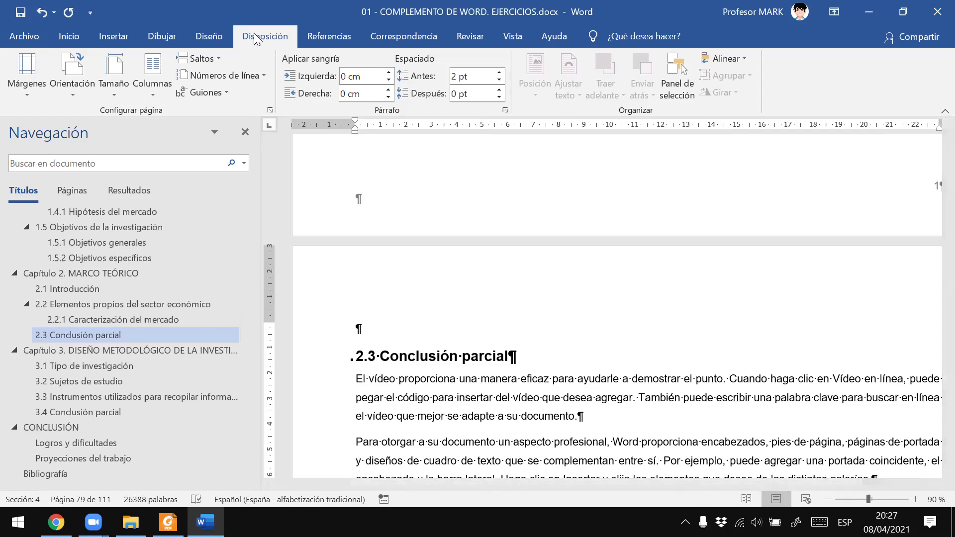
Set the 2.3 section back to Vertical (portrait) orientation and zoom out to 50%
left_click(78, 86)
left_click(81, 114)
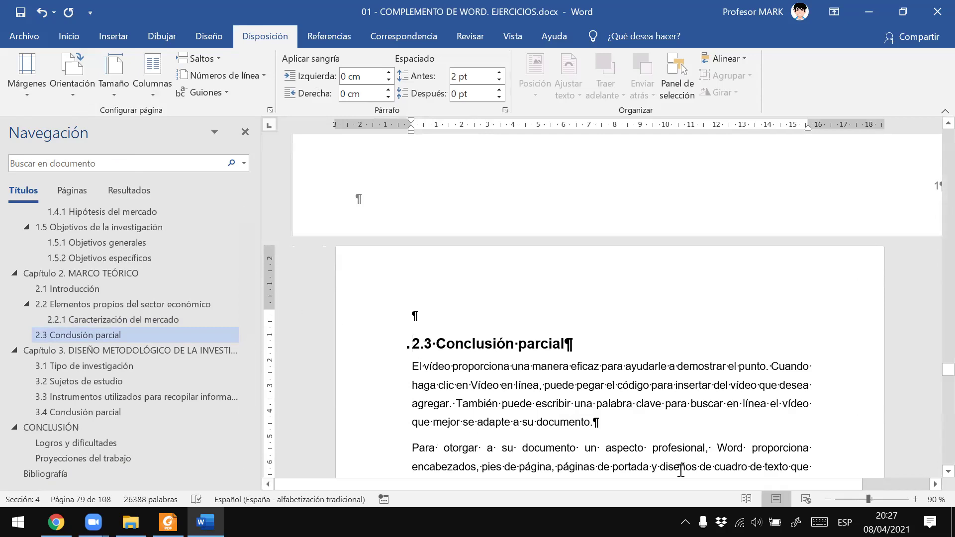
left_click(828, 499)
left_click(828, 499)
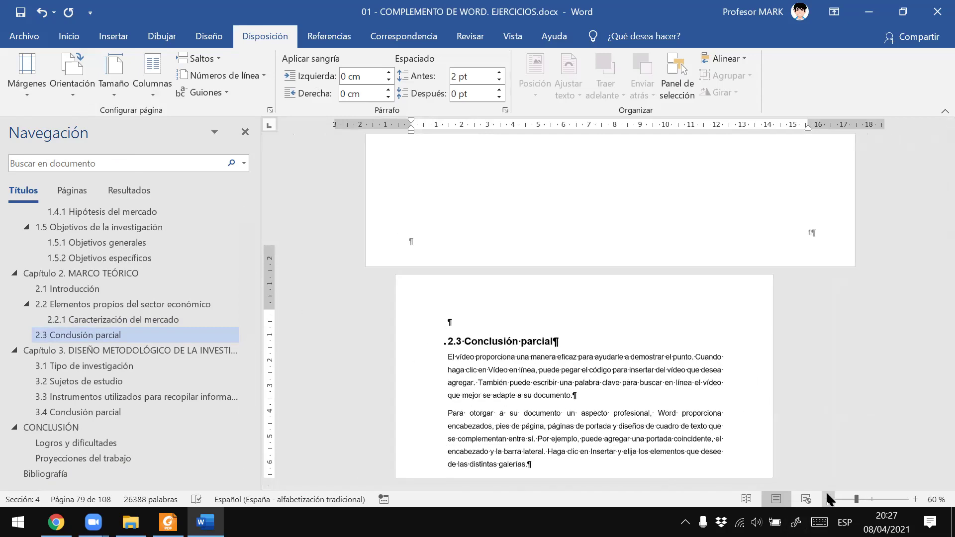
left_click(828, 499)
left_click(829, 500)
Scroll up and place the insertion point in the page 76 text
scroll(569, 399, "up", 2)
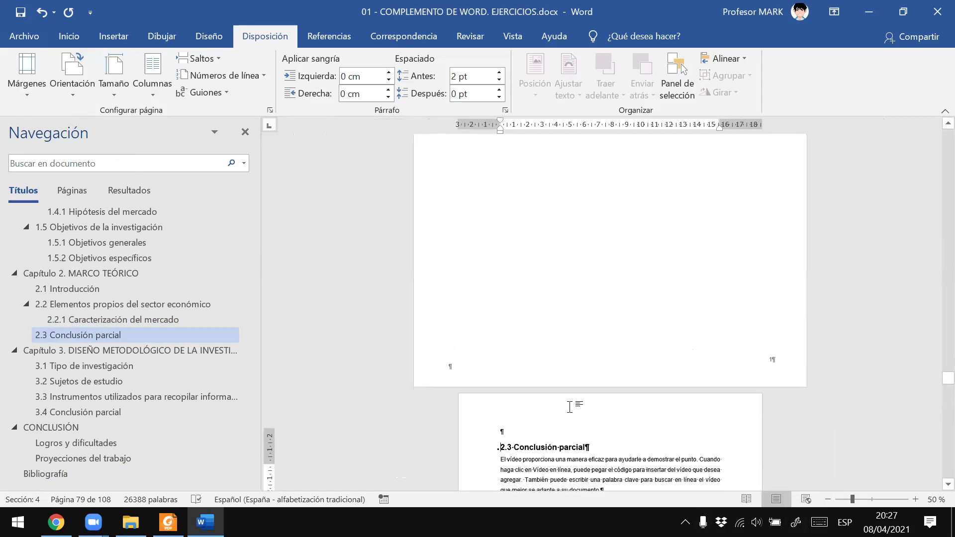
scroll(569, 405, "up", 2)
scroll(571, 407, "up", 1)
scroll(571, 406, "up", 2)
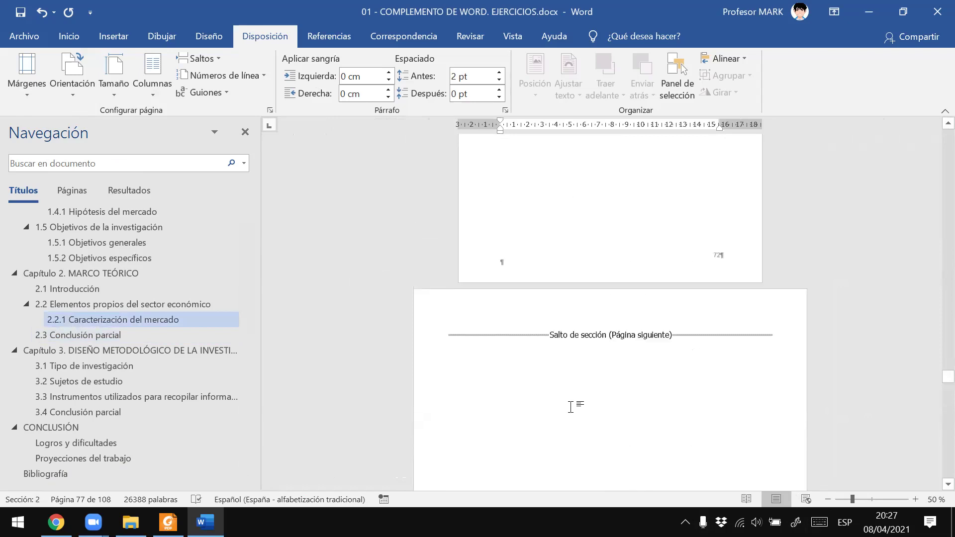
scroll(571, 406, "up", 2)
scroll(571, 406, "up", 2)
left_click_drag(514, 213, 538, 232)
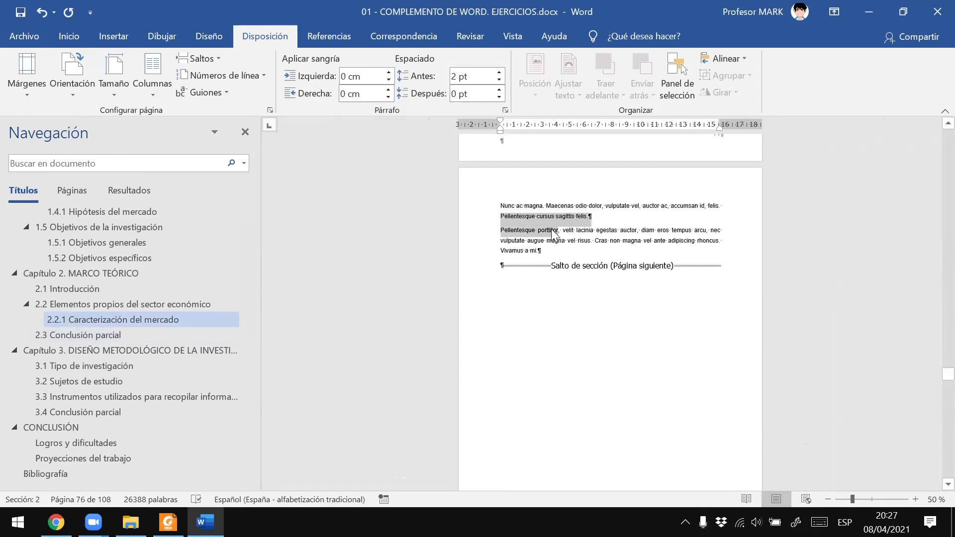
left_click(545, 217)
scroll(562, 259, "down", 2)
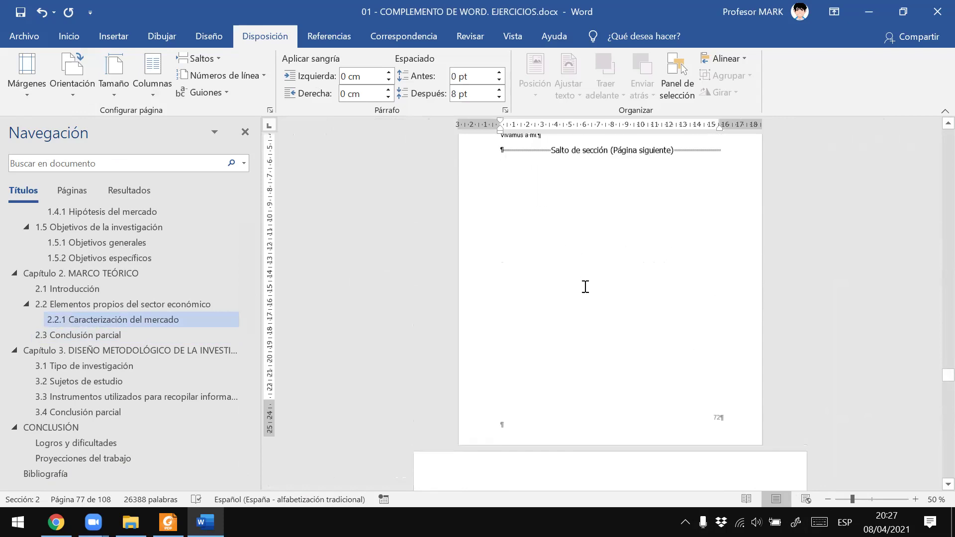
scroll(597, 303, "down", 3)
left_click(569, 273)
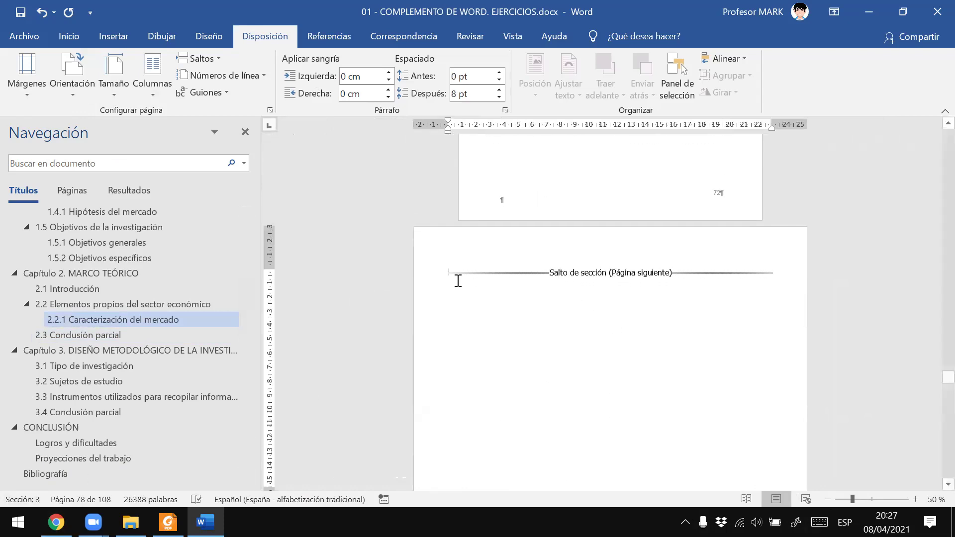
scroll(747, 338, "down", 2)
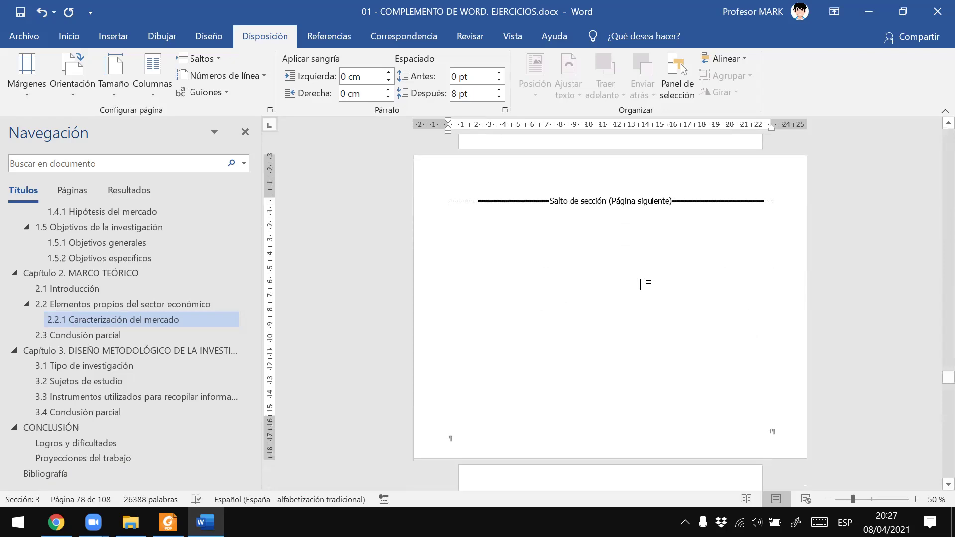
scroll(706, 343, "down", 2)
scroll(706, 352, "down", 3)
scroll(695, 363, "down", 2)
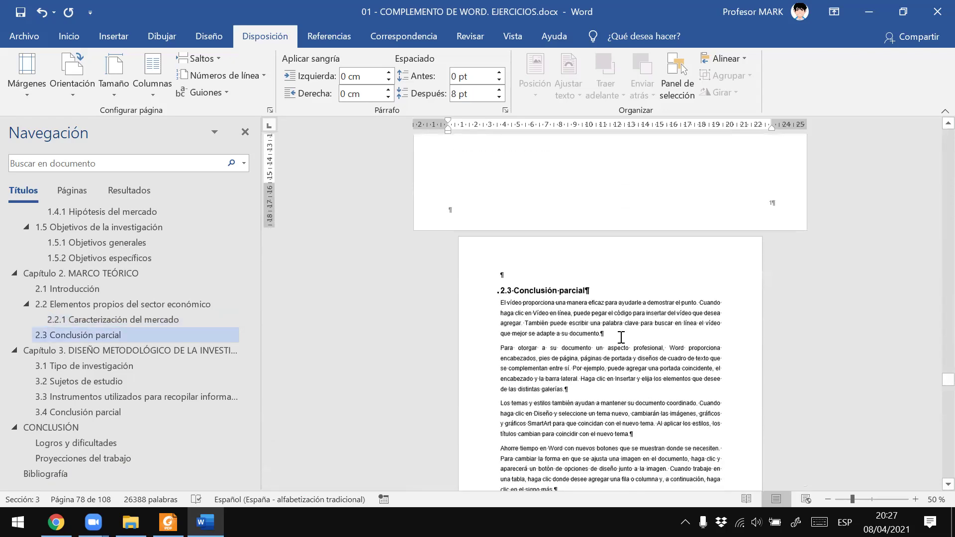
left_click(530, 310)
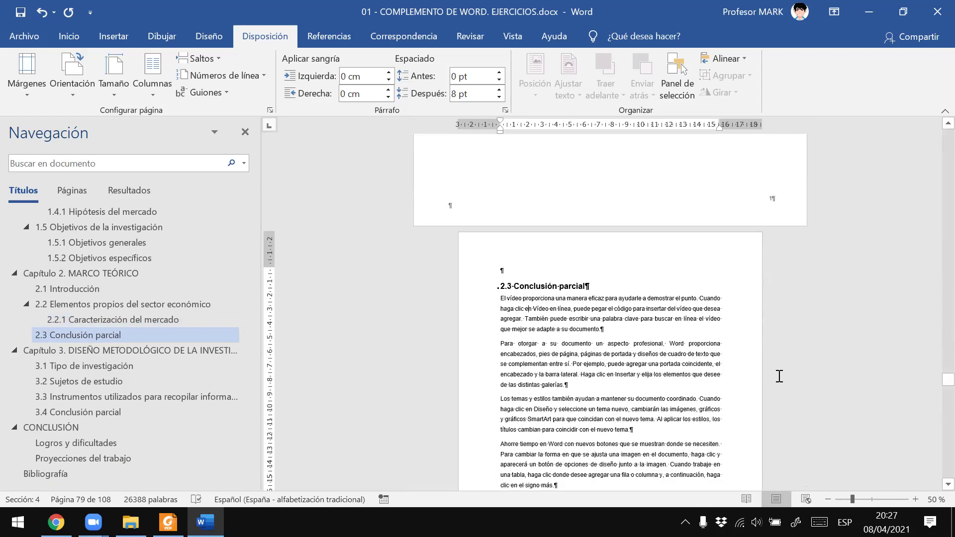
scroll(704, 363, "down", 5)
scroll(704, 367, "down", 2)
scroll(711, 367, "up", 2)
scroll(711, 367, "up", 4)
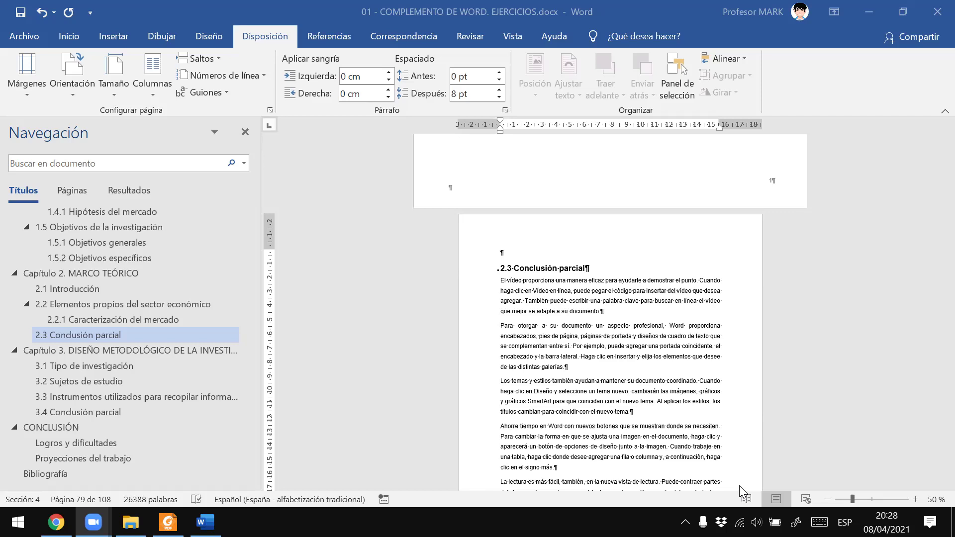
scroll(717, 305, "up", 2)
scroll(731, 312, "up", 3)
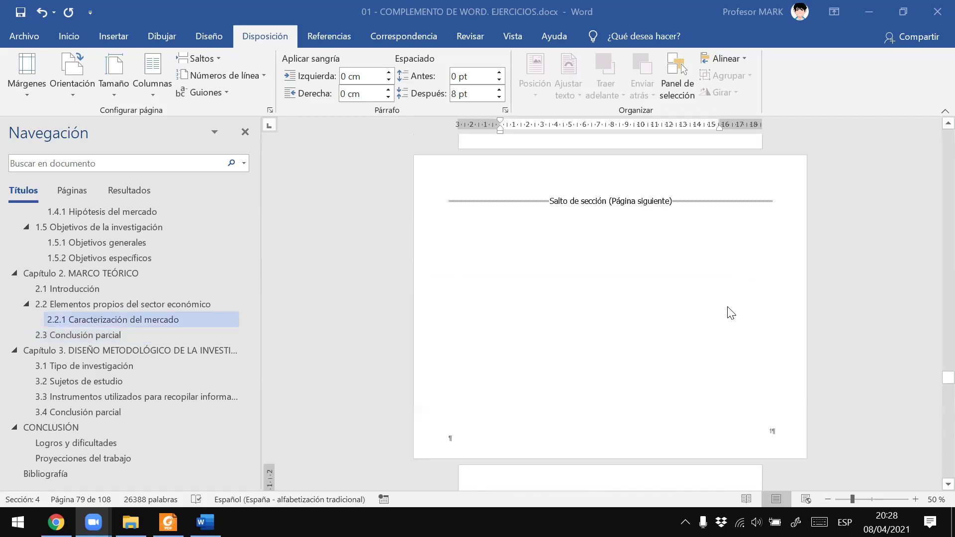
scroll(744, 246, "up", 2)
scroll(734, 209, "down", 5)
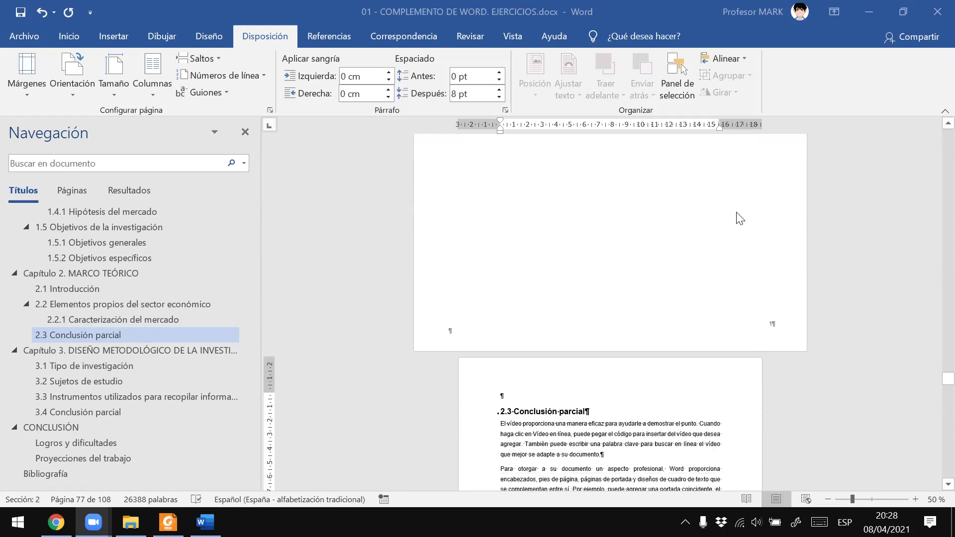
scroll(793, 321, "down", 2)
scroll(785, 324, "down", 5)
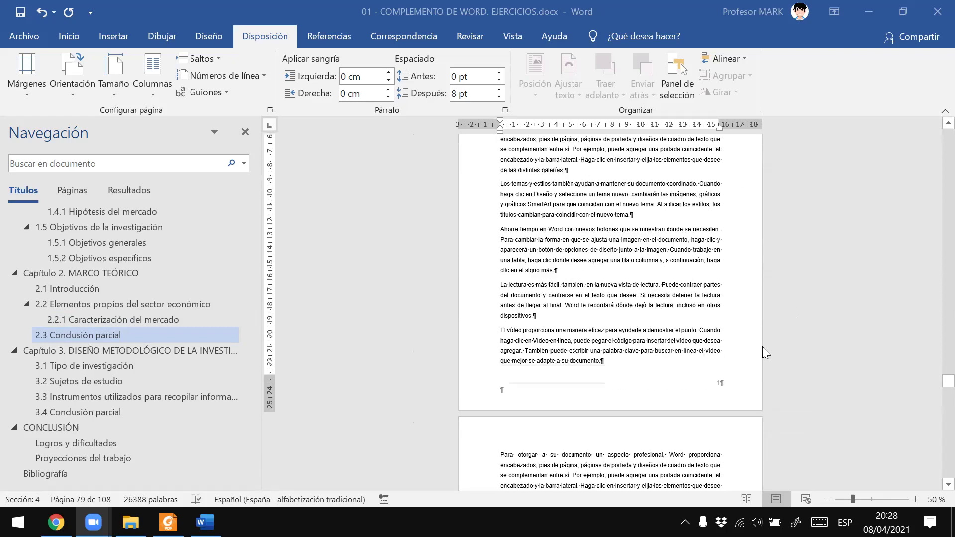
scroll(764, 352, "down", 2)
scroll(744, 358, "down", 5)
scroll(744, 348, "down", 3)
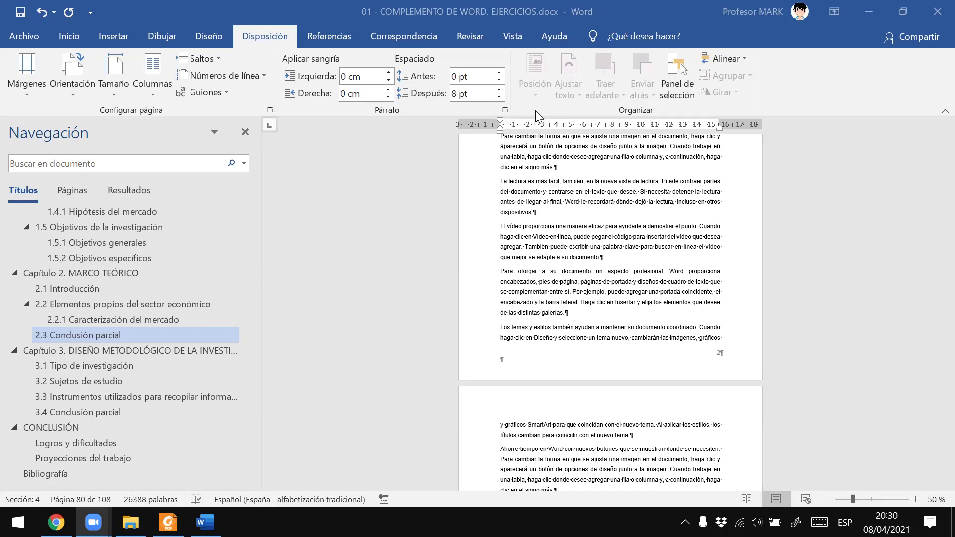
scroll(657, 317, "up", 3)
scroll(657, 317, "up", 4)
scroll(657, 318, "up", 3)
scroll(657, 318, "up", 5)
scroll(660, 305, "up", 4)
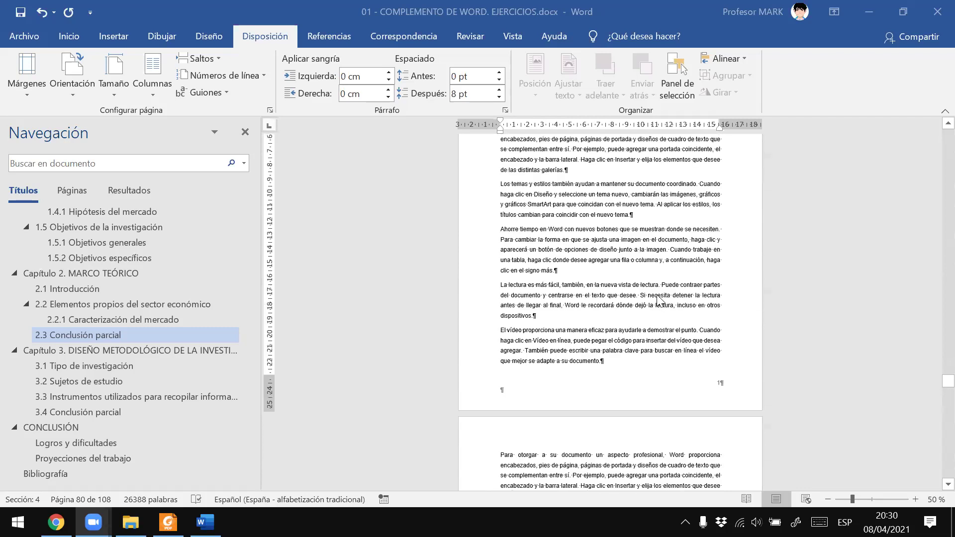
scroll(667, 298, "up", 4)
scroll(673, 291, "up", 2)
scroll(673, 291, "up", 5)
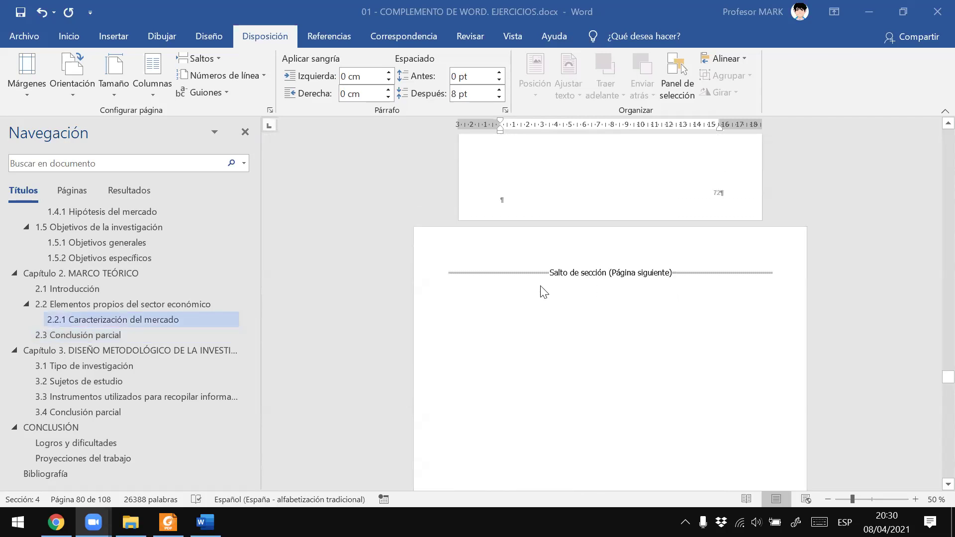
left_click(450, 276)
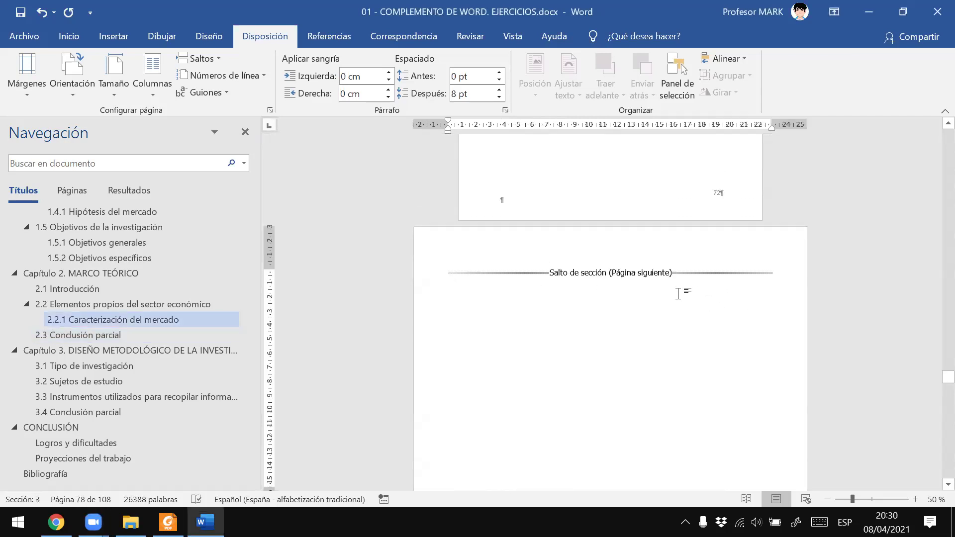
scroll(681, 294, "down", 1)
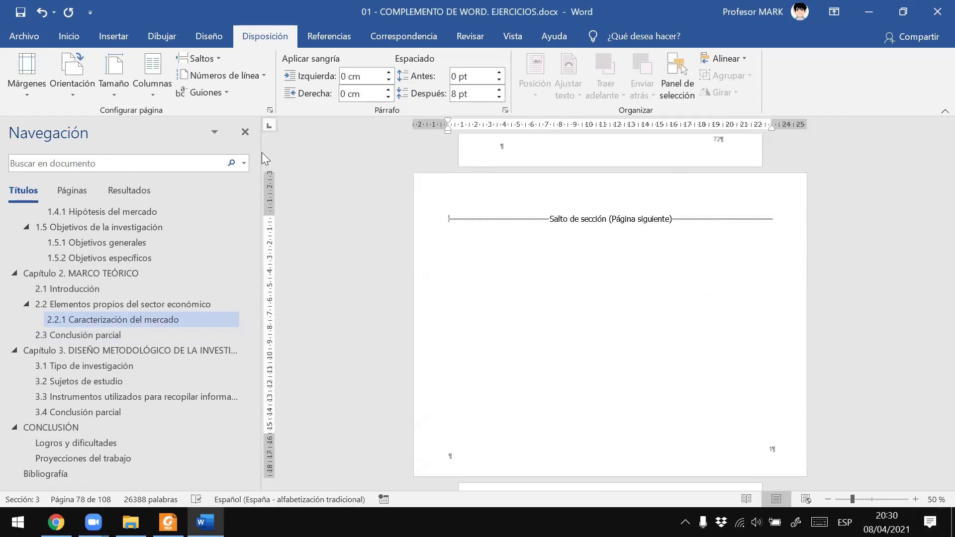
left_click_drag(261, 149, 204, 149)
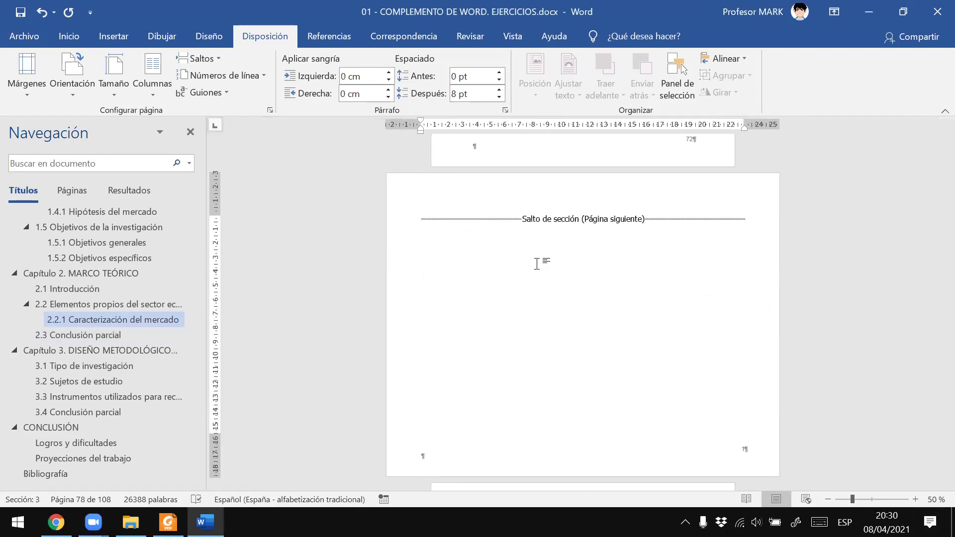
scroll(566, 340, "down", 2)
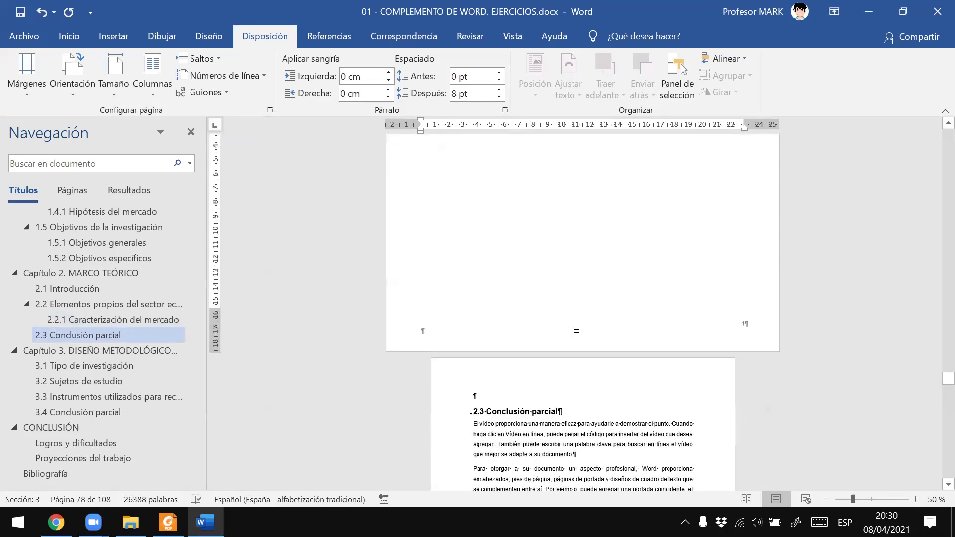
scroll(569, 331, "up", 3)
scroll(570, 332, "up", 2)
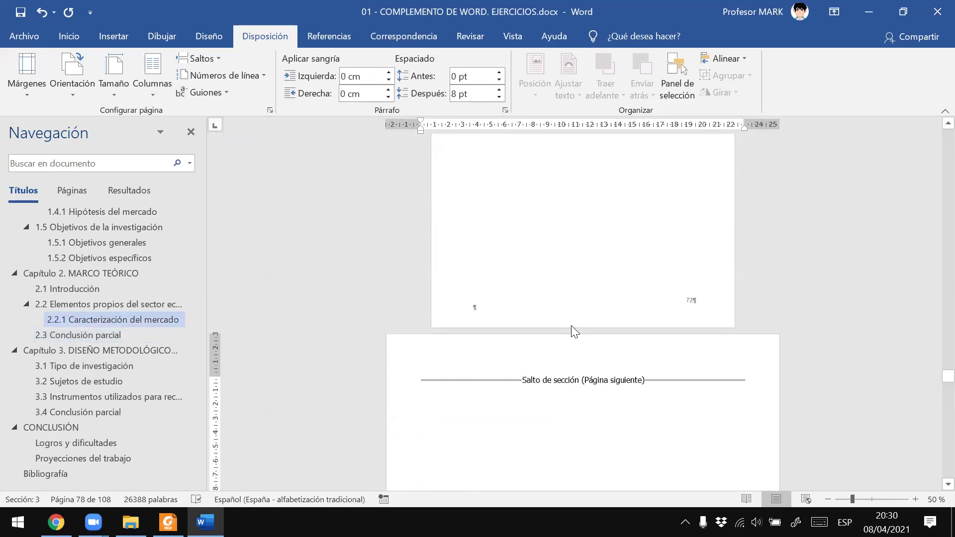
scroll(478, 363, "down", 2)
scroll(465, 358, "down", 2)
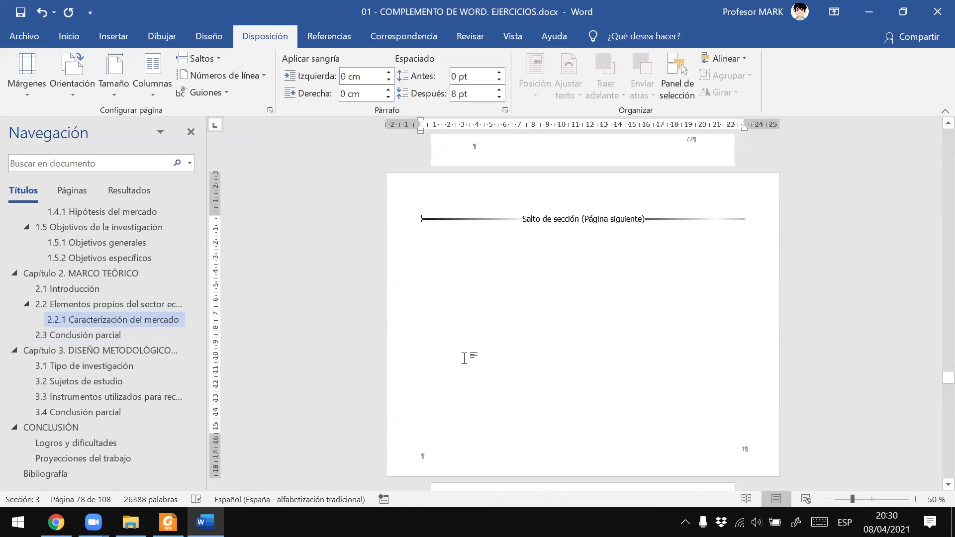
scroll(465, 359, "up", 1, "ctrl")
scroll(464, 359, "up", 2, "ctrl")
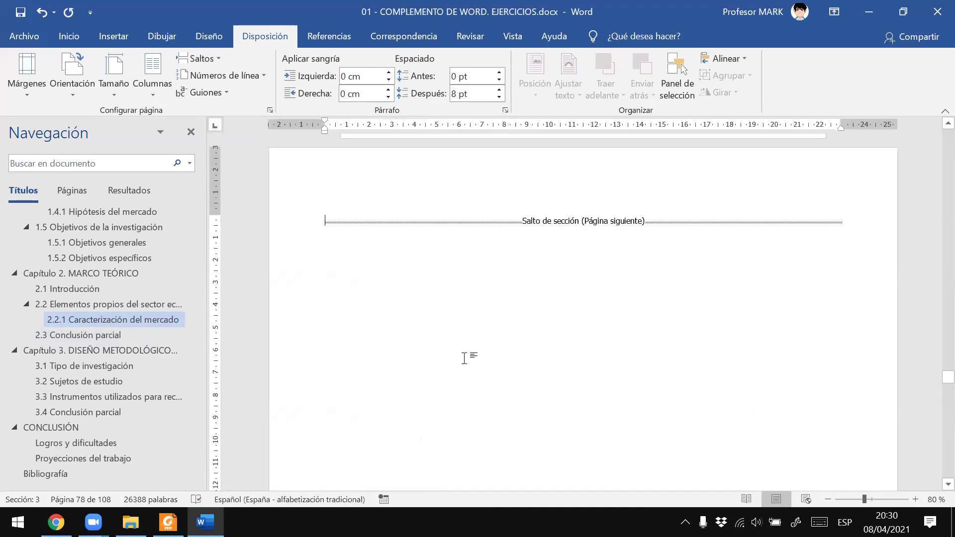
scroll(465, 358, "up", 2, "ctrl")
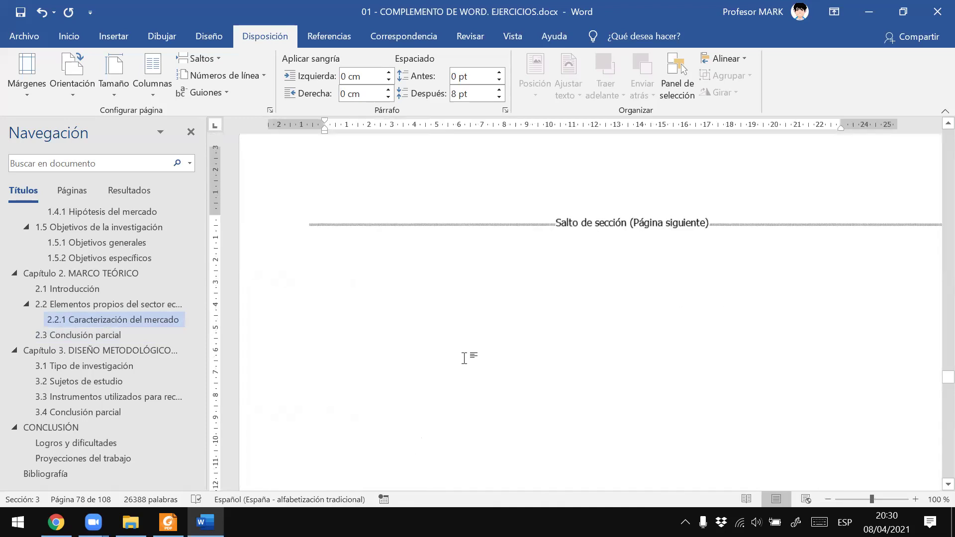
Save the Word document and switch to the exercise PDF in Foxit Reader
left_click(18, 15)
key("alt+Tab")
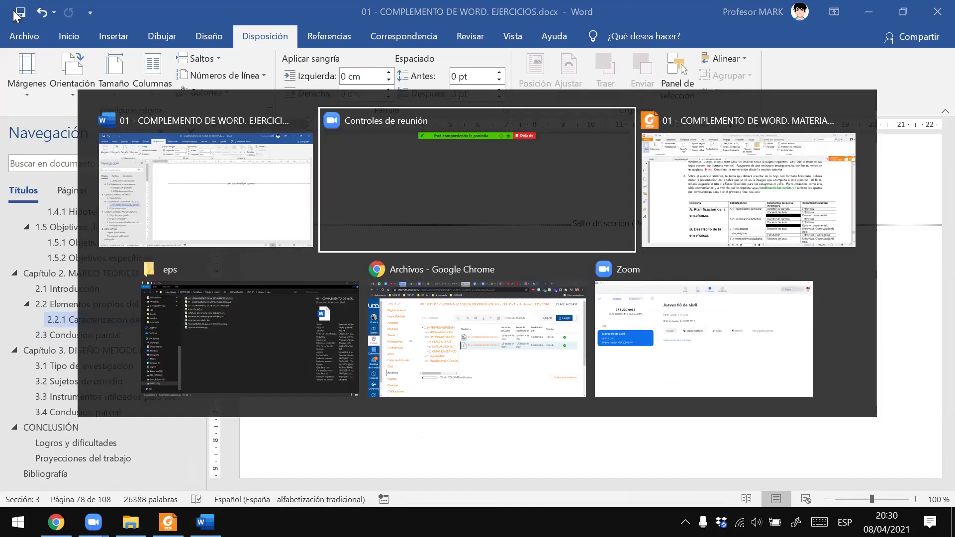
key("alt+Tab")
Scroll the PDF to exercise 6's merged-cell table of categories A and B on page 14
scroll(651, 323, "down", 1)
scroll(651, 323, "down", 4)
scroll(651, 323, "down", 3)
scroll(646, 322, "up", 3)
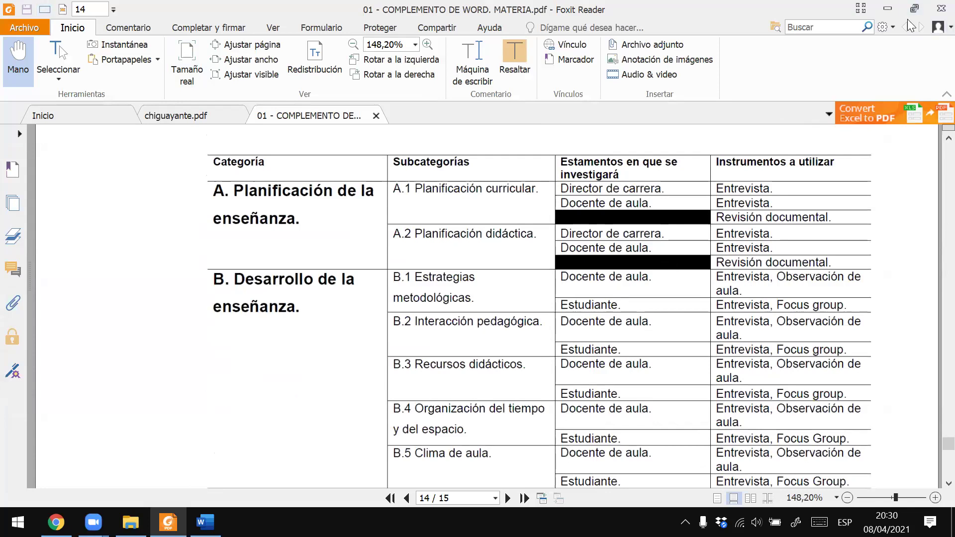
scroll(524, 194, "down", 1)
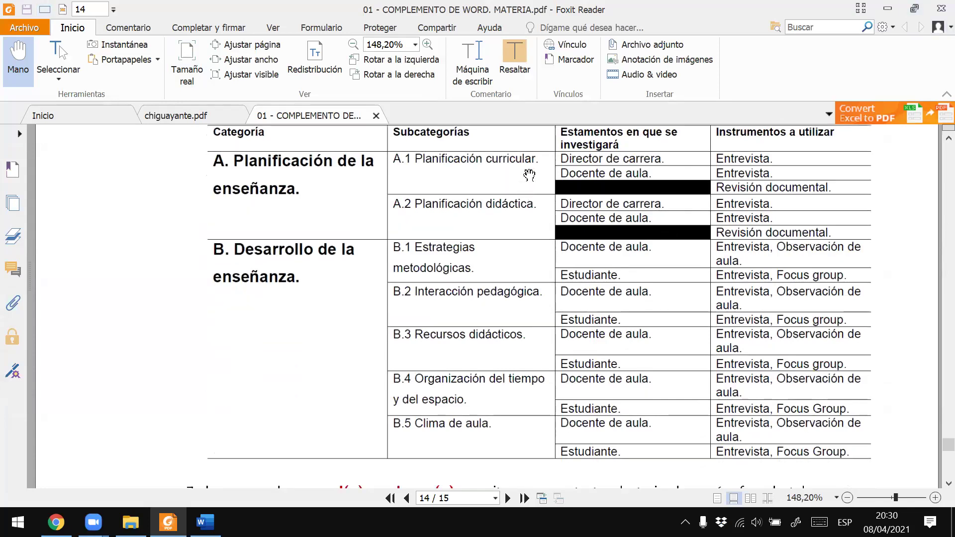
scroll(585, 194, "up", 1)
scroll(587, 195, "up", 1)
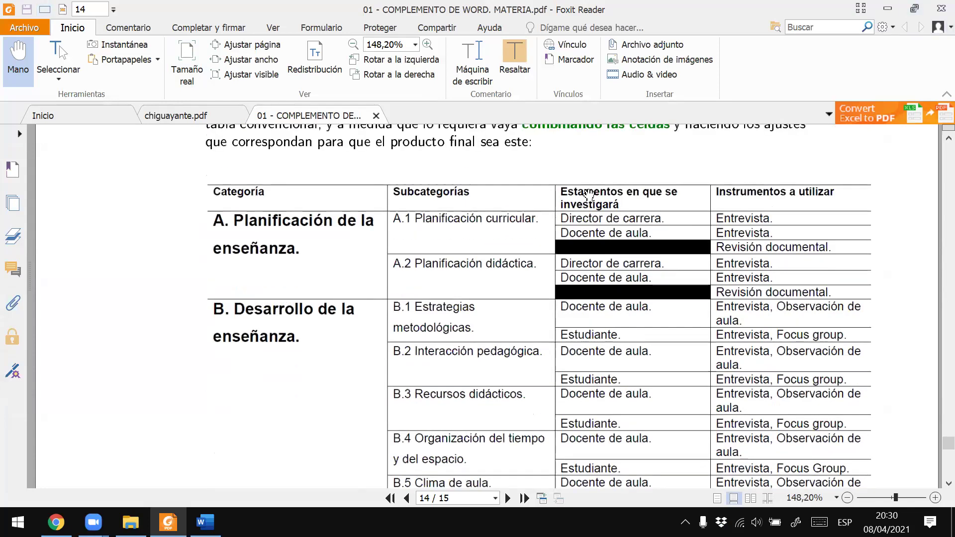
scroll(589, 195, "down", 2)
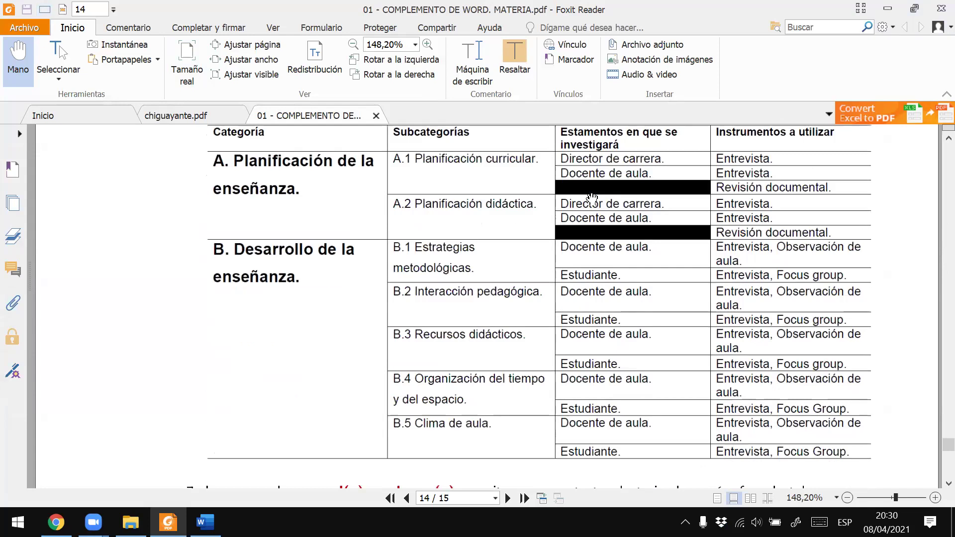
scroll(592, 200, "up", 1)
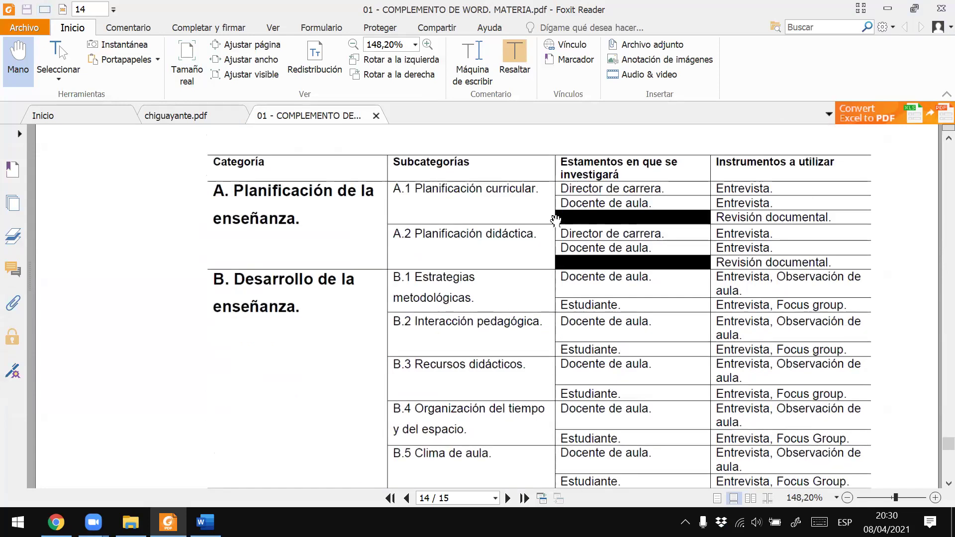
scroll(393, 207, "up", 2)
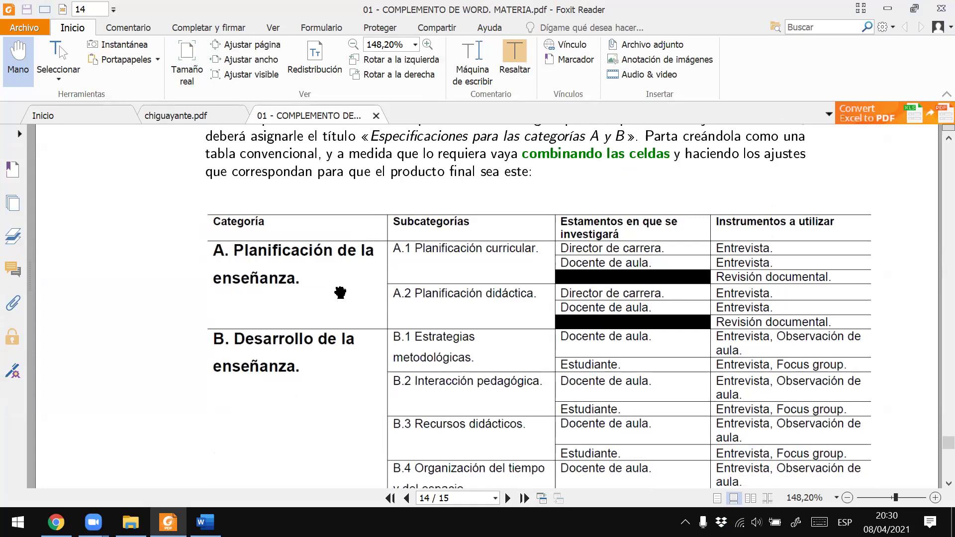
scroll(340, 294, "up", 3)
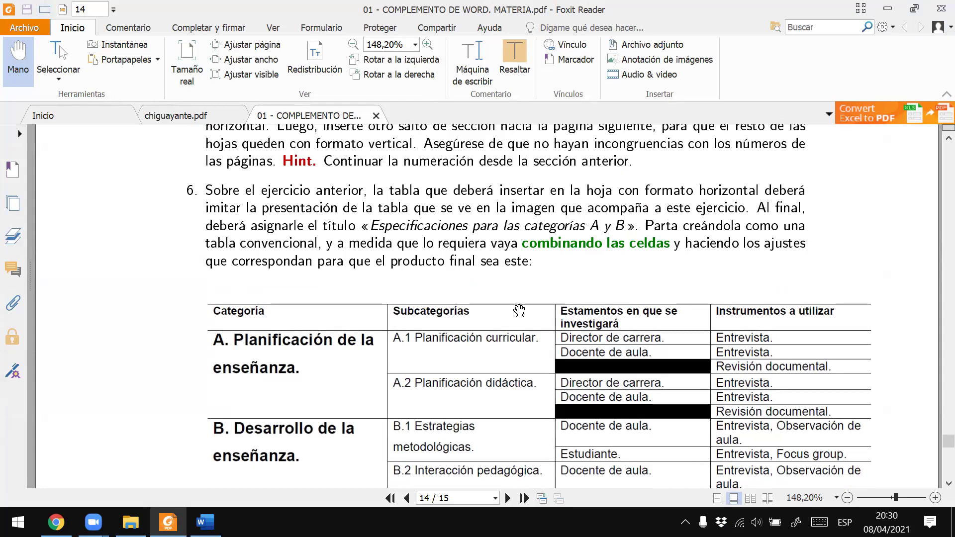
Back in Word, add empty paragraphs above the section break on the landscape page
key("alt+Tab")
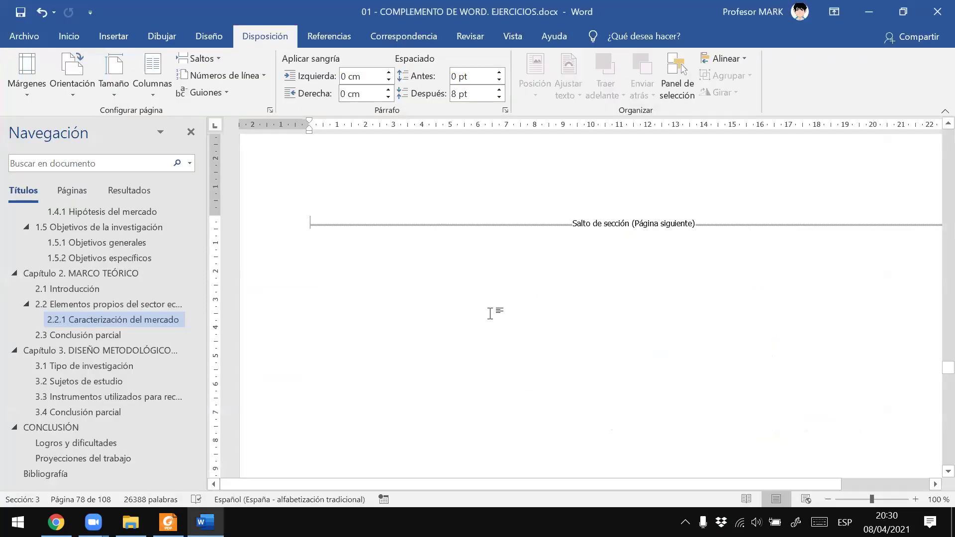
scroll(486, 316, "up", 2)
scroll(482, 311, "down", 3)
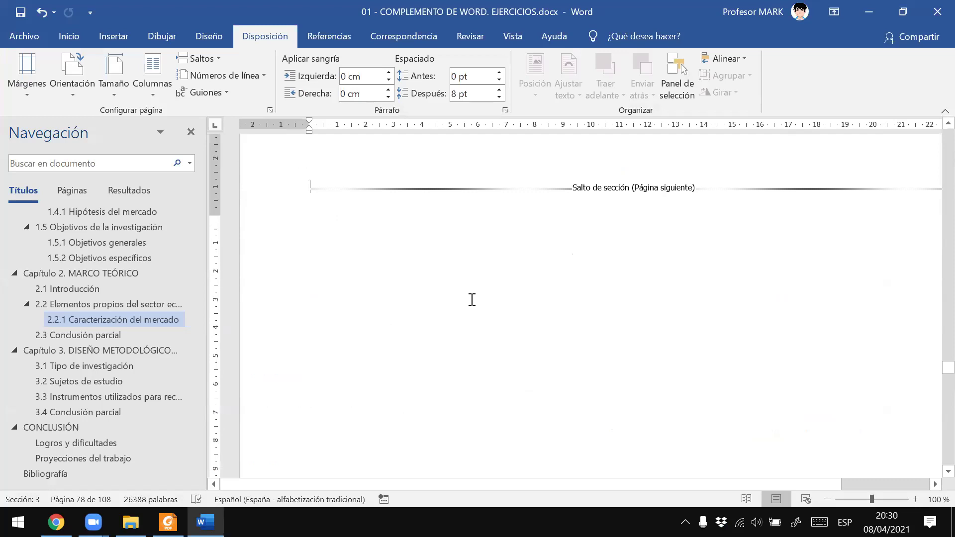
scroll(498, 293, "up", 3)
key("Return")
key("Return")
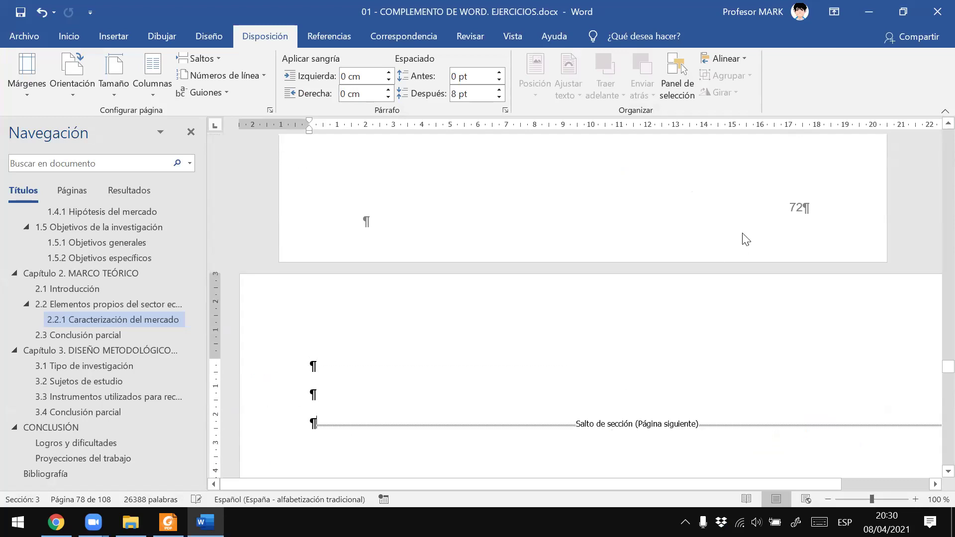
key("Return")
Scroll to check the blank landscape page 78, then return to the exercise PDF
scroll(744, 232, "up", 5)
scroll(744, 232, "down", 3)
scroll(743, 231, "down", 1)
scroll(744, 233, "up", 5)
scroll(744, 232, "down", 3)
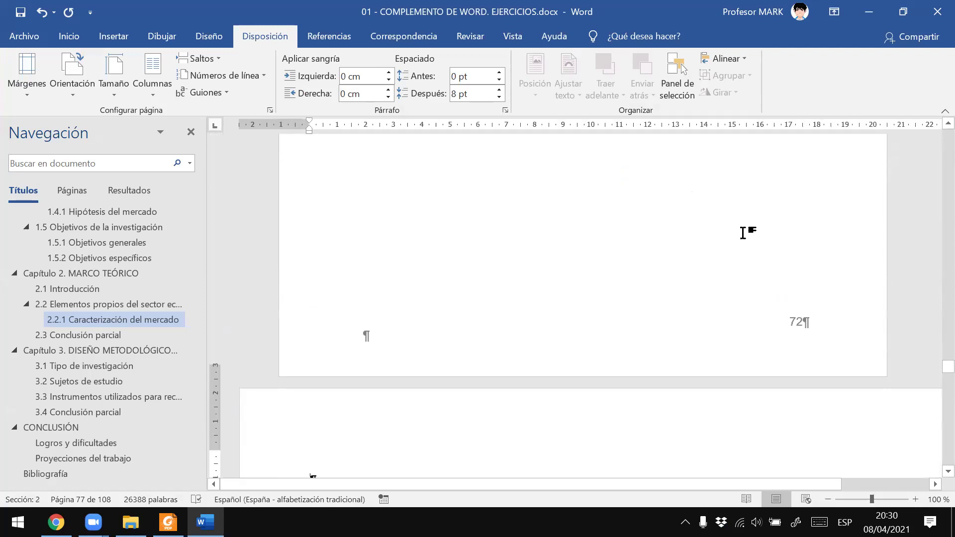
scroll(744, 232, "down", 1)
scroll(623, 275, "down", 3)
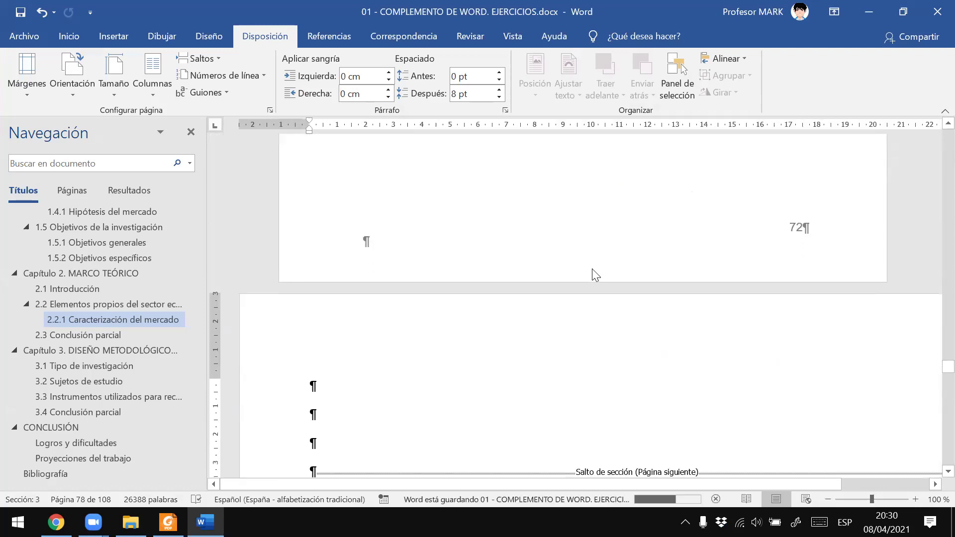
key("alt+Tab")
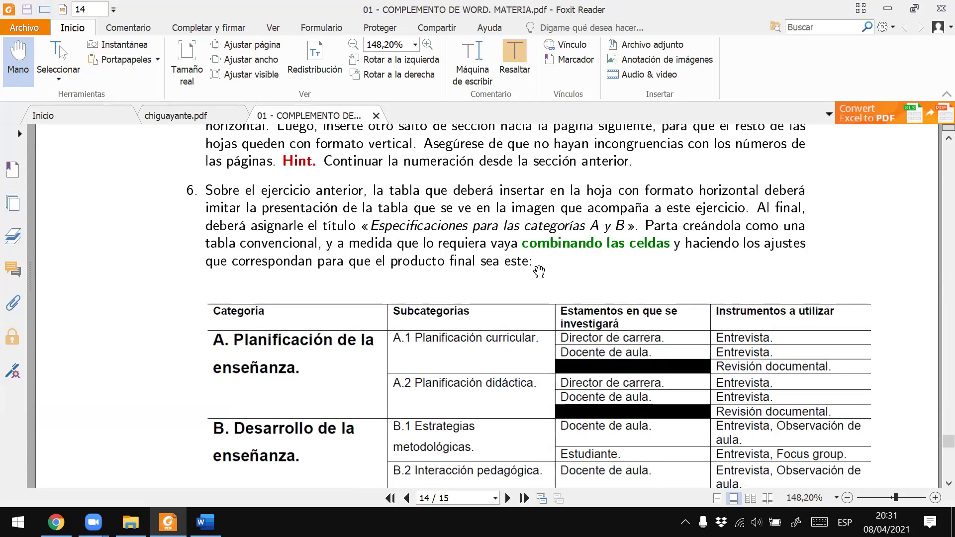
Scroll through page 14's model table of categories A and B with their subcategories and instruments
scroll(546, 273, "down", 1)
scroll(547, 274, "down", 3)
scroll(547, 274, "down", 4)
scroll(550, 273, "up", 2)
scroll(552, 272, "up", 2)
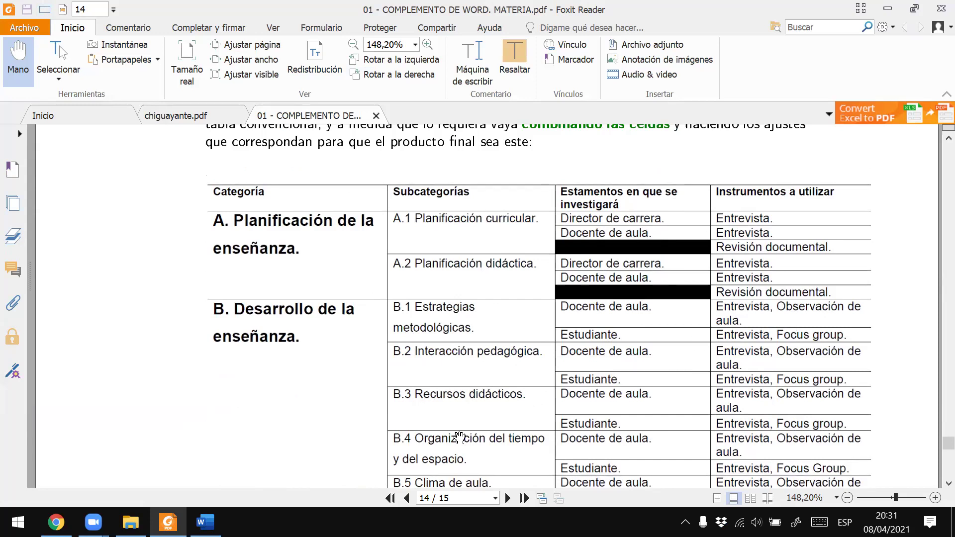
scroll(498, 309, "up", 3)
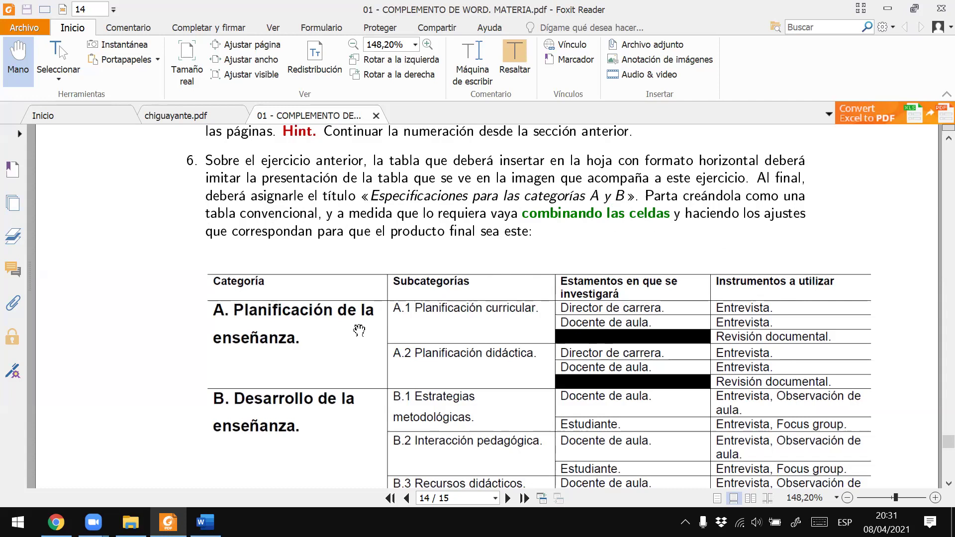
scroll(359, 326, "down", 3)
scroll(378, 279, "down", 4)
scroll(393, 231, "down", 7)
scroll(393, 222, "up", 7)
scroll(395, 214, "up", 6)
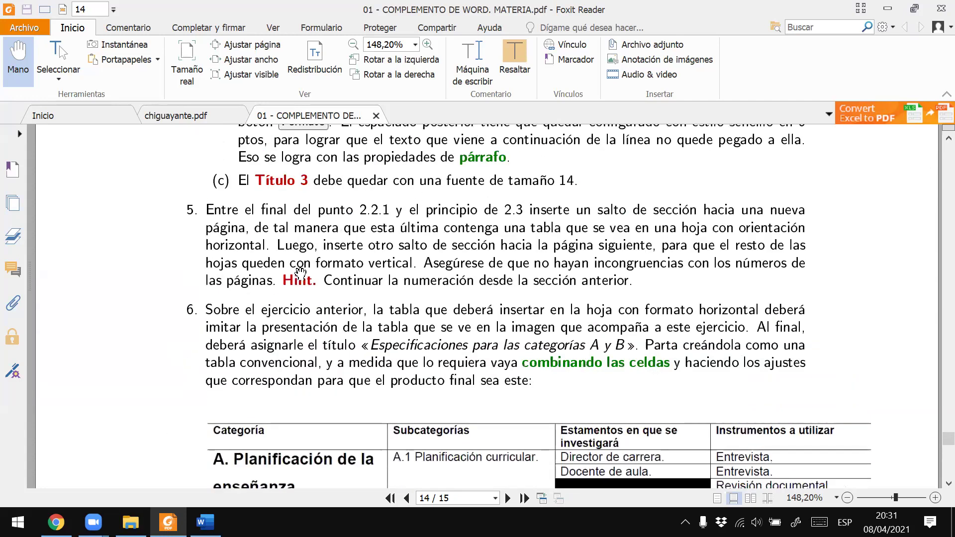
scroll(366, 313, "down", 3)
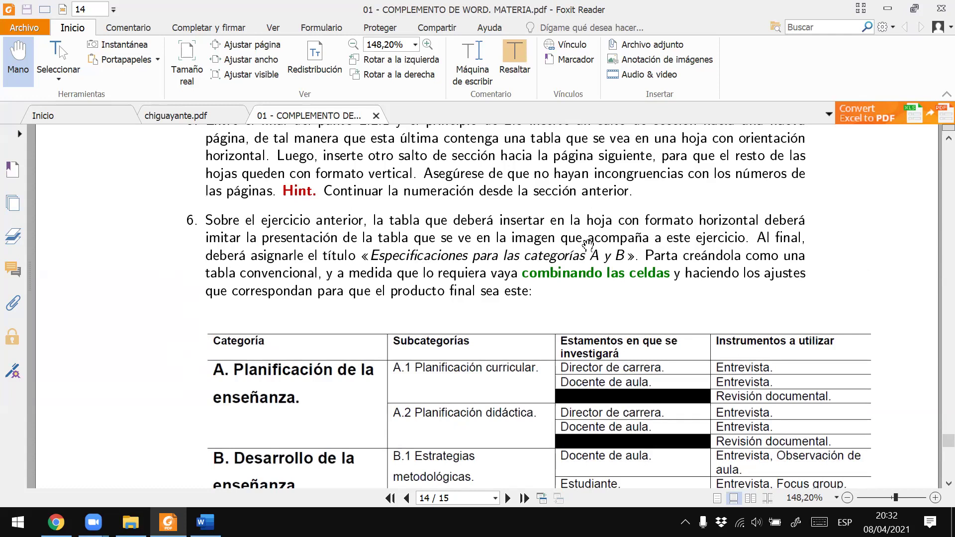
scroll(452, 372, "down", 2)
scroll(376, 349, "down", 2)
scroll(375, 346, "down", 2)
scroll(423, 304, "up", 3)
scroll(423, 328, "up", 3)
scroll(339, 275, "down", 3)
scroll(308, 235, "down", 1)
scroll(305, 246, "down", 1)
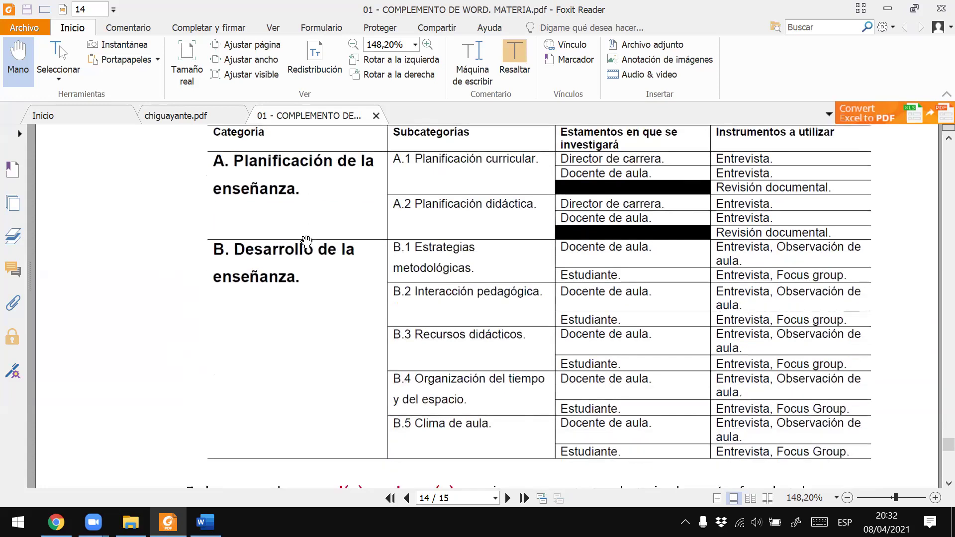
scroll(528, 256, "up", 2)
scroll(572, 256, "down", 2)
scroll(571, 254, "up", 1)
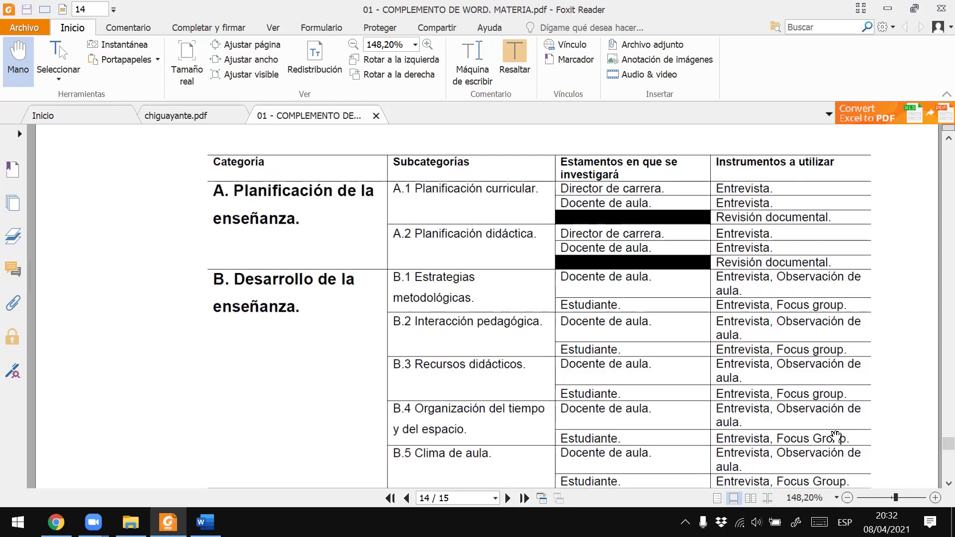
Switch Foxit Reader from panning to the Seleccionar text-selection tool
scroll(547, 315, "down", 1)
scroll(547, 315, "up", 2)
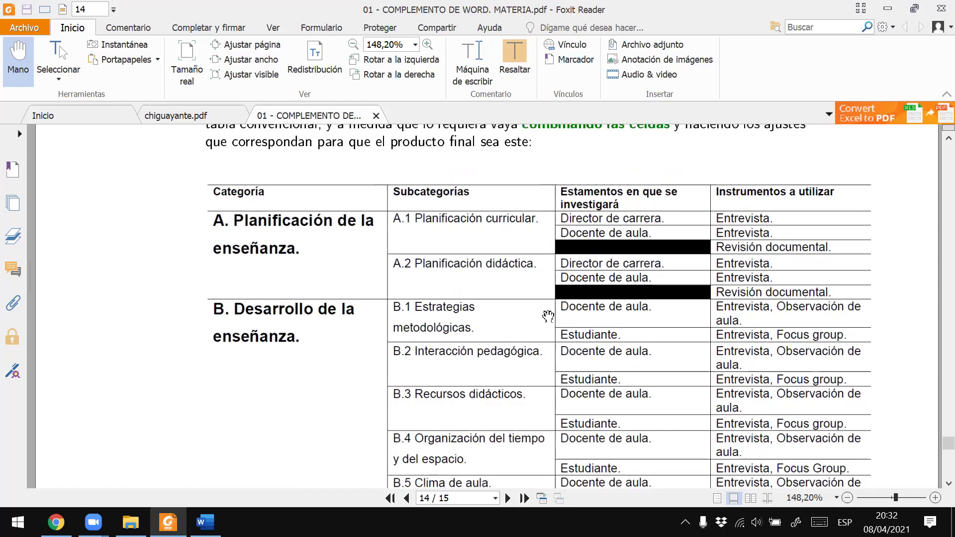
scroll(346, 334, "down", 1)
scroll(347, 333, "down", 2)
scroll(347, 333, "up", 2)
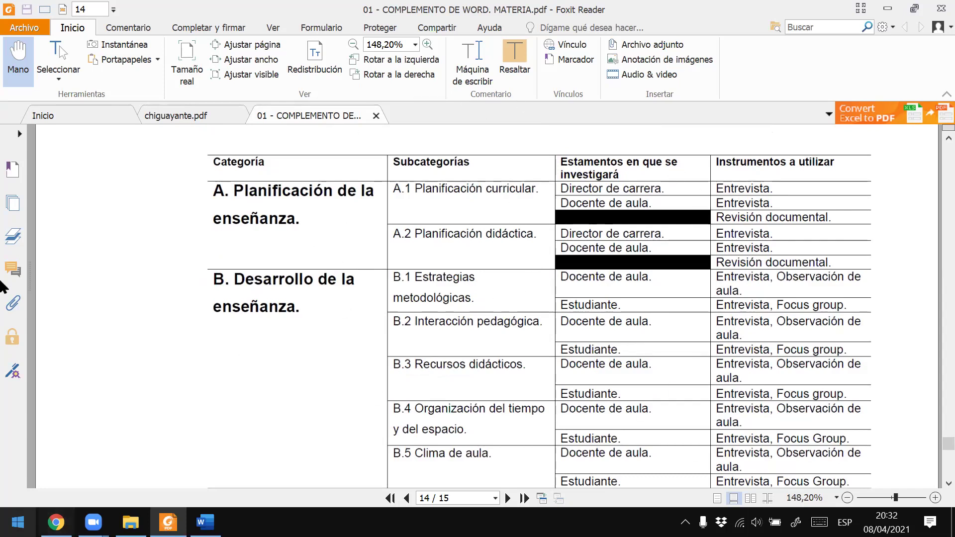
left_click(58, 55)
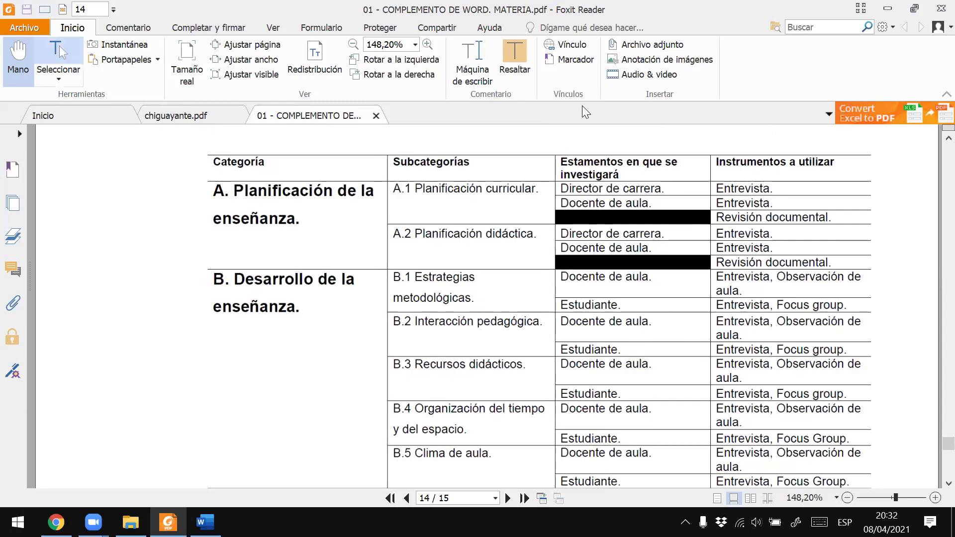
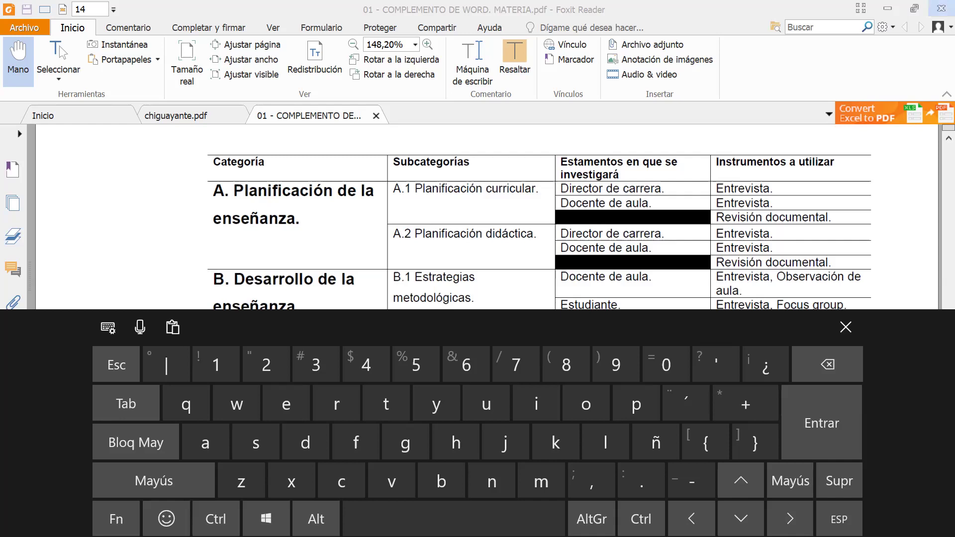
Open the Run dialog with the on-screen keyboard and replace 'administracion' with 'excel'
key("super")
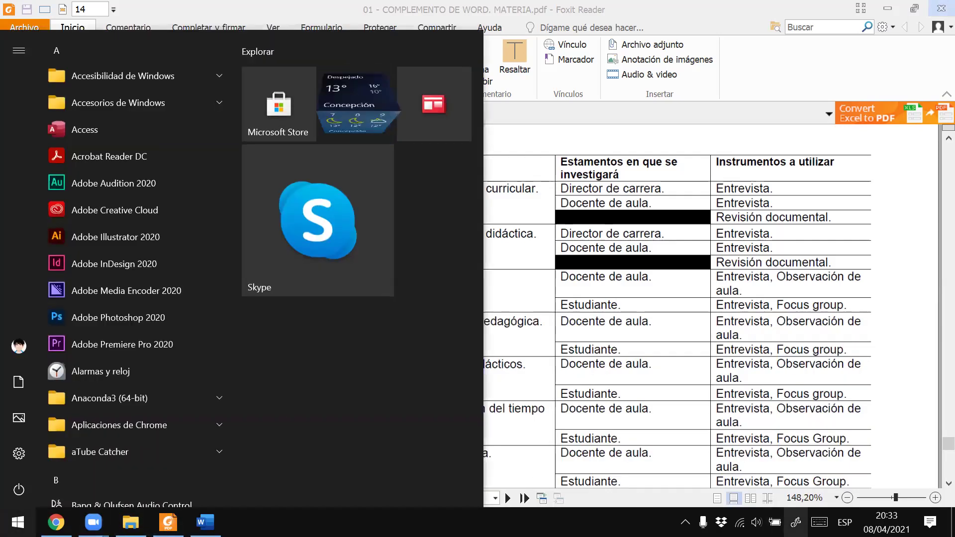
key("super")
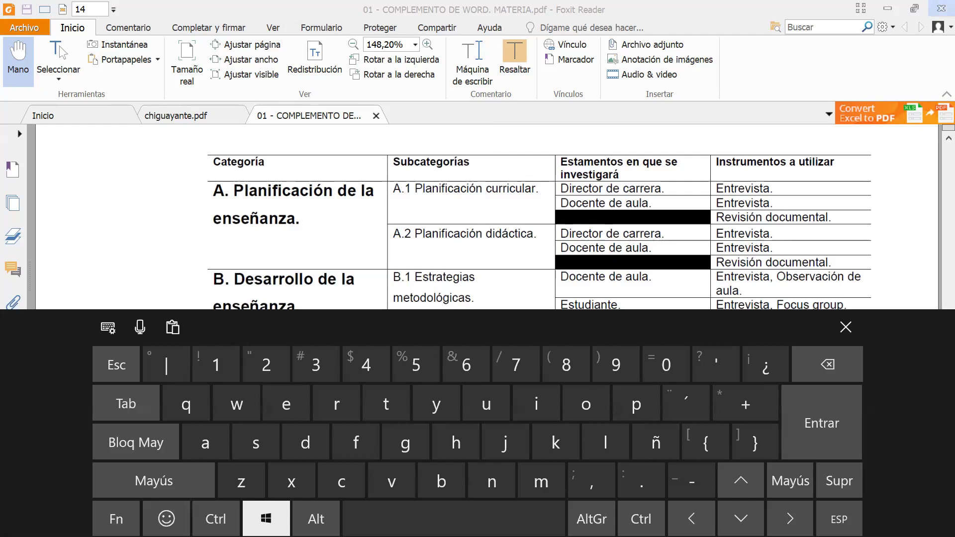
left_click(306, 443)
left_click(329, 414)
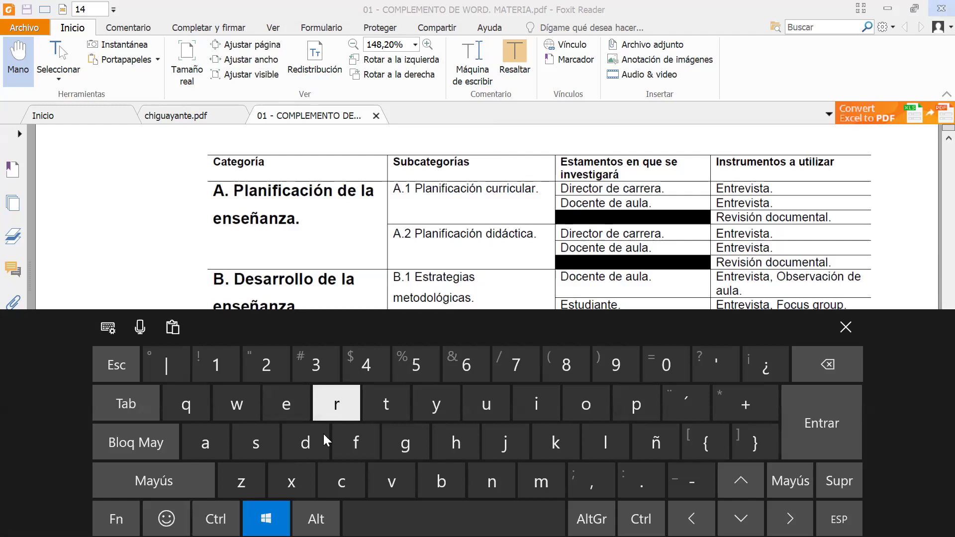
left_click(266, 519)
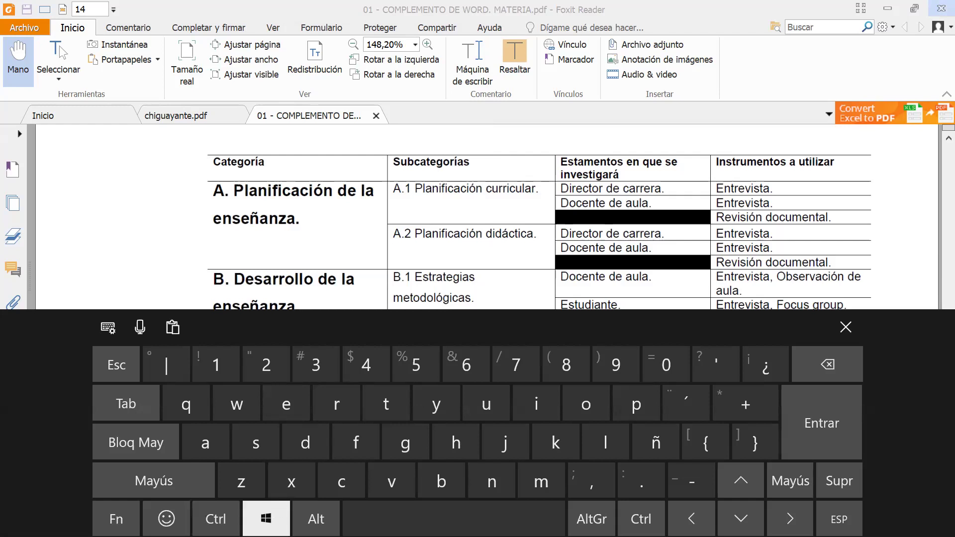
left_click(340, 411)
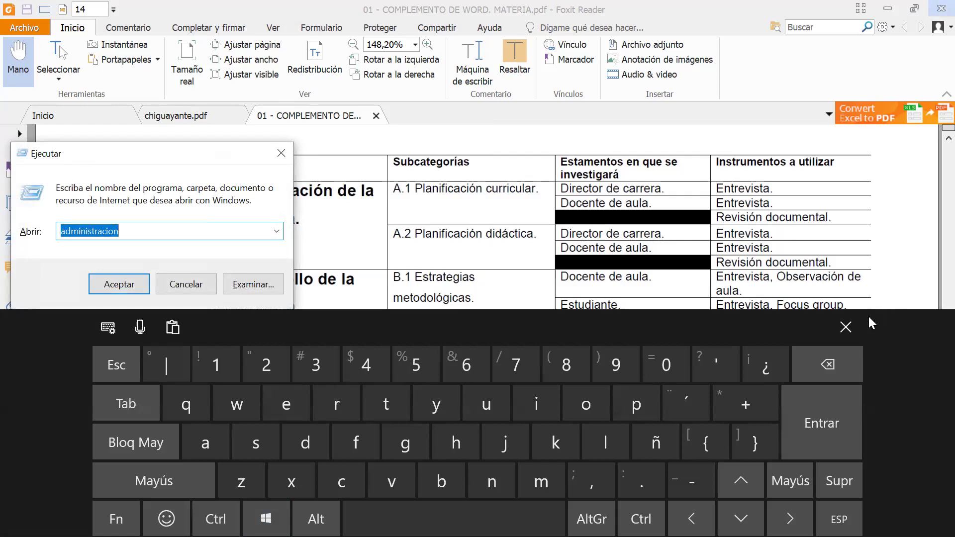
left_click(846, 327)
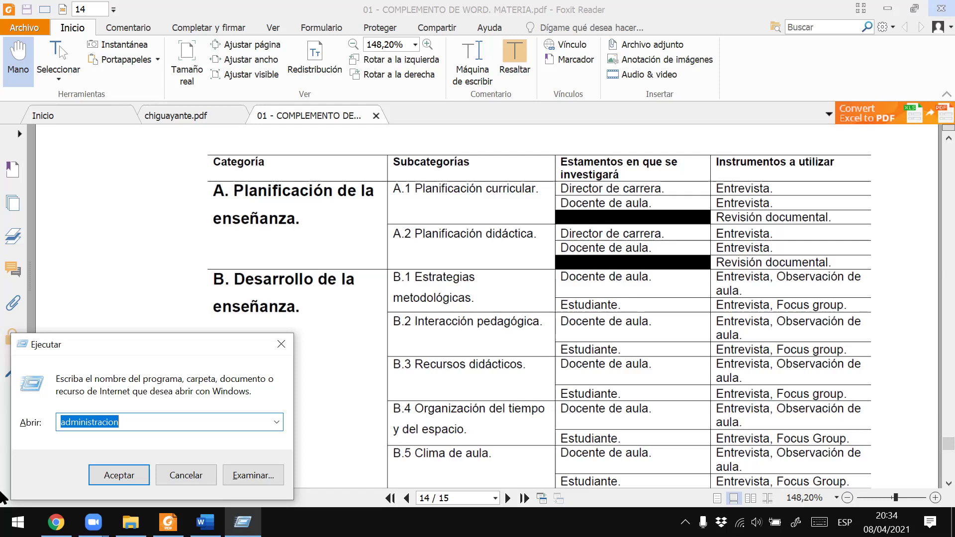
key("BackSpace")
type("excel")
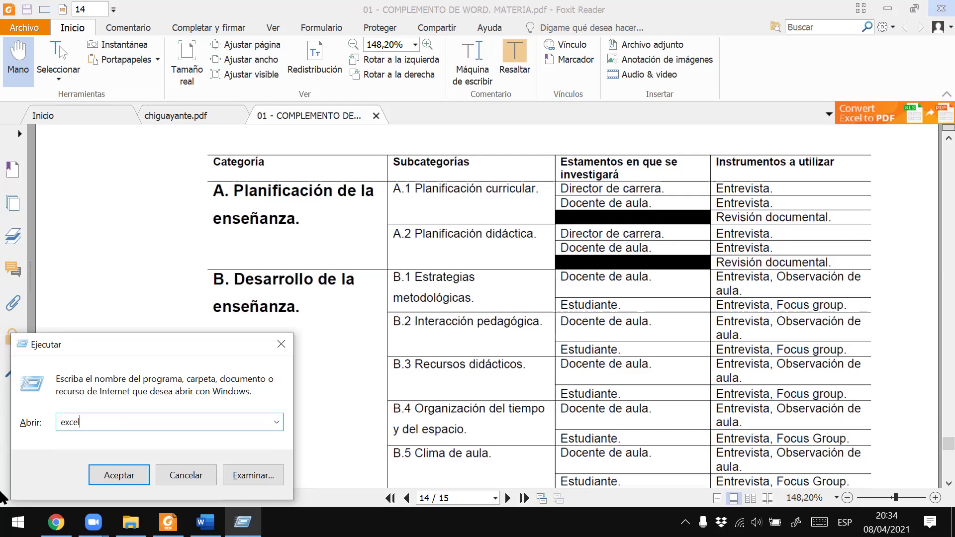
Launch Excel from the Run prompt and create a blank workbook, Libro1
key("Return")
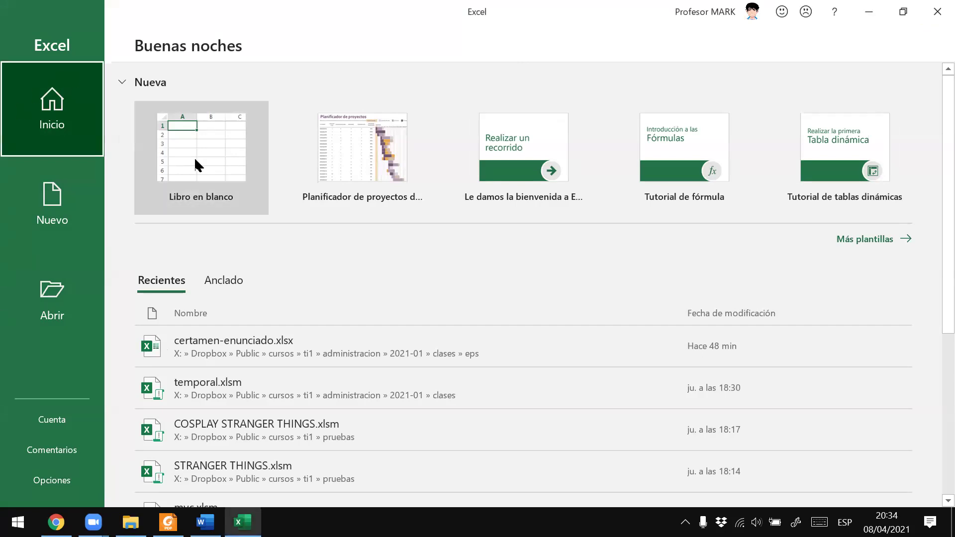
left_click(268, 170)
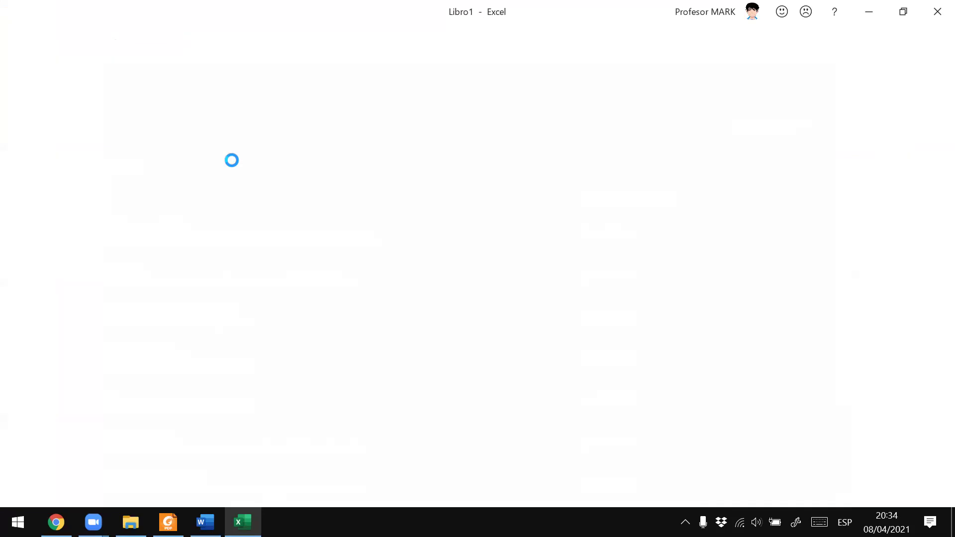
left_click(201, 172)
left_click(172, 236)
left_click_drag(47, 194, 359, 325)
left_click(268, 311)
left_click(268, 311)
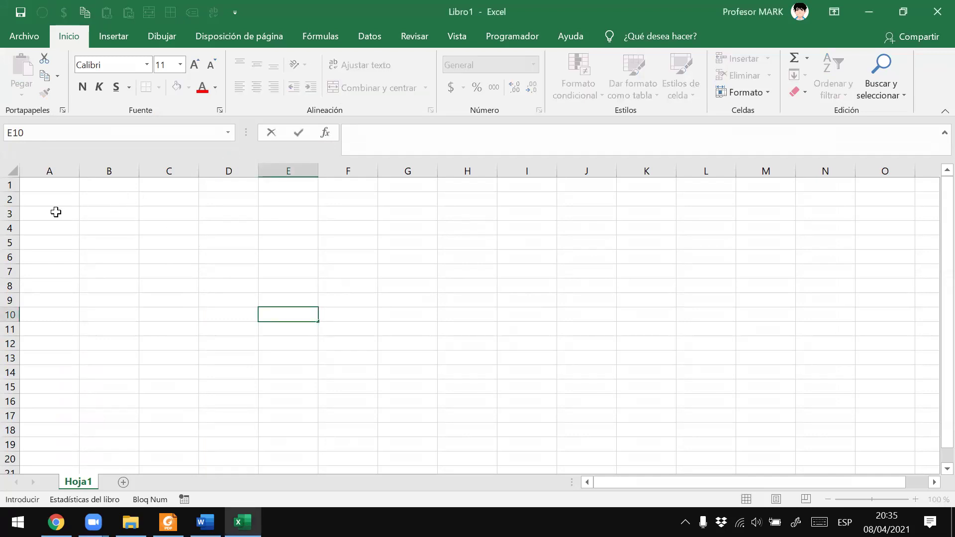
Enter 'Categoría' in B2 and cancel a stray dash entry in A1
left_click(129, 197)
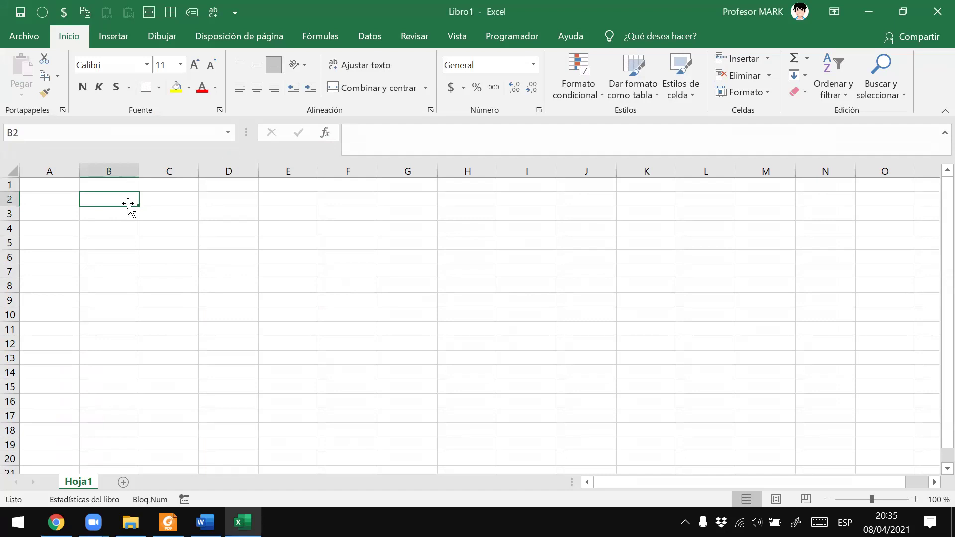
key("alt+Tab")
key("alt+Tab")
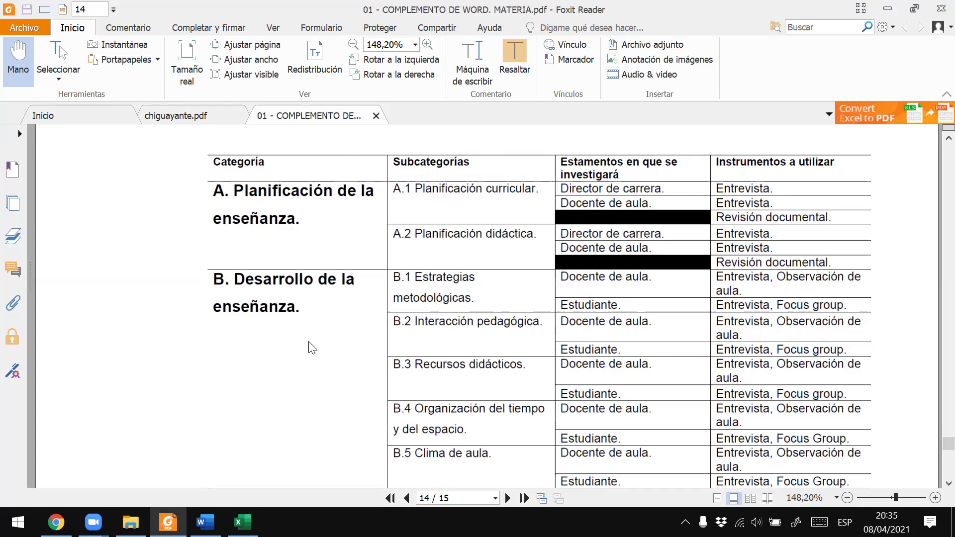
key("alt+Tab")
key("alt+Tab")
key("alt+Tab")
key("alt+Tab")
key("alt+Tab")
key("alt+Tab")
key("alt+Tab")
key("alt+Tab")
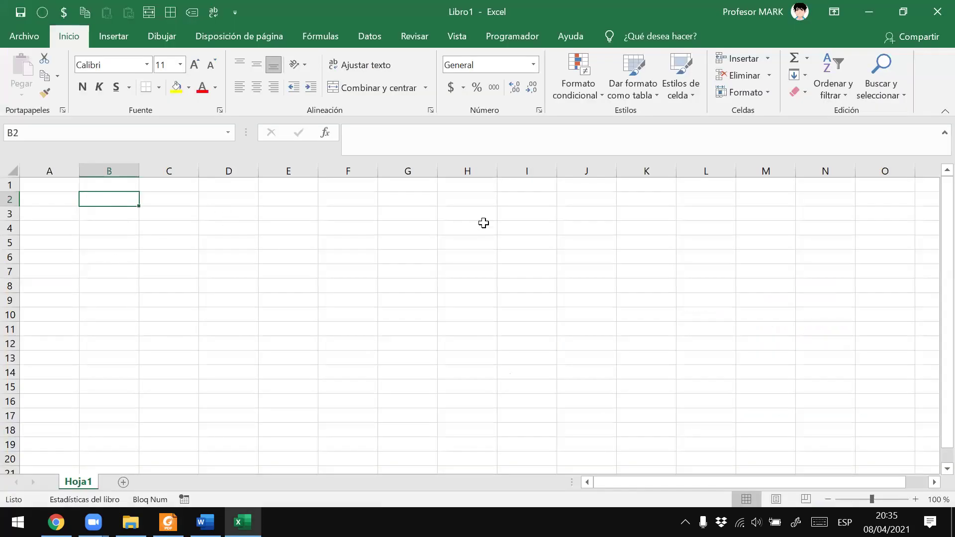
type("Categoría")
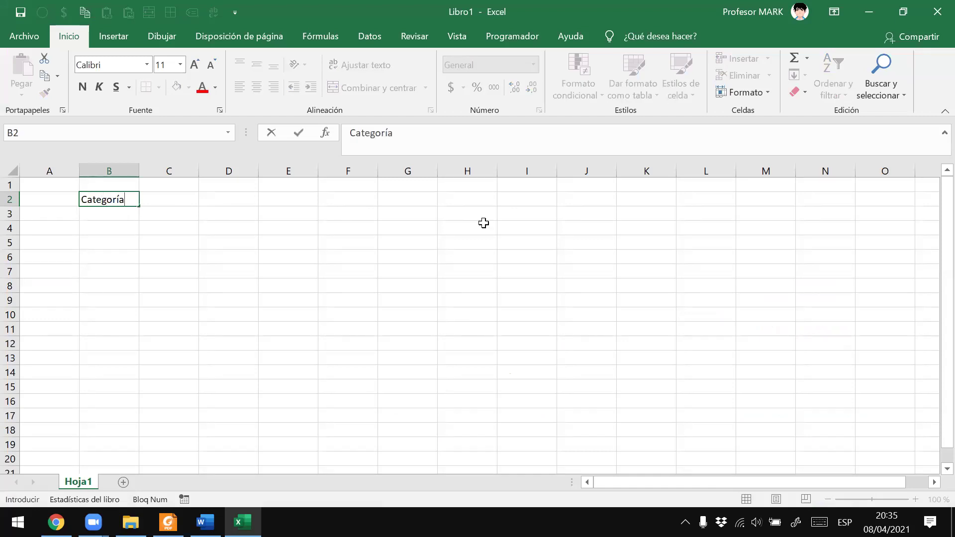
key("Tab")
key("Up")
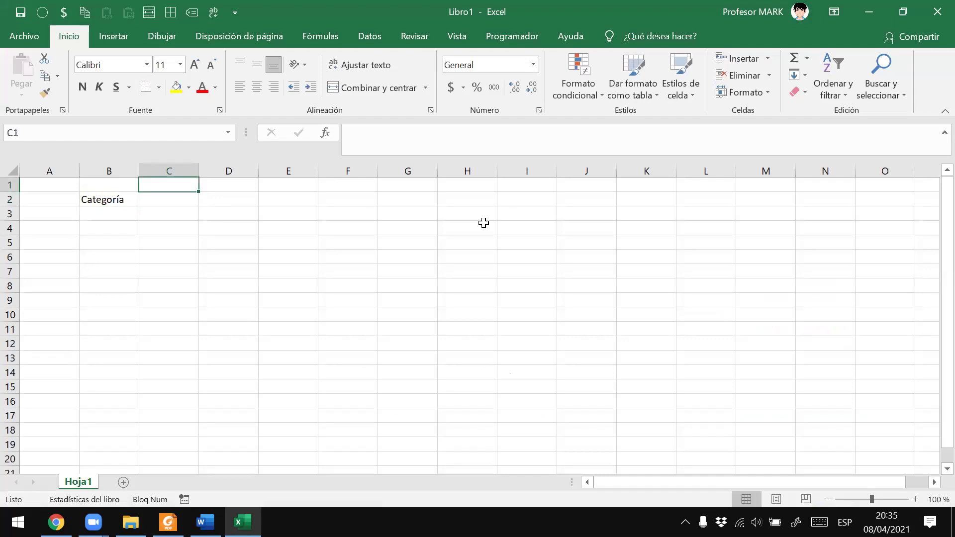
key("Left")
key("Left")
key("Right")
key("Left")
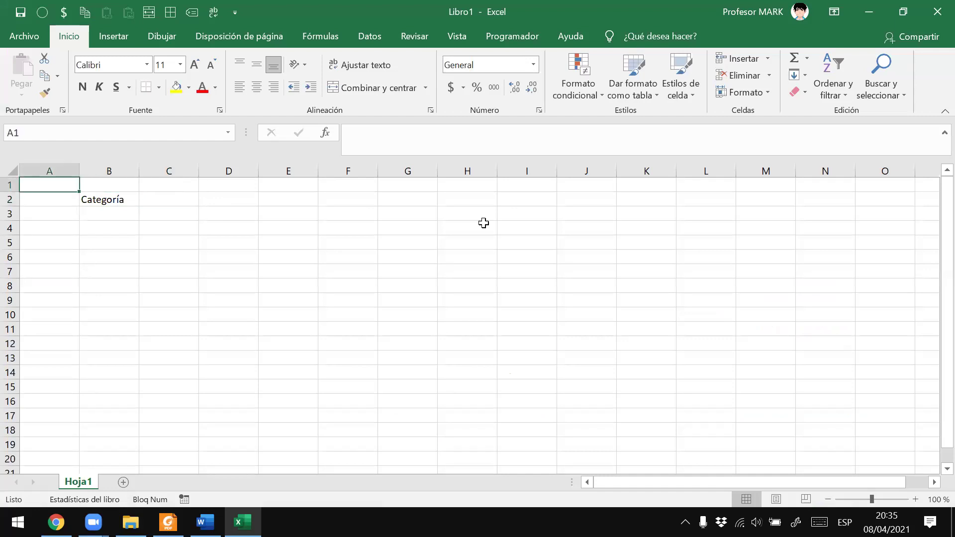
type("x")
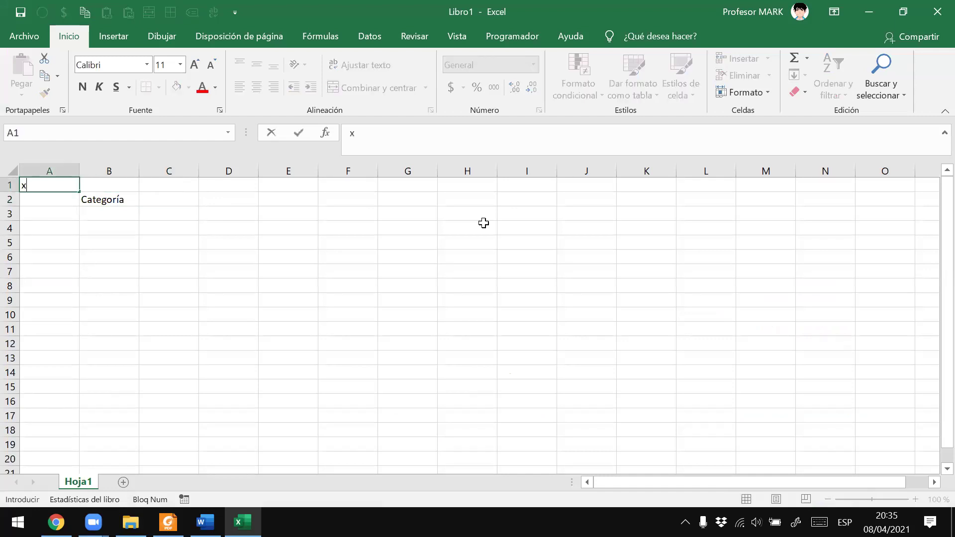
type("-----")
key("BackSpace")
key("BackSpace")
key("BackSpace")
key("BackSpace")
type("--------------------------------------")
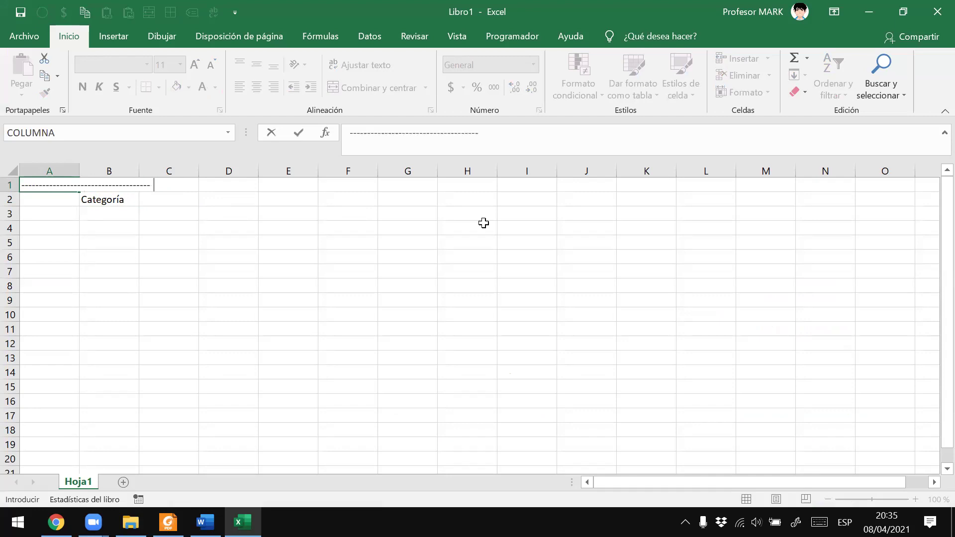
key("Escape")
Enter 'Subcategorías' as the heading in C2
key("Down")
key("Right")
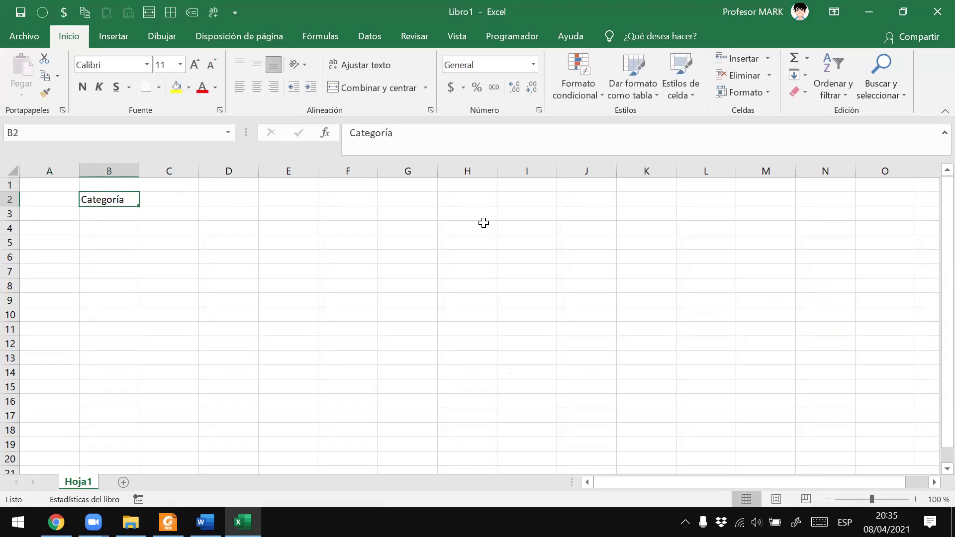
key("Right")
key("Left")
key("Right")
key("alt+Tab")
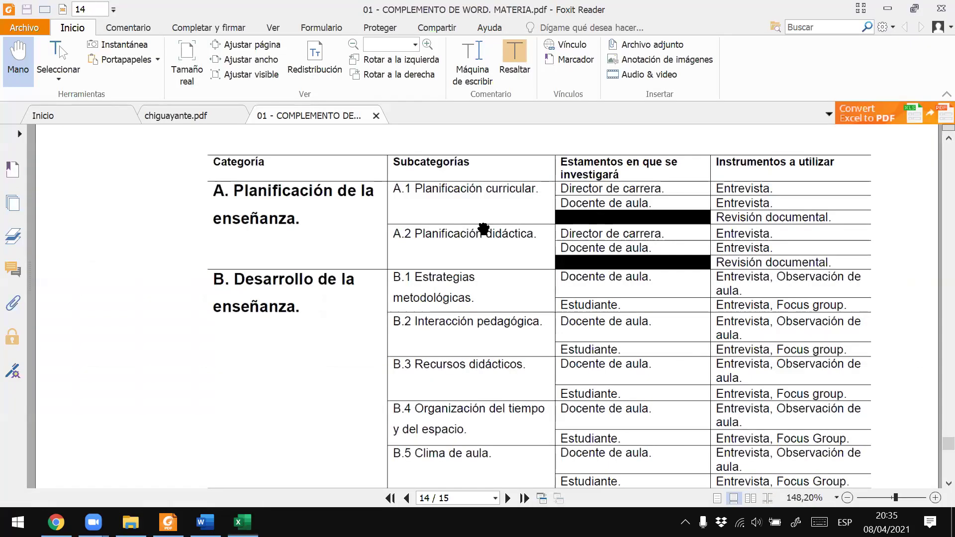
key("alt+Tab")
type("Subcategorías")
key("Tab")
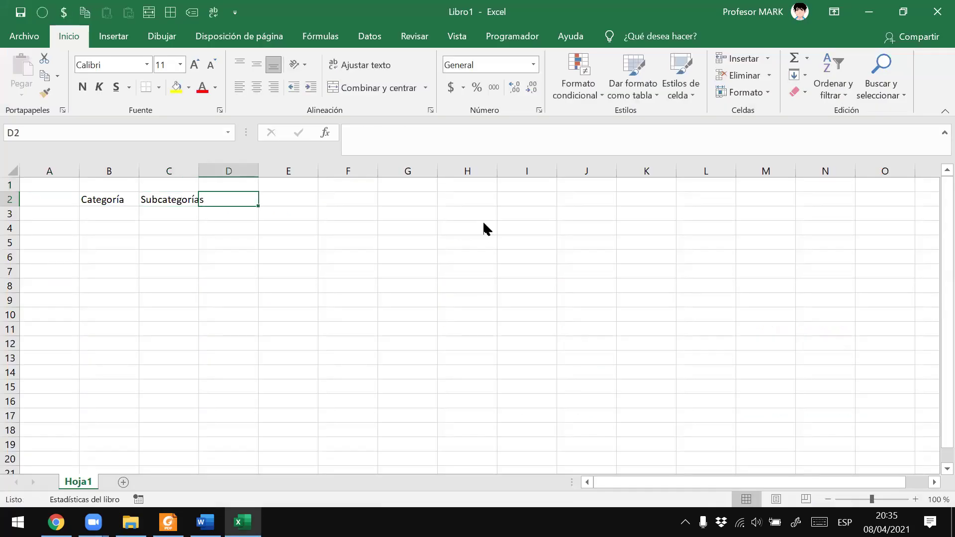
Enter 'Estamentos en que se investigará' as the heading in D2
key("alt+Tab")
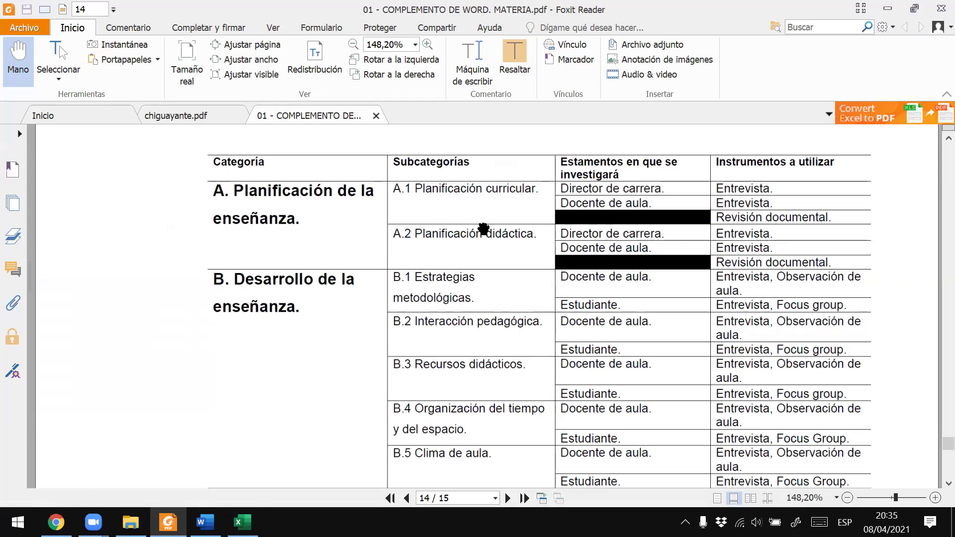
key("alt+Tab")
type("Esta")
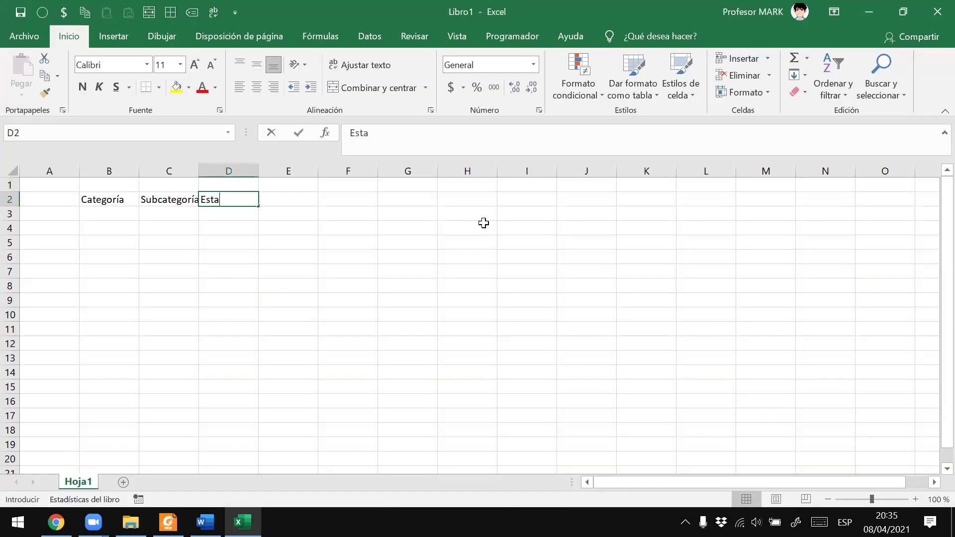
type("mentos en que se investigará")
key("Tab")
key("alt+Tab")
key("alt+Tab")
key("Left")
key("F2")
key("Escape")
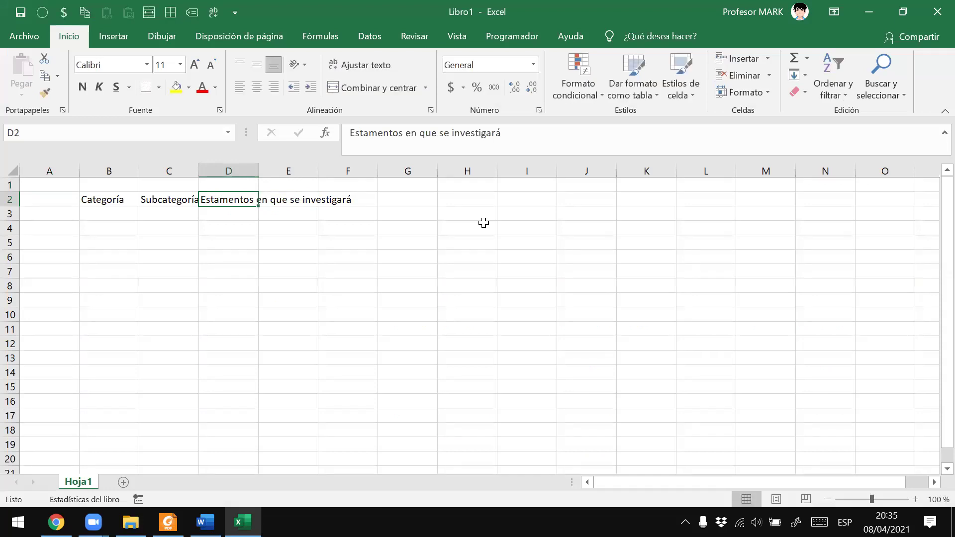
key("Right")
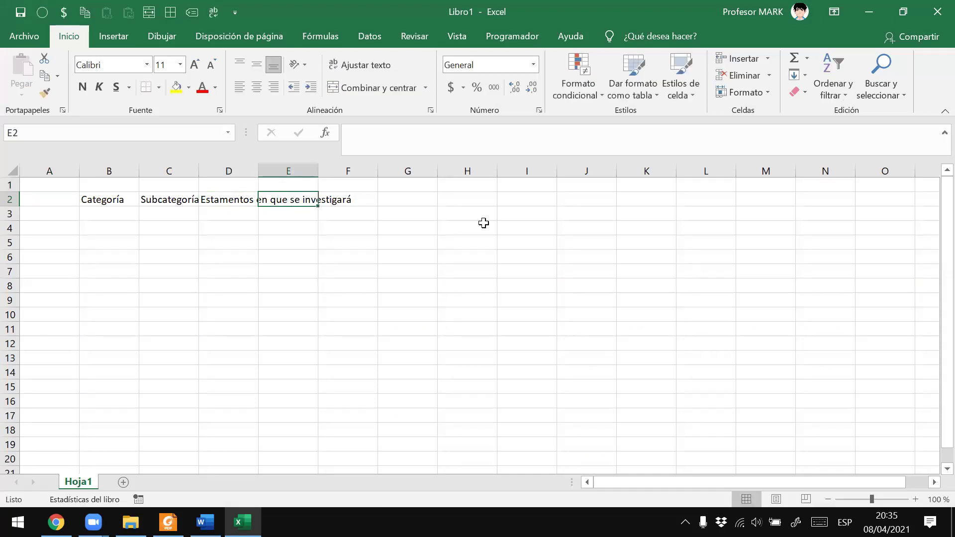
Enter 'Instrumentos a utilizar' in E2 and review the row-2 headings
key("alt+Tab")
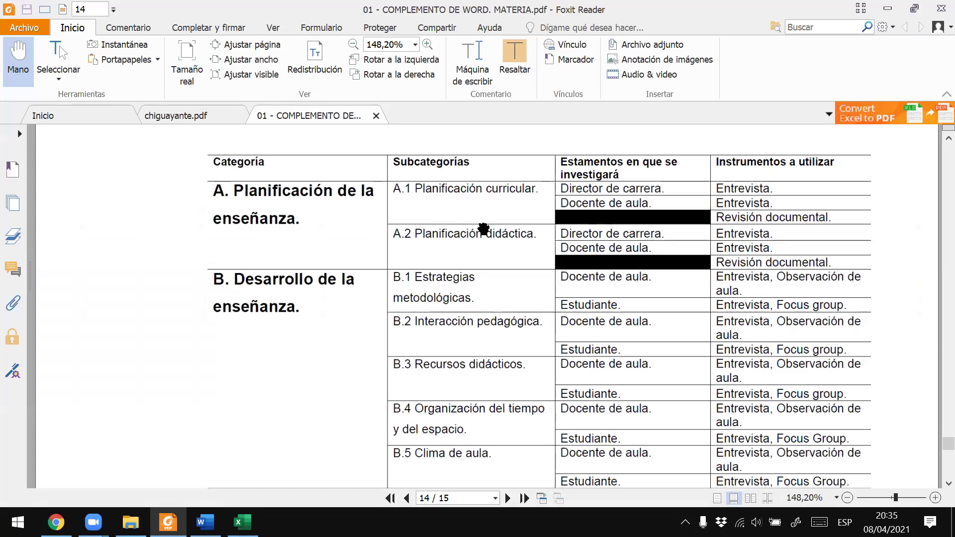
key("alt+Tab")
type("instru")
key("BackSpace")
key("BackSpace")
key("BackSpace")
key("BackSpace")
type("Instrumentos a ")
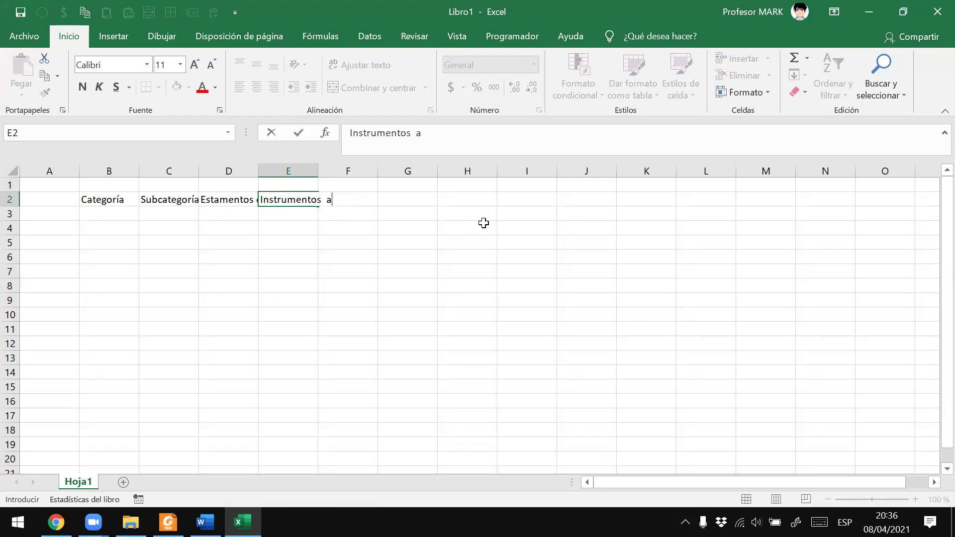
type("utili")
type("zar")
key("Return")
key("Up")
key("Left")
key("Left")
key("Left")
key("Left")
key("Right")
key("Right")
key("Right")
key("Right")
key("Right")
key("Right")
key("Right")
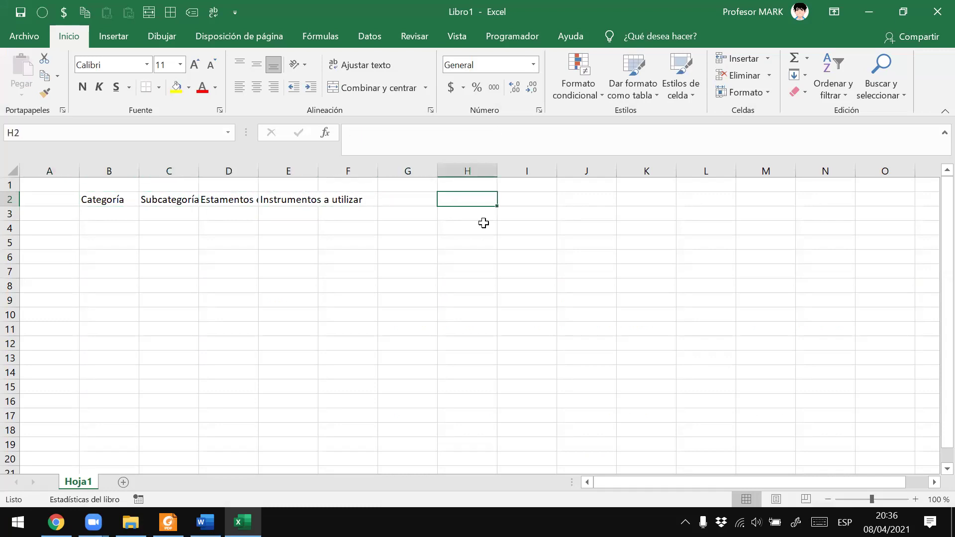
key("Left")
key("Left")
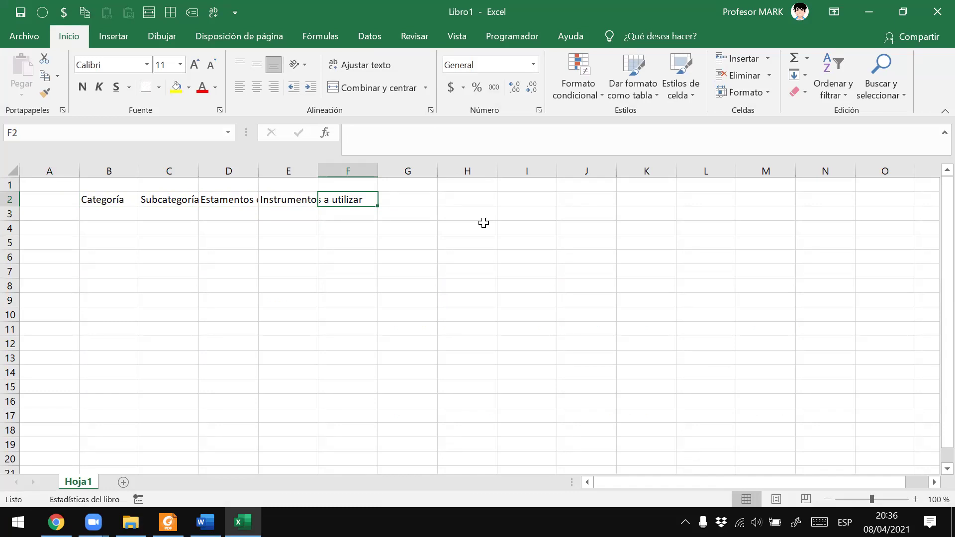
key("Left")
key("Left")
key("Left")
key("Left")
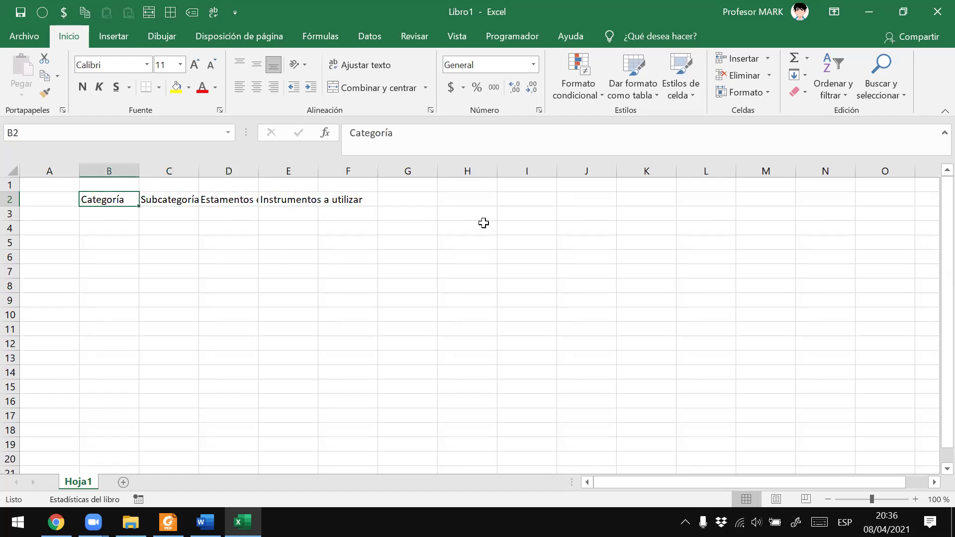
key("Right")
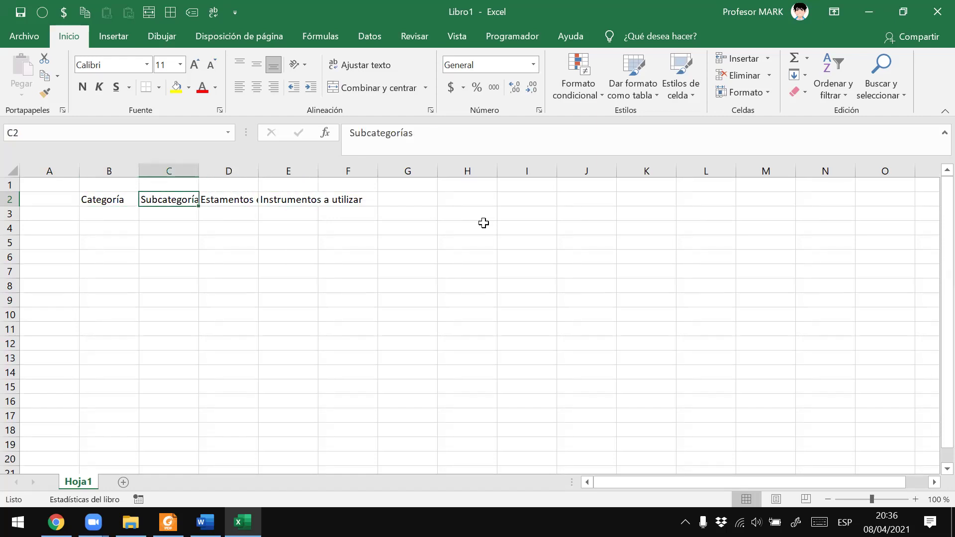
key("Right")
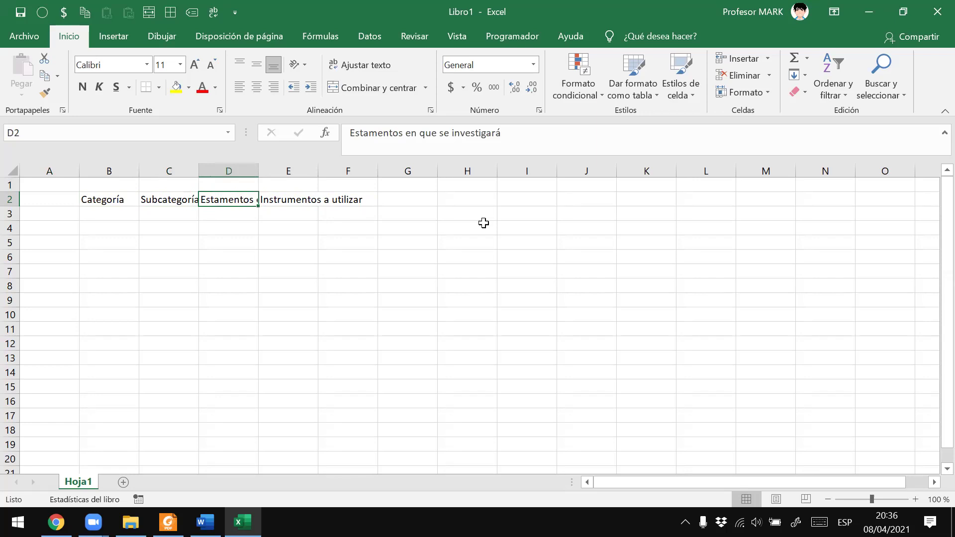
key("Right")
key("Right")
key("Right")
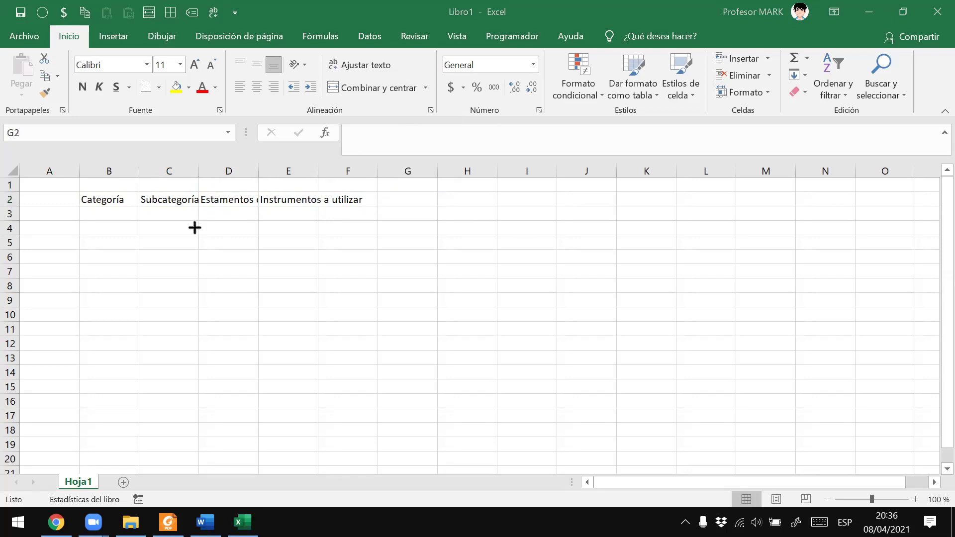
left_click_drag(196, 189, 258, 210)
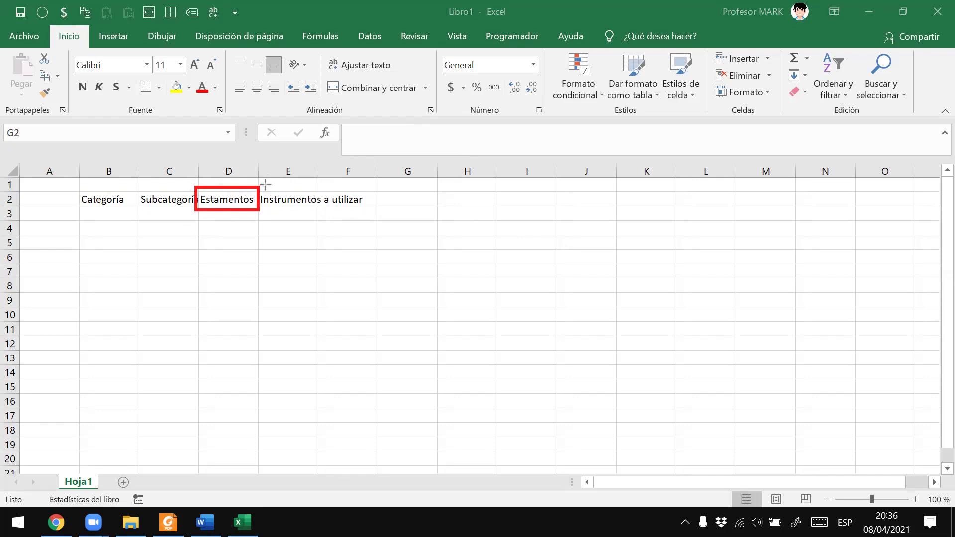
mouse_move(257, 184)
left_mouse_down()
mouse_move(389, 215)
mouse_move(393, 228)
left_mouse_up()
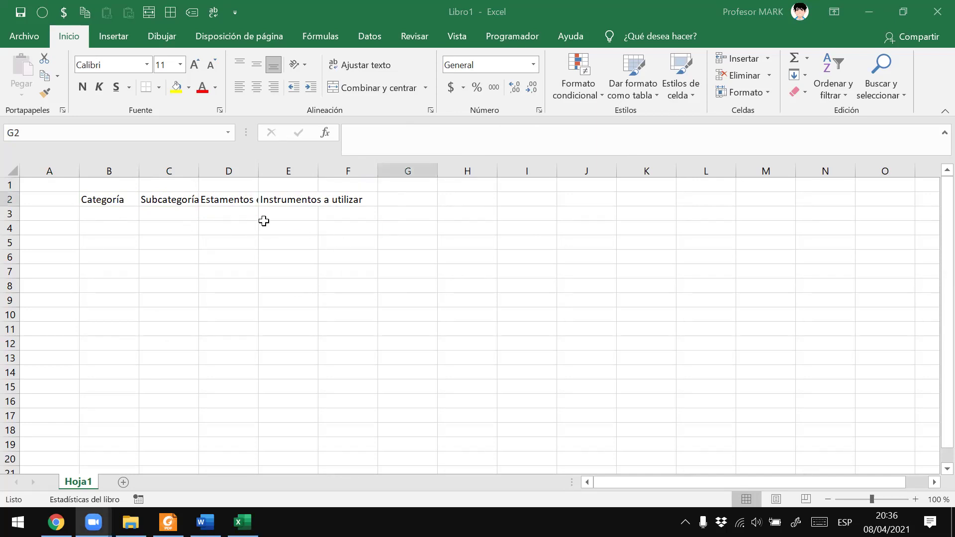
left_click(215, 201)
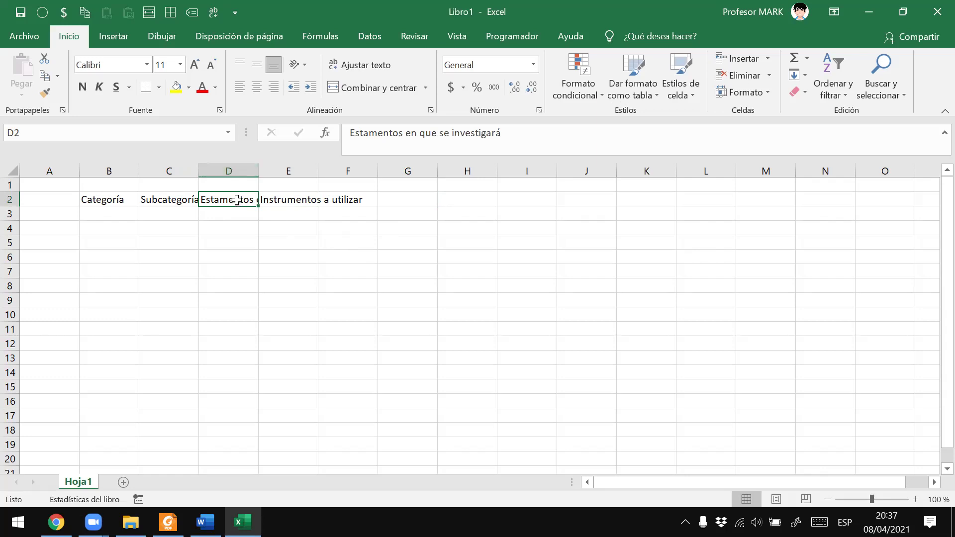
left_click(234, 168)
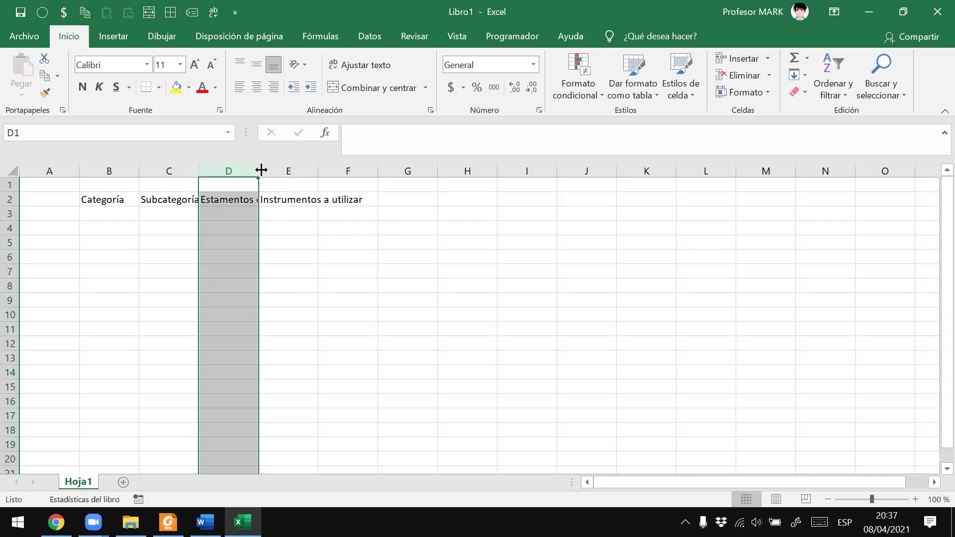
AutoFit columns D, E and C so their headings show in full
double_click(259, 170)
left_click(258, 199)
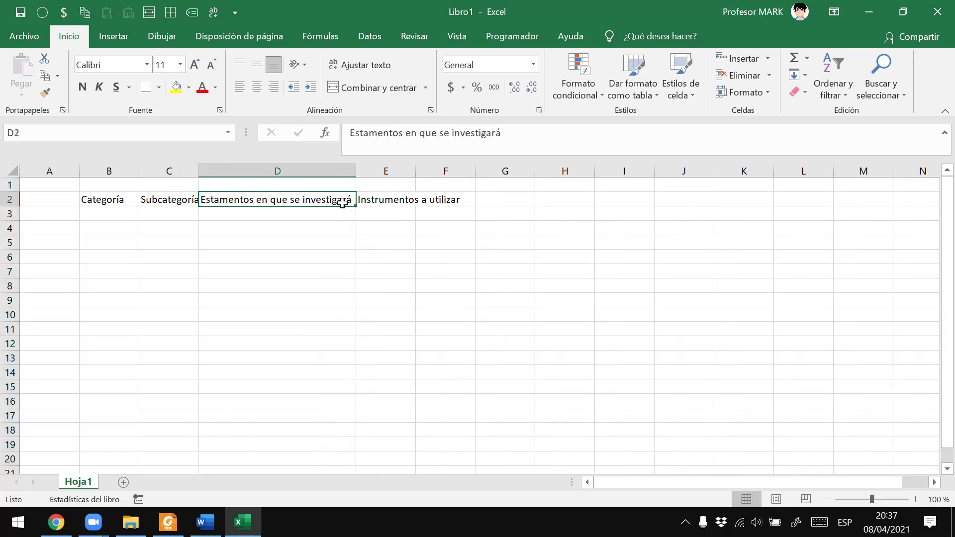
left_click(374, 198)
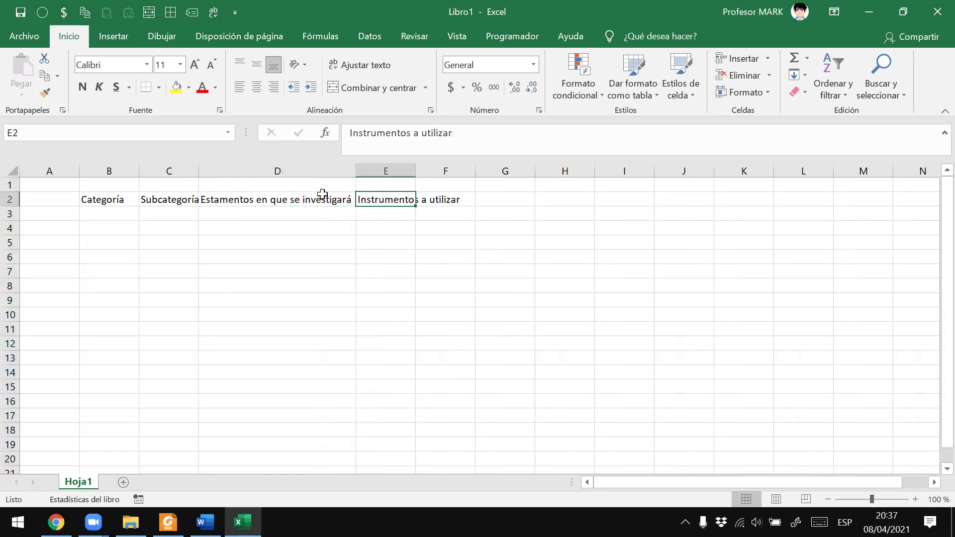
double_click(415, 171)
left_click(178, 201)
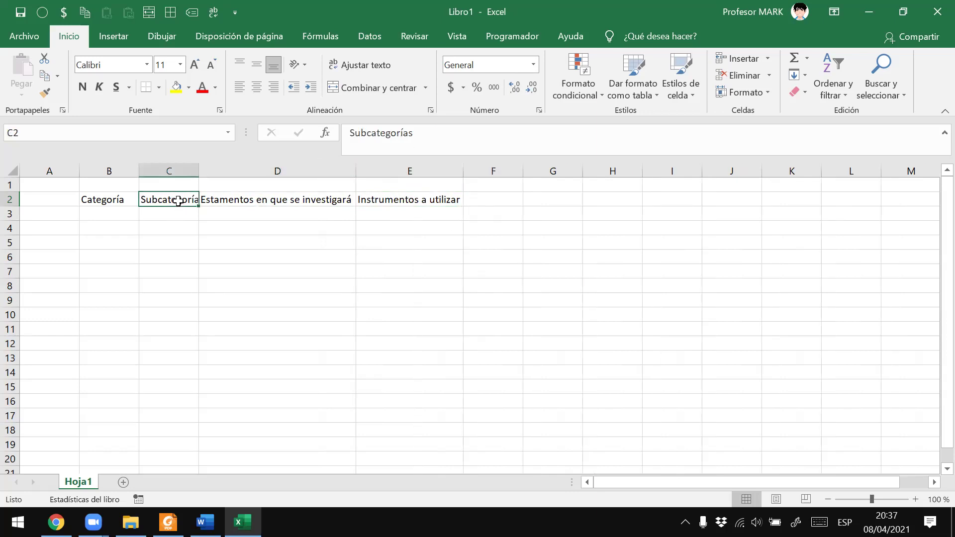
double_click(199, 172)
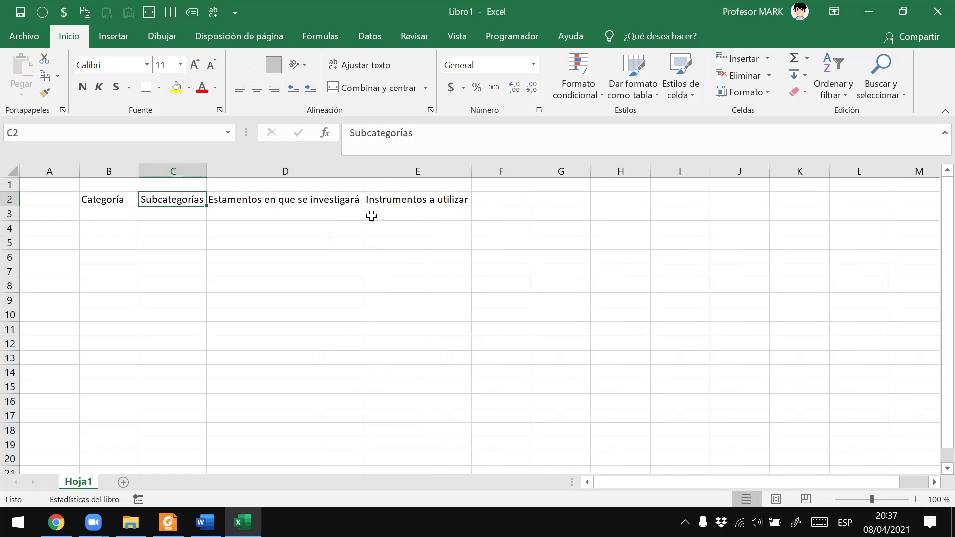
left_click(219, 214)
left_click_drag(82, 213, 450, 216)
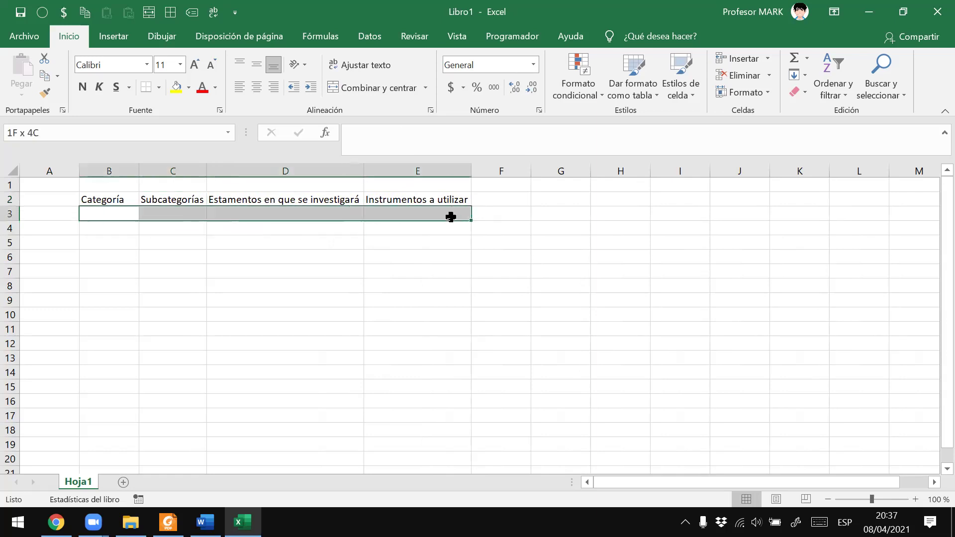
Start a save, dismiss the prompt without saving, and select B3
left_click(19, 12)
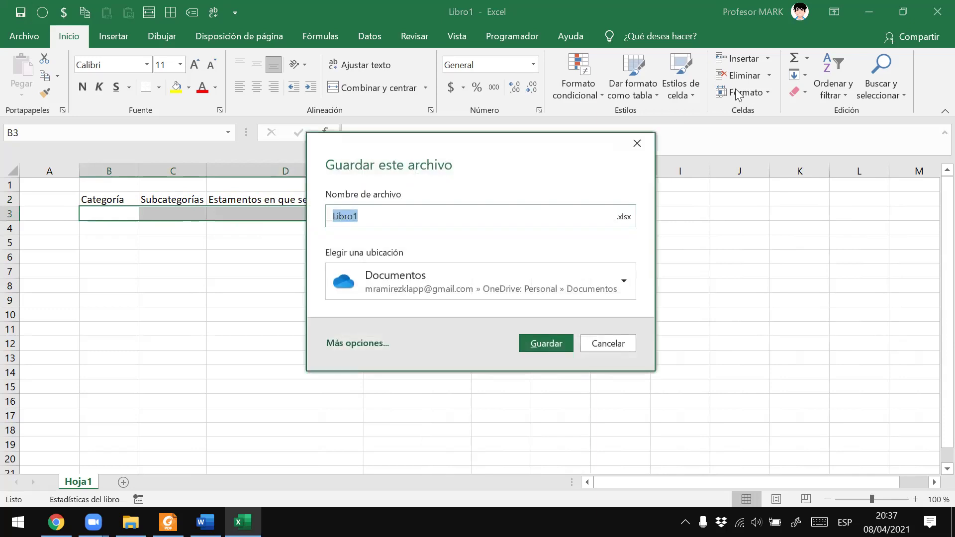
left_click(638, 143)
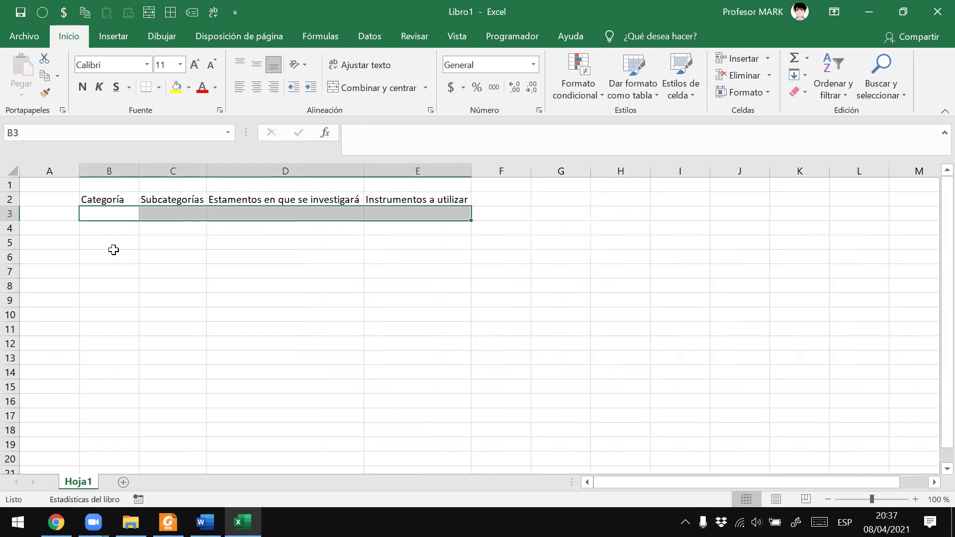
left_click(122, 213)
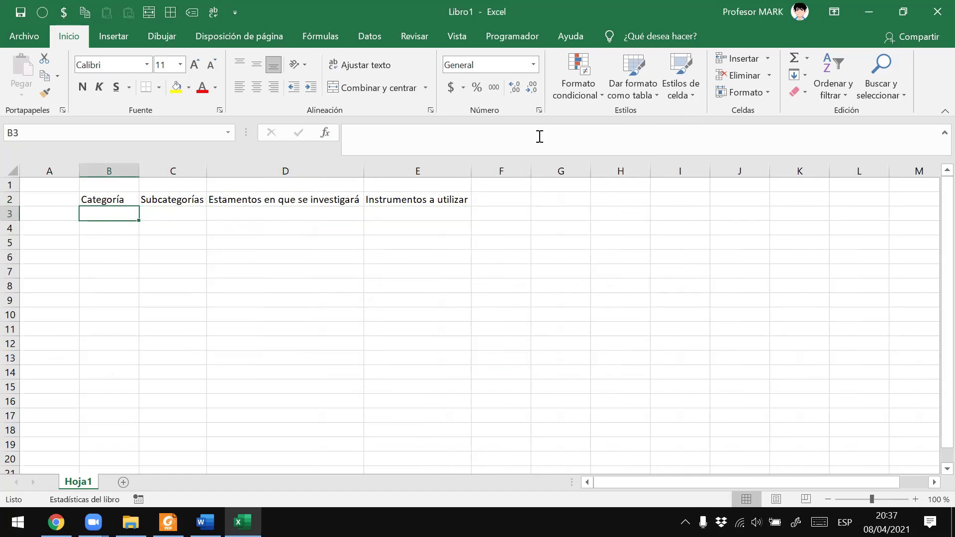
Bring up the PDF category table in Foxit Reader, then return to Excel
key("alt+Tab")
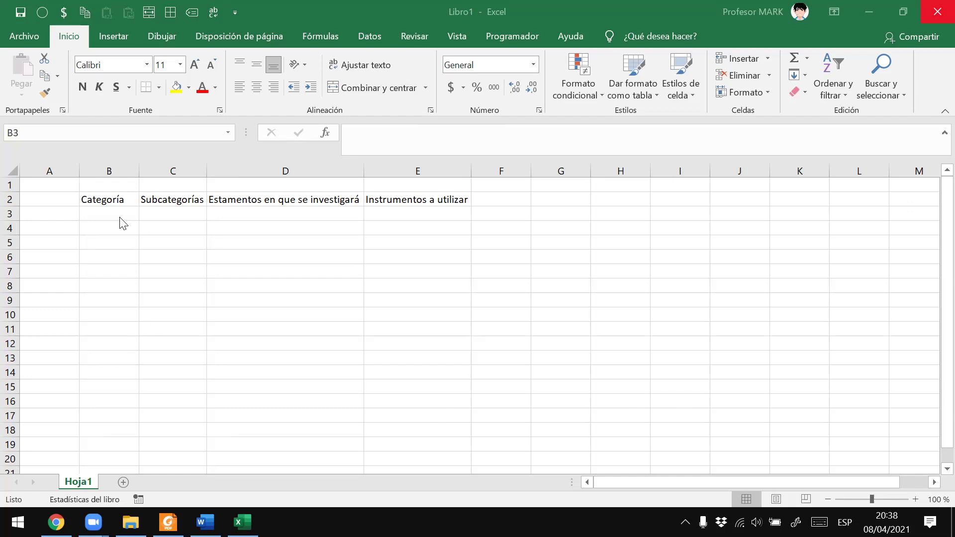
key("alt+Tab")
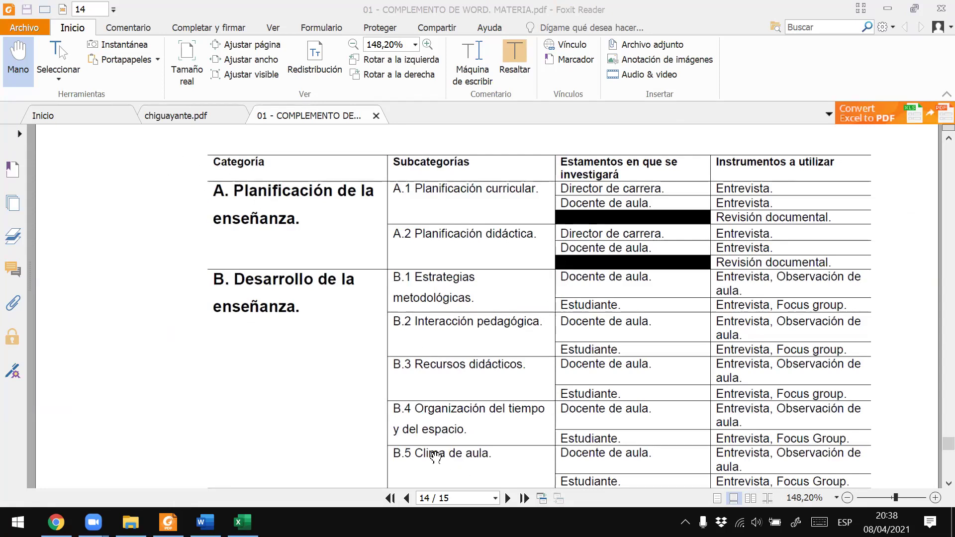
left_click(246, 337)
key("alt+Tab")
key("alt+Tab")
key("alt+Tab")
key("alt+Tab")
key("alt+Tab")
key("alt+Tab")
key("alt+Tab")
key("alt+Tab")
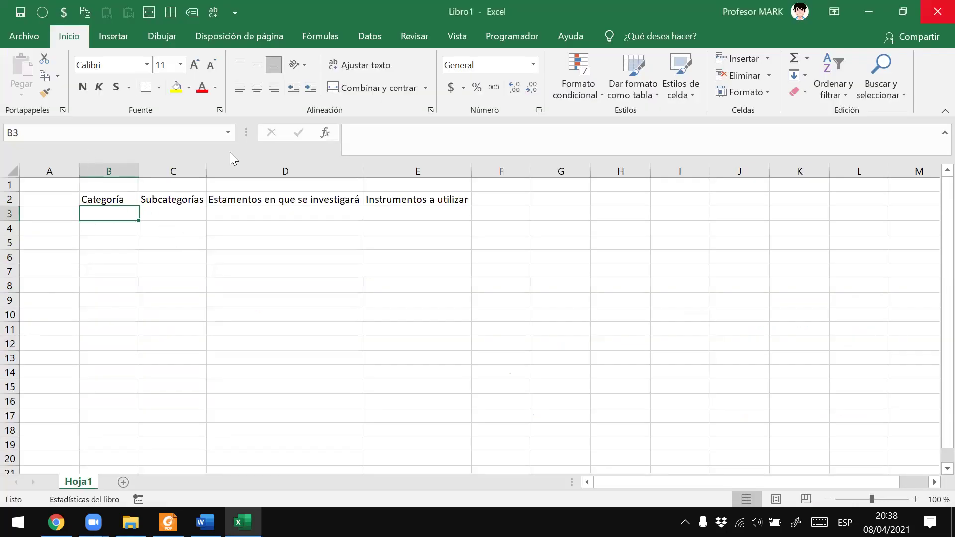
Type 'A. Planificación de la enseñanza.' into B3 and bring the PDF back into view
type("A. Planificación de la enseñanza.")
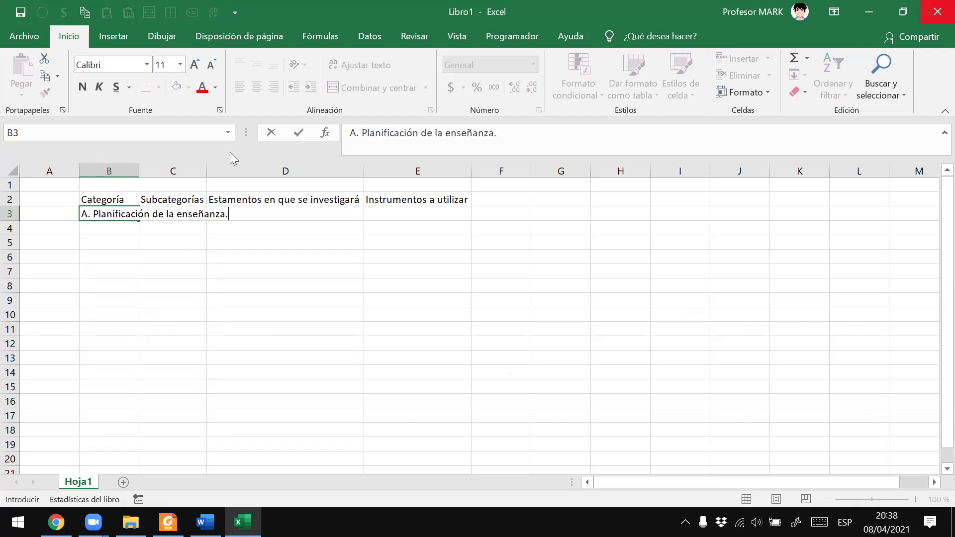
key("Return")
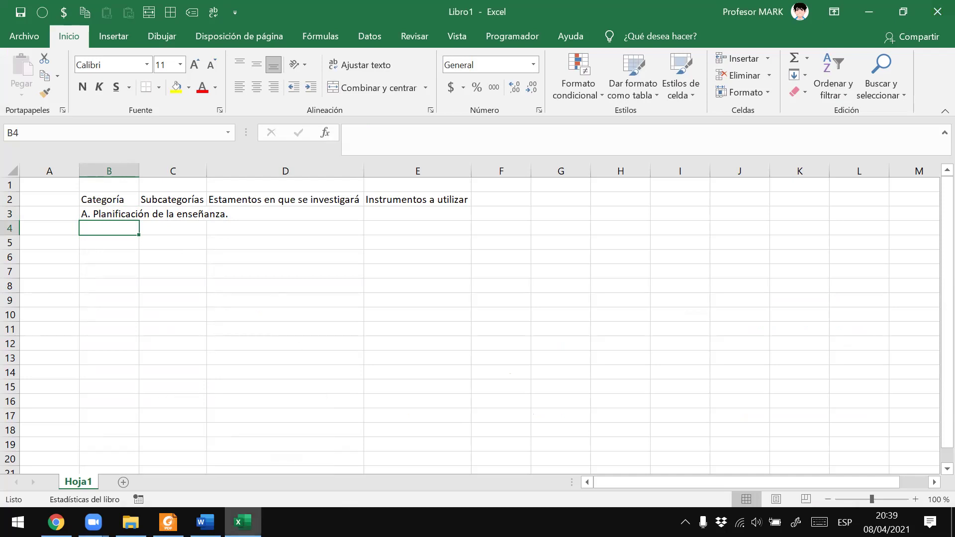
left_click(168, 522)
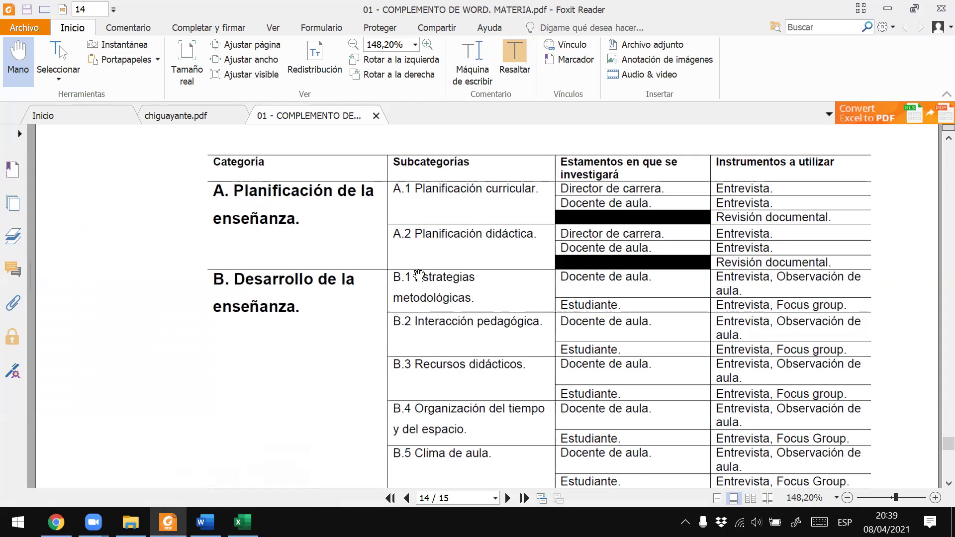
key("alt+Tab")
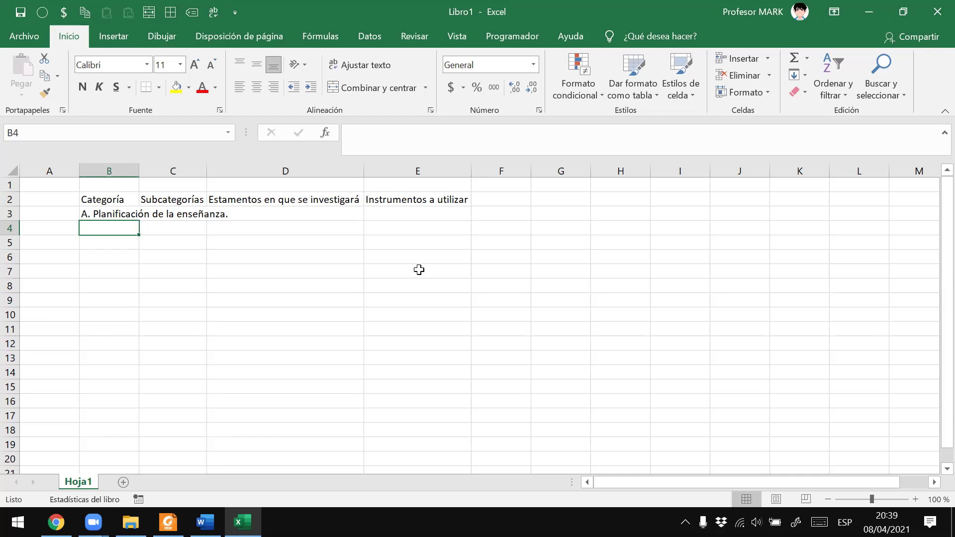
key("Up")
key("Right")
key("Right")
key("Right")
key("Right")
key("Left")
key("Left")
key("Left")
key("Left")
key("Right")
key("Right")
key("Left")
key("Left")
key("Right")
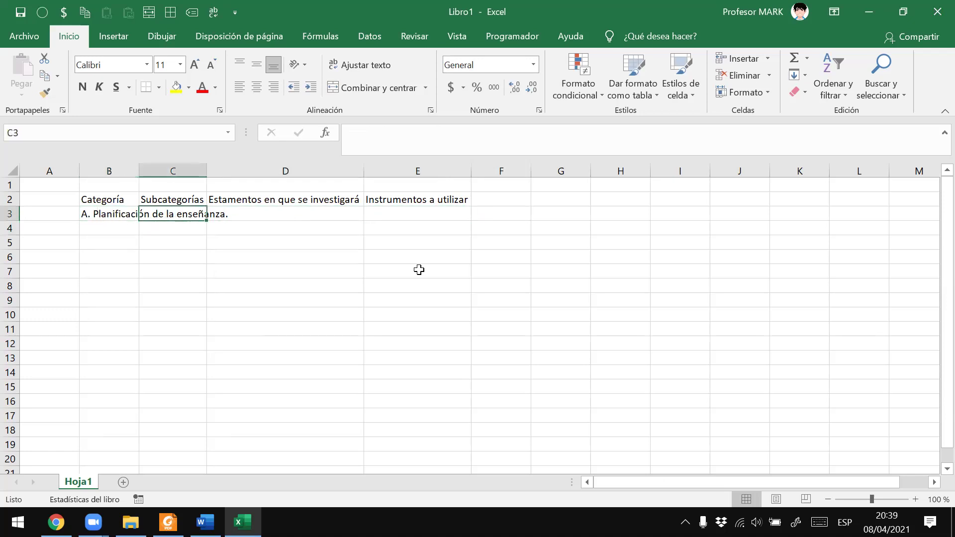
key("Left")
key("Right")
key("Left")
key("Right")
key("Right")
key("Left")
key("Left")
key("Right")
key("Up")
key("Right")
key("Right")
key("Right")
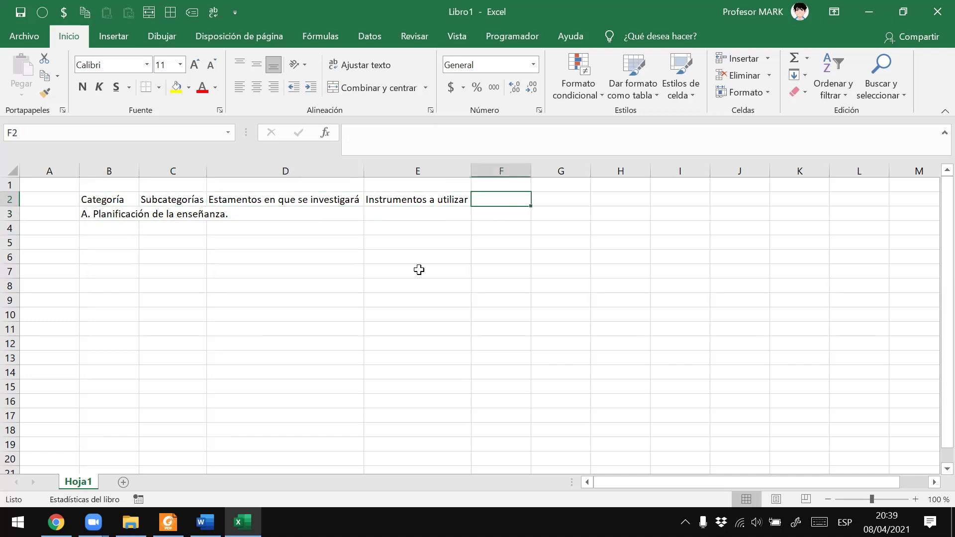
key("Left")
key("Left")
key("Left")
key("Down")
key("Down")
key("Right")
key("Right")
key("Down")
key("Down")
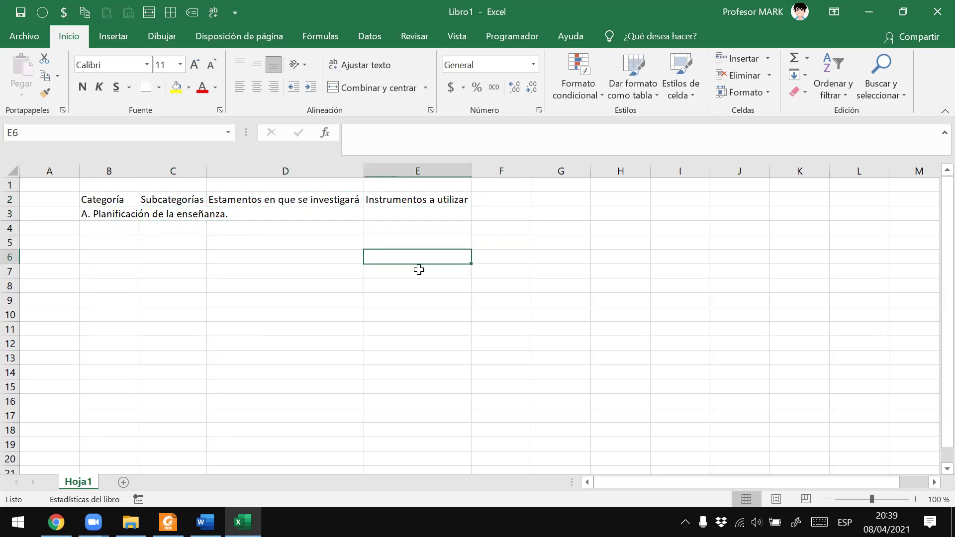
key("Up")
key("Left")
key("Up")
key("Up")
key("Left")
key("Right")
key("Right")
key("Right")
key("Left")
key("Left")
key("Left")
key("Left")
key("Right")
key("Right")
key("Right")
key("Left")
key("Left")
key("Left")
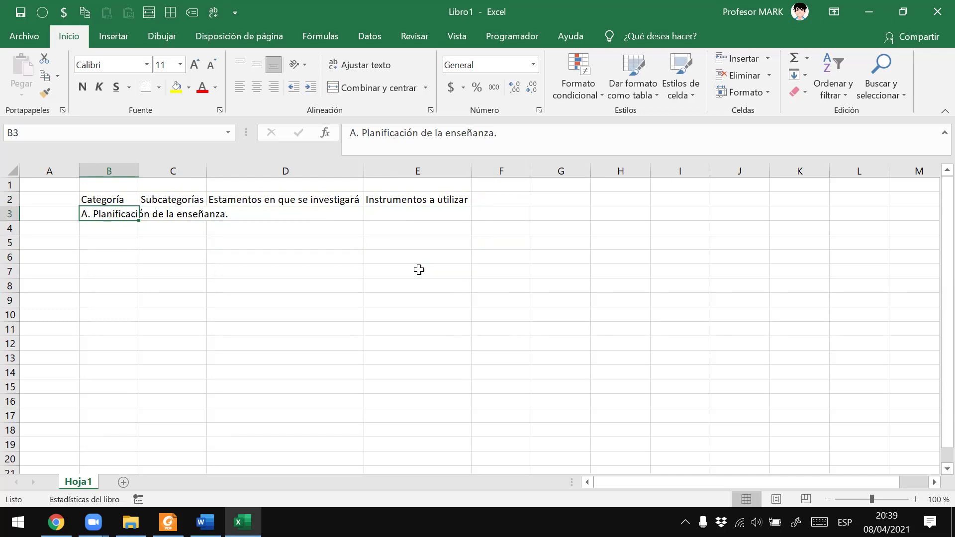
key("alt+Tab")
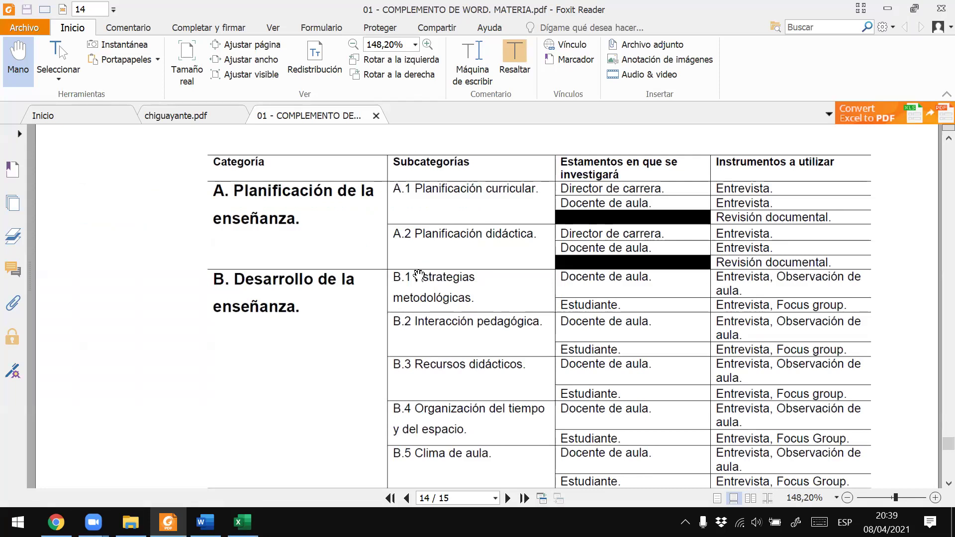
key("alt+Tab")
key("Right")
Finish C3 as 'A.1 Planificación curricular' and check the neighbouring cells
type("A")
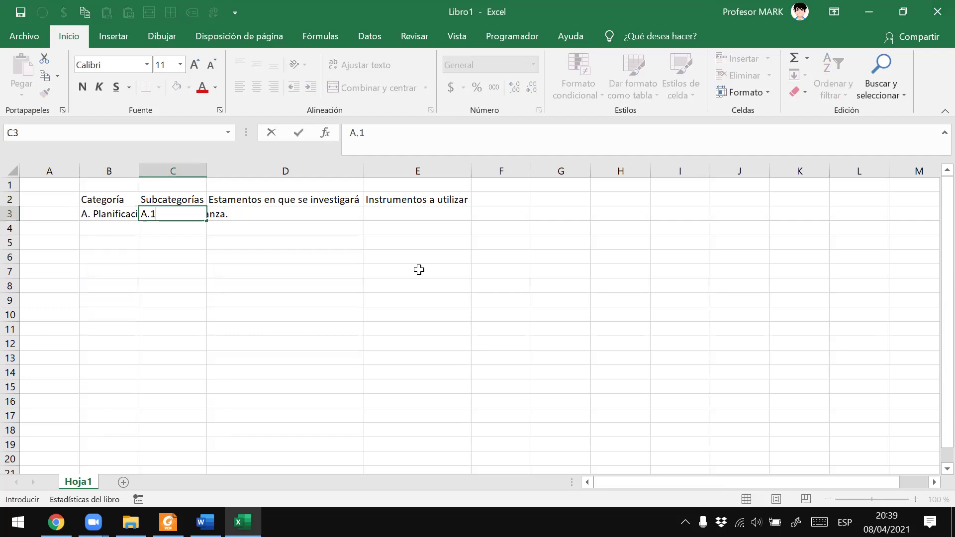
key("alt+Tab")
key("alt+Tab")
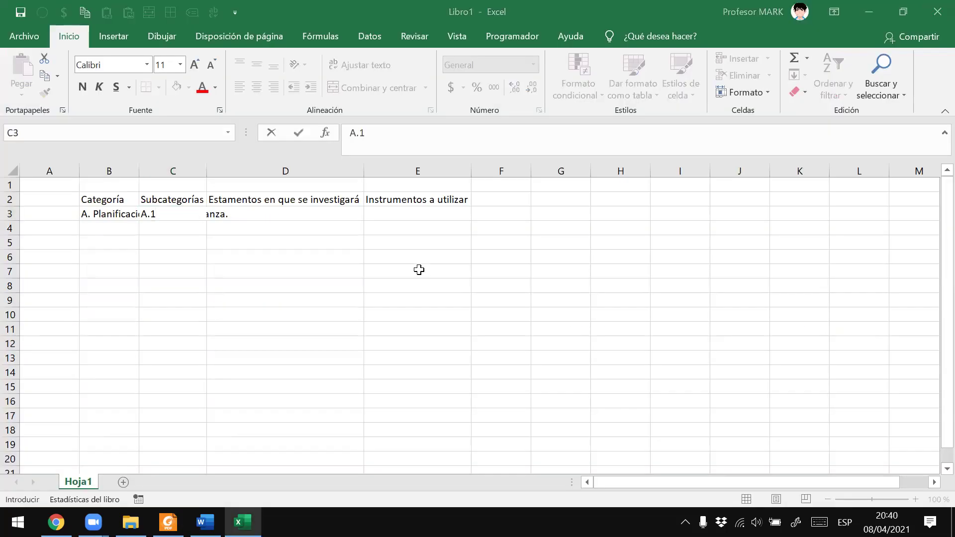
left_click(168, 216)
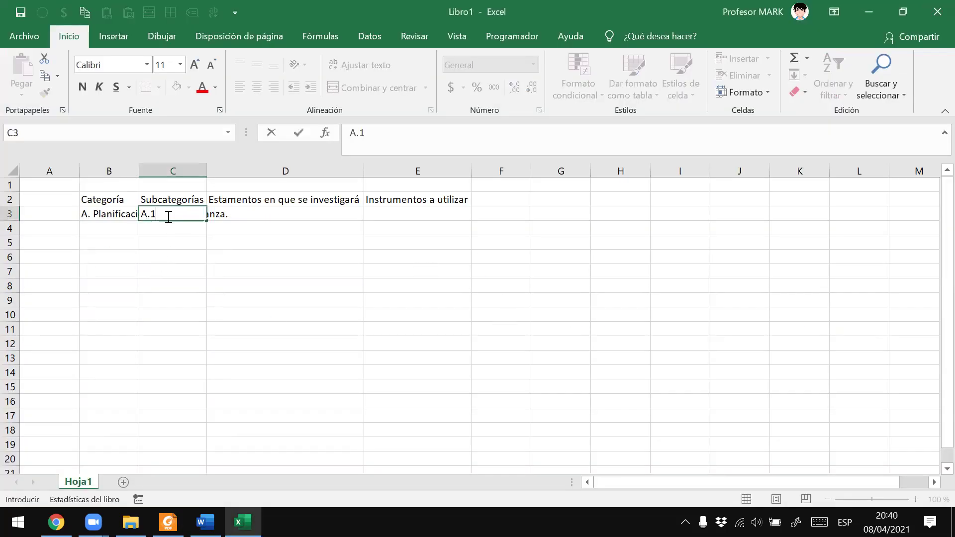
type(" Plani")
type("ficación cu")
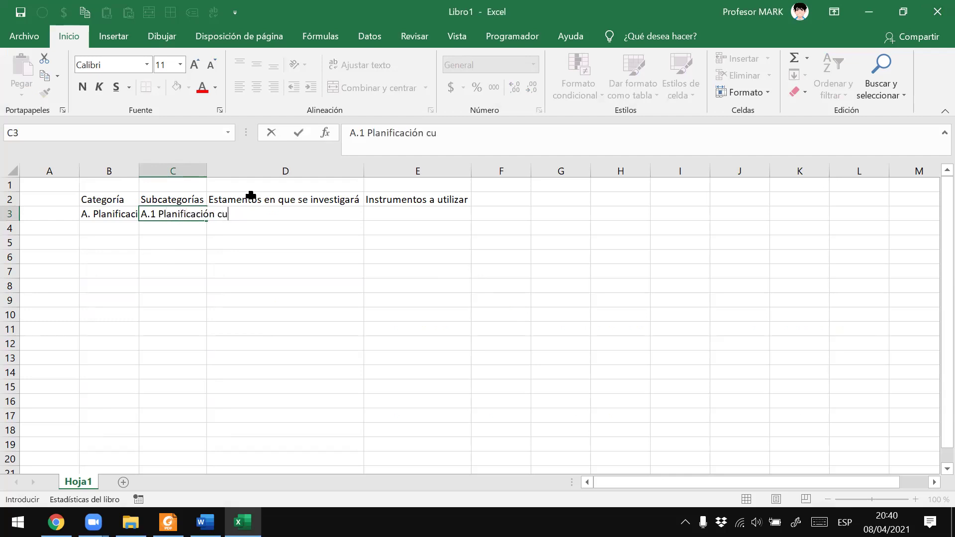
type("rricular")
key("Return")
key("Up")
key("Left")
key("Right")
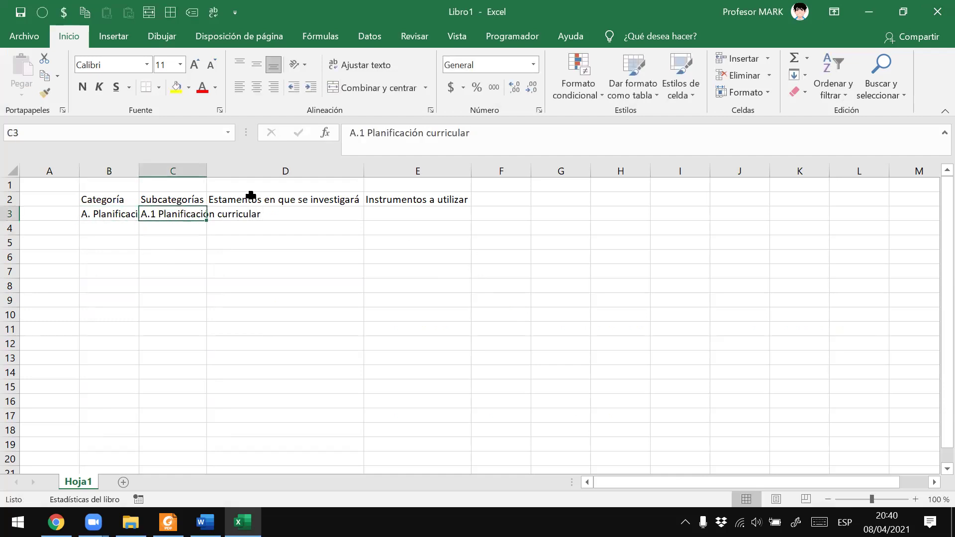
key("Left")
key("Right")
key("Down")
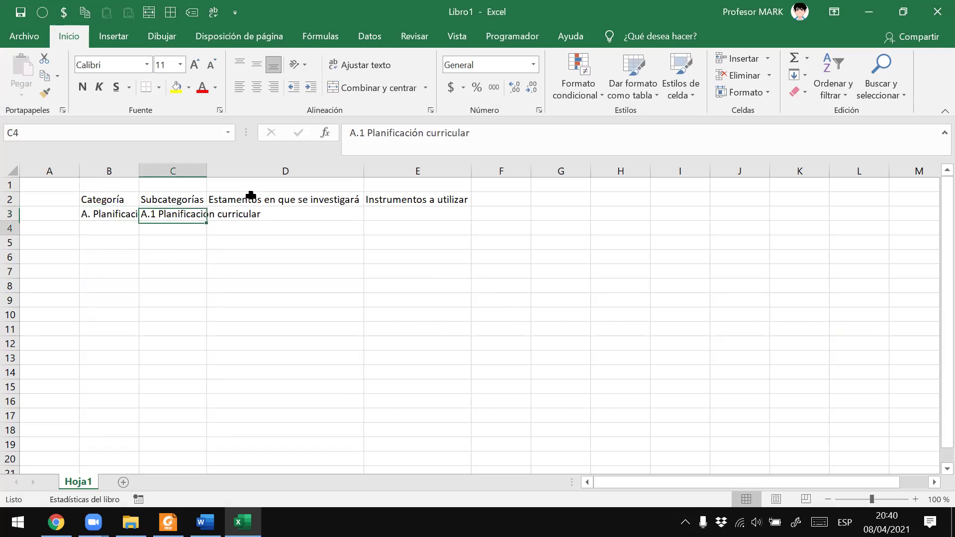
key("Down")
key("Left")
key("Up")
key("Up")
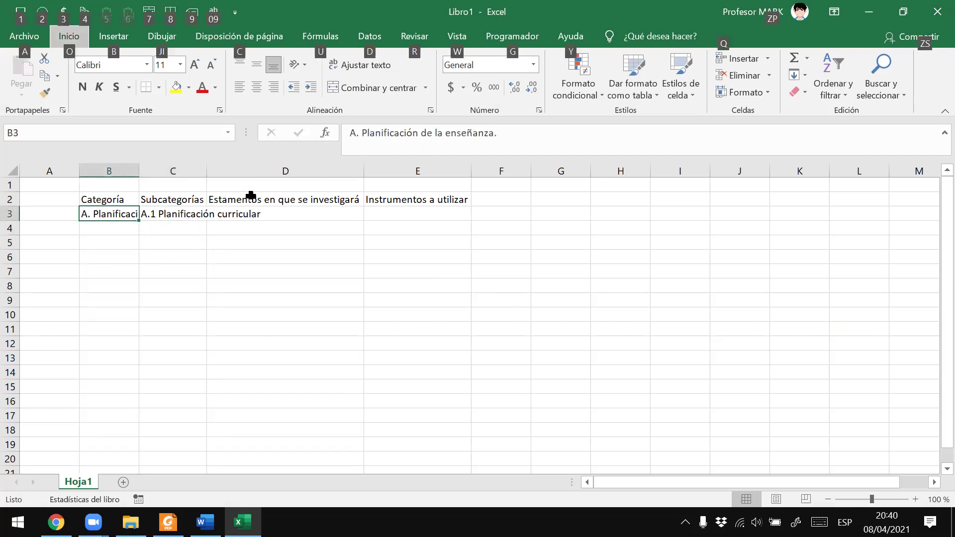
AutoFit column B to show 'A. Planificación de la enseñanza.' in full
left_click_drag(139, 168, 135, 166)
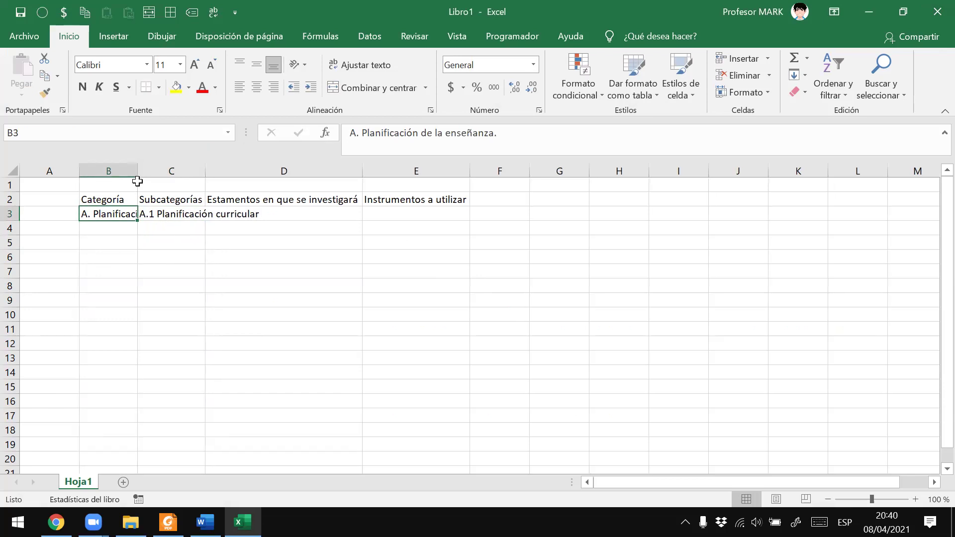
double_click(138, 168)
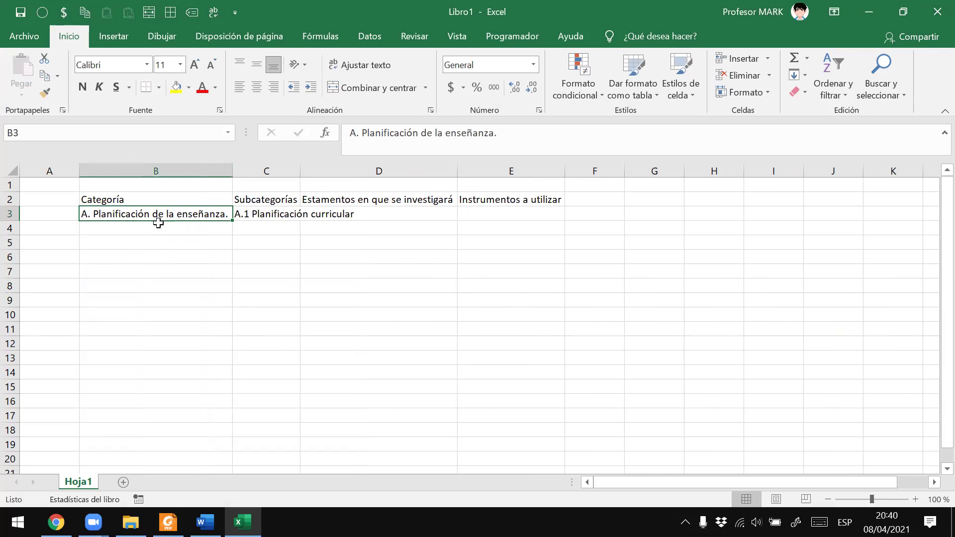
left_click(252, 213)
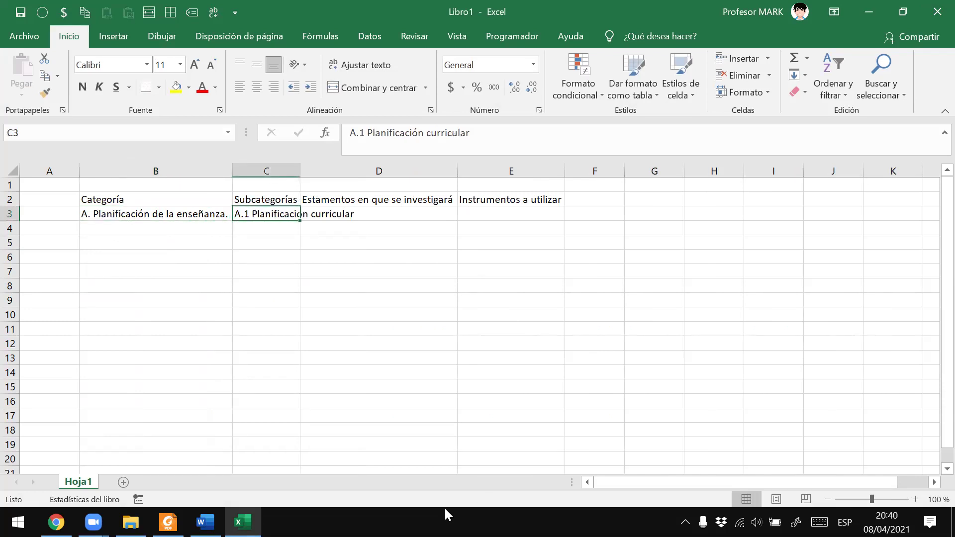
key("alt+Tab")
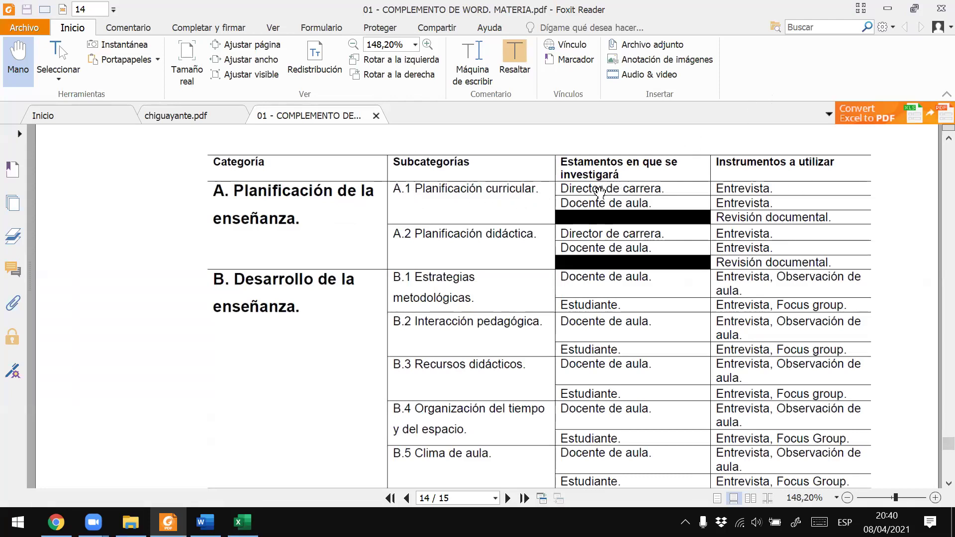
Enter 'Director de carrera.' in D3
key("alt+Tab")
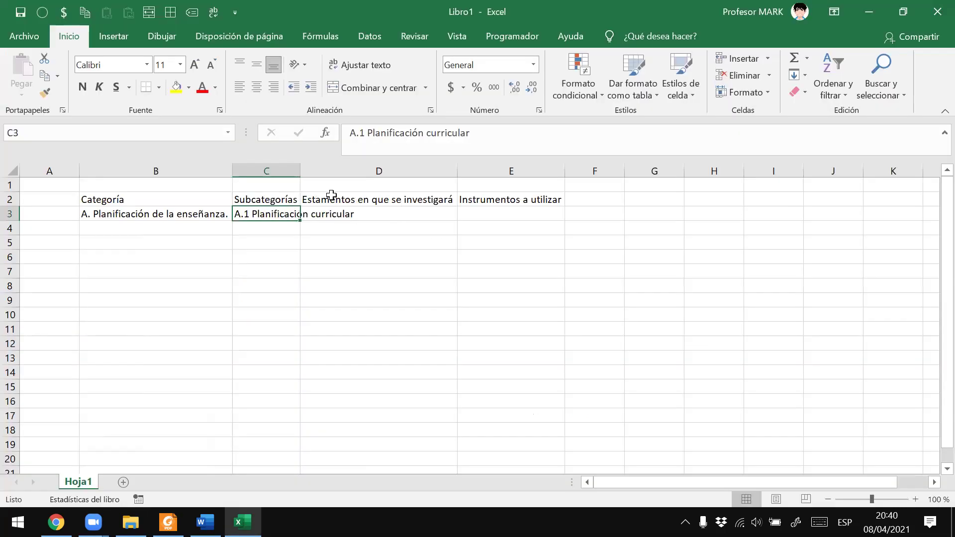
left_click(324, 211)
type("Director de carrera.")
key("Tab")
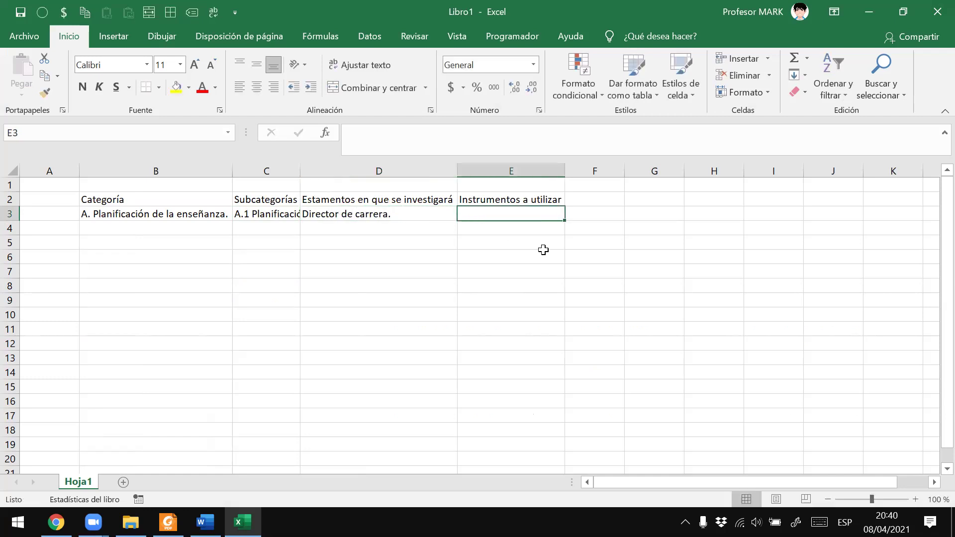
Enter 'Entrevista.' in E3 after checking the PDF, then return to the PDF table
key("alt+Tab")
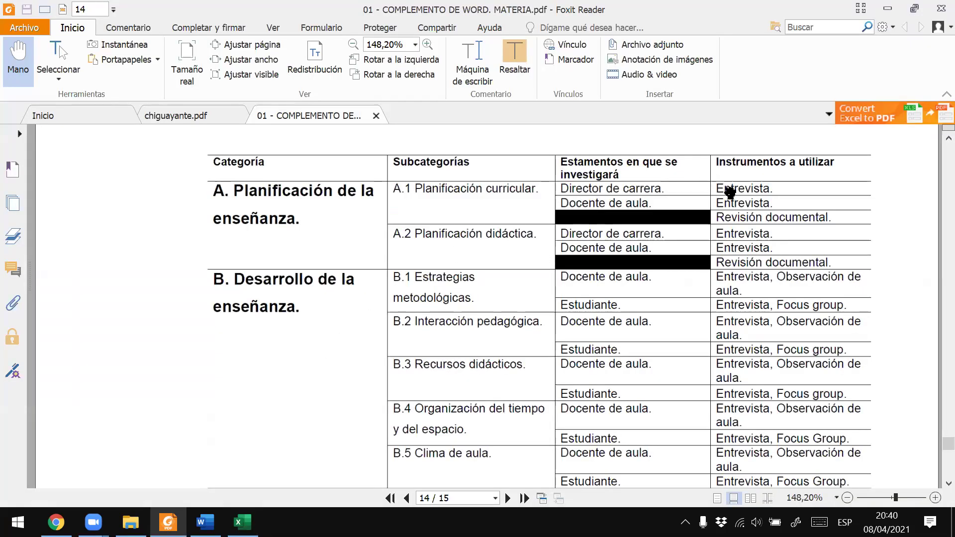
key("alt+Tab")
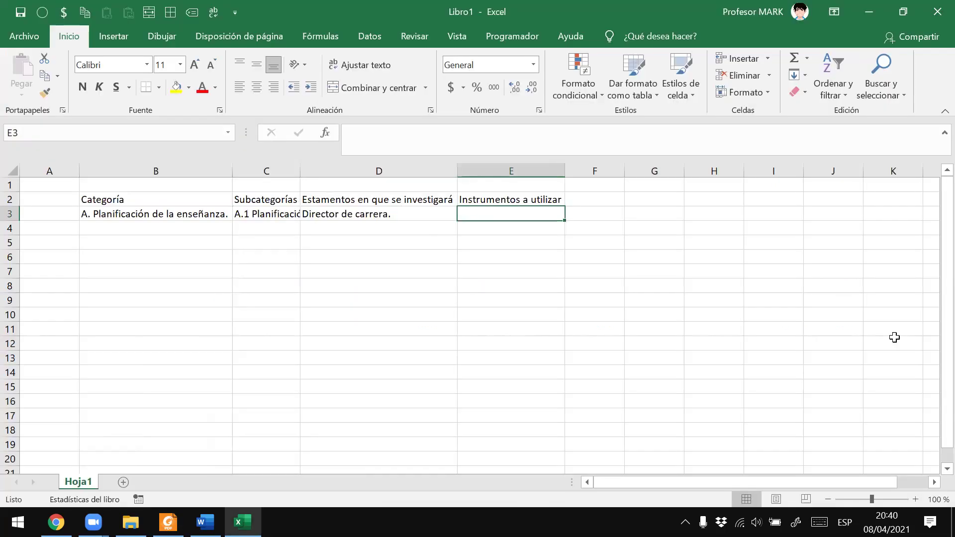
type("En")
type("revis")
key("BackSpace")
key("BackSpace")
key("BackSpace")
type("ista.")
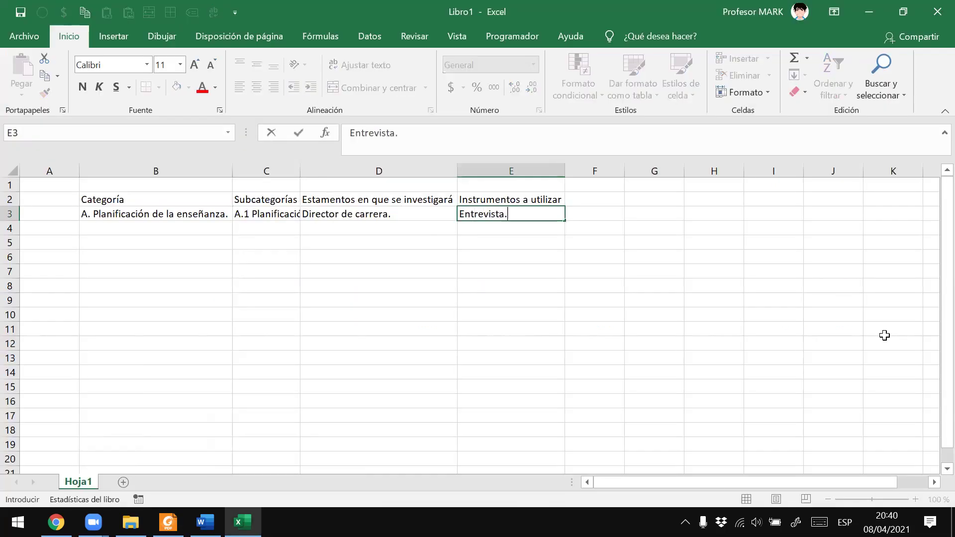
key("Return")
key("Left")
key("Left")
key("alt+Tab")
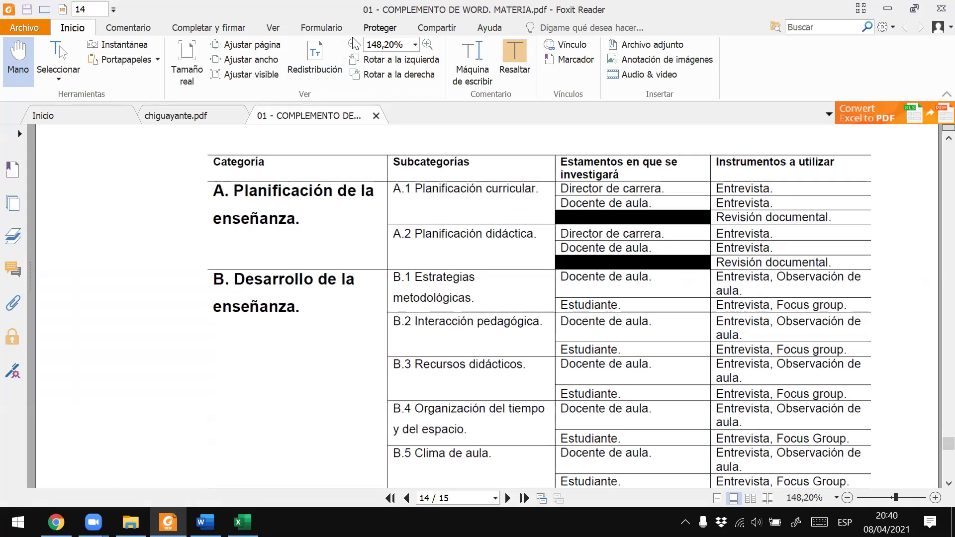
key("super+shift+s")
left_click_drag(204, 182, 847, 265)
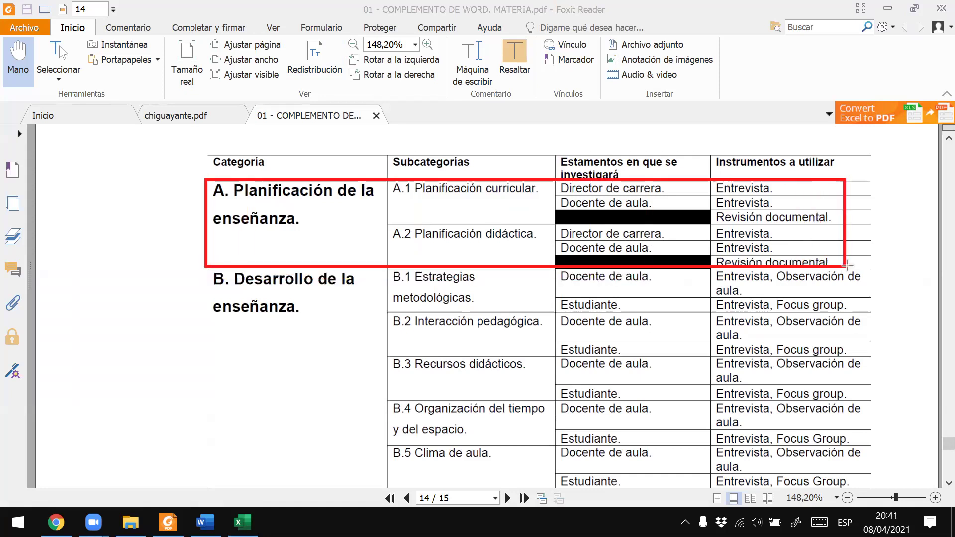
left_click_drag(846, 265, 880, 270)
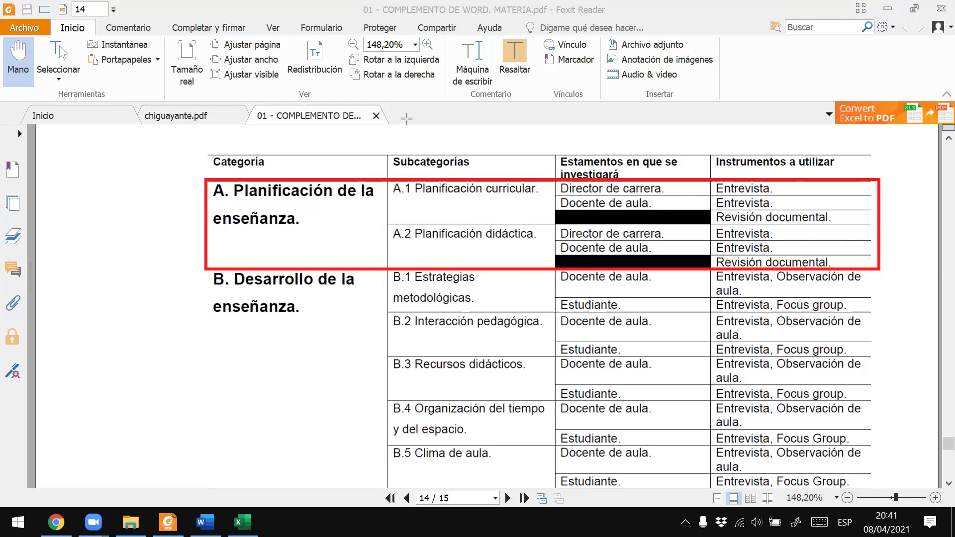
left_click_drag(209, 201, 585, 198)
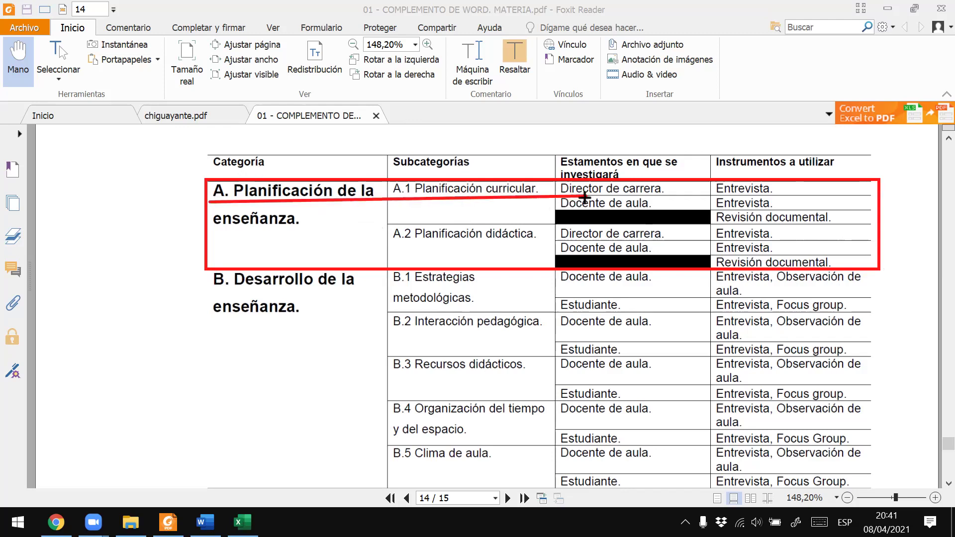
key("ctrl+z")
left_click_drag(556, 196, 207, 197)
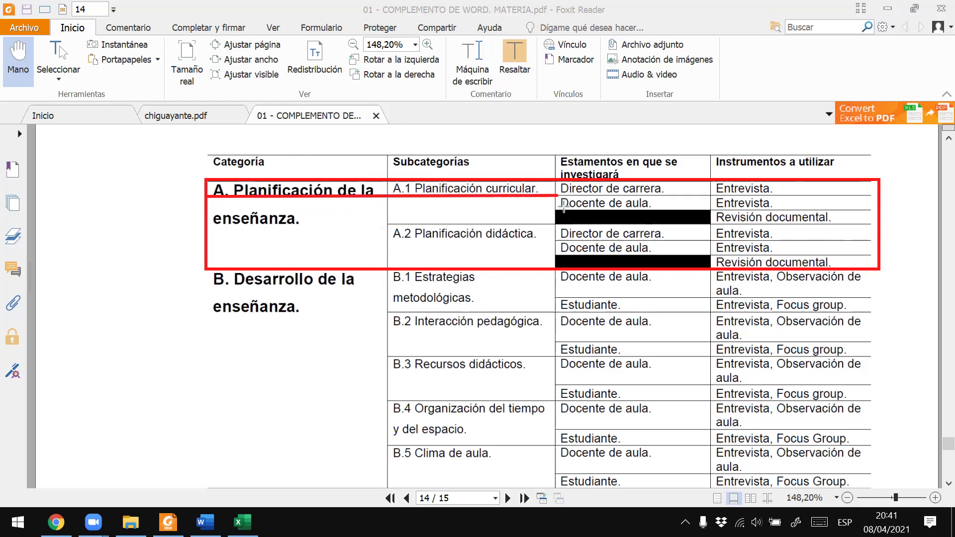
left_click_drag(562, 209, 200, 208)
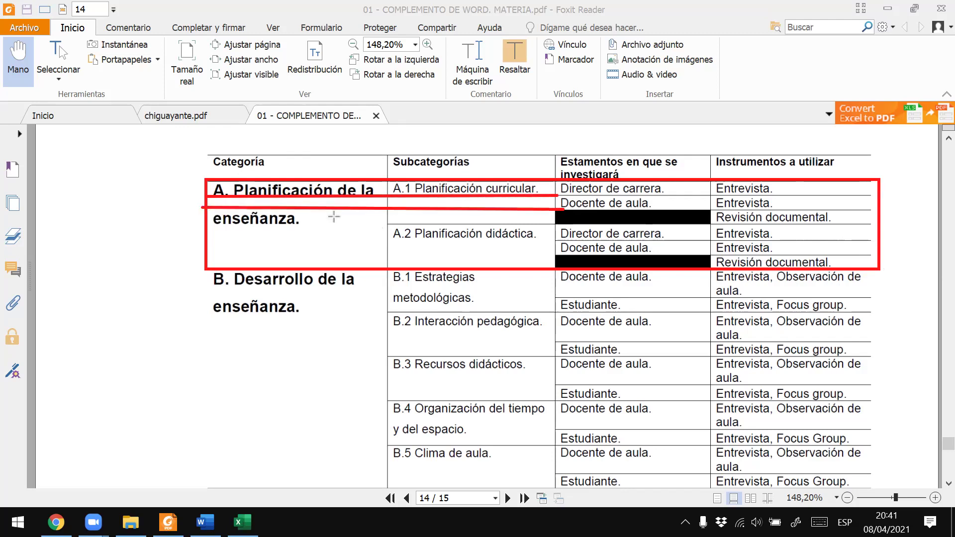
left_click_drag(386, 225, 206, 224)
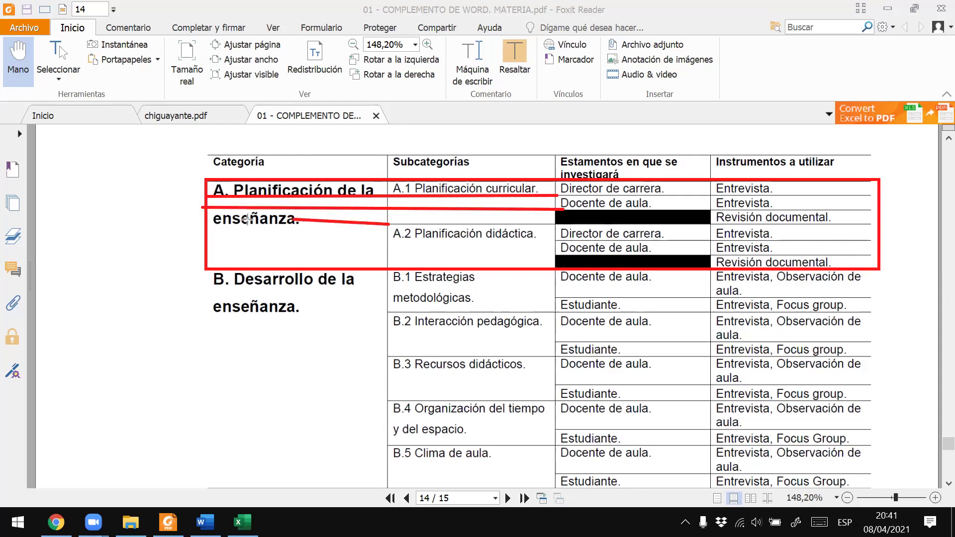
left_click_drag(560, 239, 206, 234)
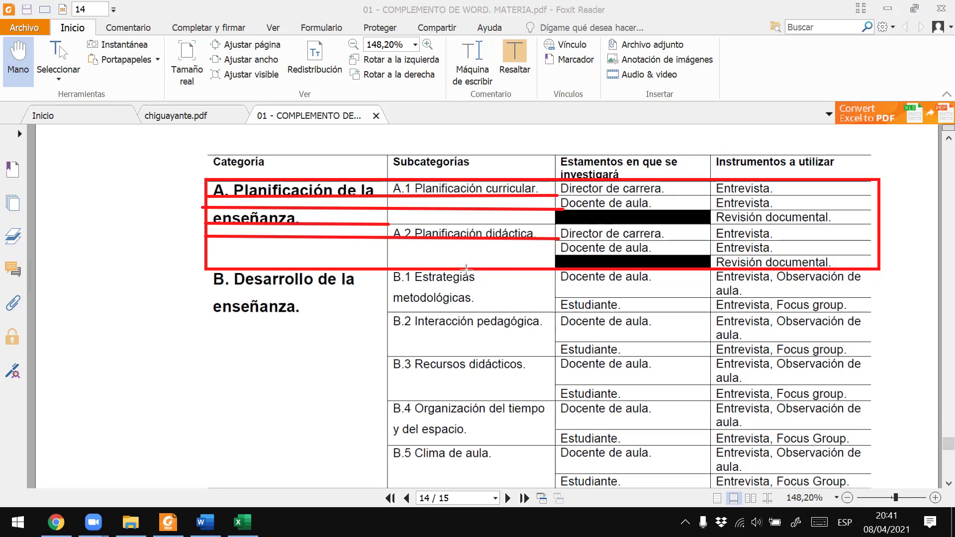
key("ctrl+z")
key("ctrl+z")
key("ctrl+z")
key("ctrl+z")
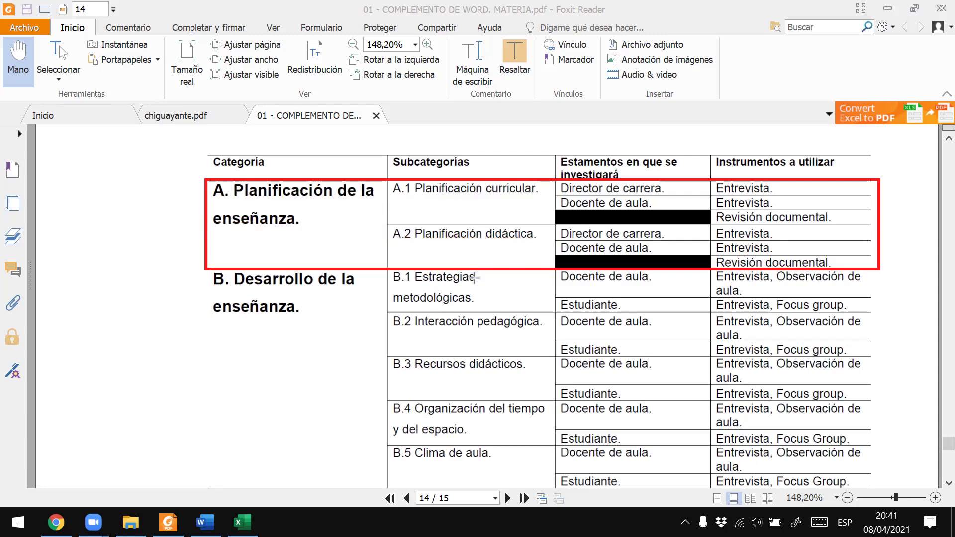
key("ctrl+z")
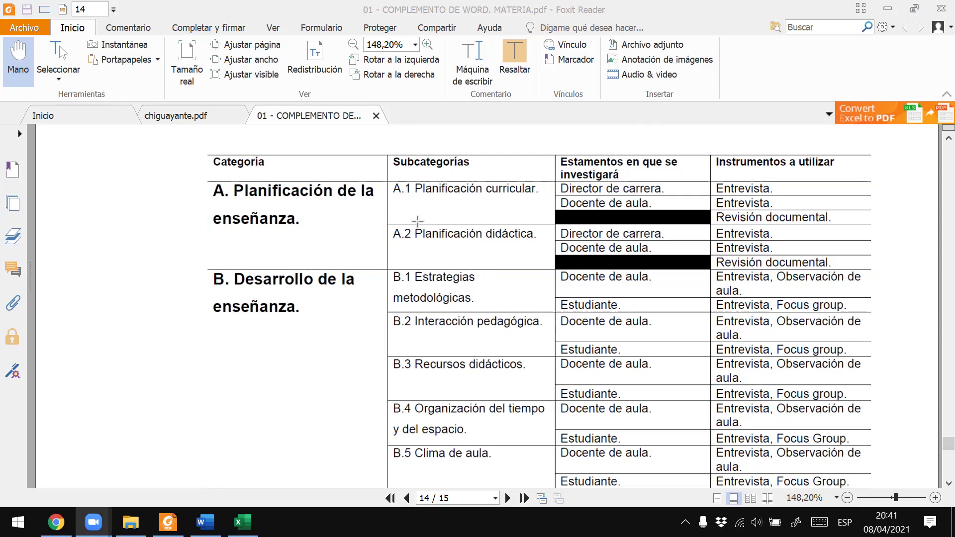
key("alt+Tab")
key("alt+Tab")
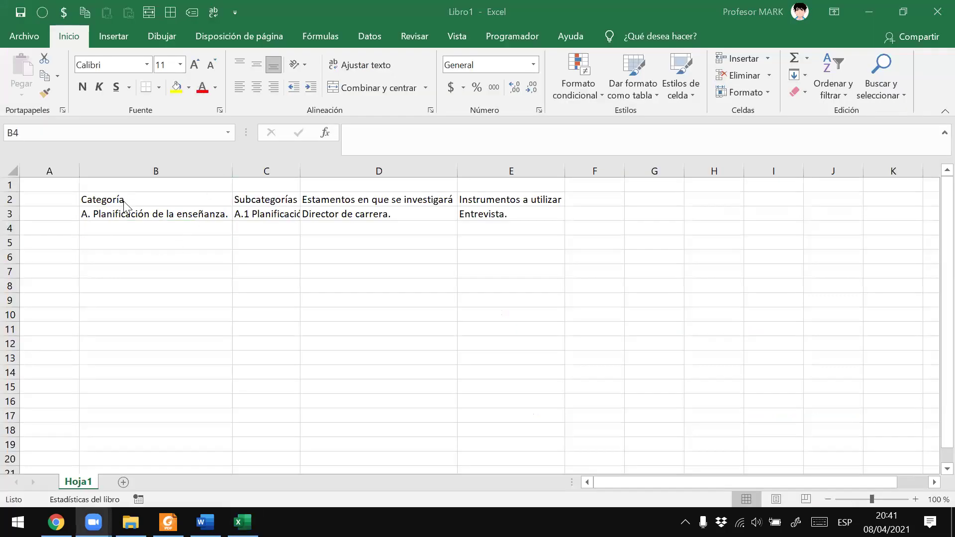
left_click(257, 214)
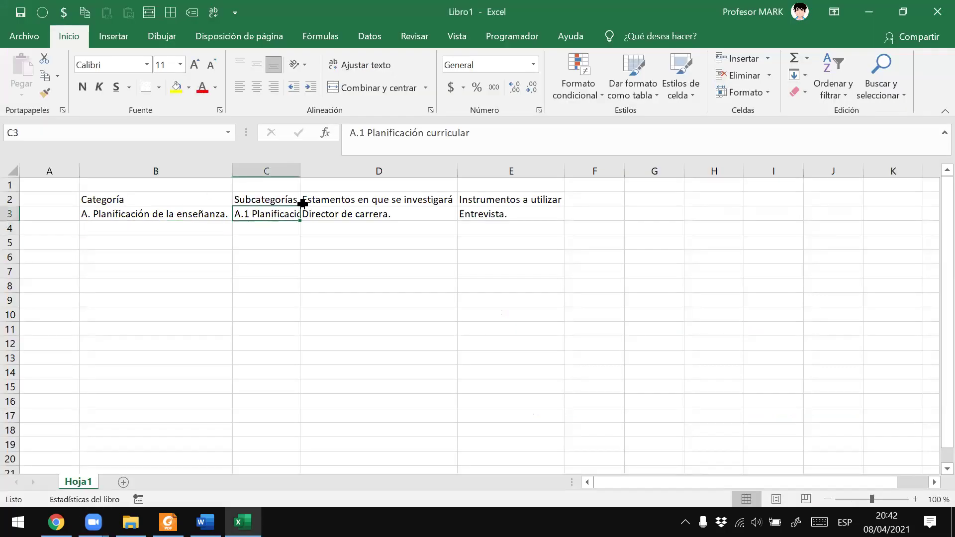
left_click(330, 215)
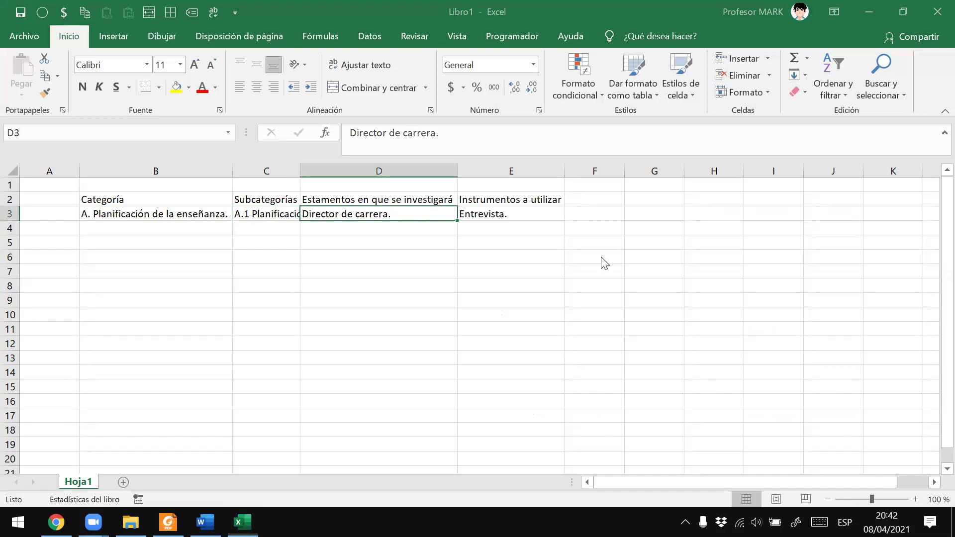
key("alt+Tab")
key("alt+Tab")
key("alt+Tab")
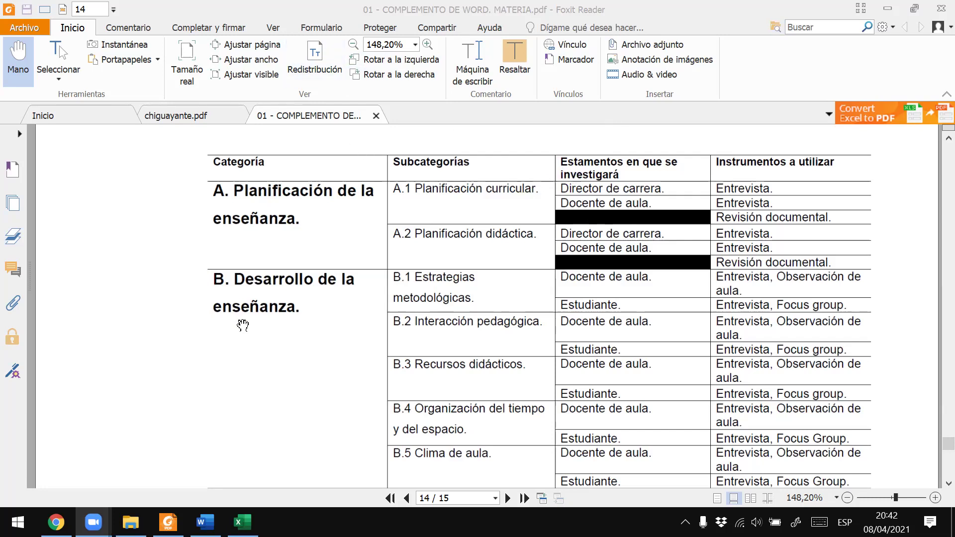
key("alt+Tab")
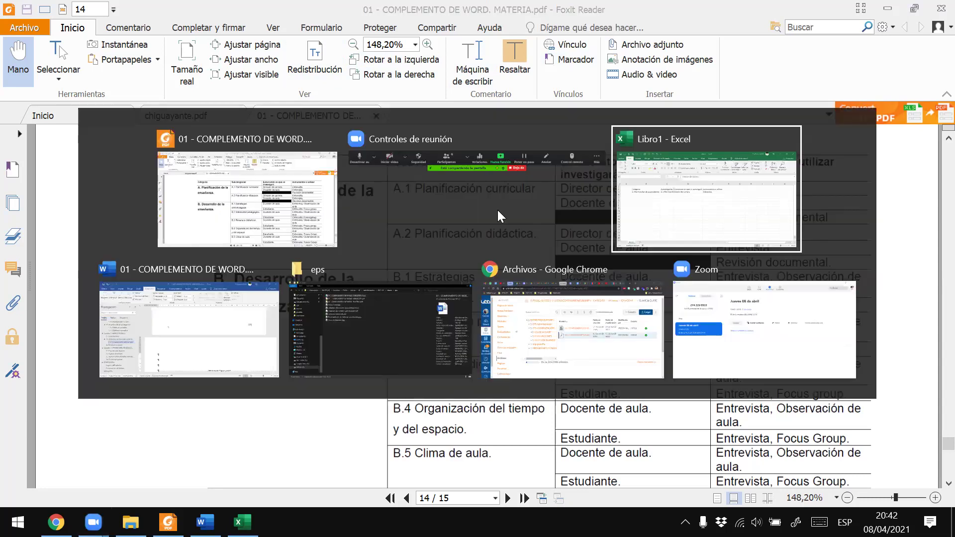
Enter 'Docente de aula.' in D4 and check the PDF table
left_click(360, 227)
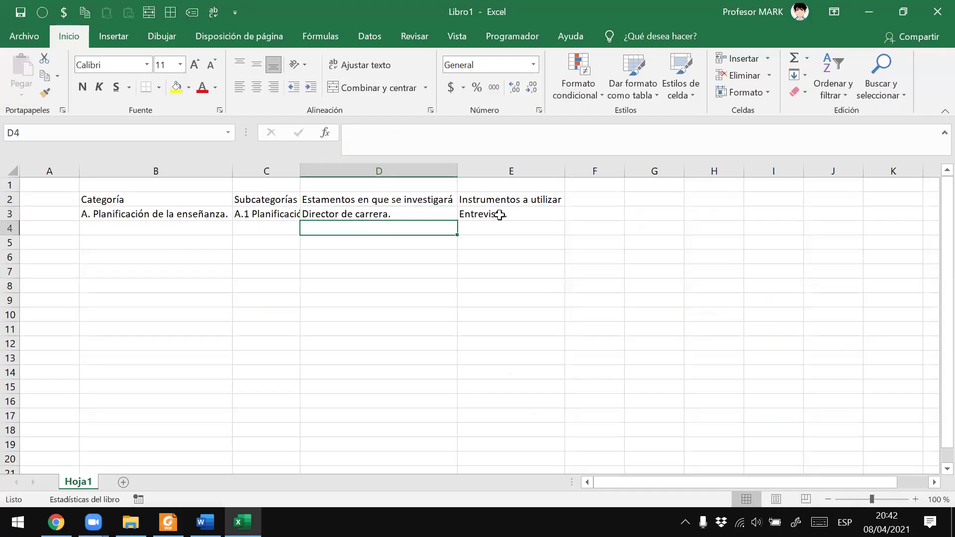
type("Docente de aula.")
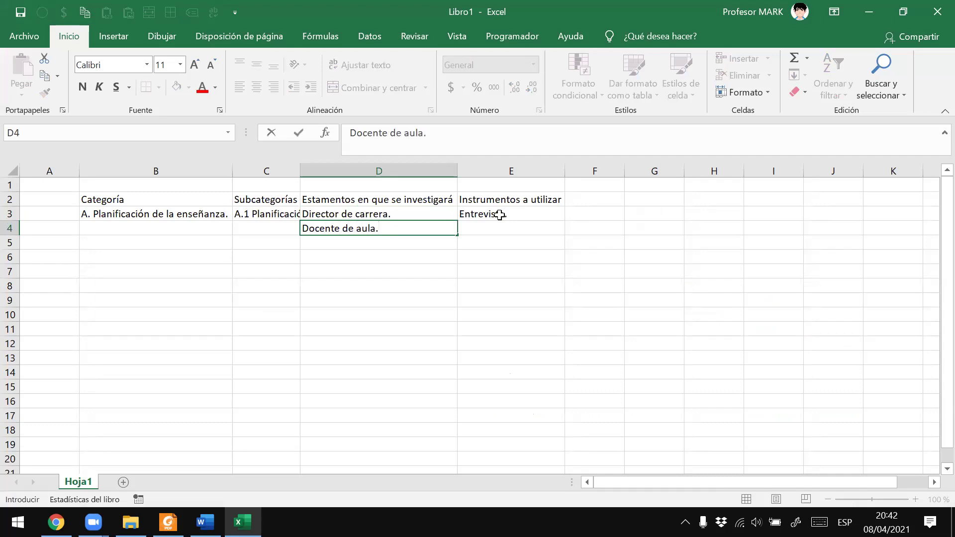
key("Return")
key("alt+Tab")
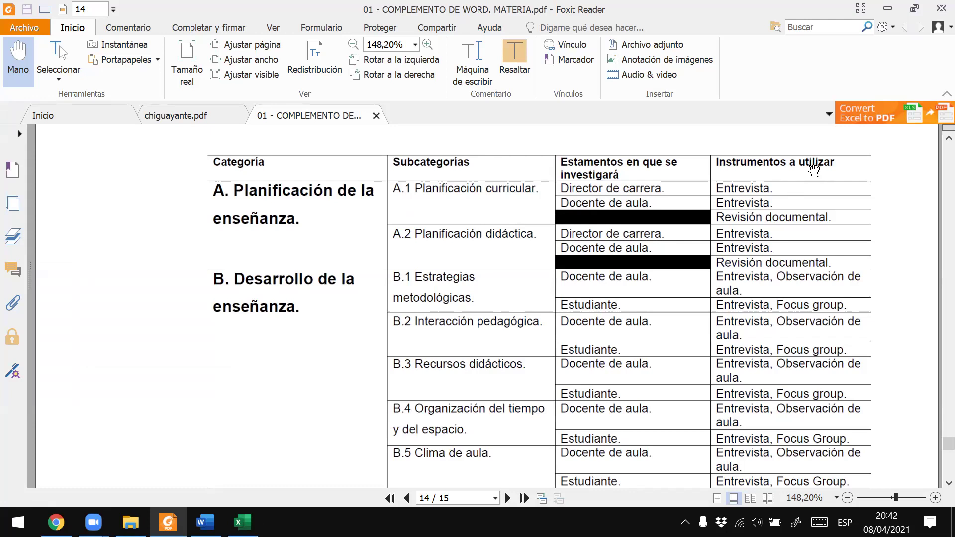
key("alt+Tab")
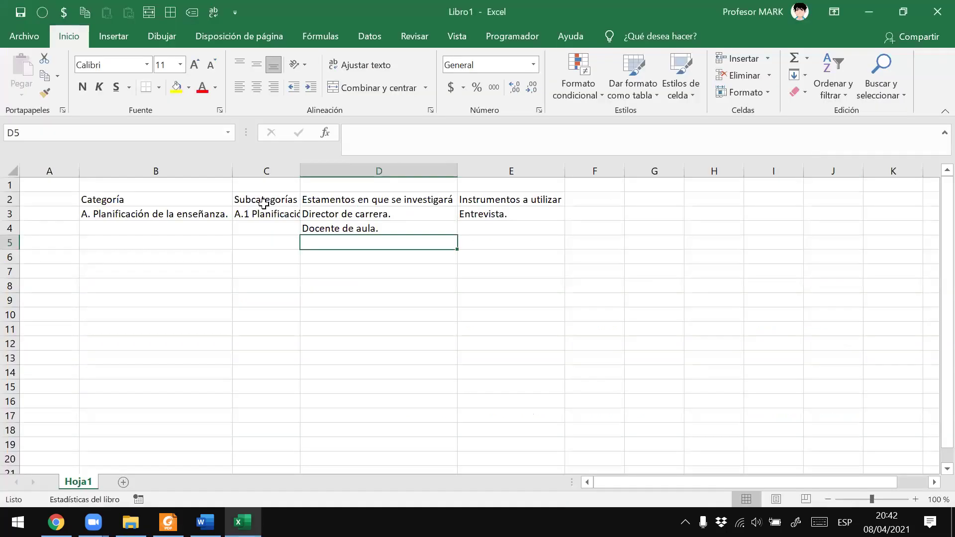
Give cell D5 a solid black fill, then move to E4 and check the PDF
left_click(190, 89)
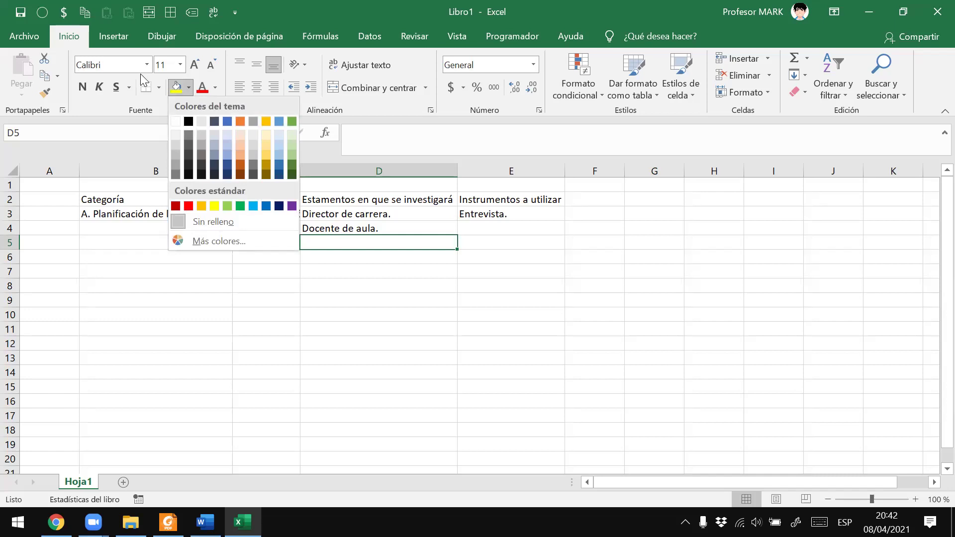
left_click(188, 121)
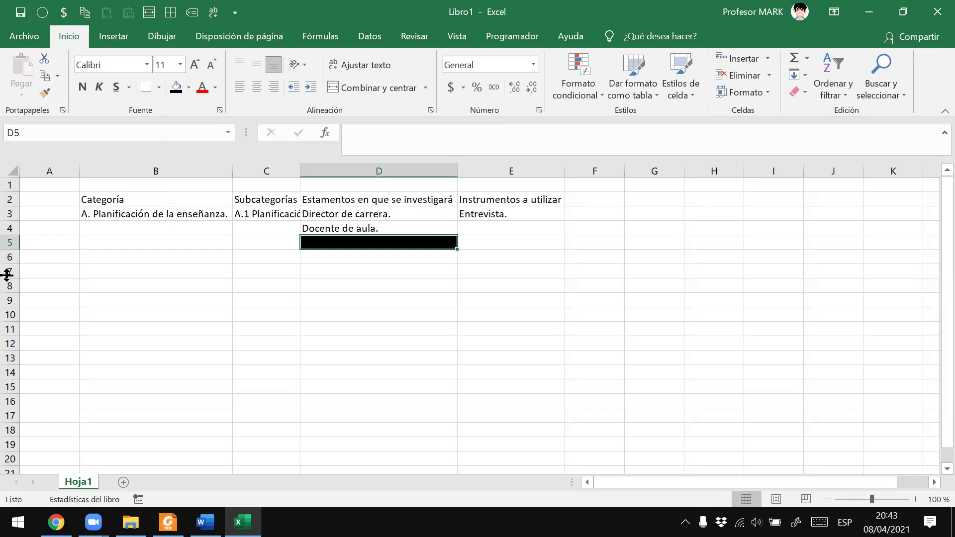
left_click(472, 228)
key("alt+Tab")
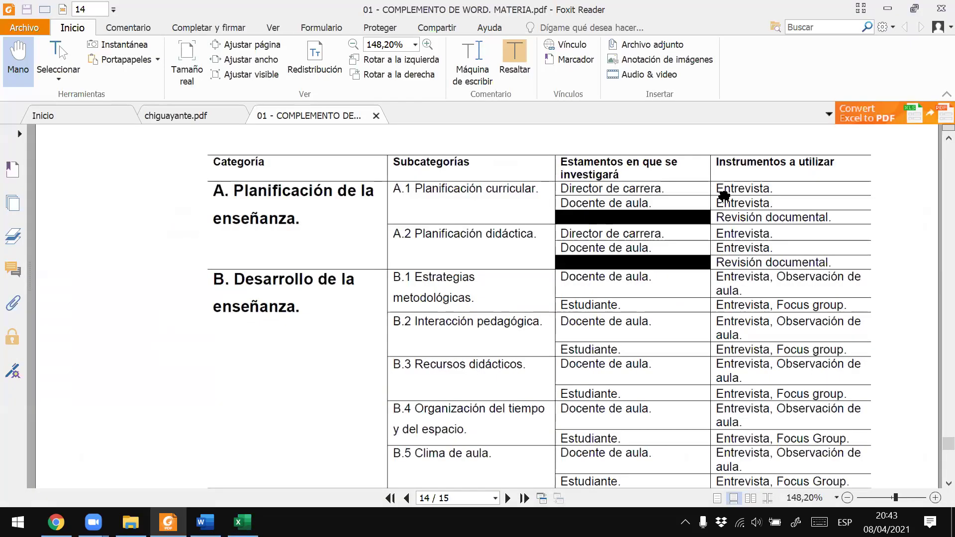
Enter 'Entrevista.' in cell E4
key("alt+Tab")
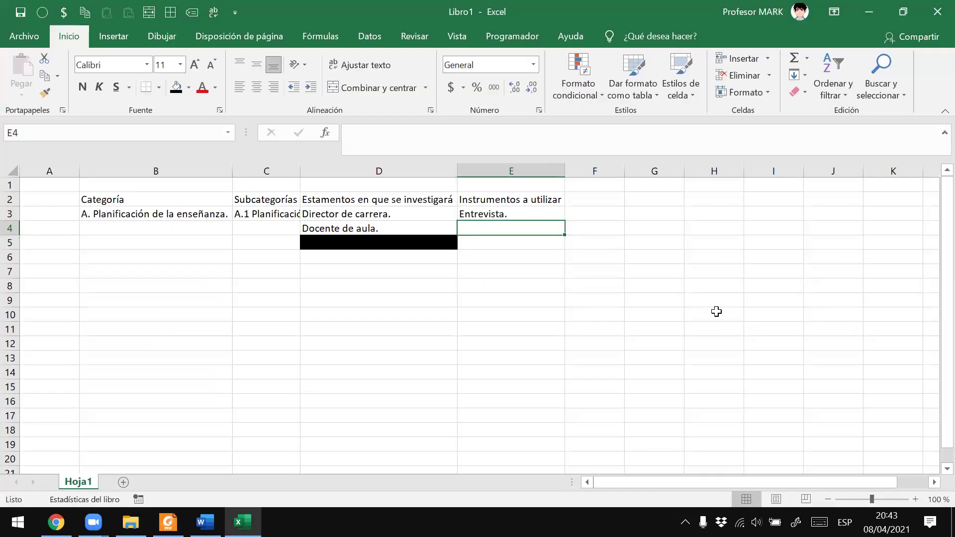
type("Entrevista.")
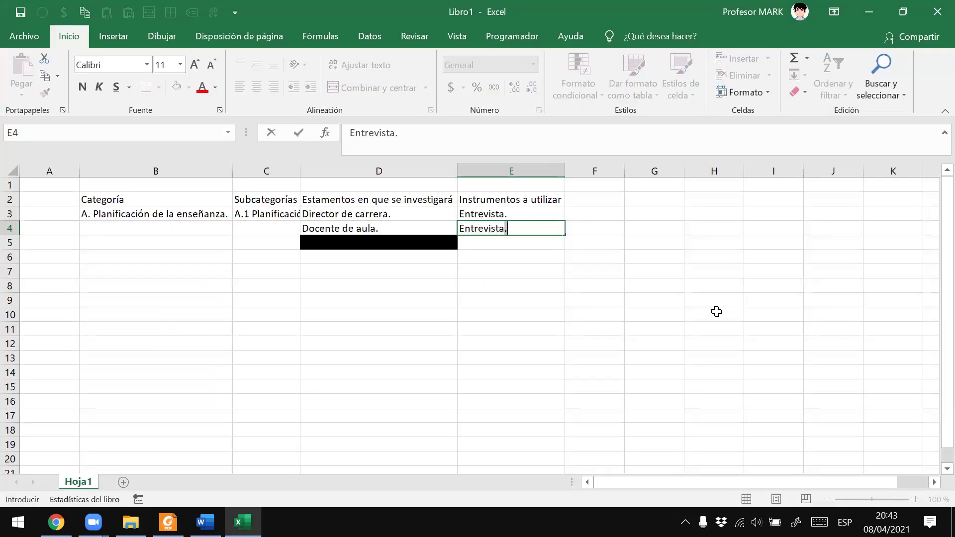
key("Return")
key("alt+Tab")
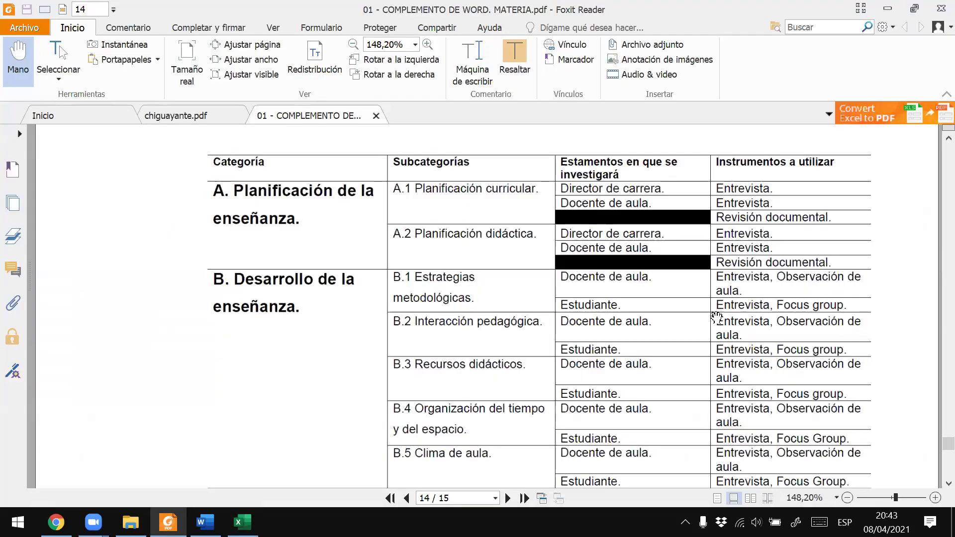
Enter 'Revisión documental.' in E5, then return toward the black cell D5
key("alt+Tab")
type("Revisión documental.")
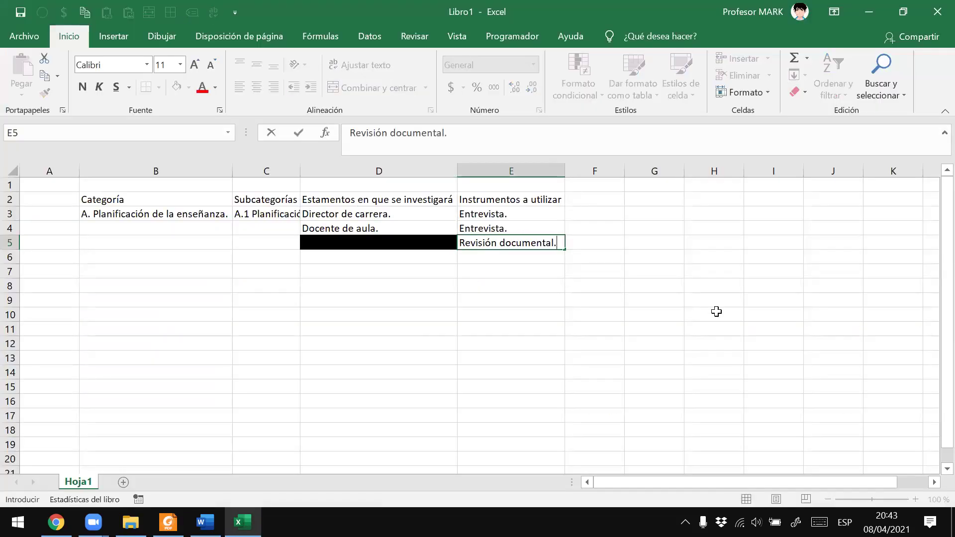
key("Return")
key("Up")
key("Left")
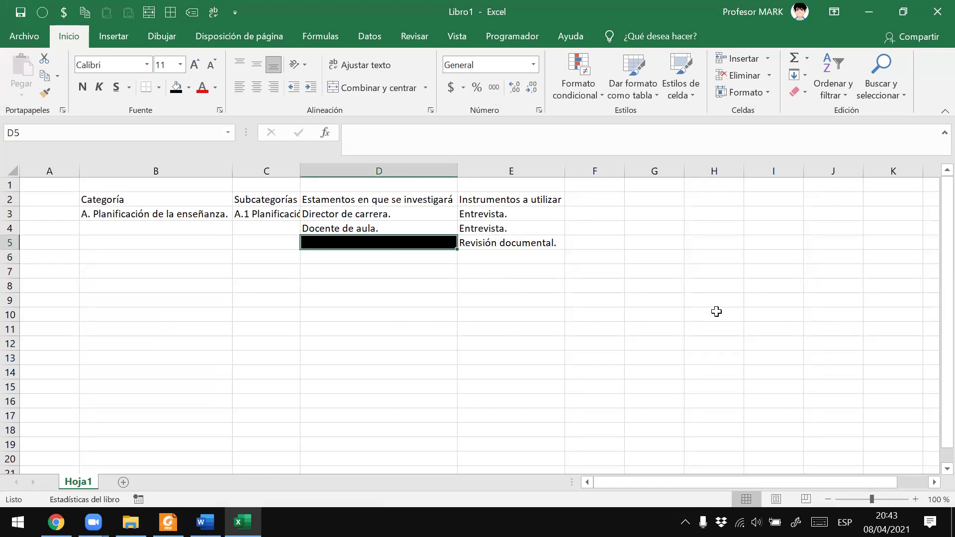
key("alt+Tab")
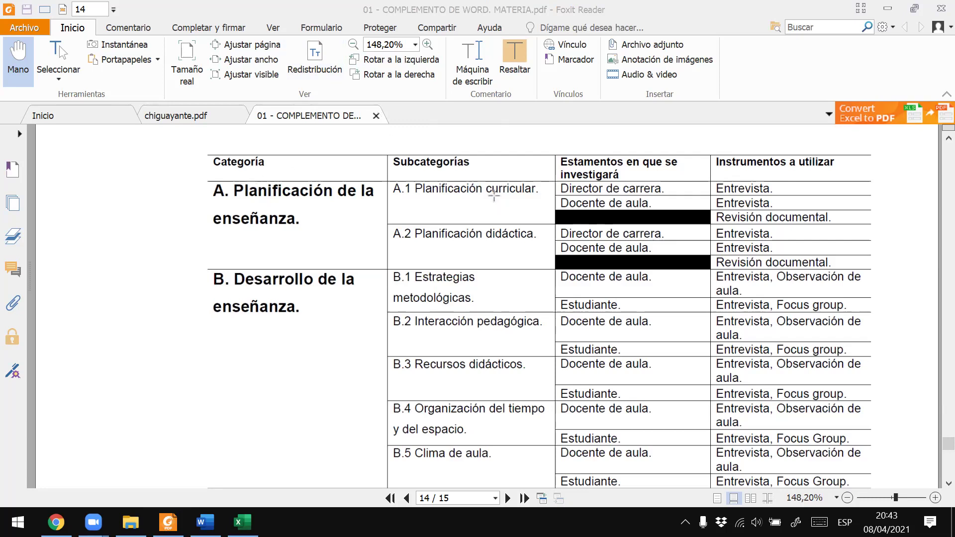
Mark the finished A.1 rows and frame the A.2 block in the PDF, then return to Excel
mouse_move(213, 187)
left_mouse_down()
mouse_move(312, 228)
mouse_move(537, 189)
left_mouse_up()
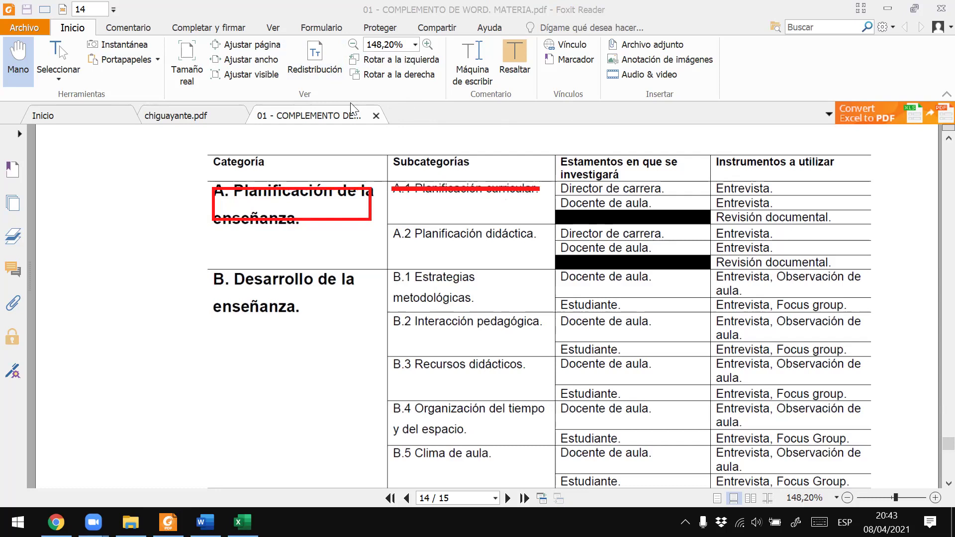
left_click_drag(559, 187, 786, 189)
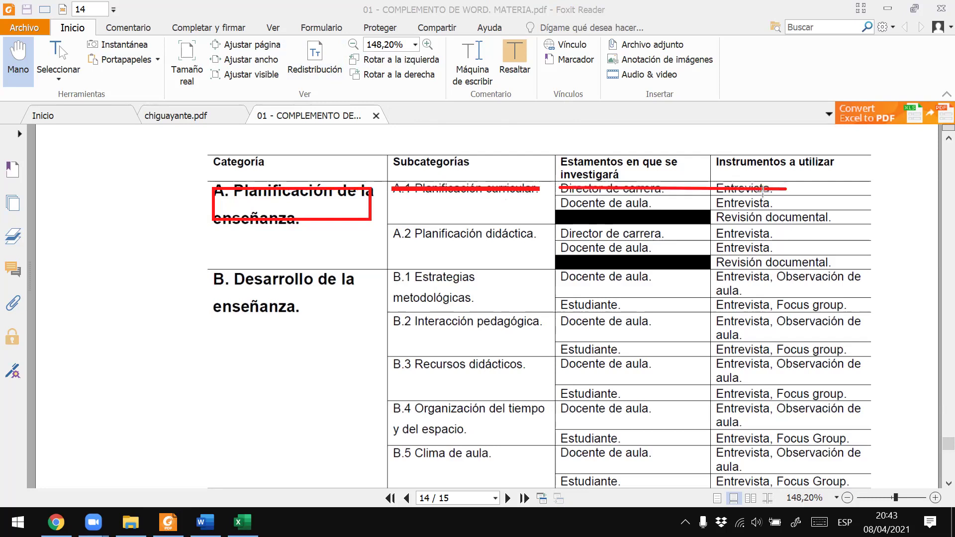
left_click_drag(560, 203, 803, 201)
left_click_drag(588, 213, 841, 217)
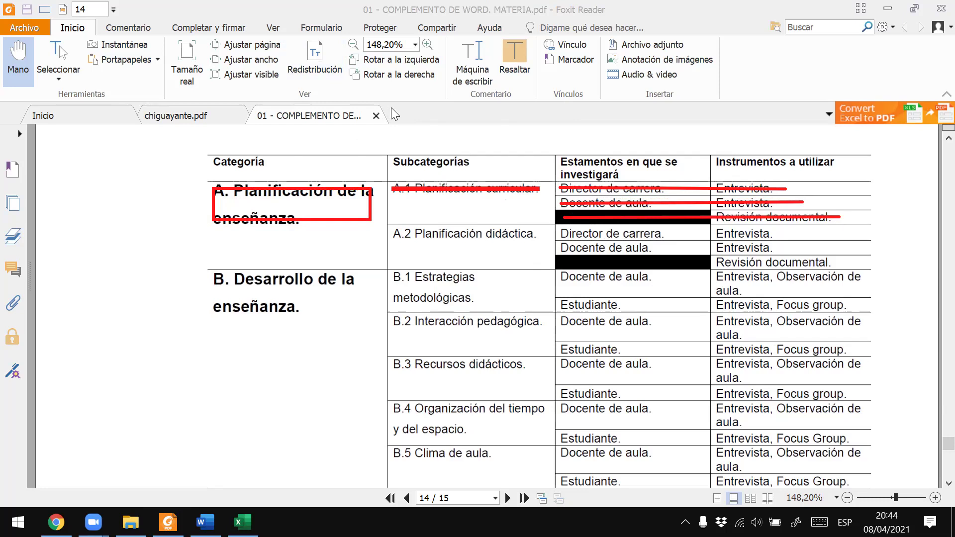
left_click_drag(388, 223, 401, 231)
left_click_drag(714, 268, 864, 271)
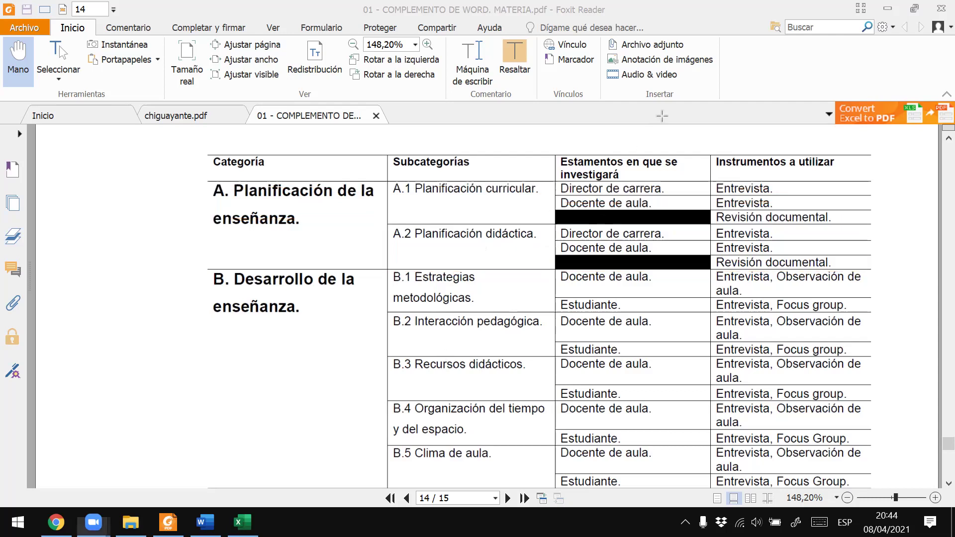
key("alt+Tab")
key("alt+Tab")
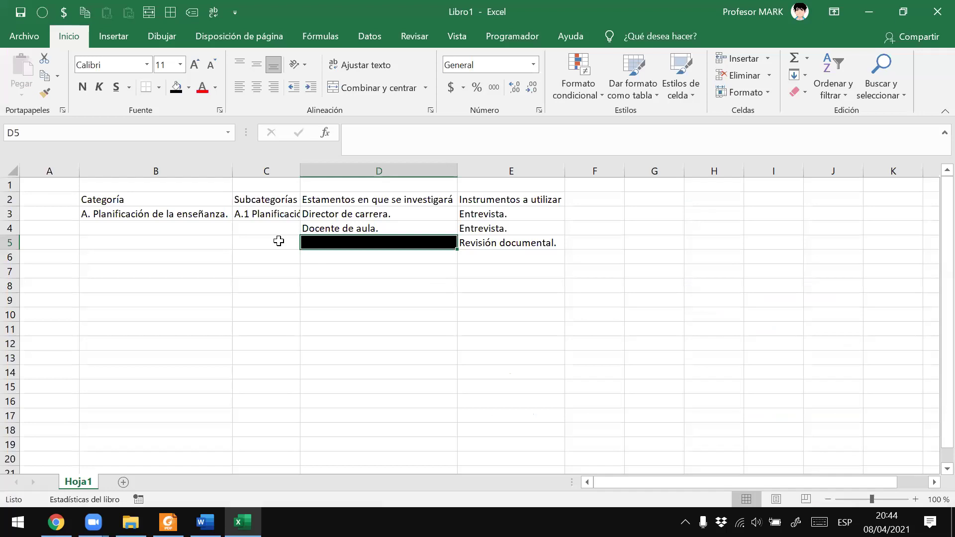
Enter the 'A.2 Planificación didáctica.' subcategory in cell C6
key("Down")
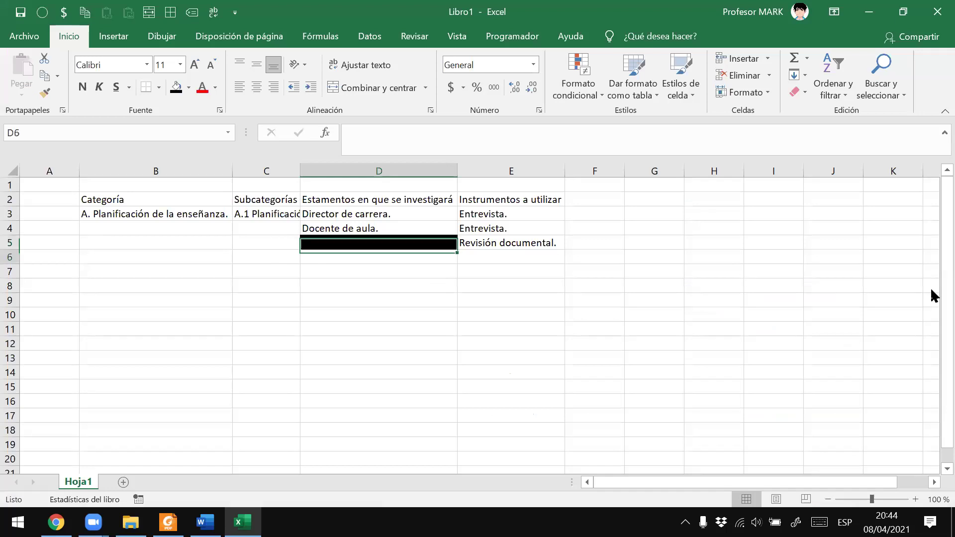
key("Left")
key("alt+Tab")
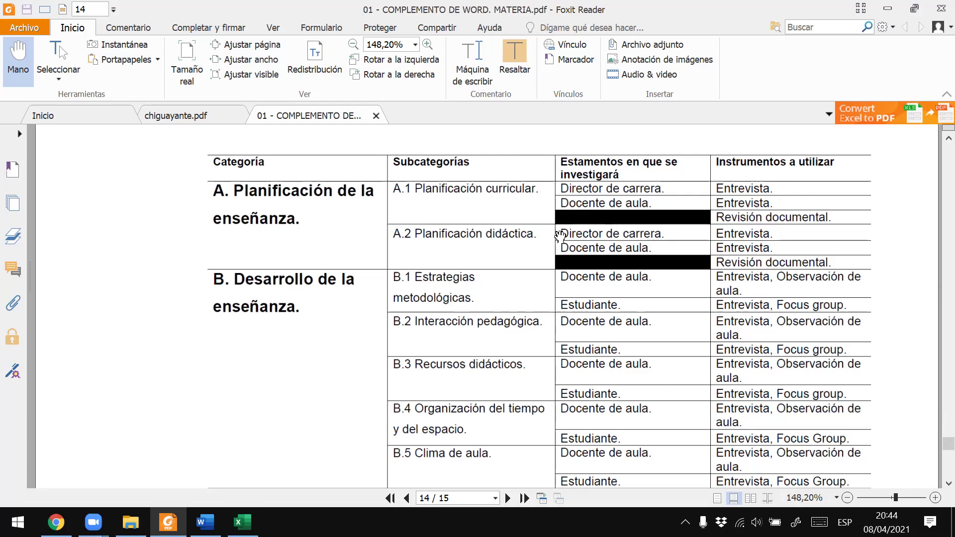
key("alt+Tab")
key("Tab")
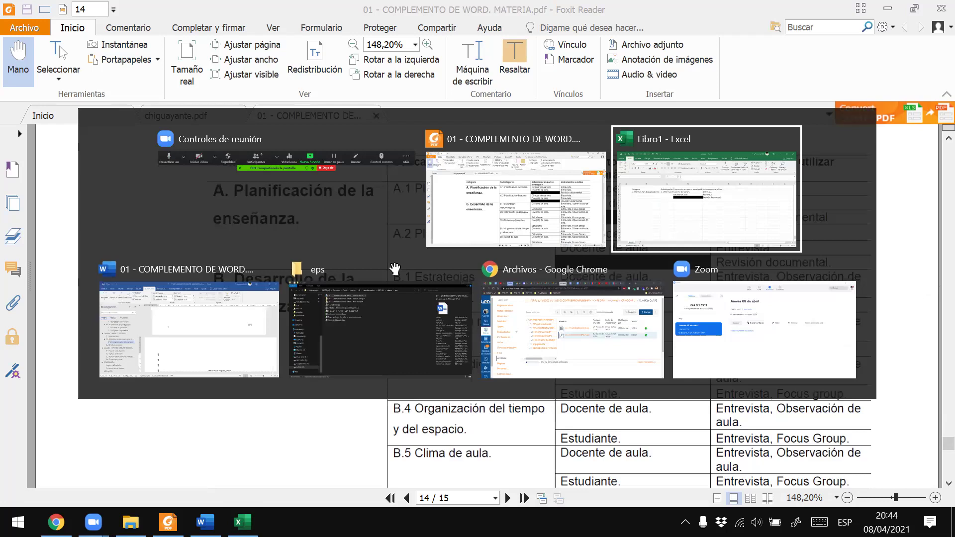
type("A.2")
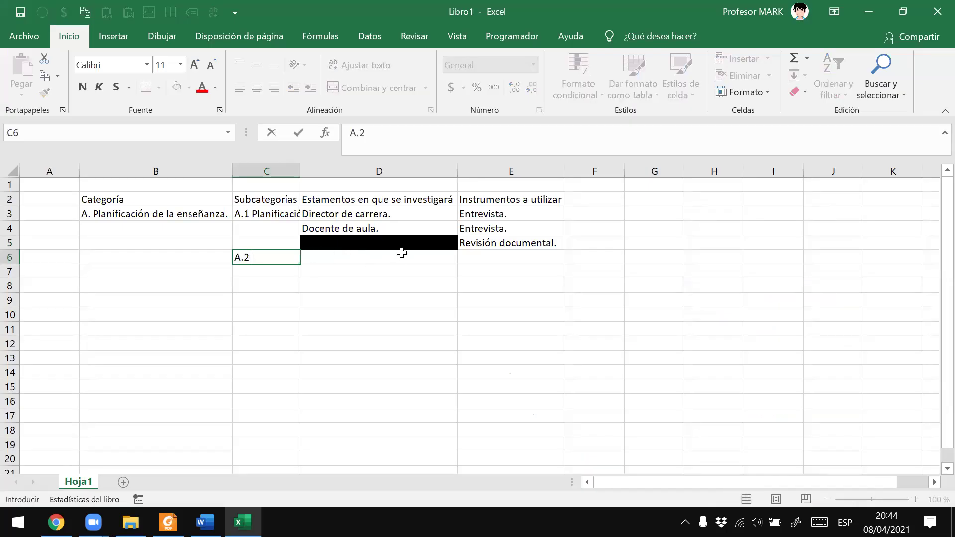
key("alt+Tab")
key("Tab")
key("alt+Tab")
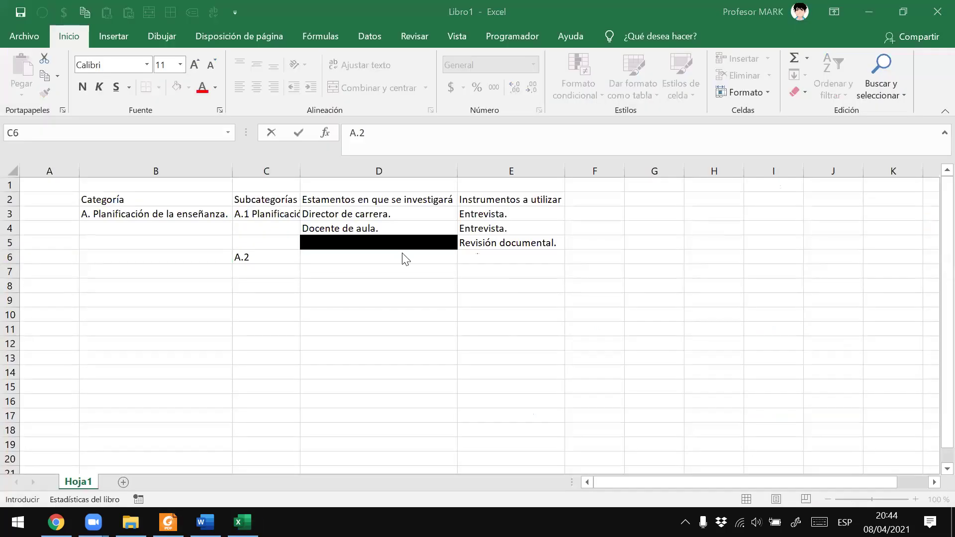
key("F2")
type("laniificación didácti")
type("ca.")
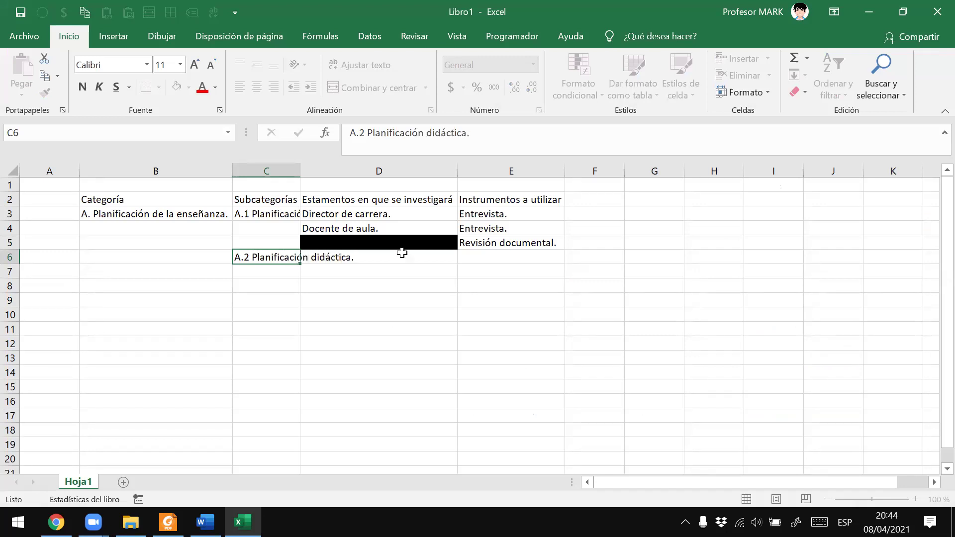
key("Return")
Revise the A.2 subcategory text in C6 against the PDF
key("Home")
key("Right")
key("Right")
key("Right")
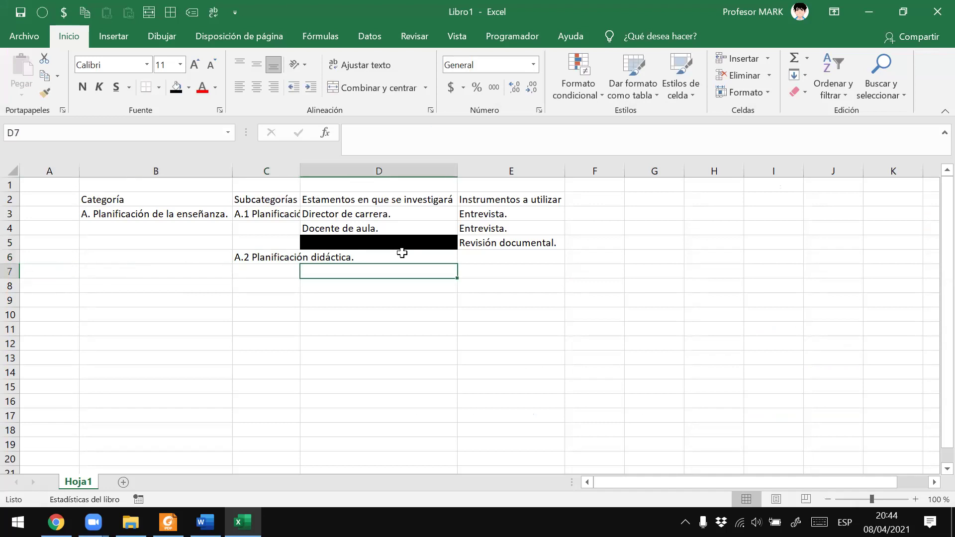
key("Left")
key("Up")
key("Up")
key("Up")
key("Up")
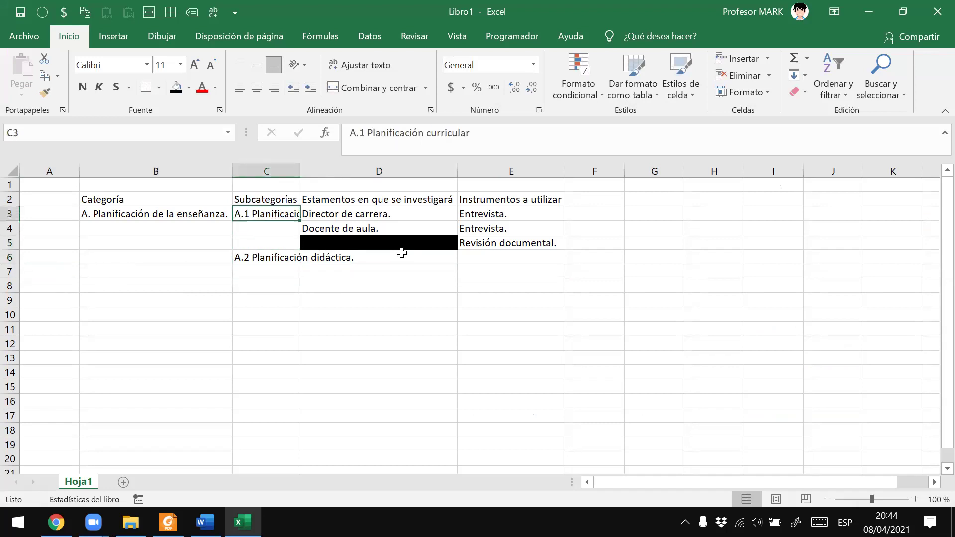
key("Down")
key("Down")
key("Down")
key("F2")
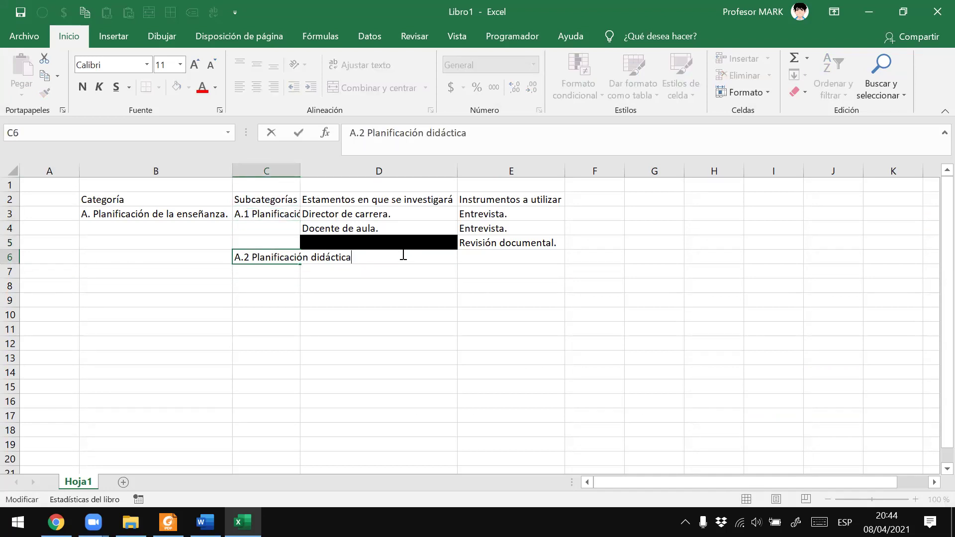
key("alt+Tab")
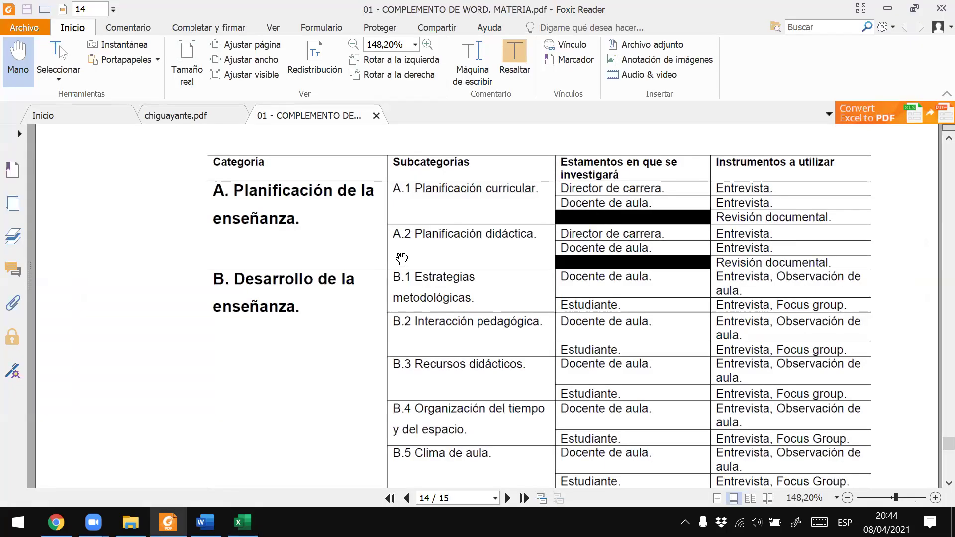
key("alt+Tab")
key("Return")
key("Up")
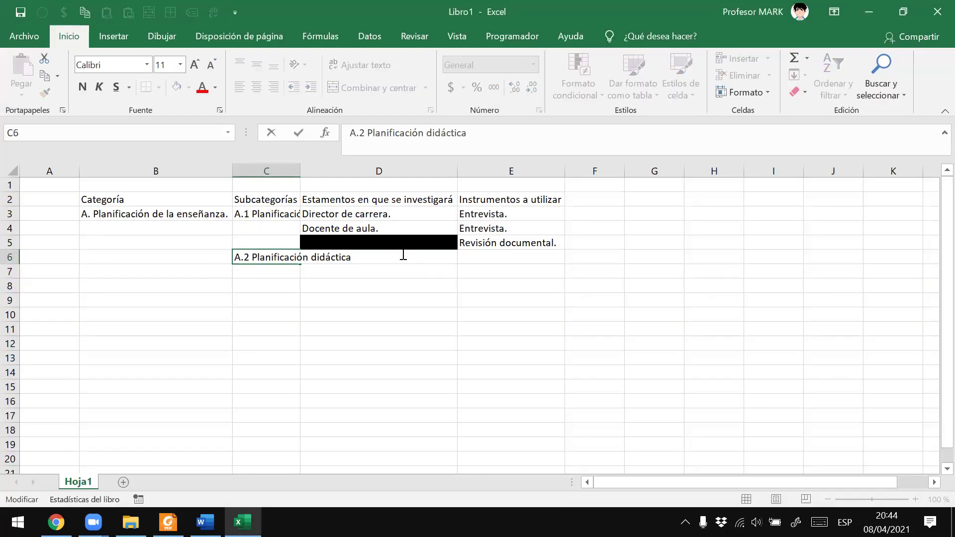
key("Return")
Review the A.1 Planificación curricular text in C3, then move to D6
key("Up")
key("Up")
key("Up")
key("Up")
key("F2")
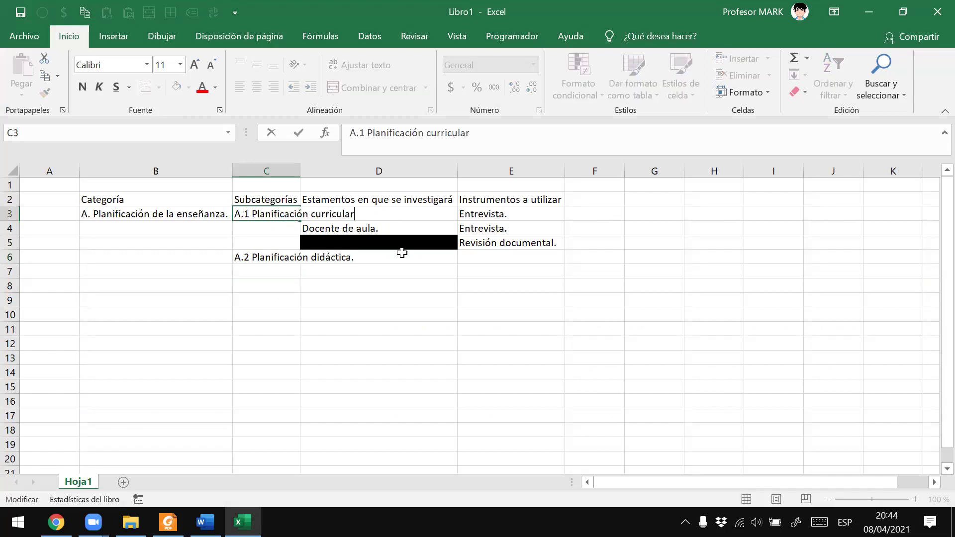
key("Escape")
double_click(238, 215)
double_click(239, 215)
key("Return")
key("Down")
key("Down")
key("Right")
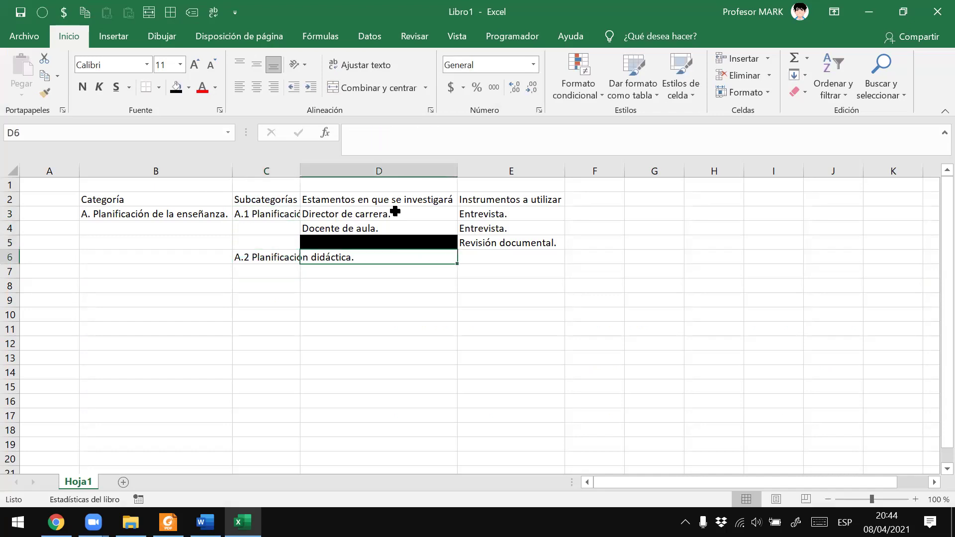
key("alt+Tab")
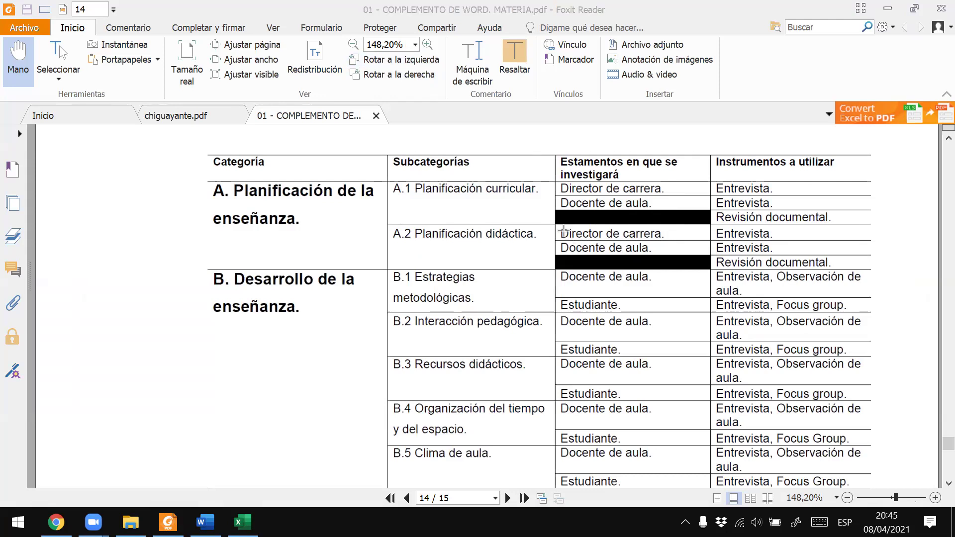
Outline the A.1 Director and Docente cells in the PDF, undo it, and return to Excel
left_click_drag(555, 180, 712, 224)
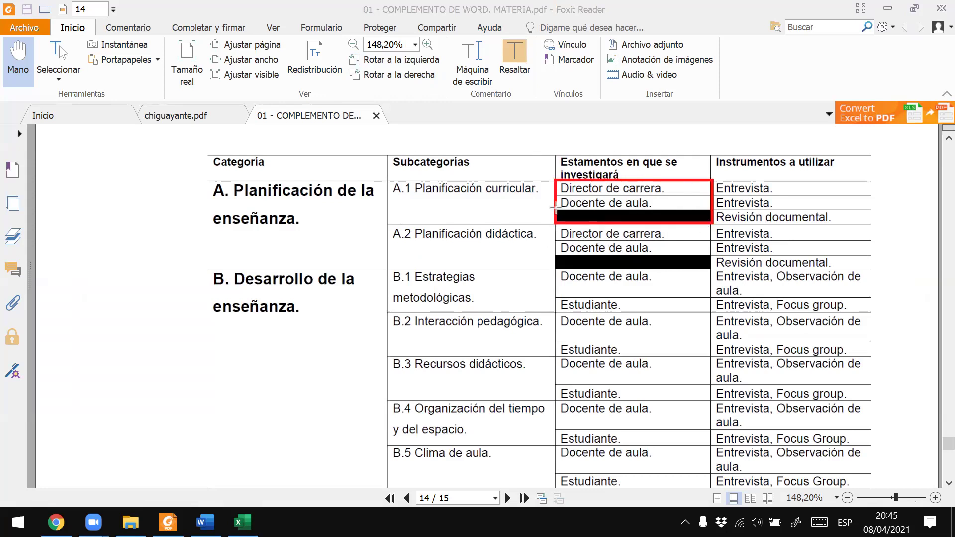
key("ctrl+z")
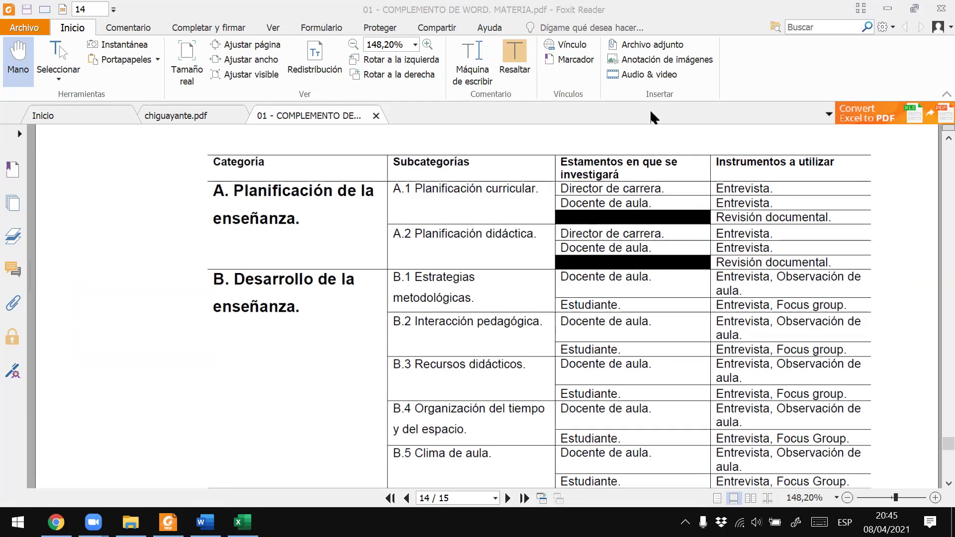
left_click(701, 210)
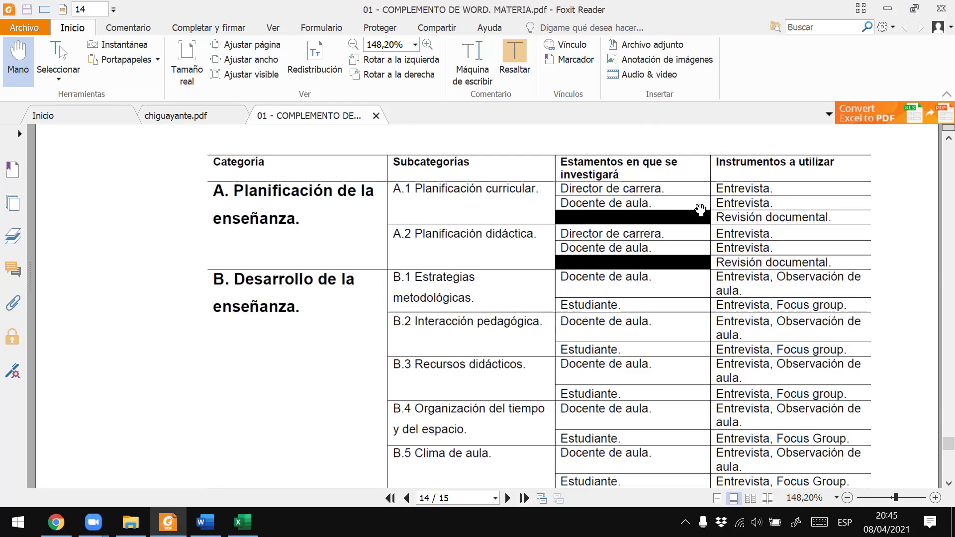
key("alt+Tab")
left_click(701, 206)
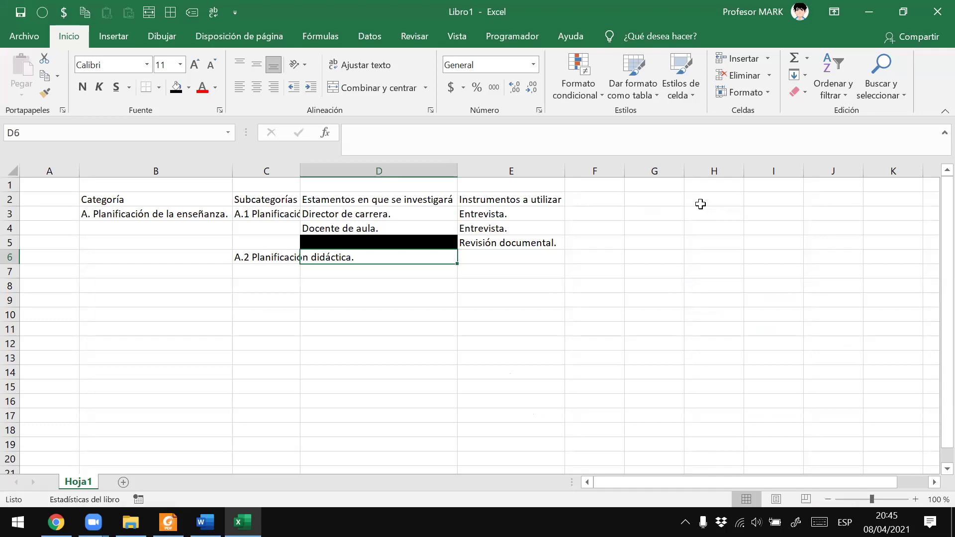
Copy the A.1 respondents in D3:D5 and paste them into D6:D8
key("Up")
key("Up")
key("Up")
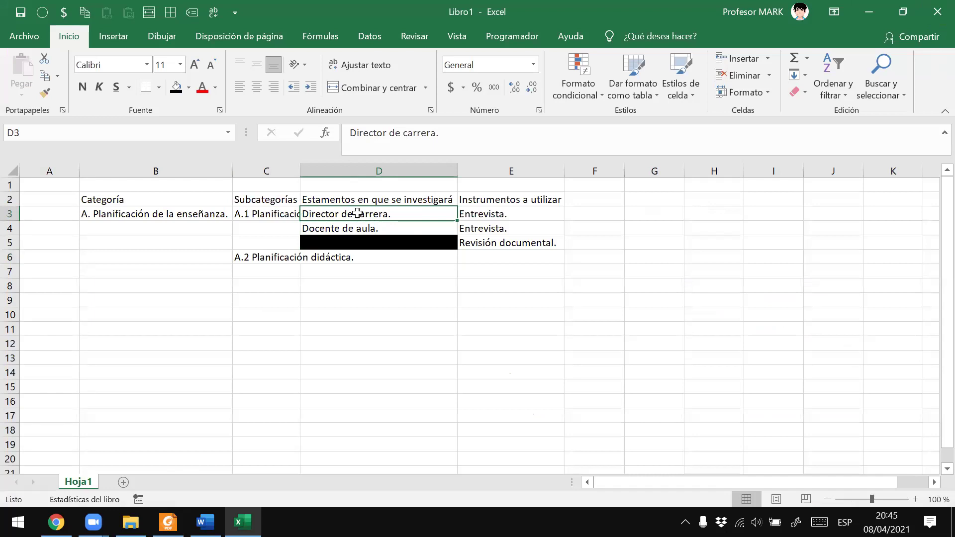
mouse_move(350, 214)
left_mouse_down()
mouse_move(357, 240)
mouse_move(348, 238)
left_mouse_up()
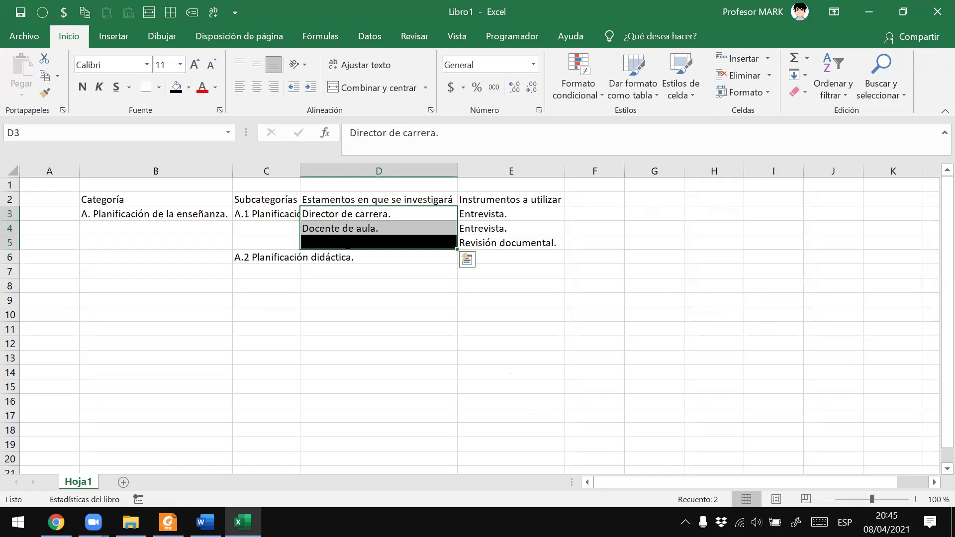
key("ctrl+c")
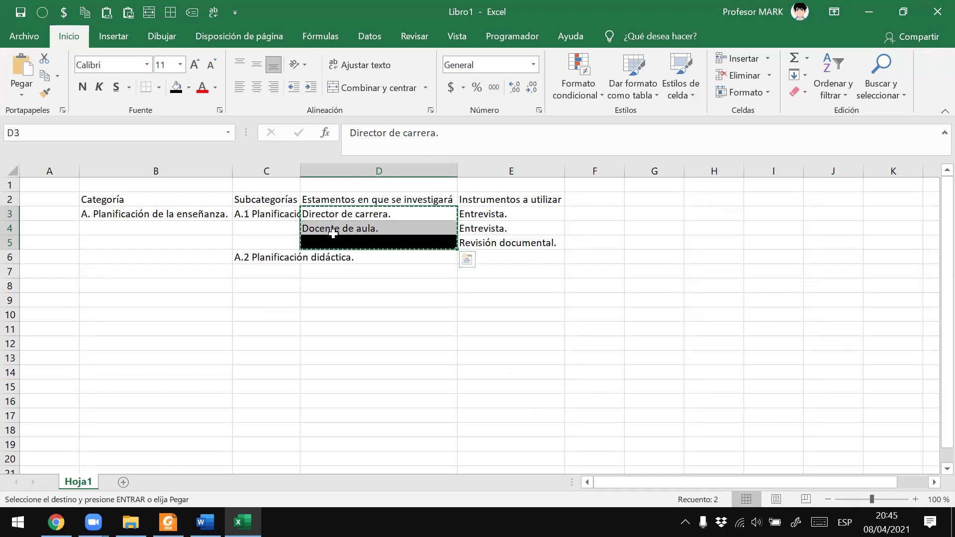
right_click(335, 243)
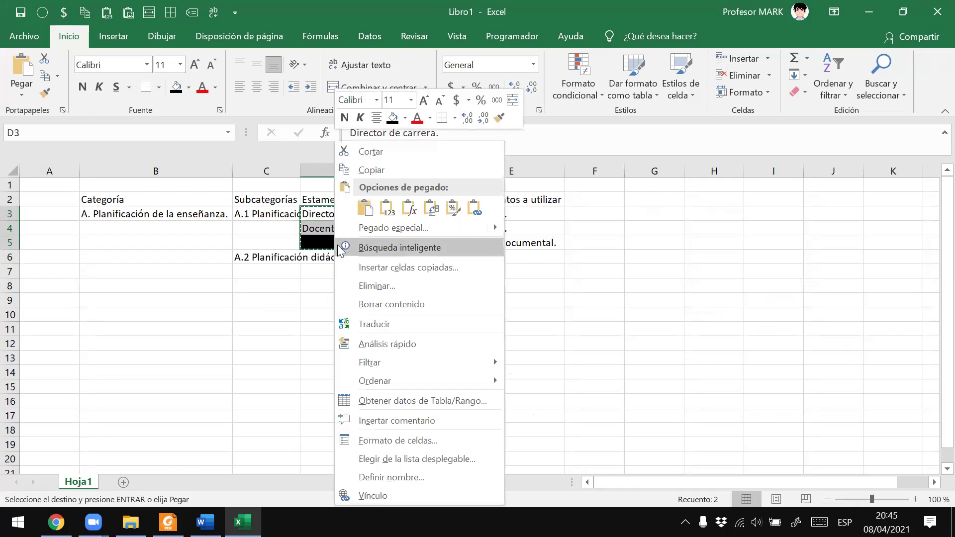
key("Escape")
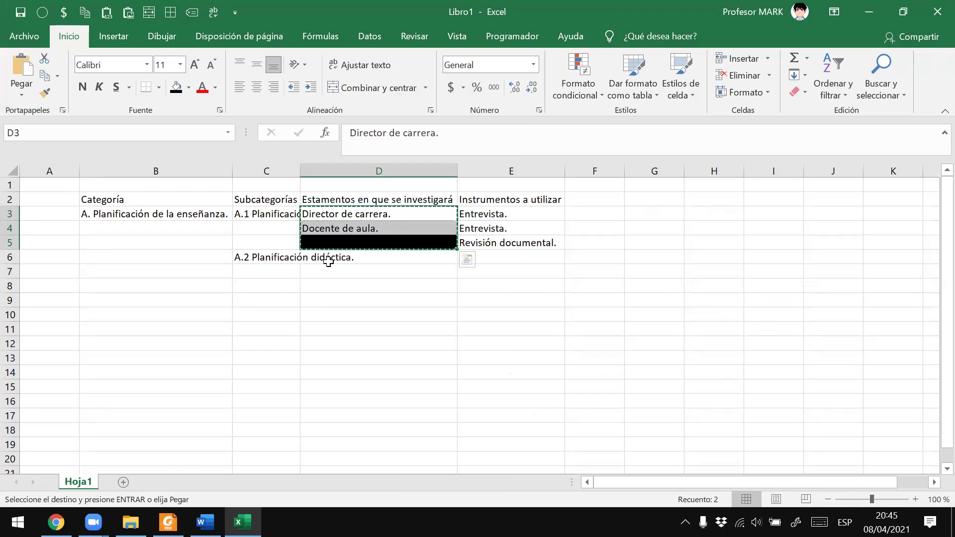
left_click(329, 261)
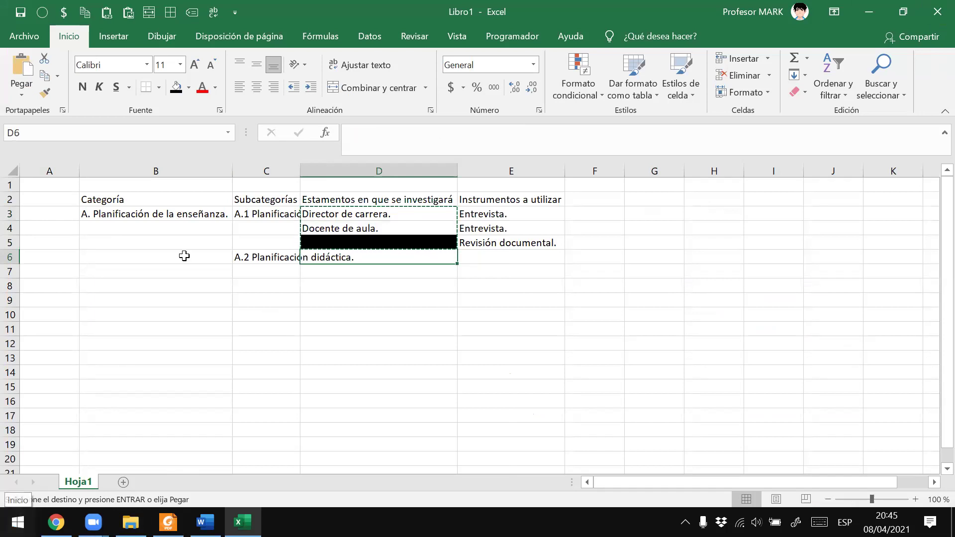
key("Return")
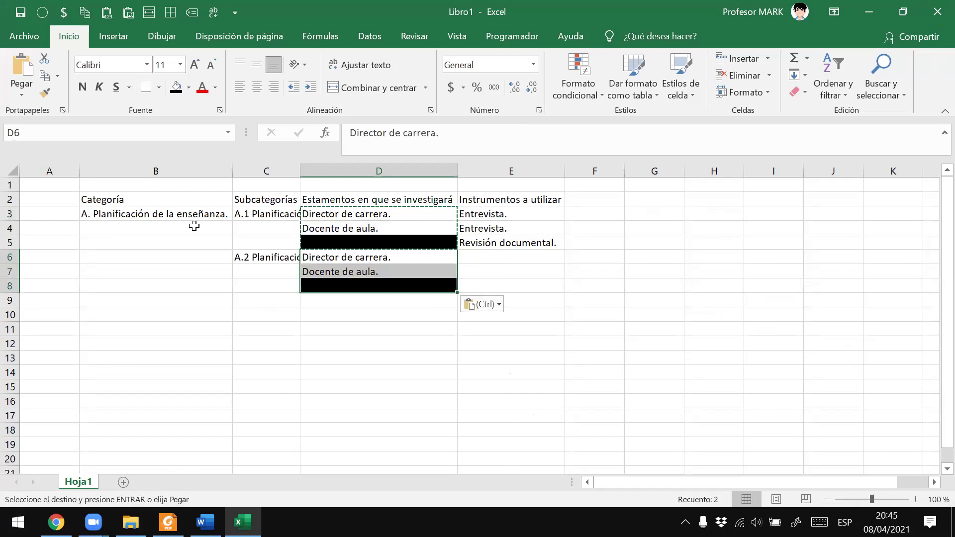
left_click(491, 253)
key("alt+Tab")
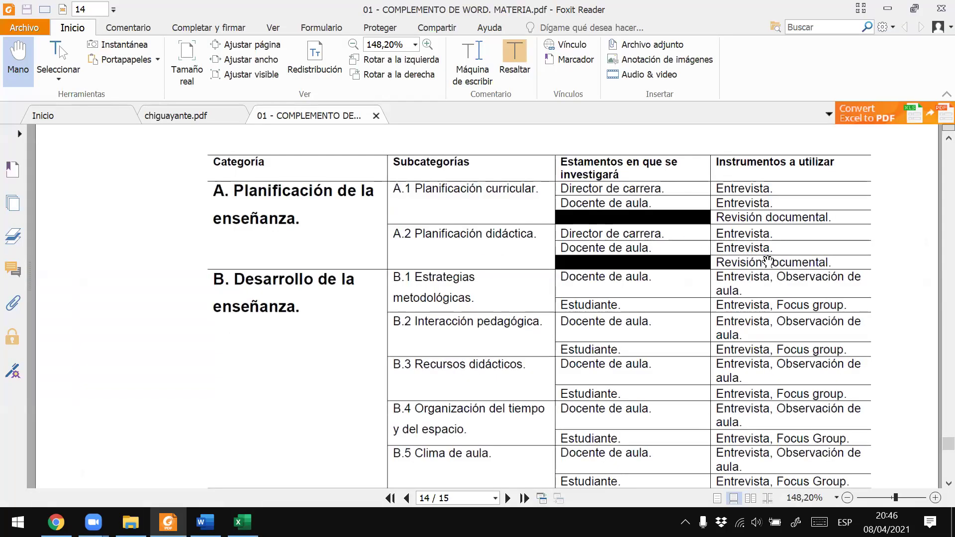
Copy the instruments in E3:E5 and paste them into E6:E8
key("alt+Tab")
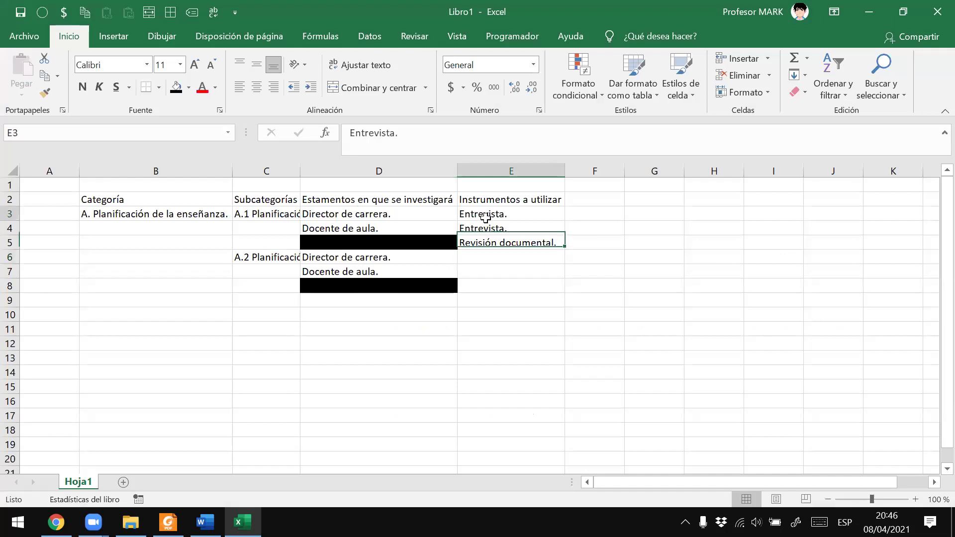
left_click_drag(484, 219, 481, 243)
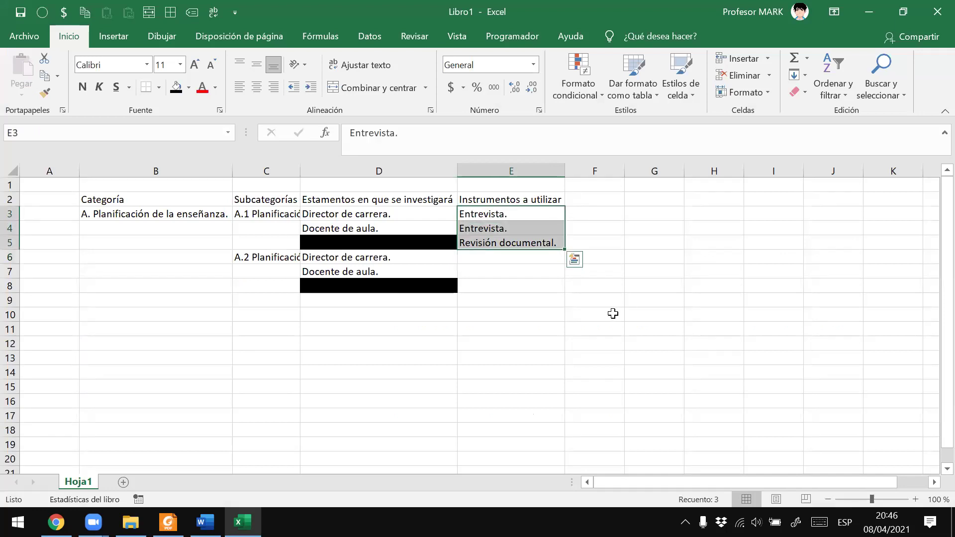
left_click_drag(486, 214, 479, 247)
key("ctrl+c")
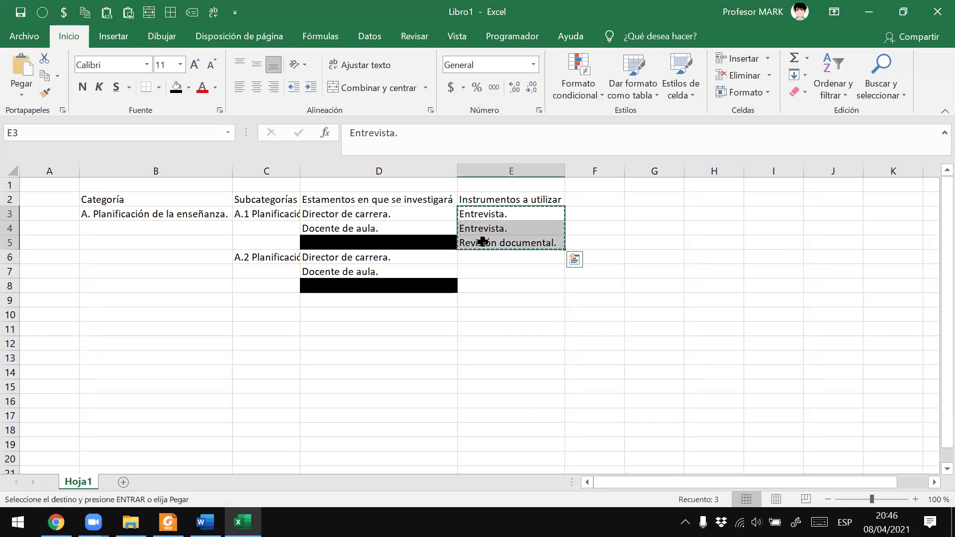
left_click(476, 254)
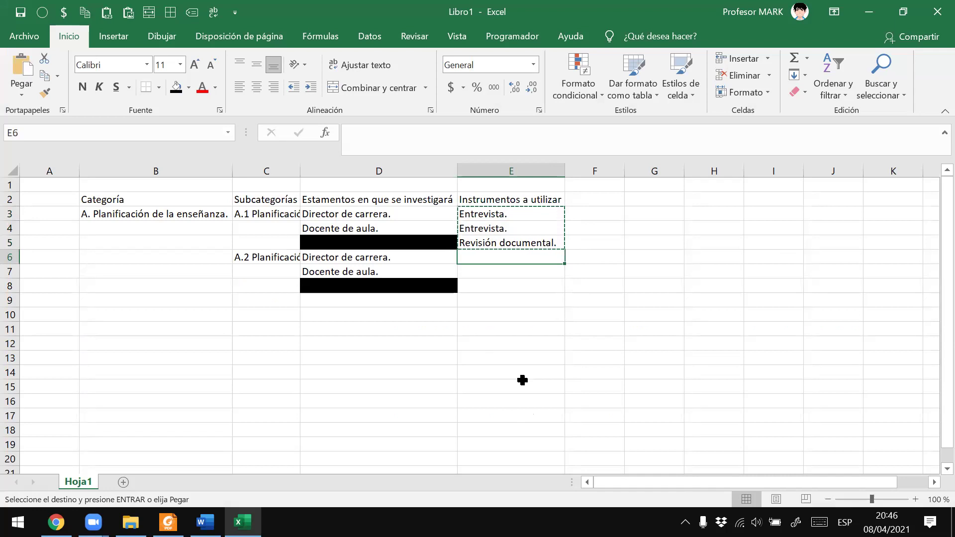
key("ctrl+v")
key("Return")
Move back to C6 and bring up the save prompt with Ctrl+S
key("Left")
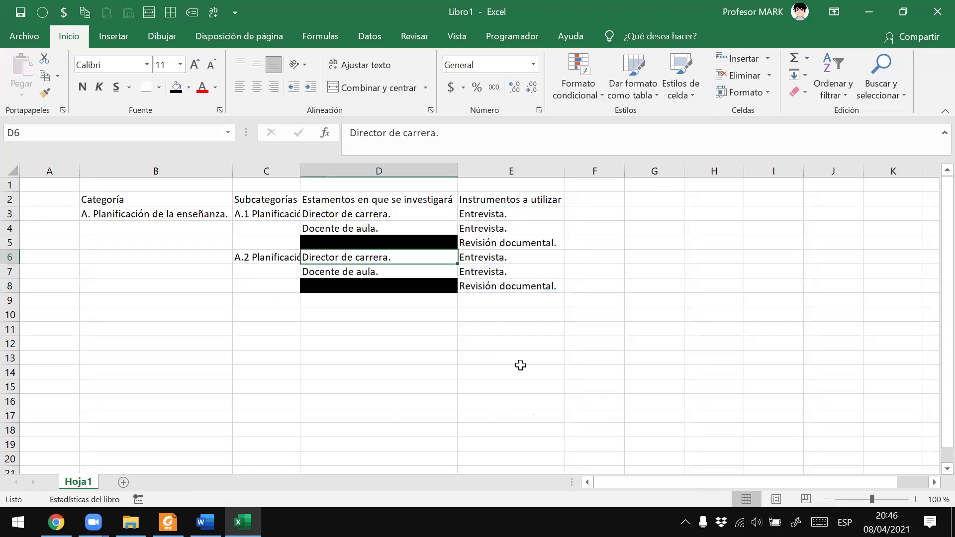
key("Left")
key("ctrl+s")
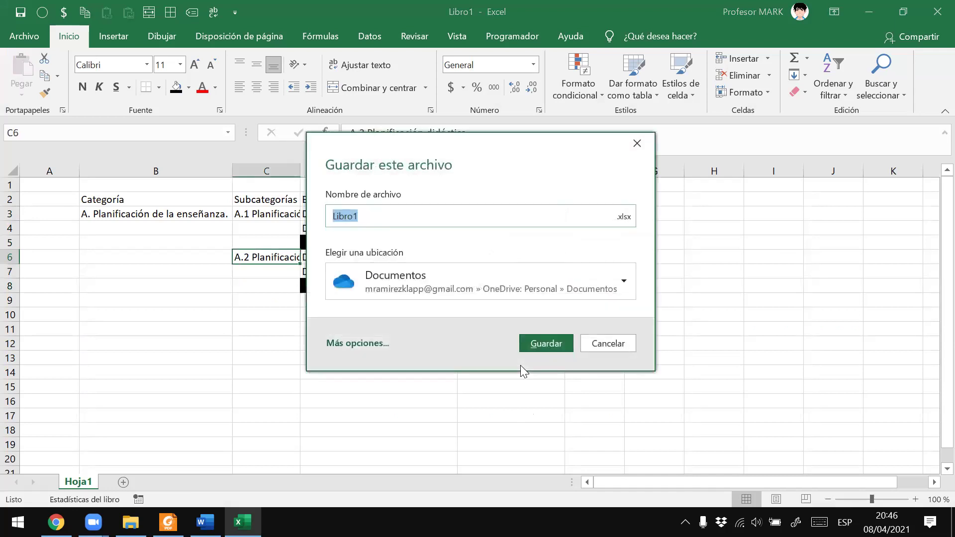
Cancel the save, then outline the section A rows in the PDF for comparison
key("Escape")
key("alt+Tab")
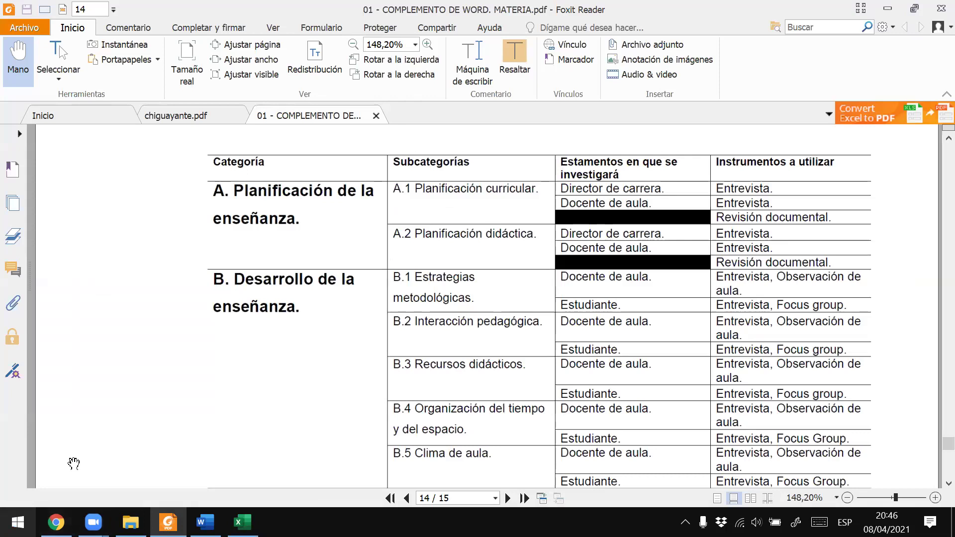
scroll(251, 367, "down", 3)
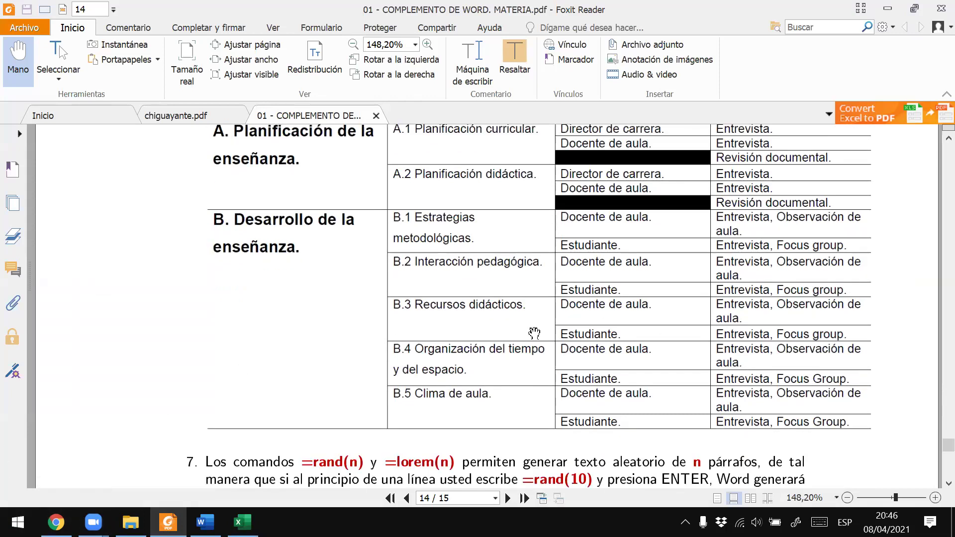
scroll(282, 172, "up", 3)
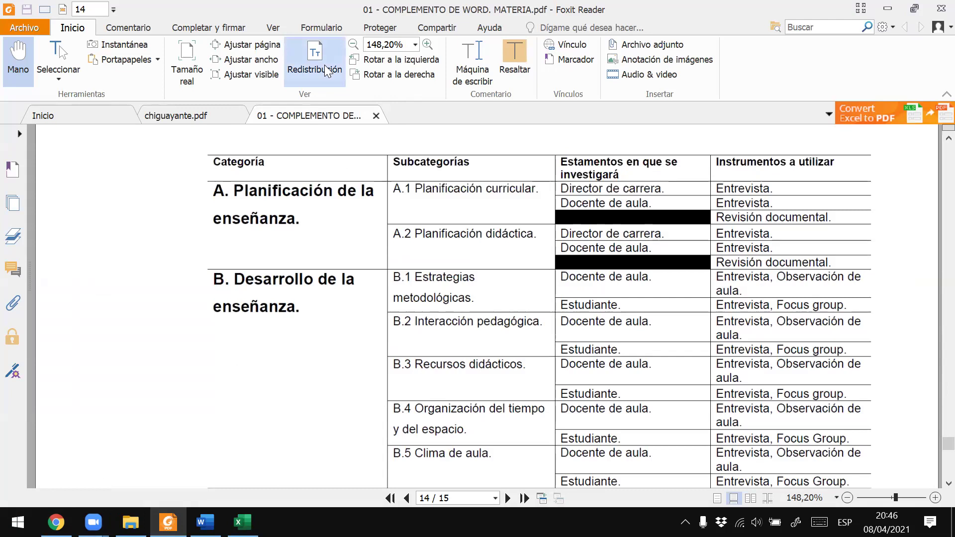
mouse_move(208, 181)
left_mouse_down()
mouse_move(880, 279)
mouse_move(880, 270)
left_mouse_up()
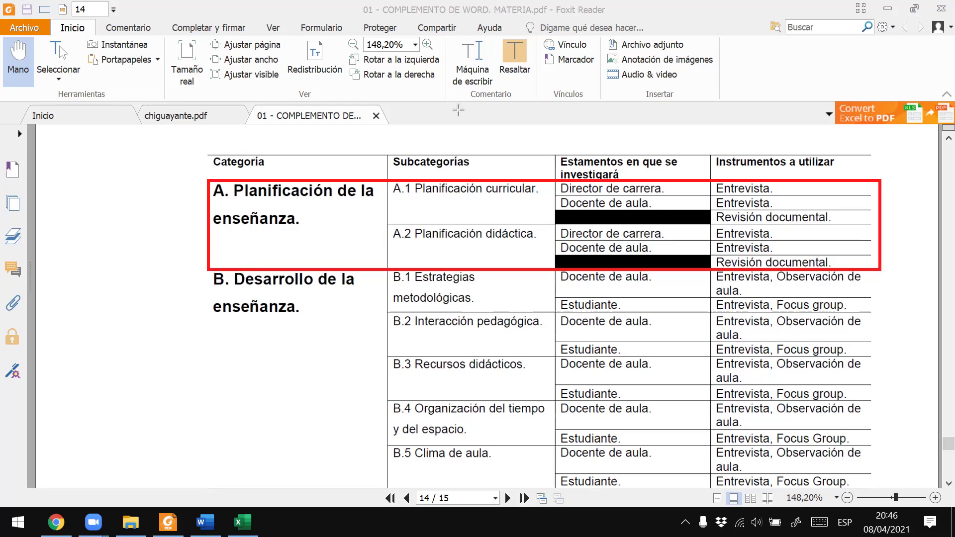
key("Escape")
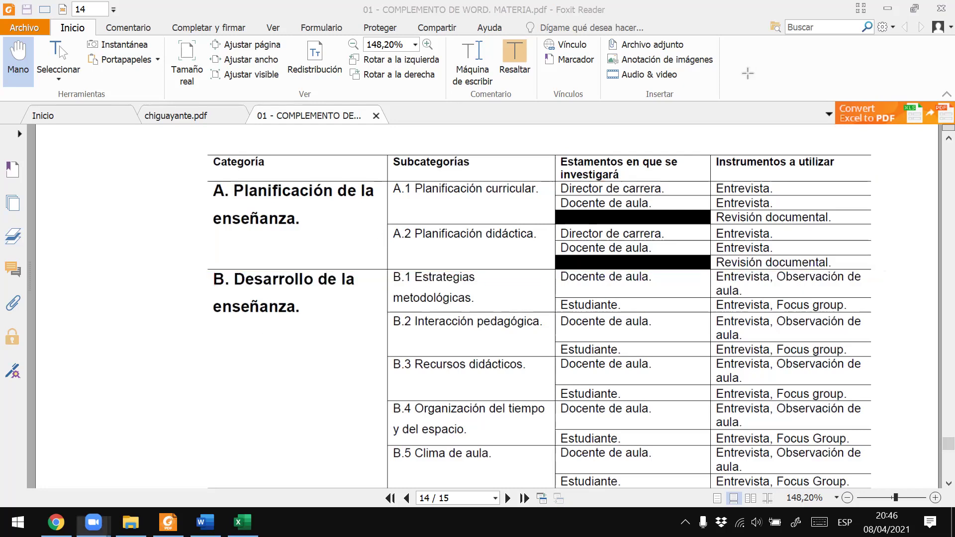
key("alt+Tab")
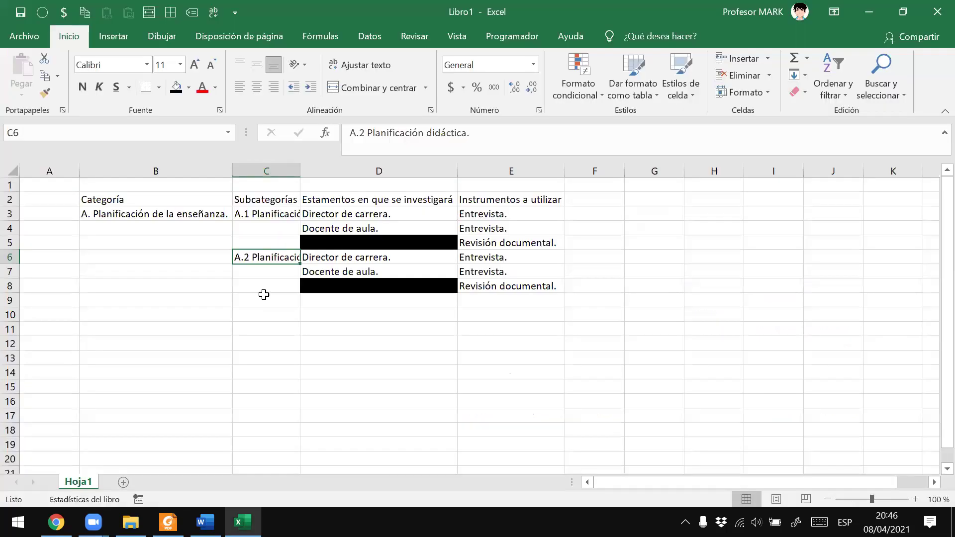
Start section B by entering the 'B. Desarrollo de la enseñanza' heading in row 9
left_click(423, 289)
key("Return")
key("Left")
key("Left")
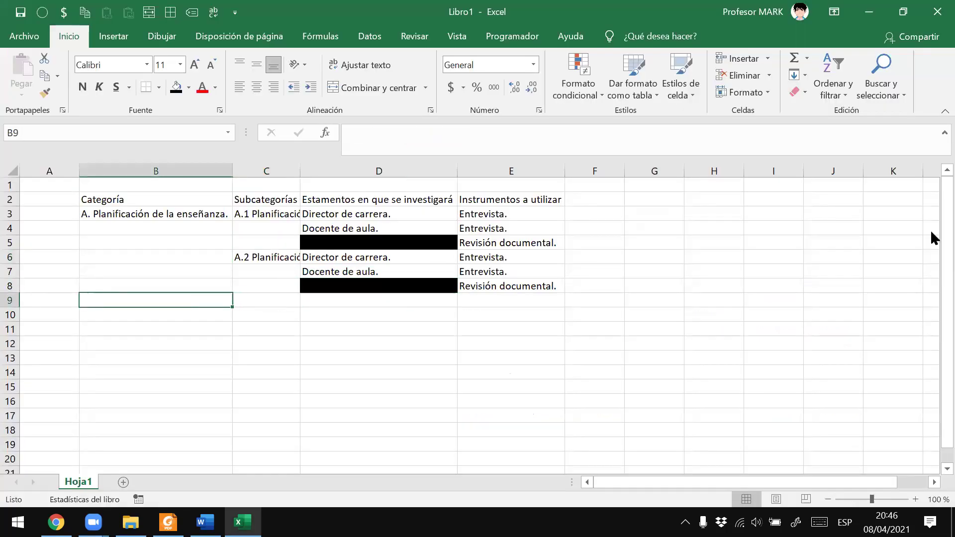
key("Right")
key("Right")
key("Left")
key("Left")
key("Left")
key("Right")
type("B. Desarrollo de la enseña")
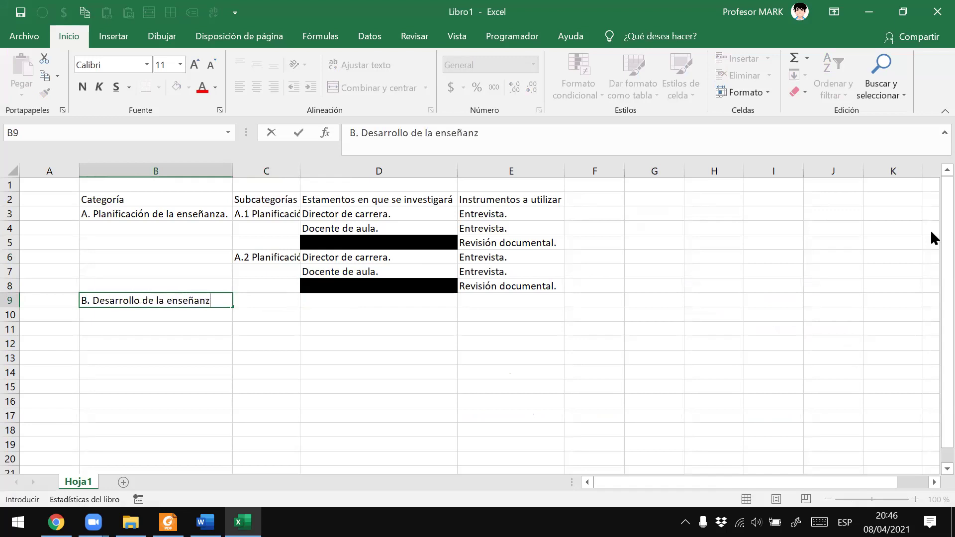
key("Tab")
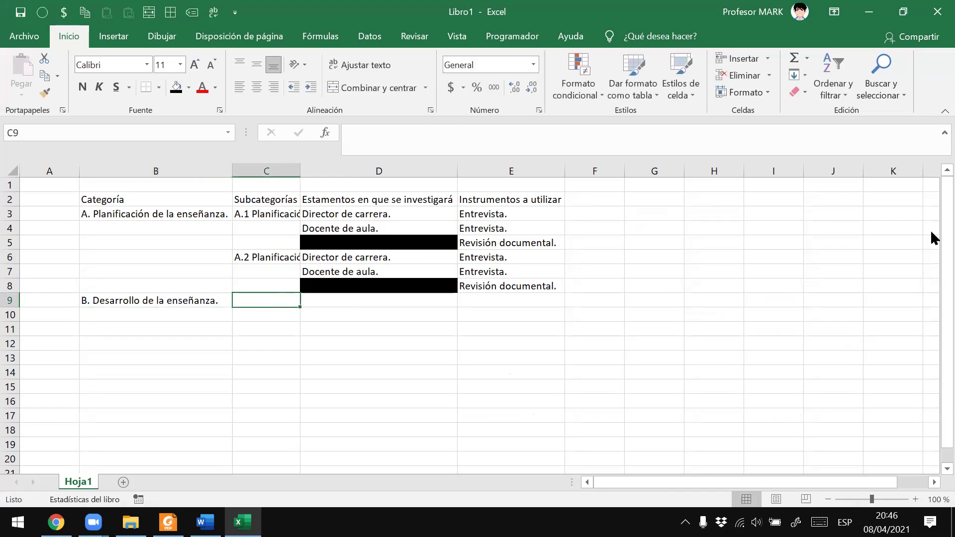
Enter the B.1 Estrategias metodológicas subcategory in C9
key("alt+Tab")
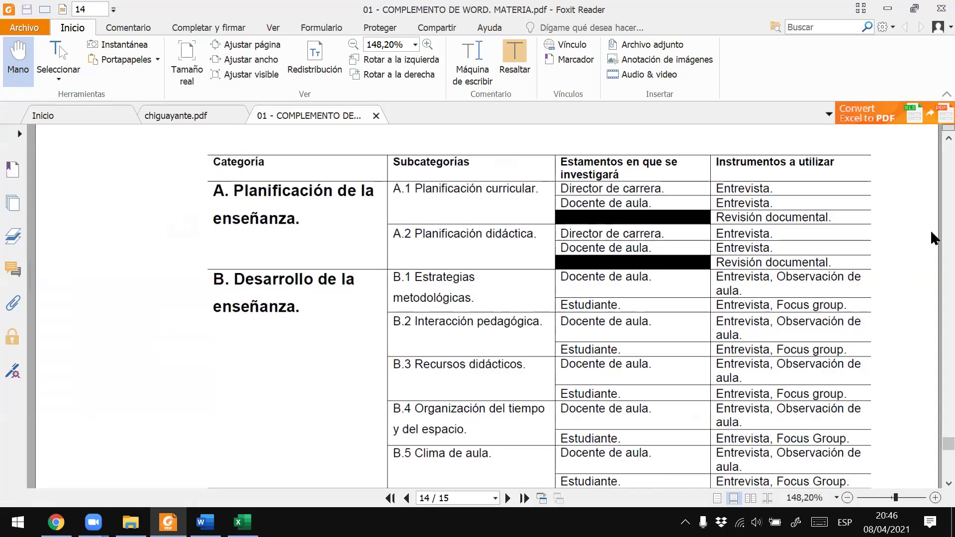
scroll(376, 287, "down", 1)
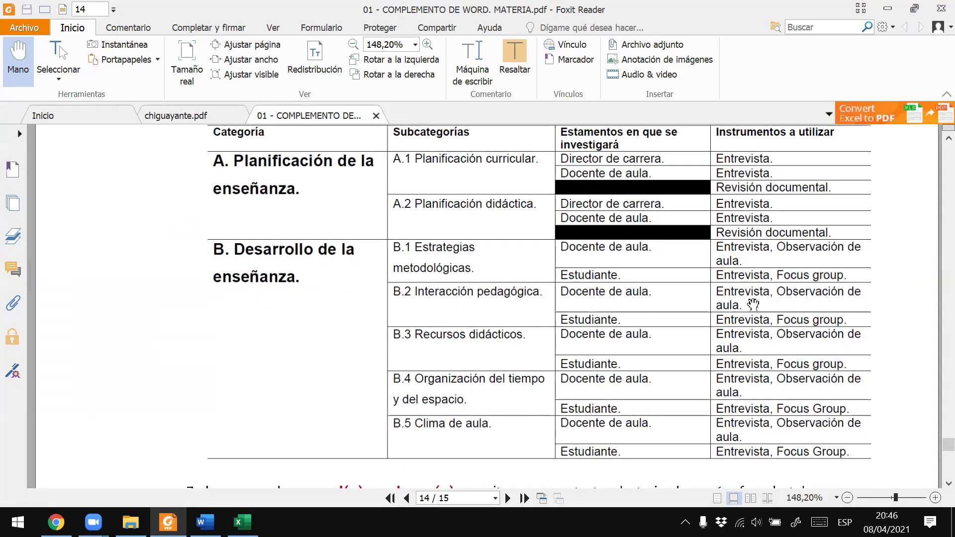
key("alt+Tab")
type("B")
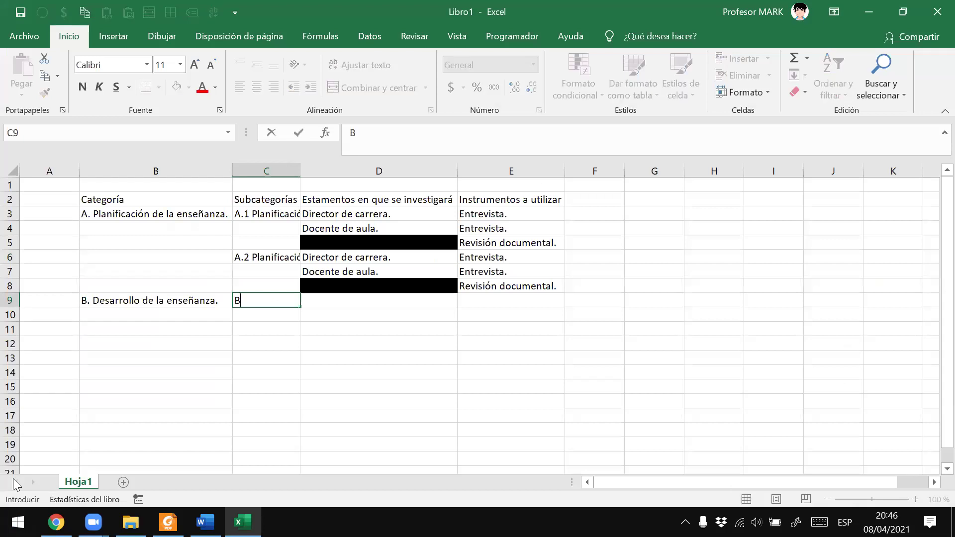
type("Estrategias meto")
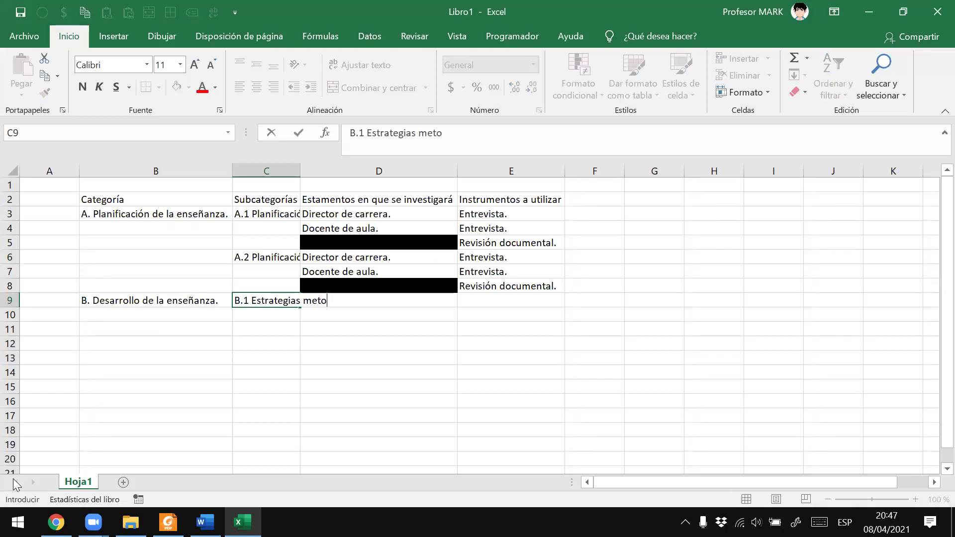
type("as")
key("Tab")
Enter 'Docente de aula.' as the first B.1 respondent in D9
key("alt+Tab")
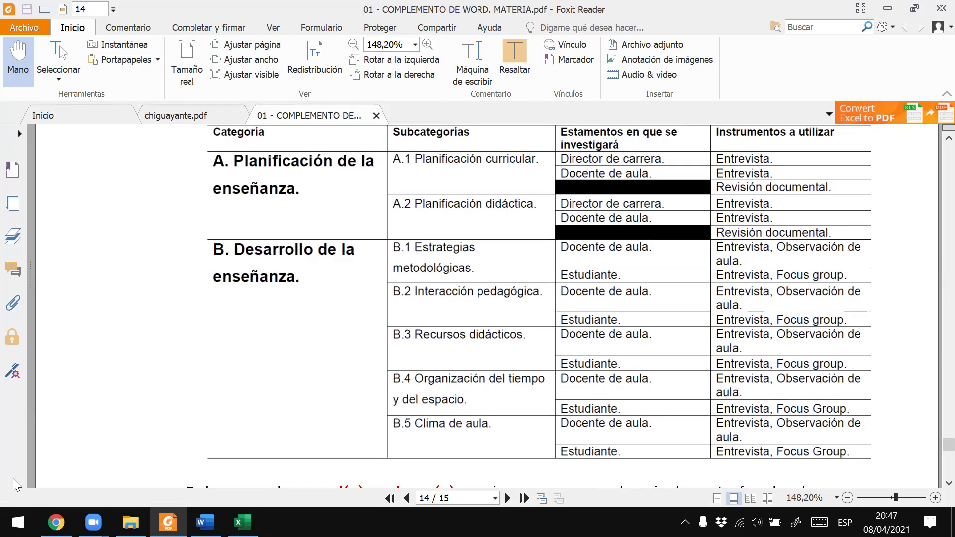
key("alt+Tab")
type("Docente")
key("BackSpace")
key("BackSpace")
key("BackSpace")
key("BackSpace")
key("BackSpace")
type("Docente")
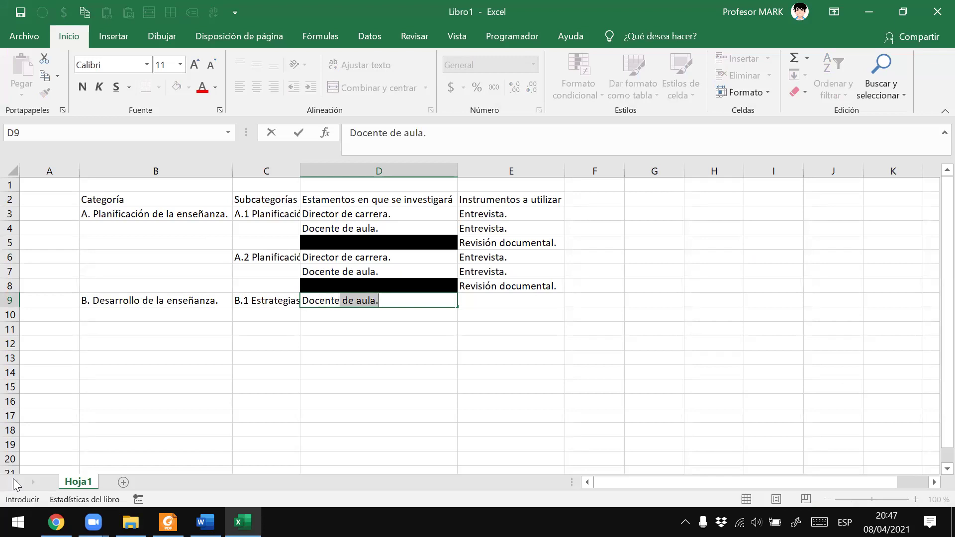
key("Tab")
Fill E9 with the Docente de aula instruments, ending with 'Observación de aula'
key("alt+Tab")
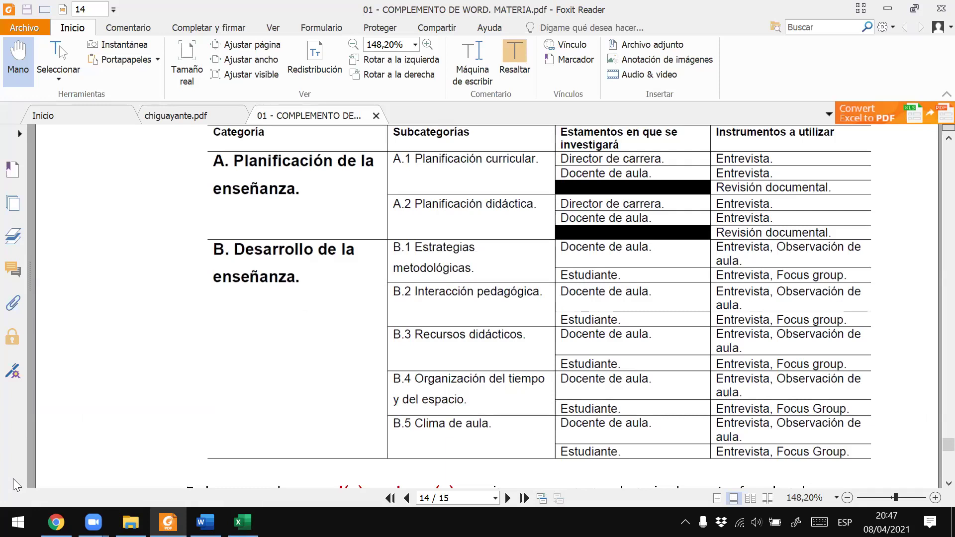
key("alt+Tab")
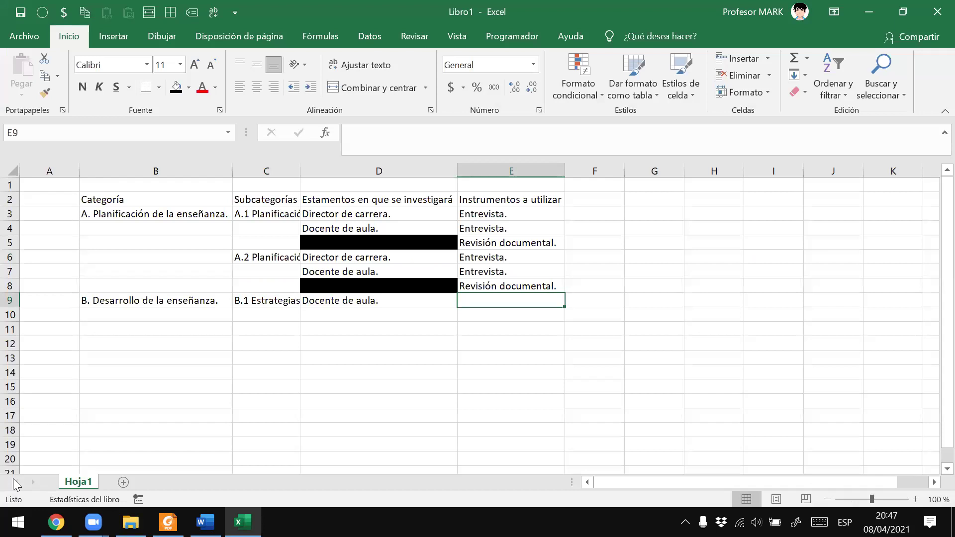
key("alt+Tab")
key("alt+Tab")
type("Entrevists")
key("BackSpace")
key("BackSpace")
key("BackSpace")
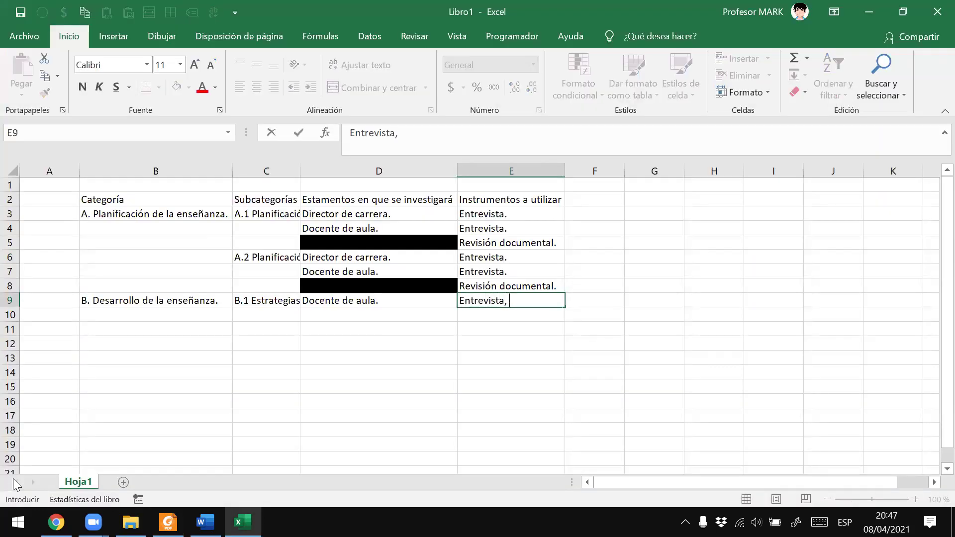
key("alt+Tab")
key("alt+Tab")
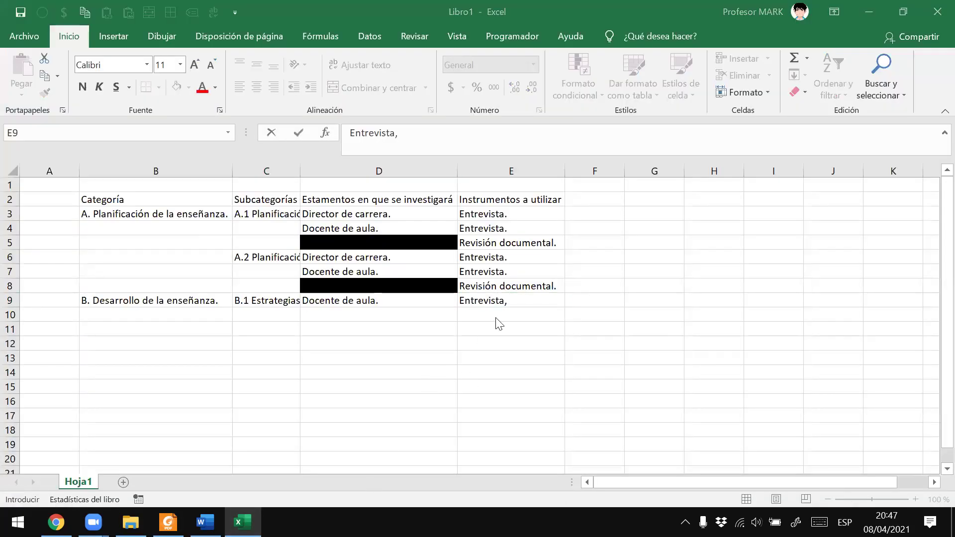
left_click(523, 297)
type("bservación de aula")
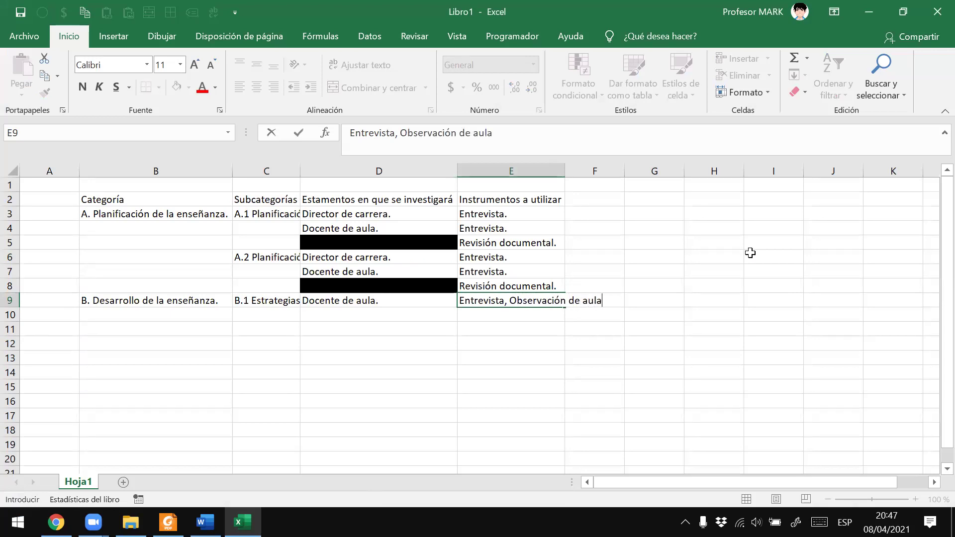
key("Return")
Add 'Estudiante.' in D10 with 'Entrevista, Focus group.' in E10
key("alt+Tab")
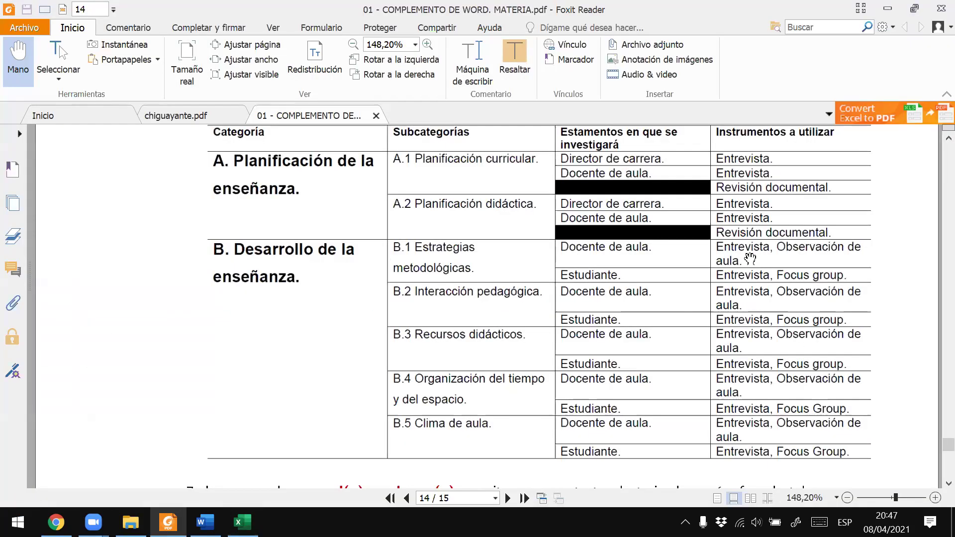
key("alt+Tab")
key("Right")
key("Right")
key("alt+Tab")
key("alt+Tab")
type("Estudiante.")
key("Tab")
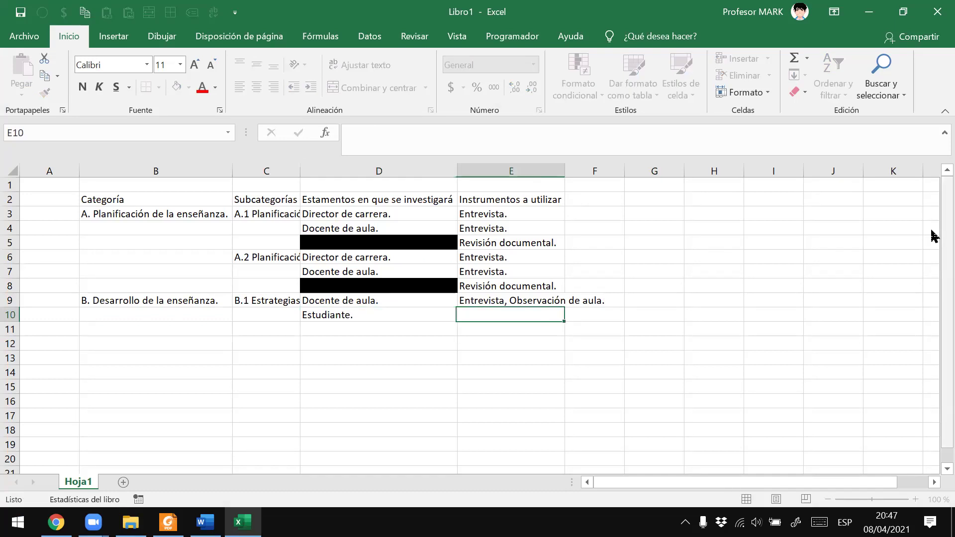
key("alt+Tab")
key("alt+Tab")
type("Entre")
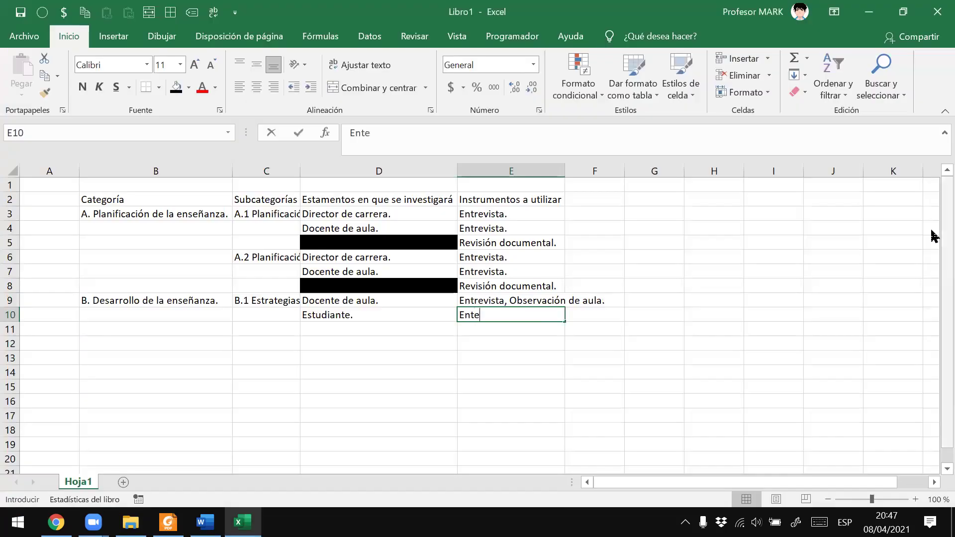
type("vista")
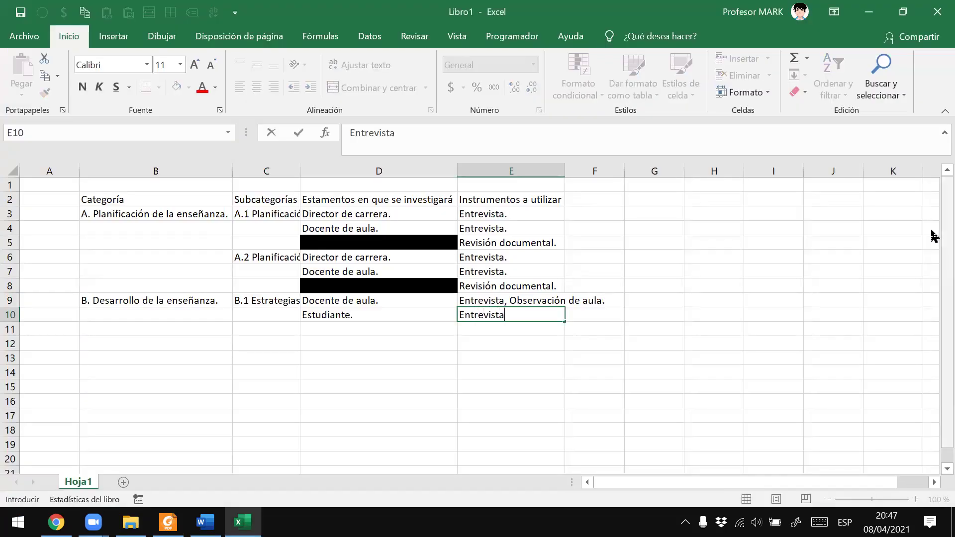
type(", Focus group.")
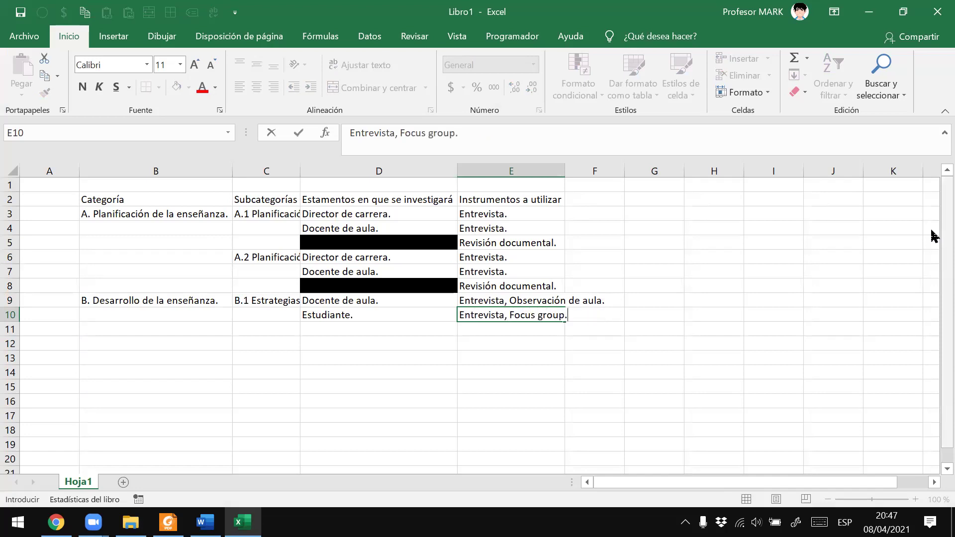
key("Return")
key("alt+Tab")
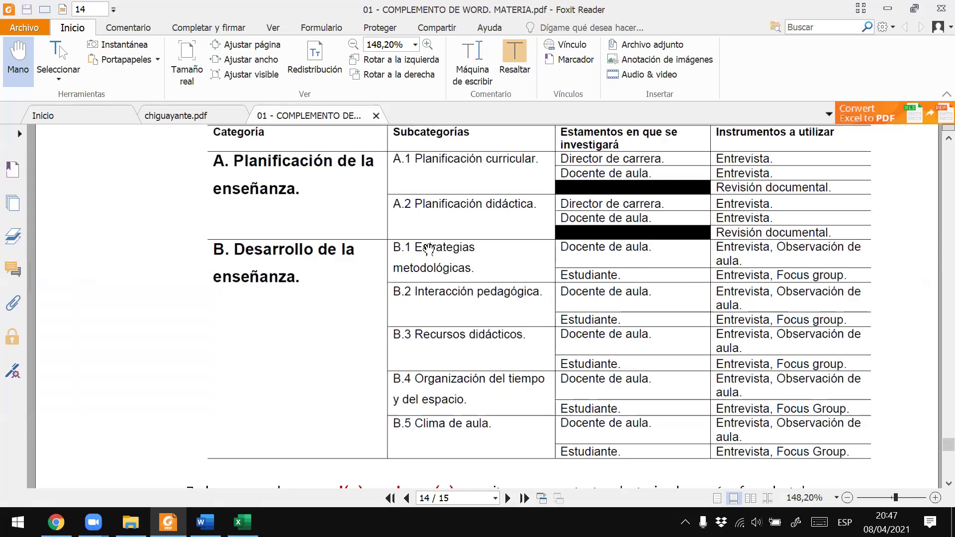
Outline the B.1 Estrategias metodológicas row and underline the B.2 Interacción pedagógica heading
scroll(611, 277, "down", 1)
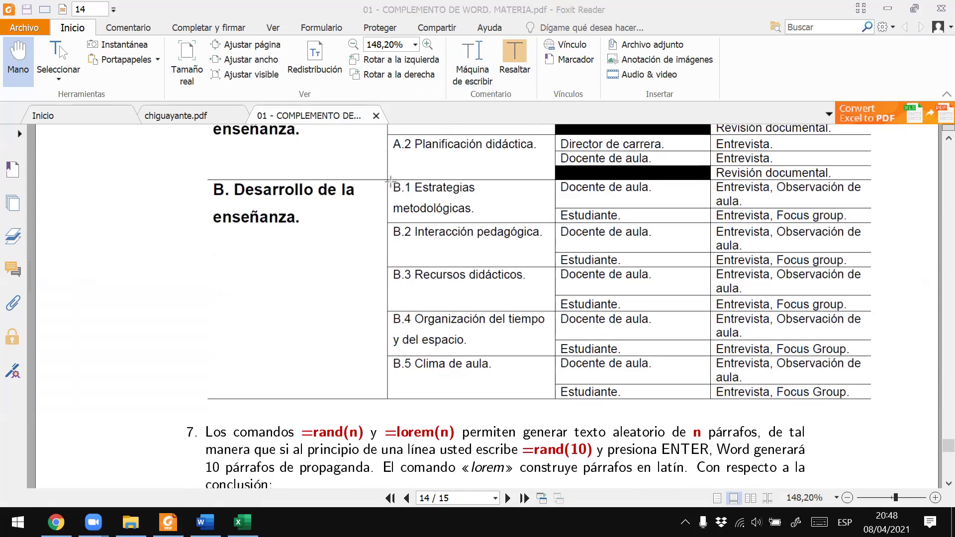
left_click_drag(388, 180, 859, 215)
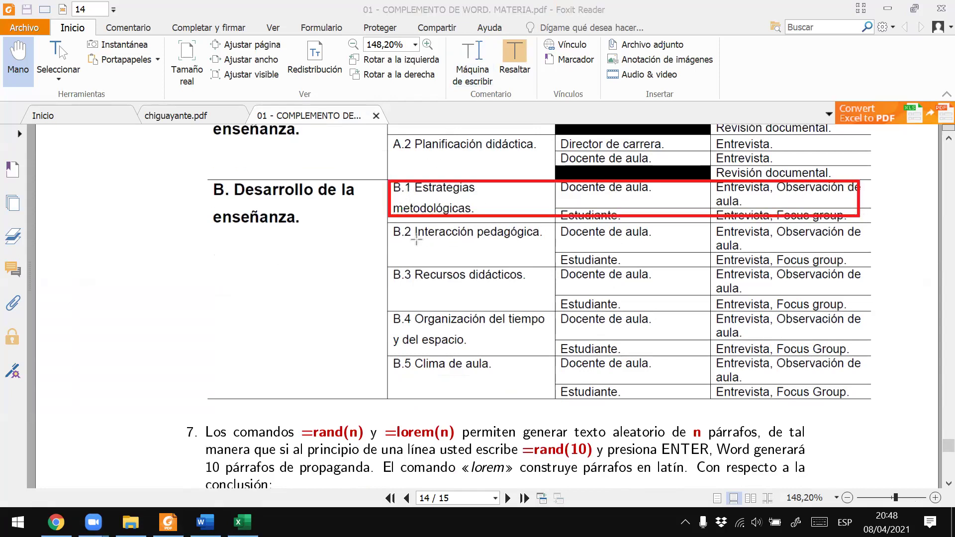
left_click_drag(391, 242, 550, 243)
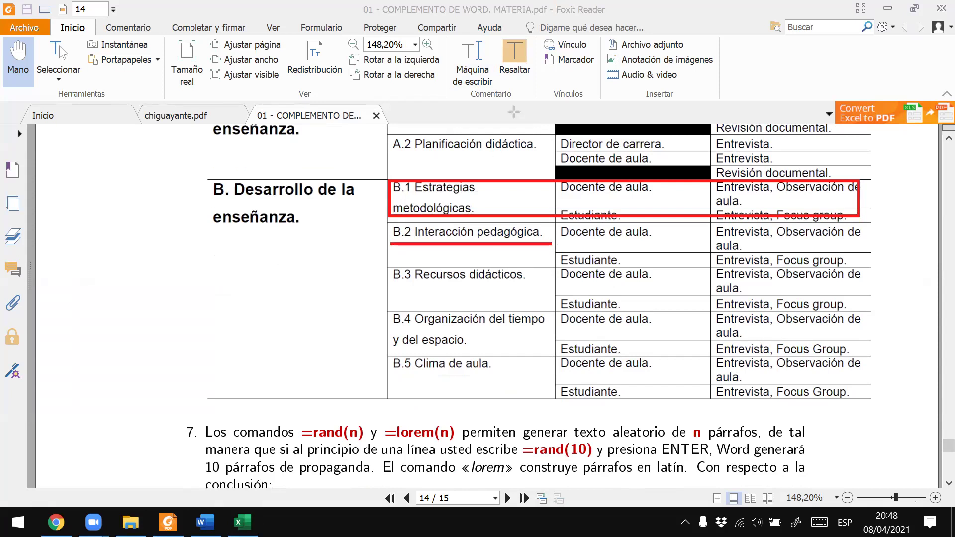
key("Escape")
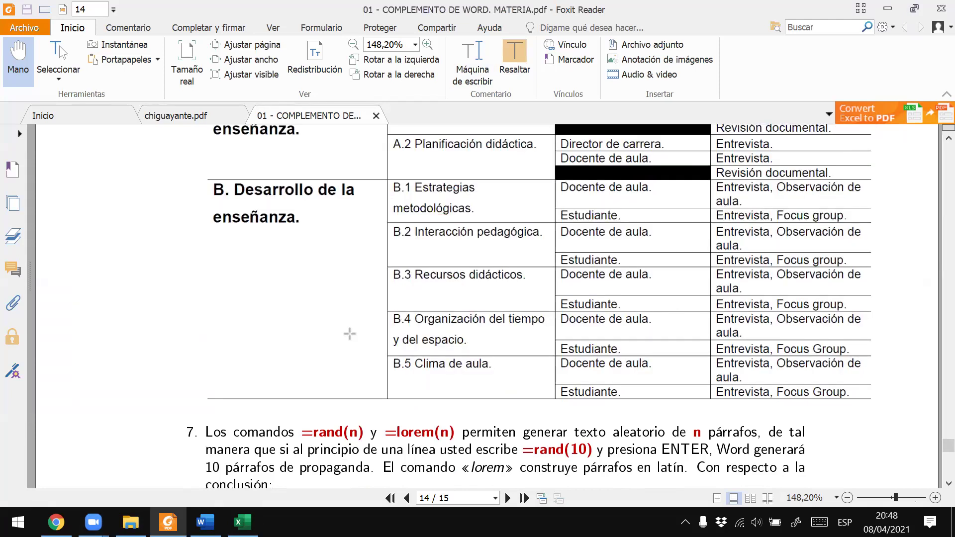
key("alt+Tab")
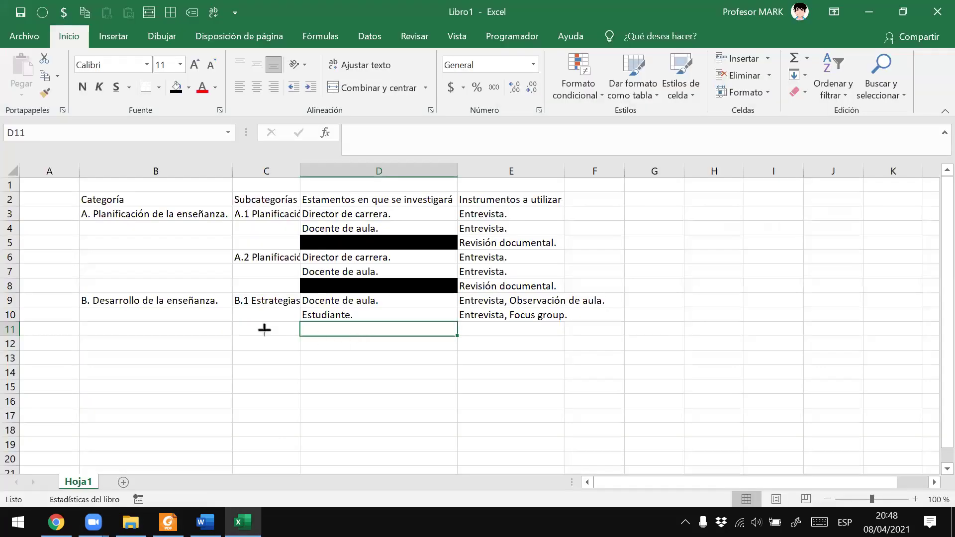
Enter 'B.2 Interacción pedagógica' in C11, then switch back to the PDF
left_click(265, 330)
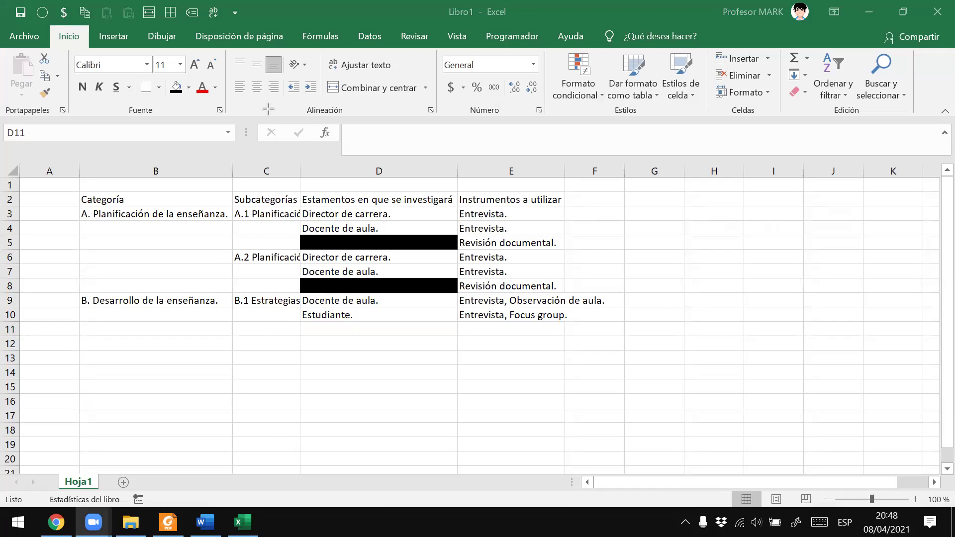
left_click(274, 328)
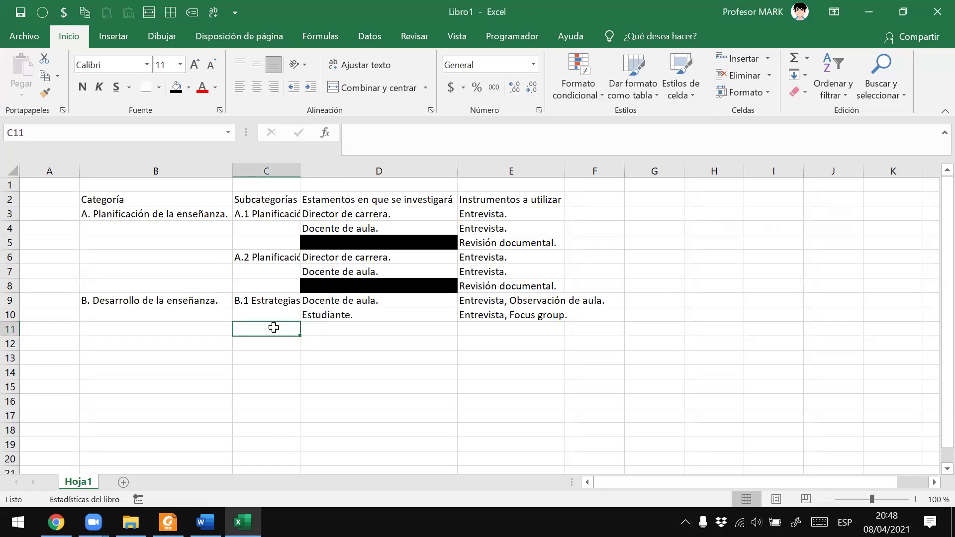
type("B.2 Interacción pedag")
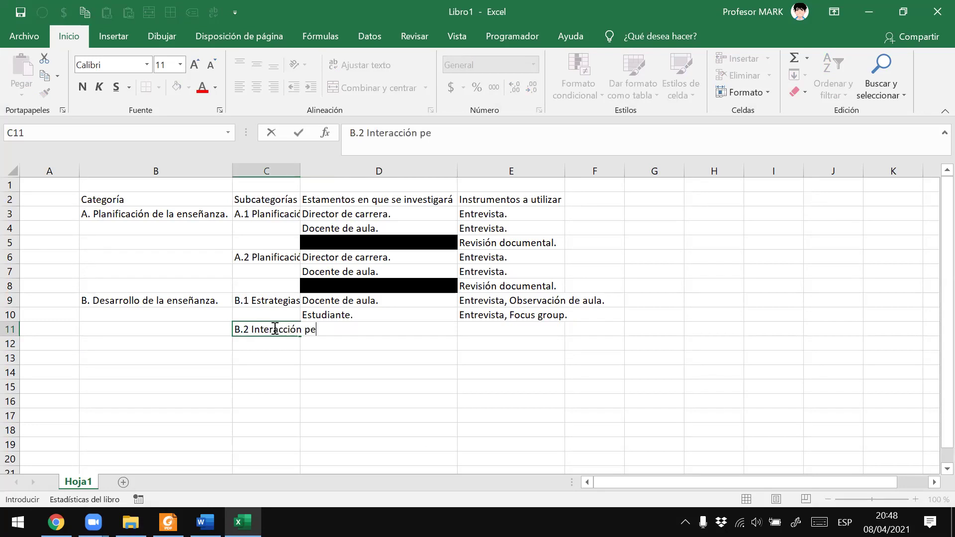
type("ógica")
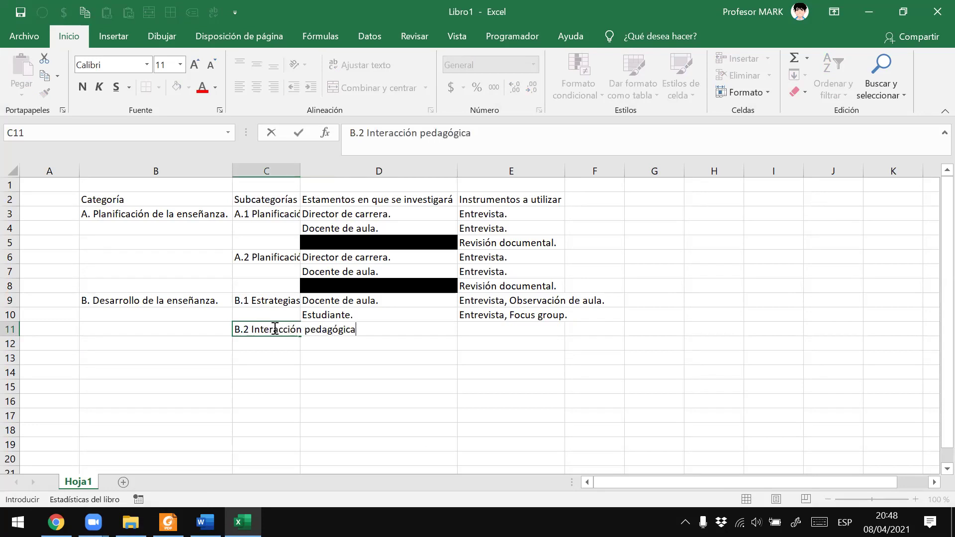
key("Tab")
left_click(274, 328)
key("Tab")
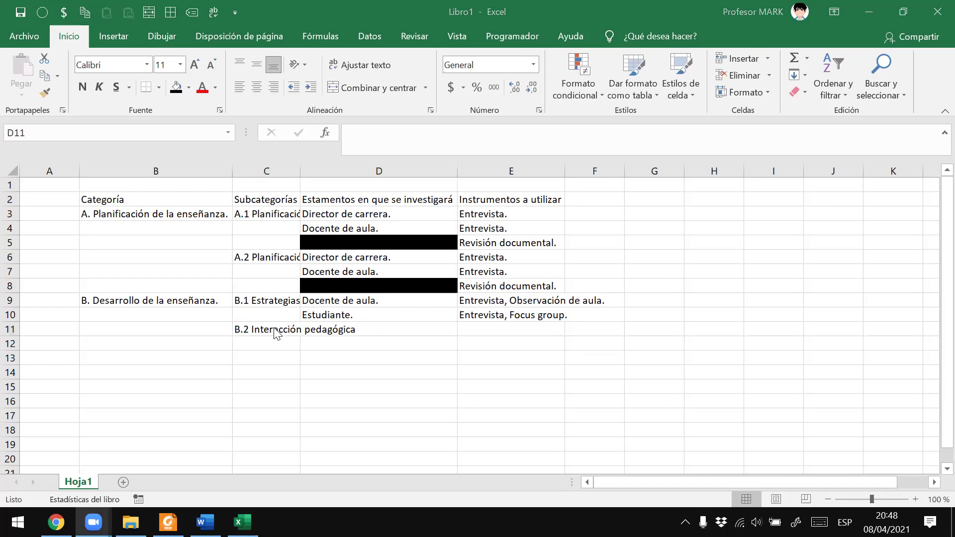
key("alt+Tab")
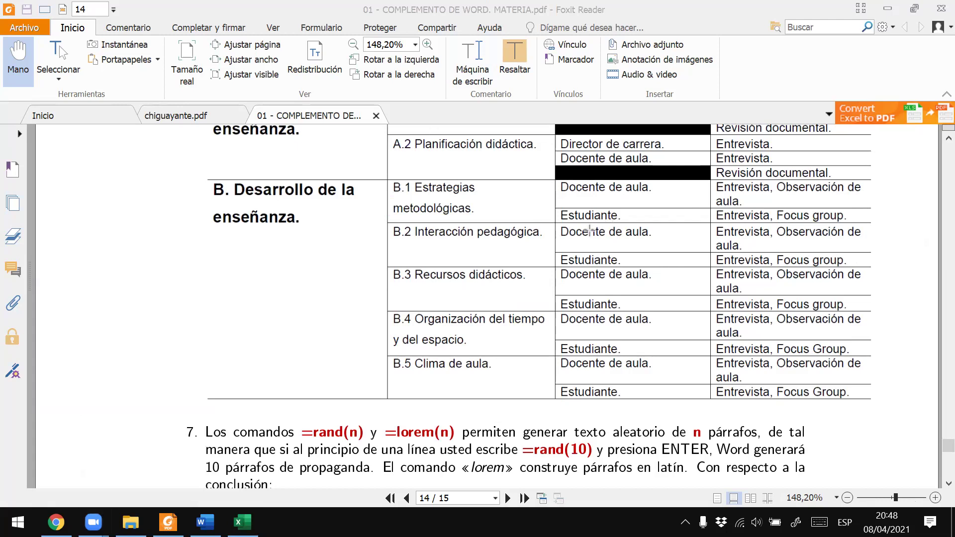
Outline the B.2, B.3, B.4 and B.5 respondent rows in red, then clear the outlines
left_click_drag(557, 224, 875, 262)
left_click_drag(558, 267, 869, 311)
left_click_drag(556, 316, 877, 351)
left_click_drag(550, 354, 876, 407)
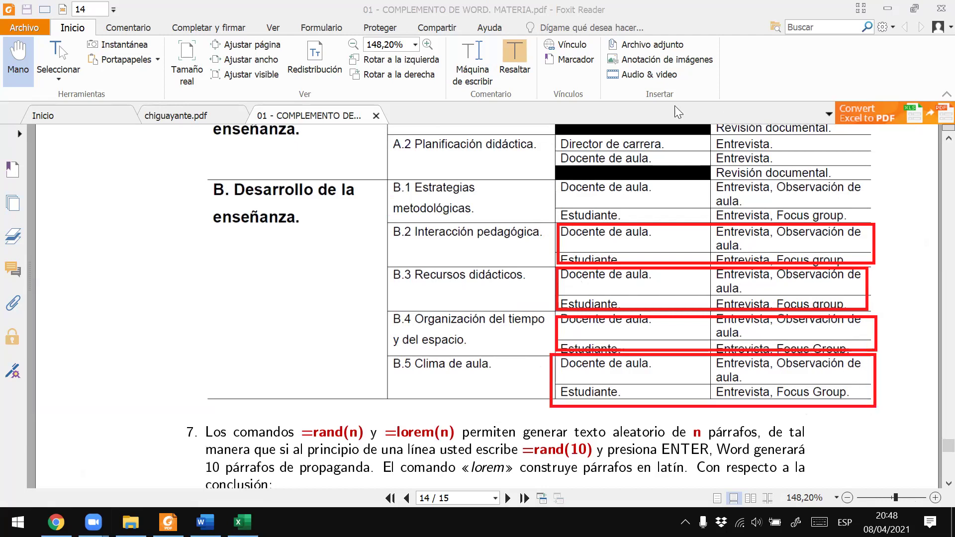
key("Escape")
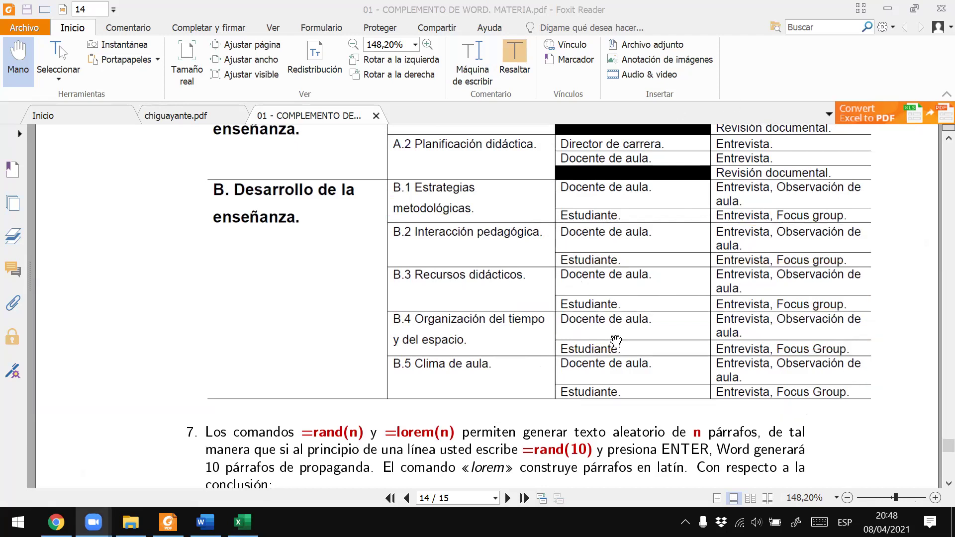
key("alt+Tab")
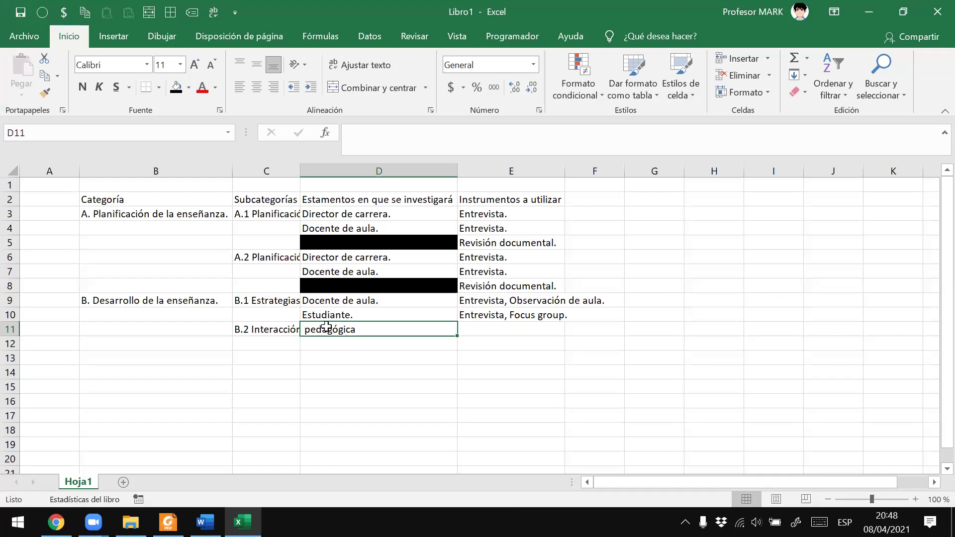
Copy the B.1 informant and instrument block D9:E10 into D11 beside B.2
key("Right")
key("Right")
key("Left")
key("Left")
key("Left")
key("Up")
key("Up")
key("Right")
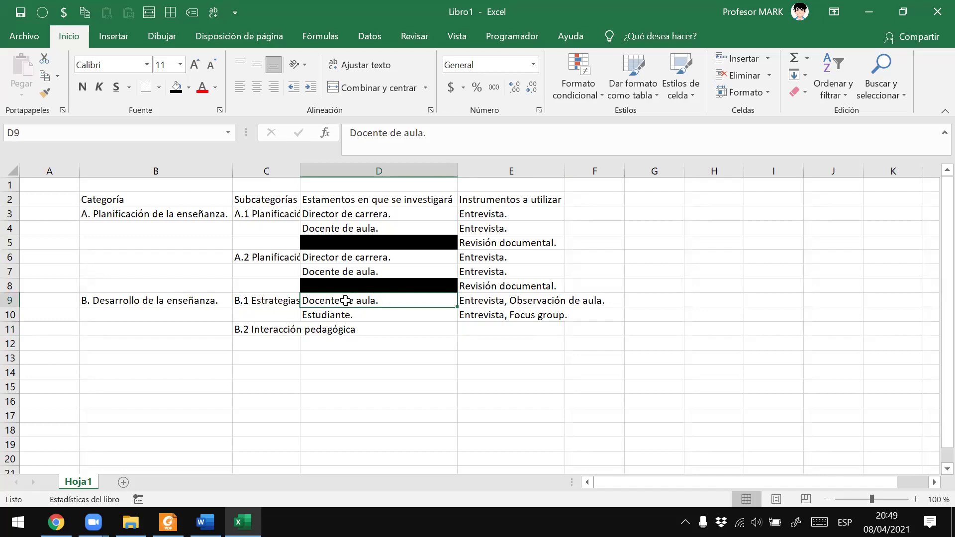
left_click_drag(346, 301, 460, 314)
left_click(402, 304)
left_click_drag(402, 304, 507, 313)
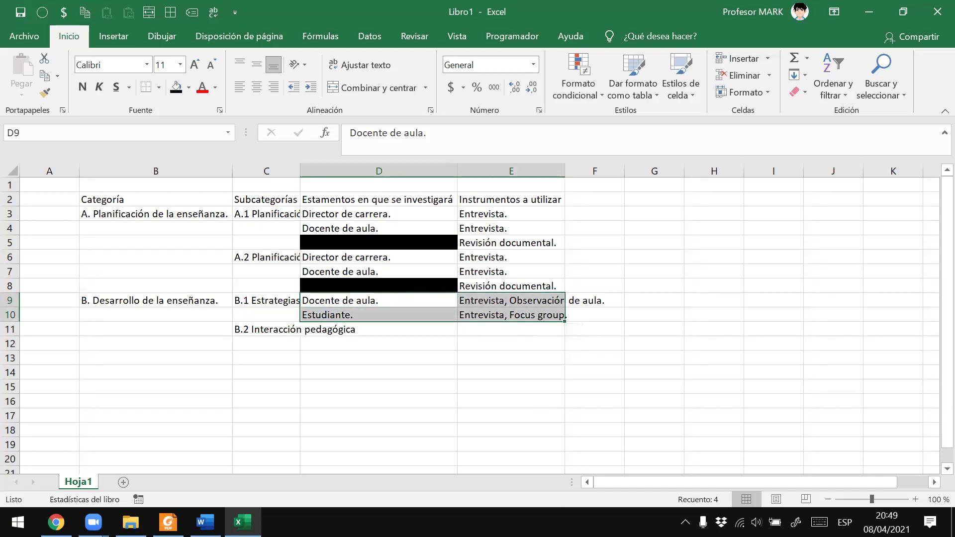
key("ctrl+c")
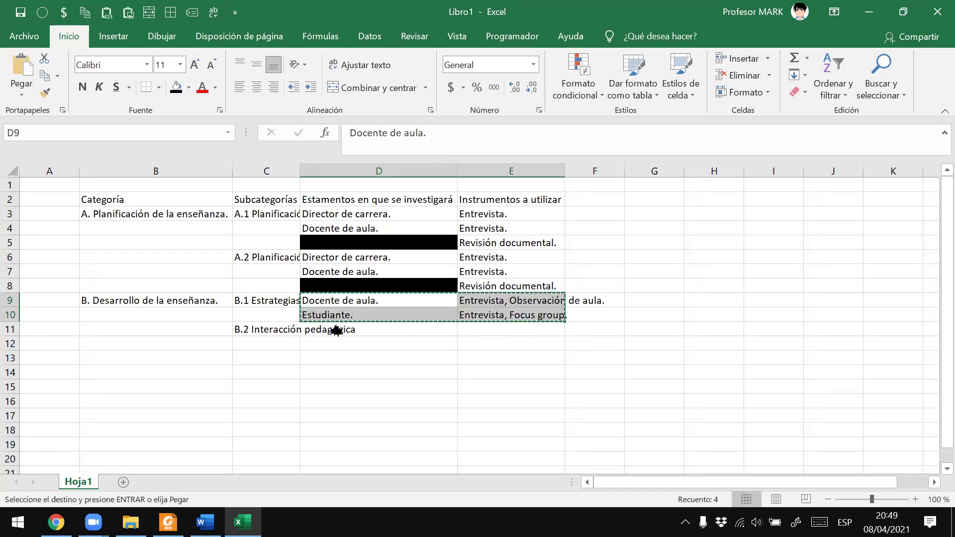
left_click(337, 330)
key("ctrl+v")
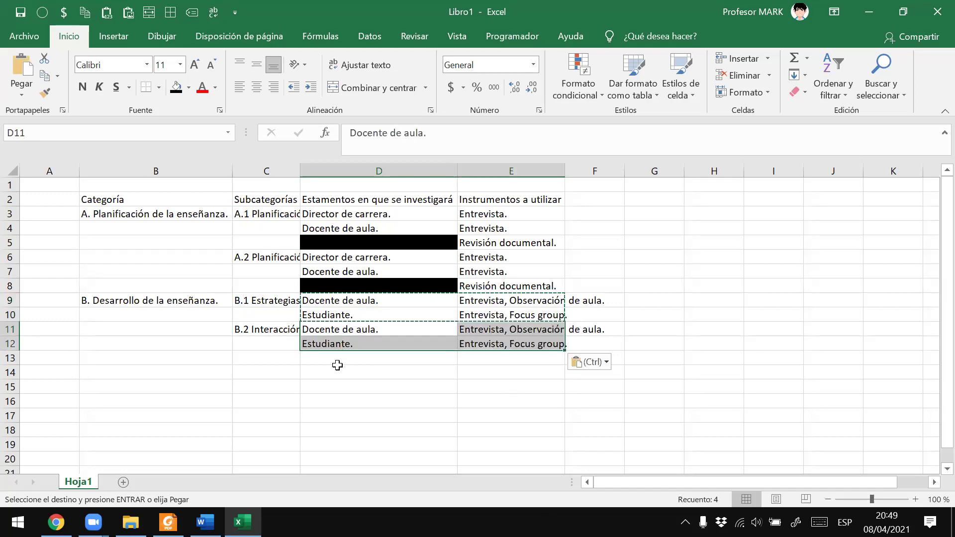
Enter the B.3 Recursos didácticos subcategory in C13, checking its name in the PDF
key("alt+Tab")
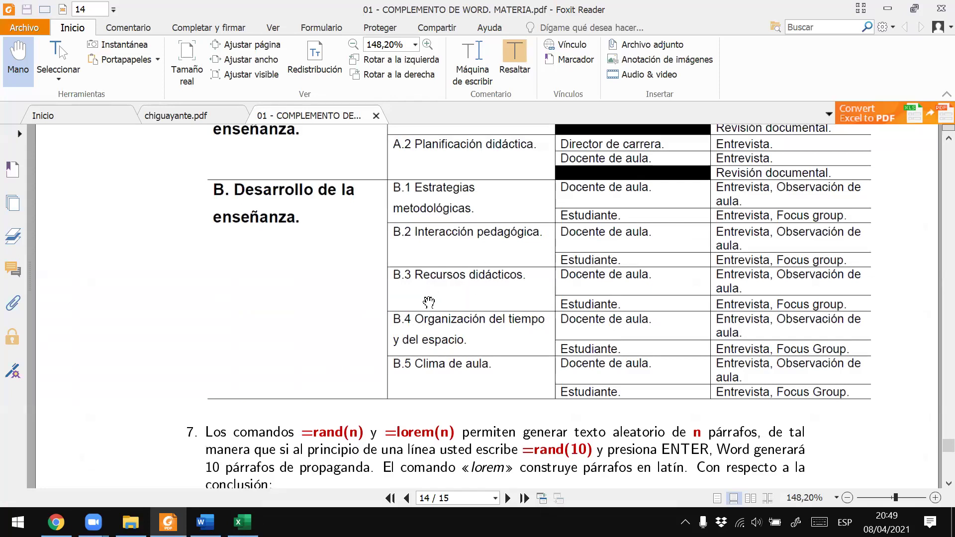
key("alt+Tab")
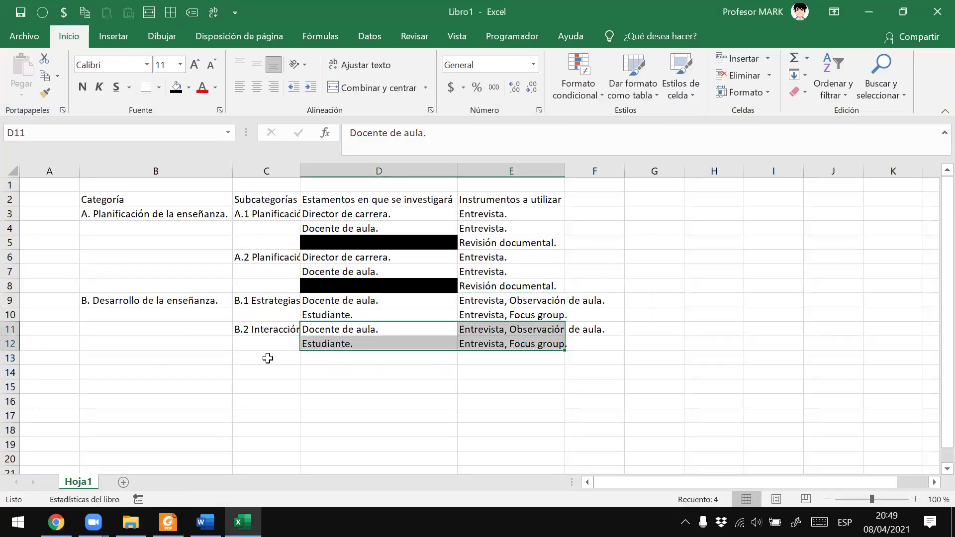
left_click(267, 359)
type("B.3")
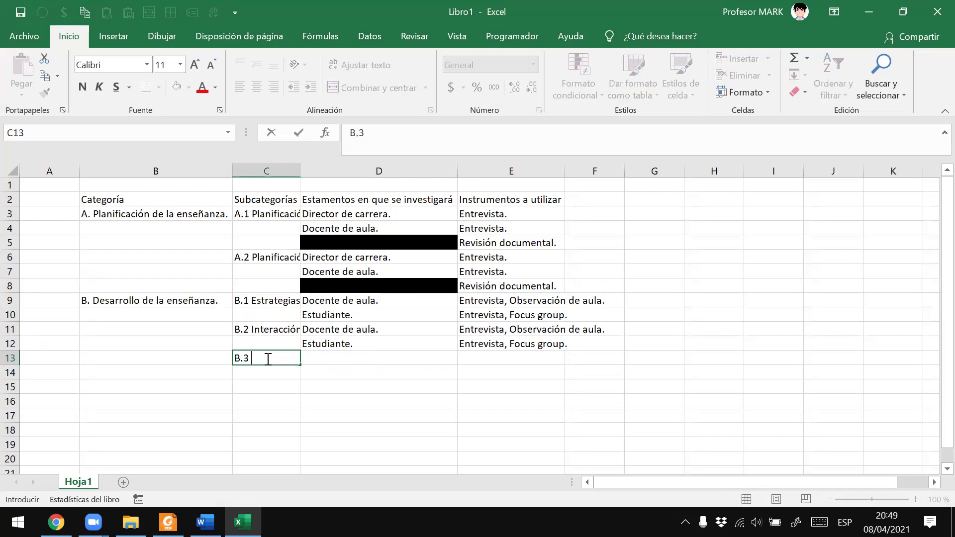
key("alt+Tab")
key("alt+Tab")
type("e")
type("Recursos didáctico")
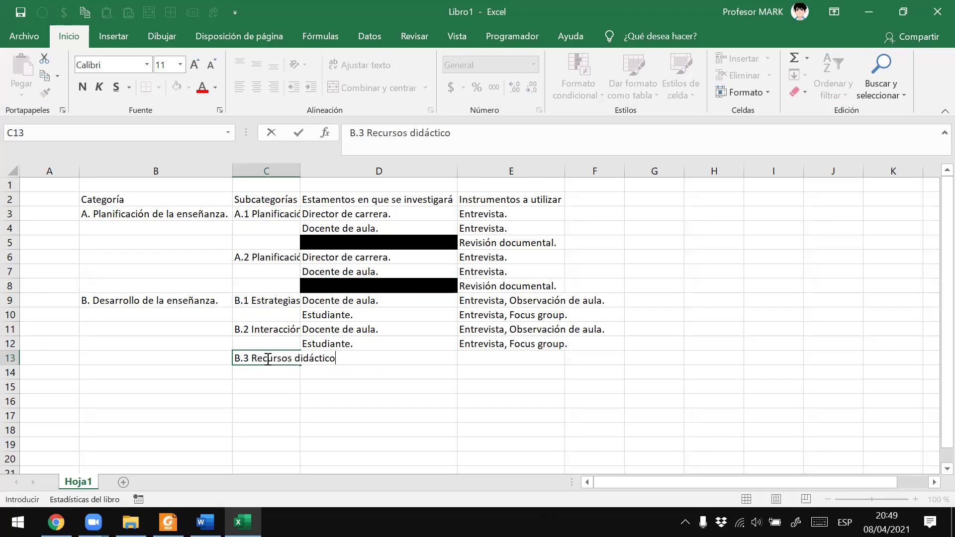
type(".")
key("Tab")
Copy the B.2 informant and instrument block into D13 beside B.3
key("Up")
key("Up")
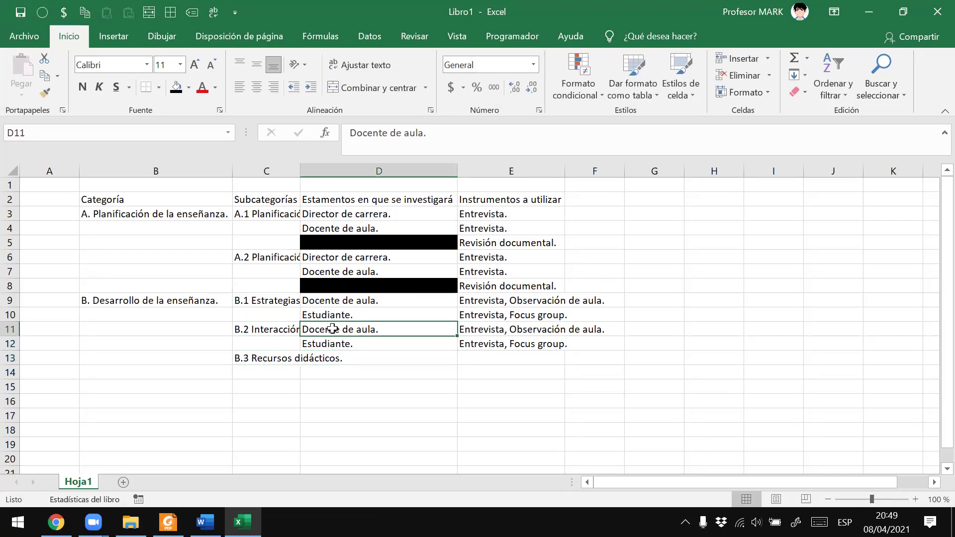
left_click_drag(332, 329, 469, 339)
key("ctrl+c")
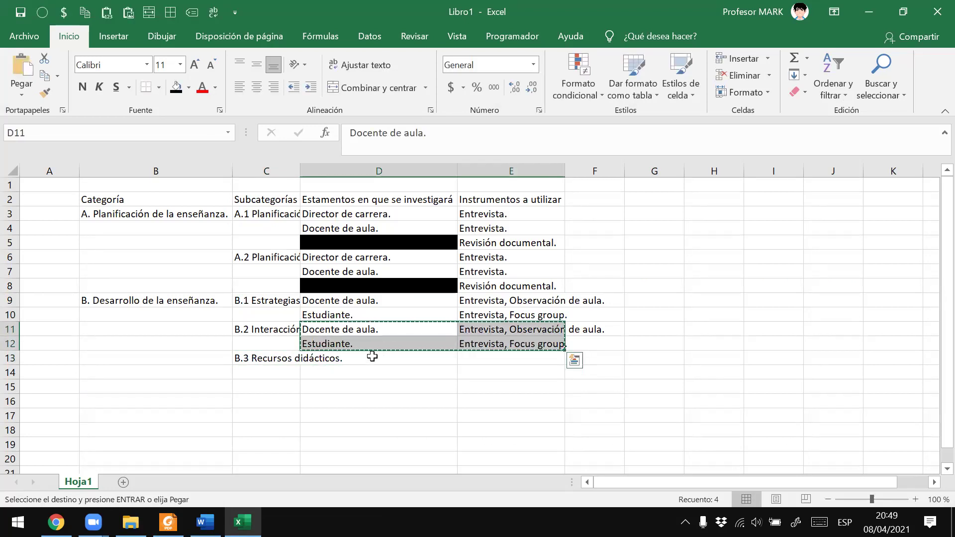
left_click(365, 358)
key("ctrl+v")
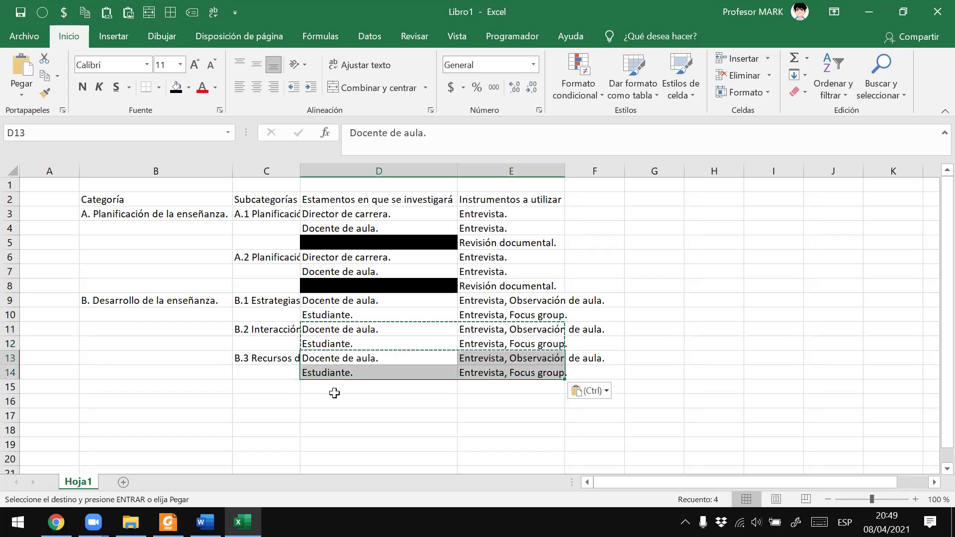
Enter the B.4 Organización del tiempo subcategory in C15, fixing a typo
left_click(283, 386)
key("alt+Tab")
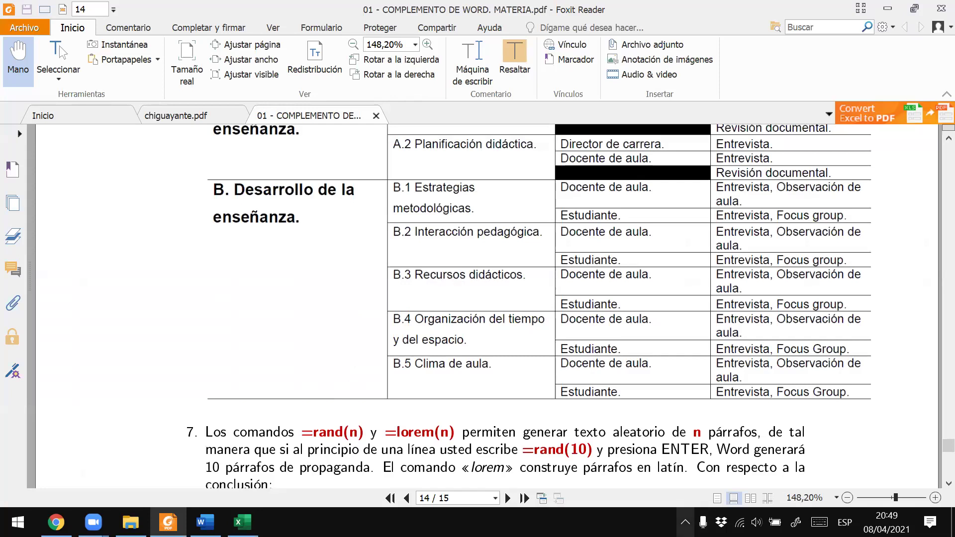
key("alt+Tab")
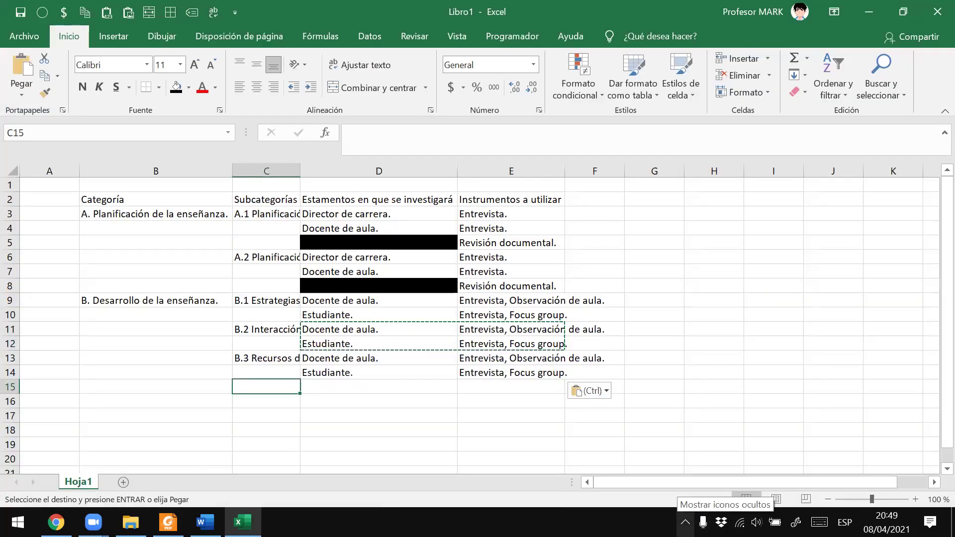
type("B.4 Organización del tiemp")
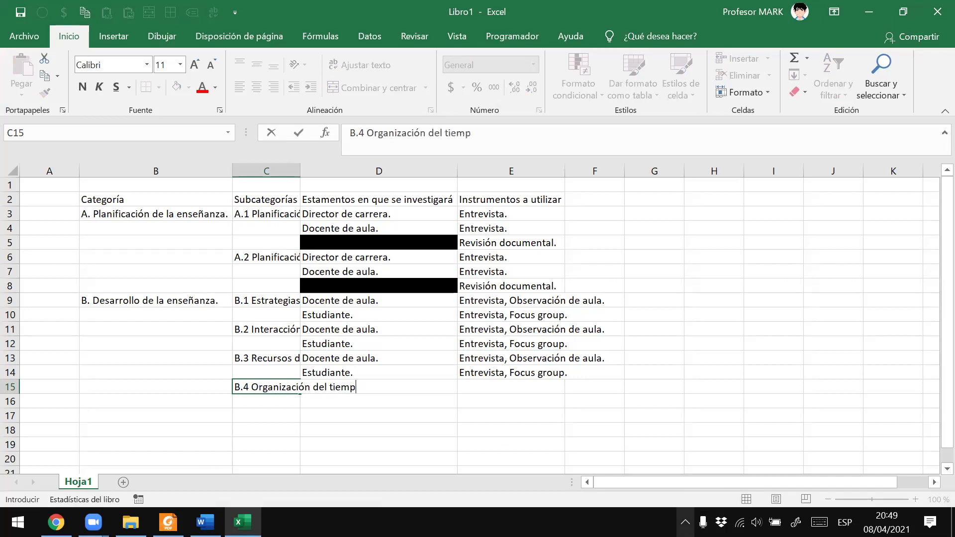
key("BackSpace")
key("BackSpace")
type("po y del ")
type("espa")
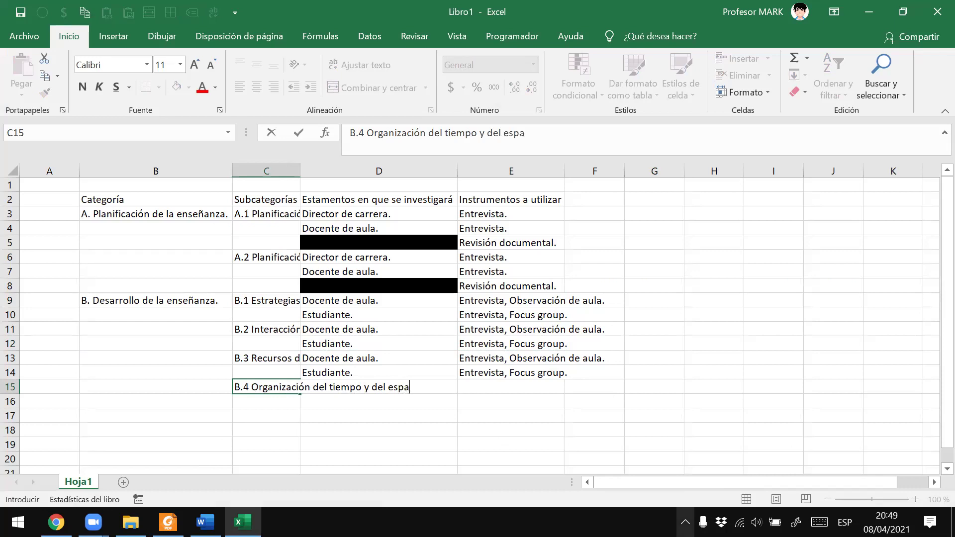
type(".")
key("Return")
Copy the B.3 informant and instrument block into D15 beside B.4
key("alt+Tab")
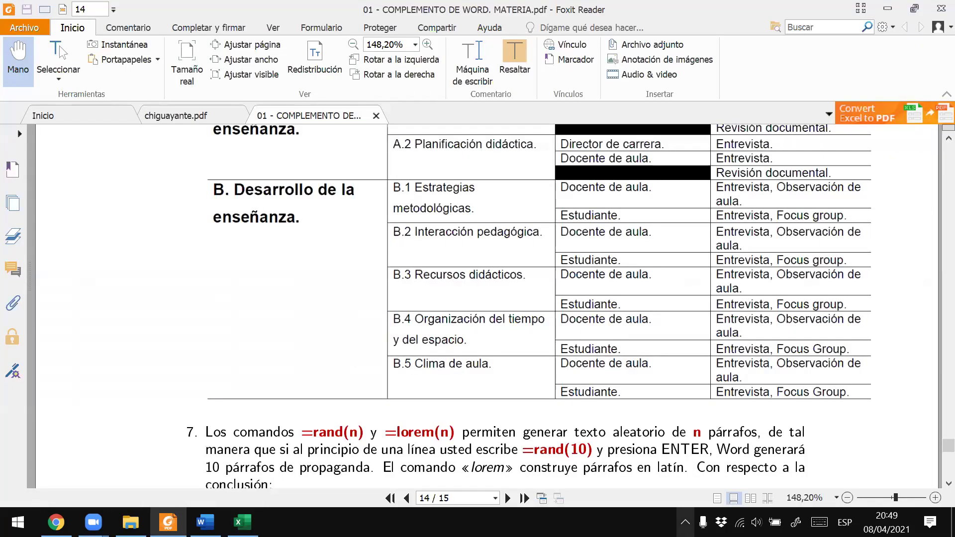
key("alt+Tab")
key("Up")
key("Up")
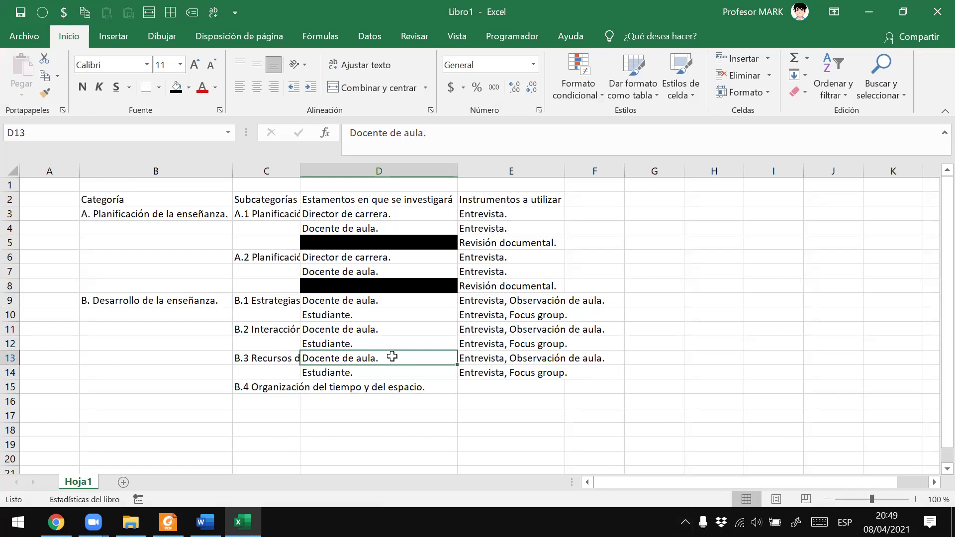
left_click_drag(392, 357, 473, 367)
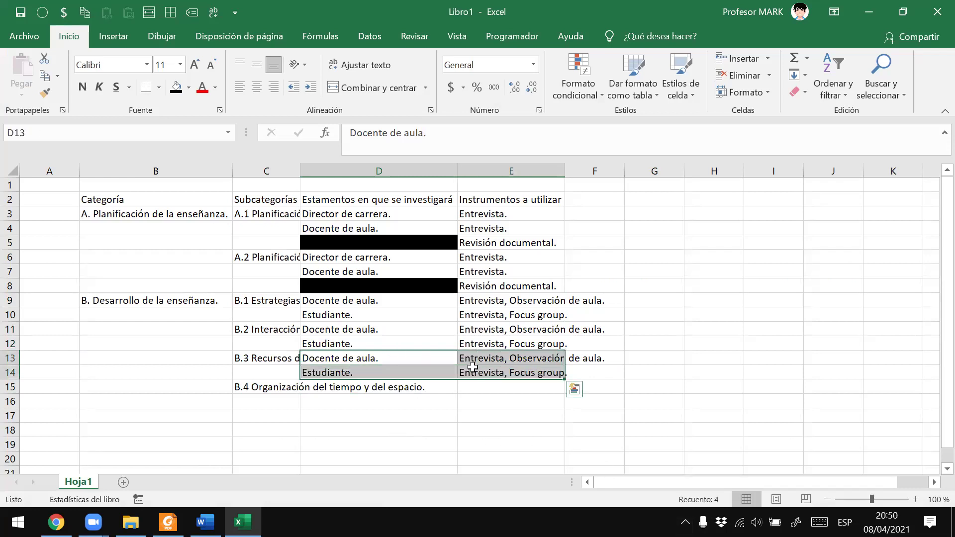
key("ctrl+c")
left_click(377, 387)
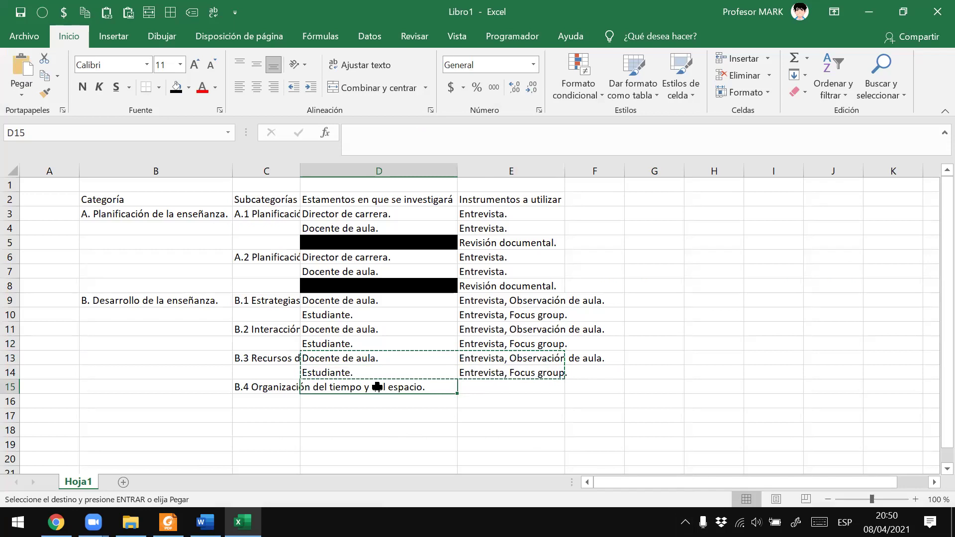
key("ctrl+v")
Enter 'B.5 Clima de aula.' in C17 after checking the PDF
left_click(256, 415)
key("alt+Tab")
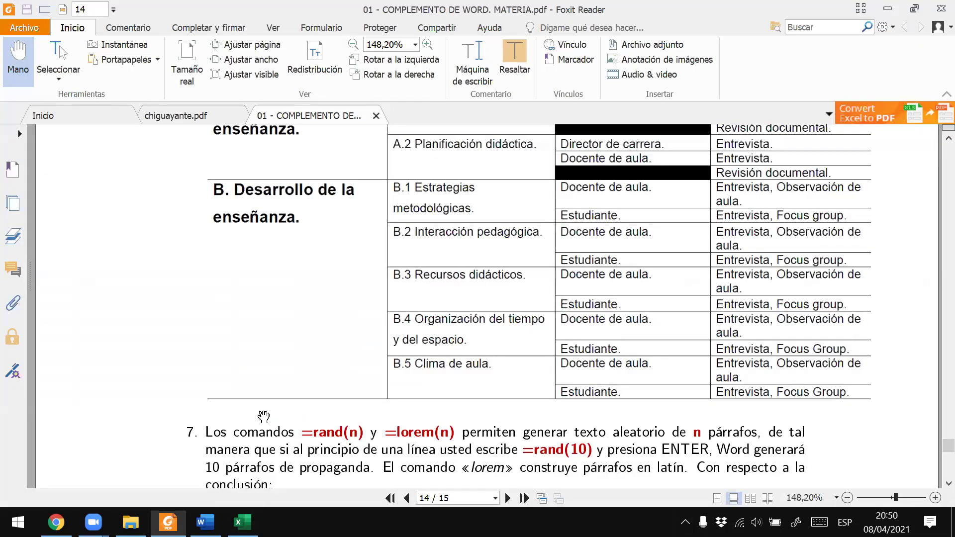
scroll(263, 416, "down", 2)
key("alt+Tab")
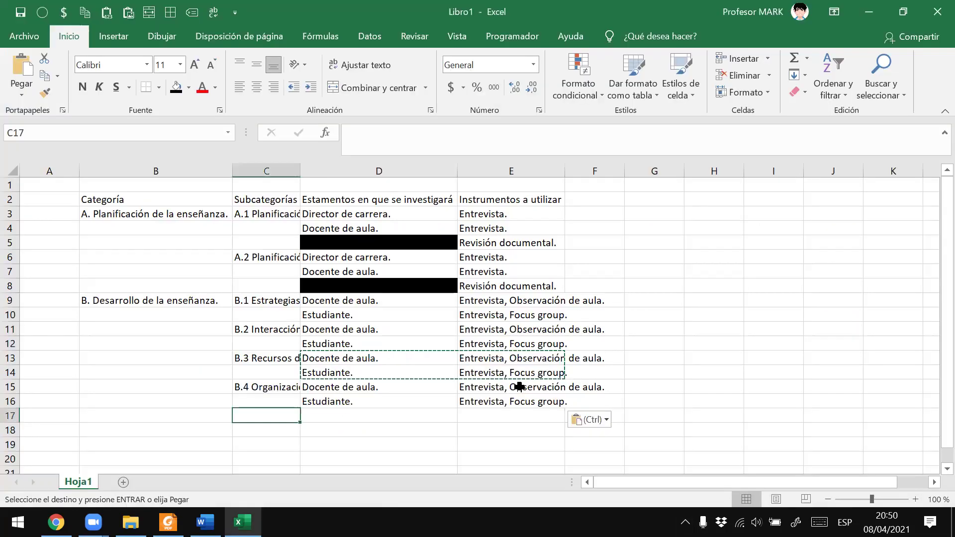
type("B.5 Clima de aula.")
key("Tab")
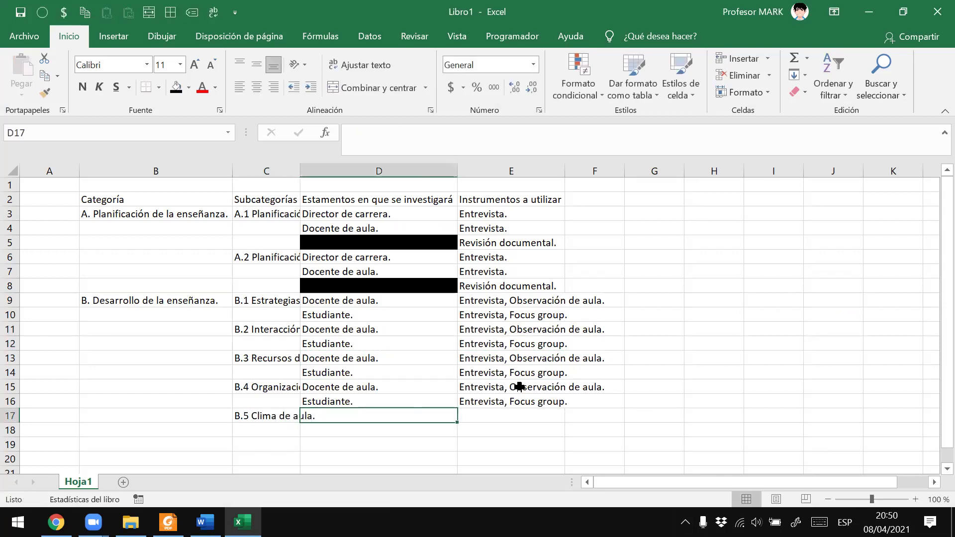
Copy the B.4 informant and instrument block into D17 beside B.5, then save
key("alt+Tab")
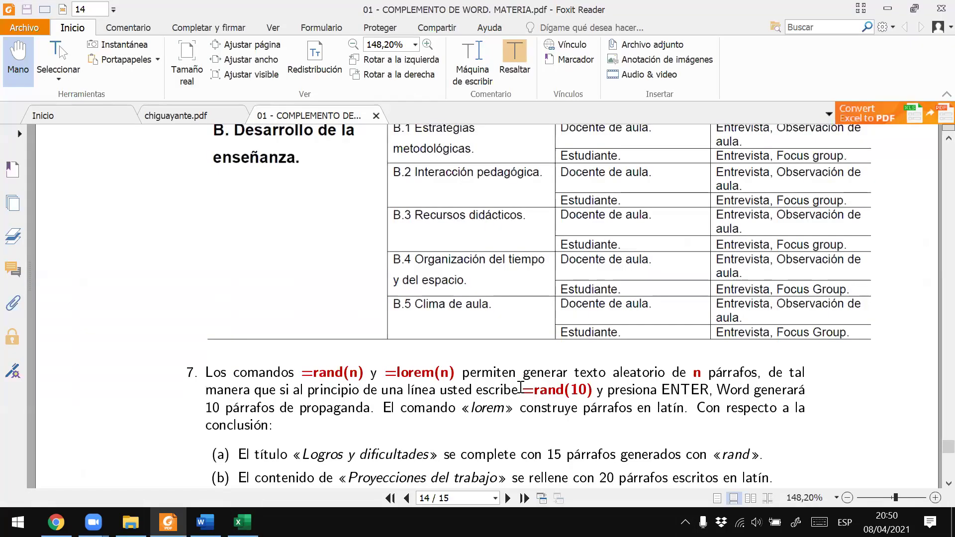
key("alt+Tab")
left_click(447, 393)
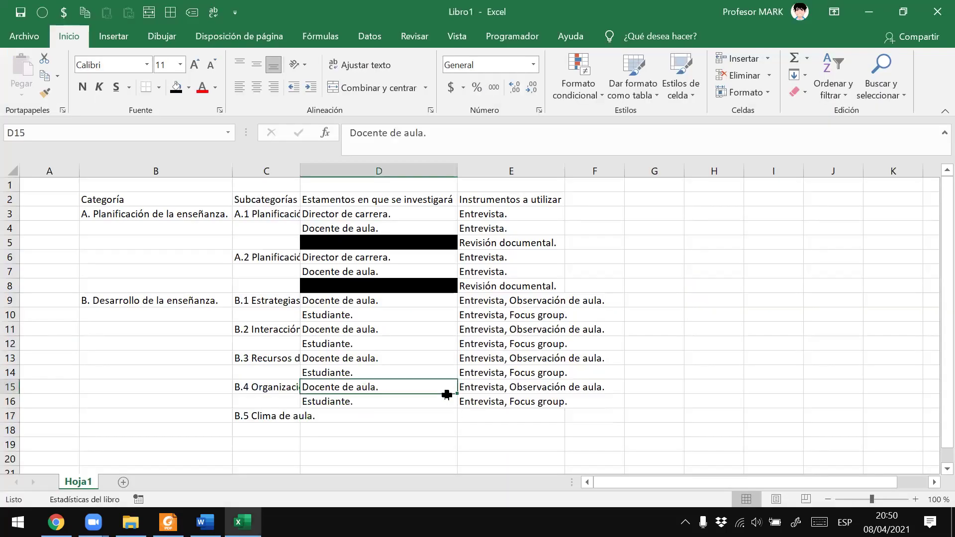
left_click_drag(447, 395, 498, 401)
key("ctrl+c")
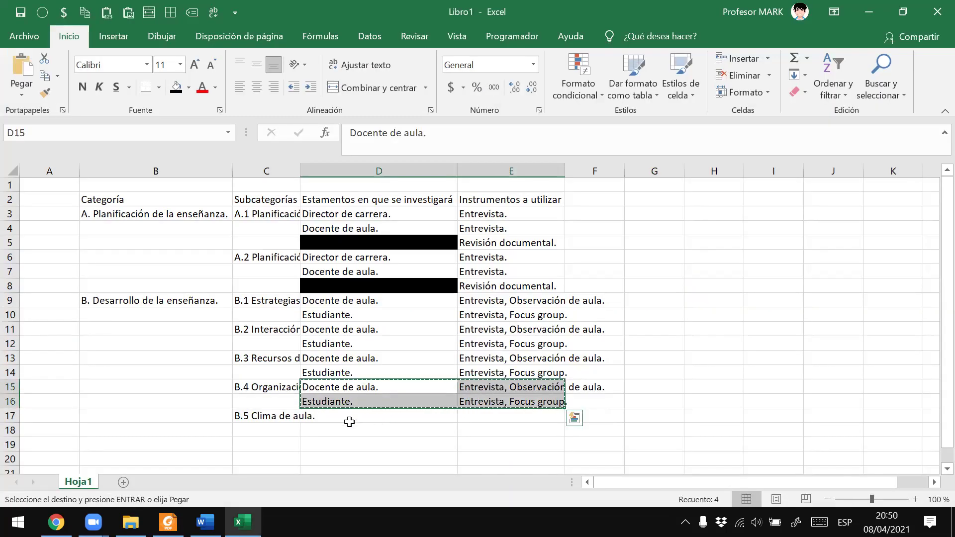
left_click(350, 422)
key("ctrl+v")
key("Escape")
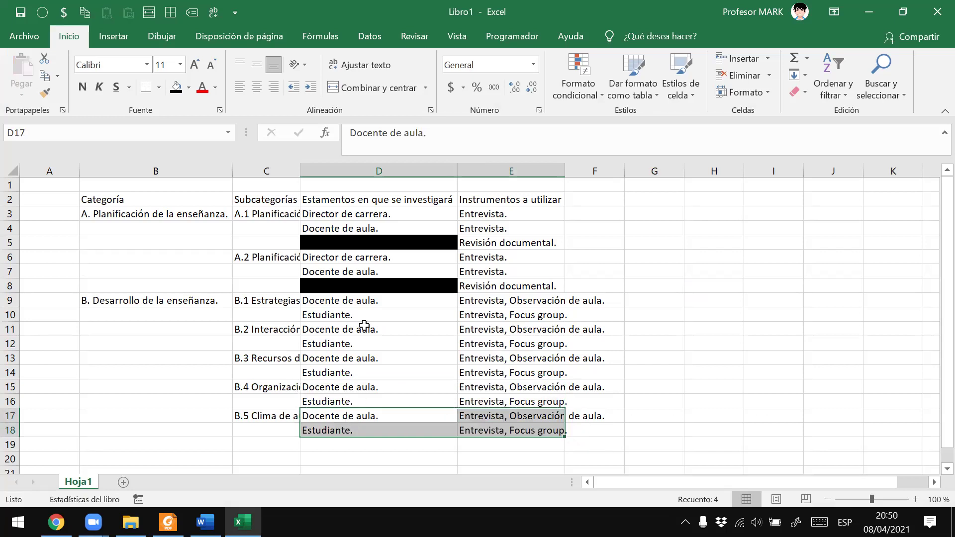
left_click(349, 387)
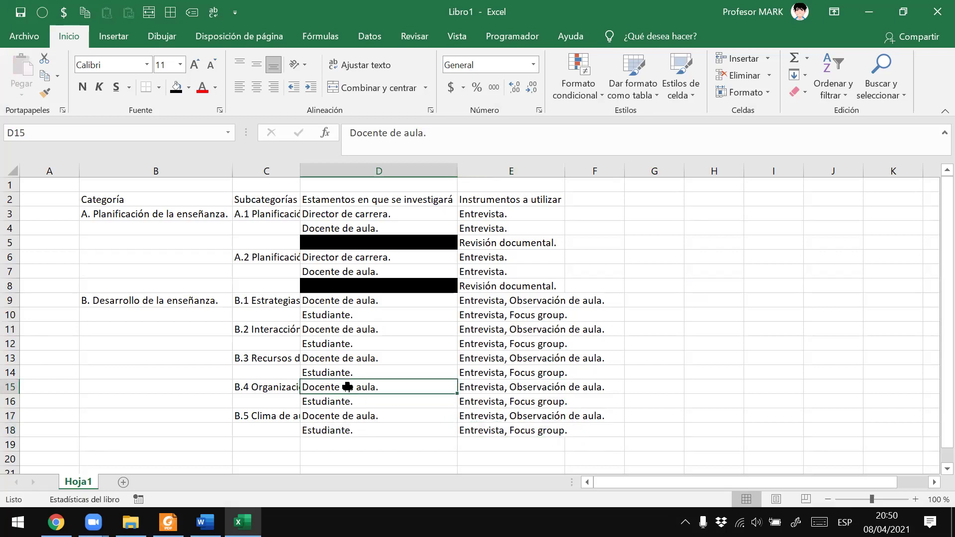
key("ctrl+s")
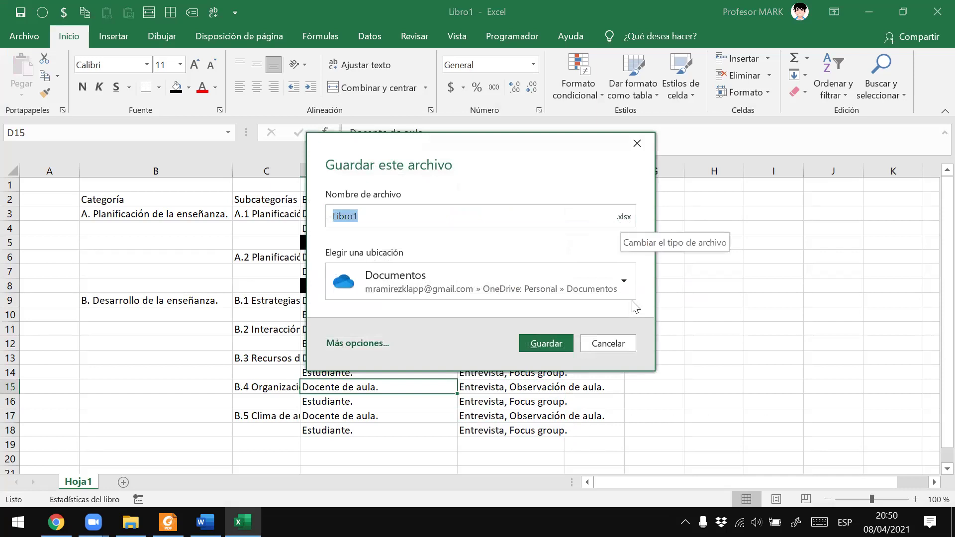
In Save As, browse to the 2021-01 > clases > eps folder
left_click(350, 344)
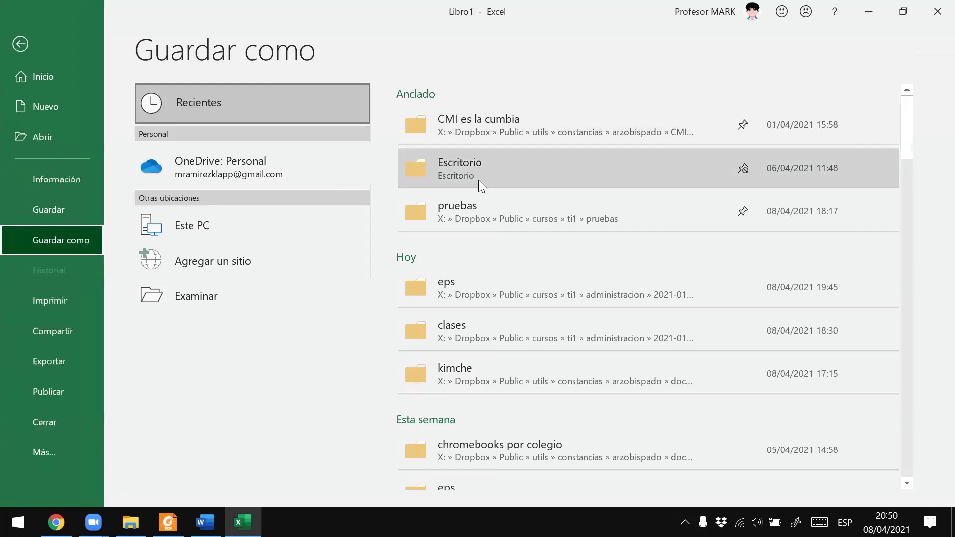
left_click(463, 208)
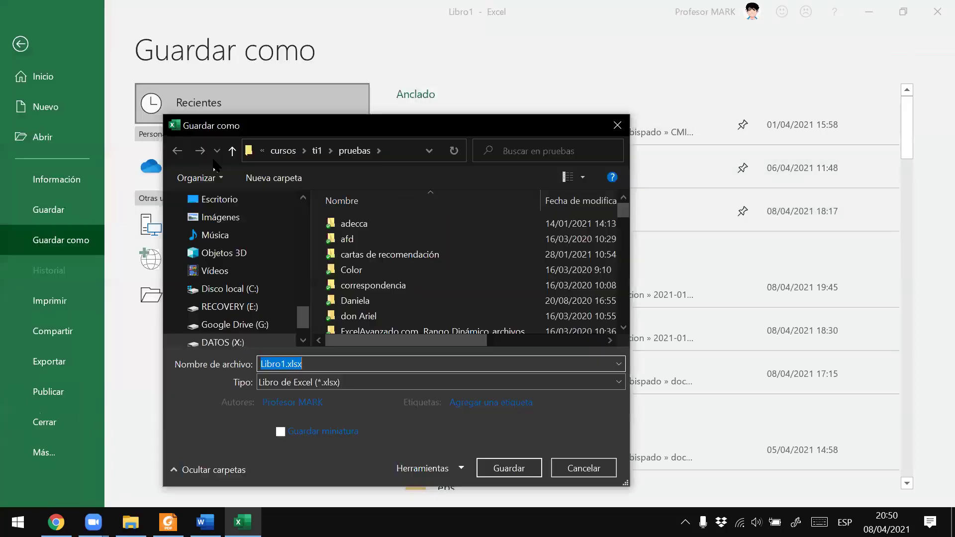
left_click_drag(302, 313, 302, 209)
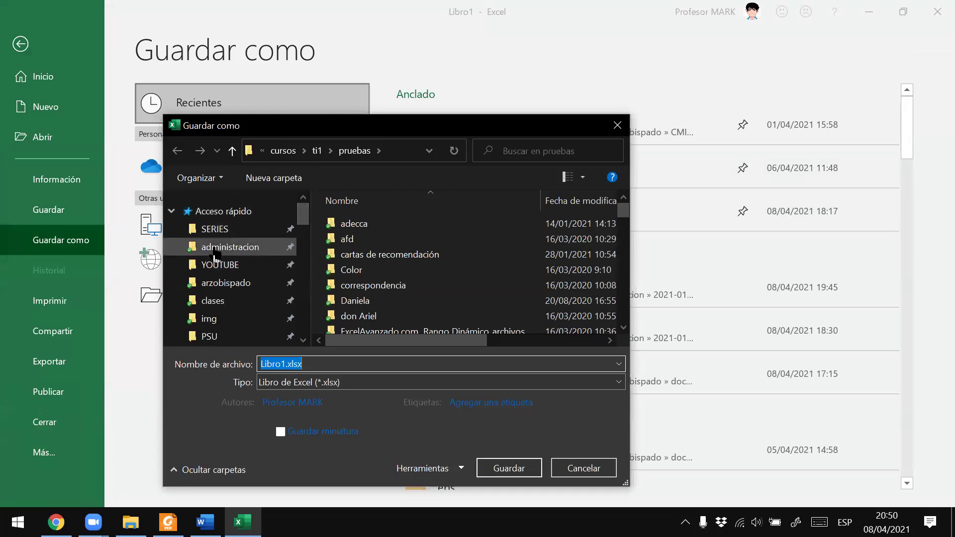
left_click(226, 247)
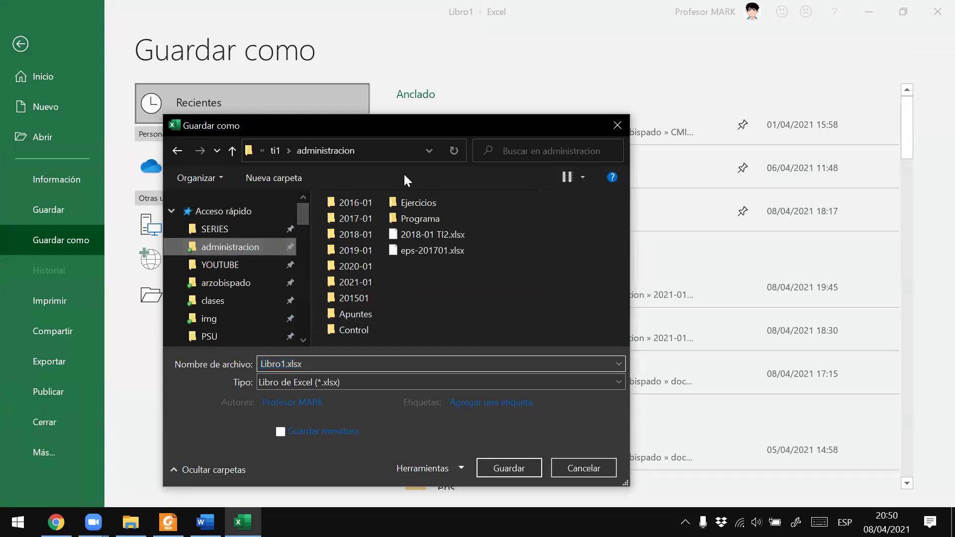
left_click(351, 284)
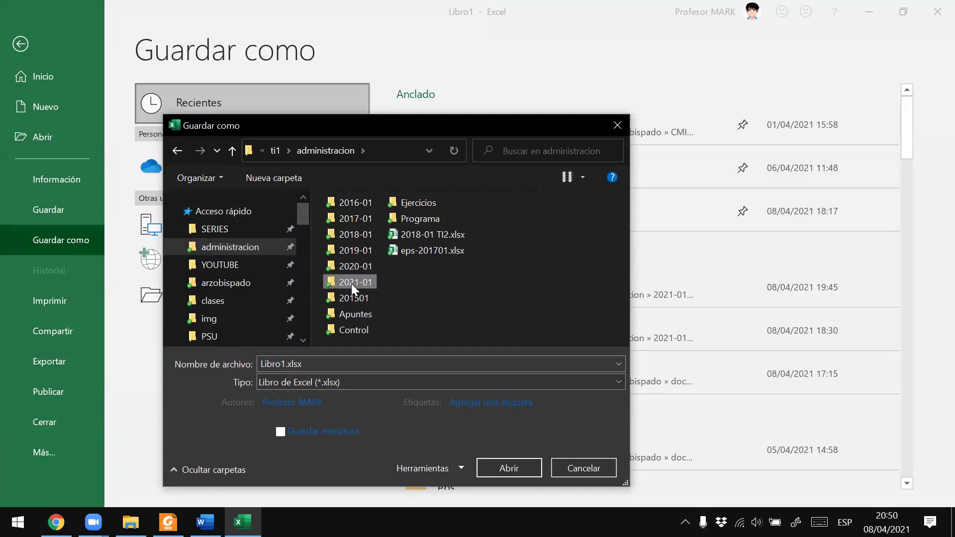
double_click(351, 284)
double_click(348, 254)
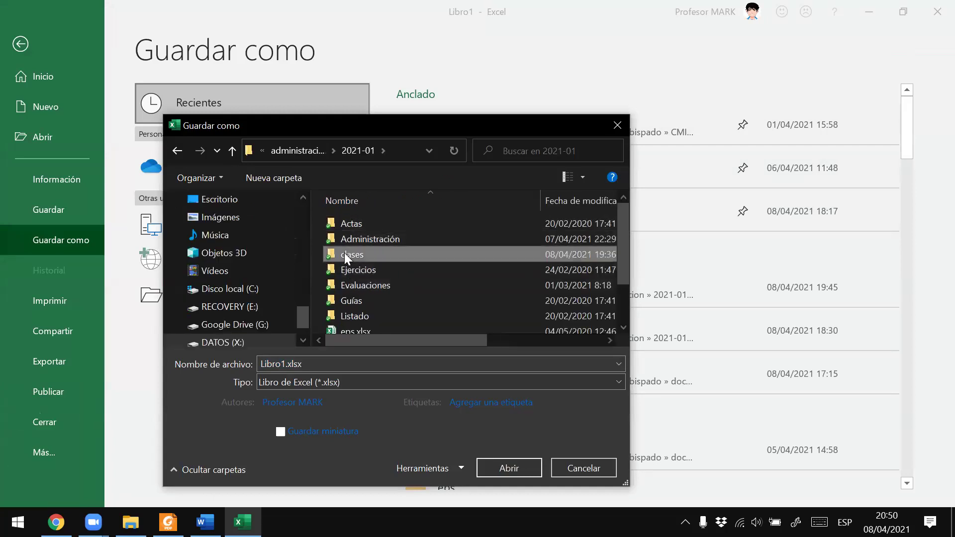
double_click(348, 222)
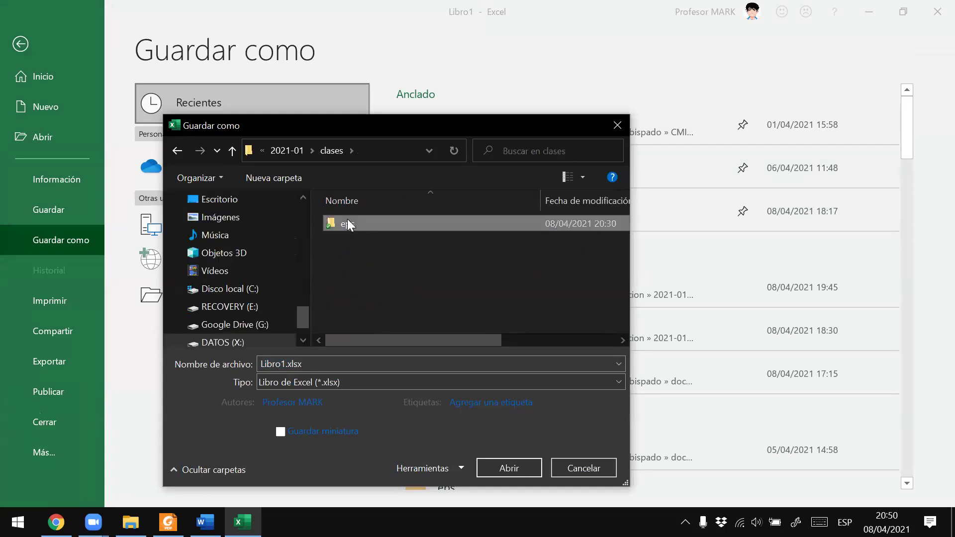
Name the file 'Tabla 6.6', checking the title in the PDF, and save it
left_click(327, 365)
type("Tabl")
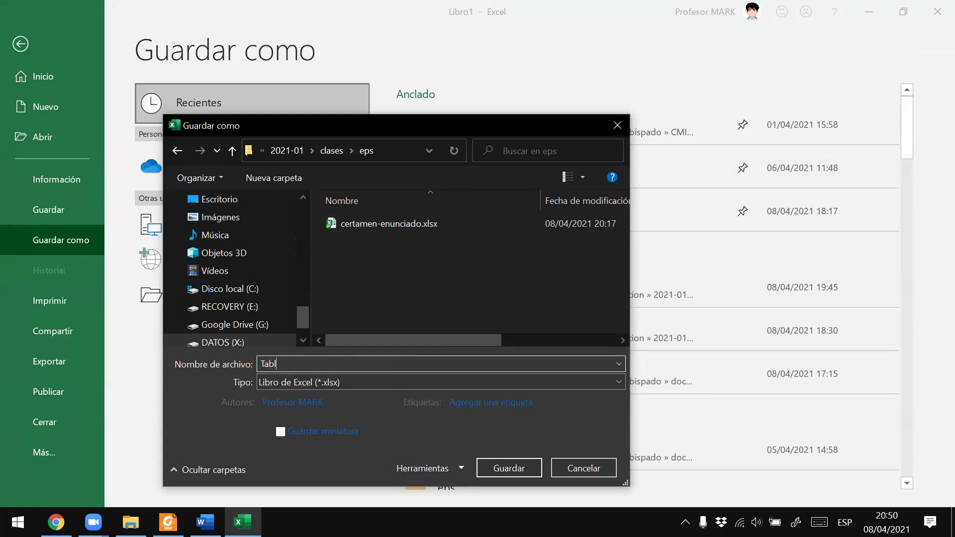
key("alt+Tab")
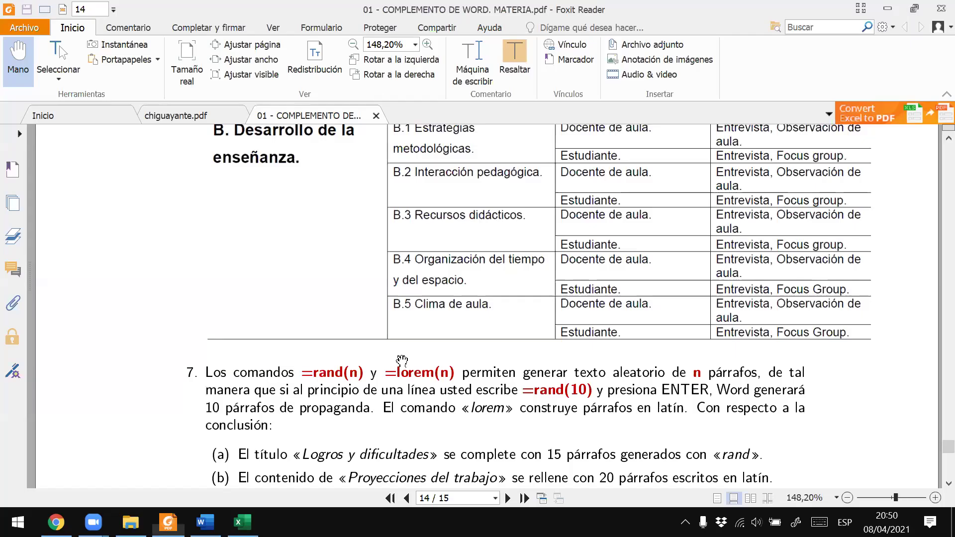
scroll(506, 330, "up", 5)
scroll(494, 335, "down", 5)
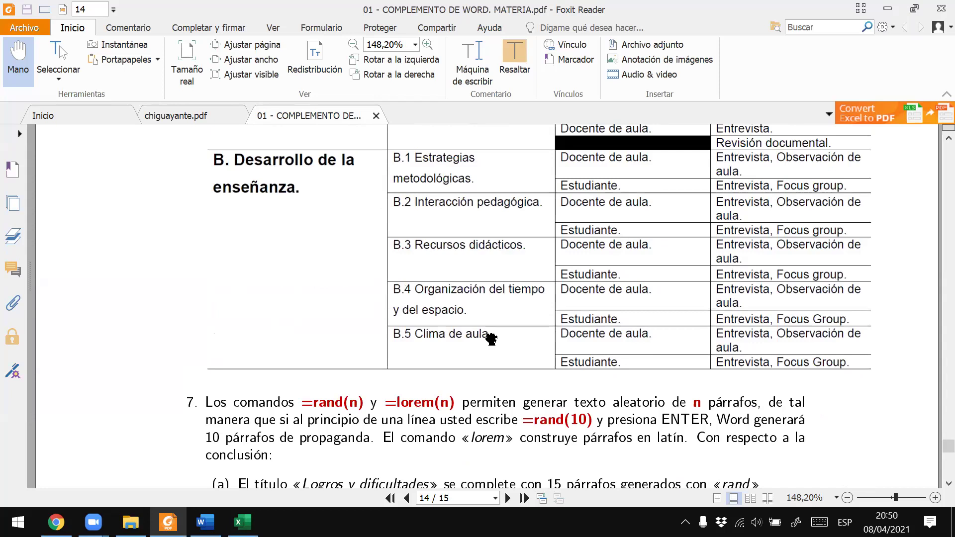
scroll(492, 339, "down", 7)
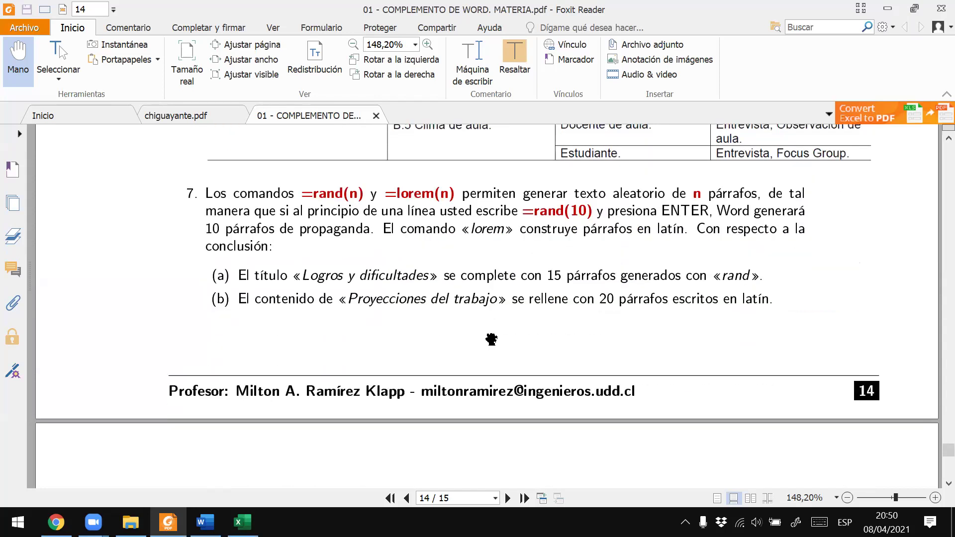
scroll(491, 339, "up", 8)
scroll(493, 338, "up", 12)
scroll(495, 335, "up", 6)
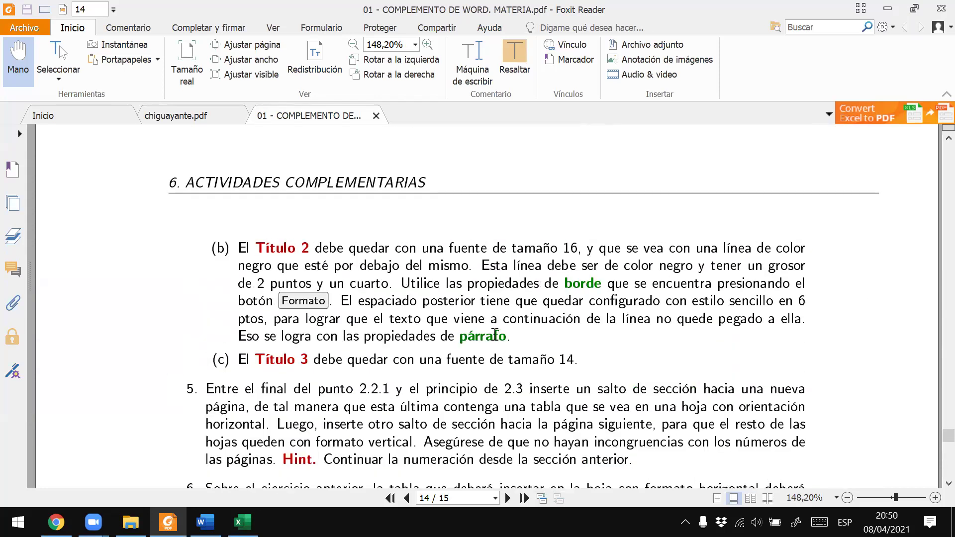
scroll(495, 335, "up", 5)
scroll(495, 337, "up", 5)
scroll(493, 340, "up", 5)
scroll(493, 343, "up", 3)
scroll(493, 343, "down", 5)
scroll(485, 336, "down", 5)
scroll(482, 333, "down", 5)
scroll(479, 331, "down", 5)
scroll(477, 328, "down", 3)
scroll(477, 326, "down", 5)
scroll(476, 324, "down", 1)
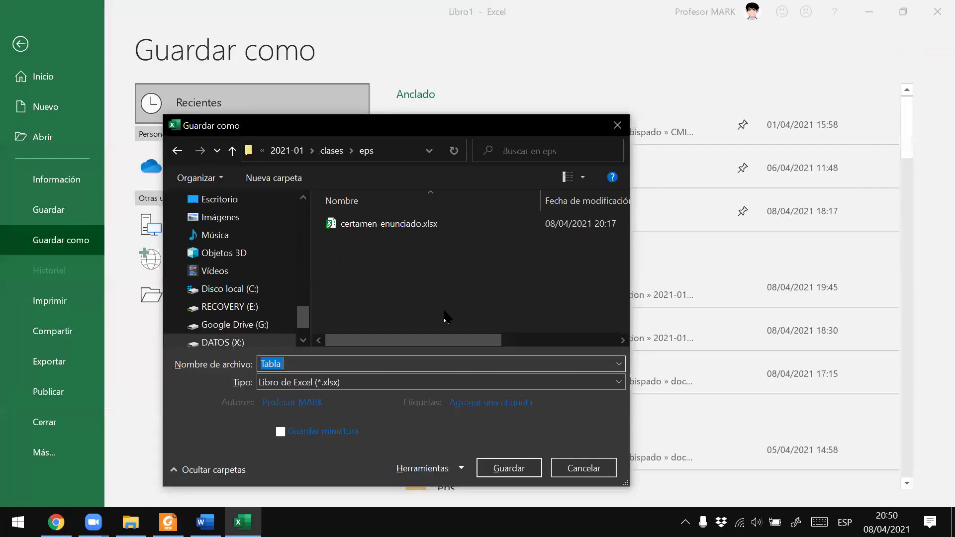
left_click(486, 366)
key("Return")
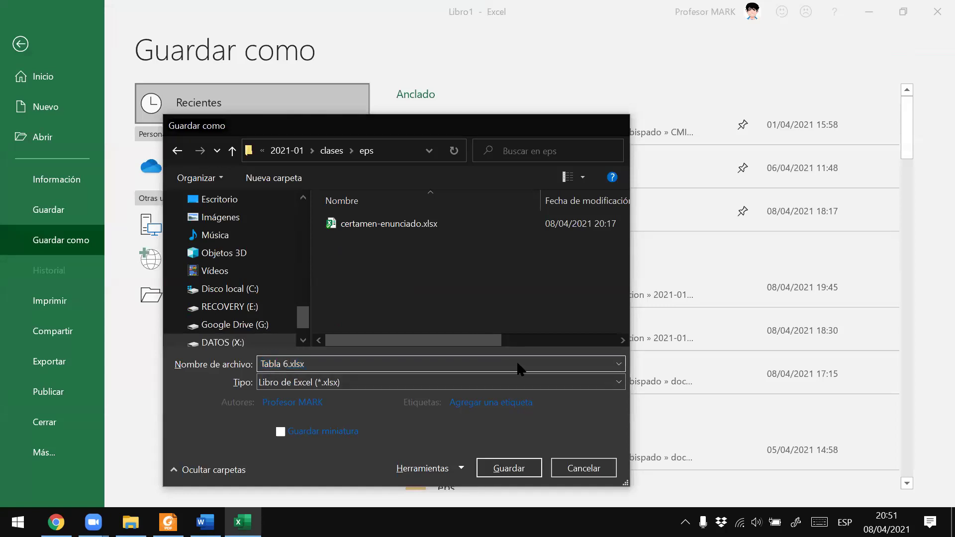
key("Down")
key("Down")
key("Down")
key("Left")
key("Left")
key("Left")
key("Up")
key("Up")
Compare the sheet with the PDF and select the whole table B2:E18 to review it
key("Up")
key("Up")
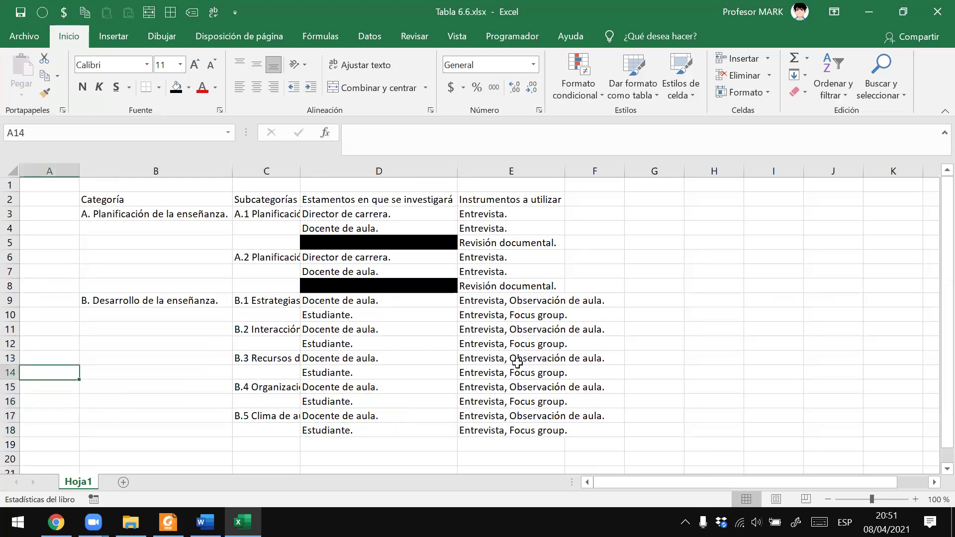
key("Right")
key("Right")
key("Right")
key("Left")
key("Up")
key("Up")
key("Up")
key("Left")
key("Up")
key("Up")
key("Up")
key("Up")
key("Up")
key("Up")
key("Up")
key("alt+Tab")
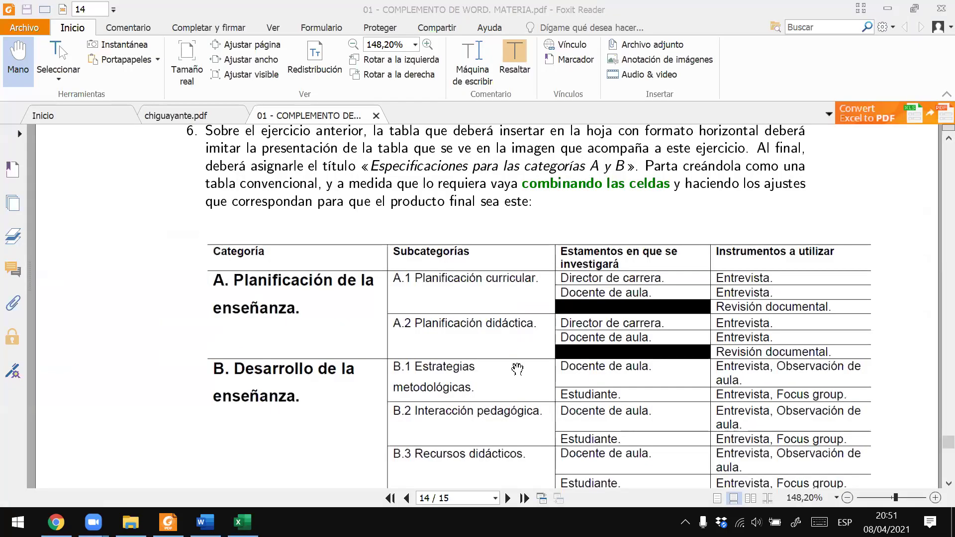
scroll(580, 367, "down", 1)
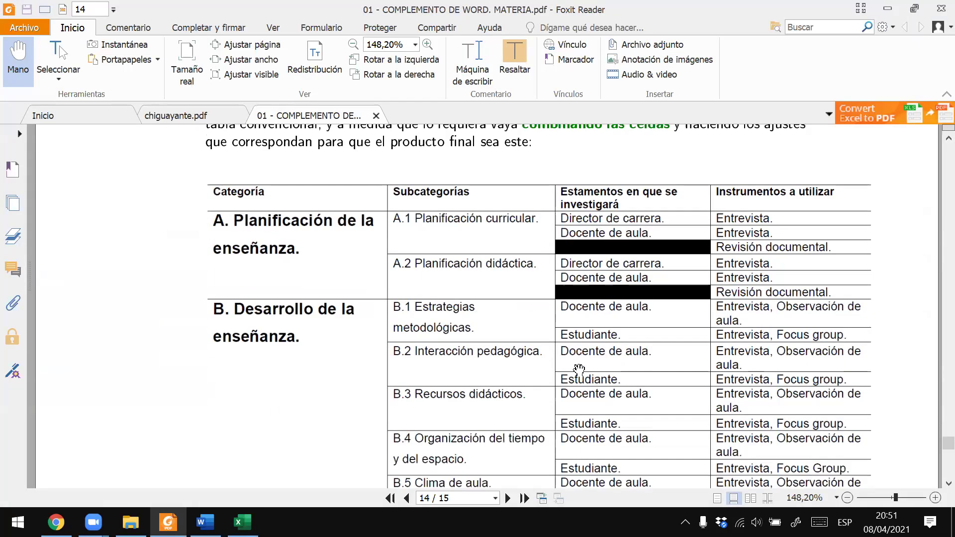
scroll(577, 366, "down", 1)
key("alt+Tab")
mouse_move(108, 199)
left_mouse_down()
mouse_move(497, 408)
mouse_move(497, 433)
left_mouse_up()
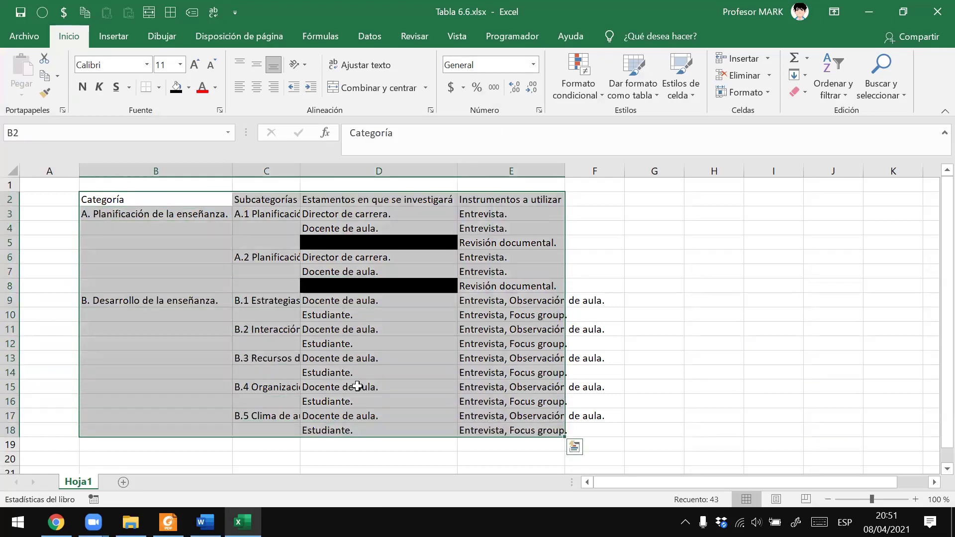
left_click(465, 363)
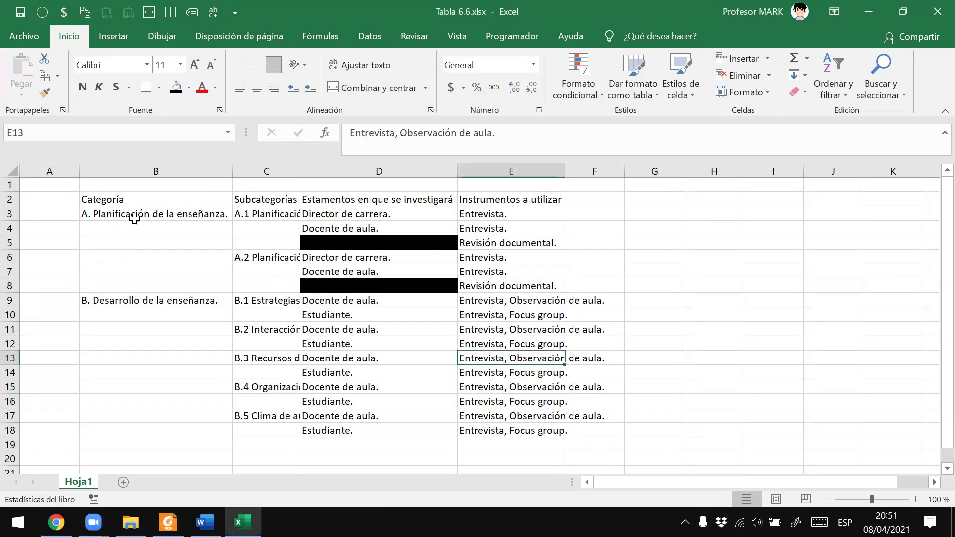
Select category A cells B3:B8 to compare the layout with the PDF, then open Vista
left_click_drag(134, 219, 161, 280)
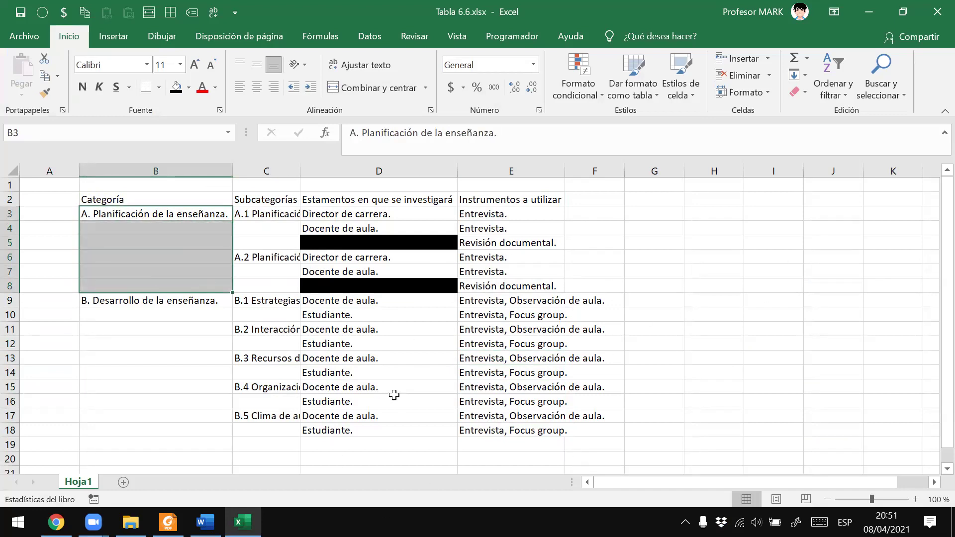
key("alt+Tab")
key("Tab")
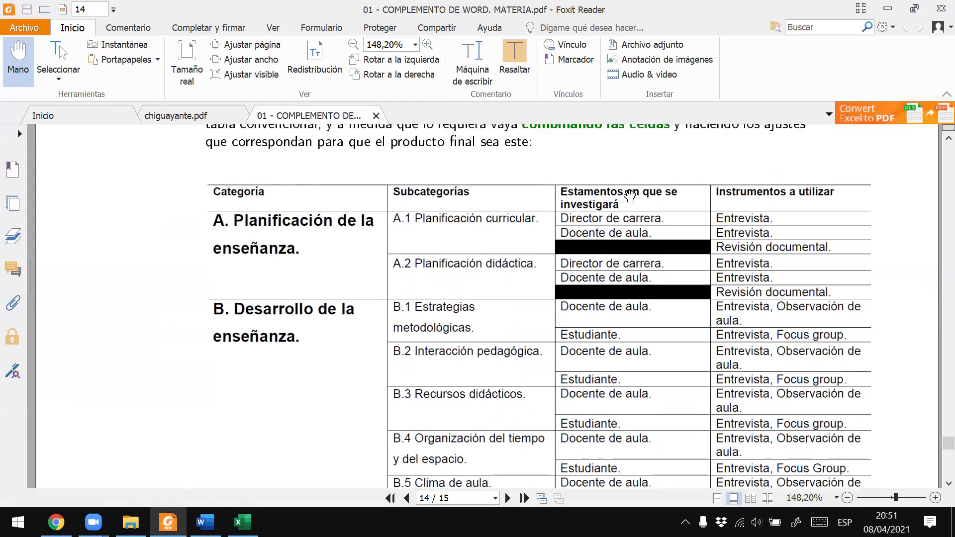
key("alt+Tab")
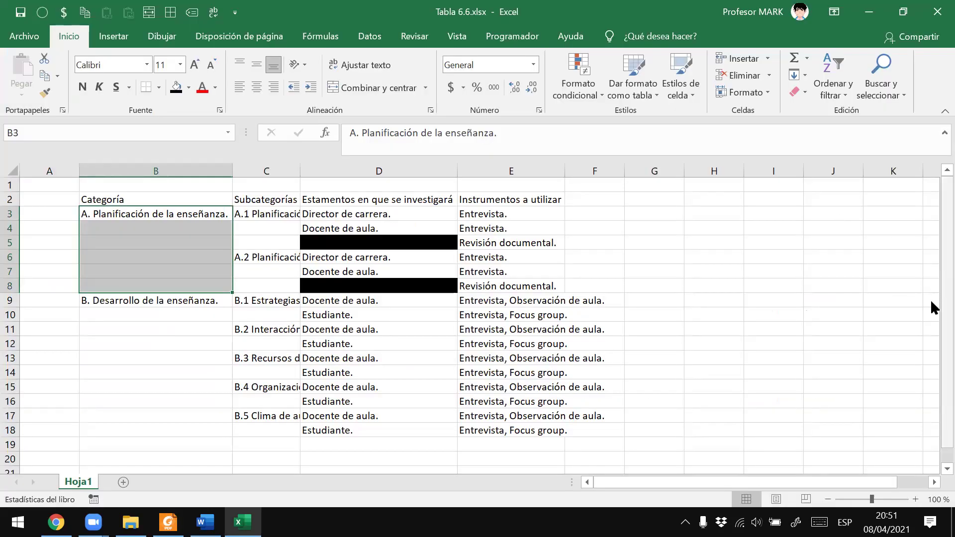
left_click(722, 244)
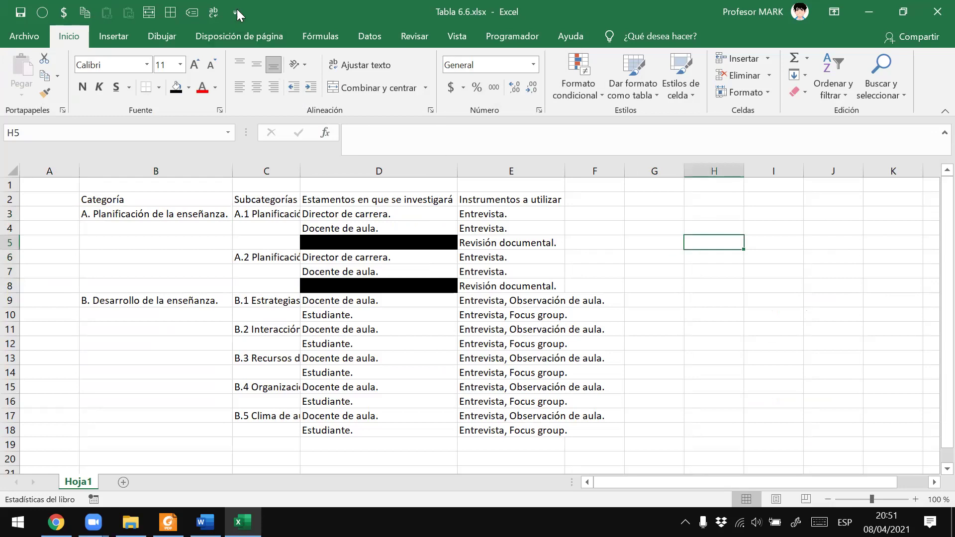
left_click(450, 40)
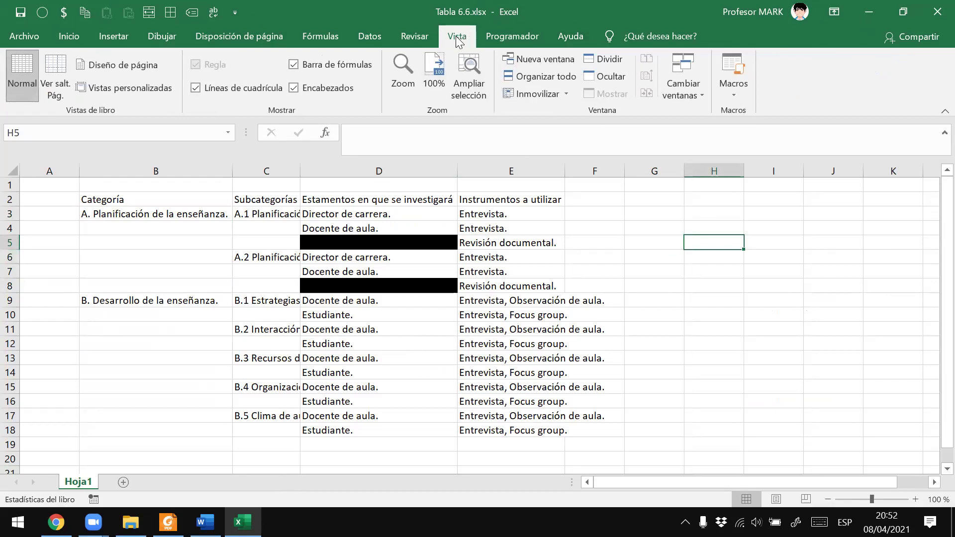
Turn off Líneas de cuadrícula, leaving Encabezados switched on
left_click(196, 88)
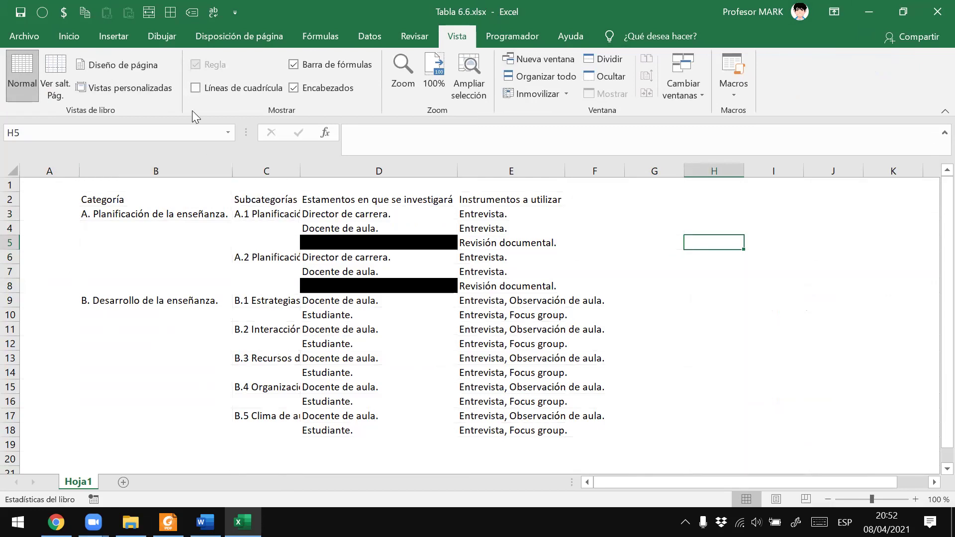
left_click(195, 89)
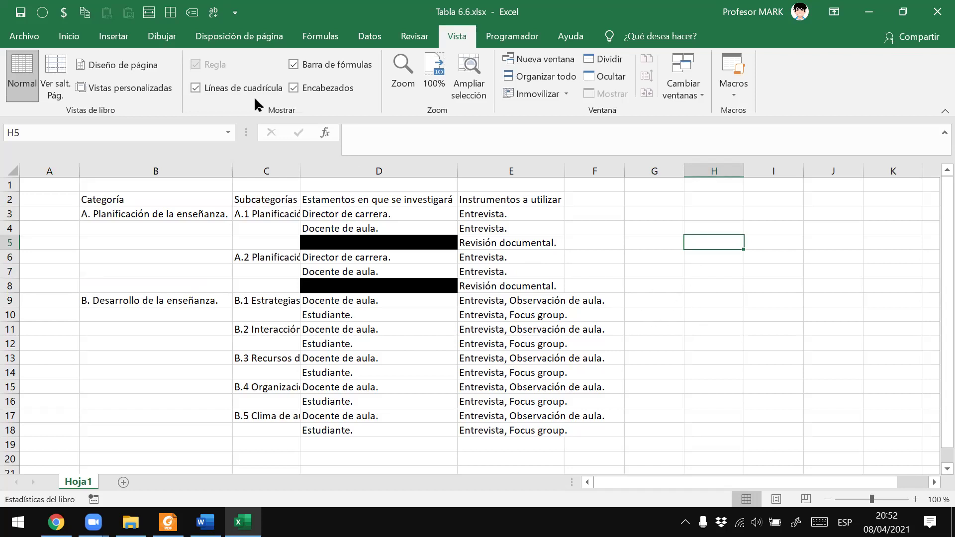
left_click(196, 88)
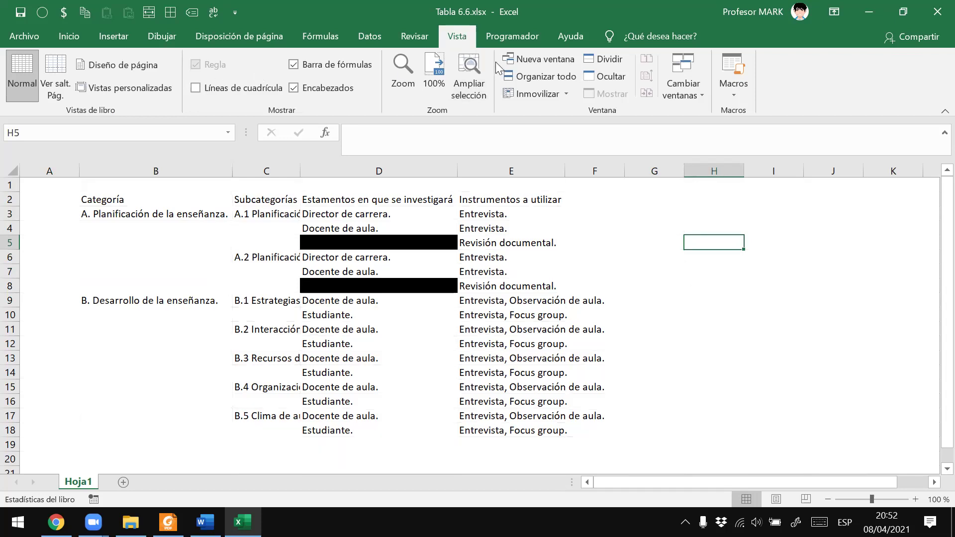
left_click(294, 86)
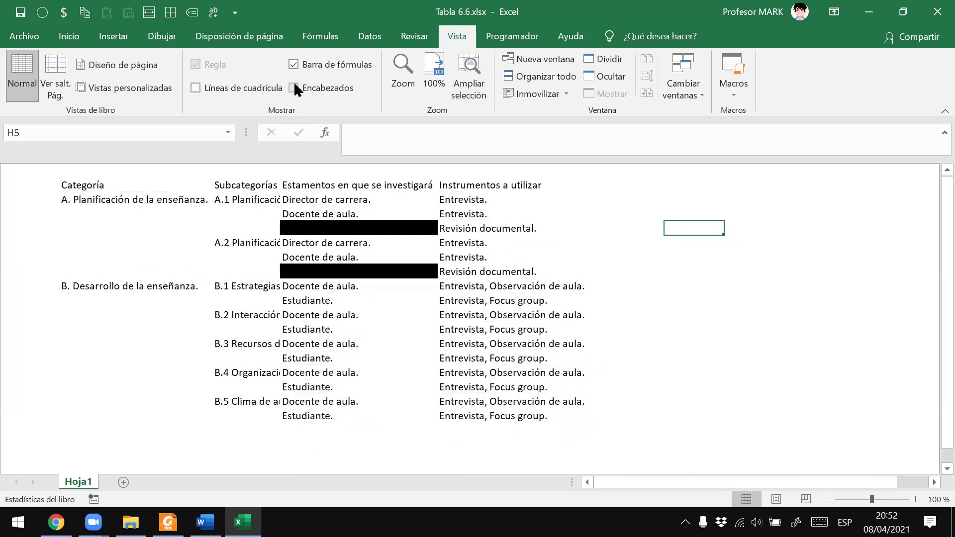
left_click(295, 85)
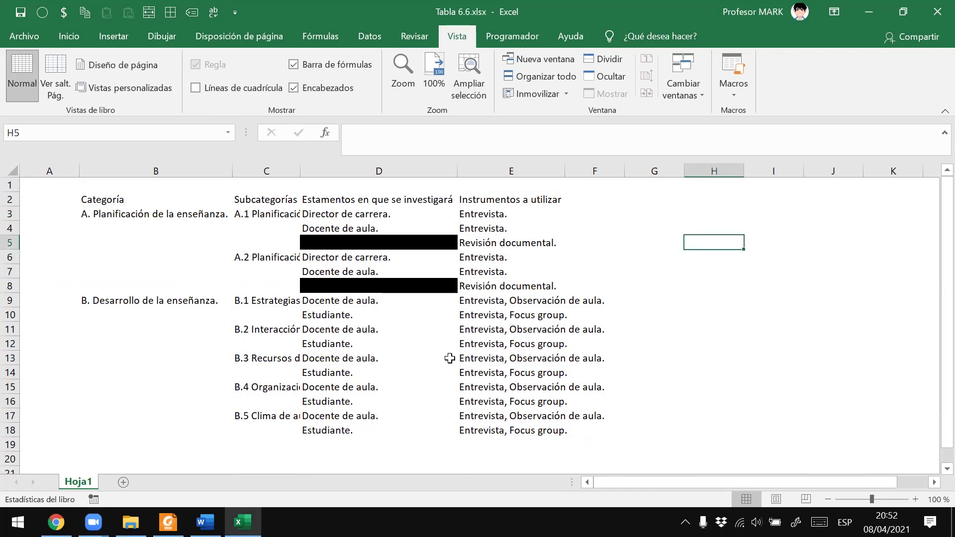
Select the Categoría cell, check the PDF reference table, and return to Excel's Inicio ribbon
left_click(99, 197)
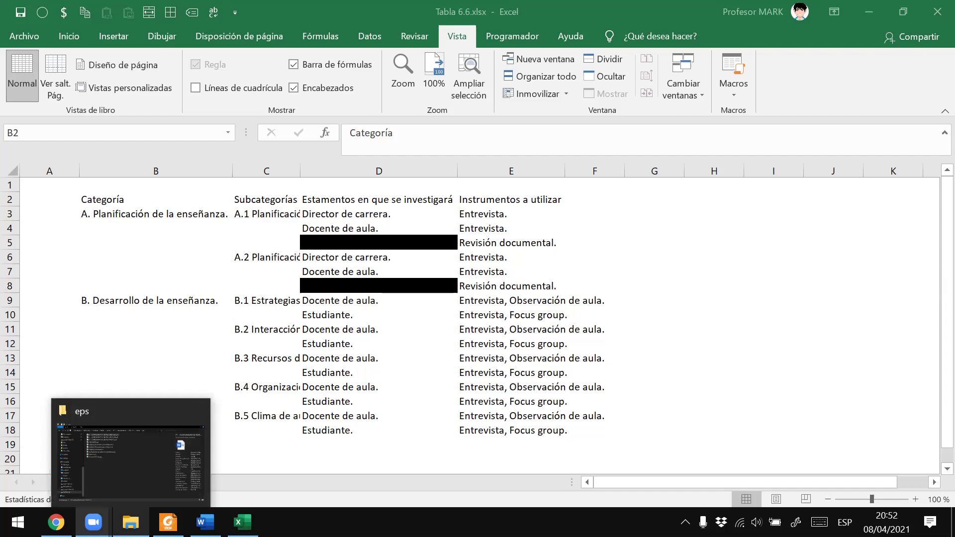
key("alt+Tab")
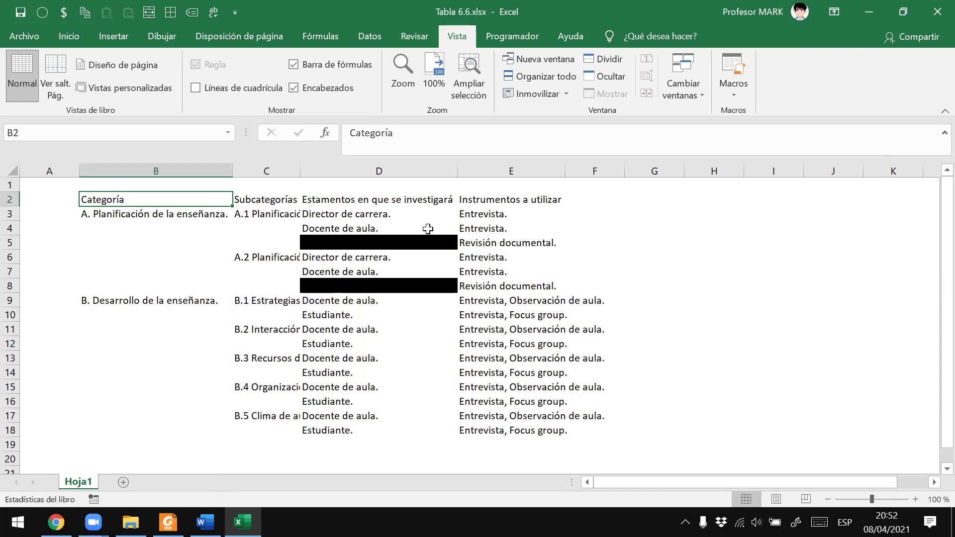
key("alt+Tab")
key("alt+Tab")
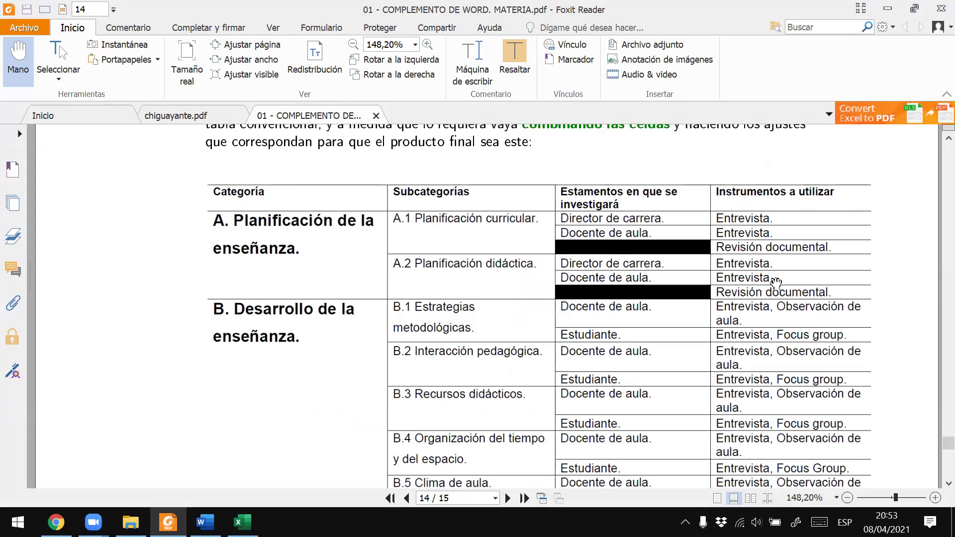
key("alt+Tab")
key("alt+Tab")
key("alt+Tab")
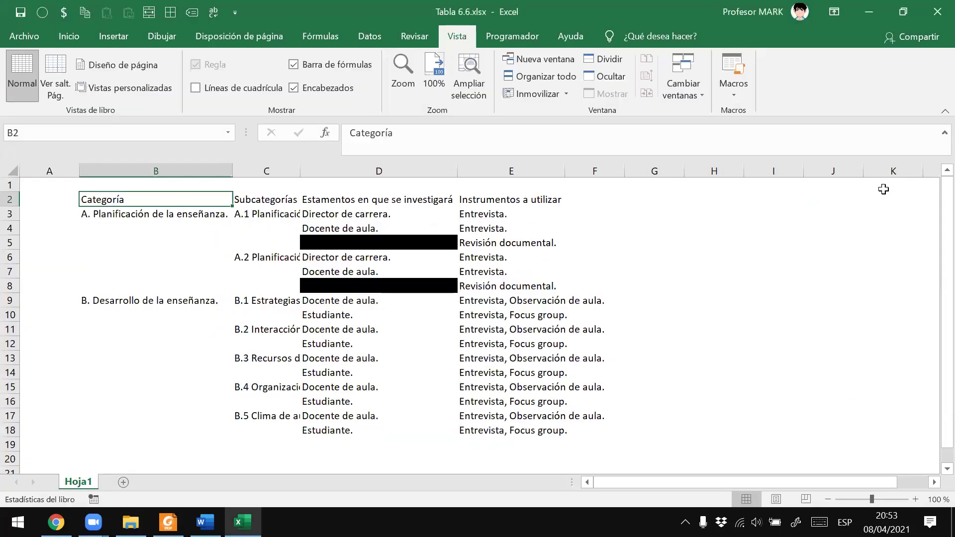
left_click(62, 33)
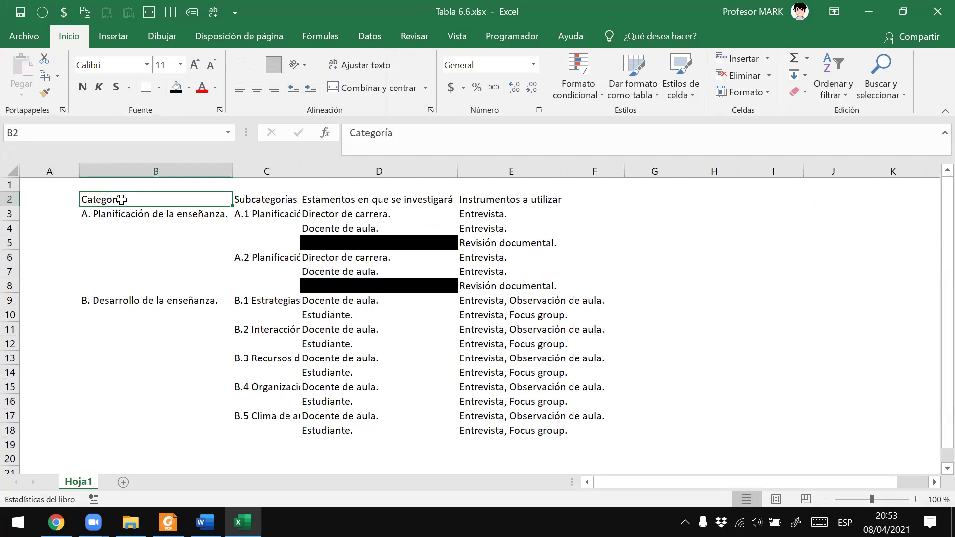
Make the header row B2:E2 bold and check it against the PDF table
left_click_drag(121, 199, 521, 198)
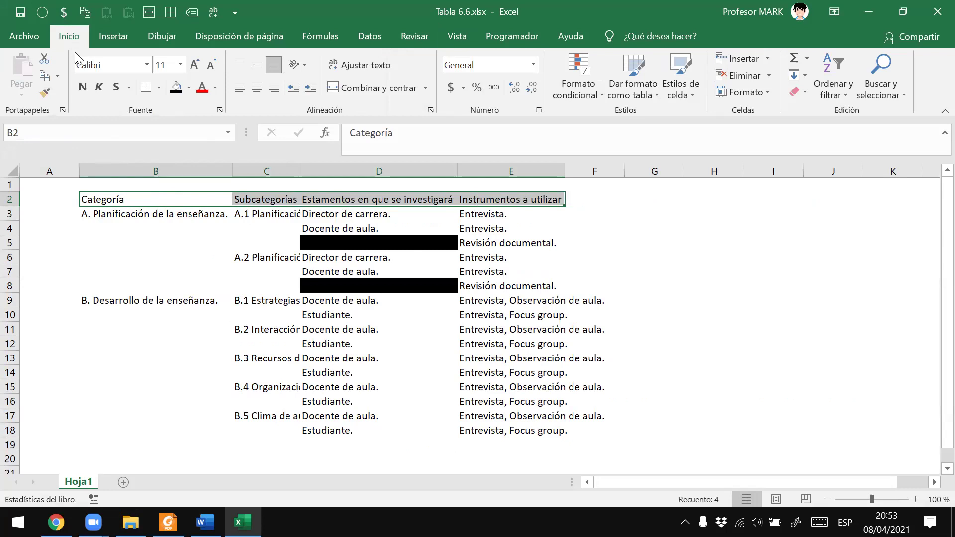
left_click(82, 87)
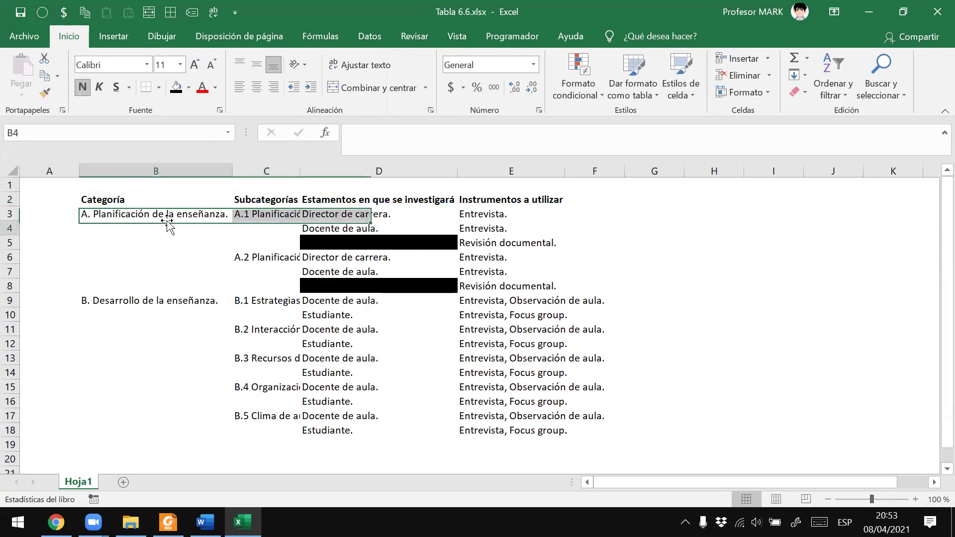
left_click(166, 227)
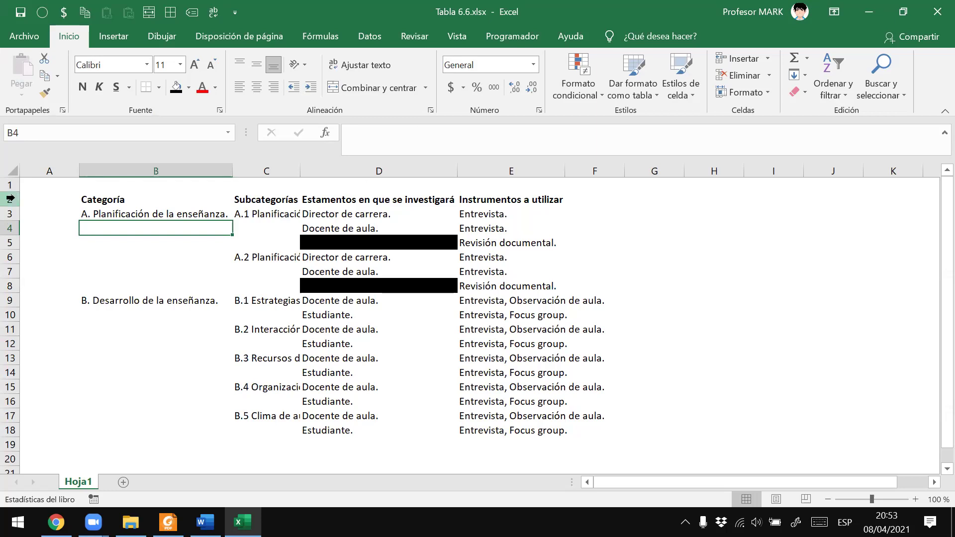
key("alt+Tab")
scroll(265, 236, "down", 2)
key("alt+Tab")
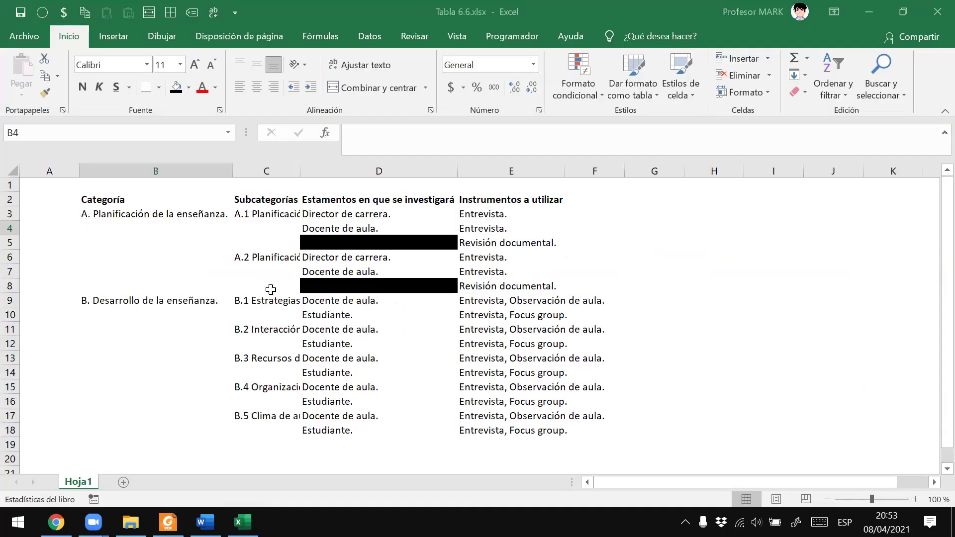
Bold the category labels A and B in cells B3 and B9, then recheck the PDF
left_click(102, 214)
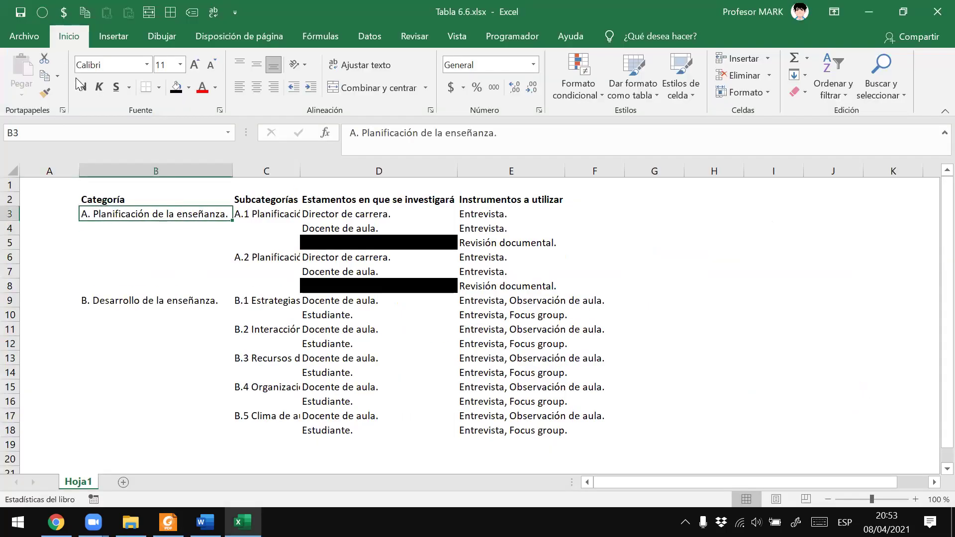
left_click(82, 87)
left_click(117, 299)
left_click(83, 87)
left_click(147, 257)
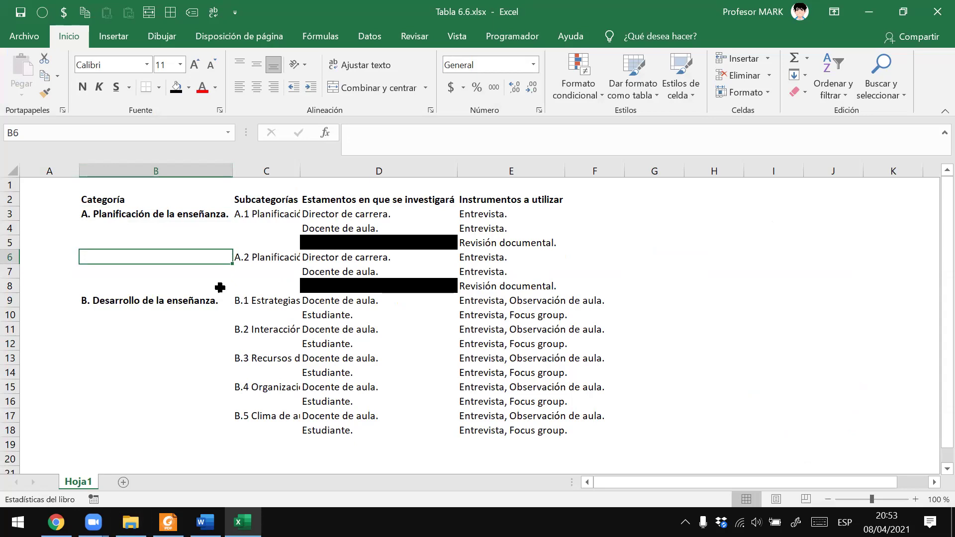
key("alt+Tab")
scroll(310, 177, "up", 1)
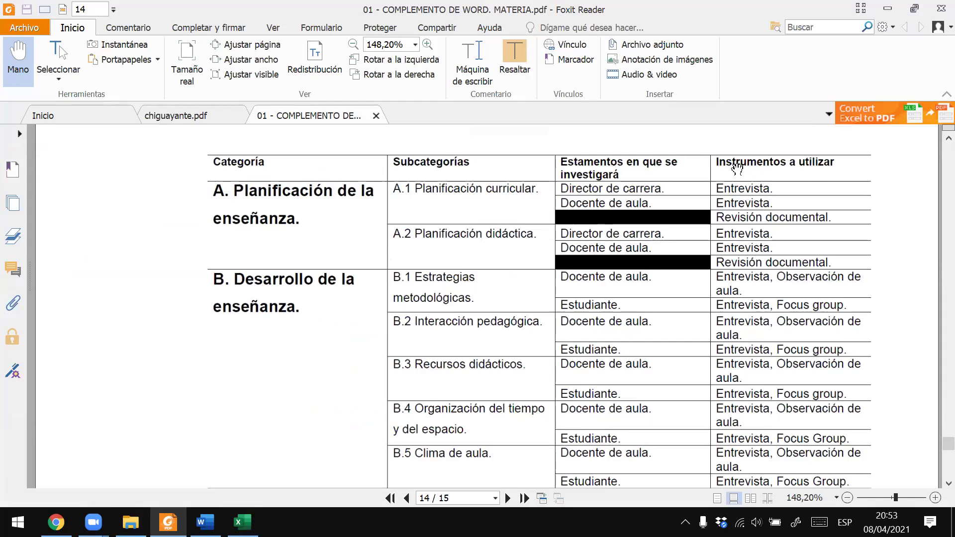
key("alt+Tab")
key("alt+Tab")
key("alt+Tab")
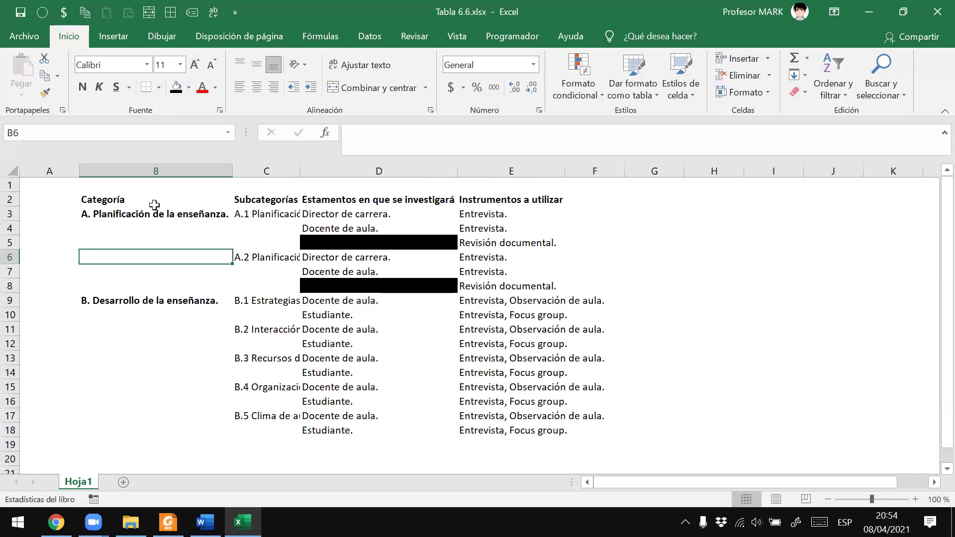
Apply Borde superior e inferior to the header row from Categoría to Instrumentos a utilizar
left_click_drag(97, 200, 266, 198)
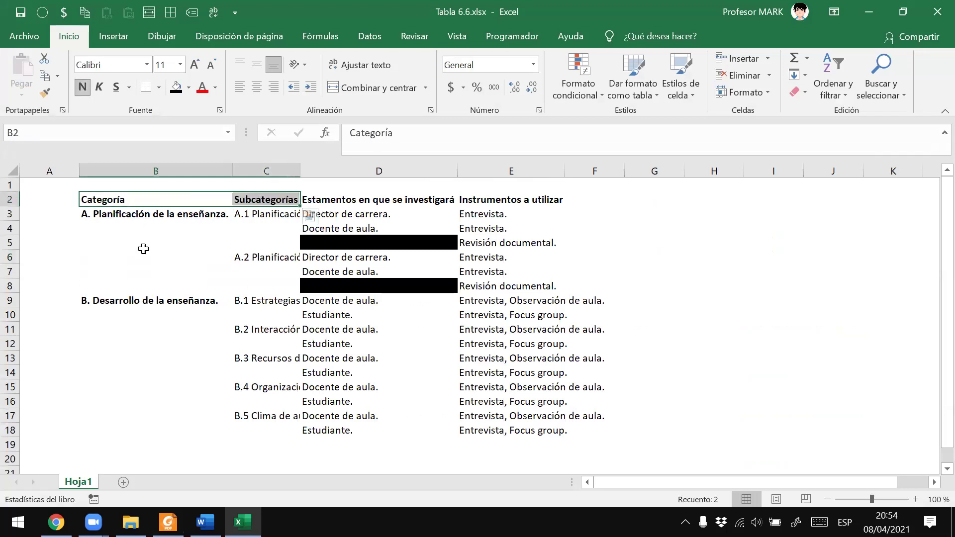
key("ctrl+z")
left_click(97, 198)
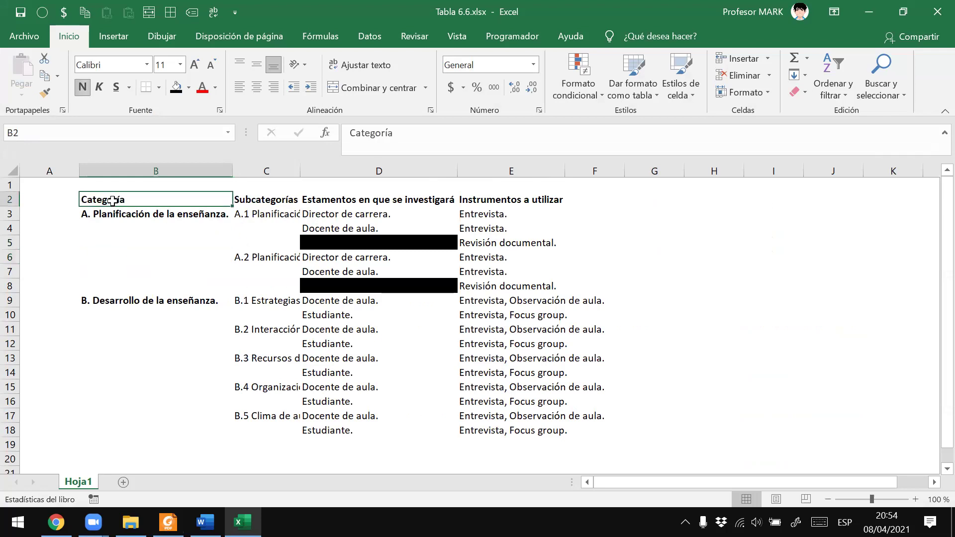
left_click_drag(108, 201, 559, 200)
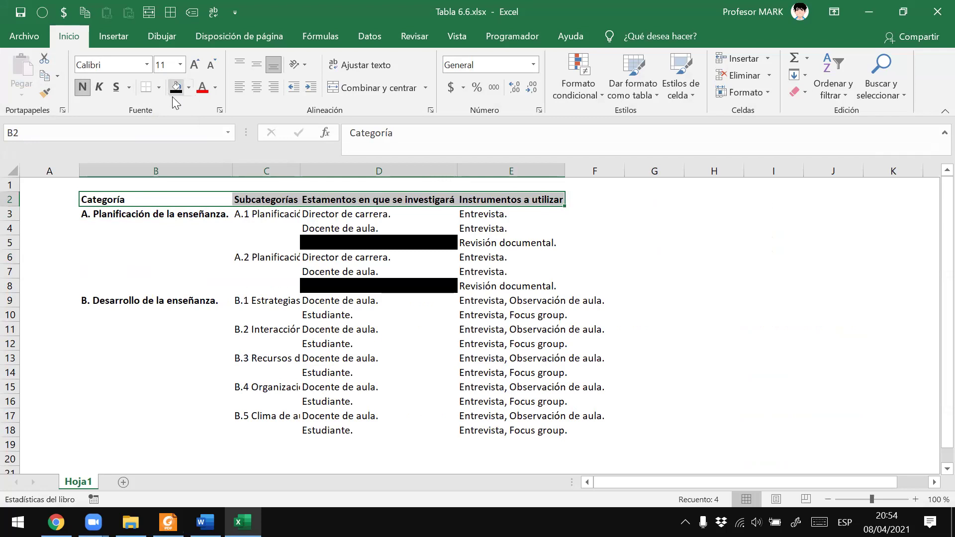
left_click(160, 87)
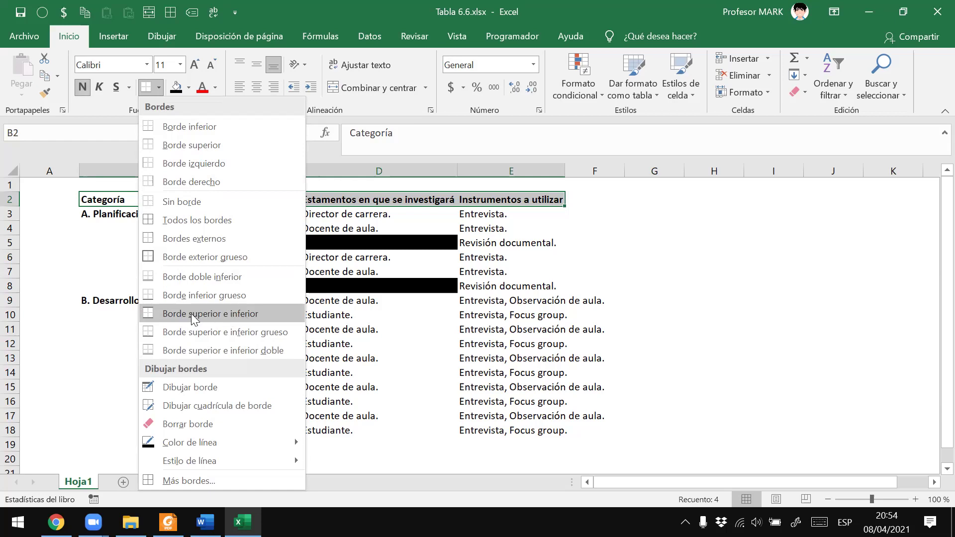
left_click(191, 314)
left_click(164, 257)
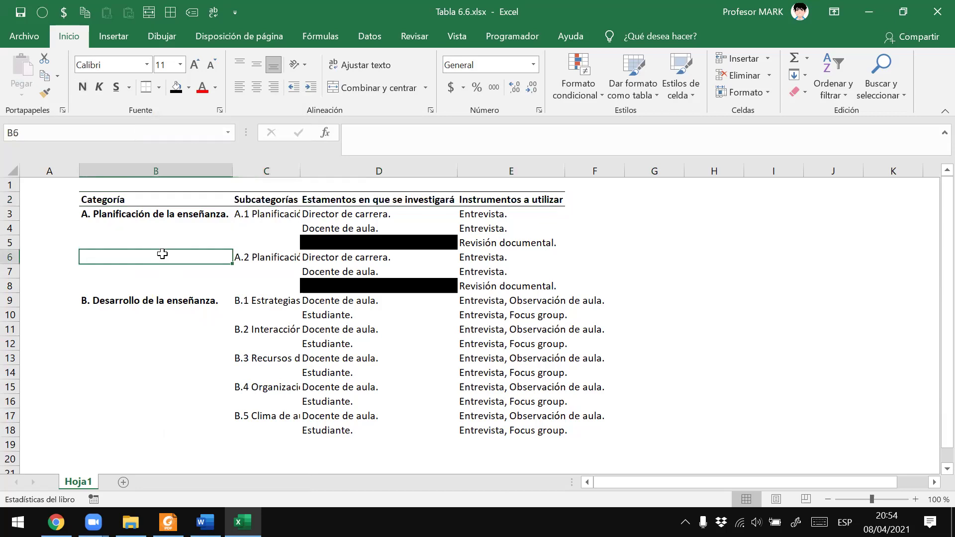
left_click(701, 297)
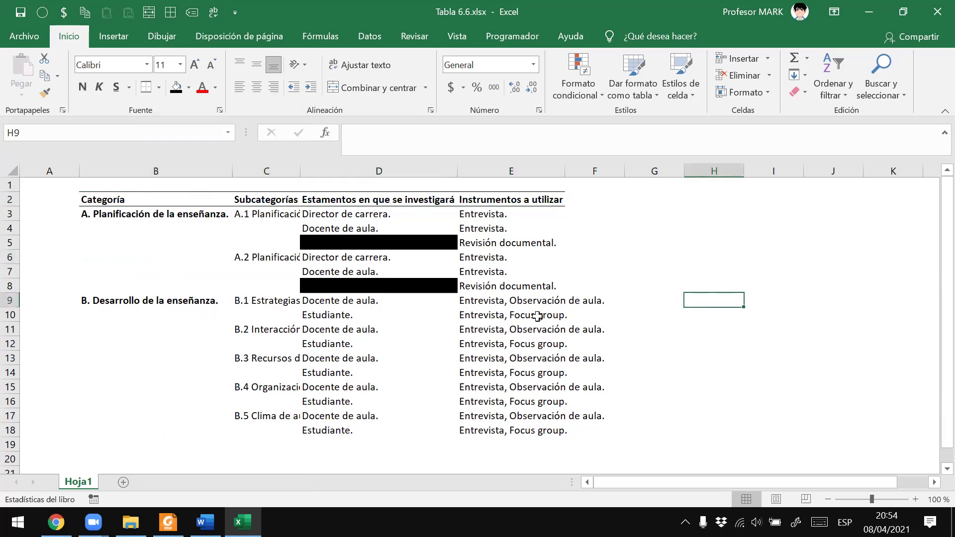
key("alt+Tab")
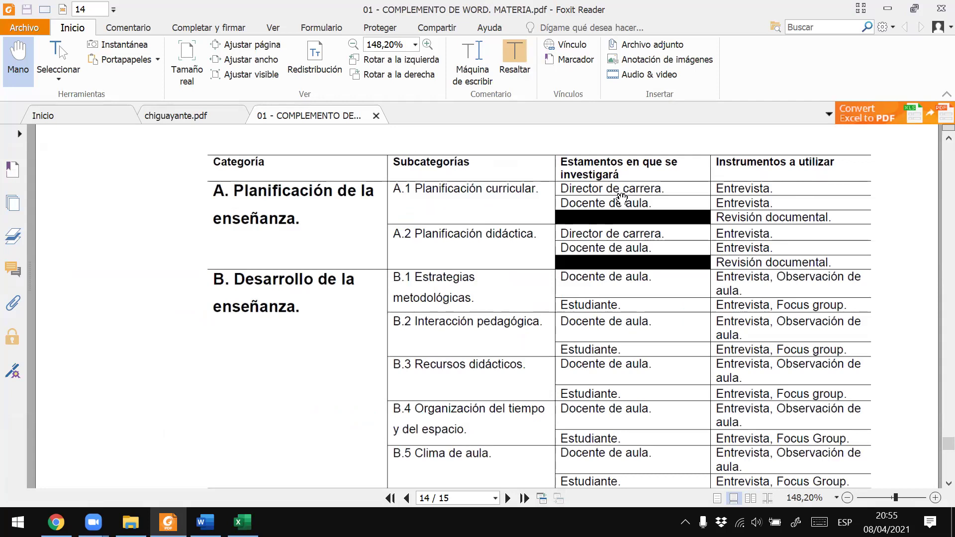
scroll(726, 324, "down", 2)
key("alt+Tab")
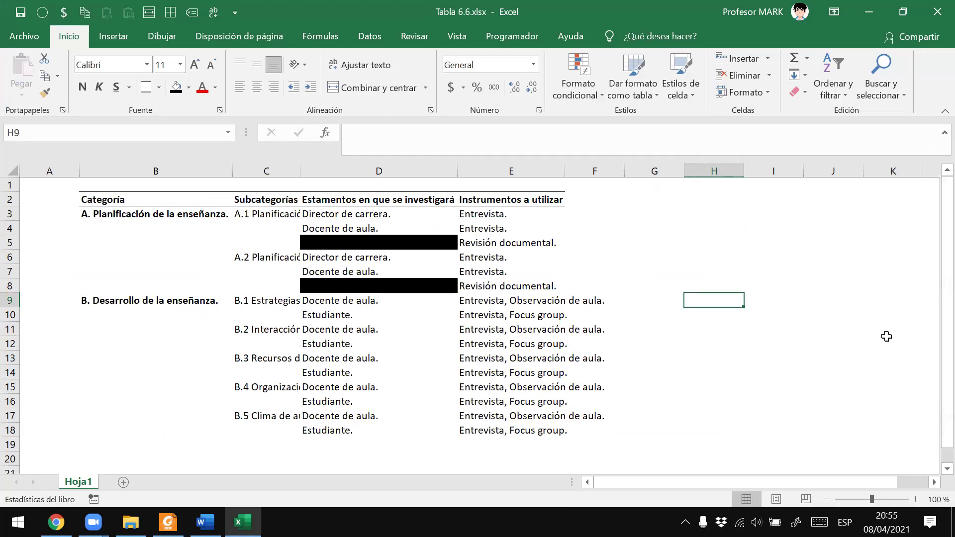
left_click(267, 213)
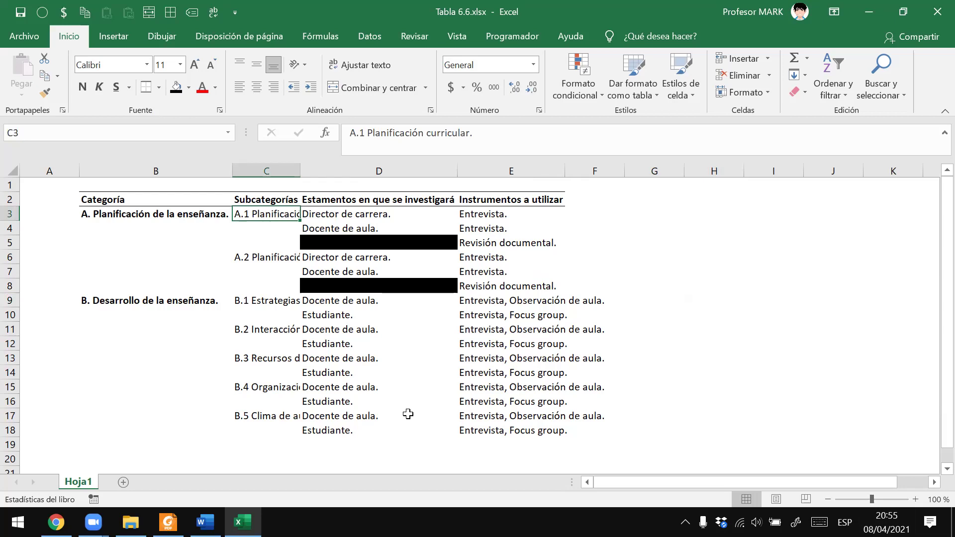
key("alt+Tab")
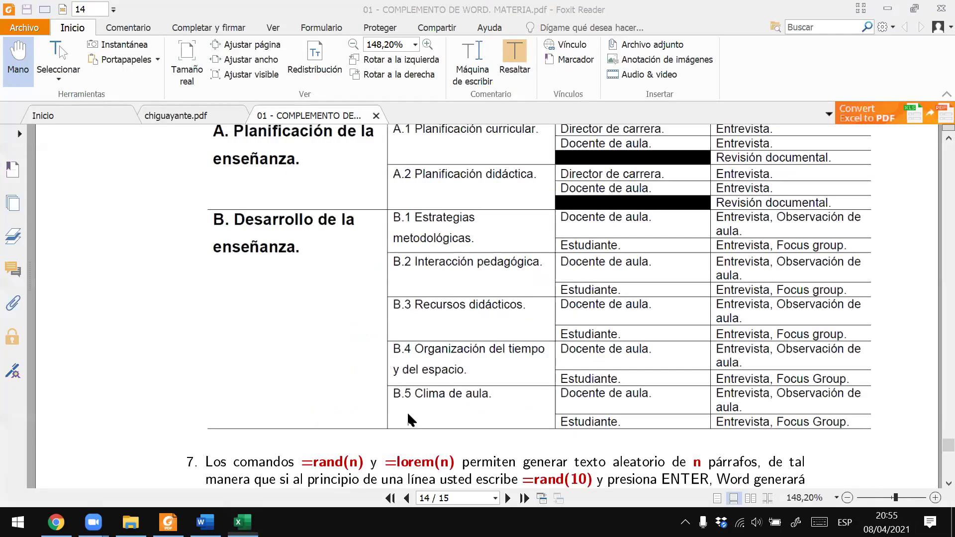
key("alt+Tab")
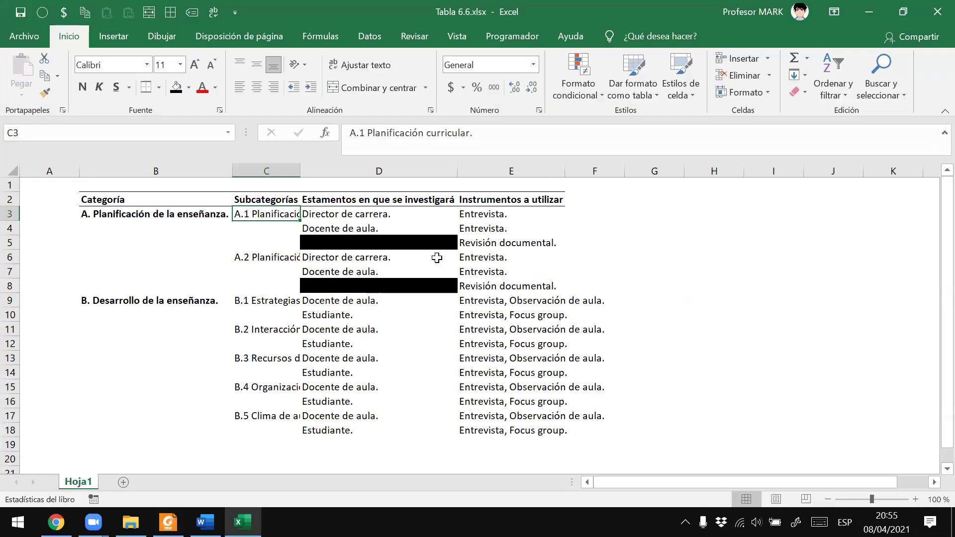
key("alt+Tab")
scroll(442, 249, "up", 3)
scroll(501, 250, "up", 1)
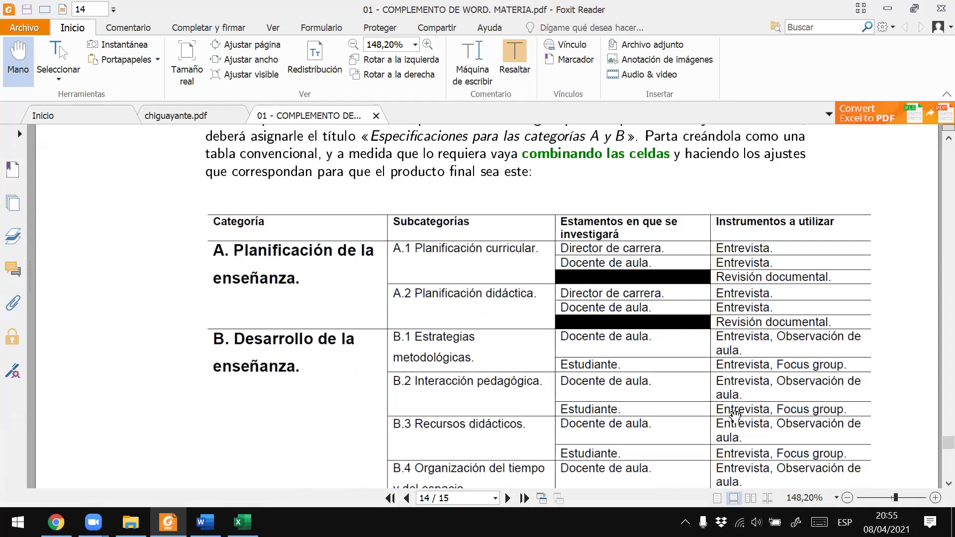
key("alt+Tab")
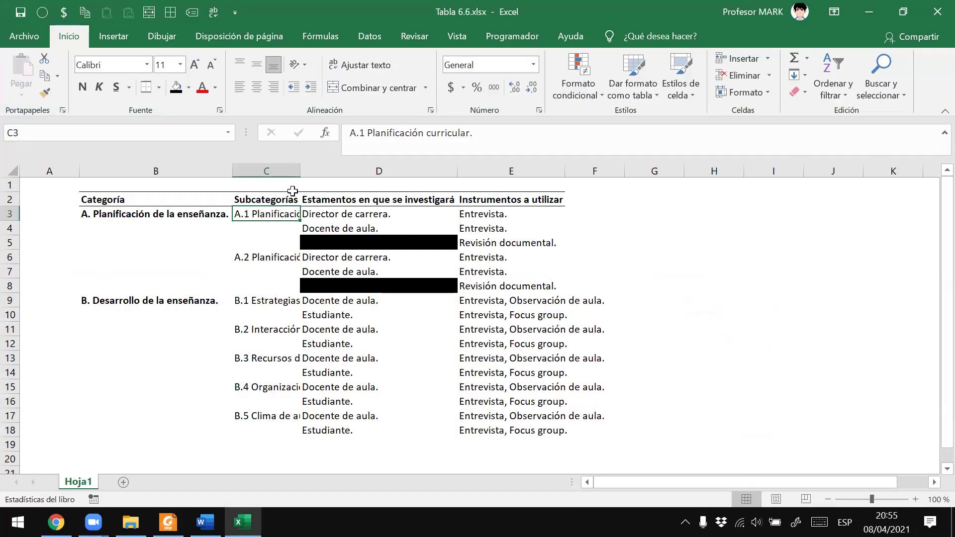
Autofit column C to the subcategory names and select the A.1 subcategory cells
double_click(300, 166)
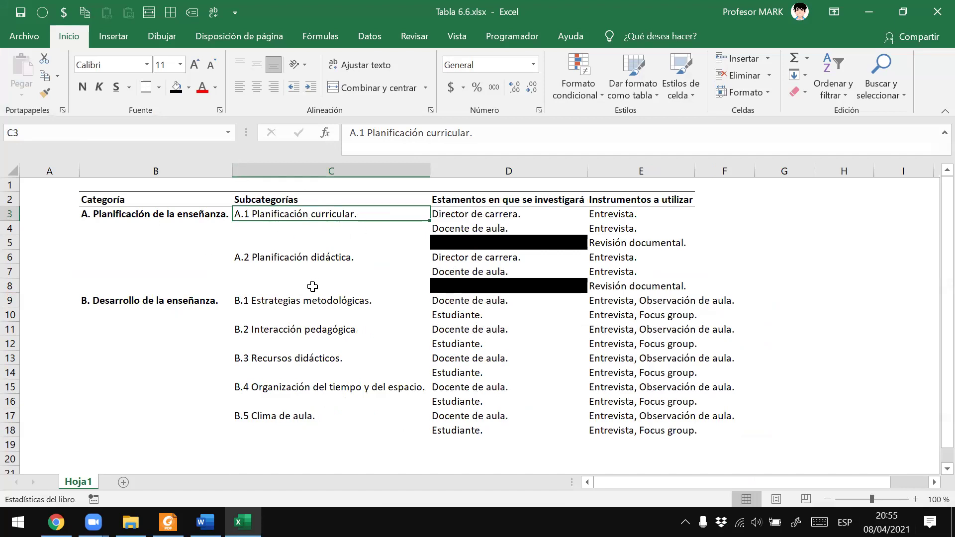
left_click(144, 201)
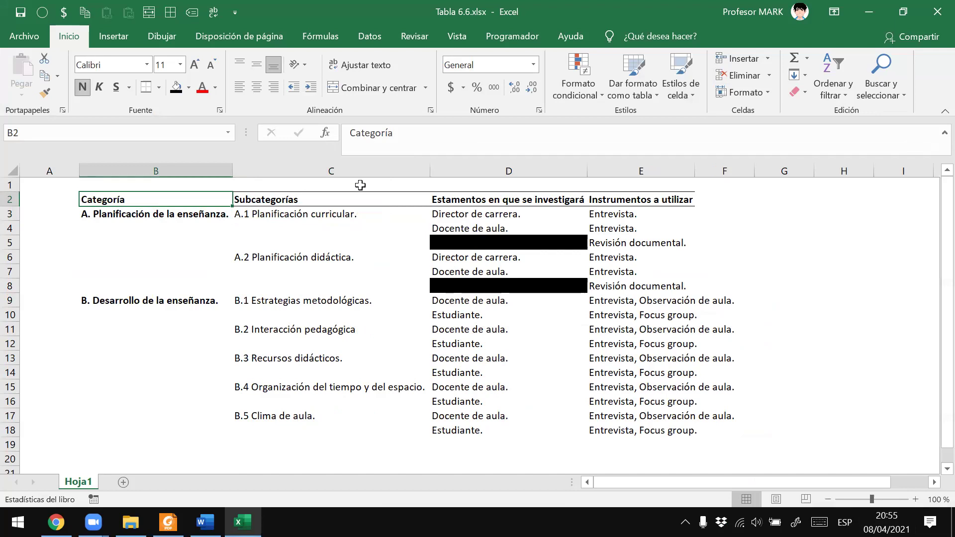
left_click(301, 226)
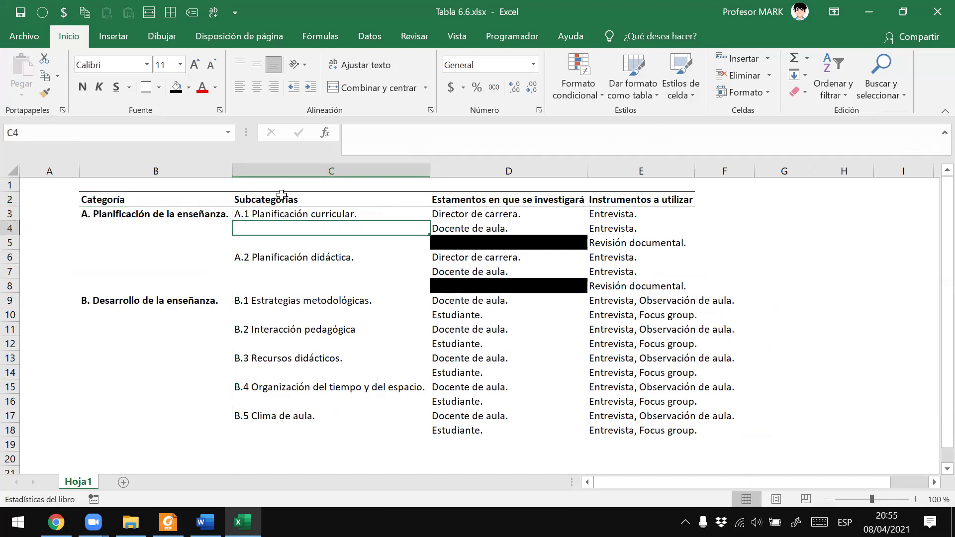
left_click(260, 391)
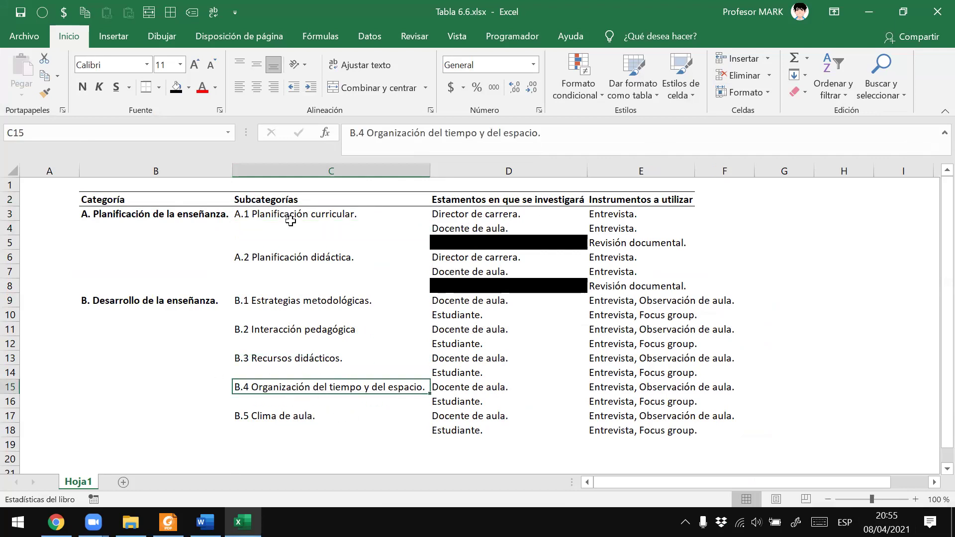
left_click(320, 207)
left_click_drag(448, 214, 450, 242)
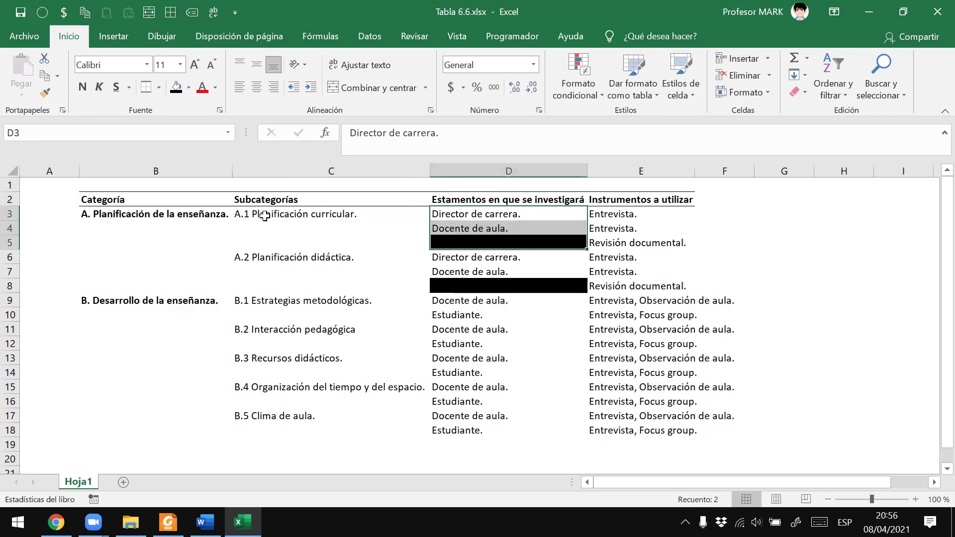
left_click(297, 215)
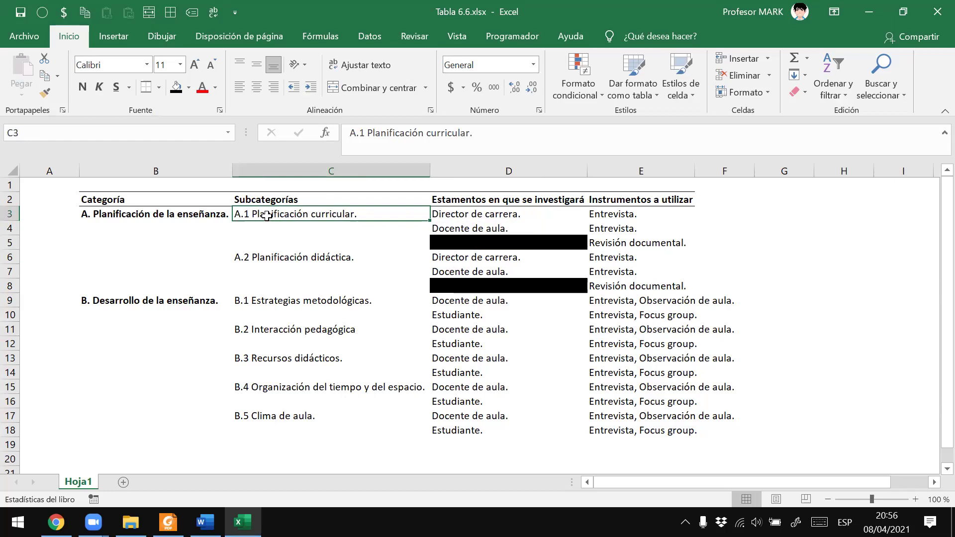
Merge C3:C5 for subcategory A.1 and align its text top-left
left_click_drag(266, 218, 269, 239)
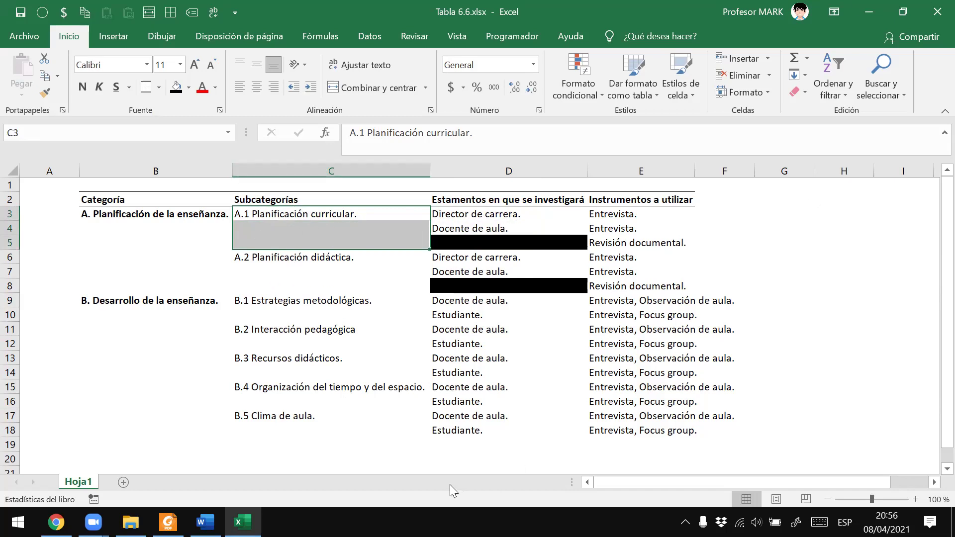
left_click(343, 91)
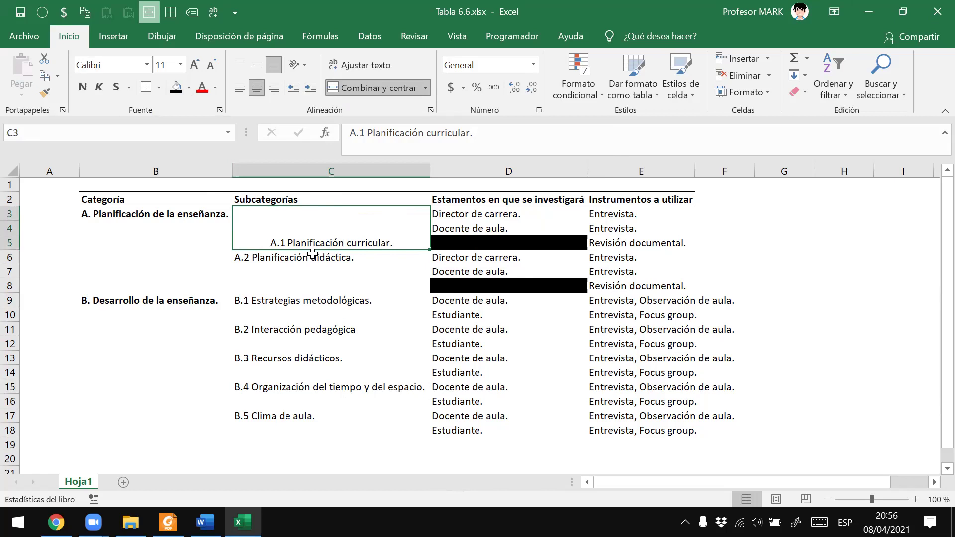
key("ctrl+z")
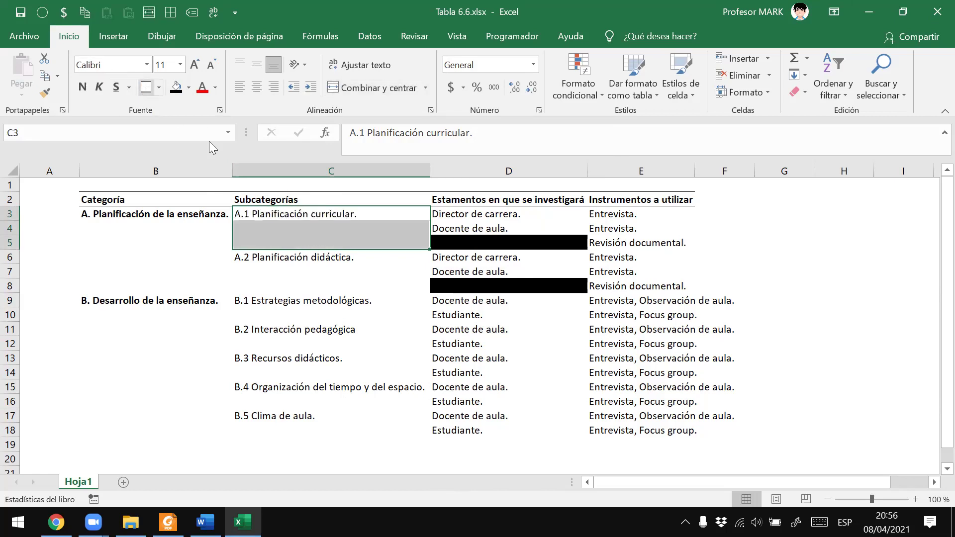
left_click(277, 219)
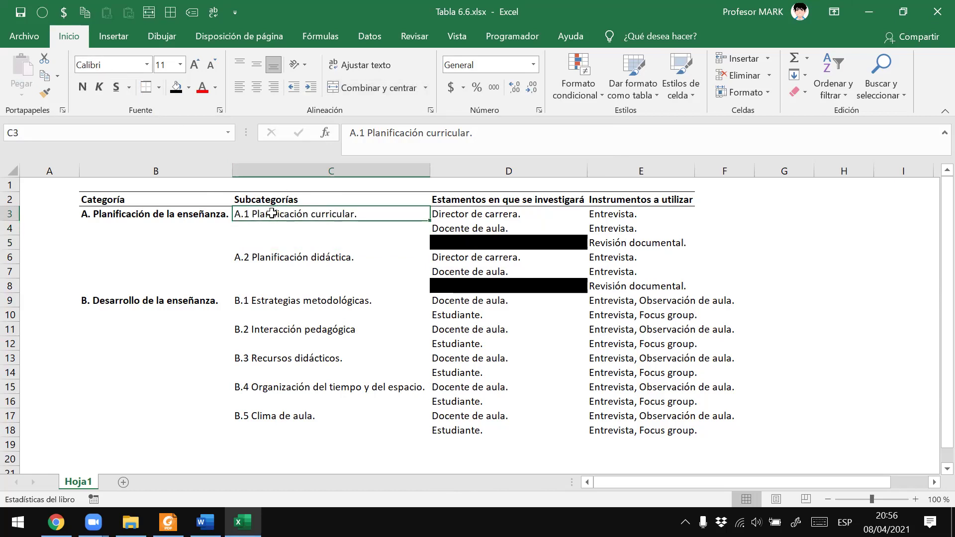
left_click_drag(273, 215, 268, 242)
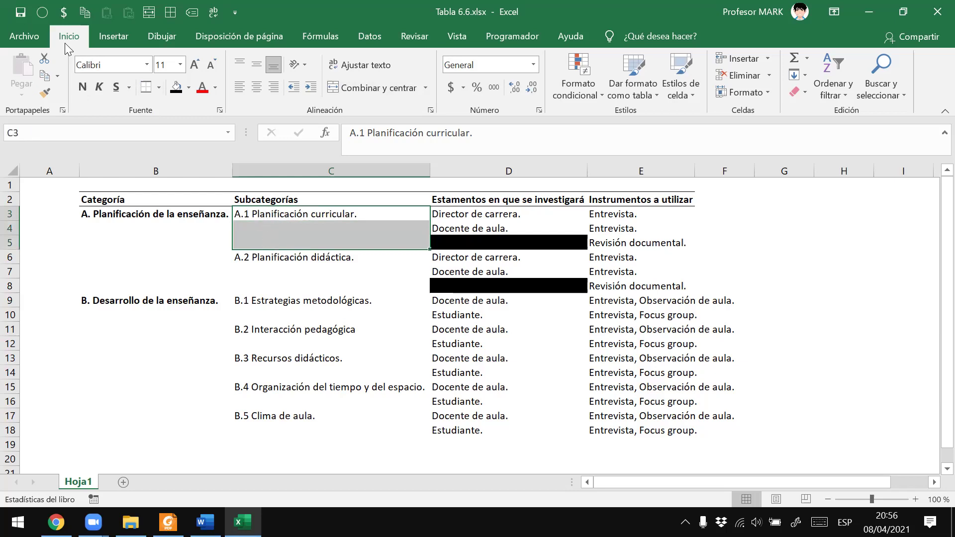
left_click(289, 219)
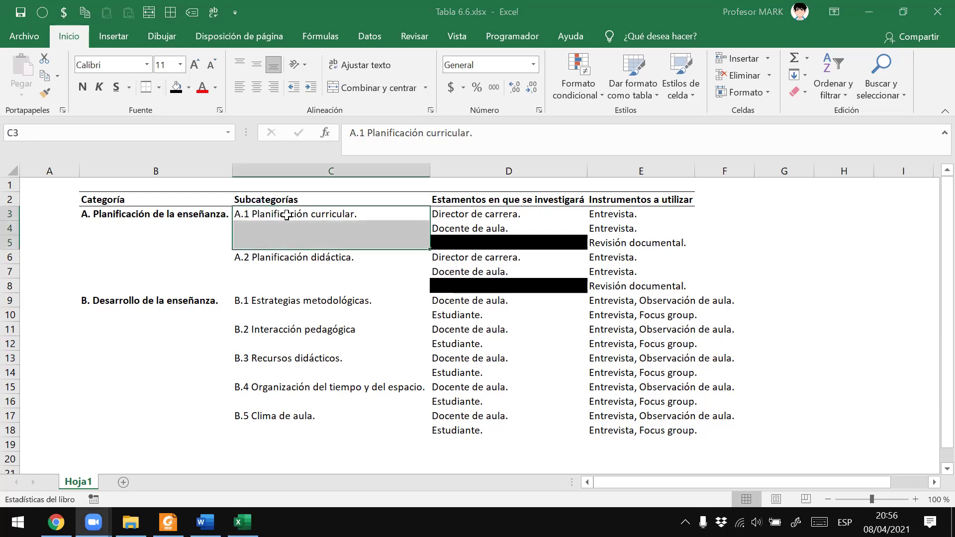
left_click(351, 90)
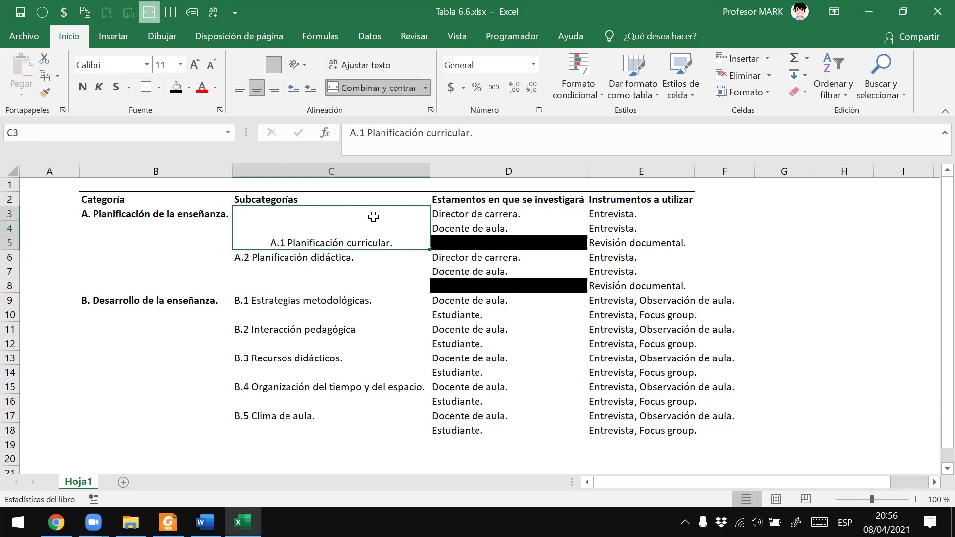
key("alt+Tab")
key("alt+Tab")
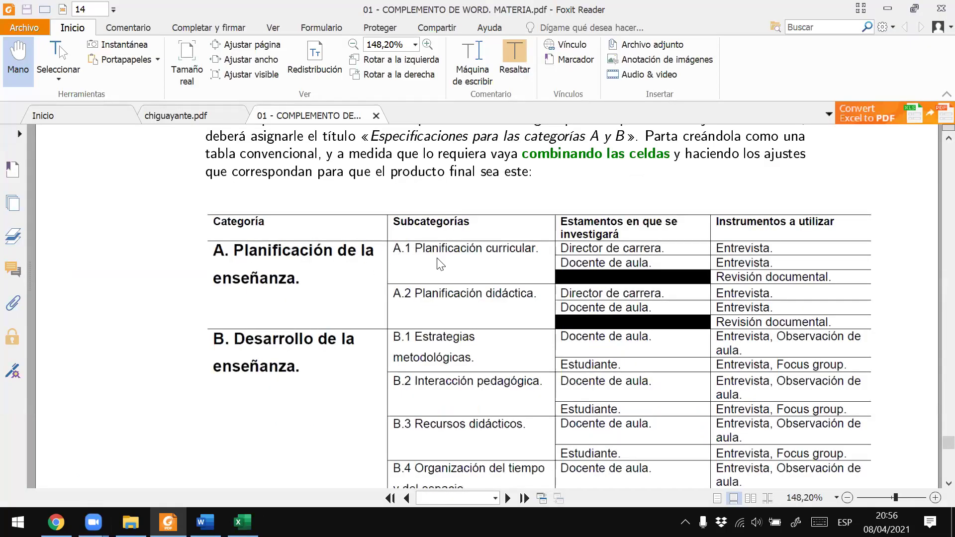
key("alt+Tab")
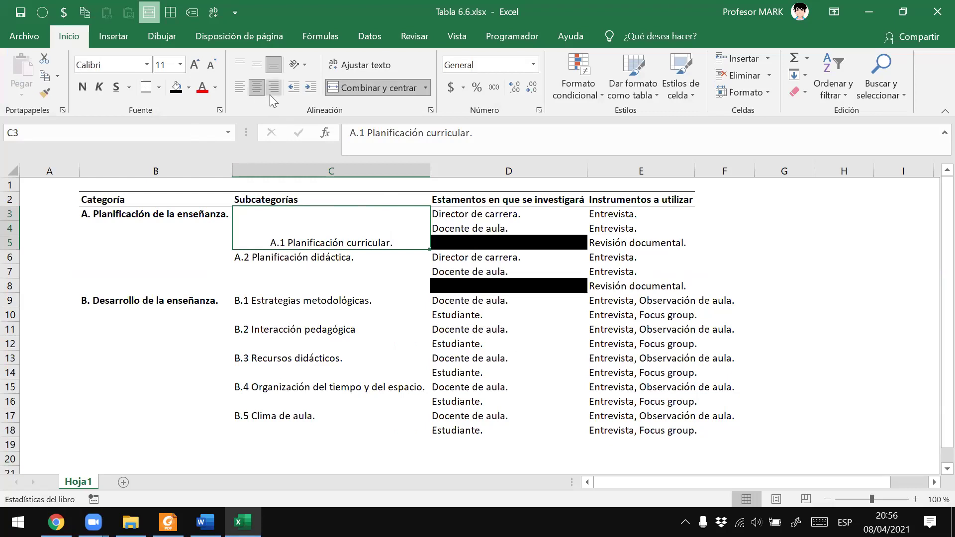
left_click(241, 87)
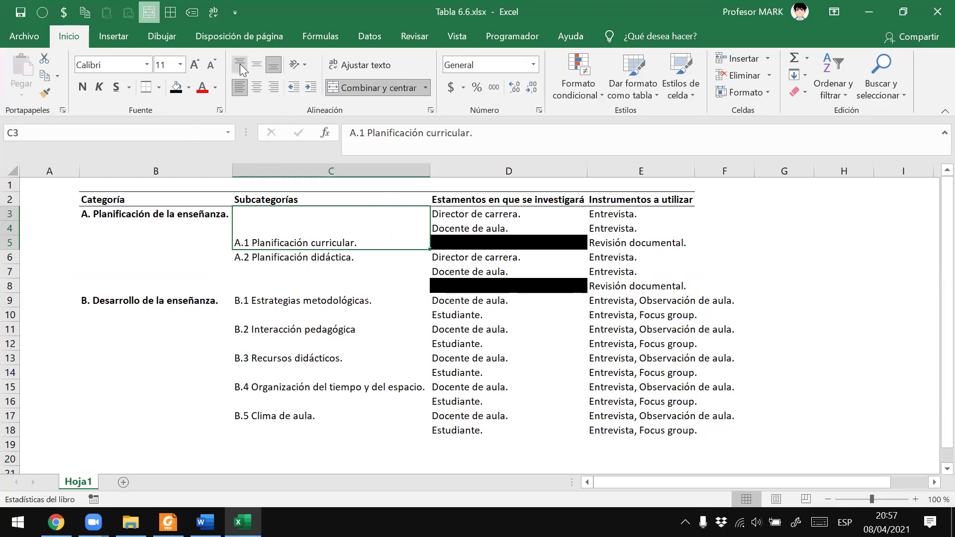
left_click(239, 64)
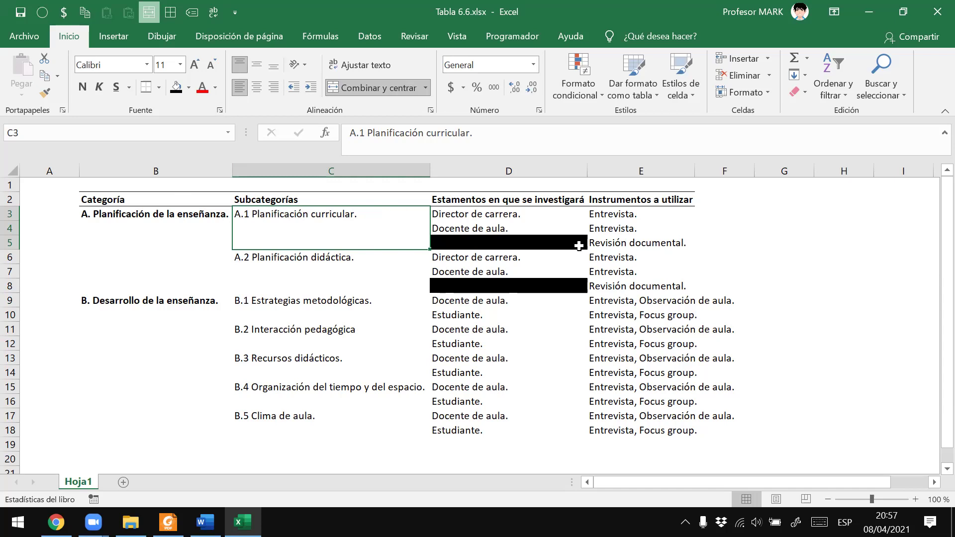
Merge C6:C8 for A.2 Planificación didáctica and left-align it
left_click(294, 263)
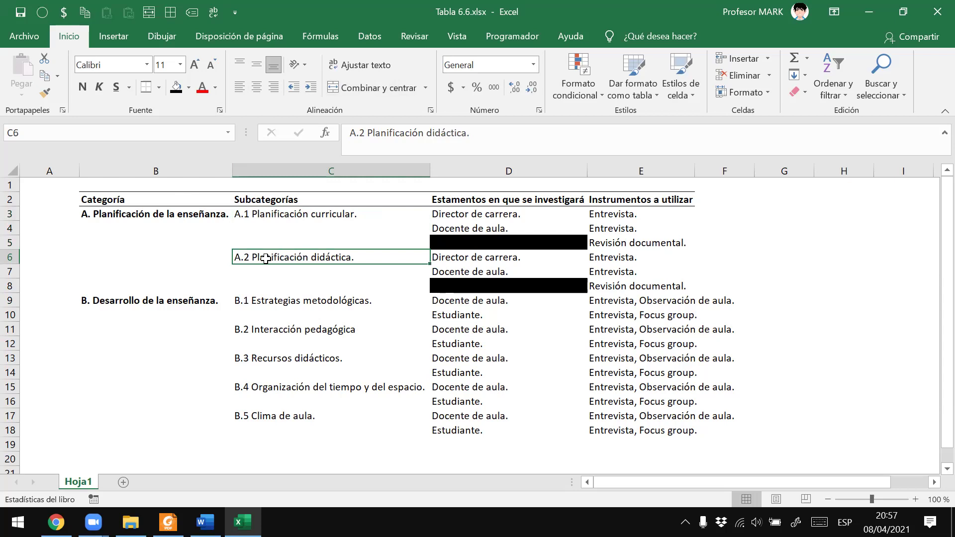
left_click_drag(265, 258, 265, 287)
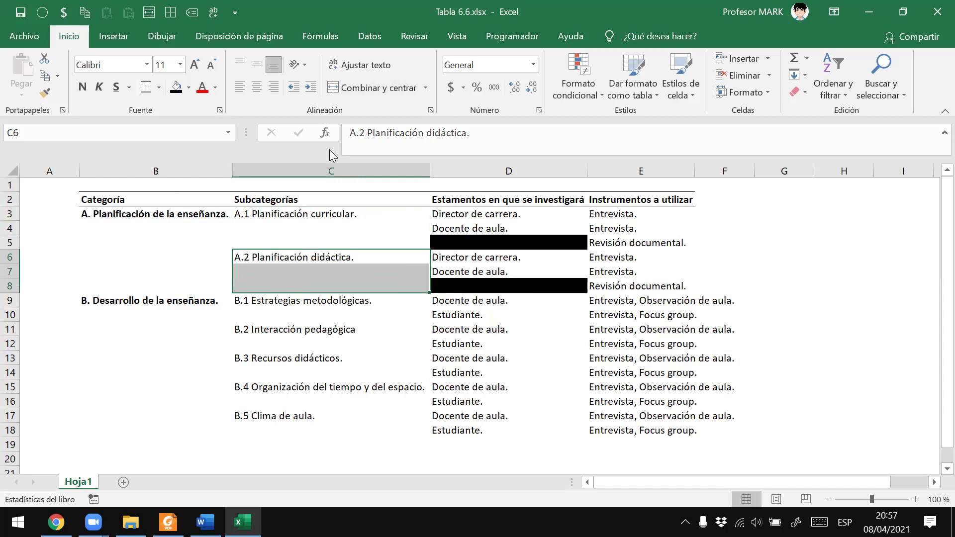
left_click(367, 90)
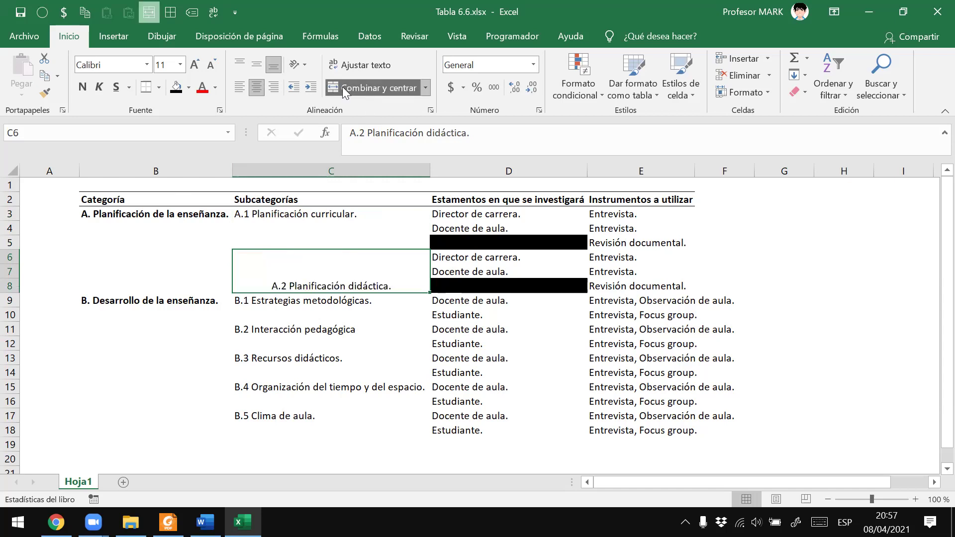
left_click(234, 87)
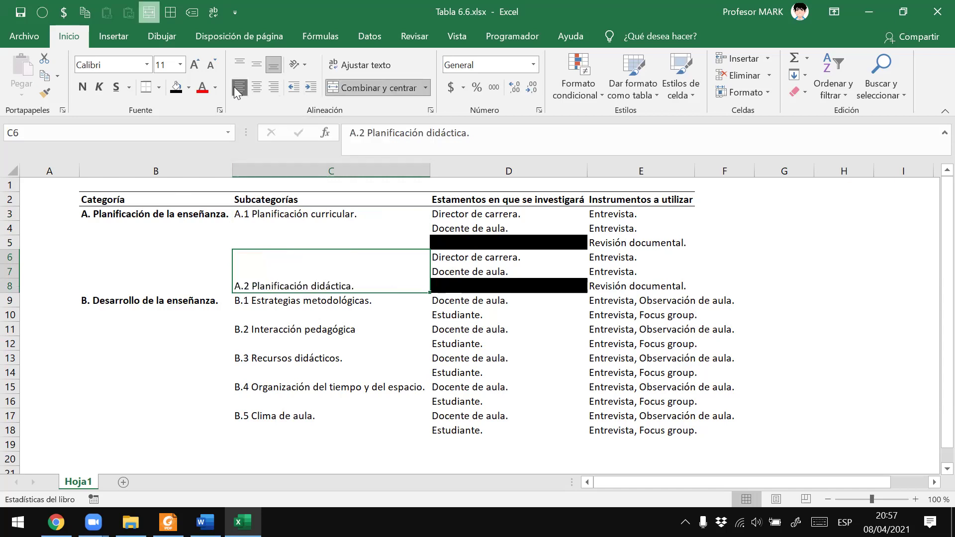
left_click(236, 65)
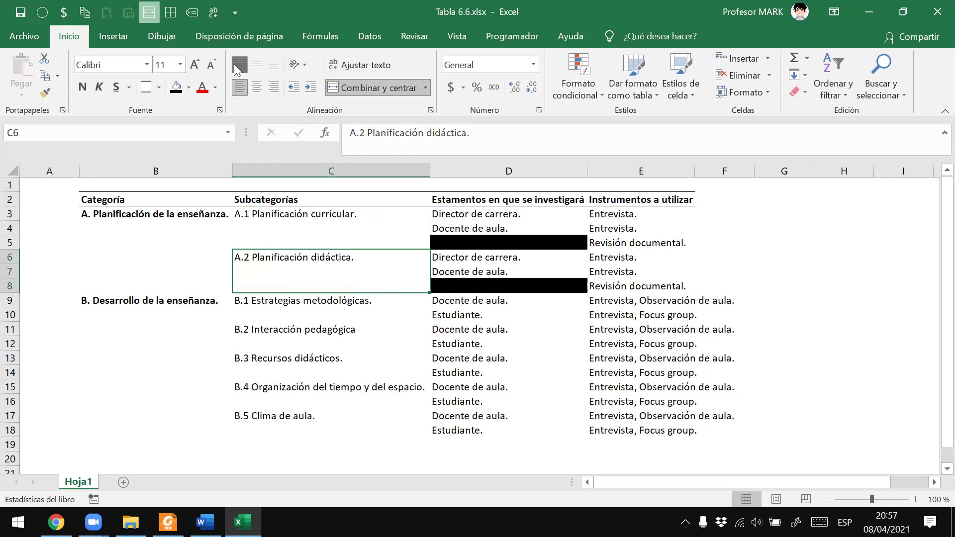
key("alt+Tab")
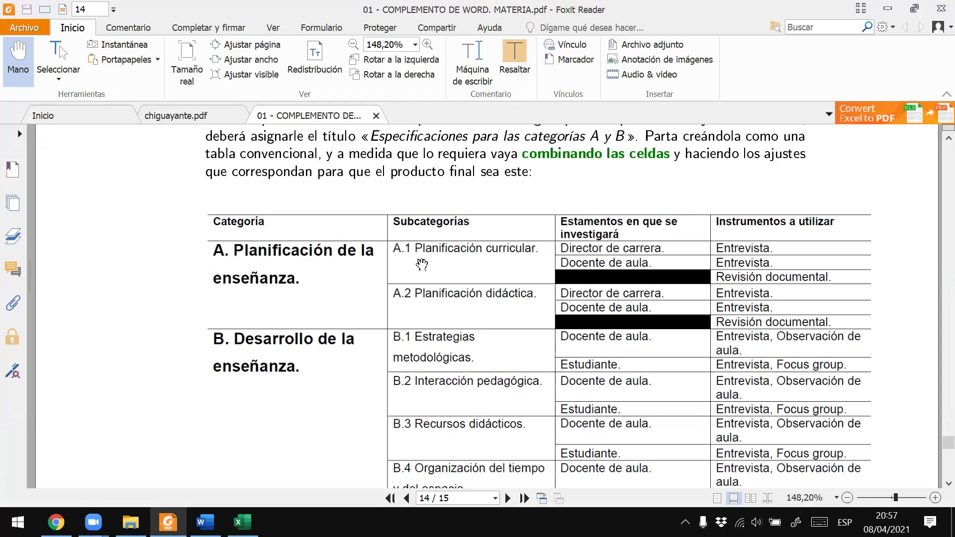
scroll(448, 321, "down", 3)
scroll(448, 321, "down", 2)
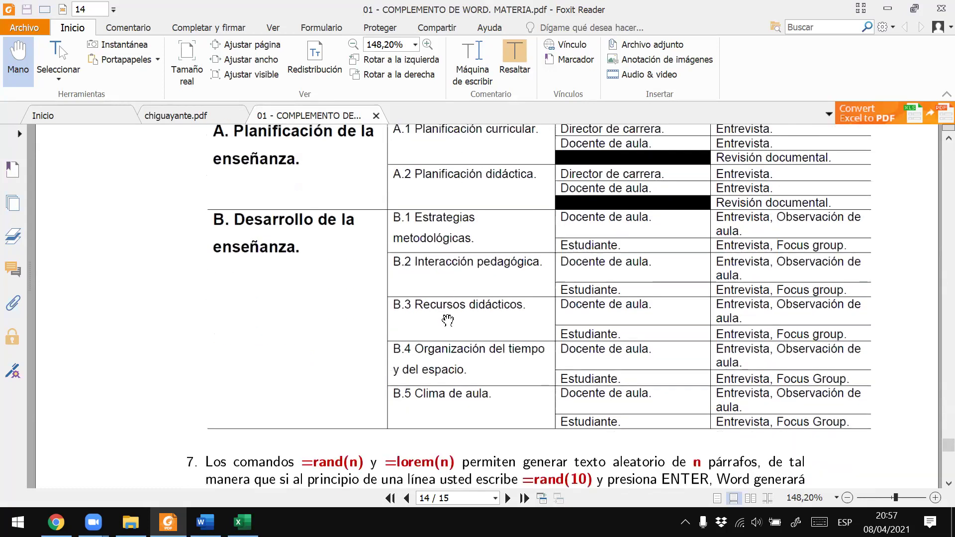
key("alt+Tab")
left_click(274, 303)
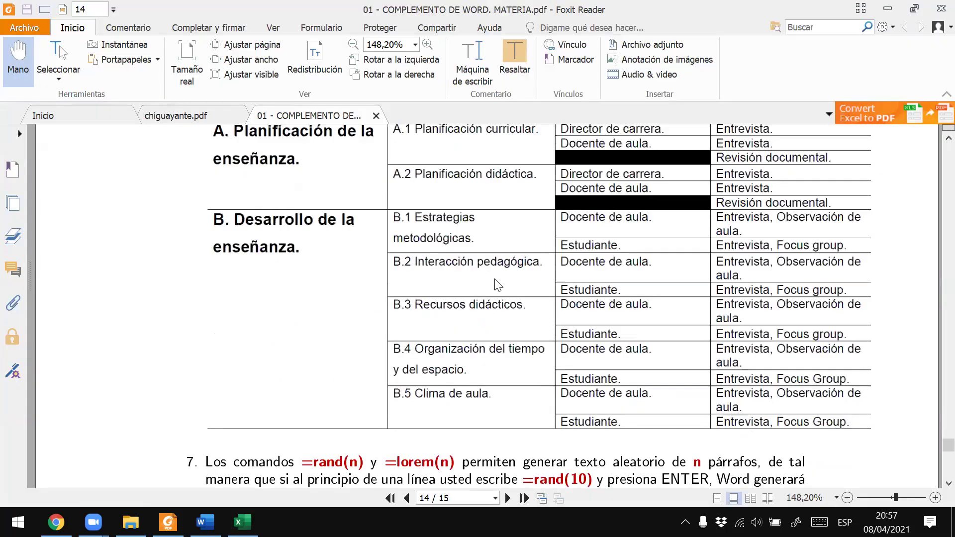
key("alt+Tab")
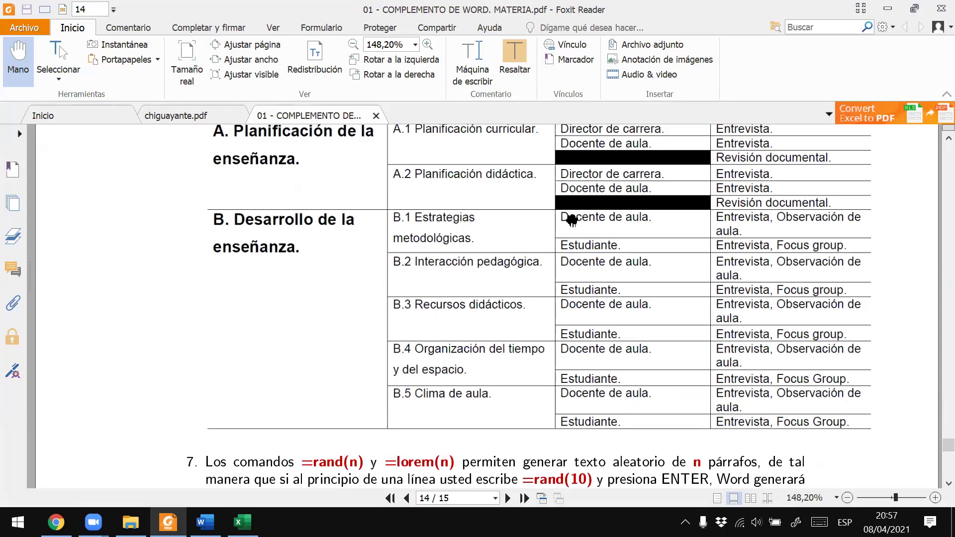
key("alt+Tab")
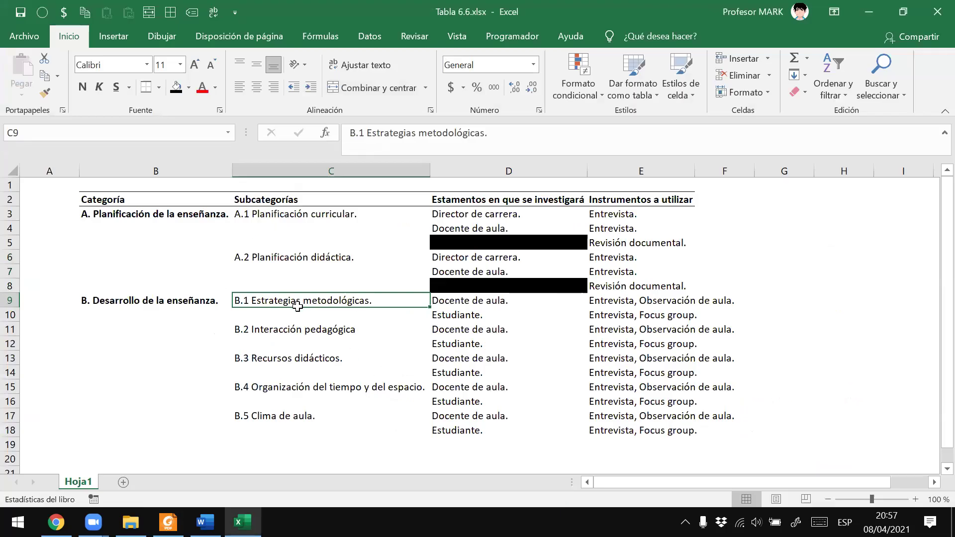
Merge C9:C10, C11:C12 and C13:C14 for B.1–B.3, each aligned top-left
left_click_drag(298, 306, 298, 315)
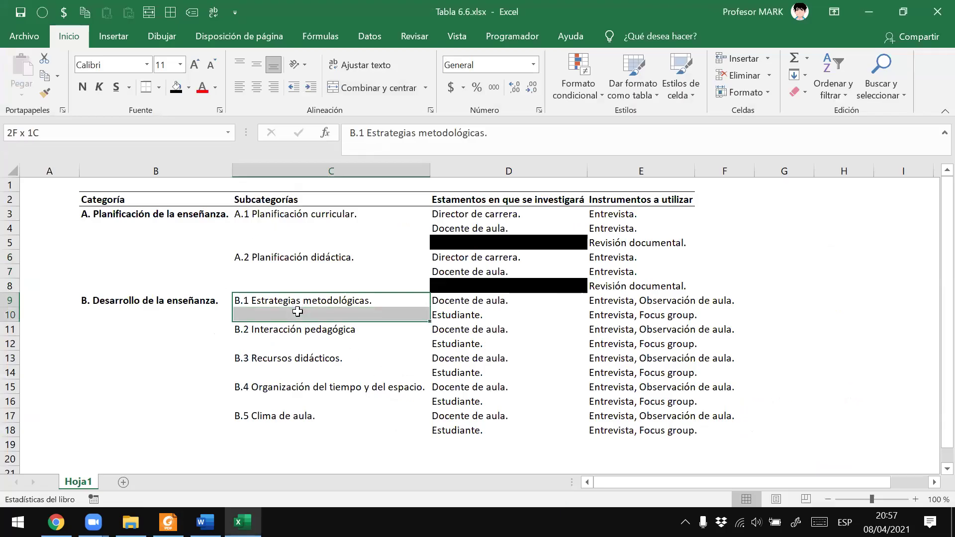
left_click(373, 87)
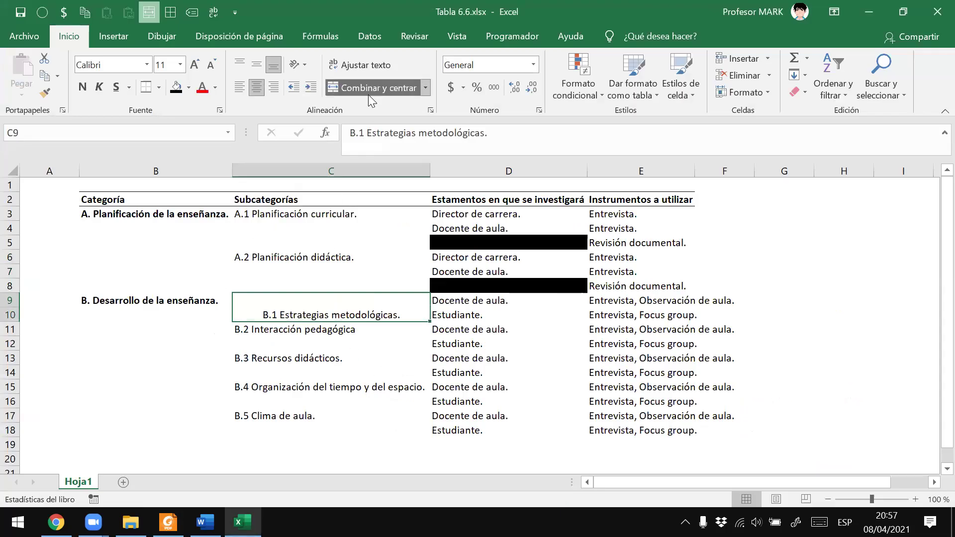
left_click(237, 87)
left_click(238, 64)
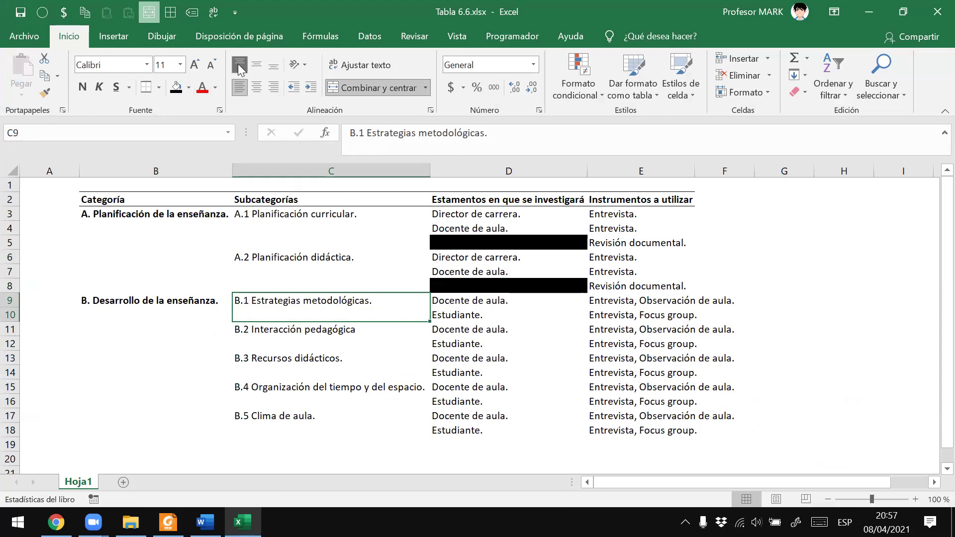
left_click_drag(271, 326, 267, 341)
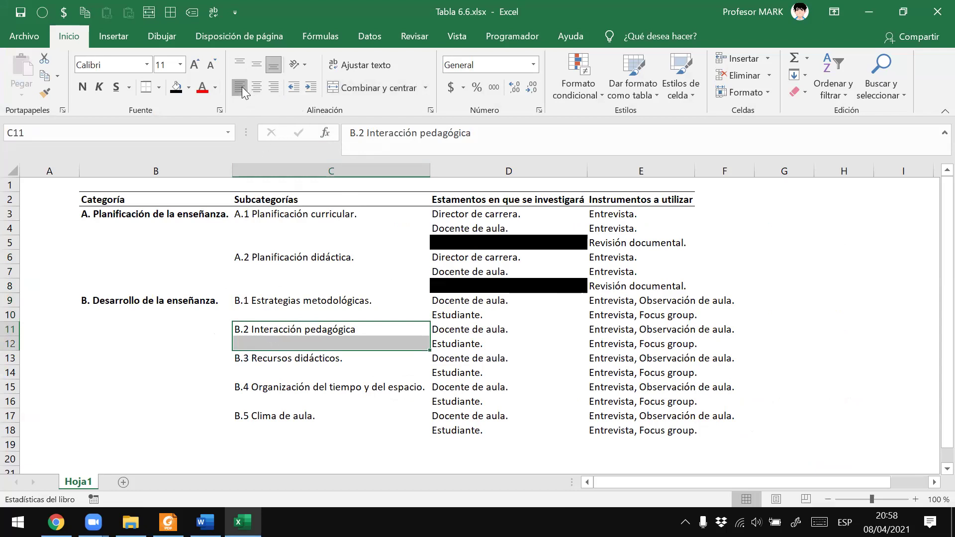
left_click(348, 88)
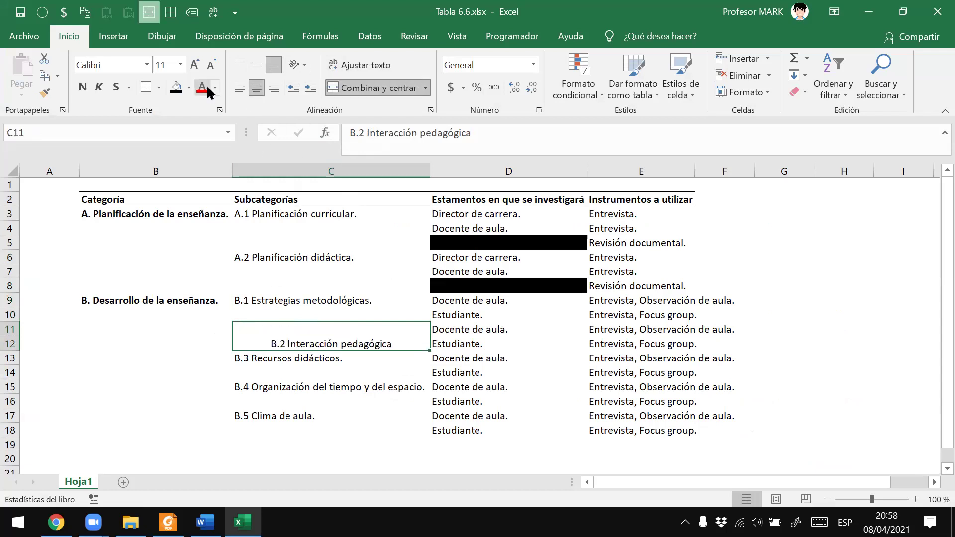
left_click(239, 88)
left_click(238, 65)
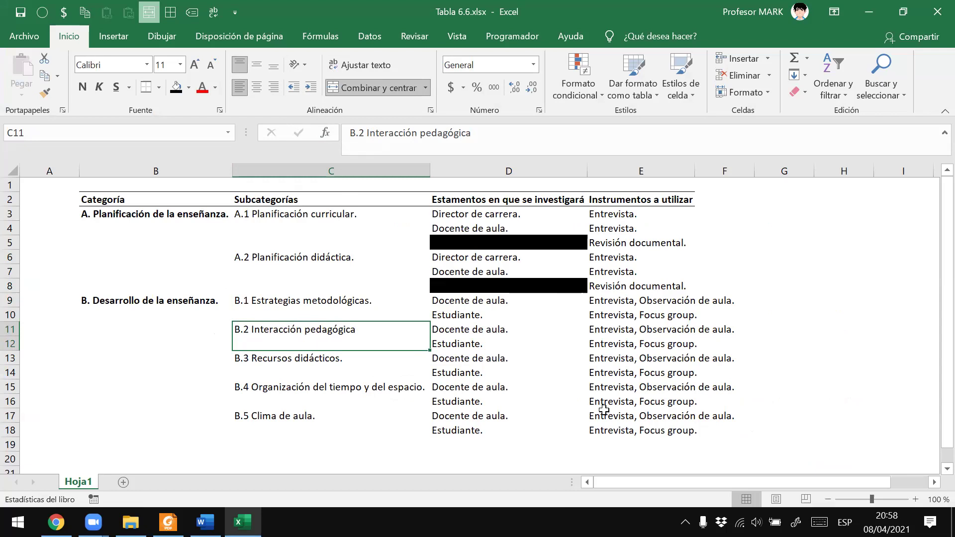
left_click_drag(293, 360, 293, 374)
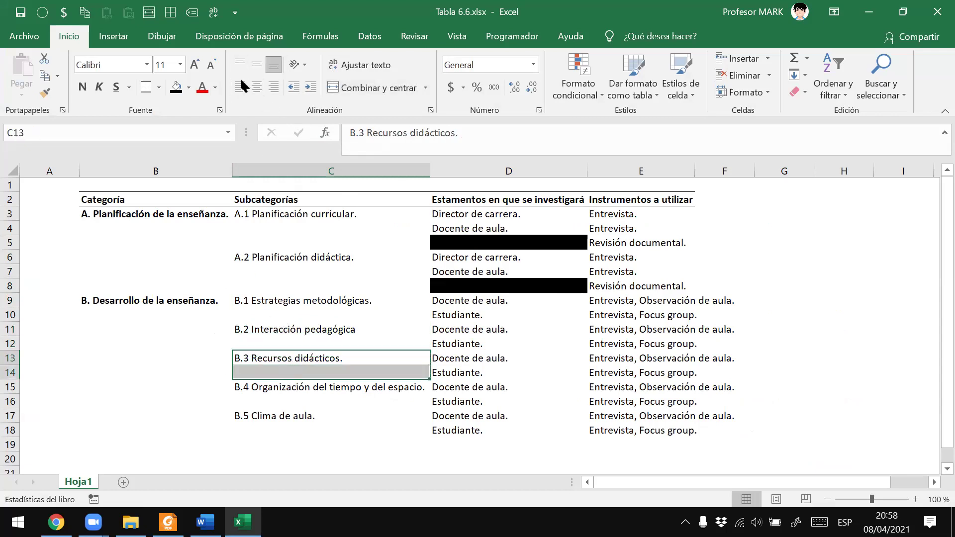
left_click(393, 88)
left_click(240, 89)
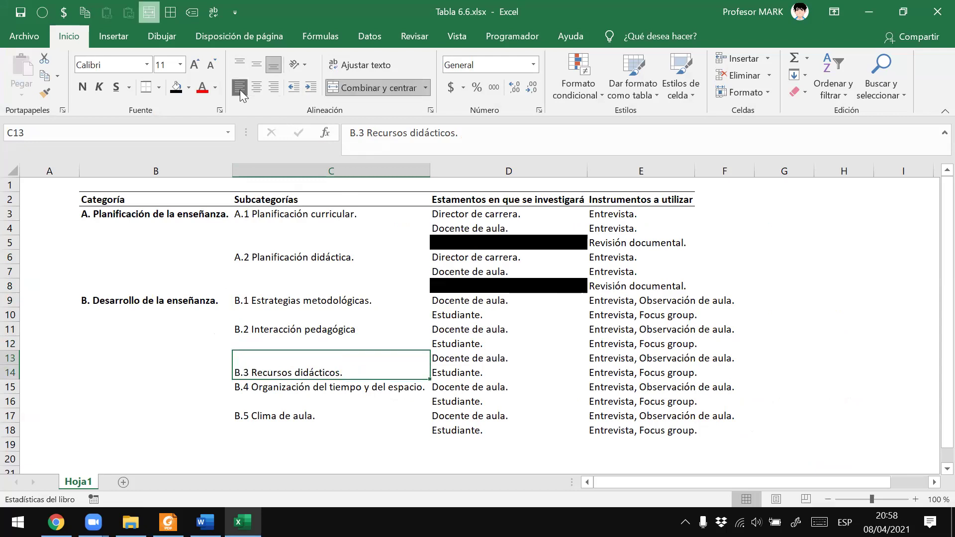
left_click(240, 65)
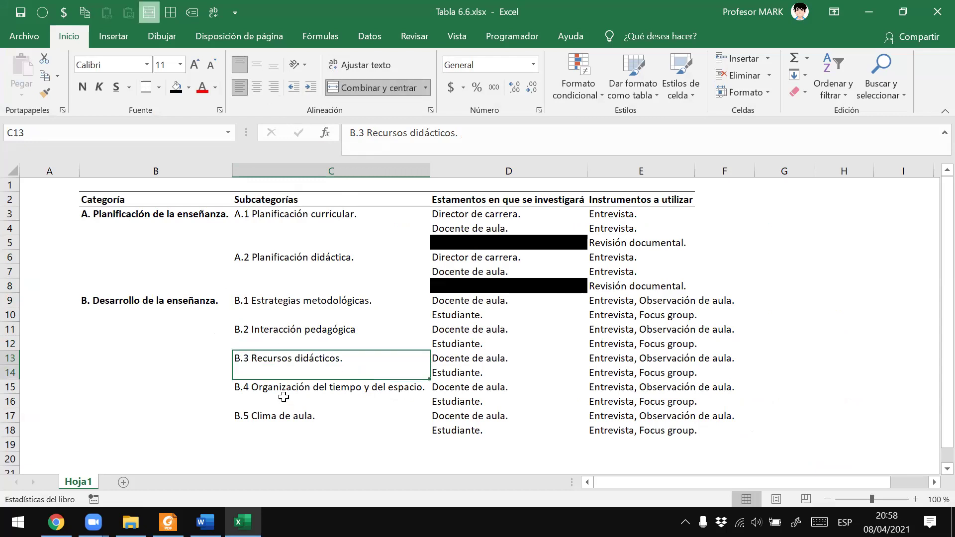
Merge C15:C16 and C17:C18 for B.4 and B.5 Clima de aula., aligned top-left
left_click_drag(283, 392, 273, 401)
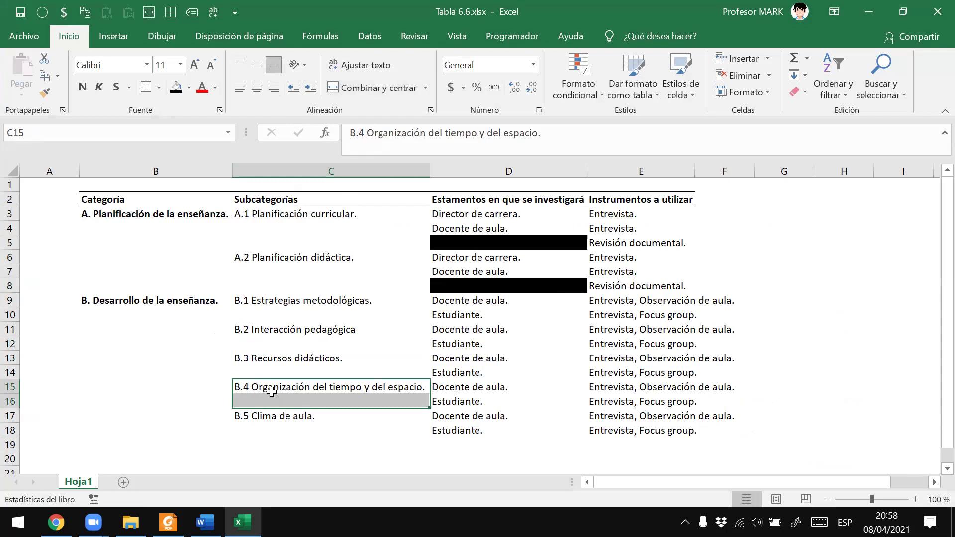
left_click(342, 89)
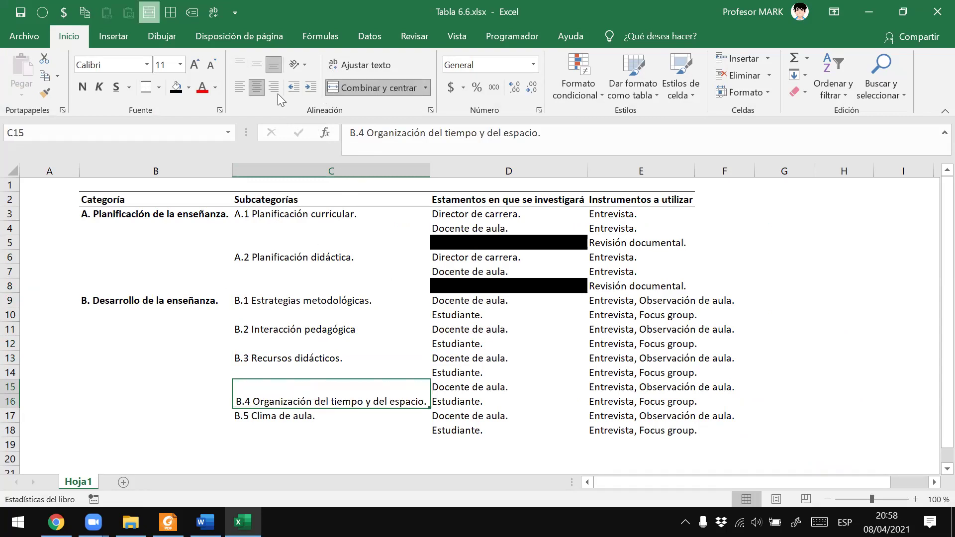
left_click(235, 88)
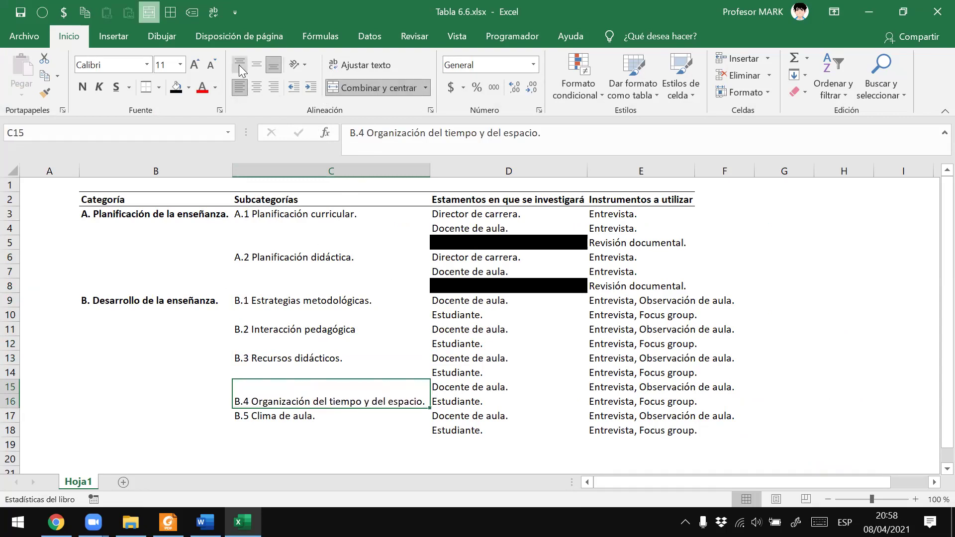
left_click(239, 65)
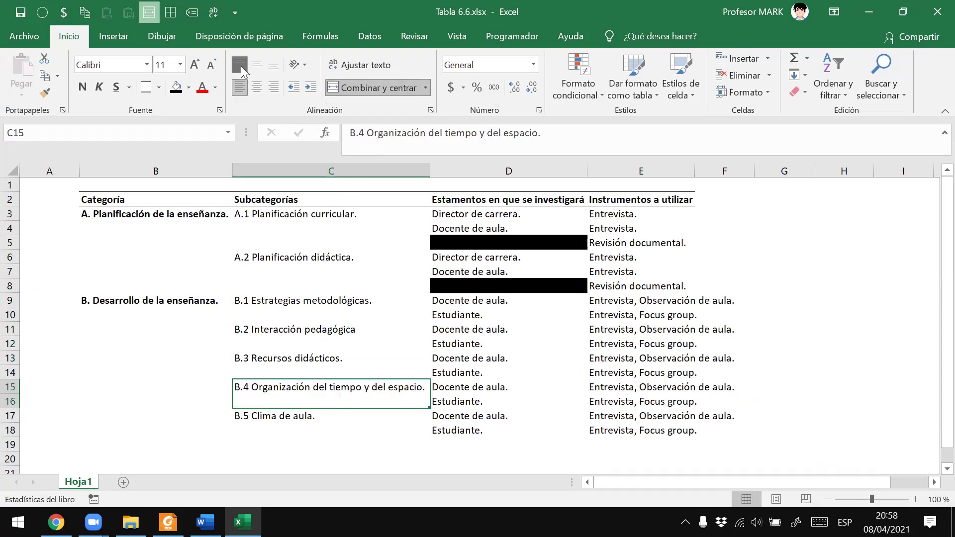
left_click(280, 426)
left_click_drag(281, 418, 297, 427)
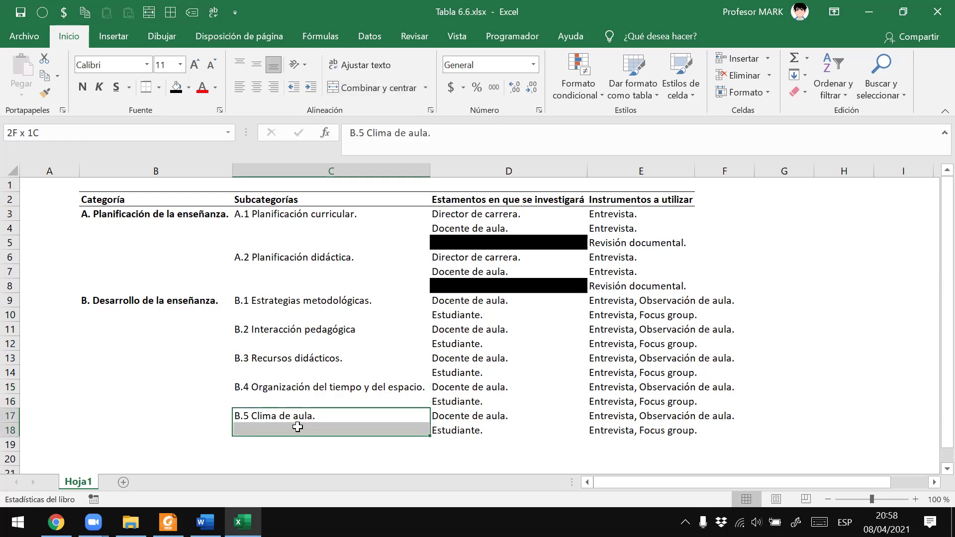
left_click(345, 82)
left_click(239, 87)
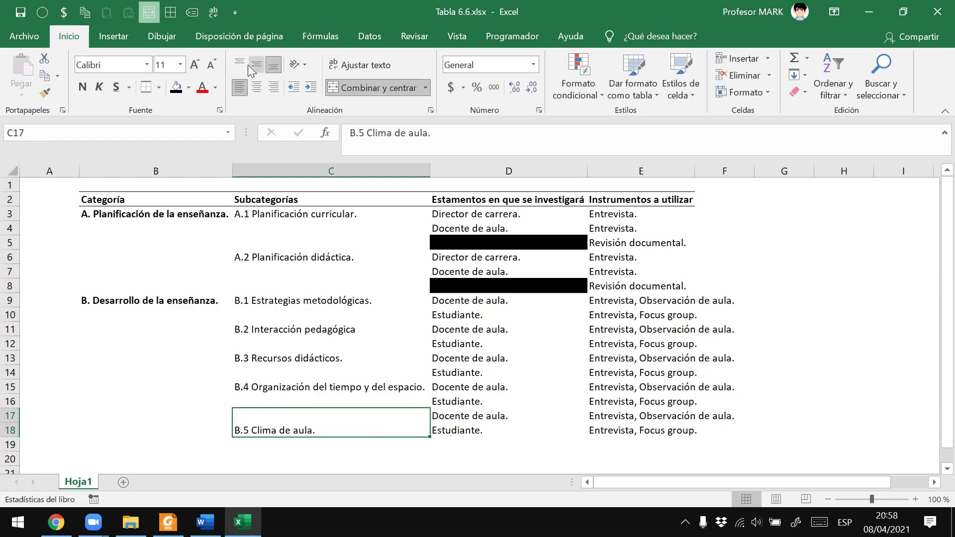
left_click(247, 65)
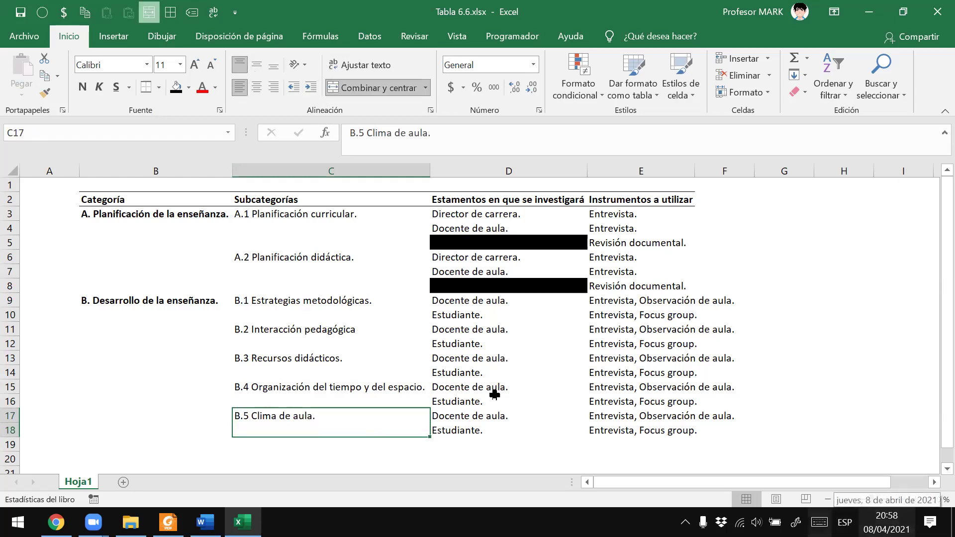
left_click(348, 318)
left_click(285, 344)
left_click(287, 368)
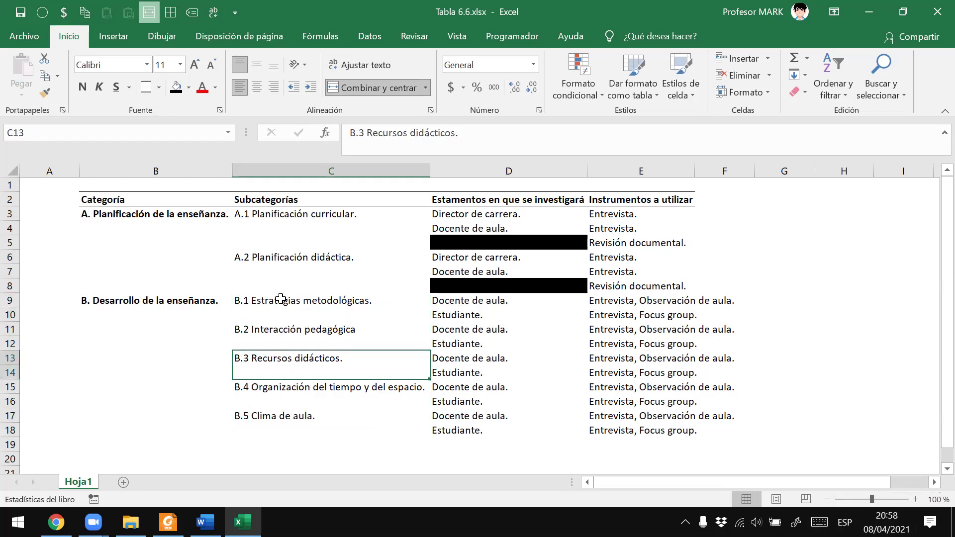
left_click_drag(262, 335, 729, 337)
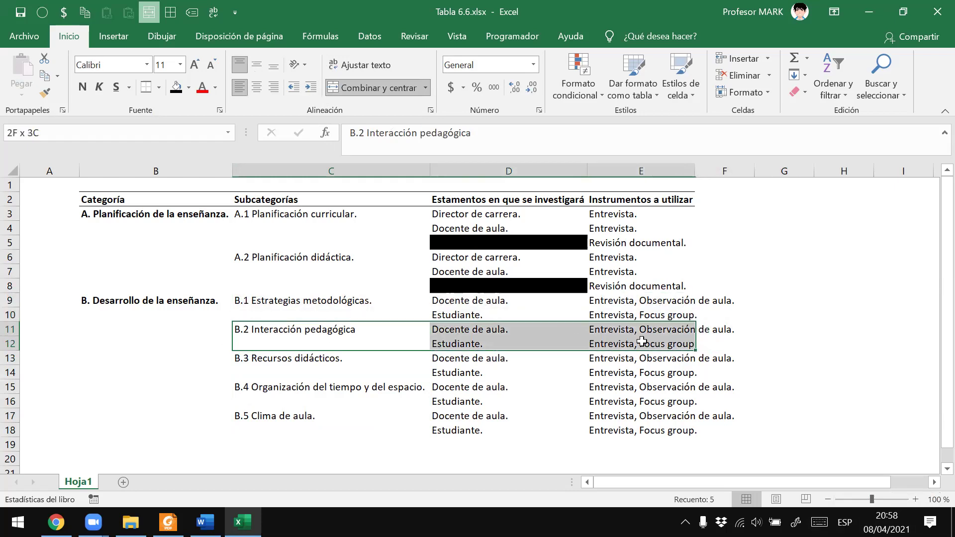
mouse_move(572, 338)
left_mouse_down()
mouse_move(418, 355)
mouse_move(693, 335)
left_mouse_up()
key("alt+Tab")
scroll(348, 281, "up", 1)
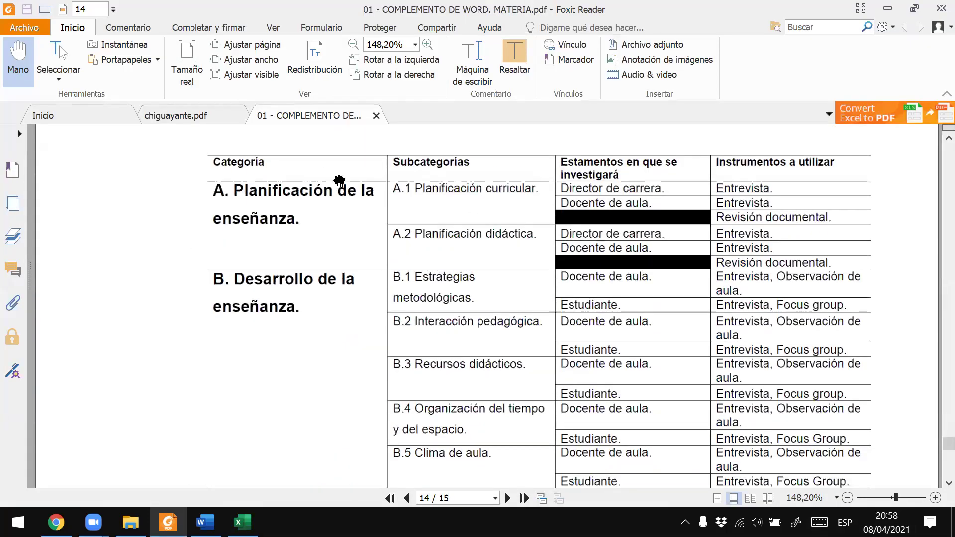
key("alt+Tab")
key("alt+Tab")
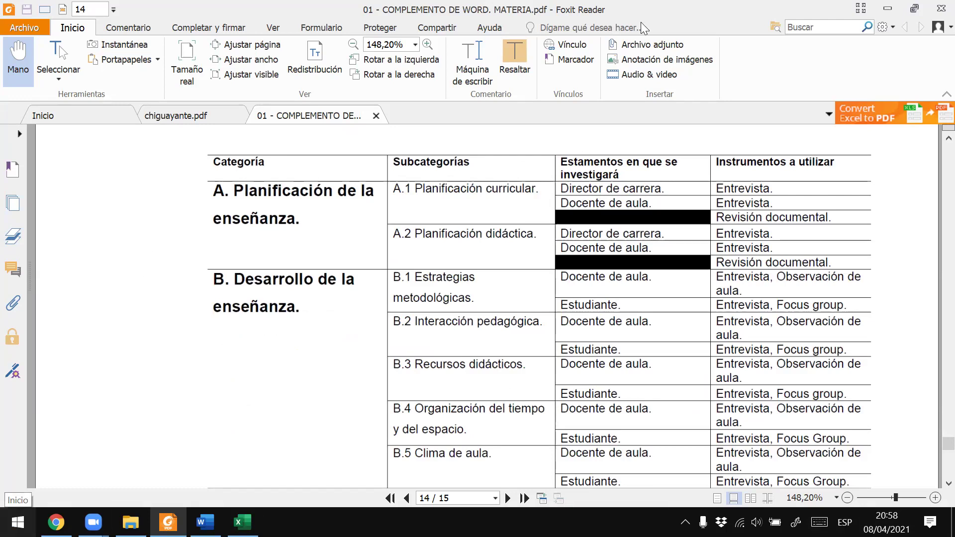
key("alt+Tab")
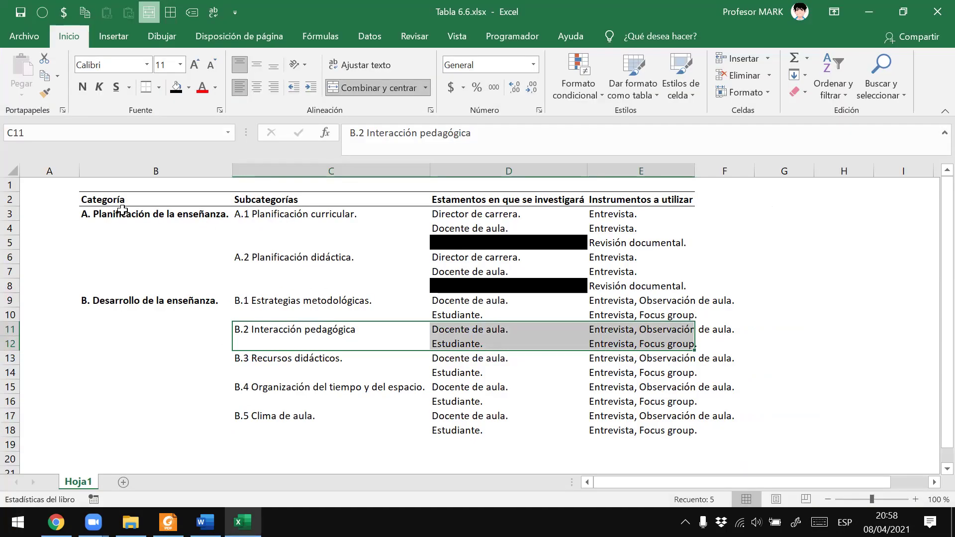
Merge B3:B8 for A. Planificación de la enseñanza. and align its text top-left
left_click(120, 216)
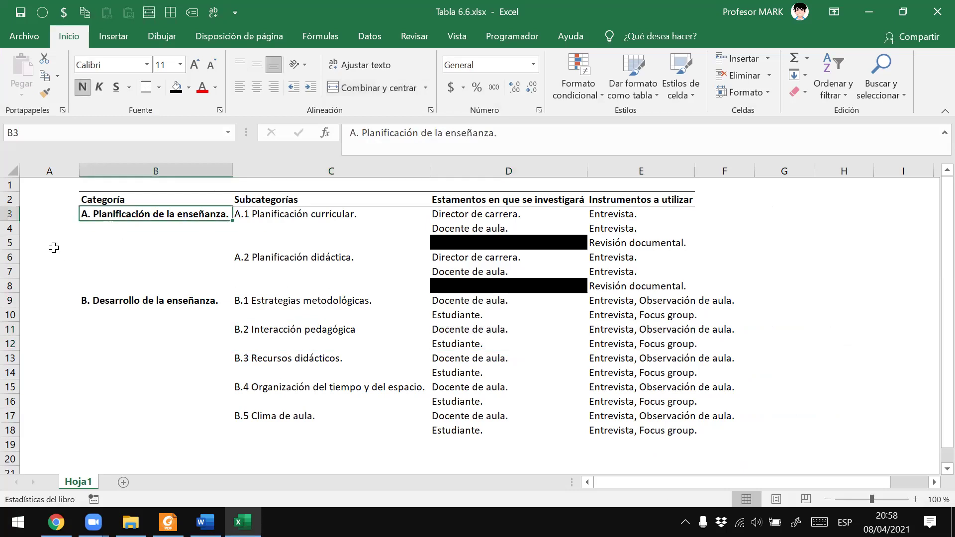
left_click_drag(139, 215, 119, 292)
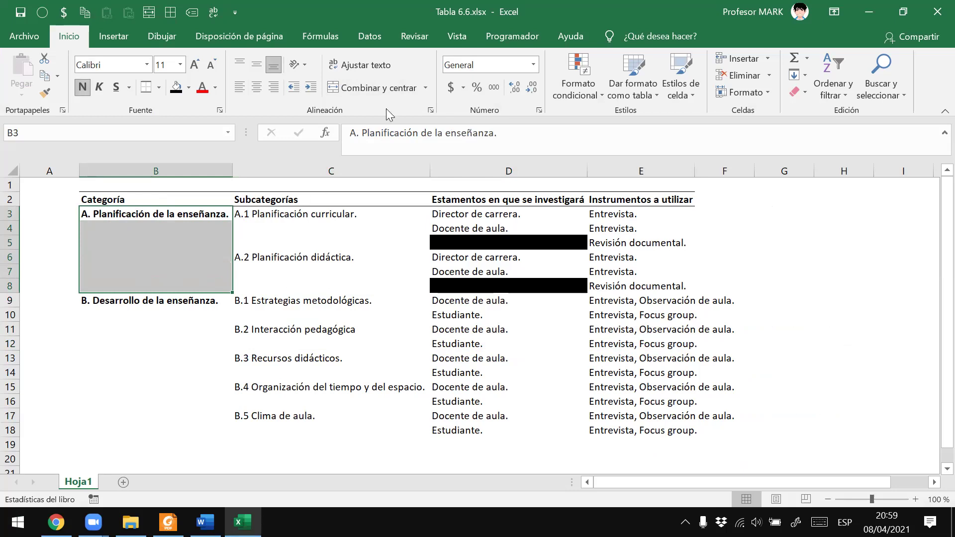
left_click(380, 94)
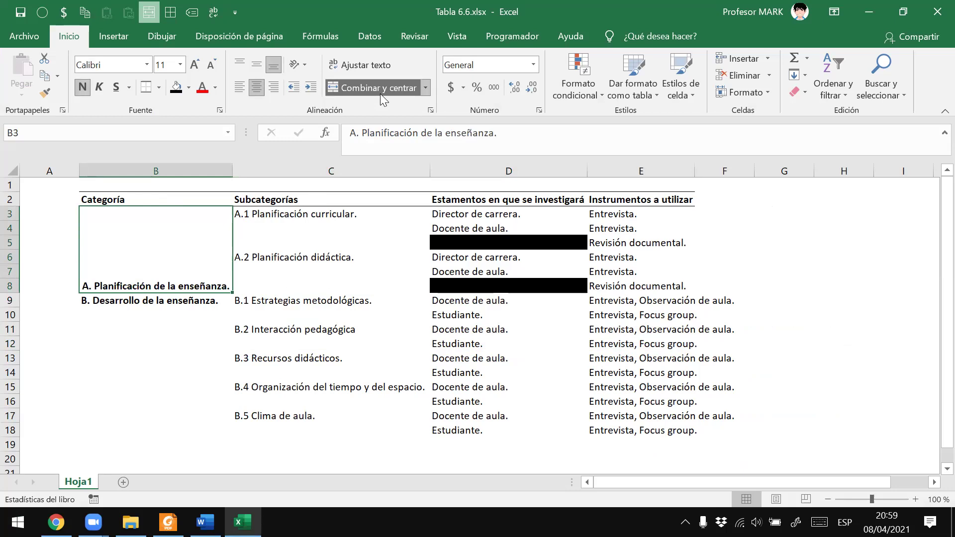
key("alt+Tab")
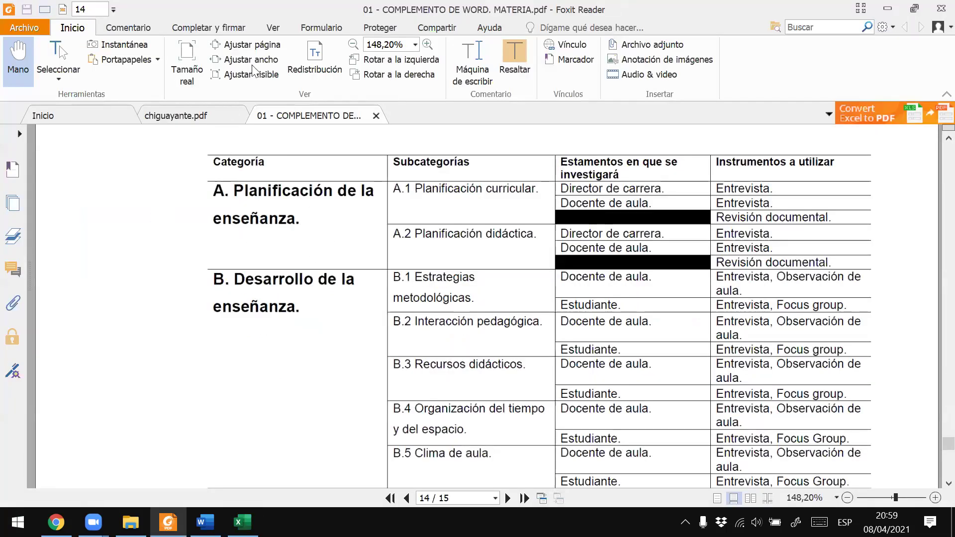
key("alt+Tab")
left_click(240, 88)
left_click(235, 66)
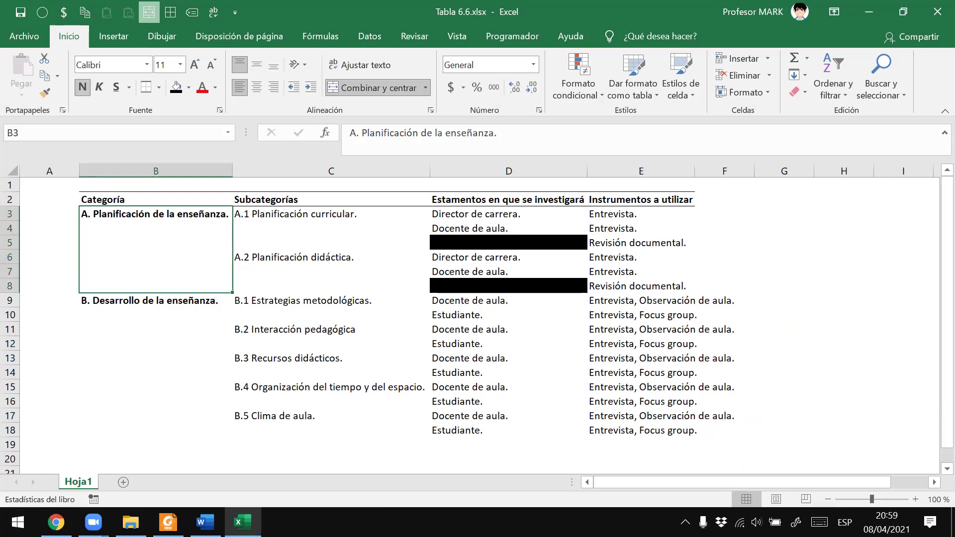
Compare with the PDF table and try narrowing column B, then undo the width change
key("alt+Tab")
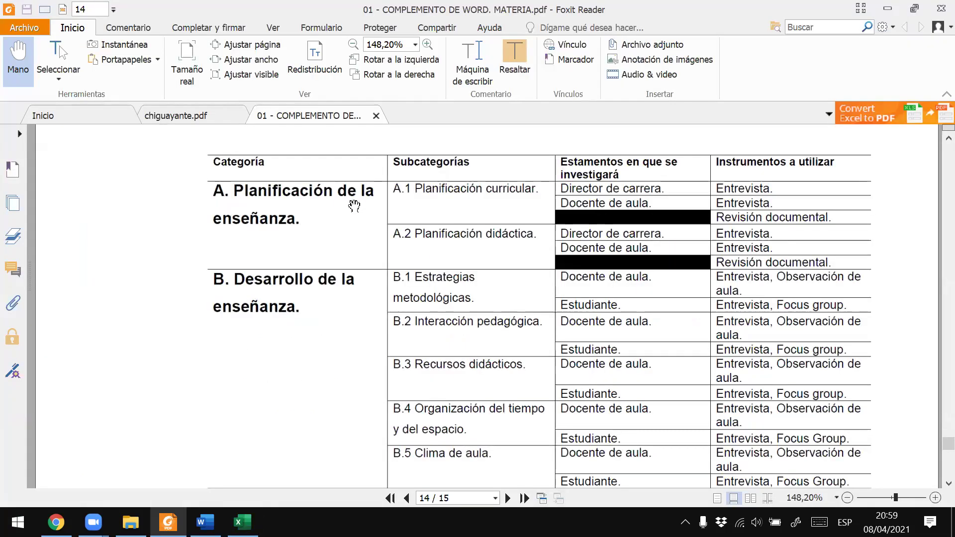
key("alt+Tab")
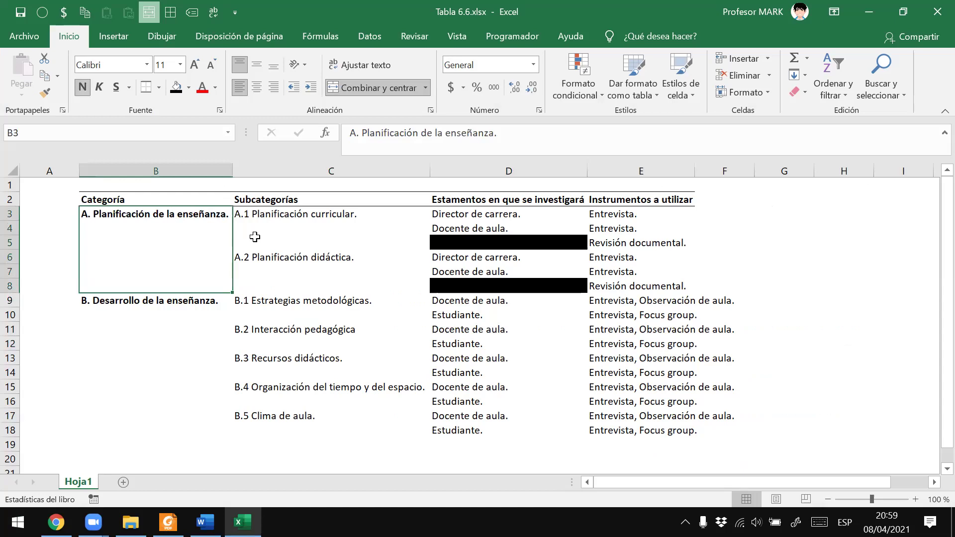
key("alt+Tab")
key("alt+Tab")
left_click_drag(232, 174, 158, 168)
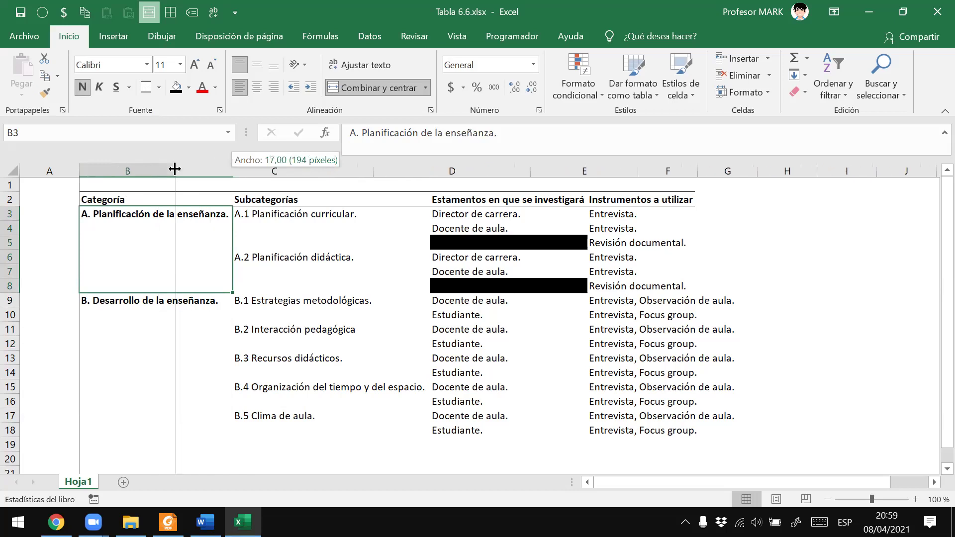
left_click_drag(158, 167, 159, 168)
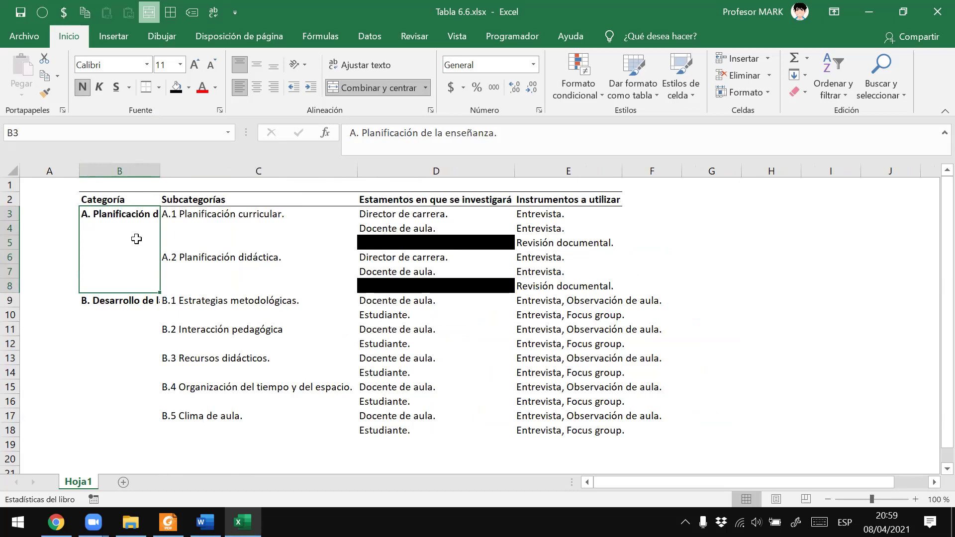
key("ctrl+z")
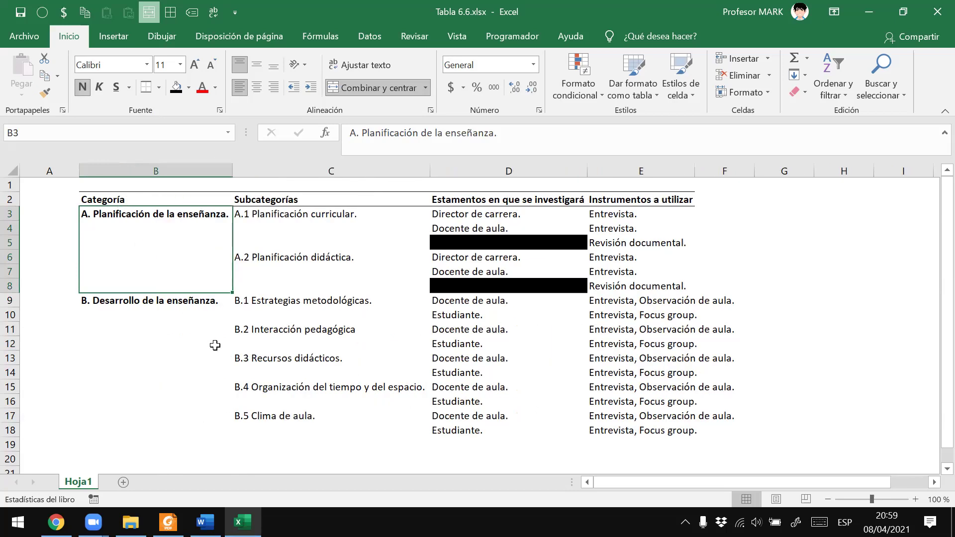
Merge B9:B18 for B. Desarrollo de la enseñanza., align it top-left, and check both category cells
scroll(215, 345, "down", 1)
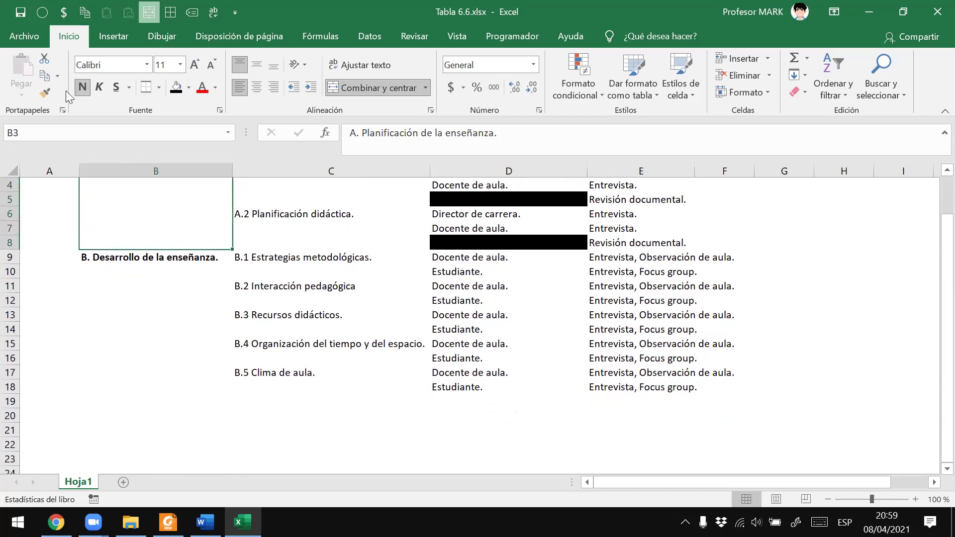
left_click(97, 257)
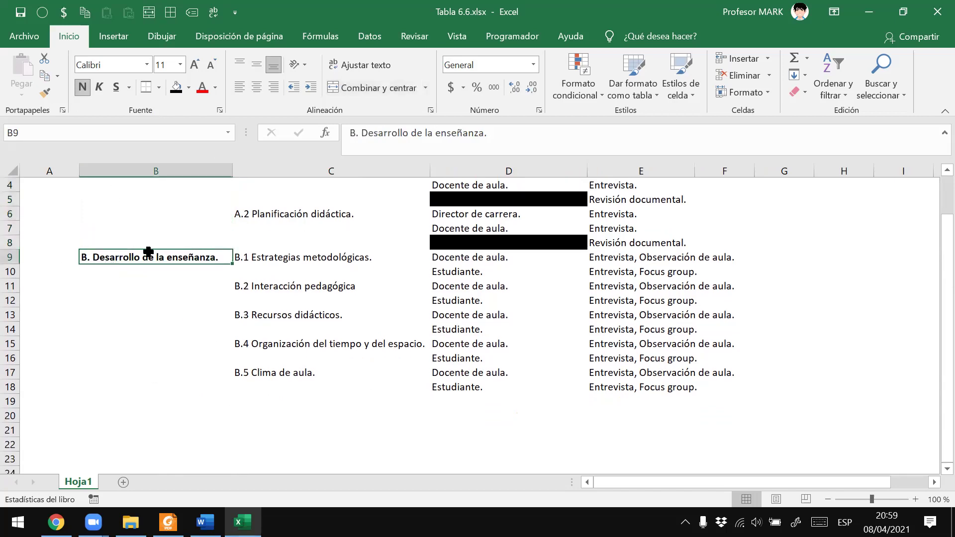
left_click_drag(145, 257, 130, 387)
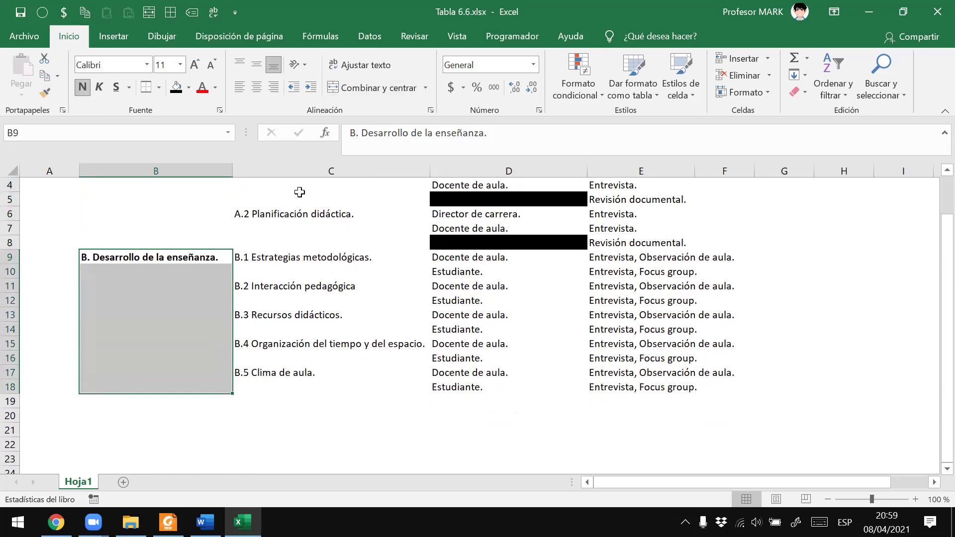
left_click(368, 88)
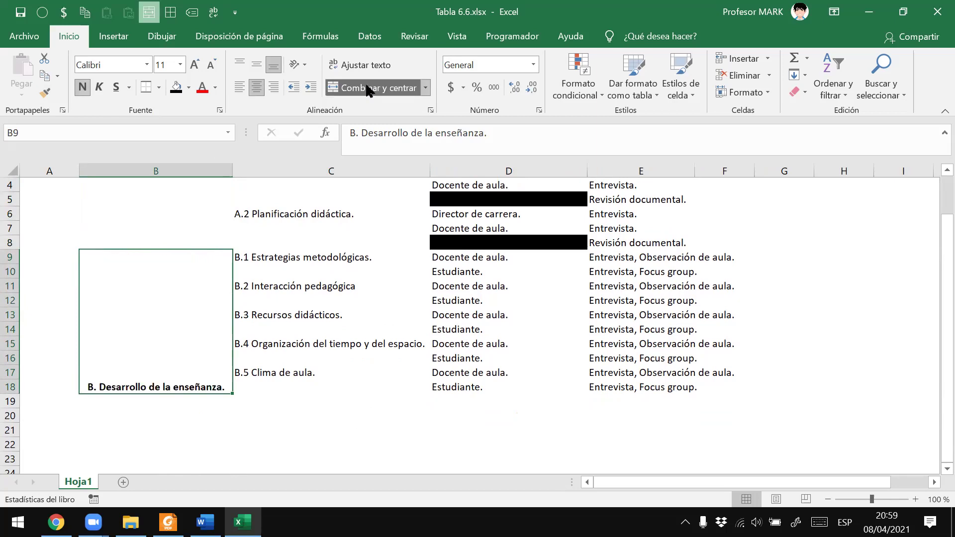
left_click(236, 90)
left_click(238, 67)
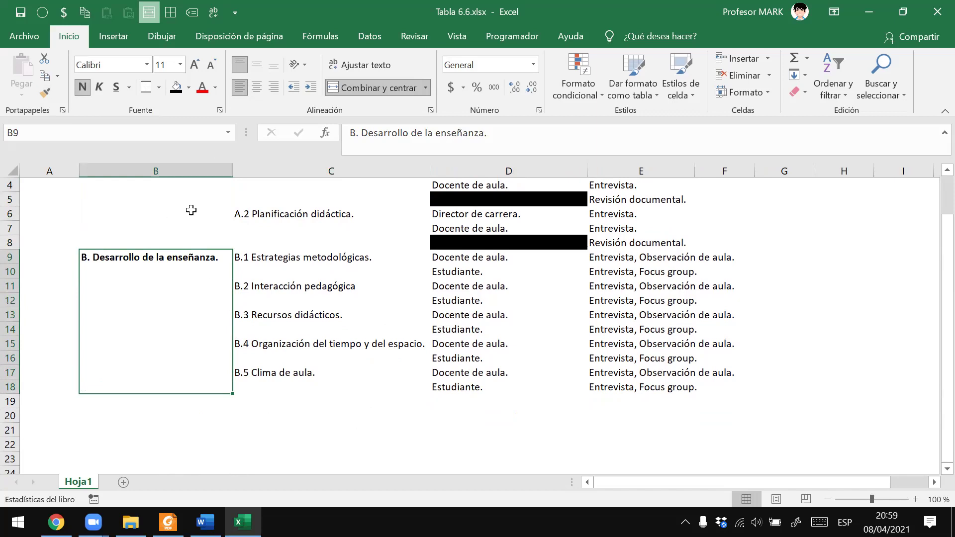
scroll(234, 282, "up", 1)
left_click(133, 239)
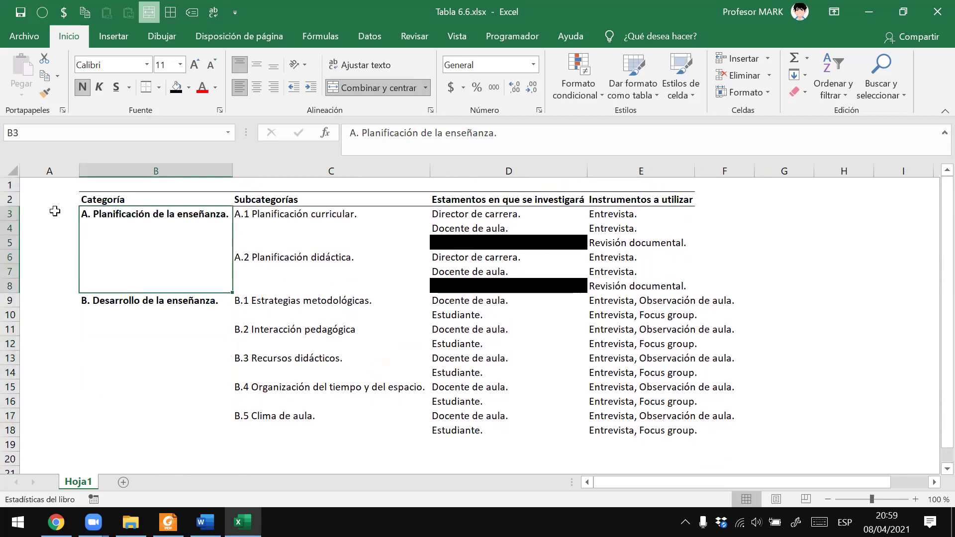
left_click(147, 341)
left_click(153, 259)
left_click(154, 363)
left_click(164, 249)
Inspect the PDF table's subcategory column, marking its edge in red then clearing the mark
key("alt+Tab")
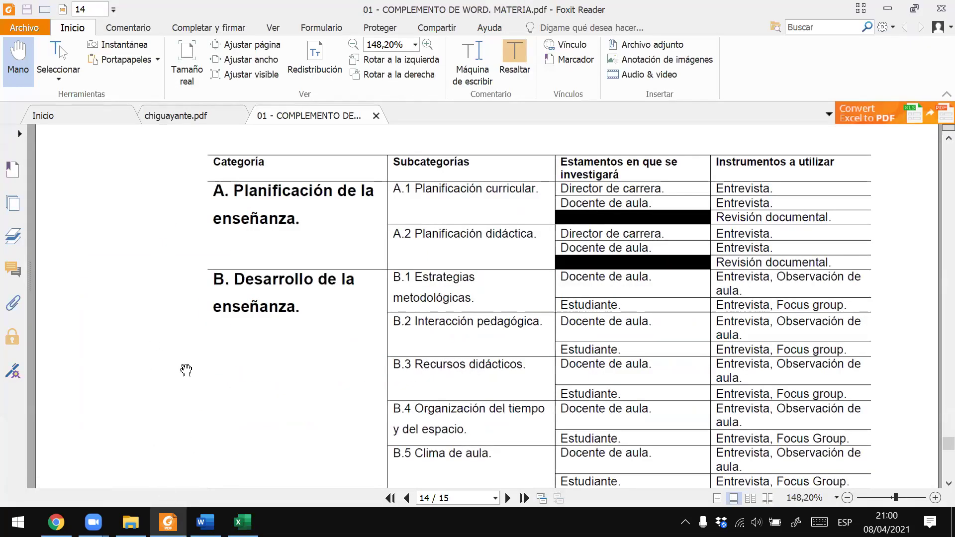
scroll(186, 370, "down", 3)
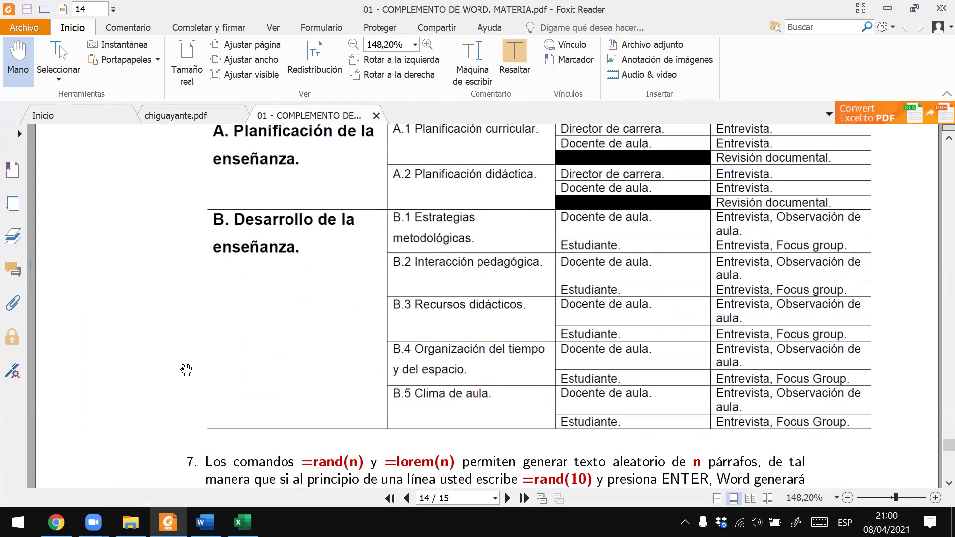
key("alt+Tab")
key("alt+Tab")
scroll(550, 395, "up", 3)
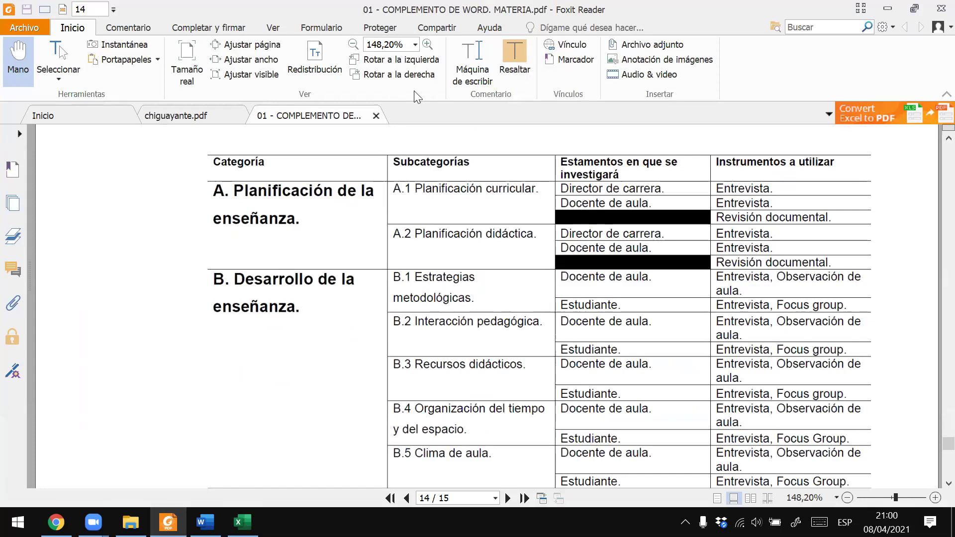
left_click_drag(369, 145, 380, 365)
left_click_drag(327, 501, 393, 496)
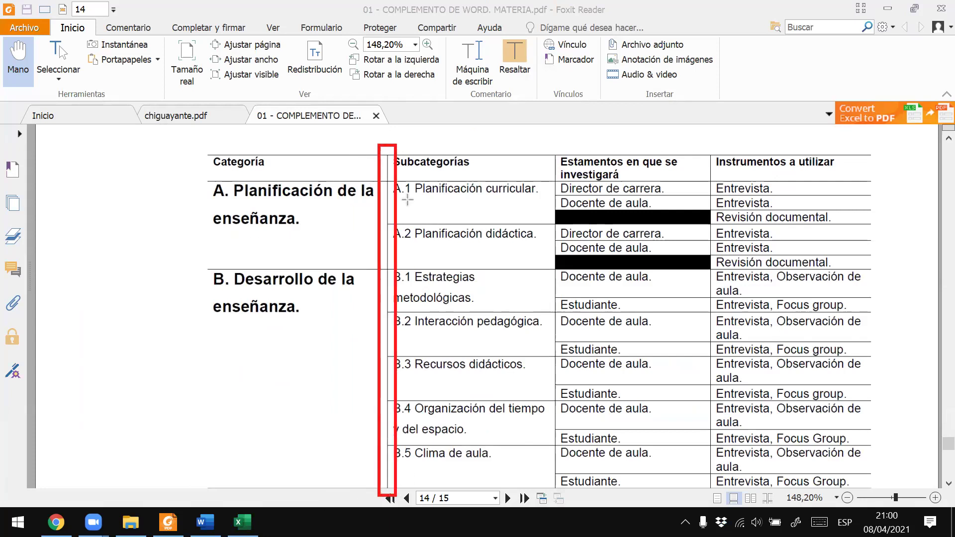
key("Escape")
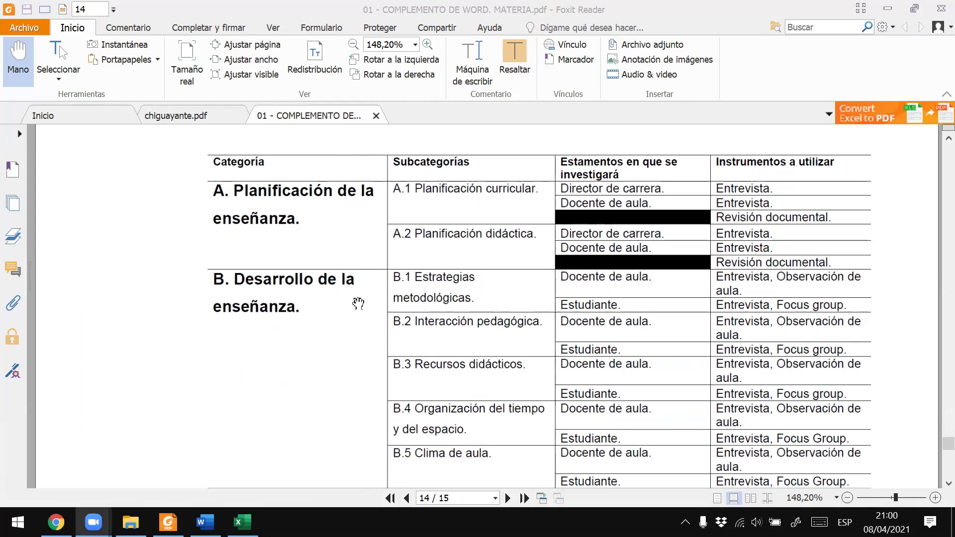
Recheck the page 14 PDF table and return to Excel with the Categoría header selected
scroll(358, 301, "down", 1)
key("alt+Tab")
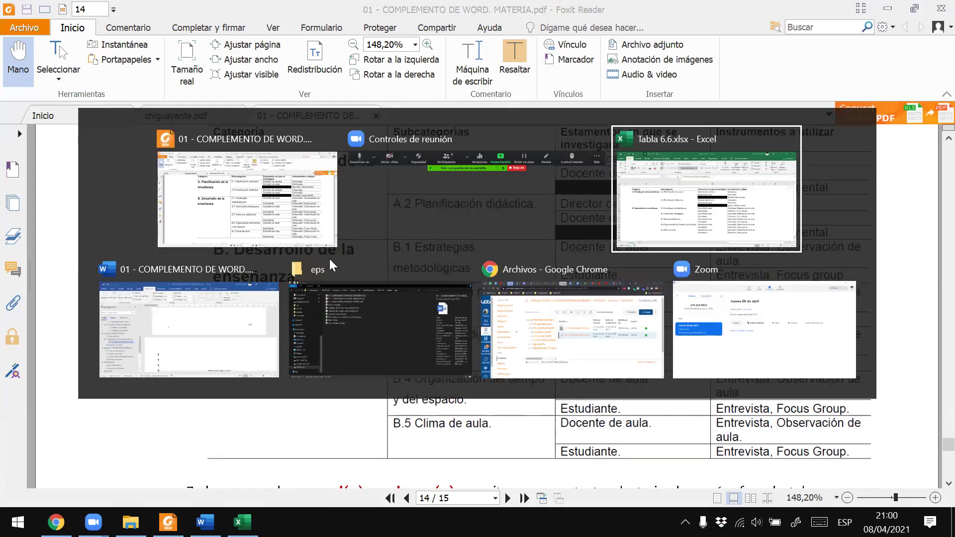
key("alt+Tab")
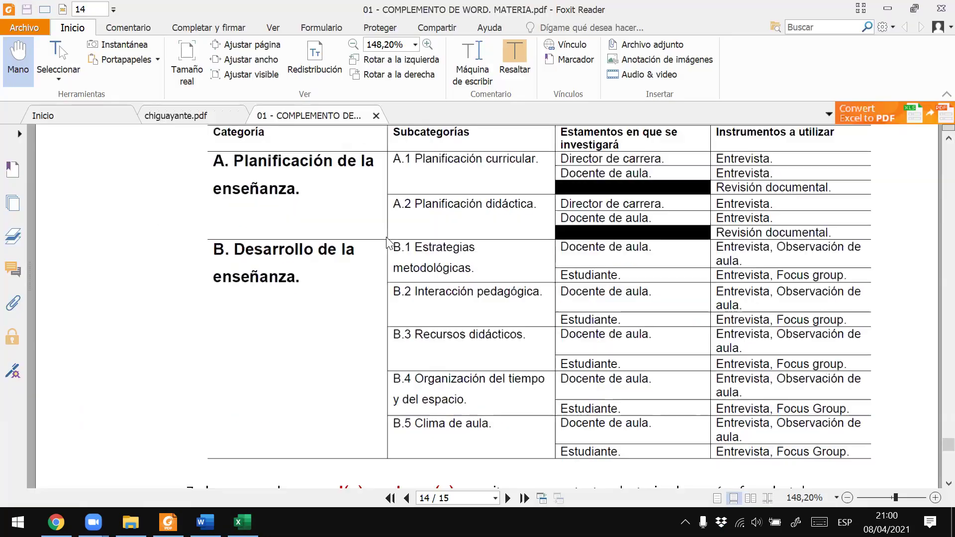
scroll(378, 243, "up", 1)
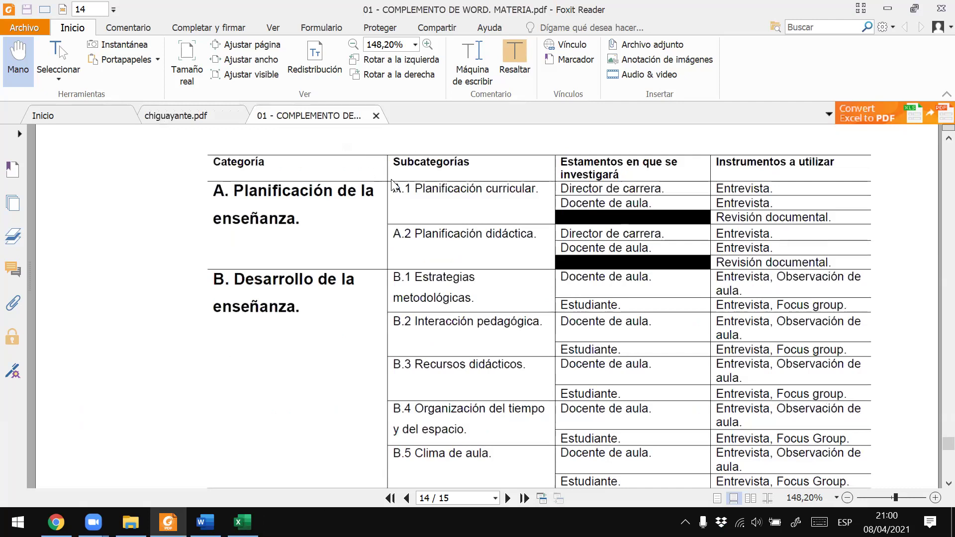
key("alt+Tab")
left_click(146, 201)
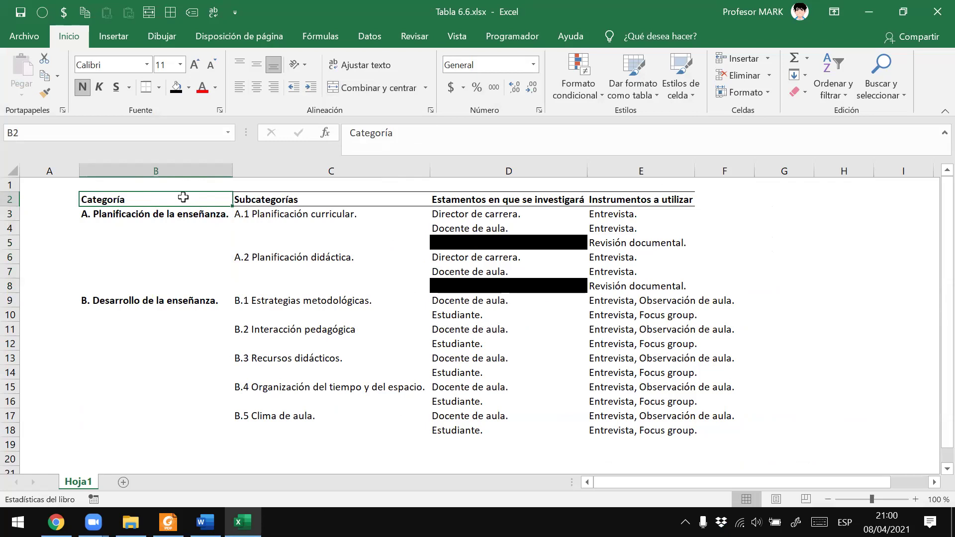
Add a Borde derecho line to the Categoría column B2:B18
left_click_drag(167, 202, 160, 431)
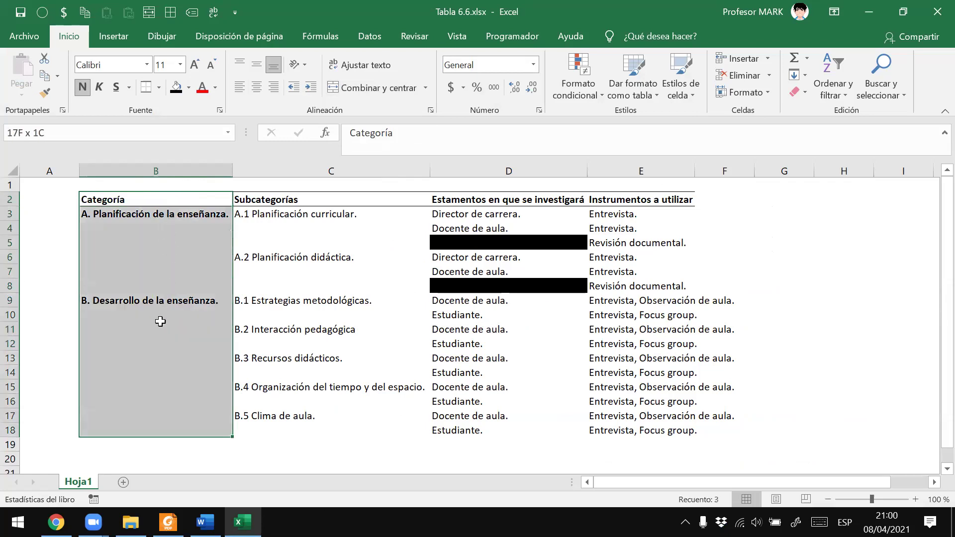
left_click_drag(158, 324, 158, 324)
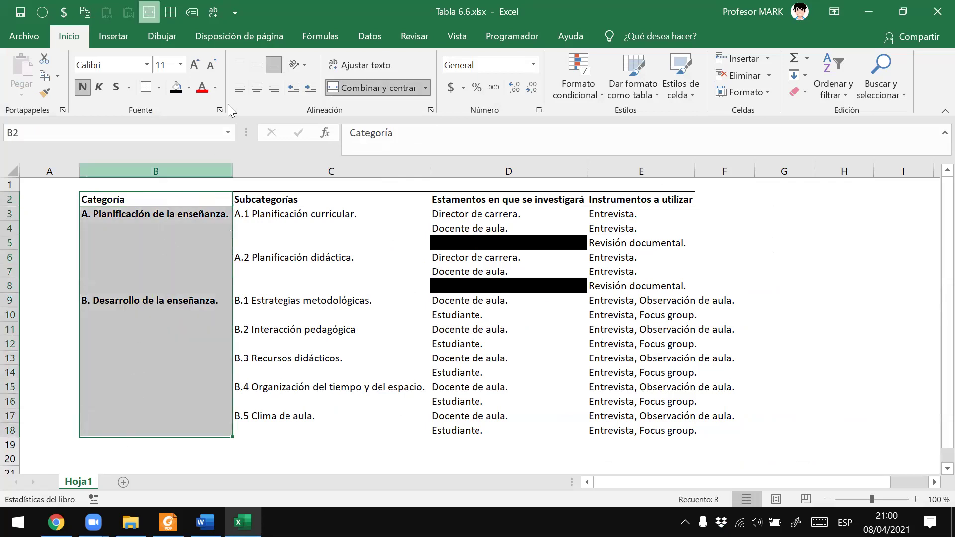
left_click(159, 89)
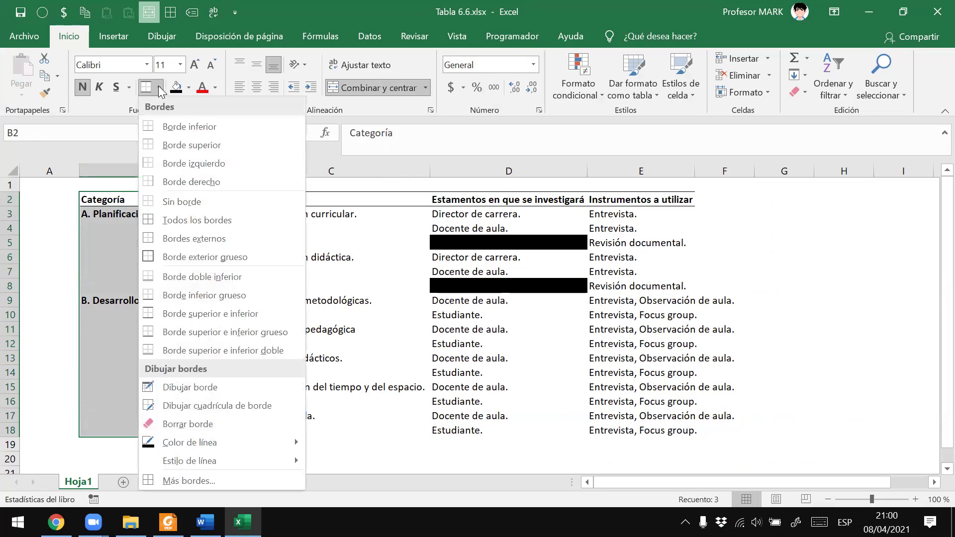
left_click(168, 182)
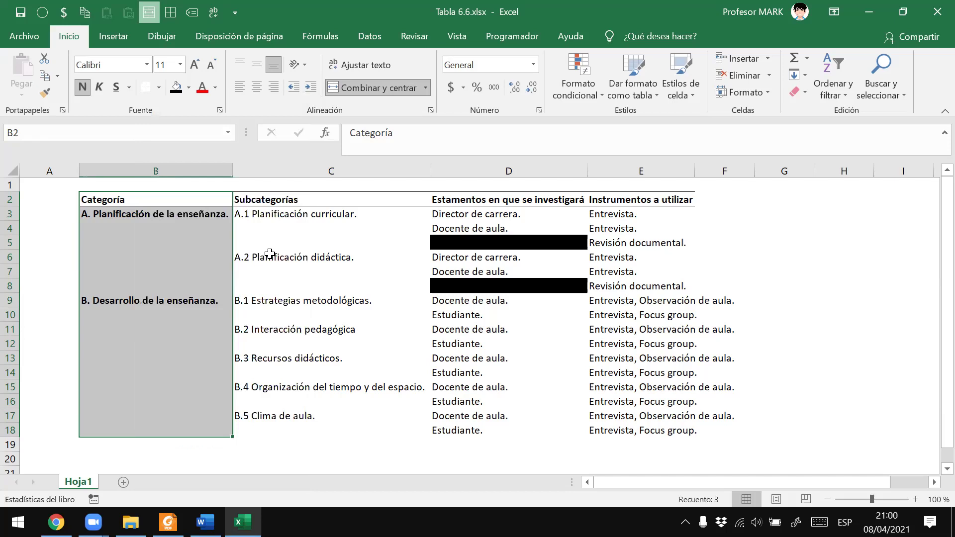
left_click(271, 253)
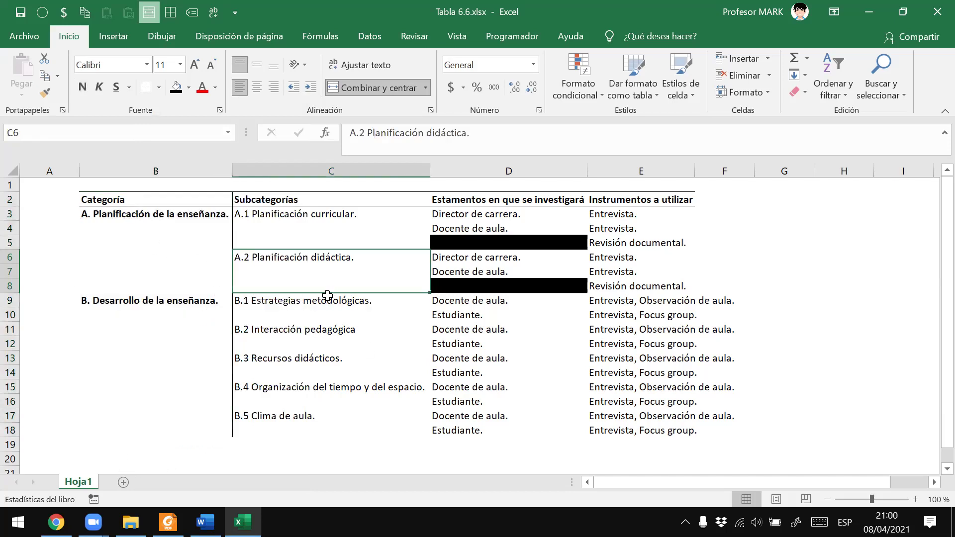
key("alt+Tab")
key("alt+Tab")
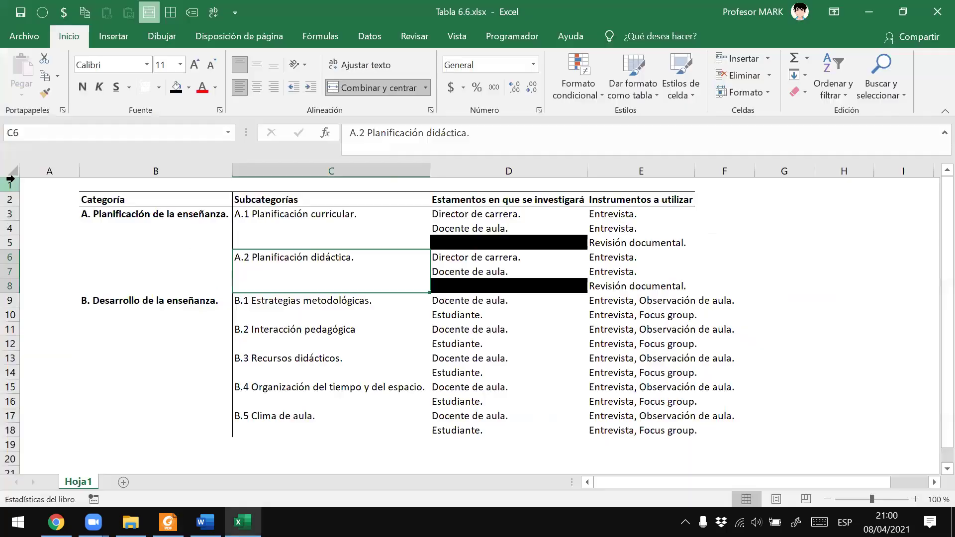
key("alt+Tab")
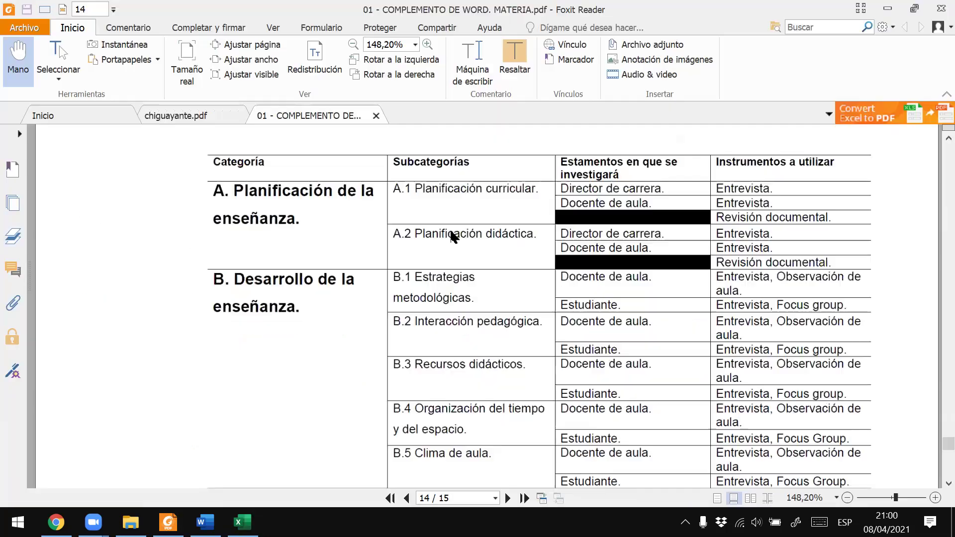
scroll(563, 160, "down", 1)
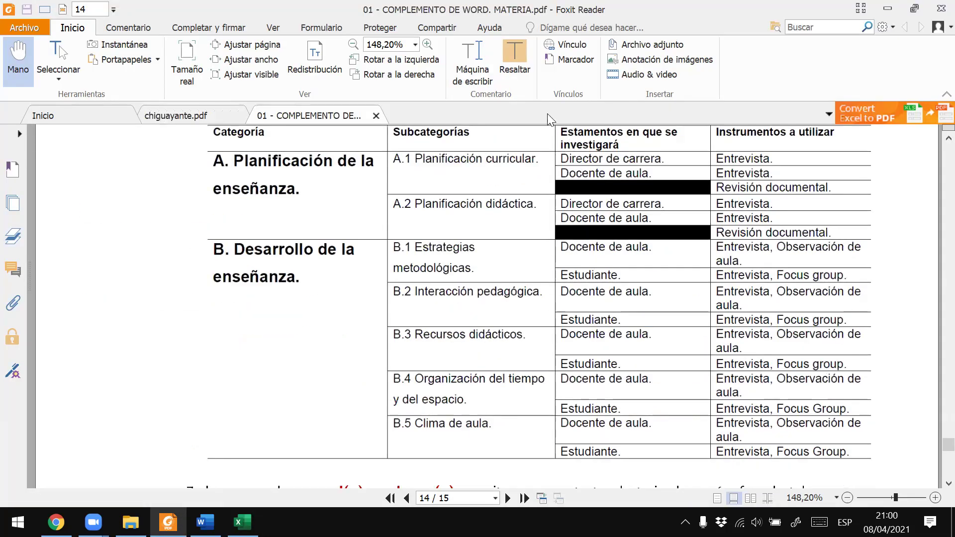
key("alt+Tab")
Add right borders to the Subcategorías and Estamentos columns, C2:C18 and D2:D18
left_click_drag(391, 202, 405, 416)
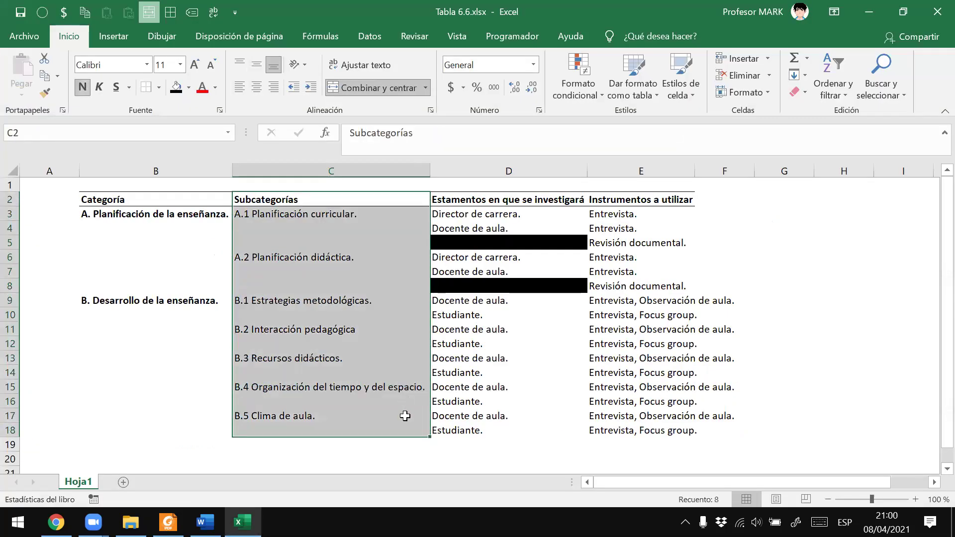
left_click(159, 87)
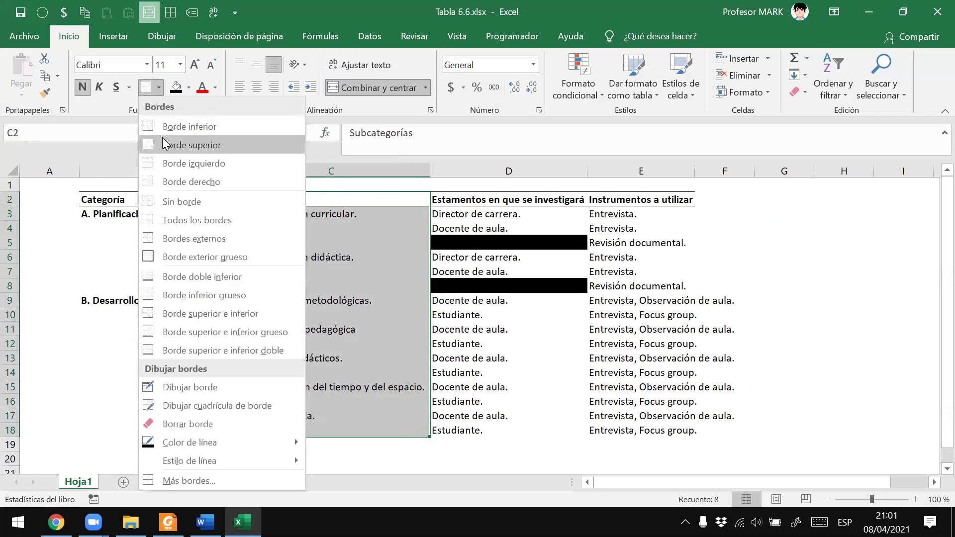
left_click(190, 181)
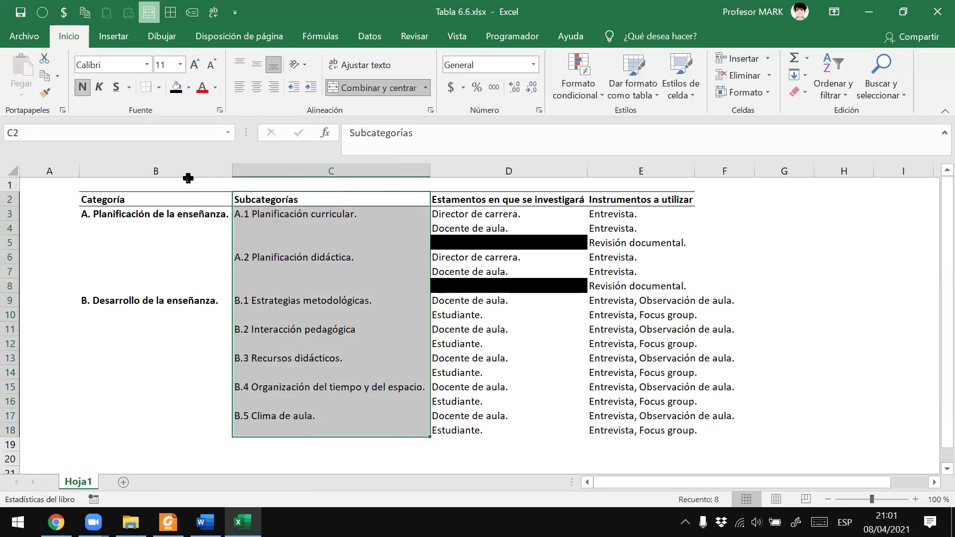
left_click(341, 254)
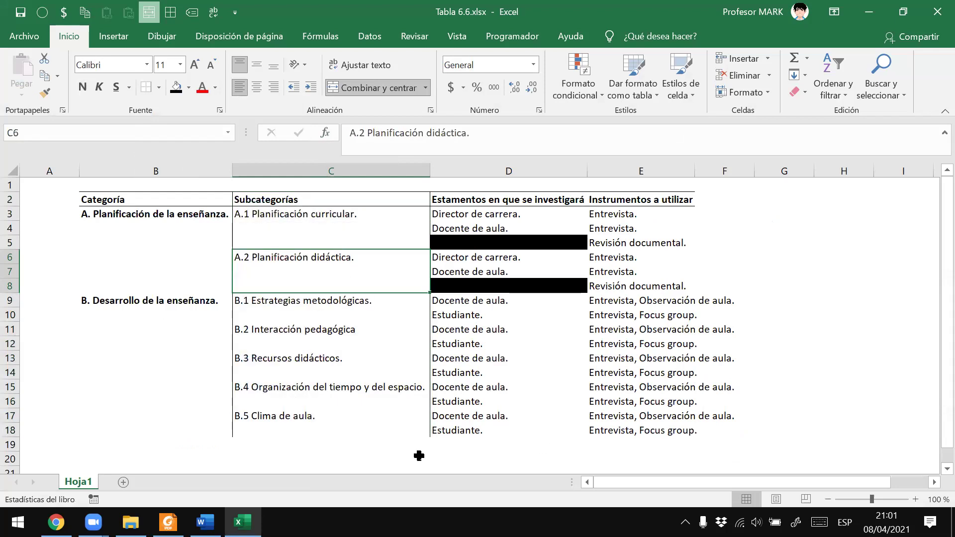
key("alt+Tab")
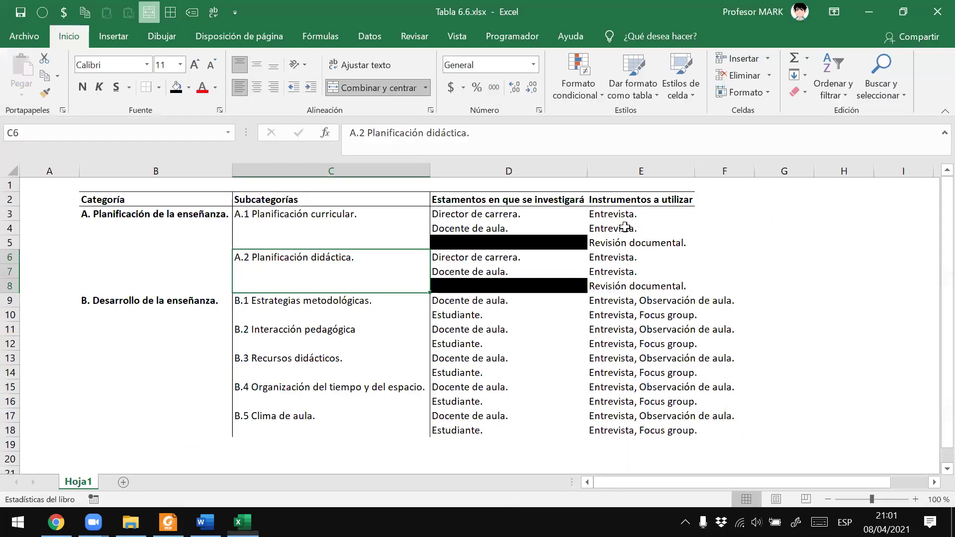
key("alt+Tab")
left_click_drag(538, 200, 532, 429)
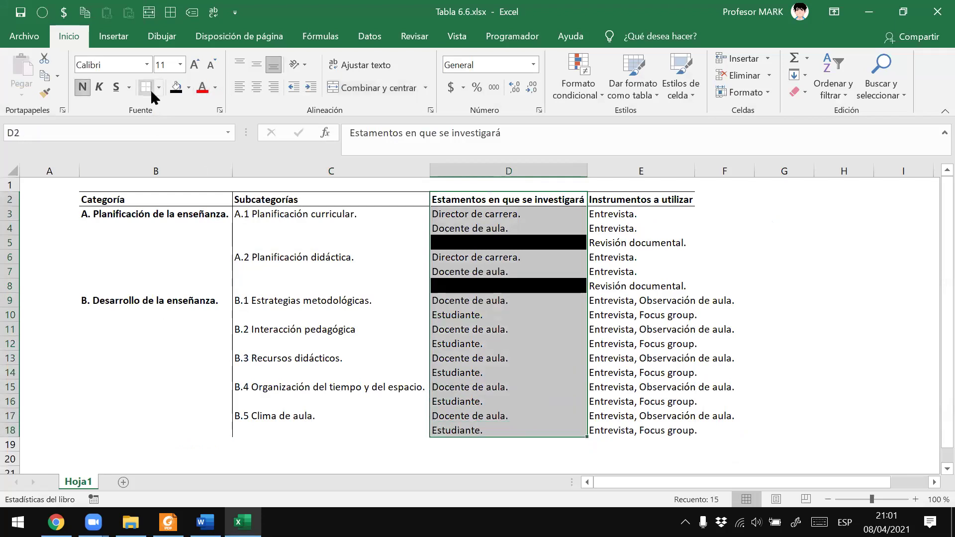
left_click(145, 90)
left_click(292, 241)
Compare the spreadsheet with the PDF table to see where row lines belong
key("alt+Tab")
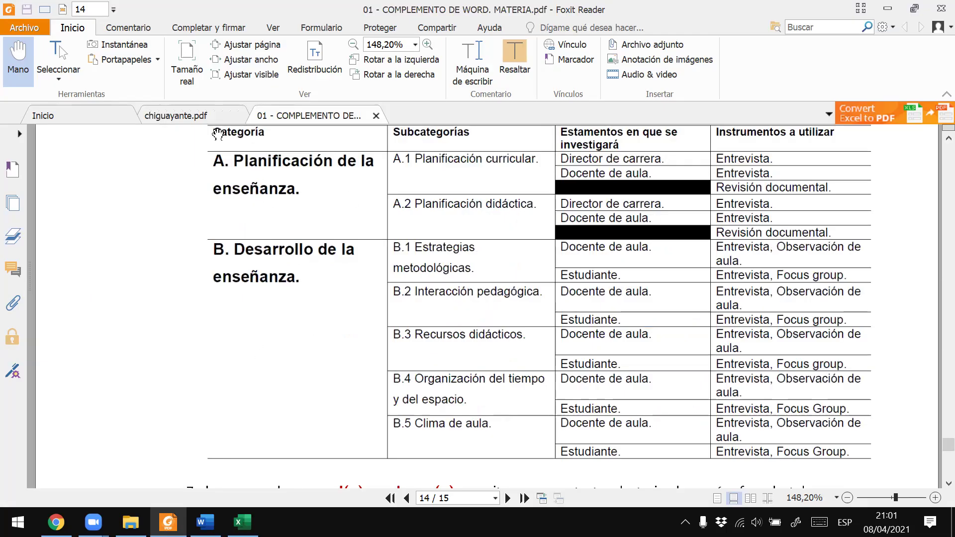
key("alt+Tab")
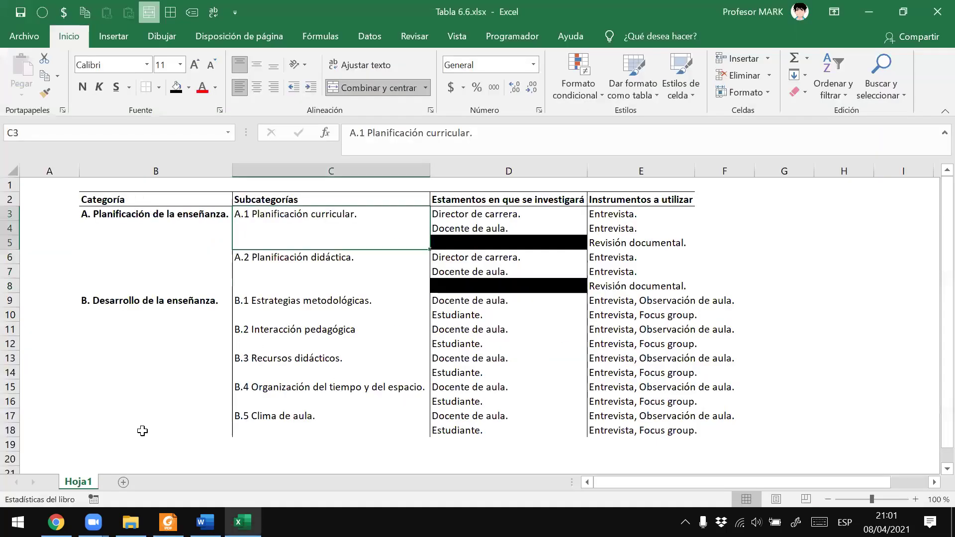
left_click(672, 288)
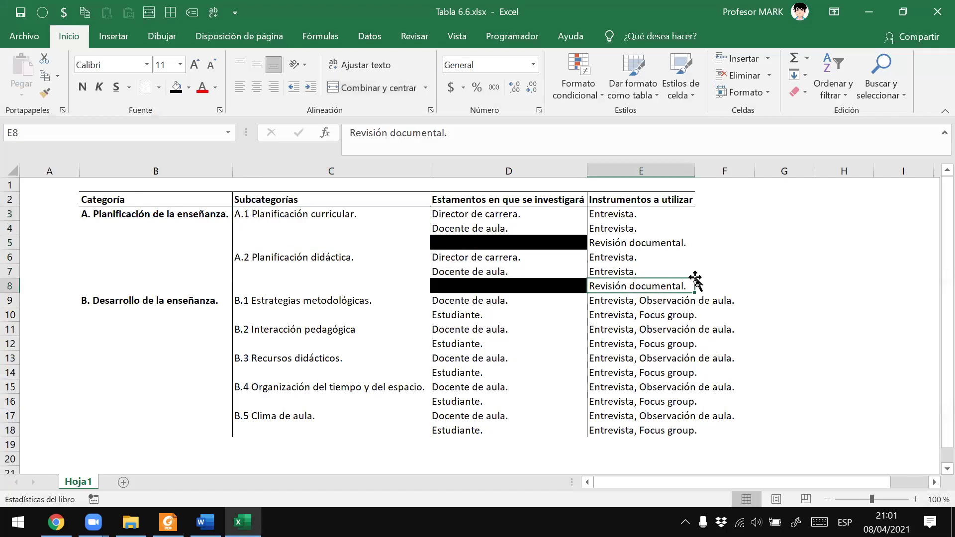
key("alt+Tab")
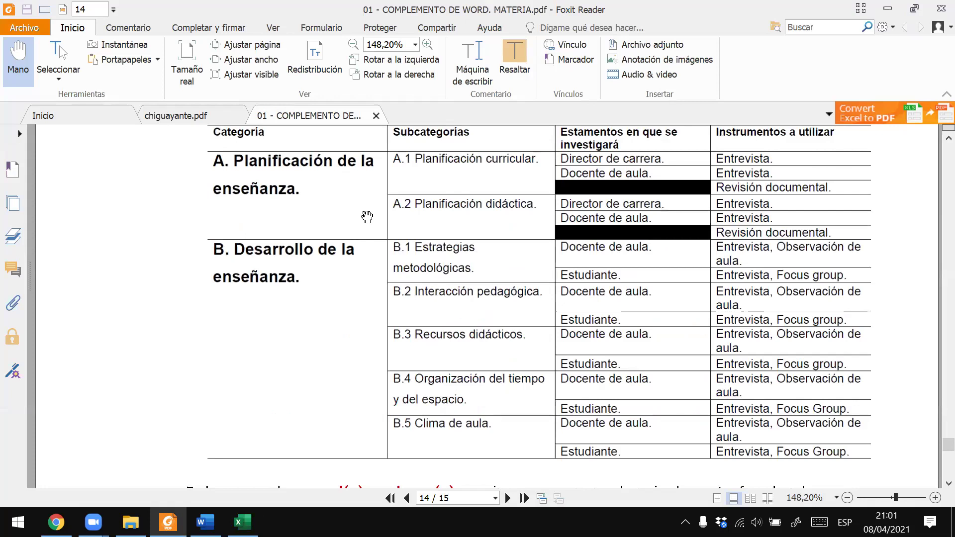
left_click(415, 221)
key("alt+Tab")
Add a bottom border under the A.1 group rows across columns C to E (C3:E5)
left_click(370, 209)
left_click_drag(497, 214, 519, 229)
left_click(317, 231)
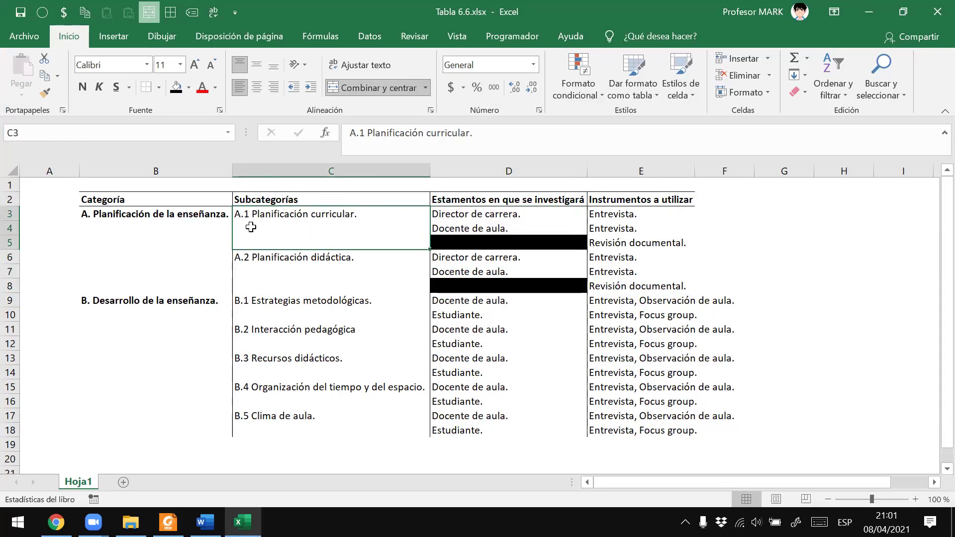
left_click_drag(438, 214, 647, 244)
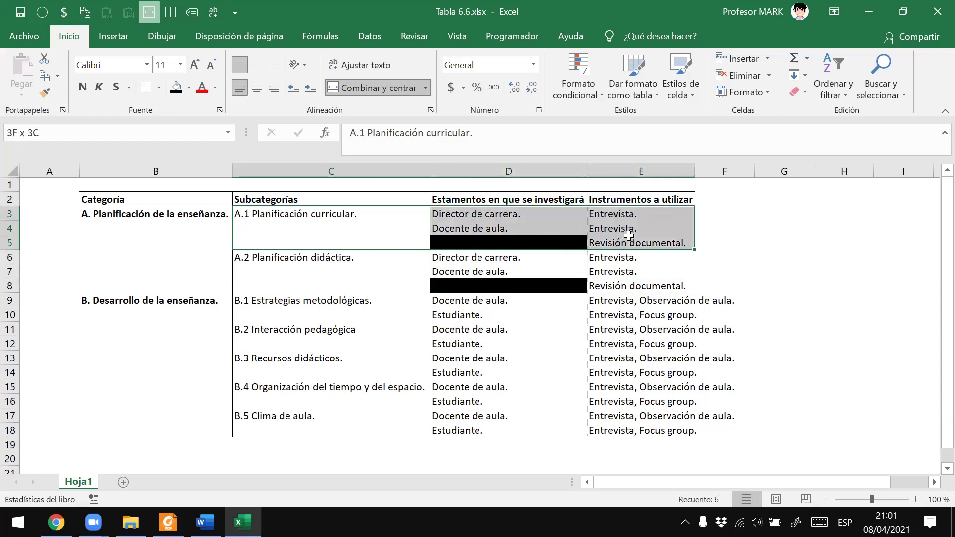
left_click(159, 87)
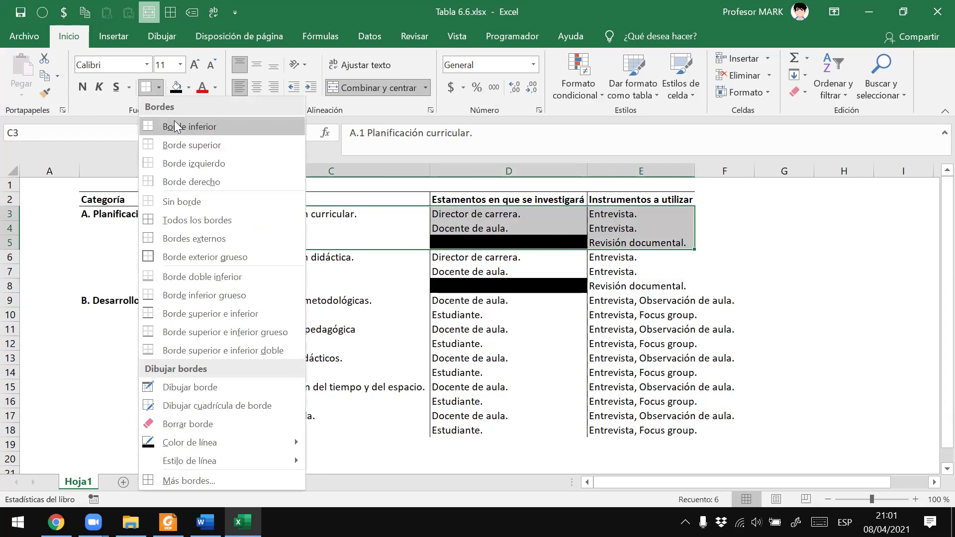
left_click(175, 124)
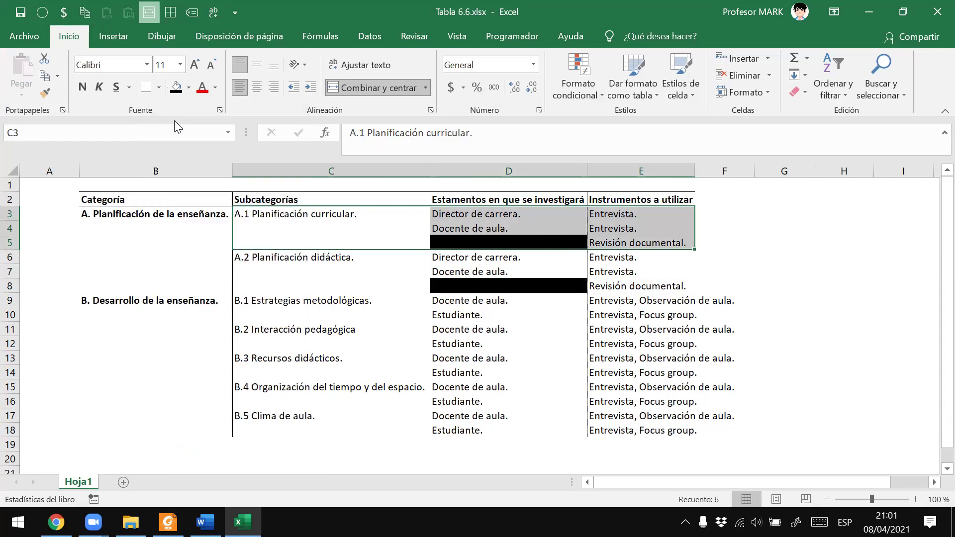
Add a bottom border under the A.2 group rows across columns C to E (C6:E8)
left_click(342, 273)
left_click(631, 274, "shift")
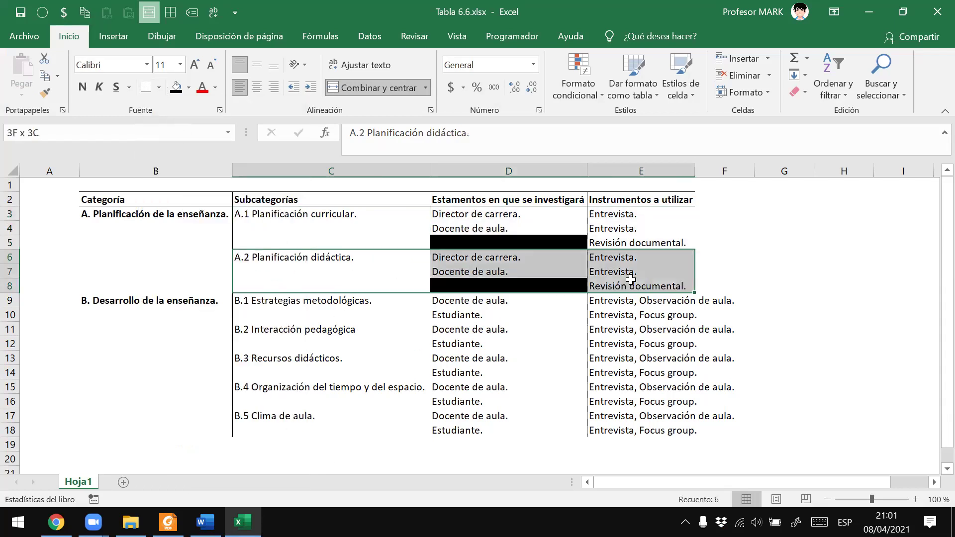
left_click(158, 88)
left_click(167, 127)
left_click(752, 251)
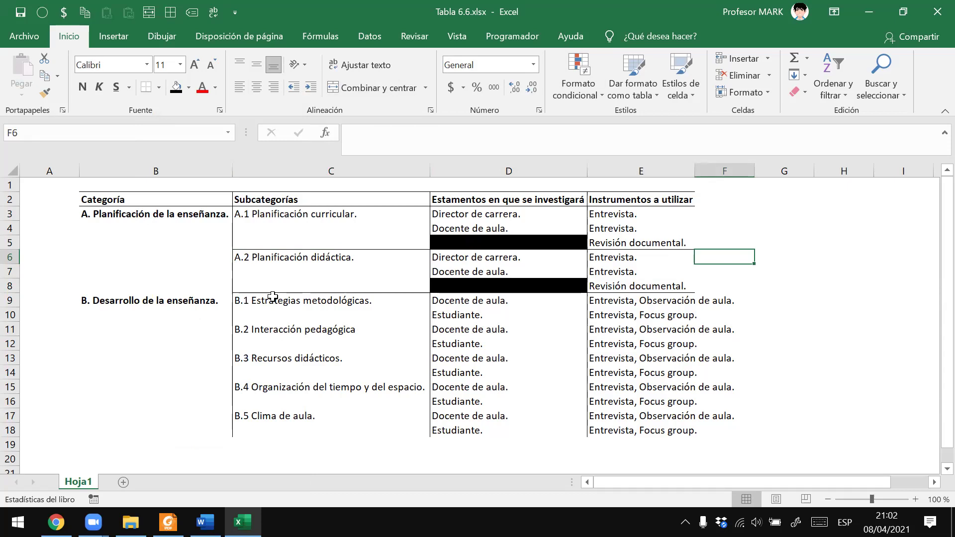
Put an outline border around the B.3 subcategory rows (C13:E14)
scroll(297, 315, "down", 1)
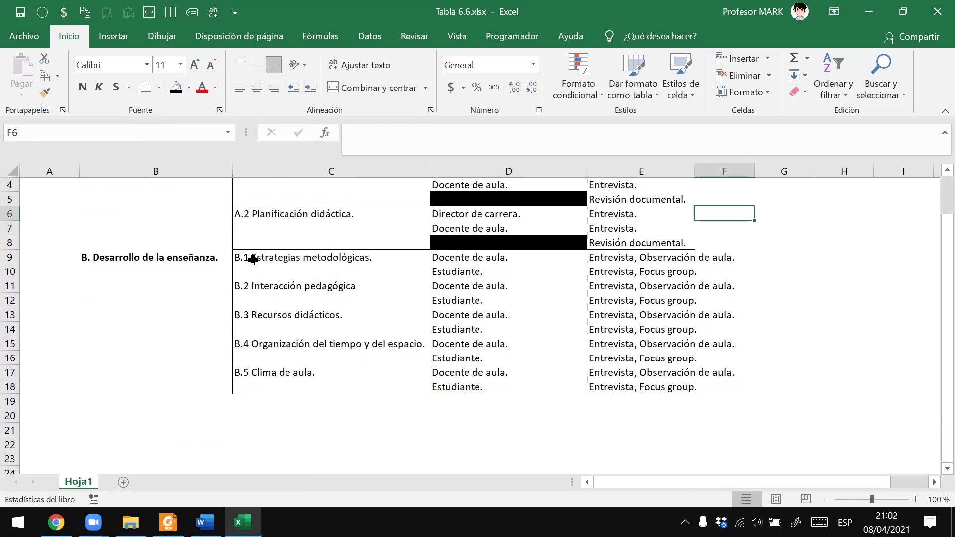
left_click_drag(241, 259, 692, 272)
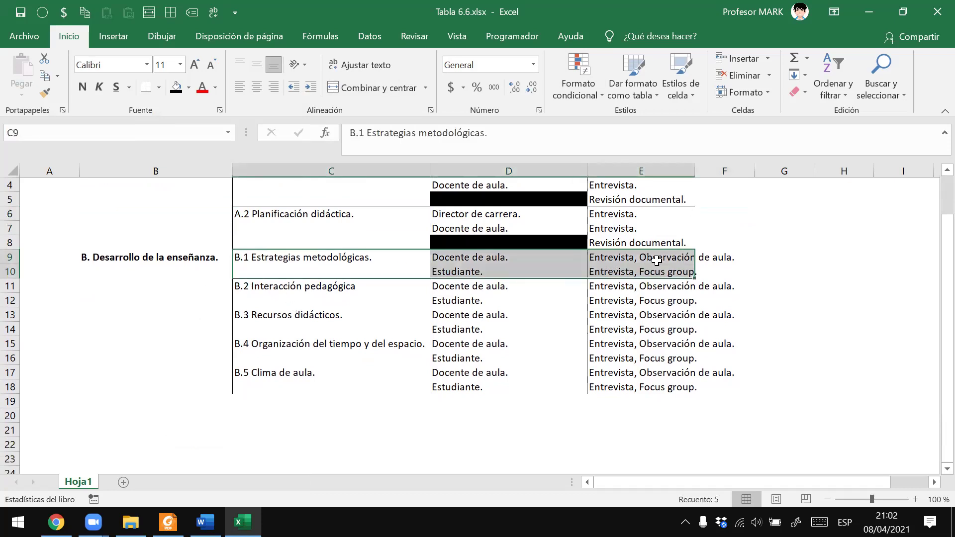
left_click(160, 88)
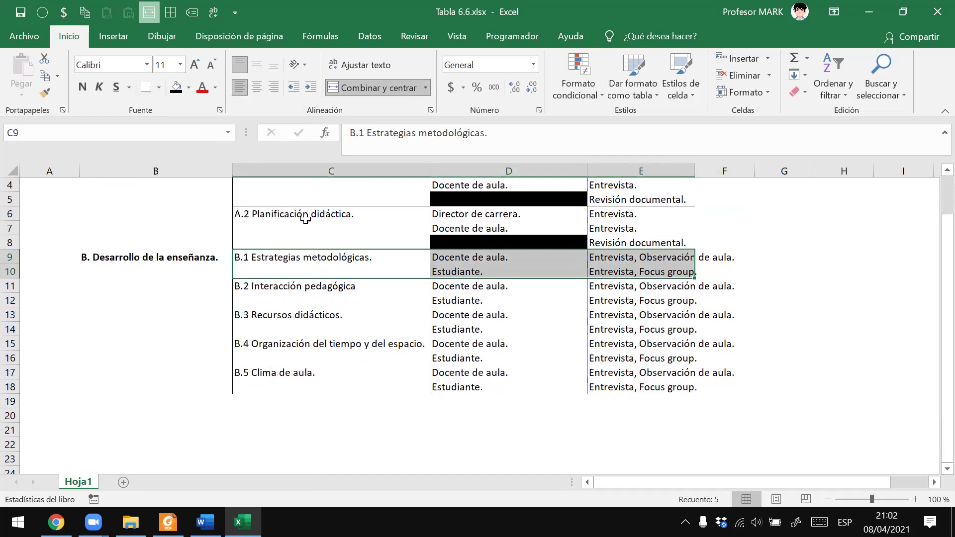
key("alt+Tab")
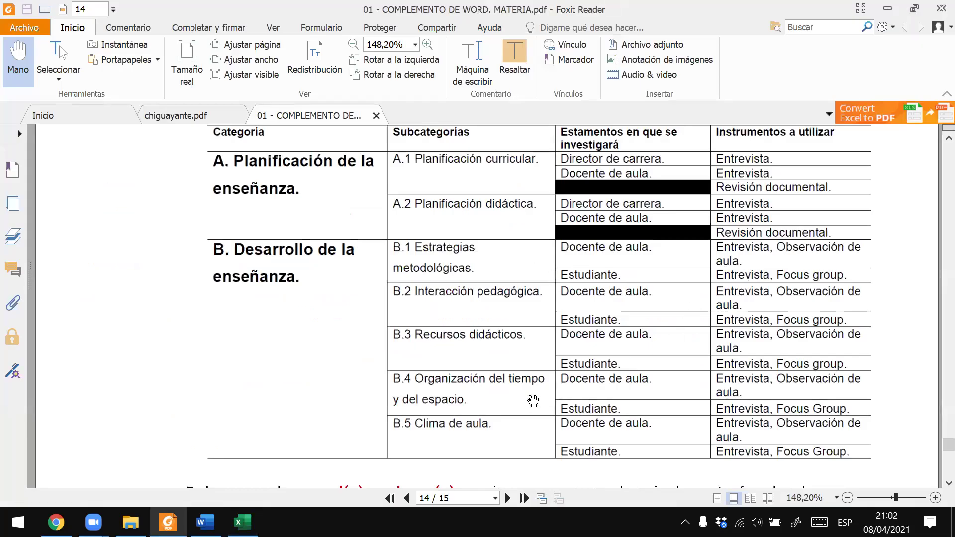
key("alt+Tab")
left_click_drag(262, 293, 670, 286)
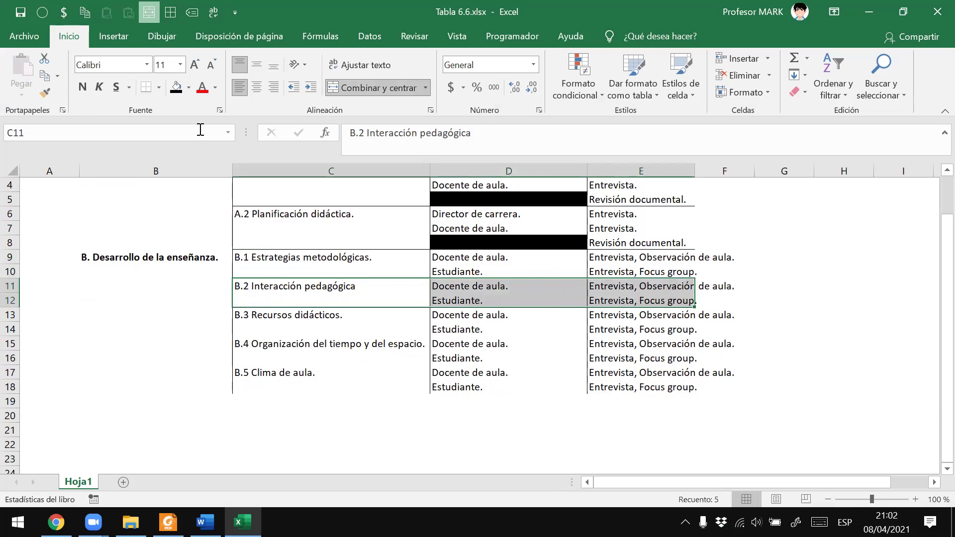
left_click_drag(254, 325, 642, 326)
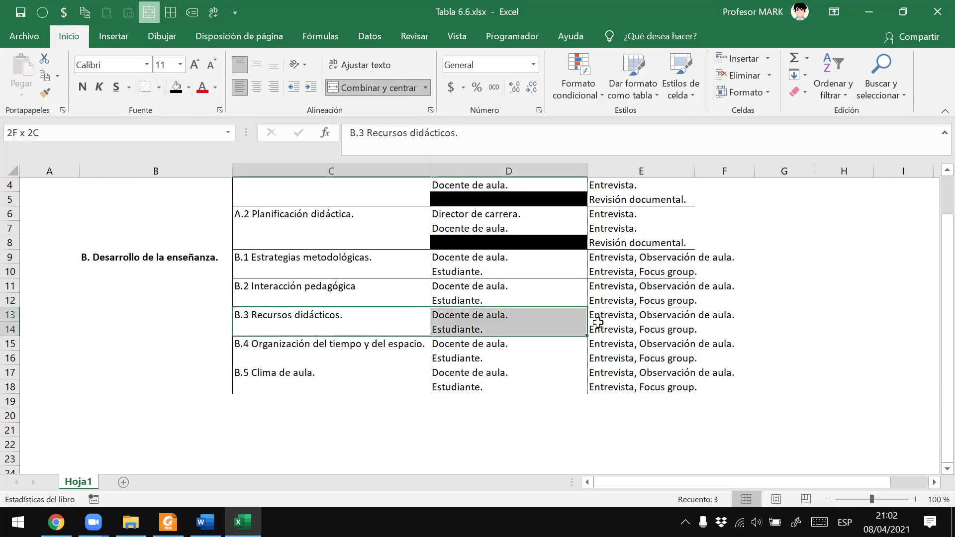
left_click(144, 87)
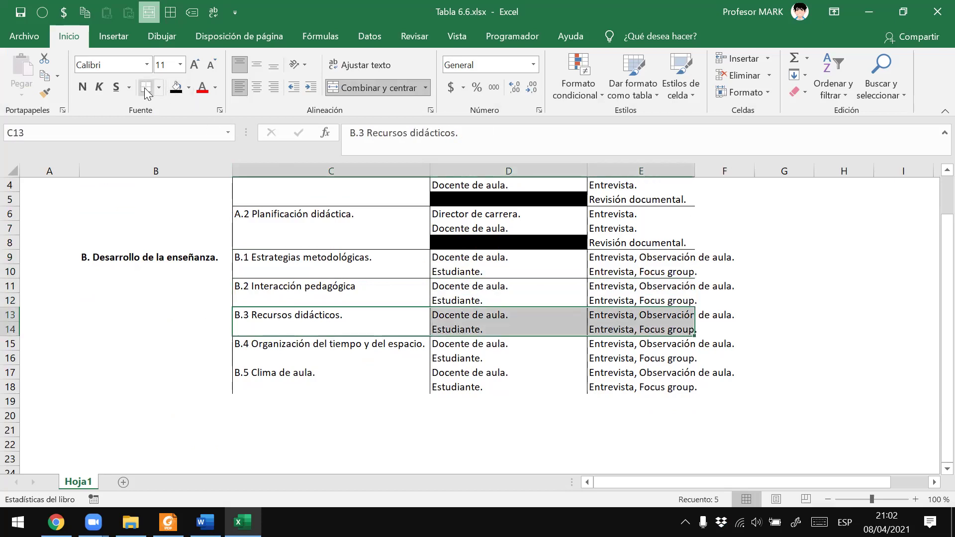
Outline the B.4 (C15:E16) and B.5 (C17:E18) subcategory rows
left_click_drag(281, 353, 618, 359)
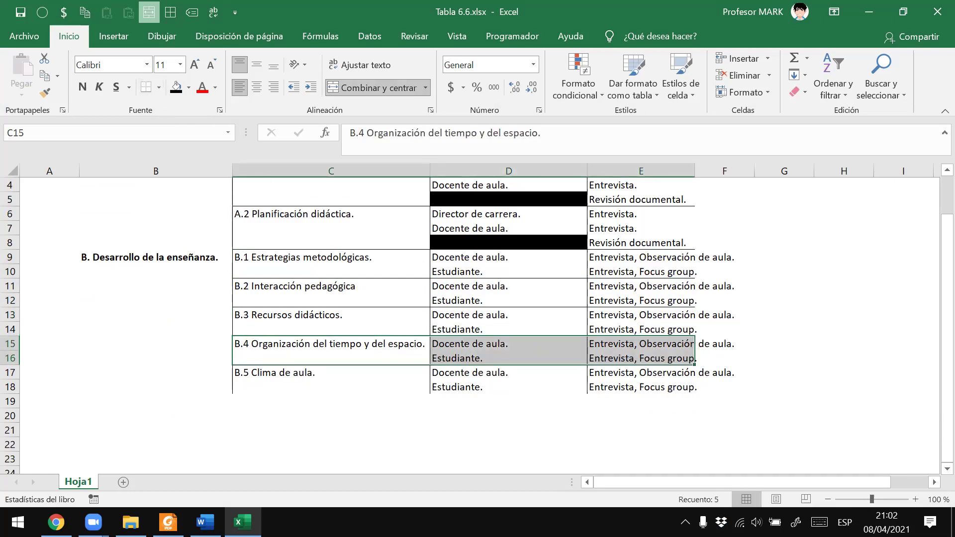
left_click(242, 523)
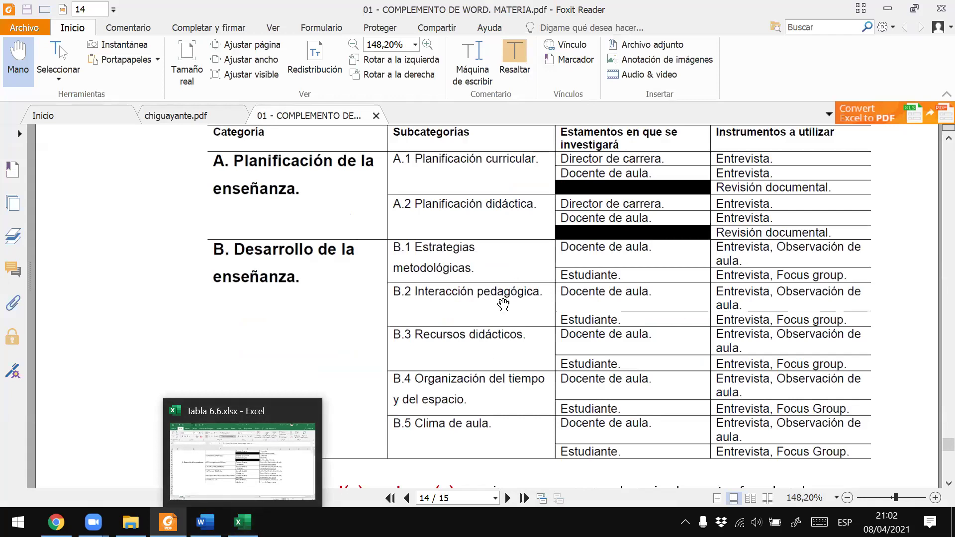
scroll(504, 301, "down", 3)
key("alt+Tab")
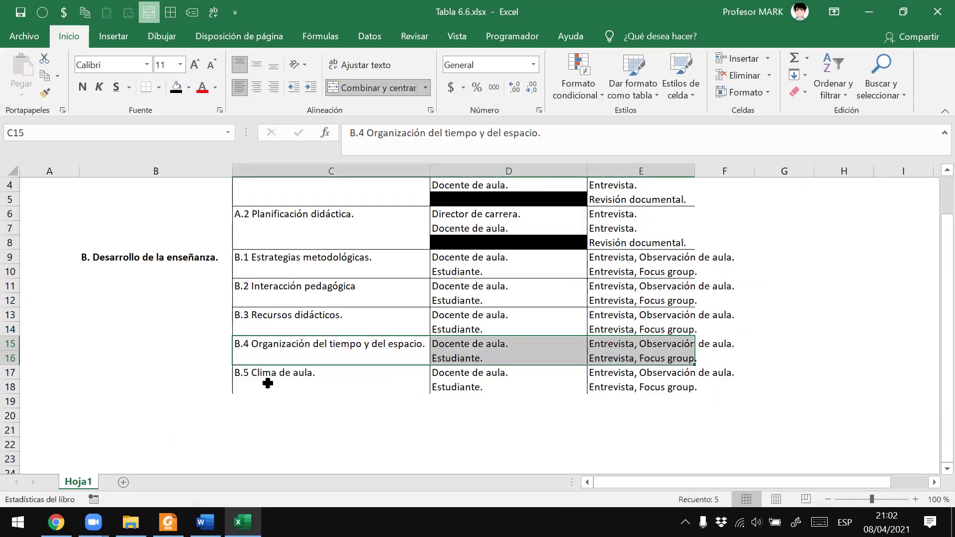
left_click_drag(266, 382, 614, 378)
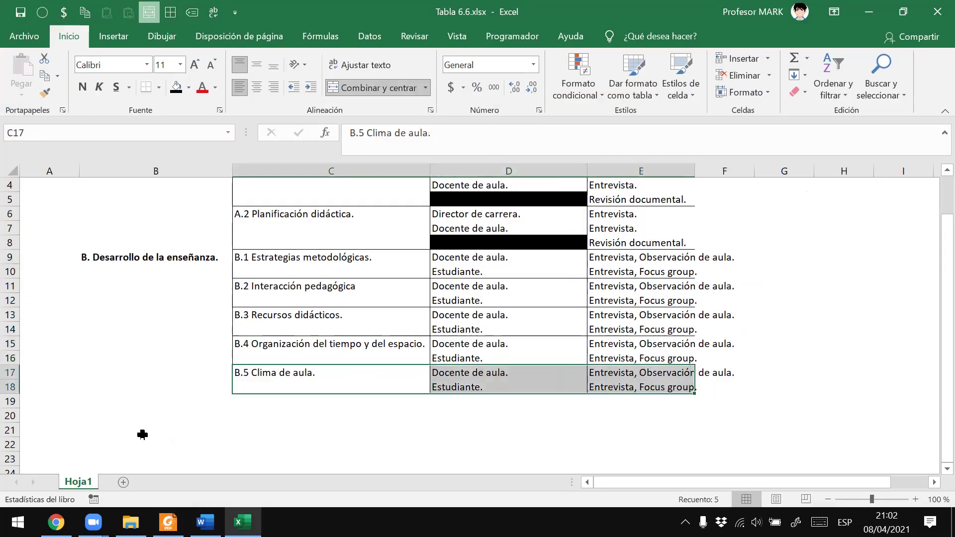
key("alt+Tab")
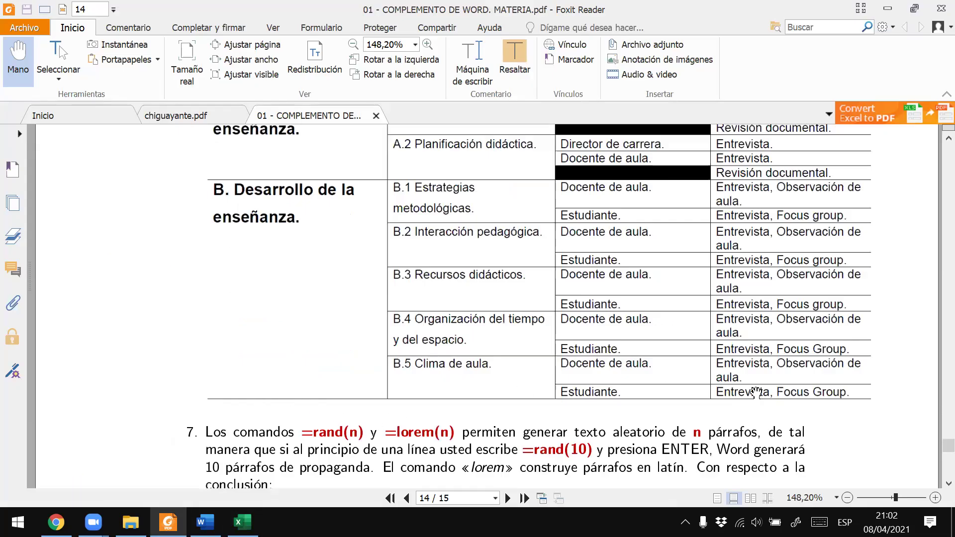
key("alt+Tab")
Try an outline border on the whole category B block, then undo it
left_click(182, 356)
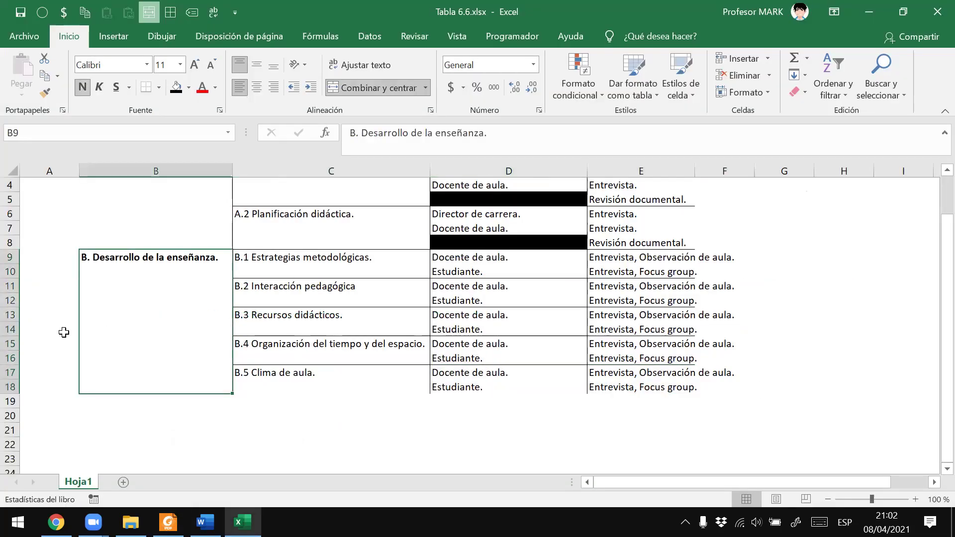
left_click_drag(134, 368, 679, 356)
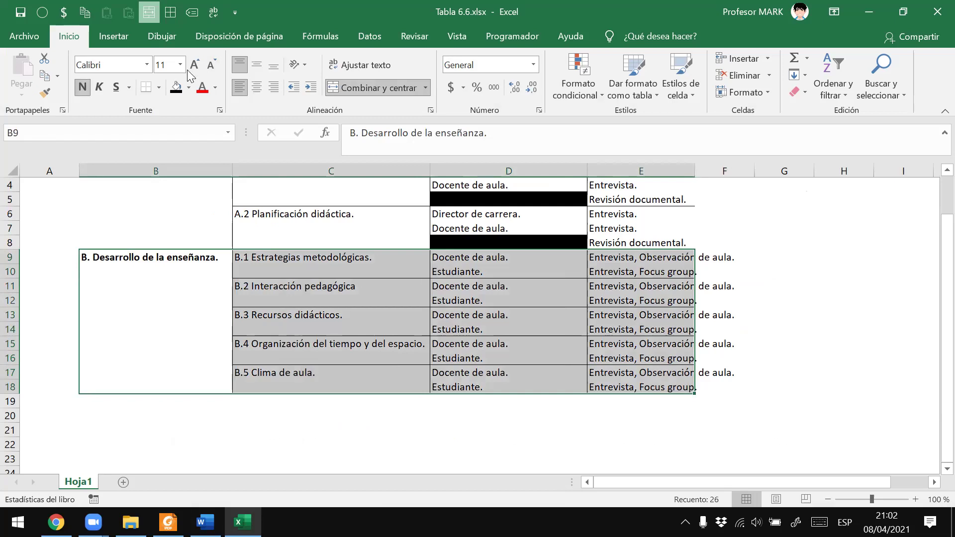
left_click(330, 257)
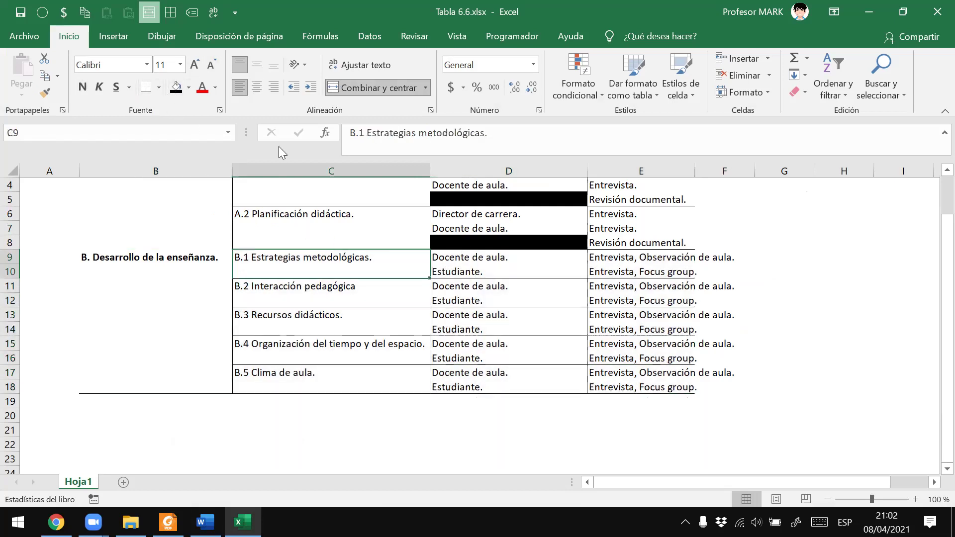
key("ctrl+z")
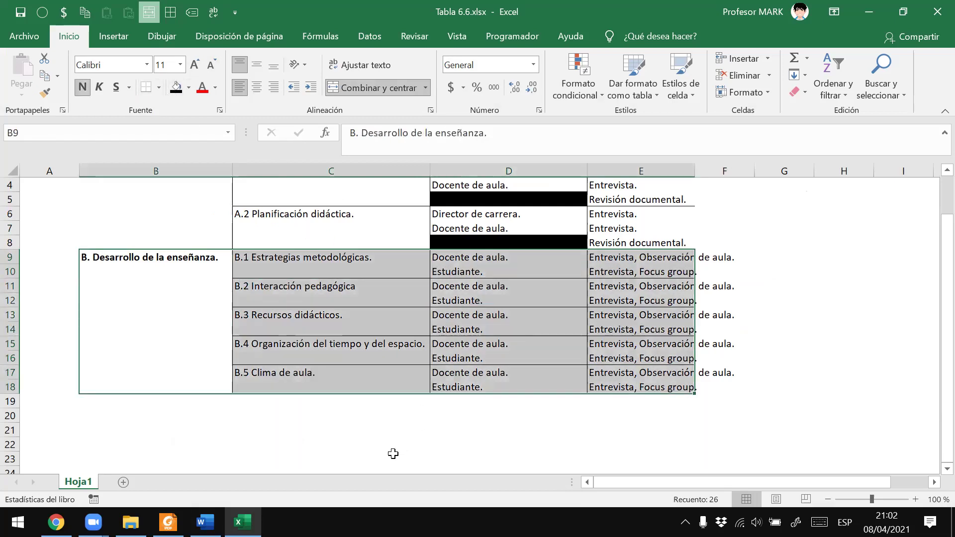
left_click(393, 453)
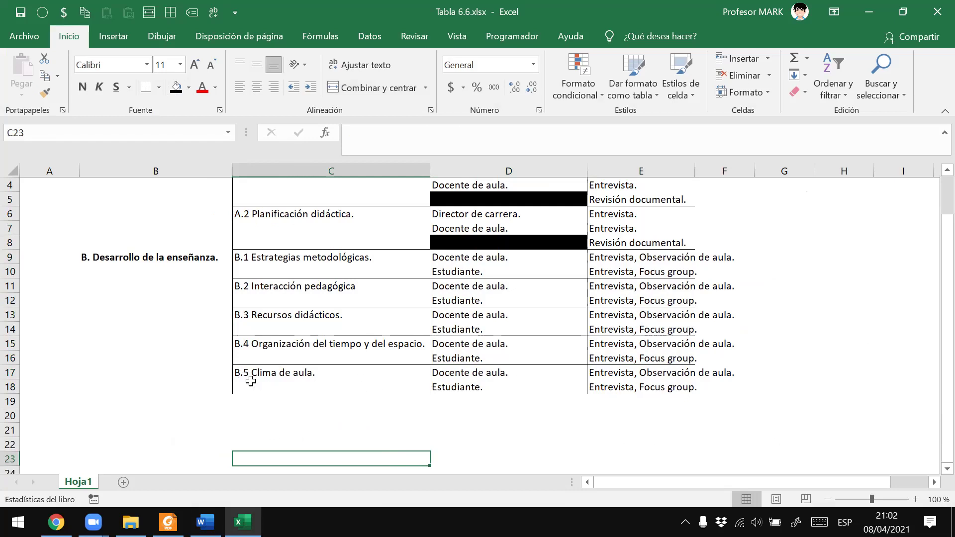
Reapply outline borders to the B.5 and B.4 rows and the merged category B cell (B9:B18)
left_click_drag(251, 381, 597, 381)
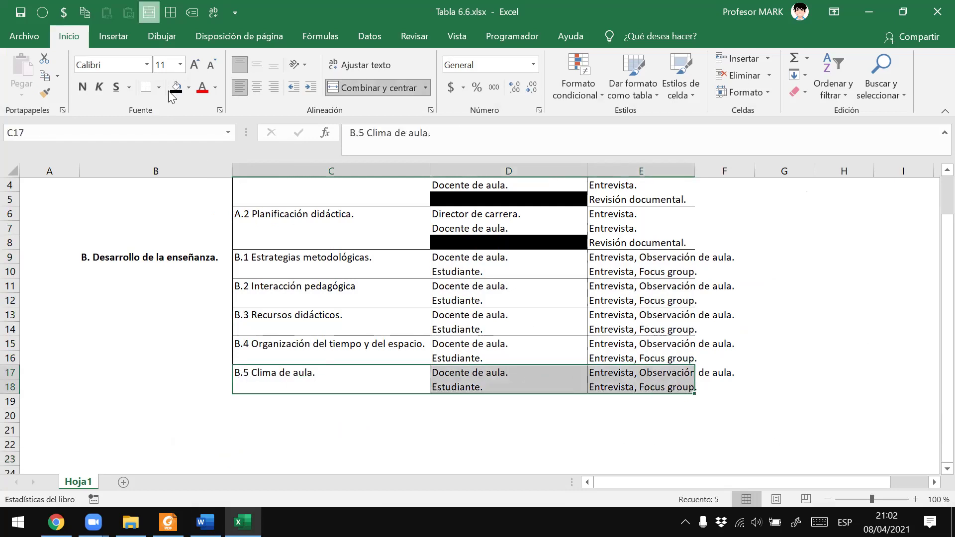
left_click(352, 342)
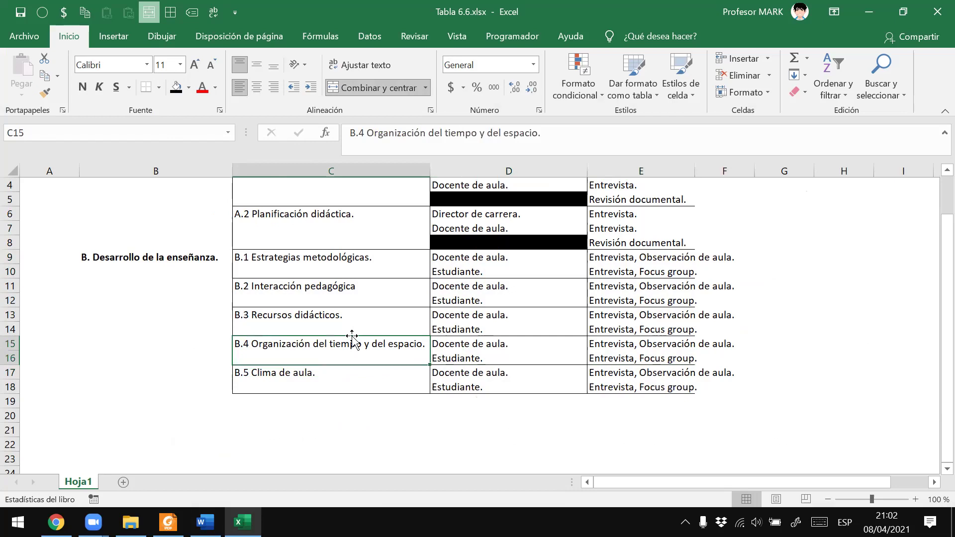
left_click(156, 376)
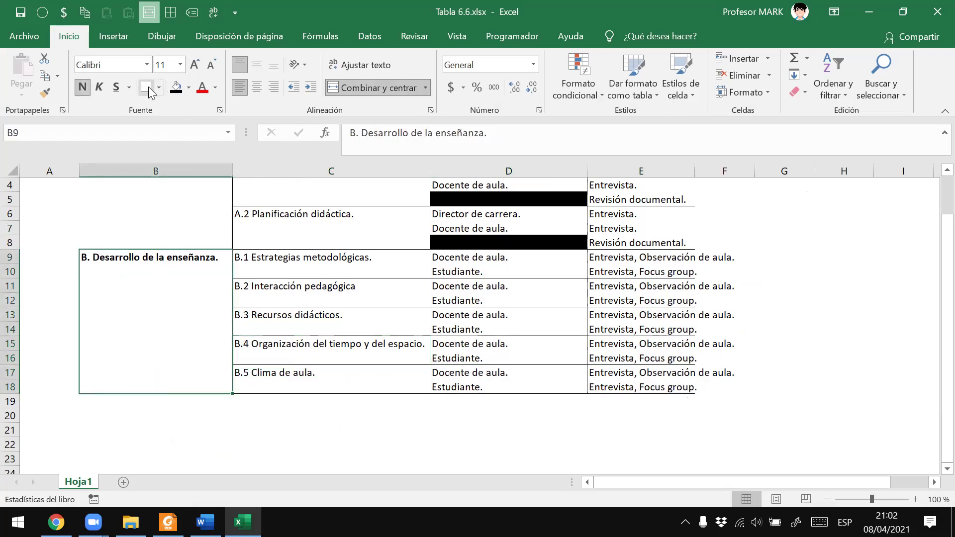
left_click(825, 363)
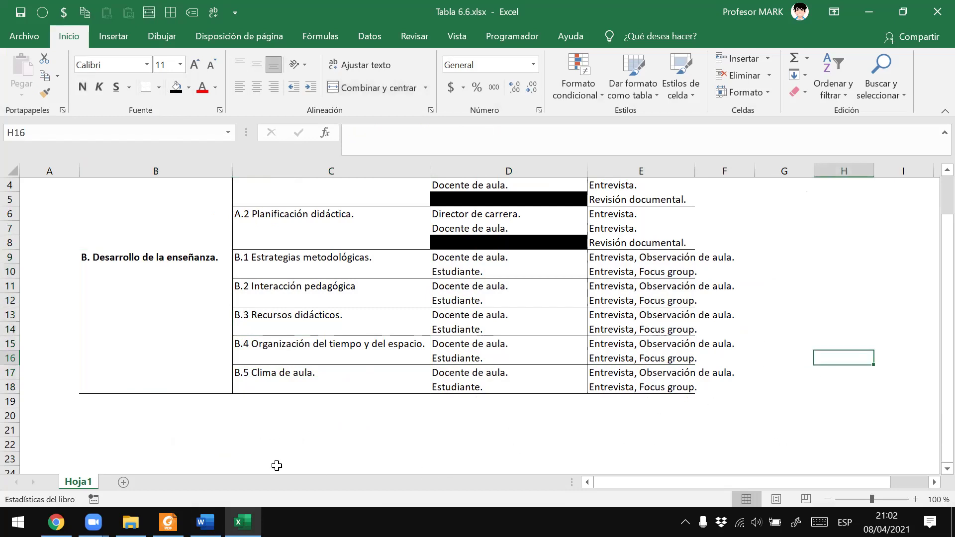
scroll(194, 408, "up", 1)
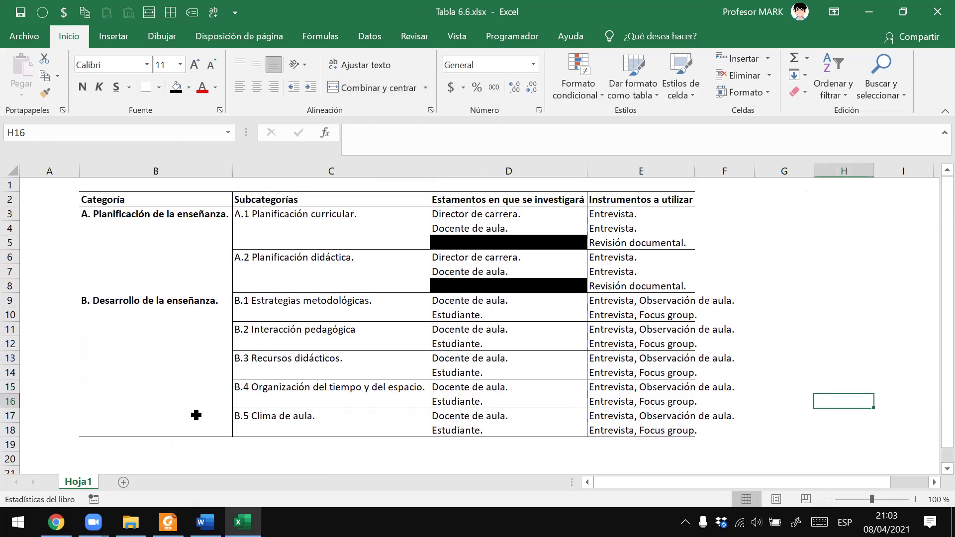
key("alt+Tab")
scroll(659, 148, "up", 3)
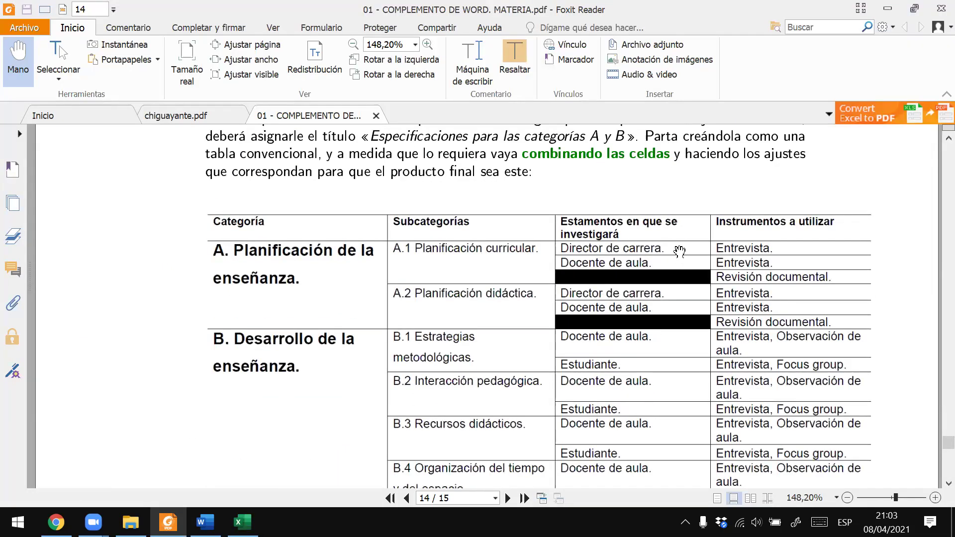
key("alt+Tab")
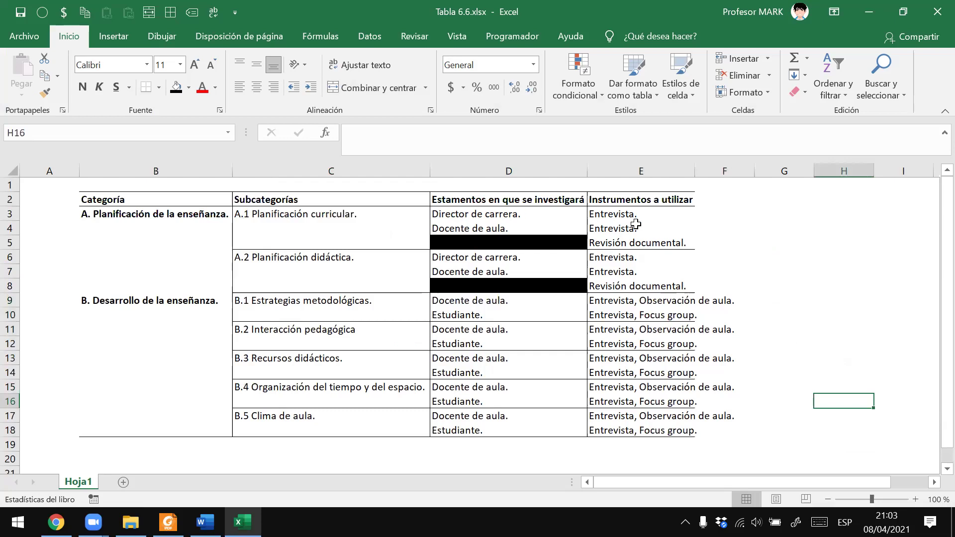
Add bottom borders to the Estamentos and Instrumentos cells of rows 3, 6, 9, 11, 13, 15 and 17
left_click_drag(472, 218, 642, 214)
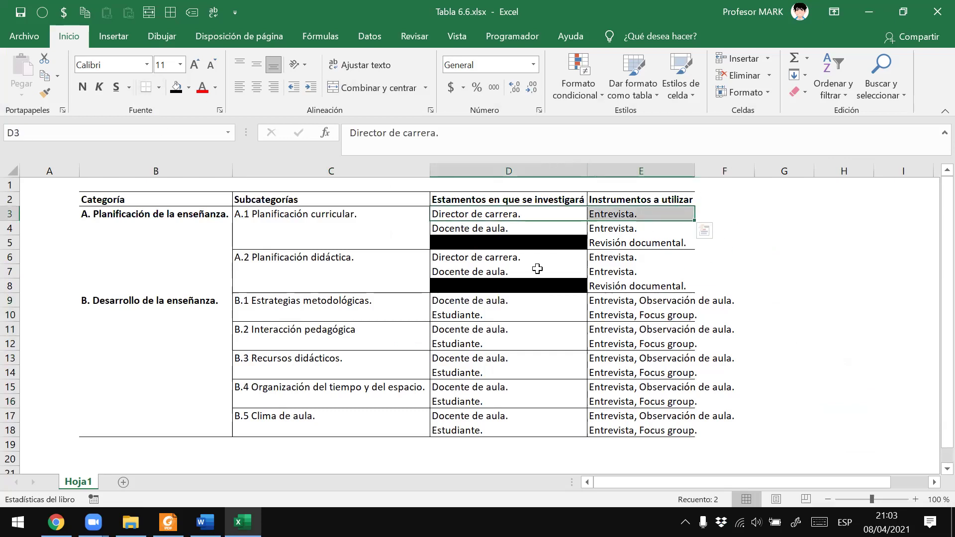
left_click_drag(486, 254, 622, 255)
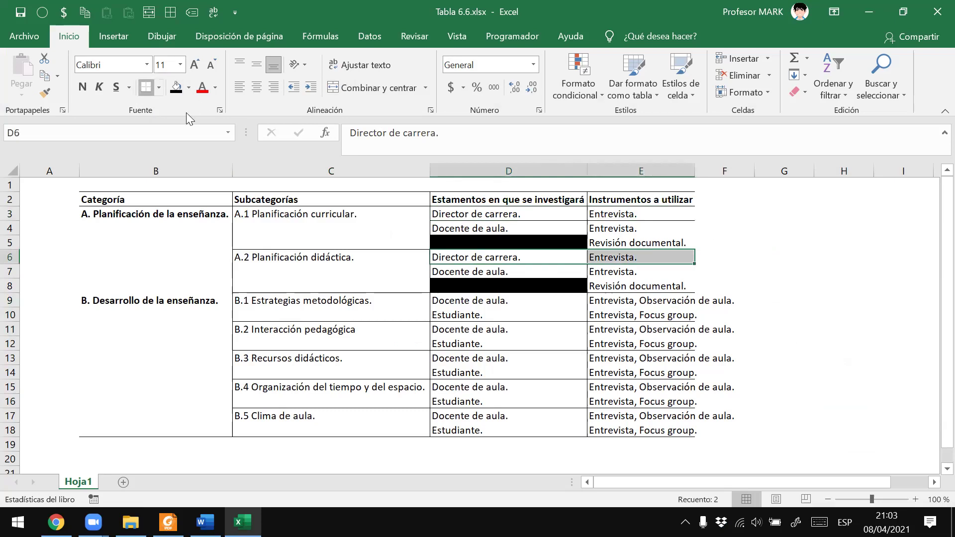
left_click_drag(505, 300, 642, 301)
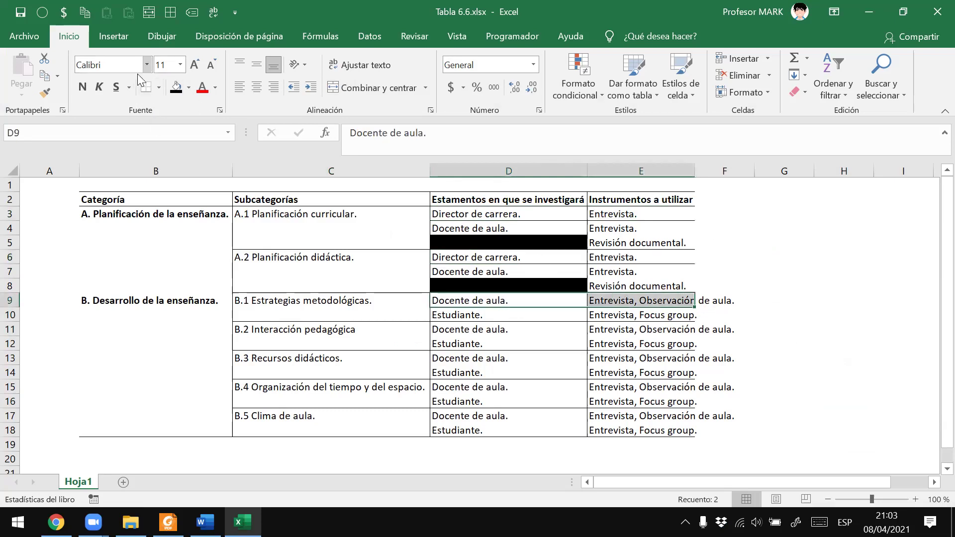
left_click_drag(478, 330, 642, 329)
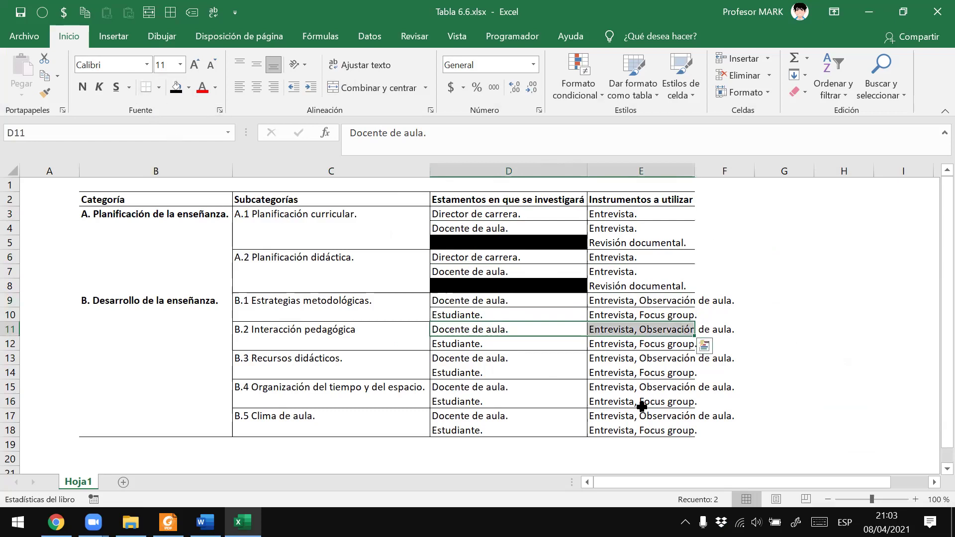
left_click_drag(458, 359, 642, 359)
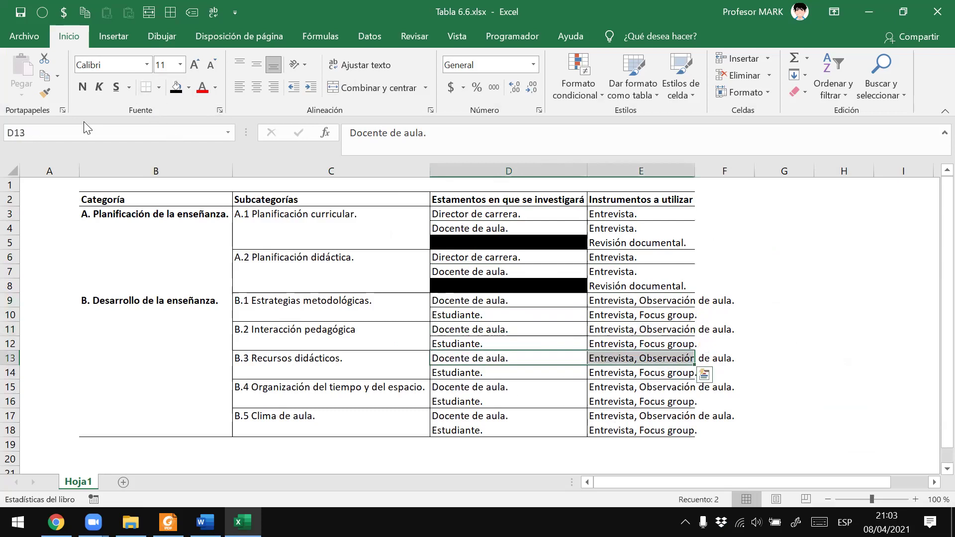
left_click_drag(468, 388, 642, 387)
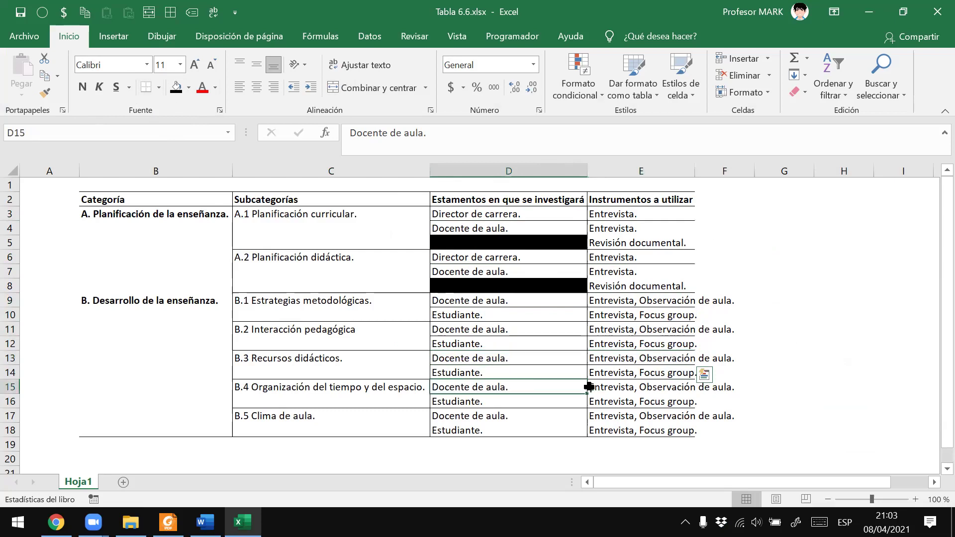
left_click_drag(463, 417, 594, 416)
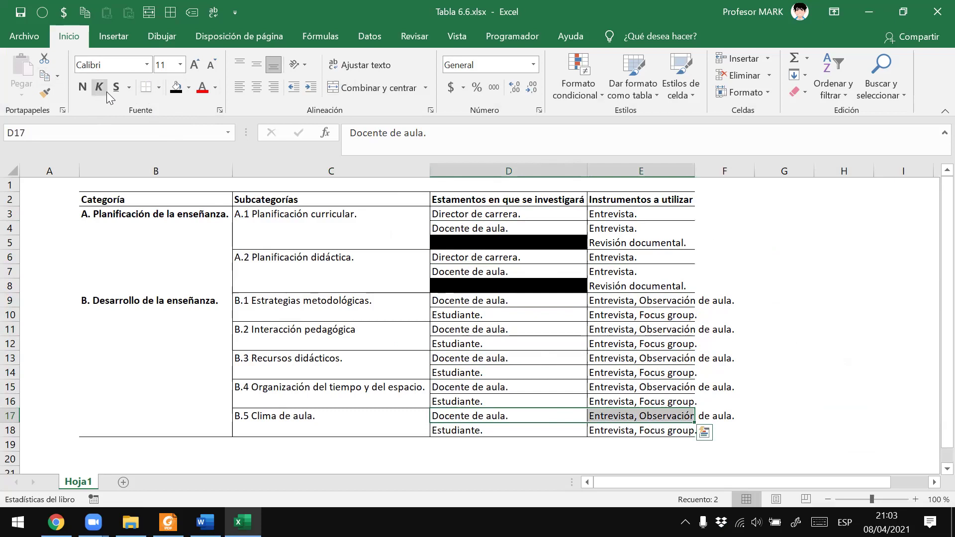
left_click(697, 374)
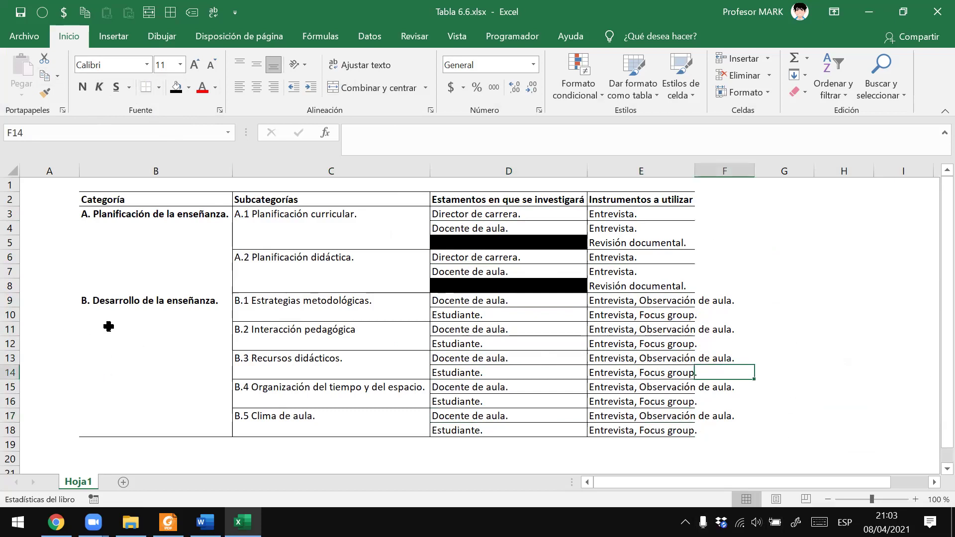
key("alt+Tab")
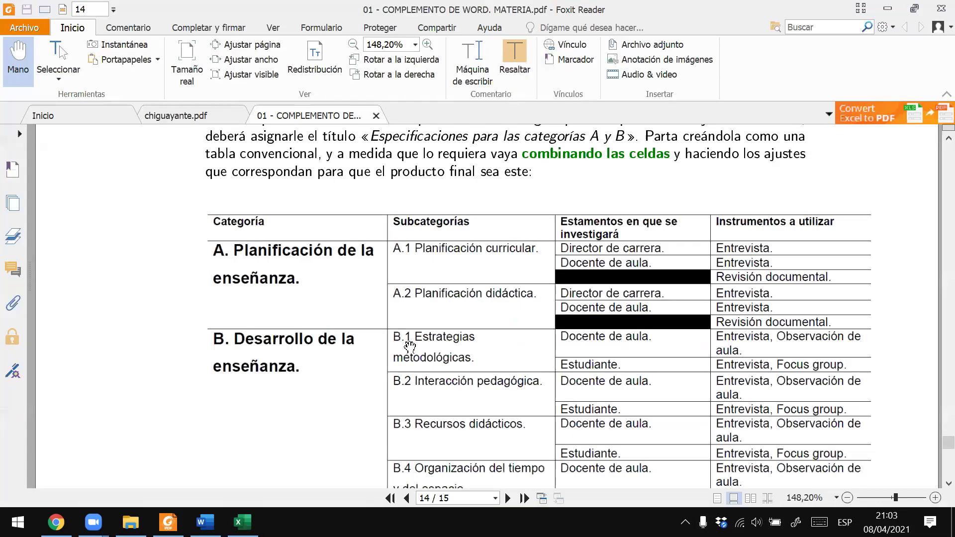
scroll(451, 378, "down", 2)
scroll(465, 403, "down", 3)
key("alt+Tab")
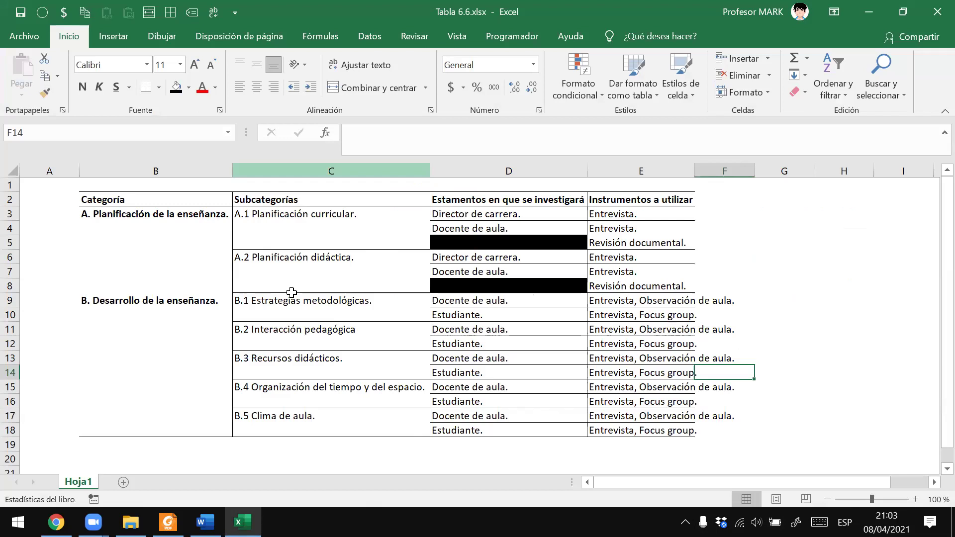
left_click(169, 264)
left_click(197, 361)
key("alt+Tab")
scroll(277, 324, "up", 2)
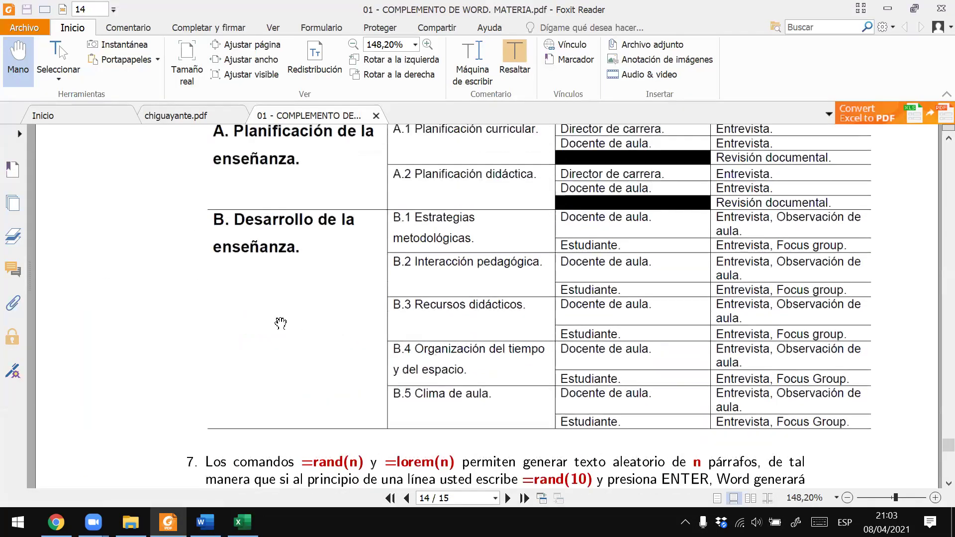
key("alt+Tab")
left_click(223, 222)
left_click(503, 275)
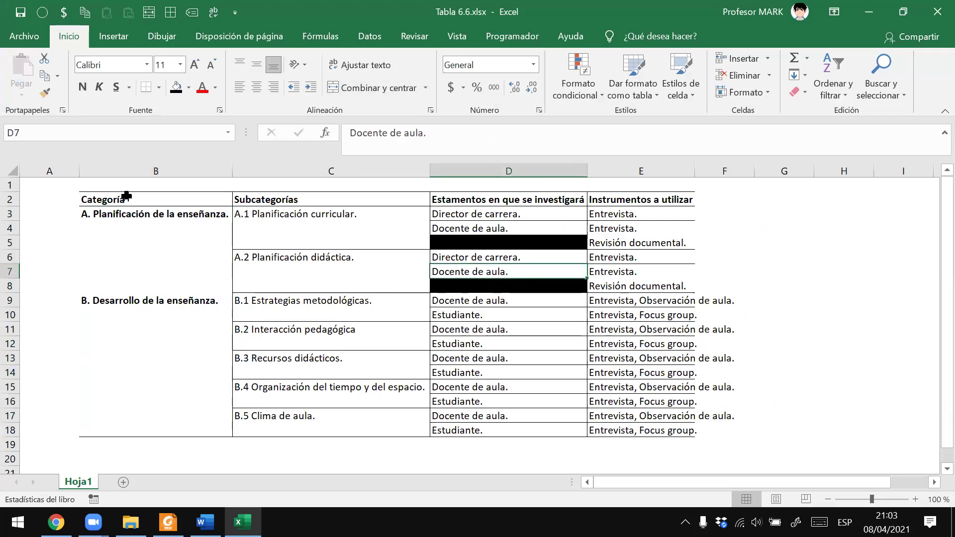
left_click(128, 260)
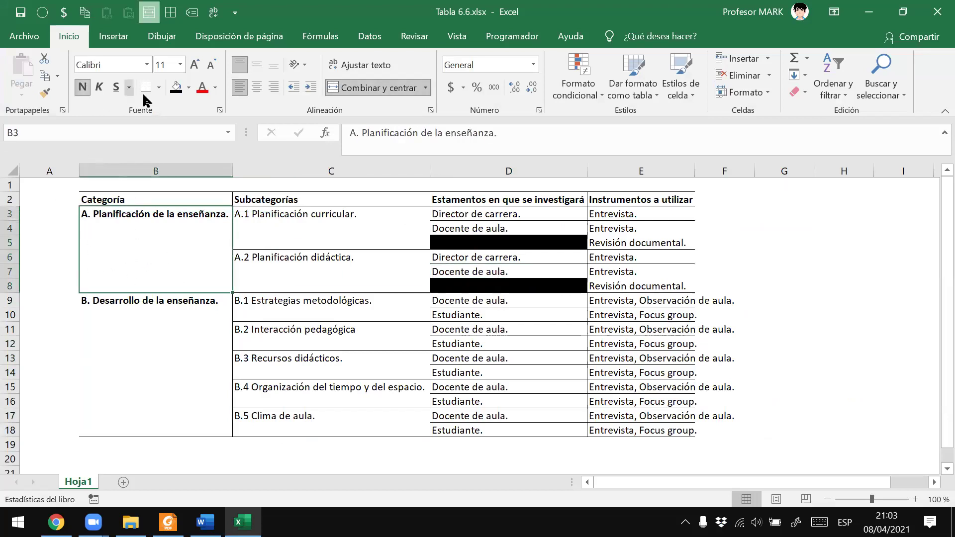
left_click(764, 242)
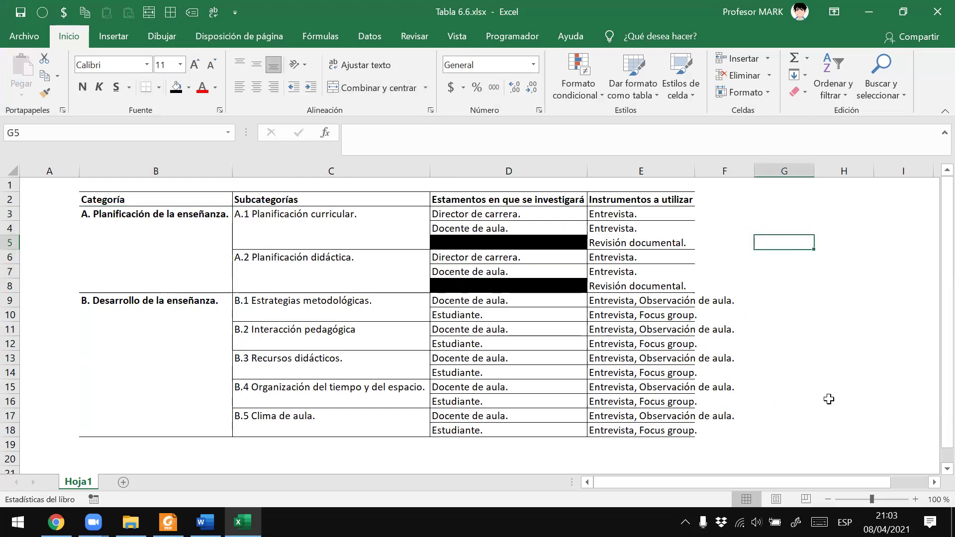
Sketch trial borders beside the table with Dibujar borde, undo them, and bring up the PDF reference table
left_click(159, 87)
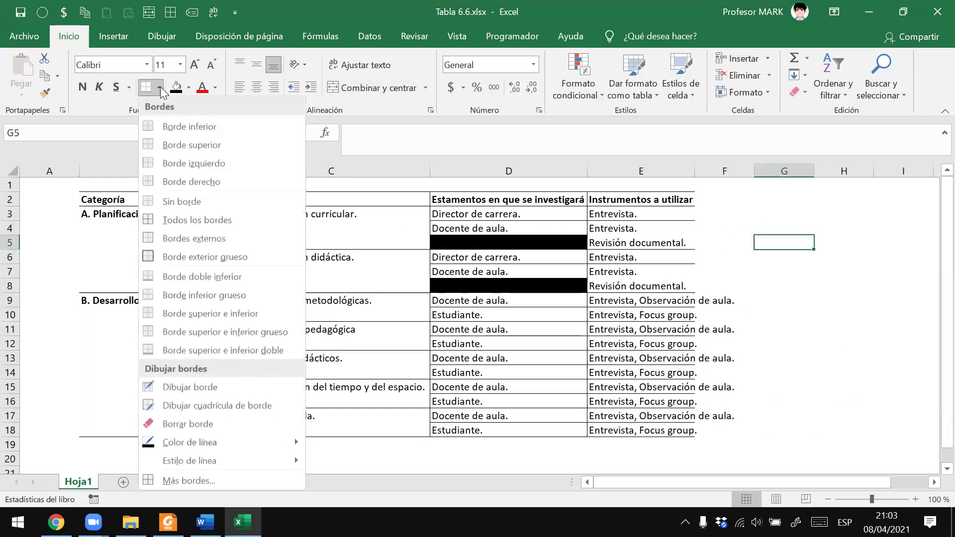
left_click(184, 388)
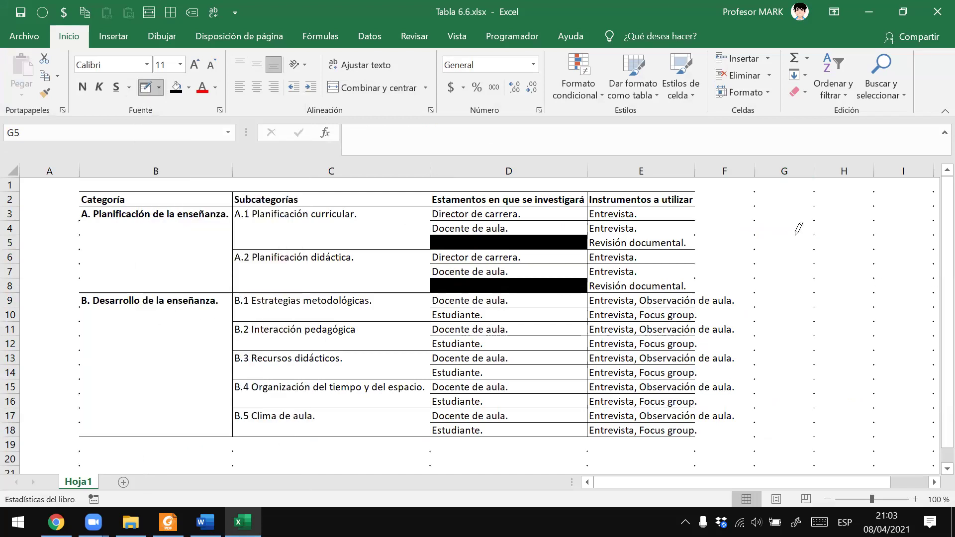
left_click_drag(754, 221, 754, 278)
mouse_move(817, 263)
left_mouse_down()
mouse_move(864, 261)
mouse_move(877, 349)
left_mouse_up()
mouse_move(818, 308)
left_mouse_down()
mouse_move(820, 358)
mouse_move(876, 389)
left_mouse_up()
key("Escape")
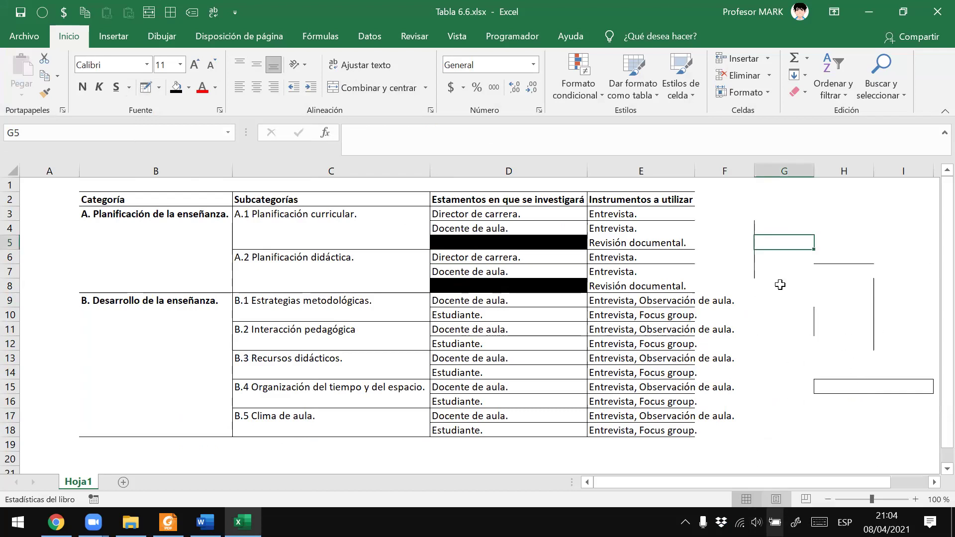
key("ctrl+z")
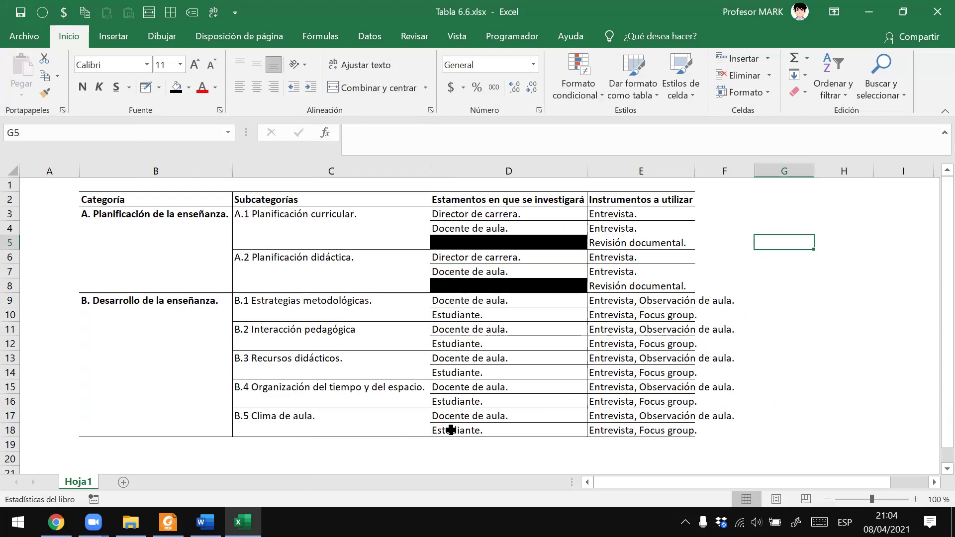
key("alt+Tab")
scroll(443, 281, "up", 3)
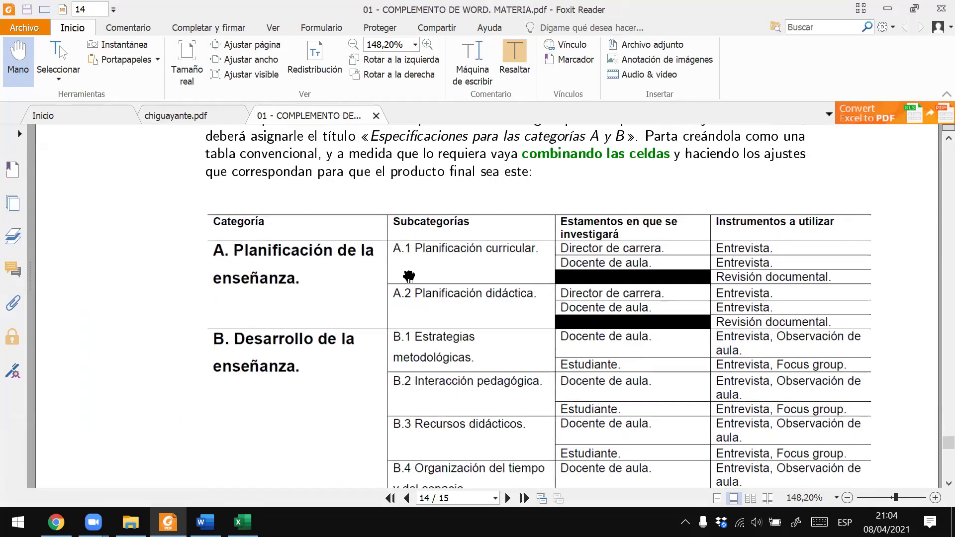
Enlarge 'A. Planificación de la enseñanza.' in B3 to 20 pt and wrap it onto two lines
key("alt+Tab")
left_click(138, 215)
key("alt+Tab")
key("alt+Tab")
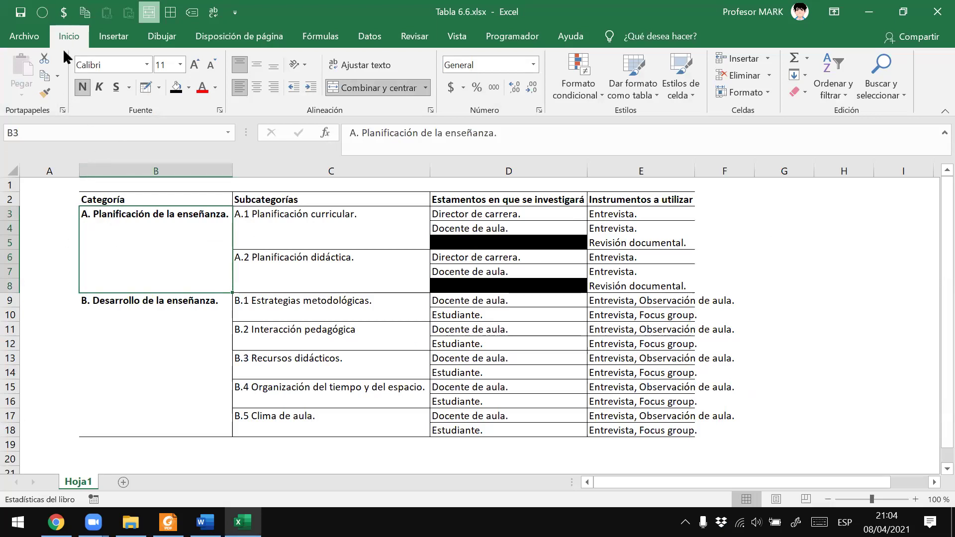
left_click(195, 67)
left_click(195, 67)
left_click(195, 66)
left_click(195, 67)
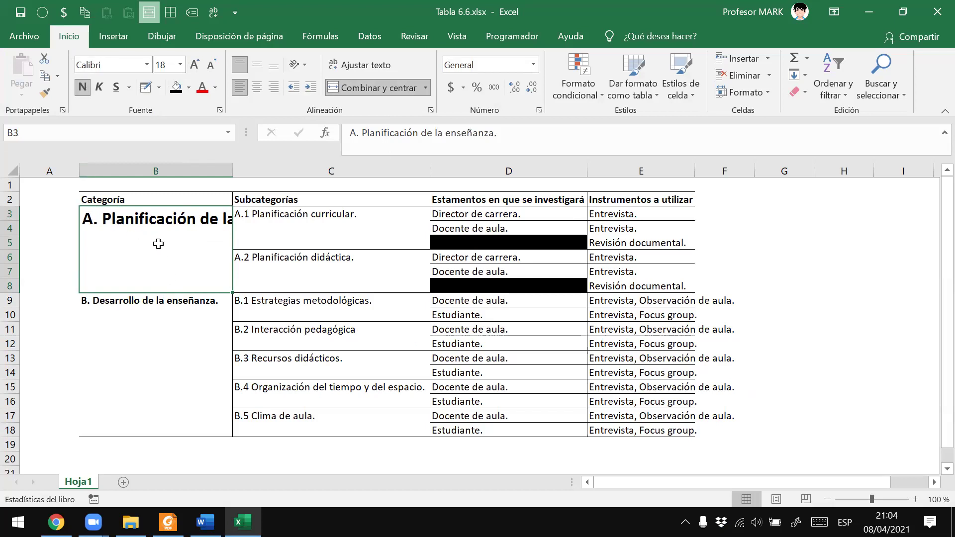
left_click_drag(232, 171, 336, 180)
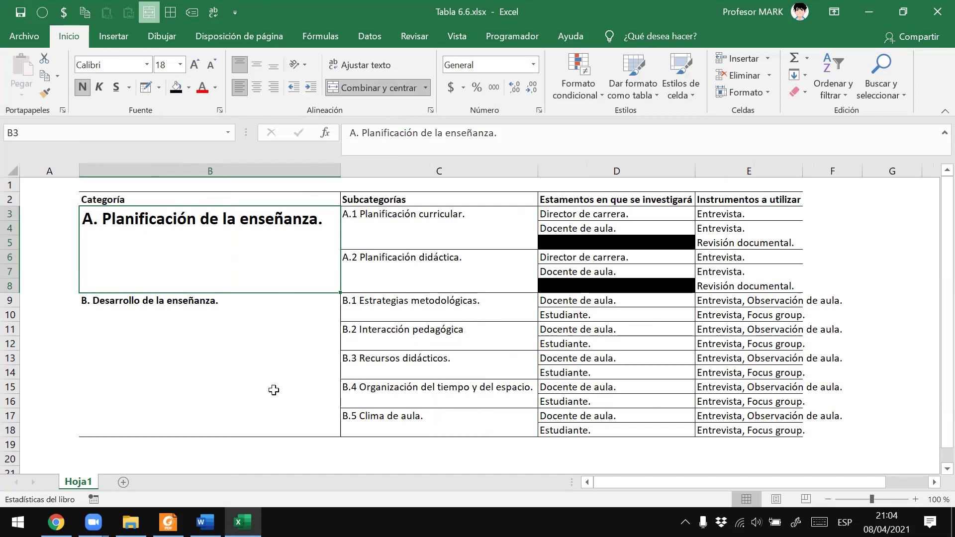
key("ctrl+z")
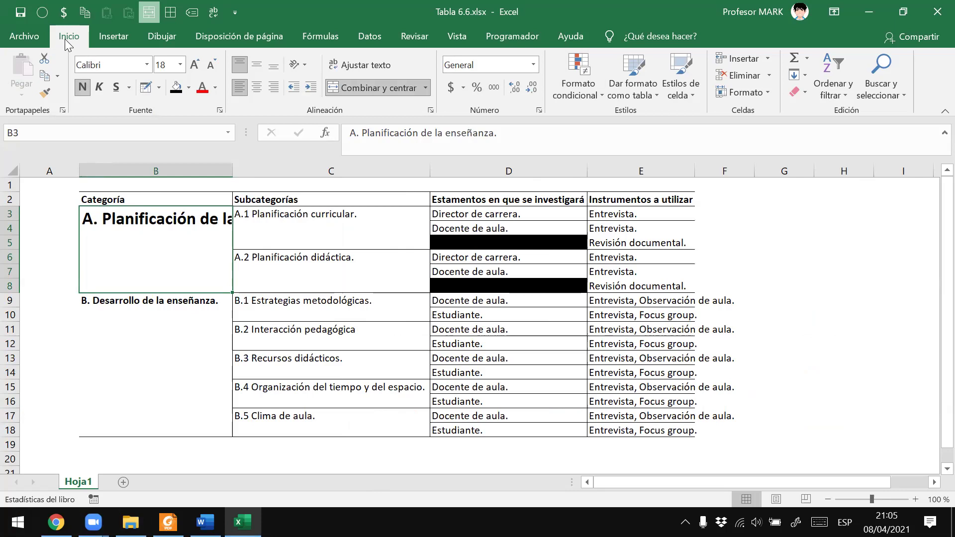
left_click(352, 67)
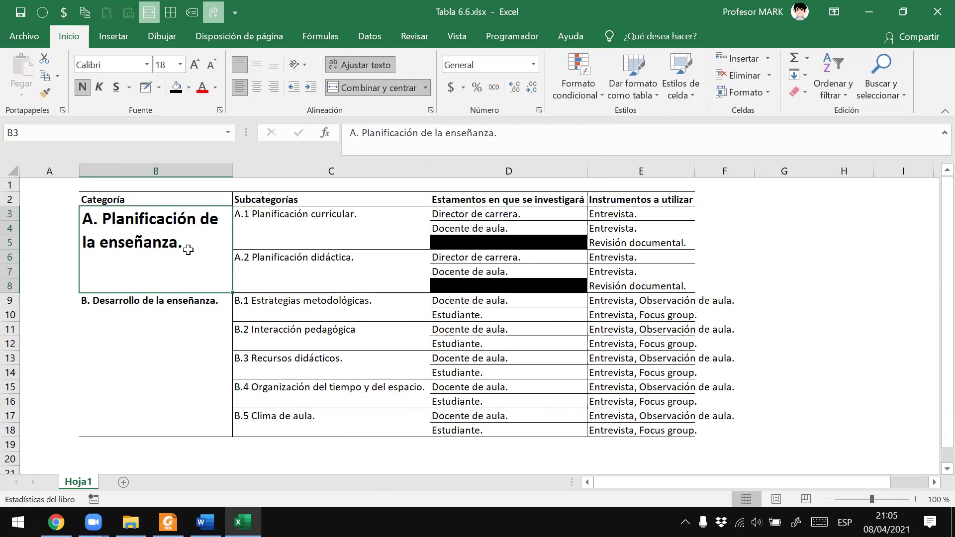
left_click(194, 65)
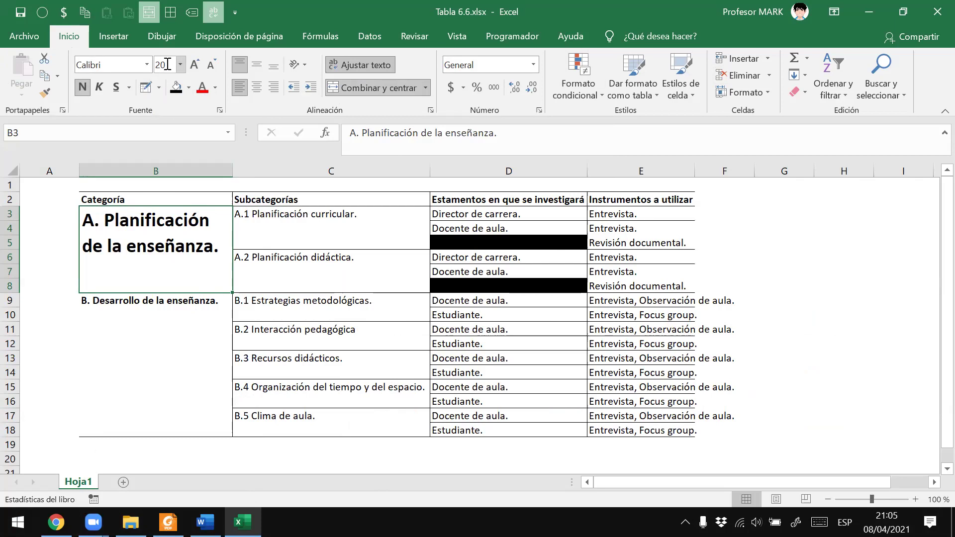
left_click(133, 384)
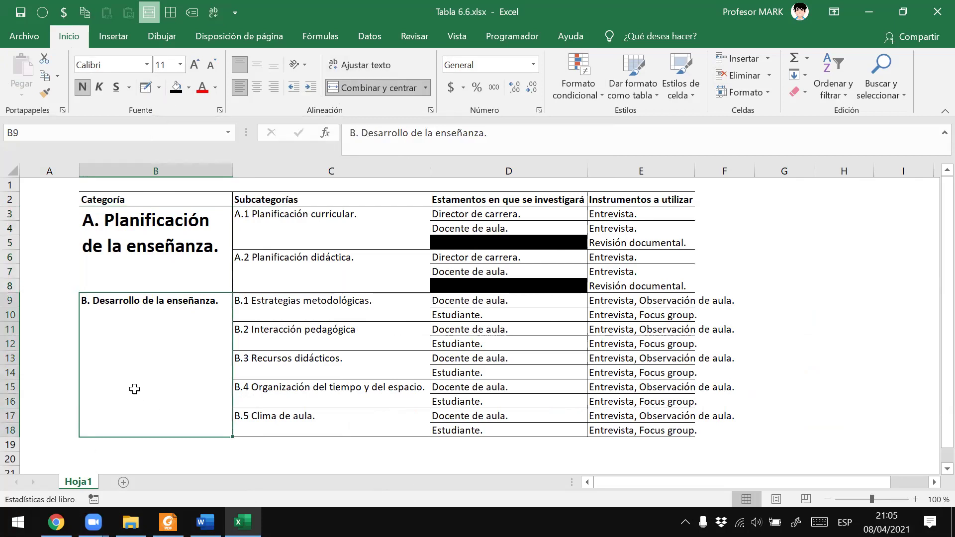
Try copying category A's heading format onto category B with Format Painter, then undo it
left_click(160, 242)
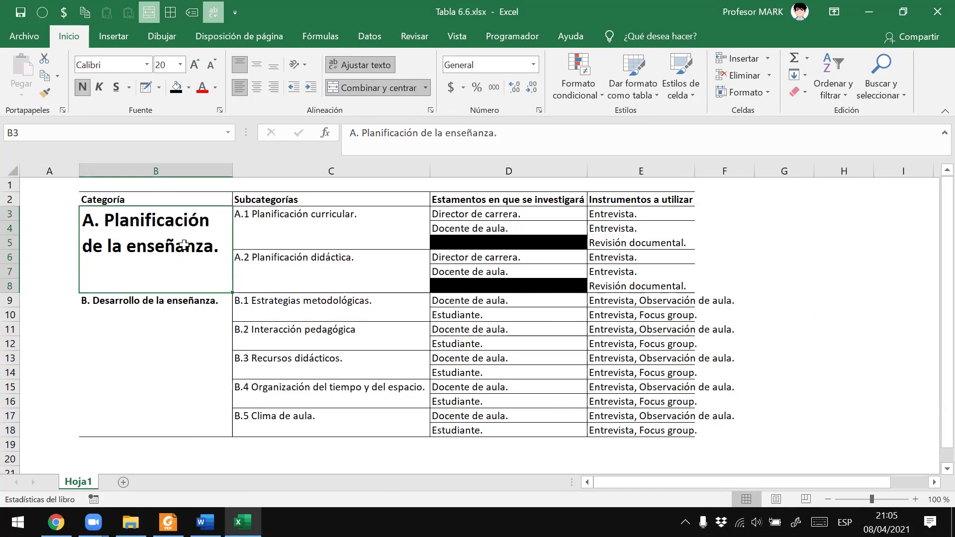
left_click(42, 94)
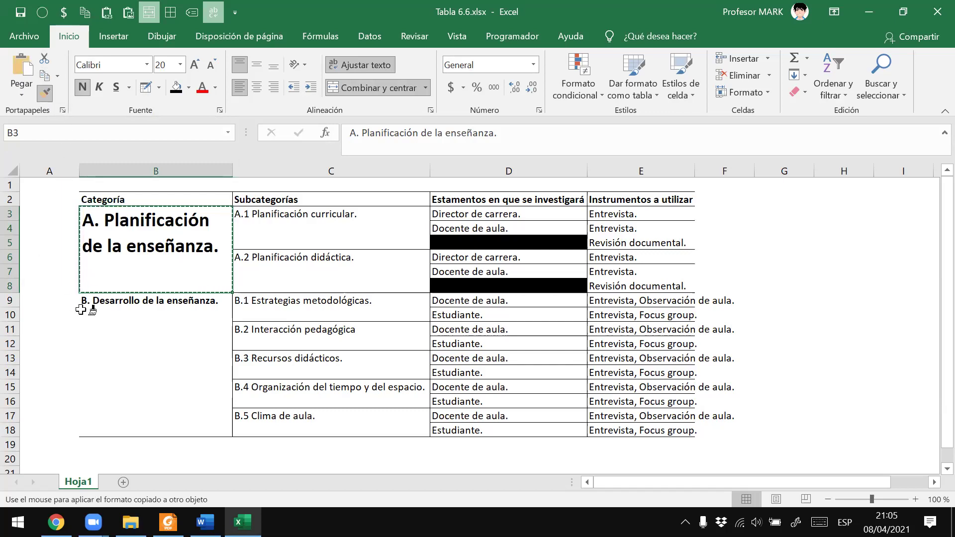
left_click(102, 303)
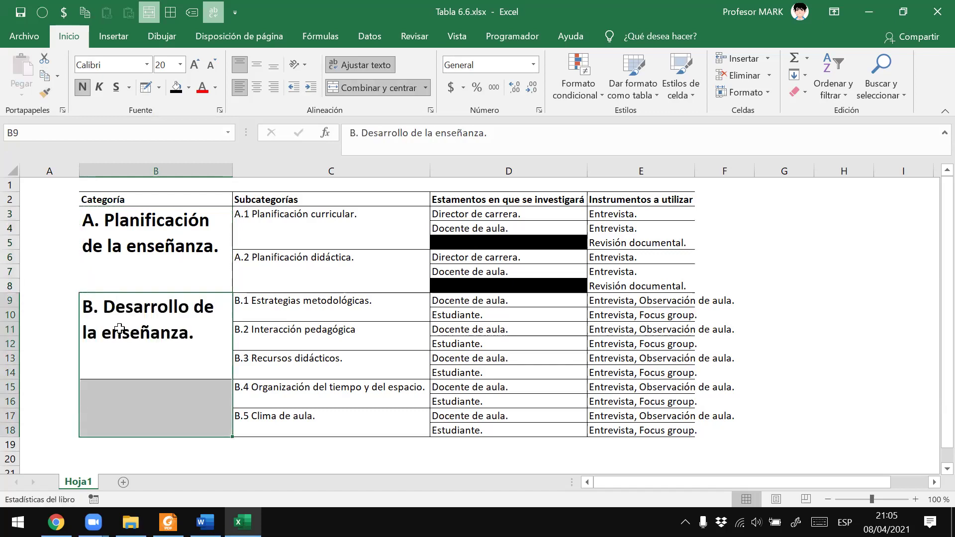
key("ctrl+z")
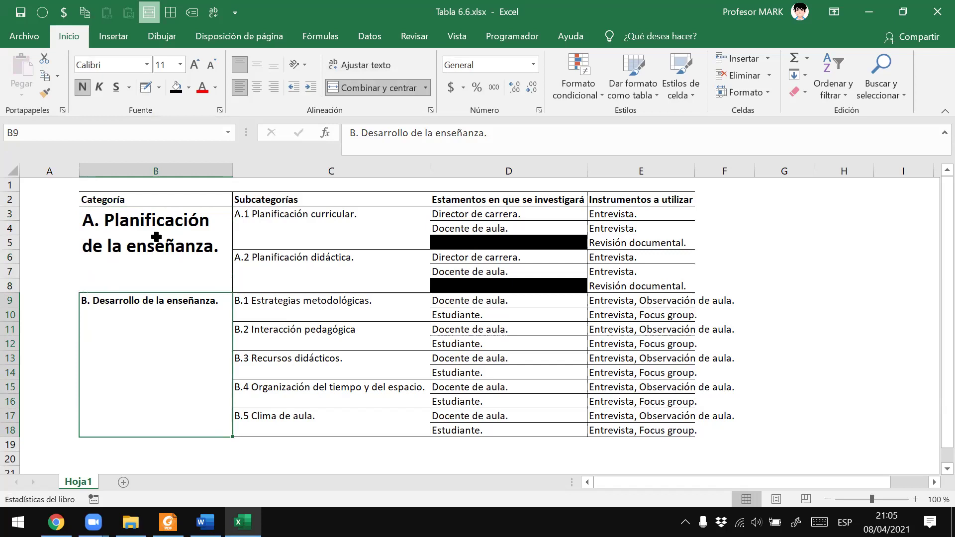
left_click(92, 229)
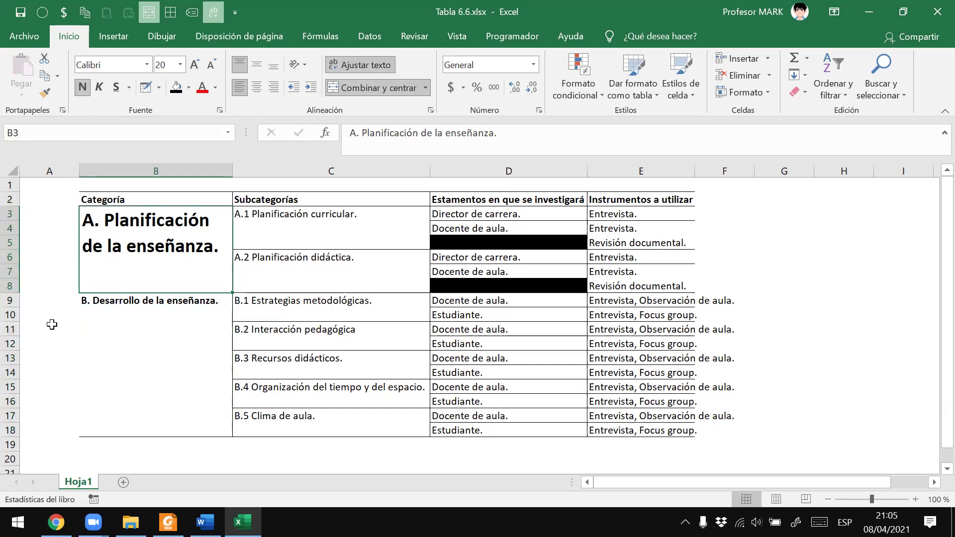
left_click(159, 343)
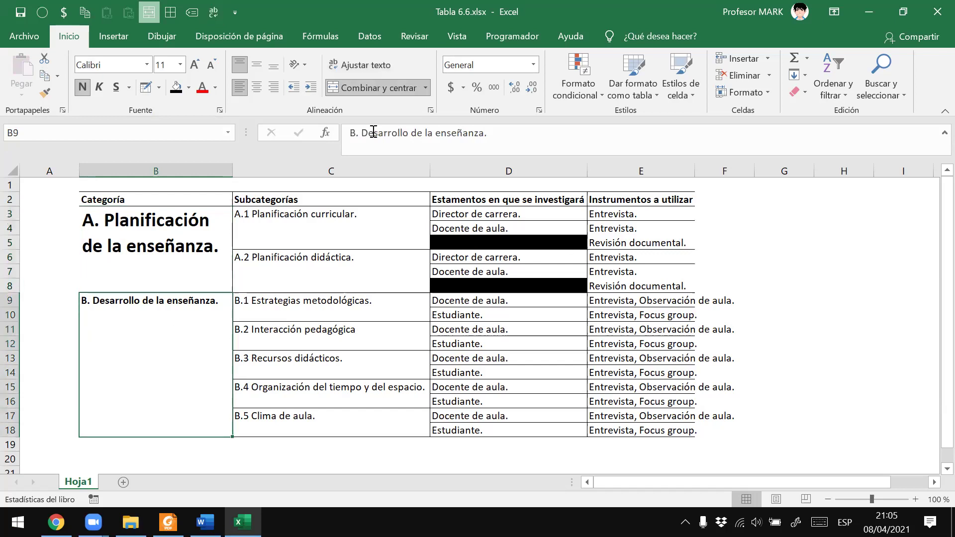
left_click(147, 250)
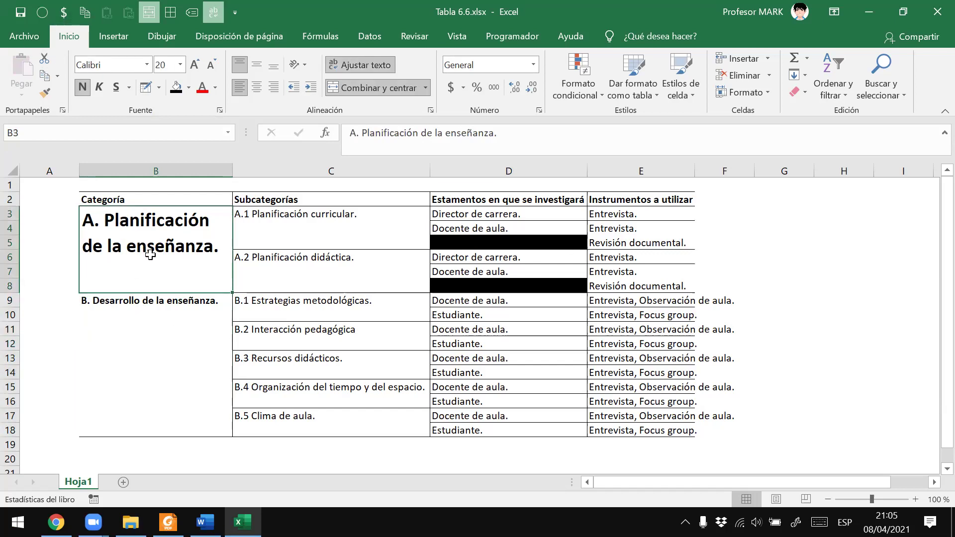
left_click(165, 351)
Enlarge the category B heading to 20 pt and wrap it onto two lines
left_click(194, 63)
left_click(195, 64)
left_click(194, 62)
left_click(194, 61)
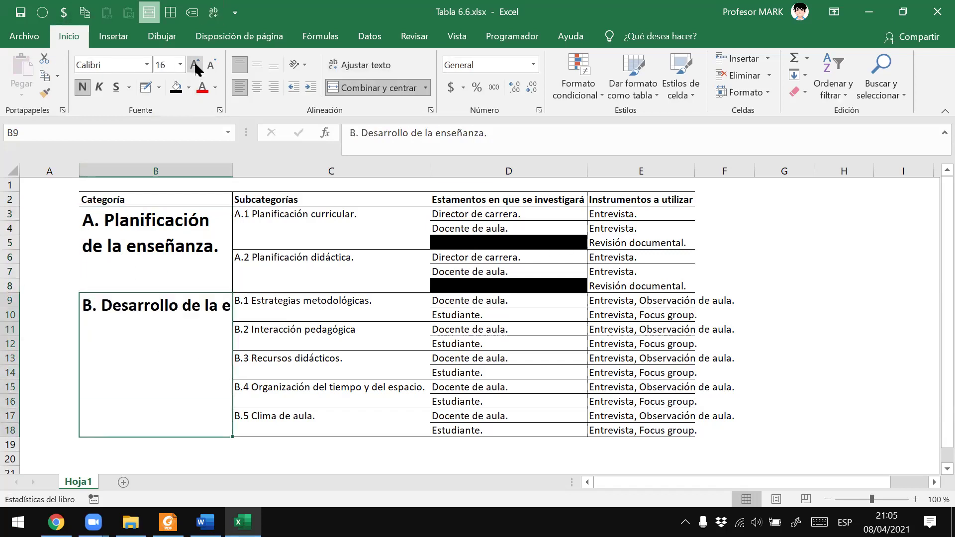
left_click(194, 61)
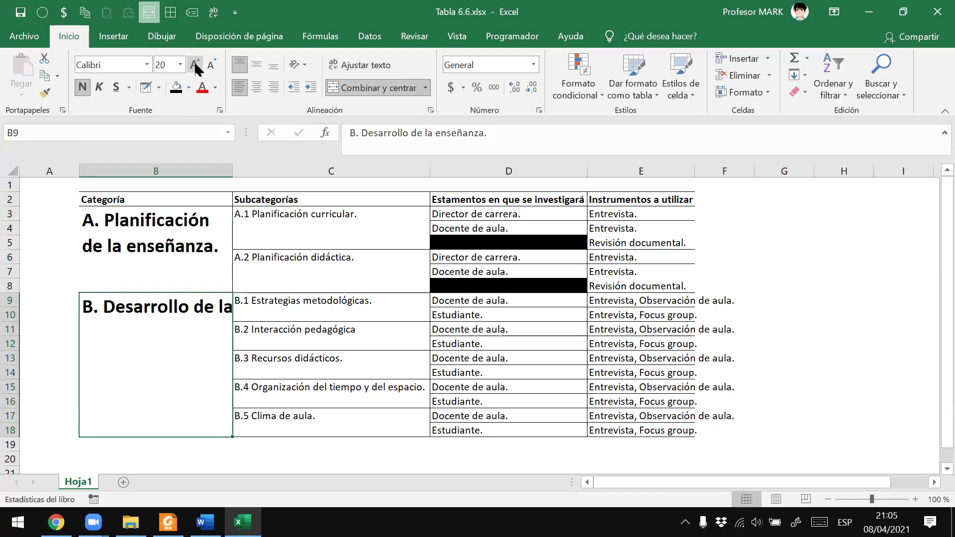
left_click(351, 66)
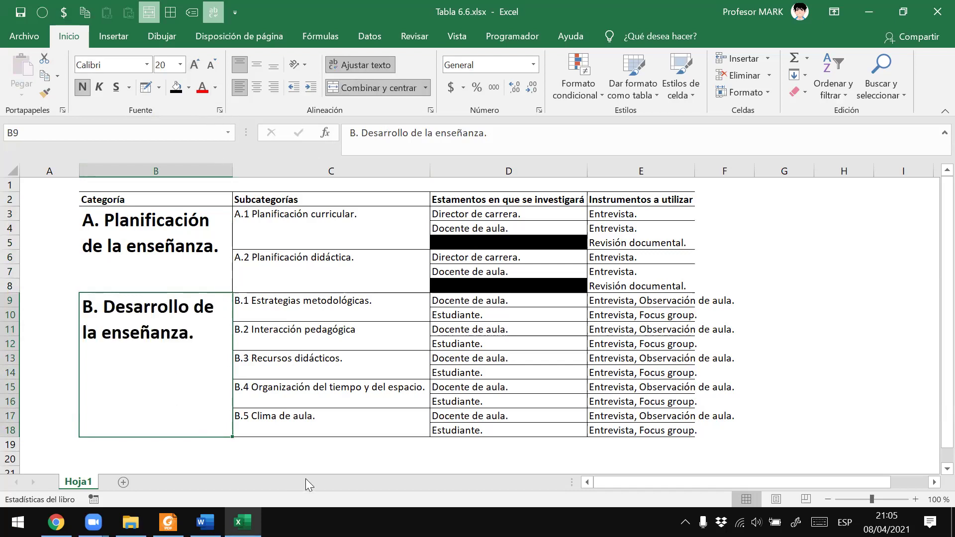
left_click(296, 462)
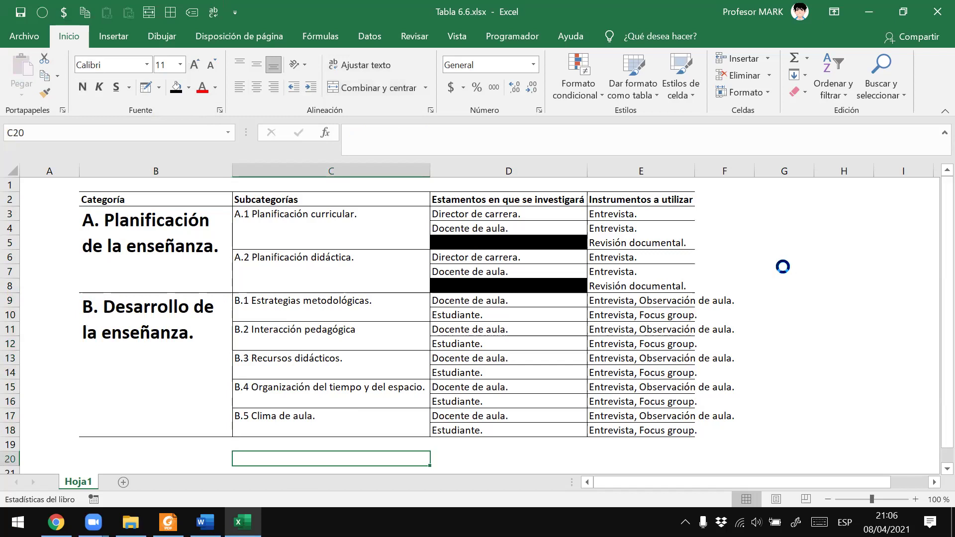
Narrow the subcategory column C and autofit column E to its longest text
key("alt+Tab")
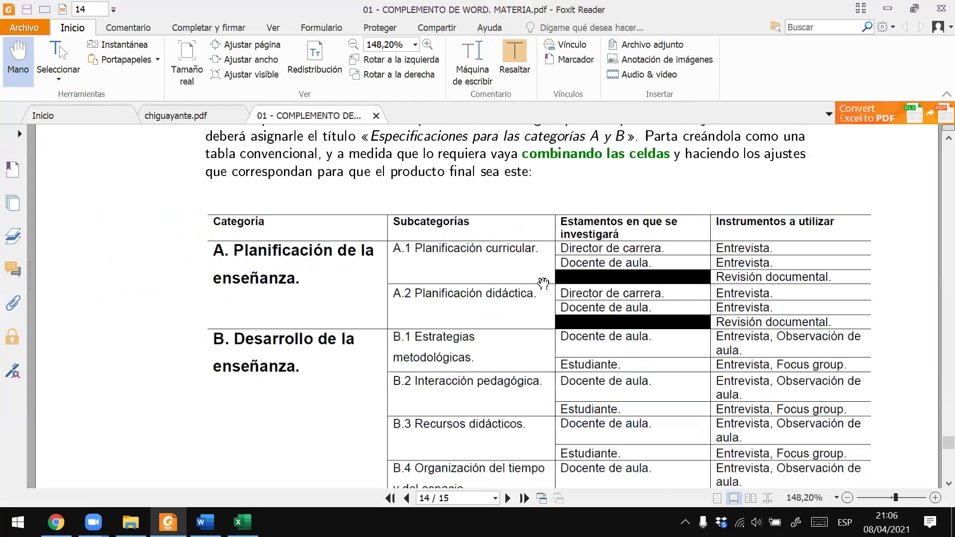
scroll(536, 368, "down", 2)
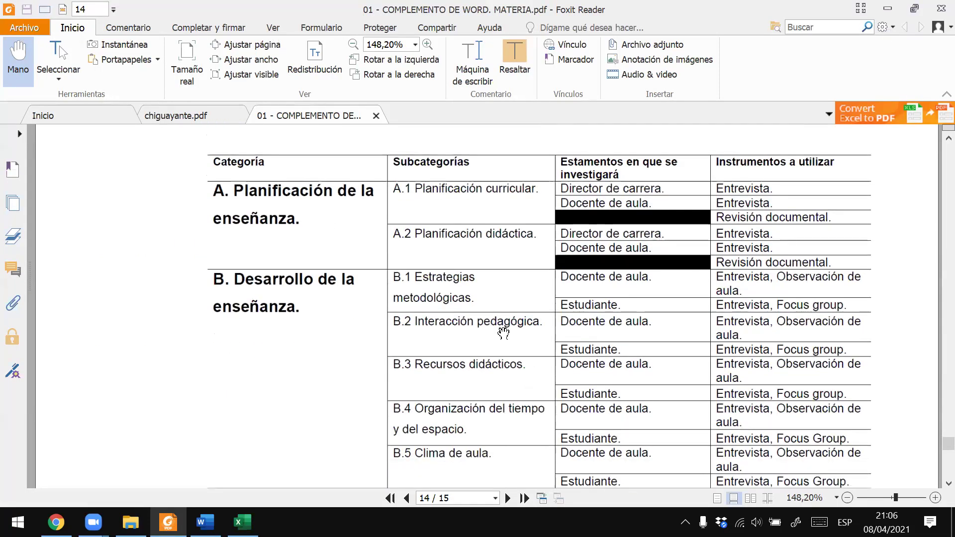
scroll(446, 305, "down", 1)
scroll(462, 287, "down", 2)
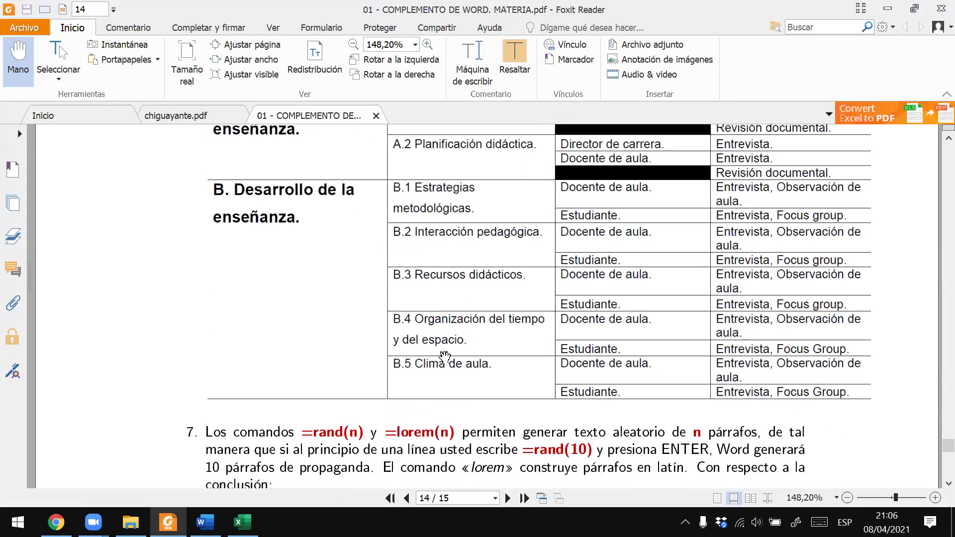
key("alt+Tab")
scroll(344, 367, "down", 2)
scroll(349, 348, "up", 2)
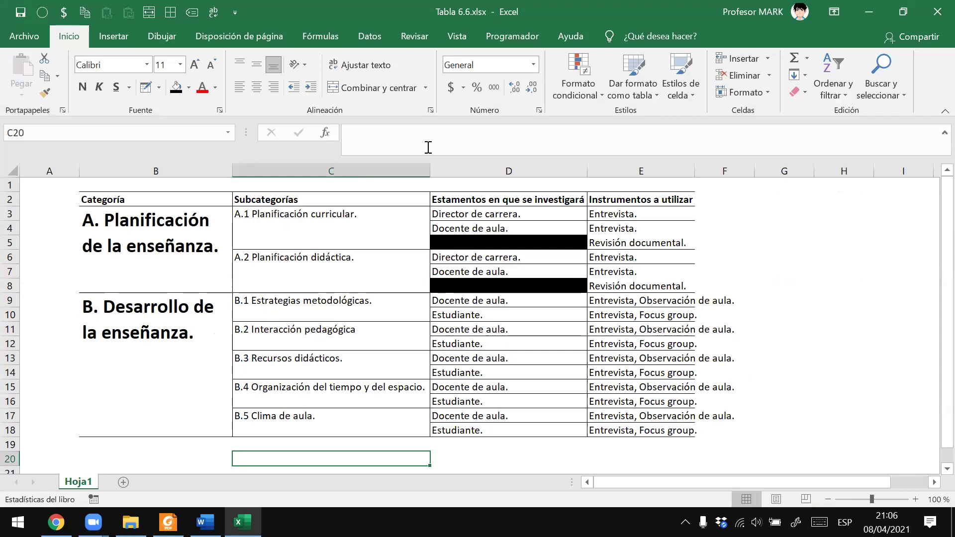
left_click_drag(431, 170, 374, 170)
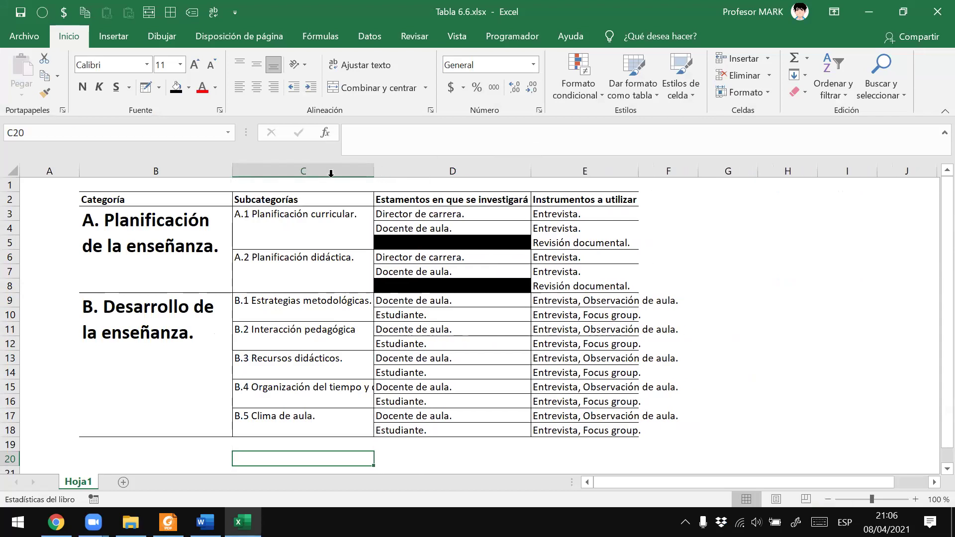
double_click(639, 170)
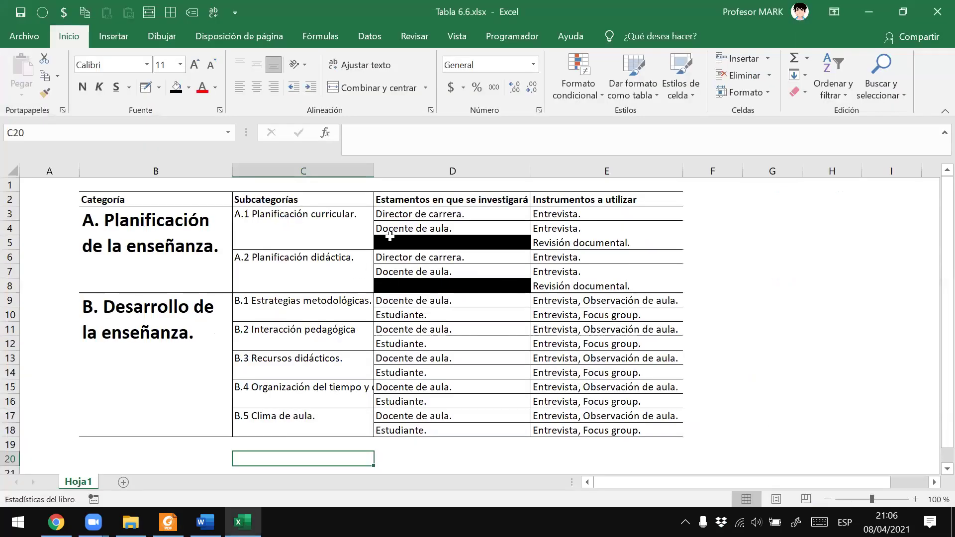
Wrap text in the subcategory cells C3:C18 and narrow column C further
left_click_drag(274, 219, 274, 432)
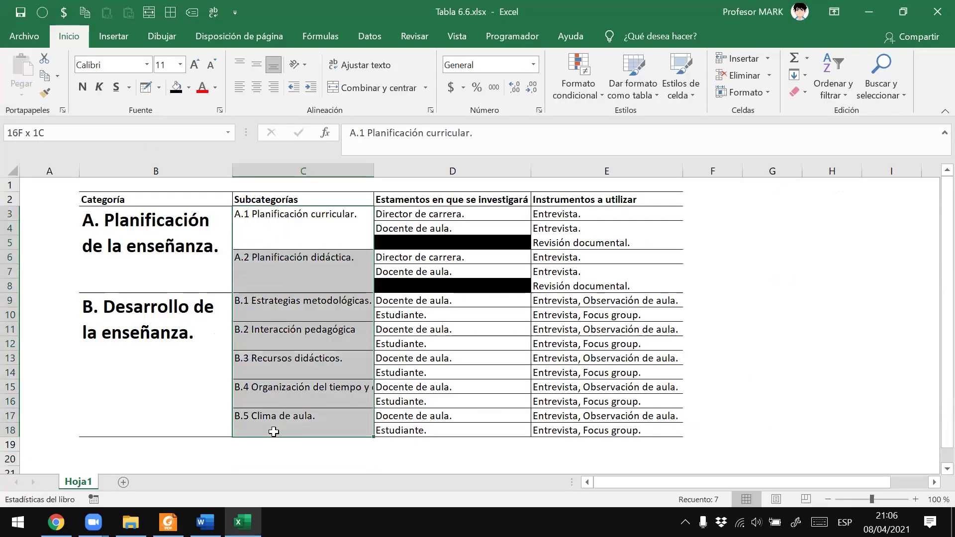
left_click_drag(267, 214, 273, 432)
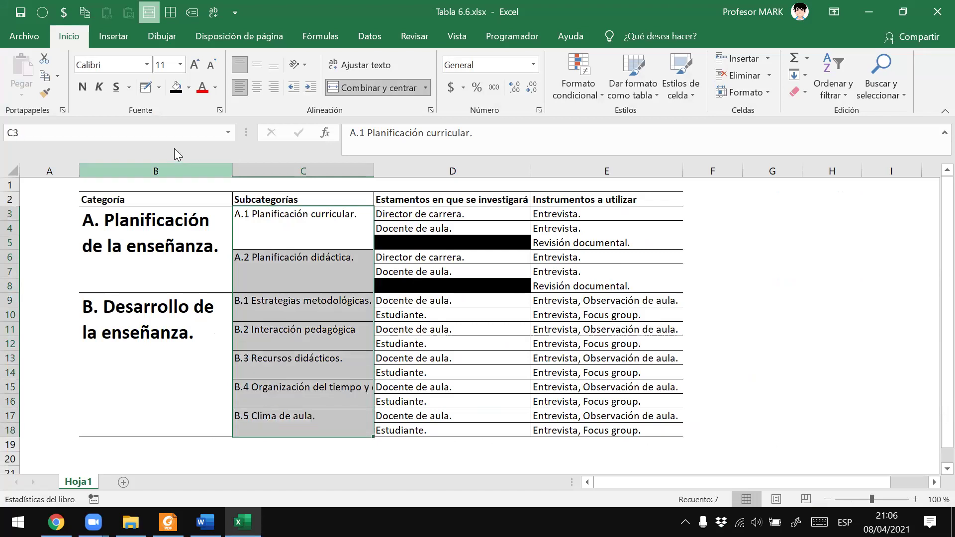
left_click(333, 67)
left_click(255, 388)
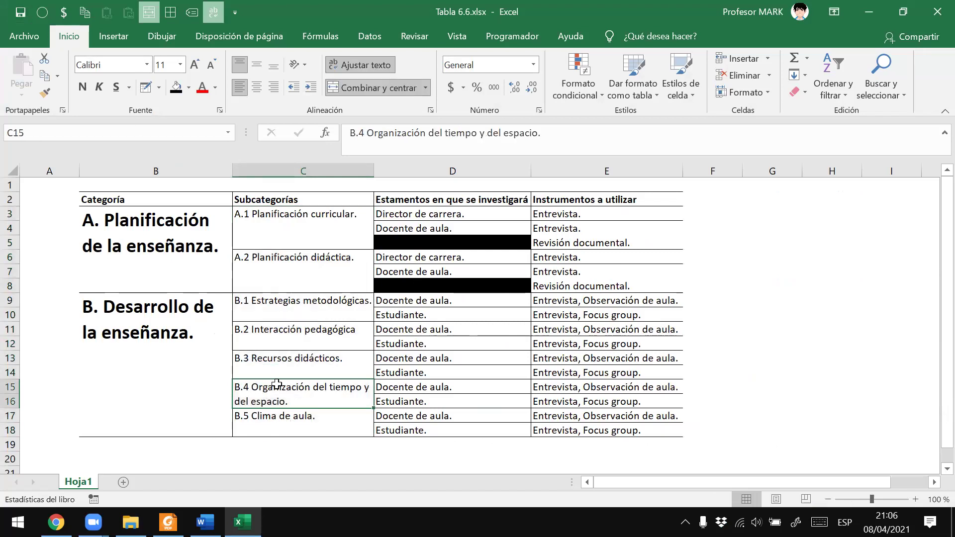
left_click_drag(373, 168, 362, 166)
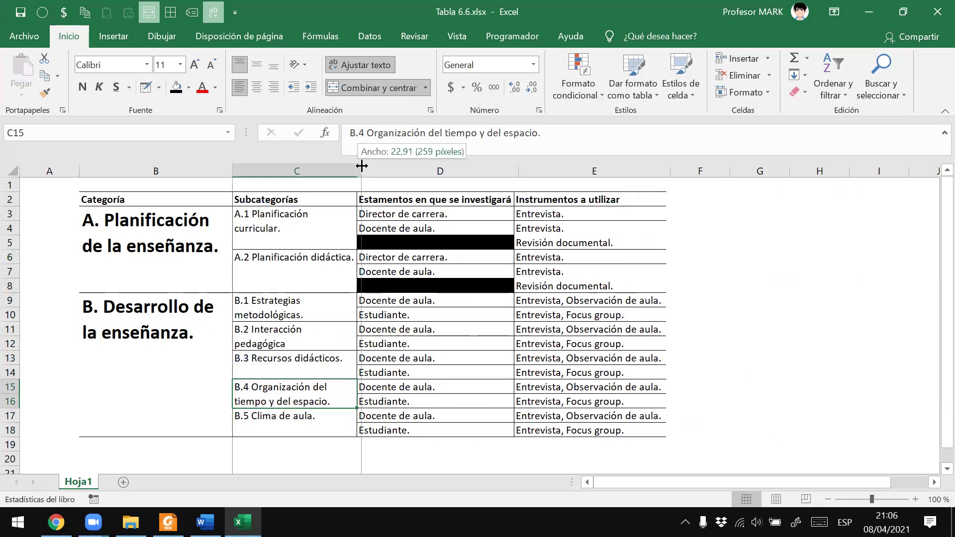
Compare the spreadsheet table against the model table in the exercise PDF
key("alt+Tab")
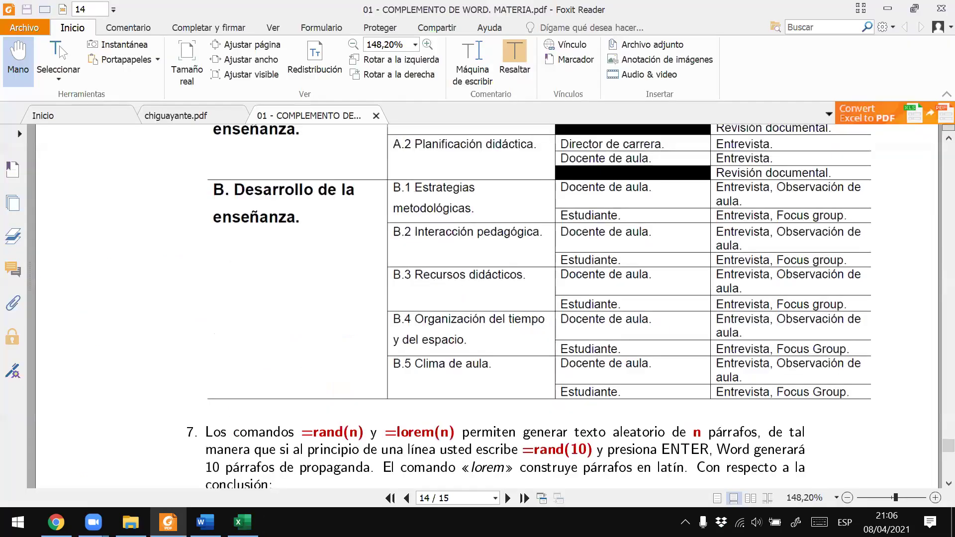
scroll(475, 351, "up", 3)
key("alt+Tab")
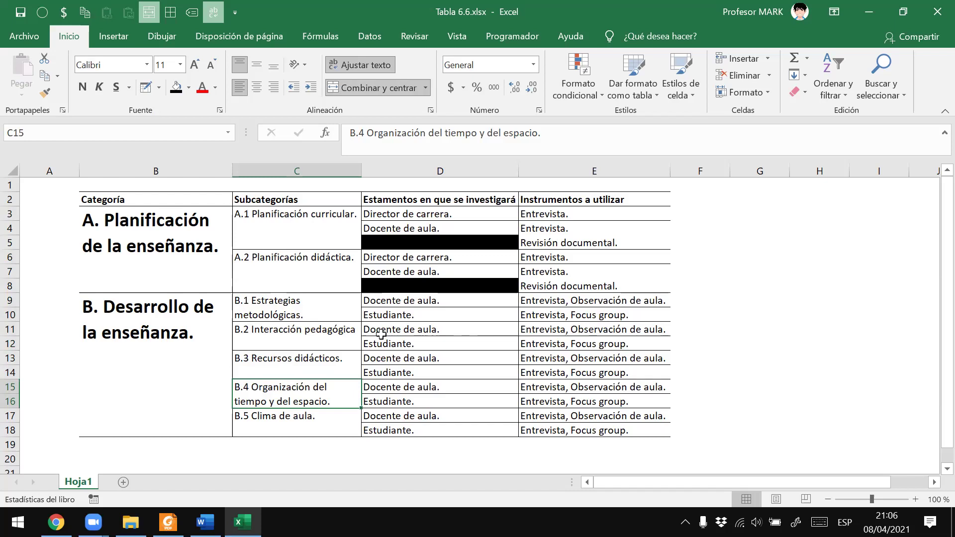
scroll(381, 334, "down", 2)
key("alt+Tab")
scroll(390, 358, "down", 1)
scroll(426, 347, "down", 2)
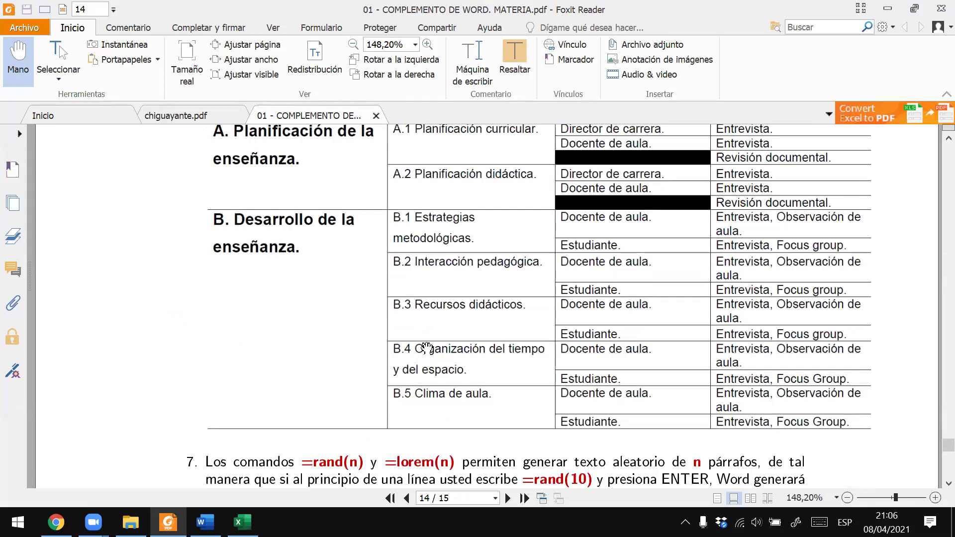
key("alt+Tab")
scroll(437, 412, "down", 1)
scroll(646, 390, "up", 1)
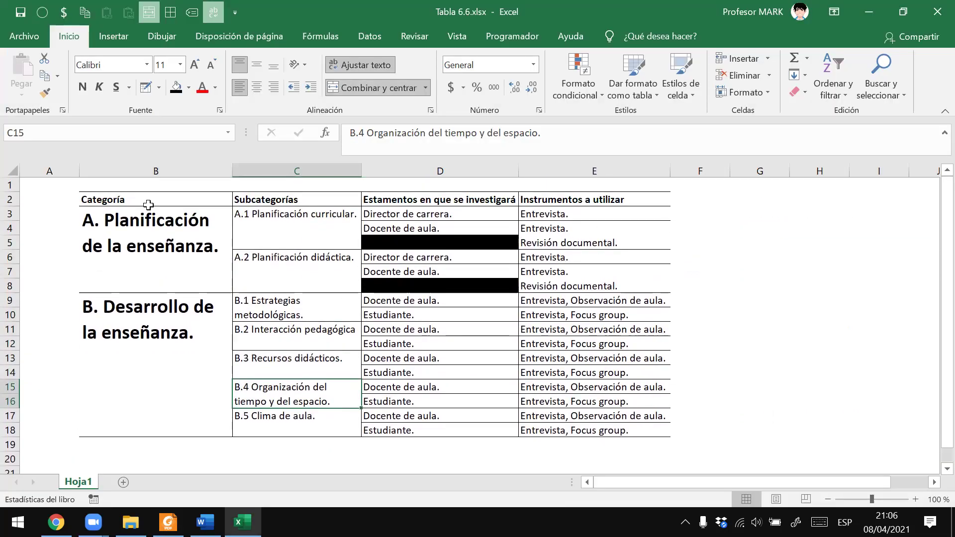
Copy the finished table B2:E18 and go to the Word thesis
left_click_drag(148, 205, 111, 199)
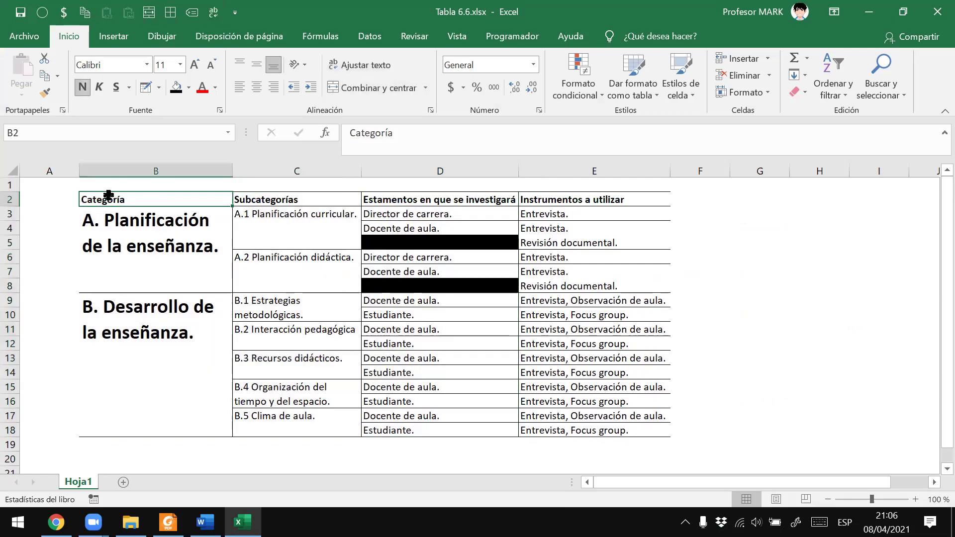
left_click_drag(108, 195, 521, 385)
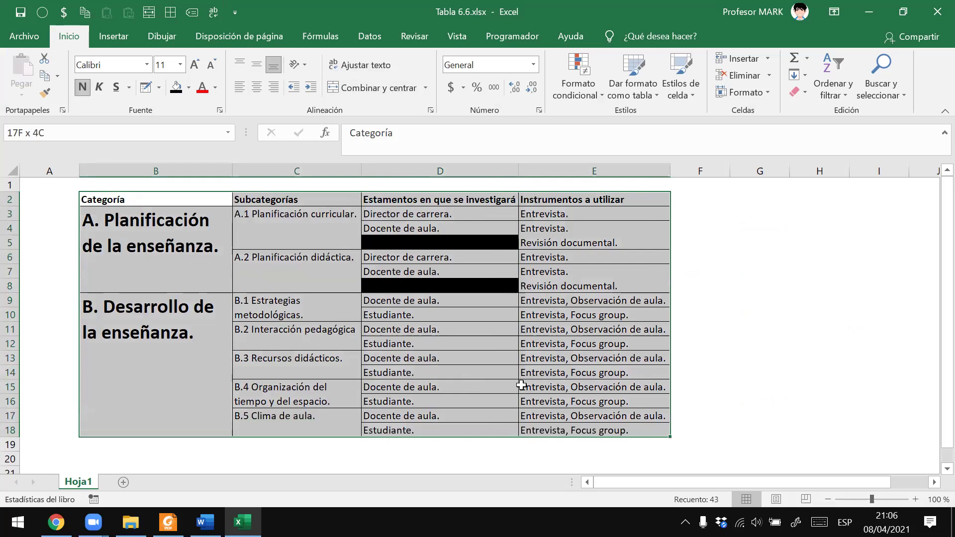
key("ctrl+c")
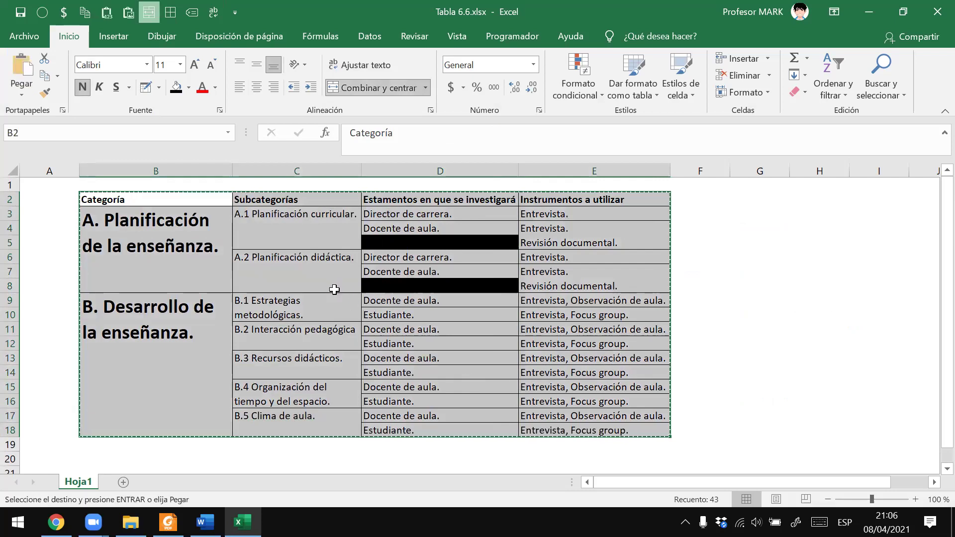
key("alt+Tab")
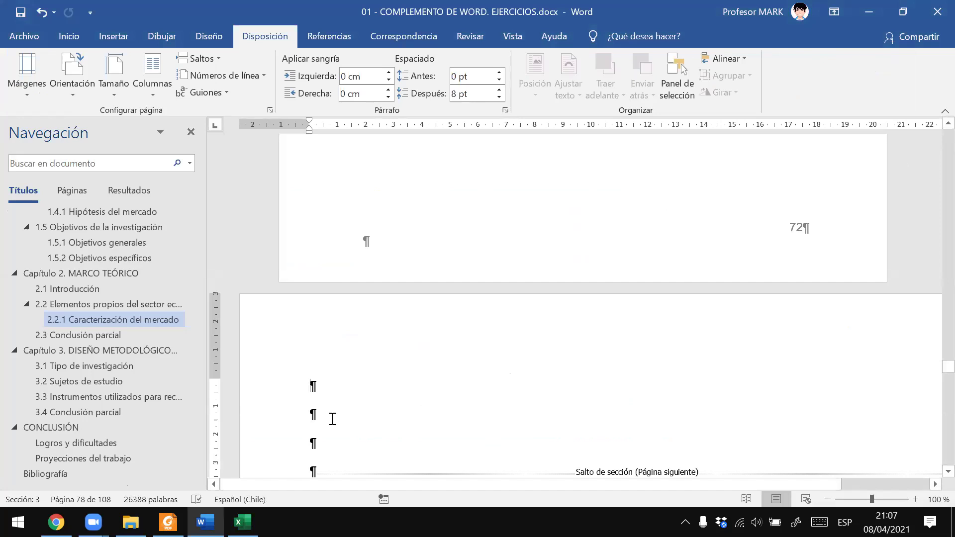
Paste the categories table onto the empty landscape page 77 before the section break
scroll(427, 446, "down", 5)
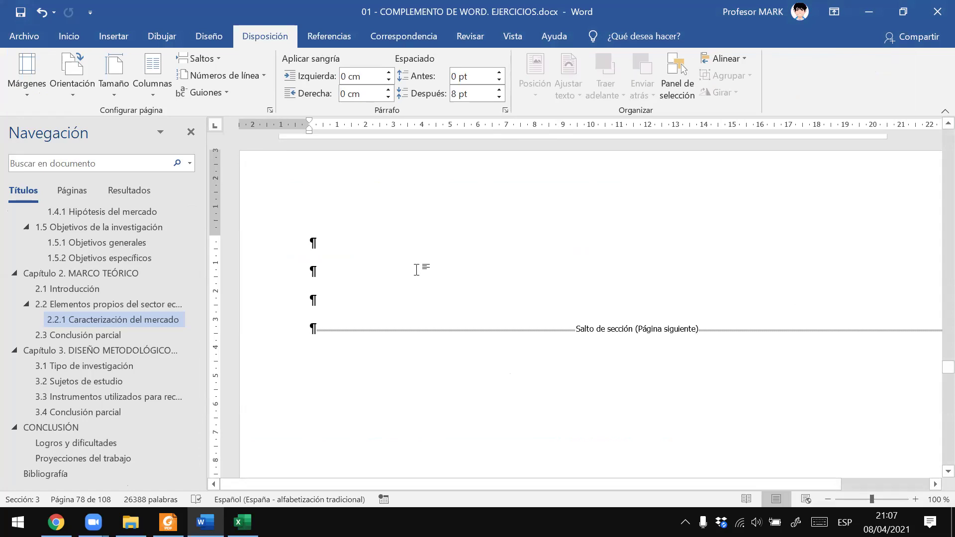
key("ctrl+v")
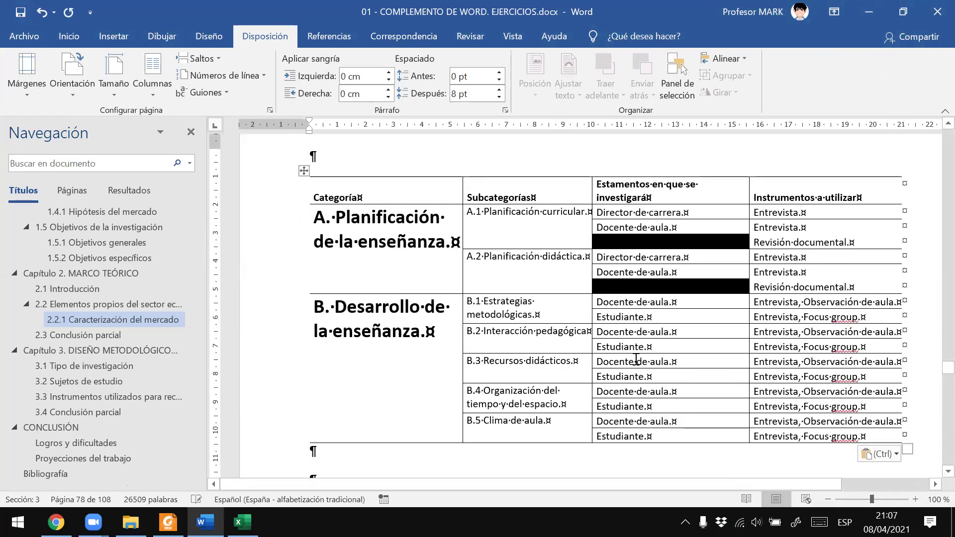
scroll(625, 358, "down", 10)
scroll(624, 357, "up", 6)
scroll(625, 354, "up", 9)
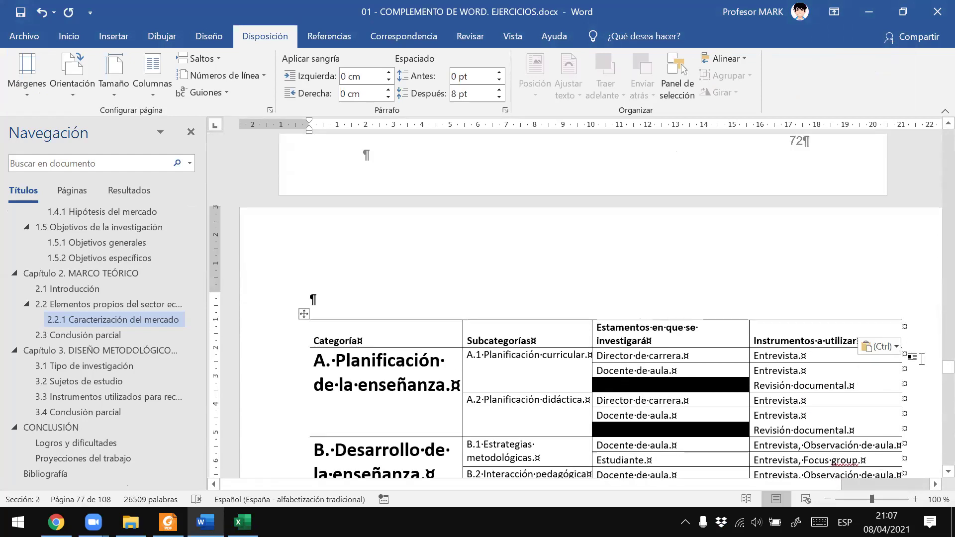
left_click(528, 386)
key("alt+Tab")
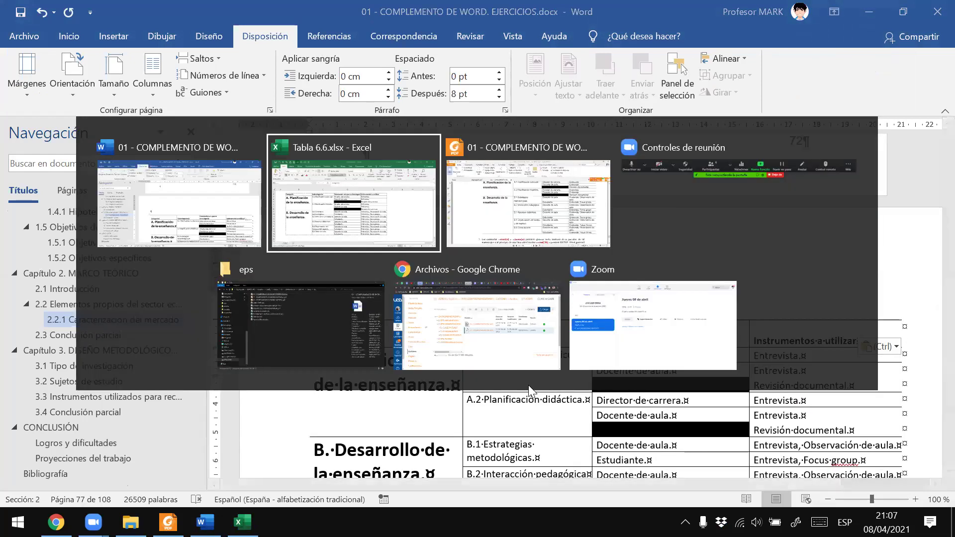
scroll(486, 363, "up", 7)
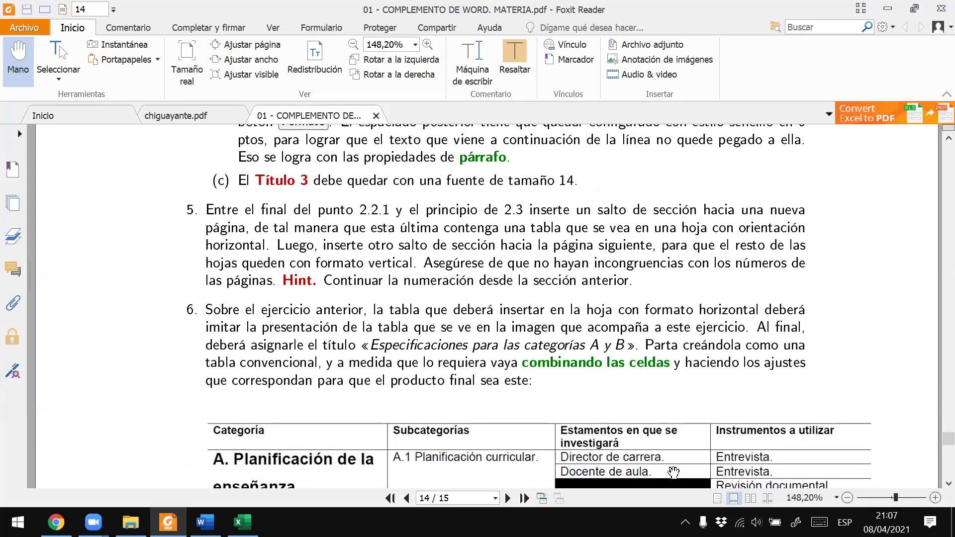
key("alt+Tab")
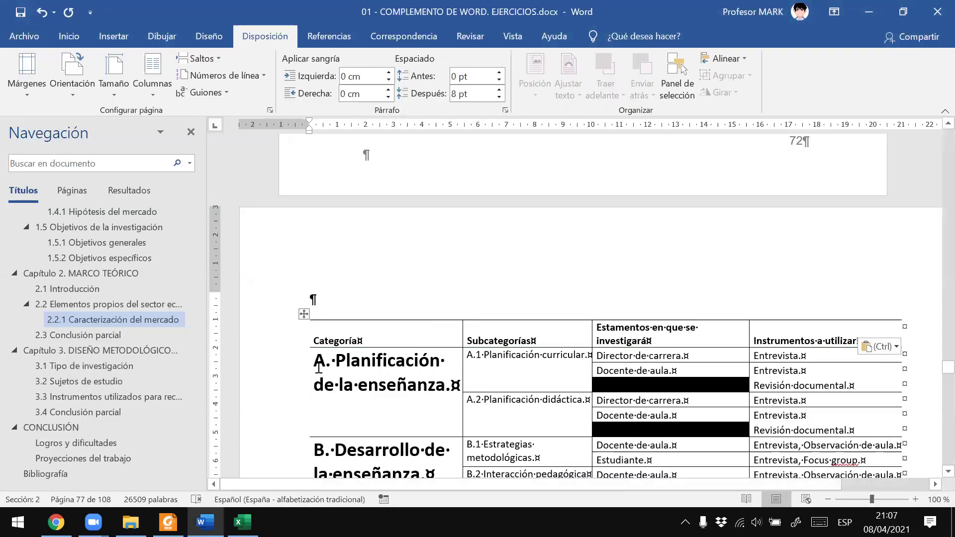
Insert the caption 'Tabla 3. Especificaciones para las categorías A y B.' above the pasted table
left_click(303, 315)
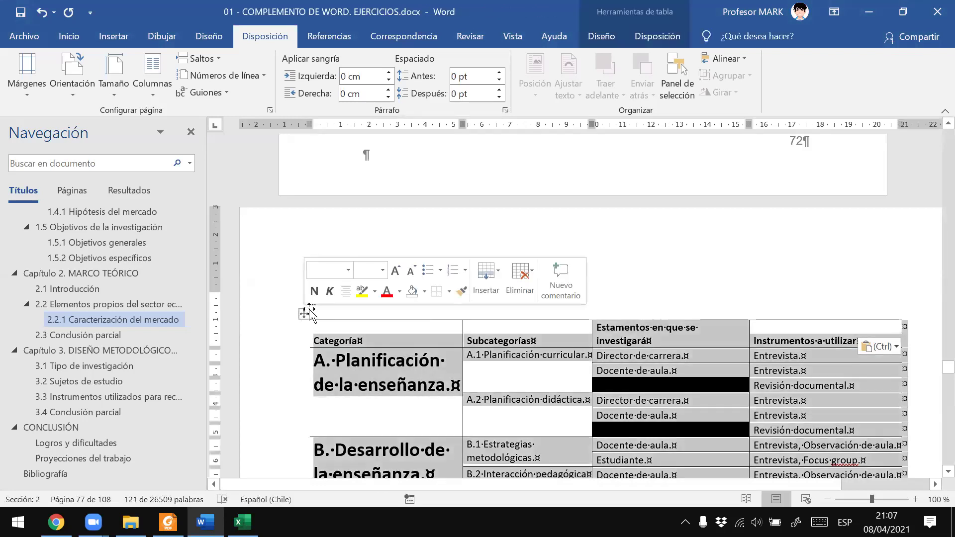
right_click(305, 314)
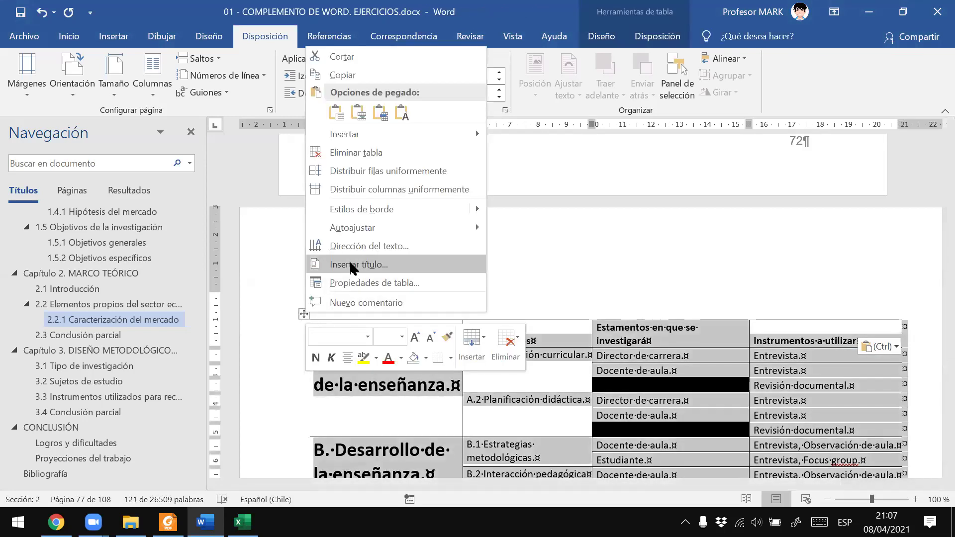
left_click(353, 267)
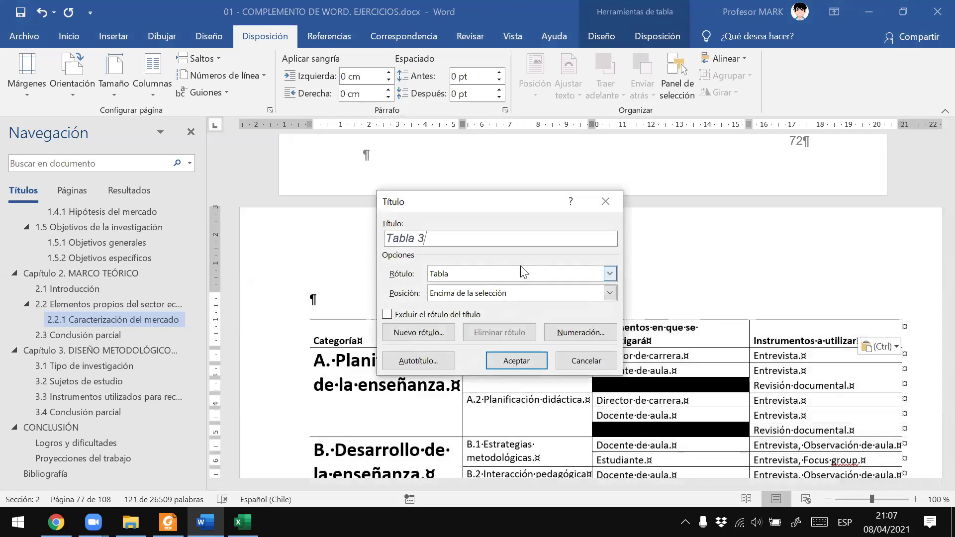
type("Especificaciones para las cat")
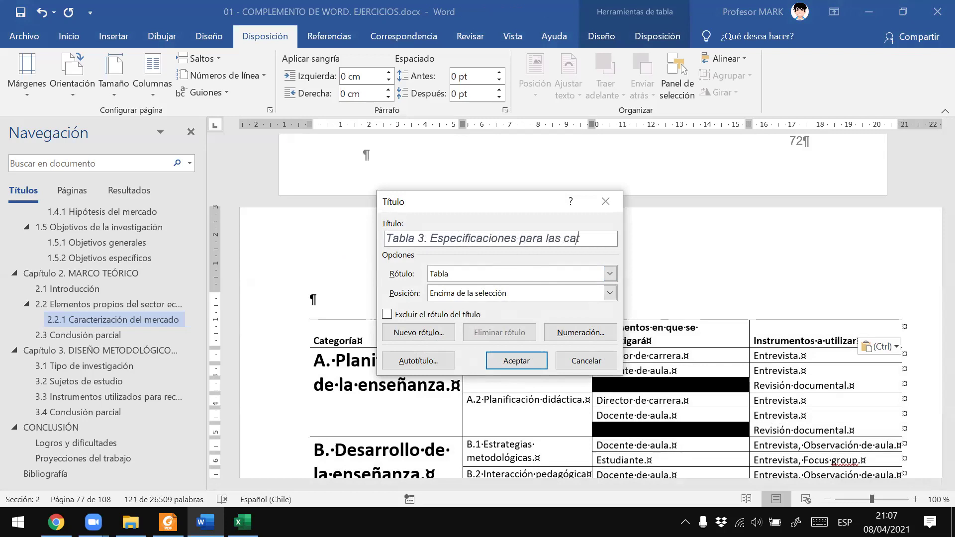
type("s A y B.")
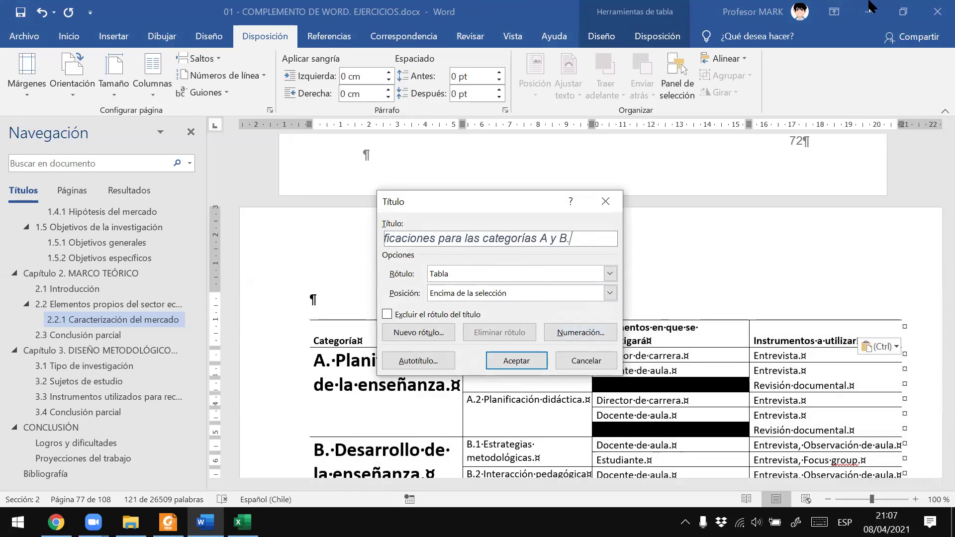
left_click(517, 359)
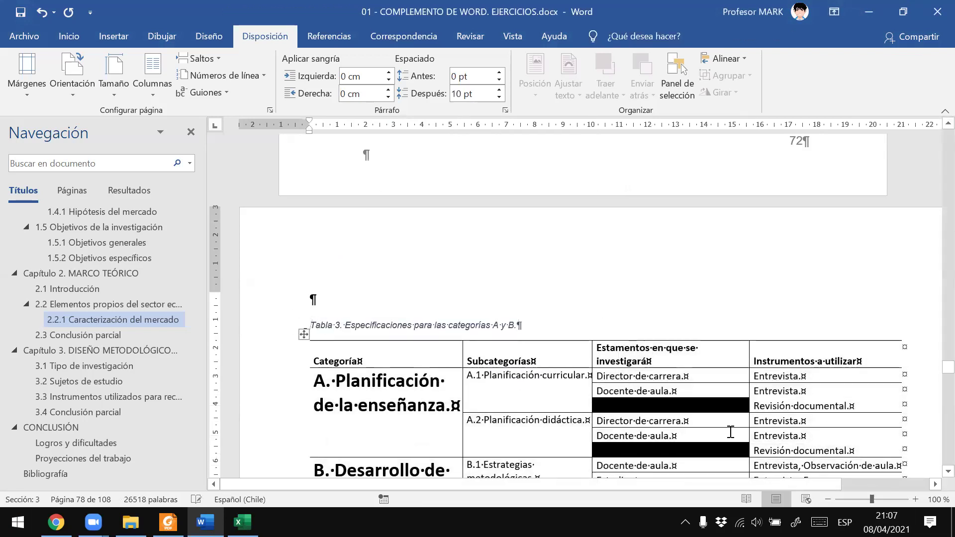
type("o")
left_click(755, 465)
type("e")
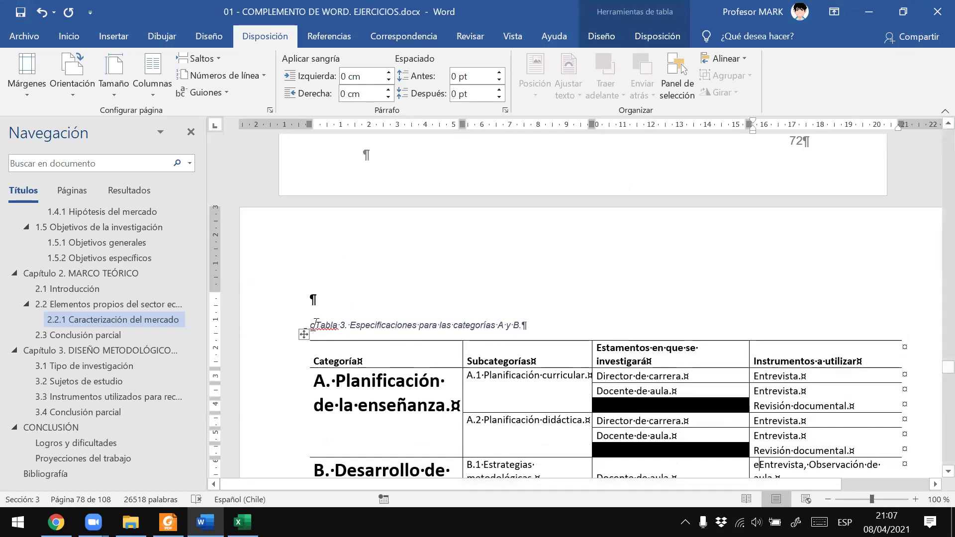
left_click(316, 325)
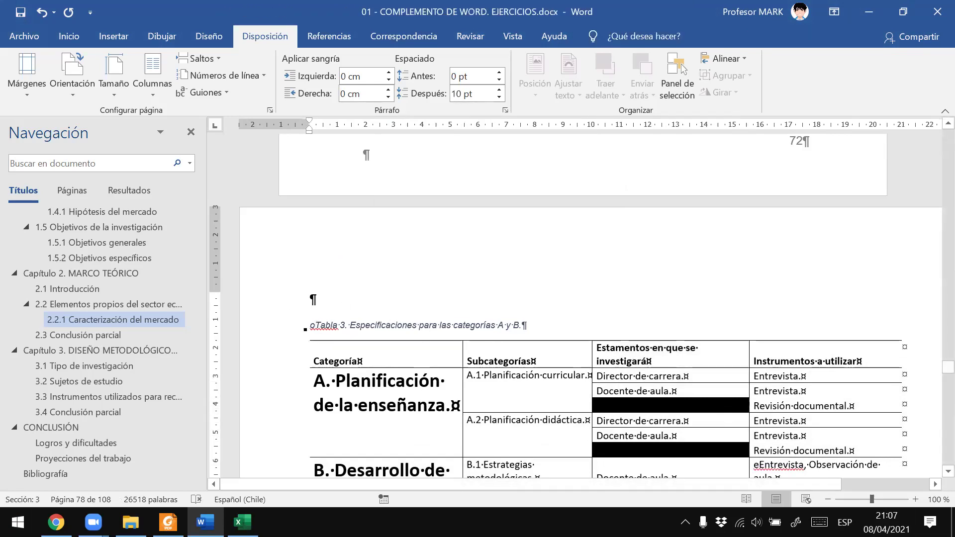
key("BackSpace")
key("ctrl+t")
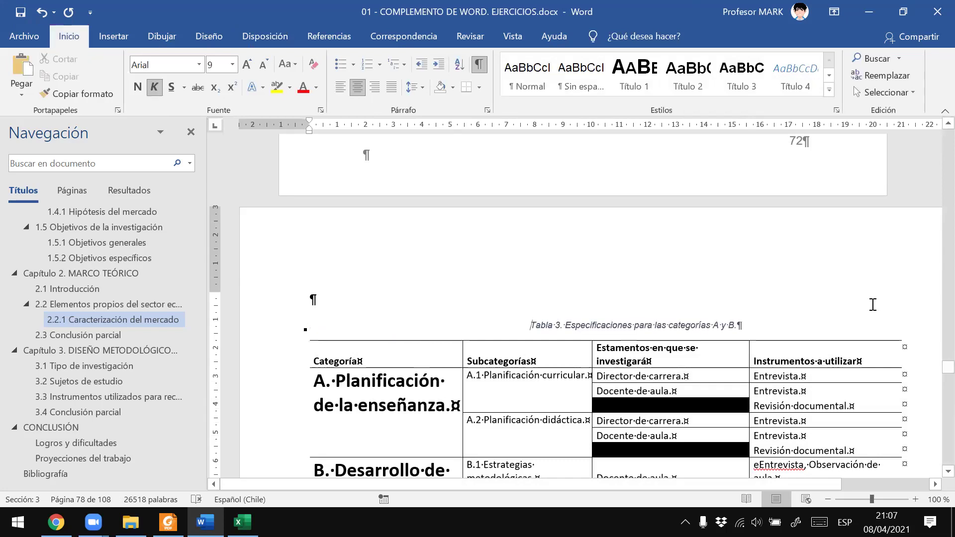
scroll(423, 363, "down", 3)
scroll(478, 373, "down", 7)
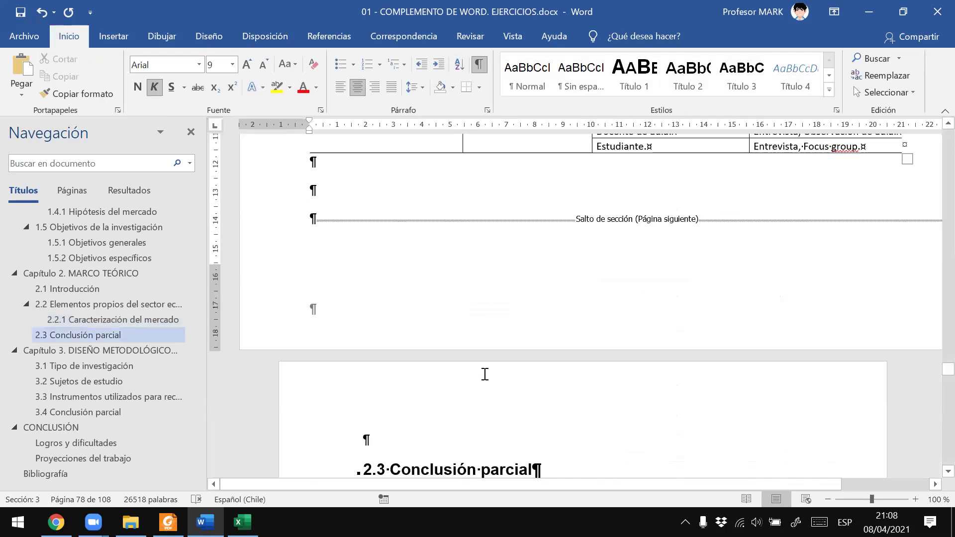
scroll(503, 410, "up", 10)
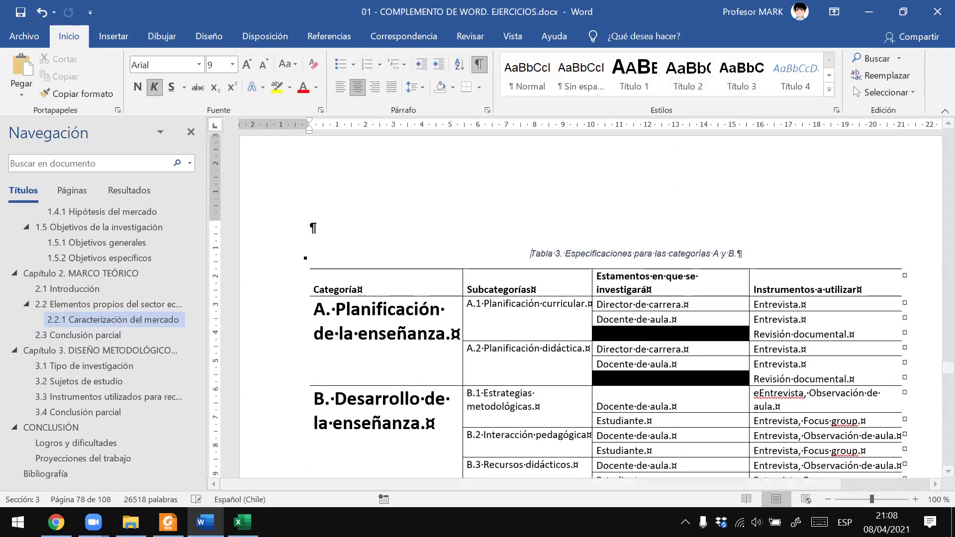
key("alt+Tab")
scroll(448, 271, "down", 10)
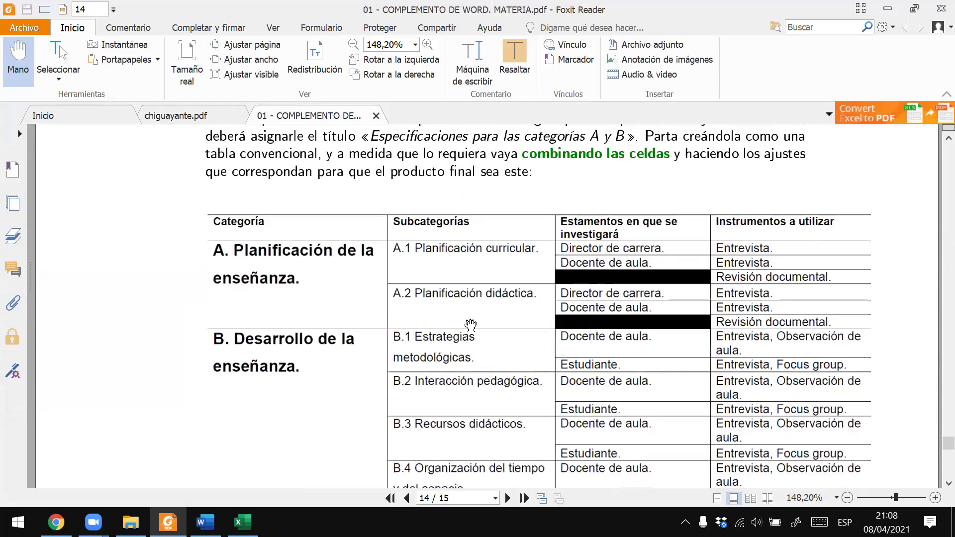
scroll(412, 270, "down", 3)
key("alt+Tab")
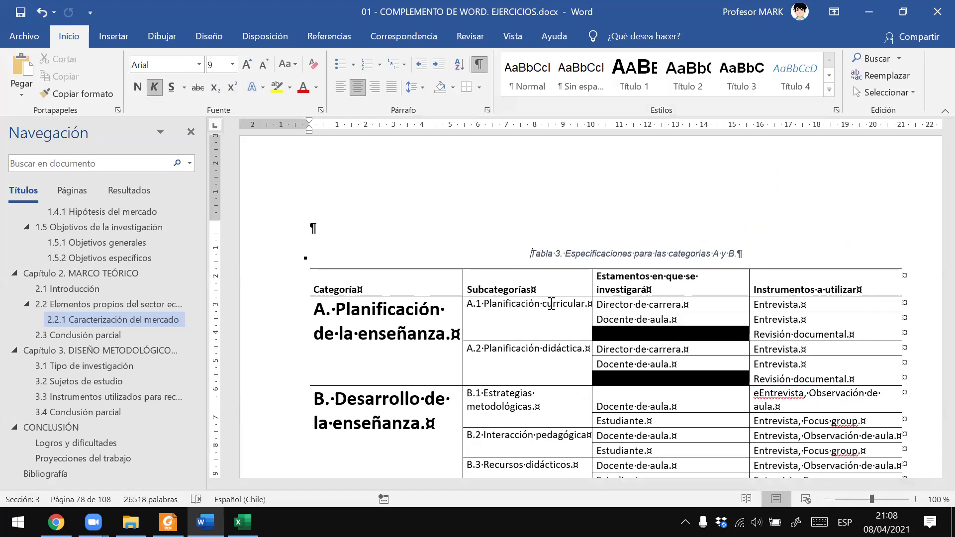
scroll(551, 304, "up", 3)
scroll(536, 320, "up", 5)
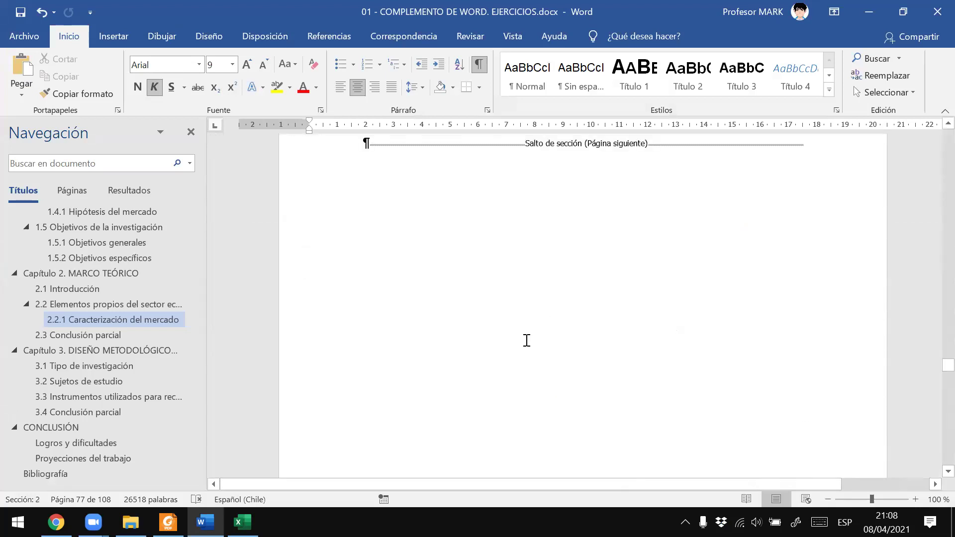
scroll(525, 341, "up", 5)
scroll(515, 333, "down", 3)
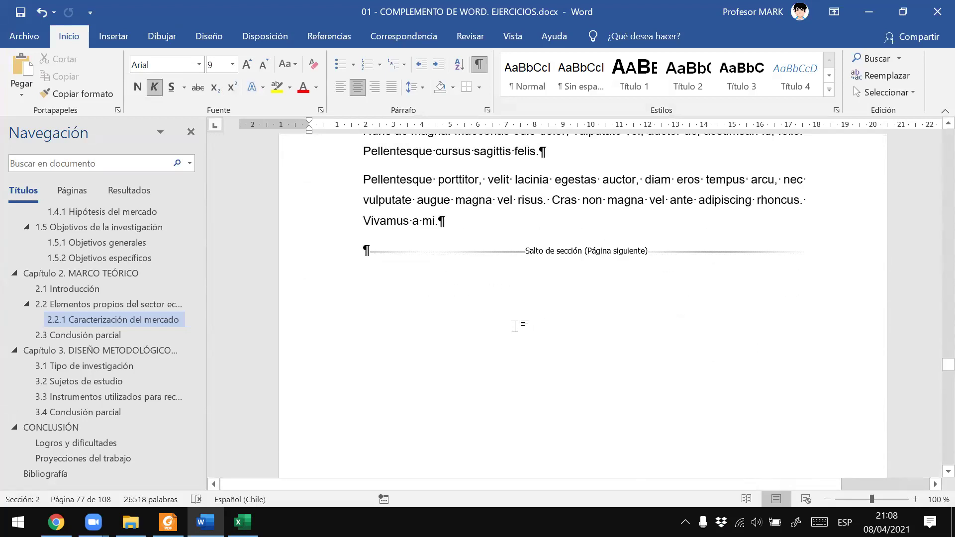
scroll(516, 327, "down", 3)
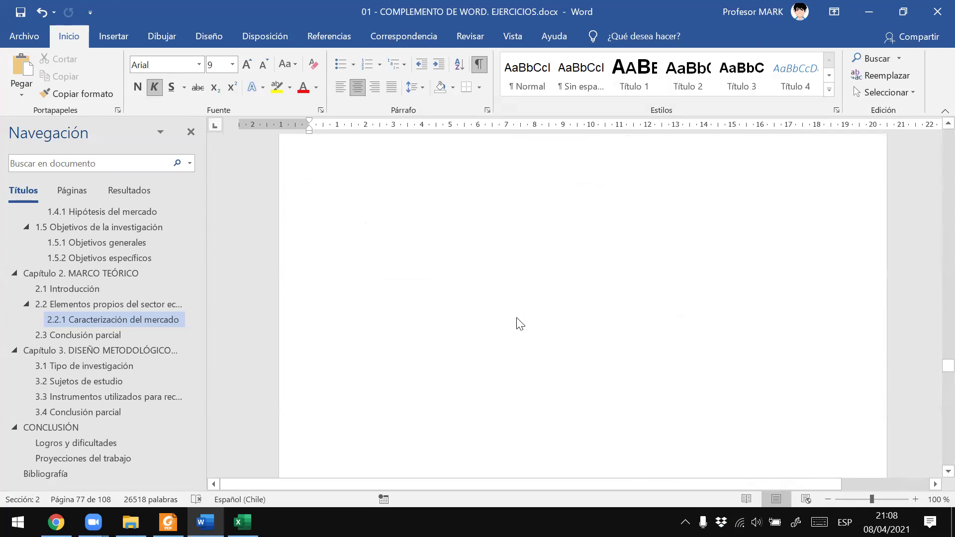
scroll(518, 323, "down", 3)
scroll(516, 320, "down", 3)
scroll(836, 294, "up", 3)
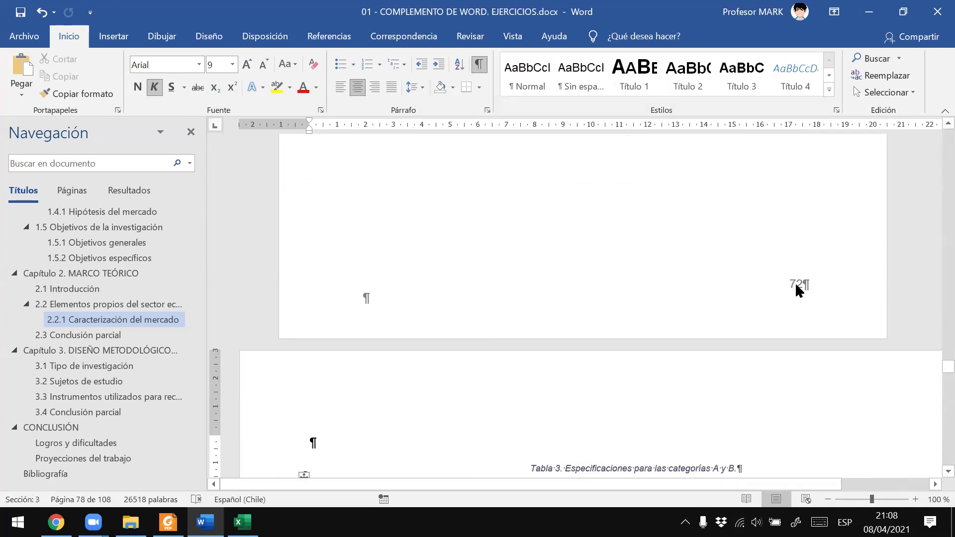
scroll(796, 318, "down", 3)
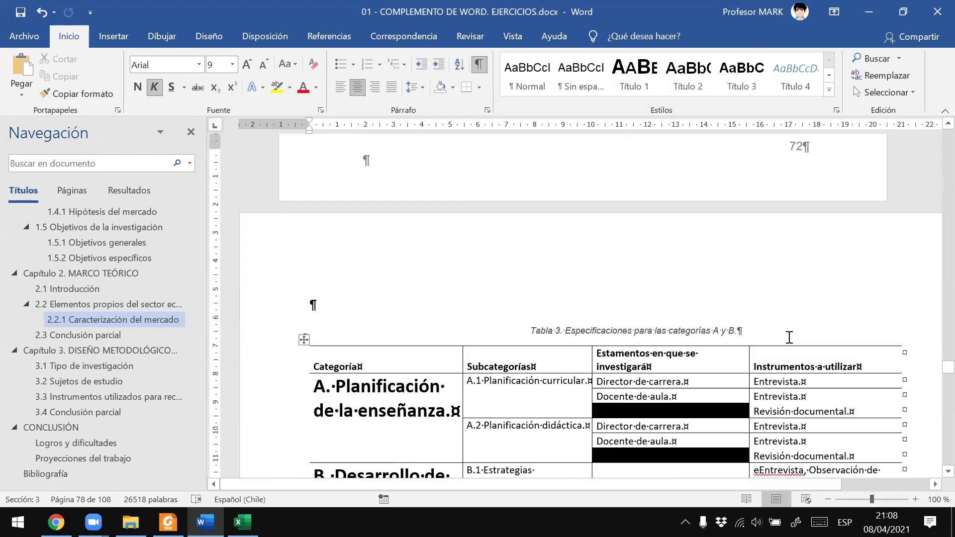
scroll(789, 338, "down", 10)
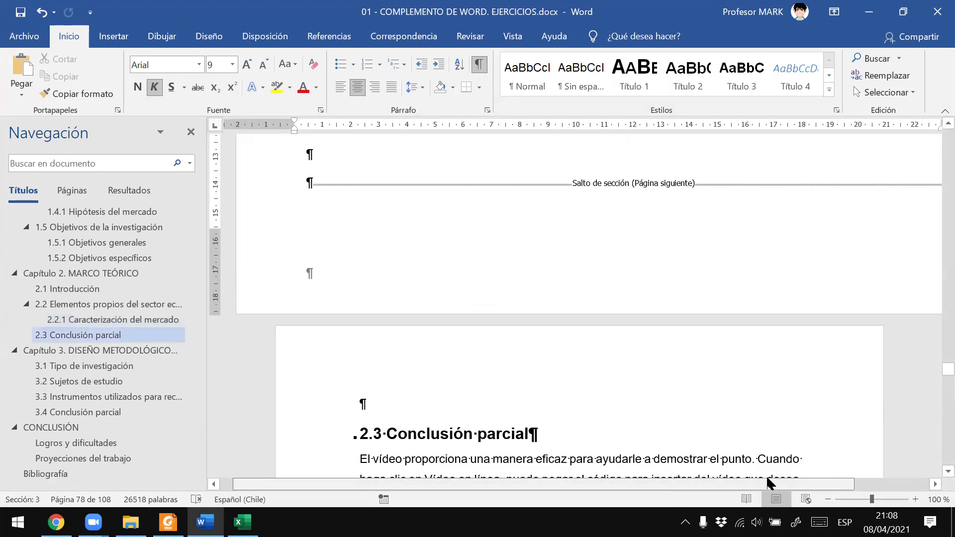
scroll(770, 482, "right", 3)
scroll(826, 299, "up", 5)
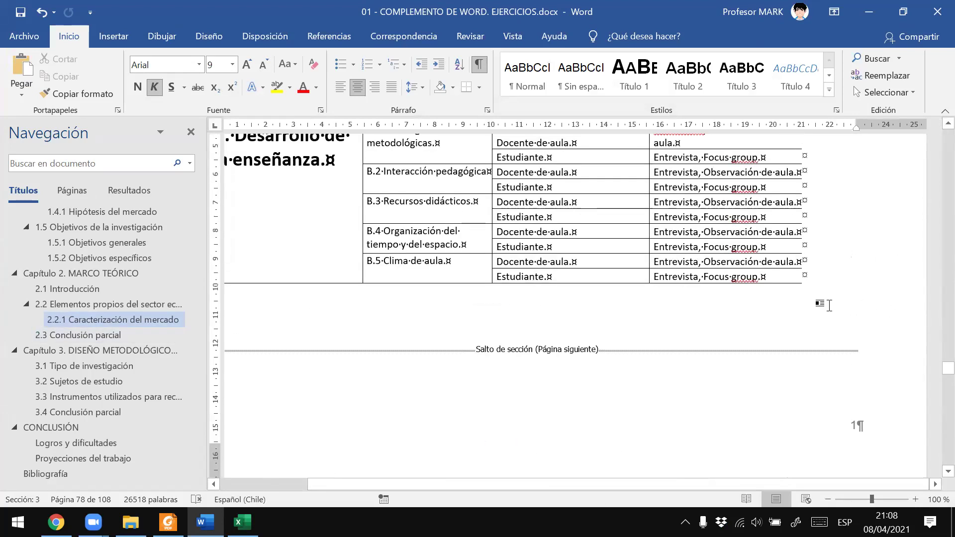
scroll(826, 299, "up", 5)
scroll(500, 490, "left", 1)
scroll(499, 490, "left", 2)
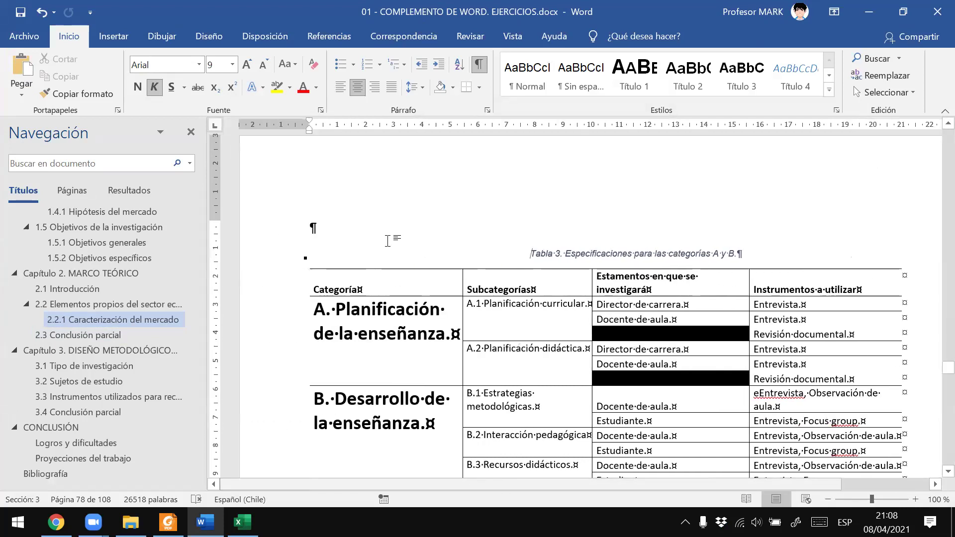
Set the Tabla 3 section's page numbering to continue from the previous section
left_click(404, 314)
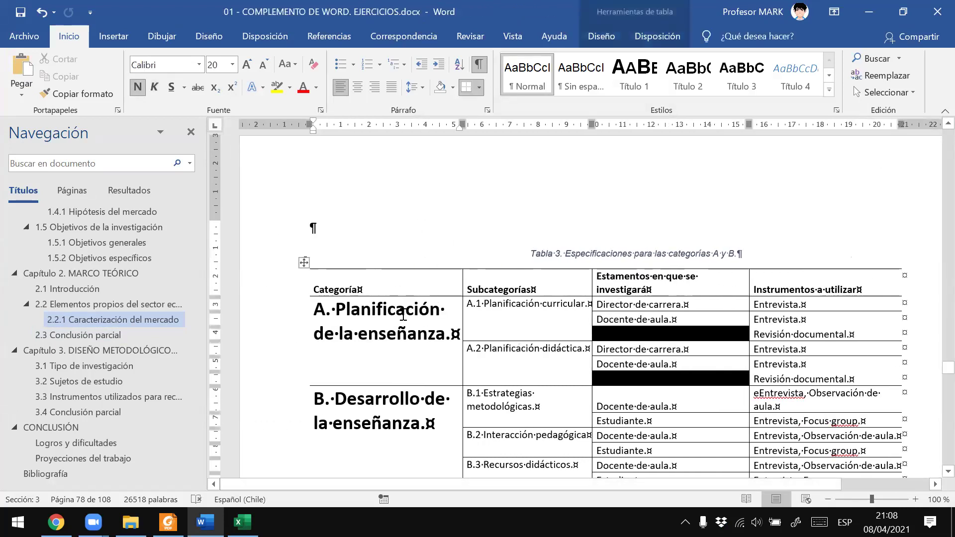
left_click(557, 349)
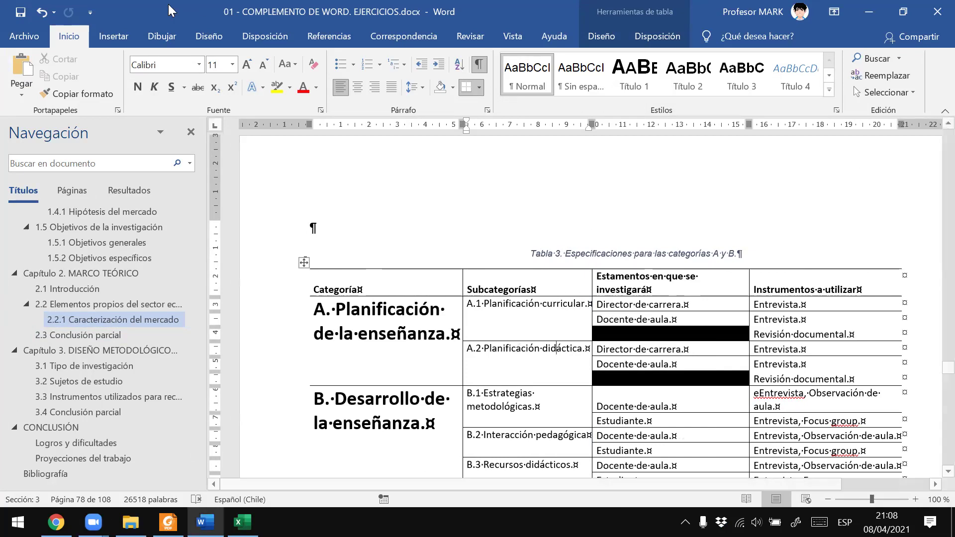
left_click(127, 41)
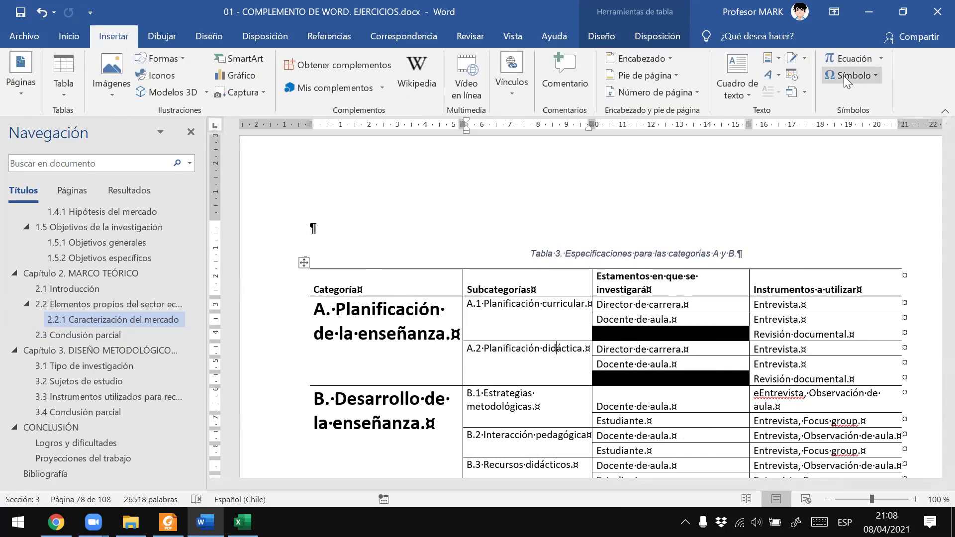
left_click(643, 93)
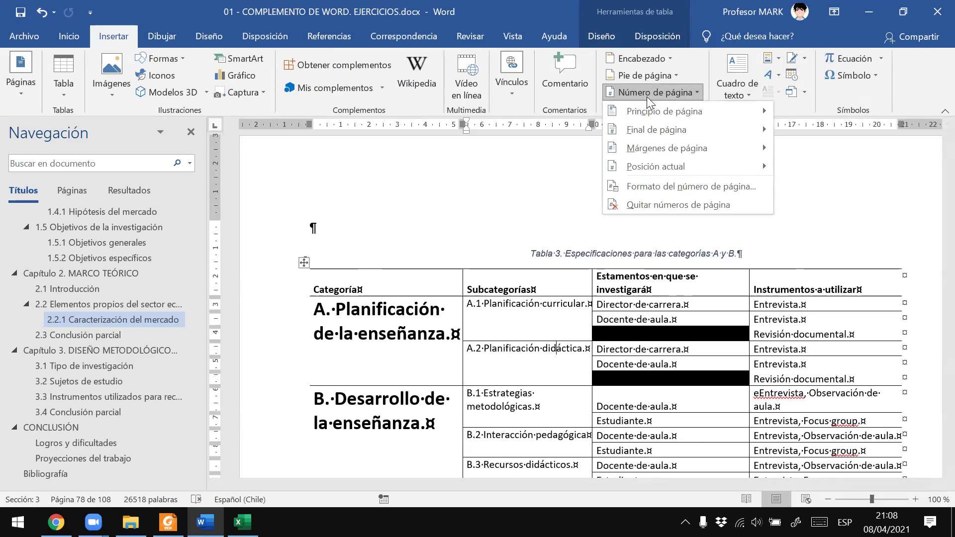
left_click(642, 187)
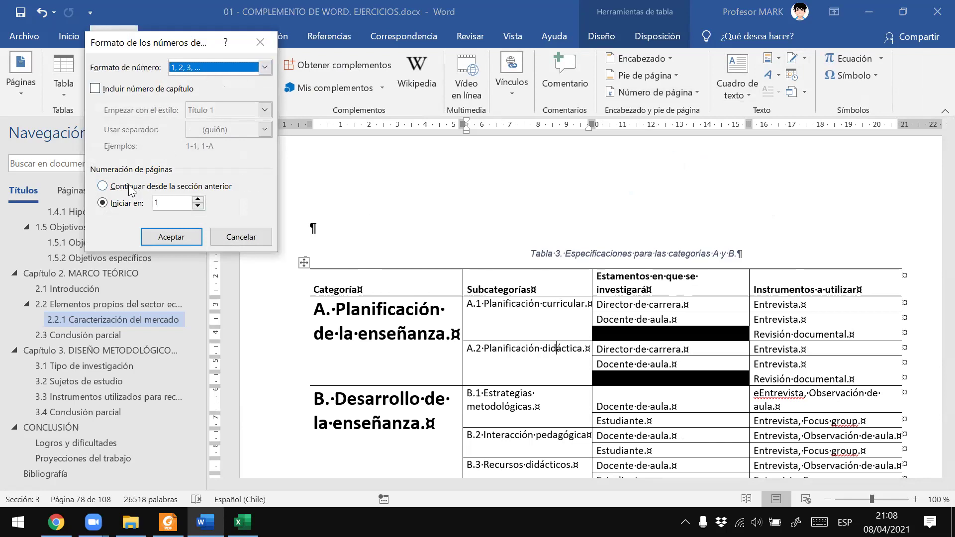
left_click(104, 187)
left_click(103, 203)
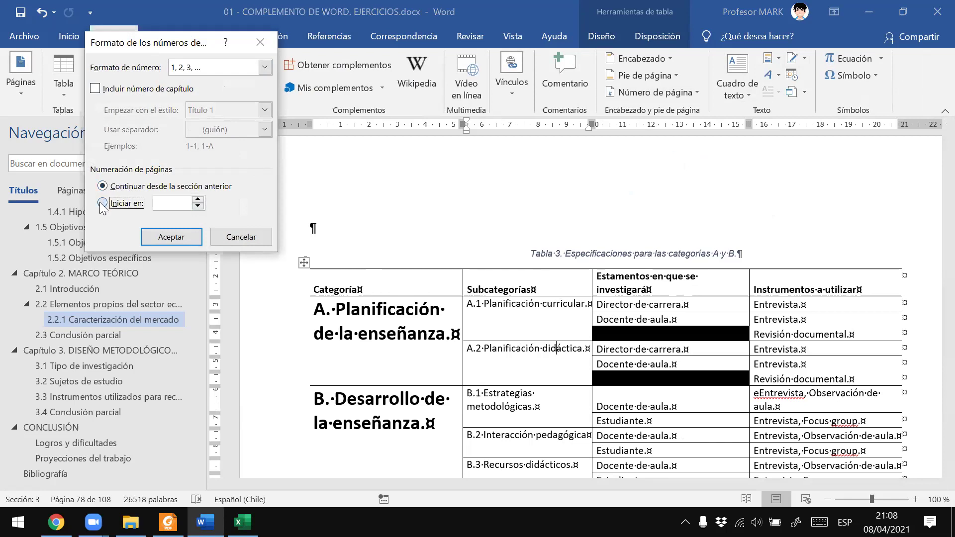
left_click(104, 187)
left_click(171, 235)
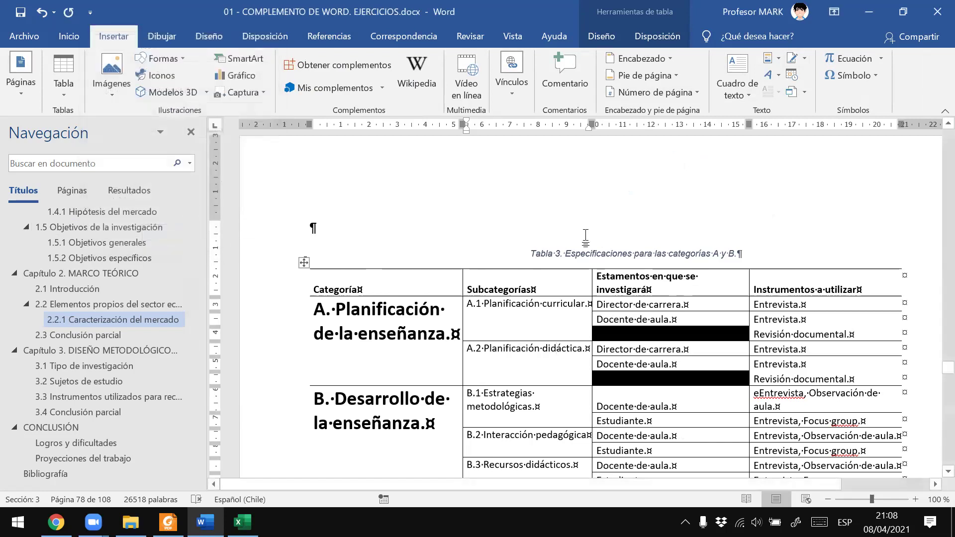
Check the table pages' numbering and place the cursor in the 2.3 Conclusión parcial text
scroll(835, 292, "up", 4)
scroll(803, 271, "down", 6)
scroll(835, 348, "down", 5)
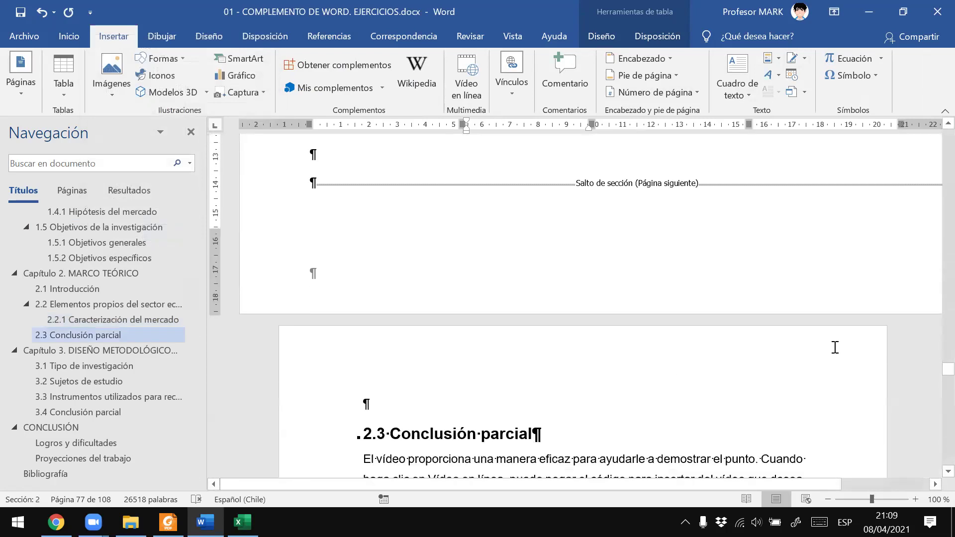
scroll(900, 342, "right", 3)
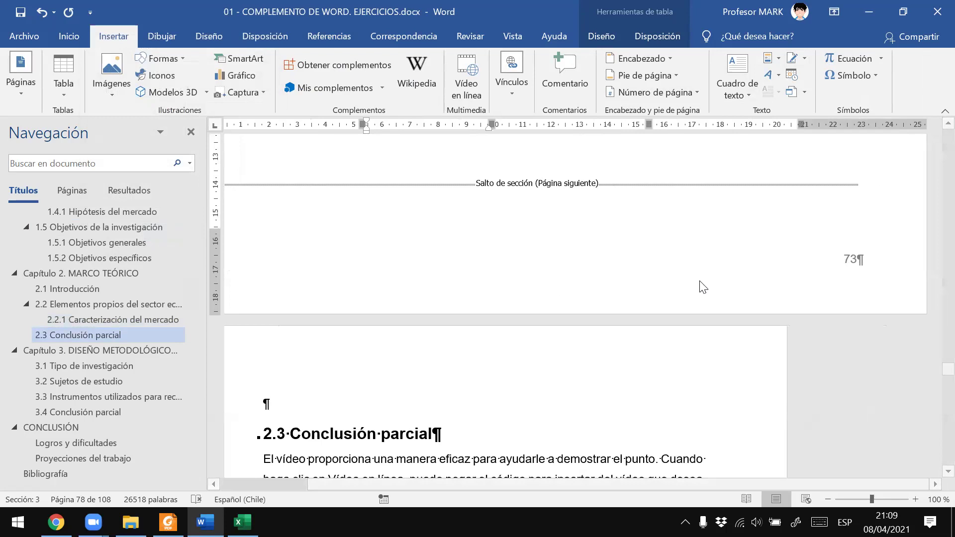
scroll(620, 396, "down", 3)
scroll(622, 388, "down", 4)
scroll(624, 380, "down", 4)
scroll(623, 380, "down", 4)
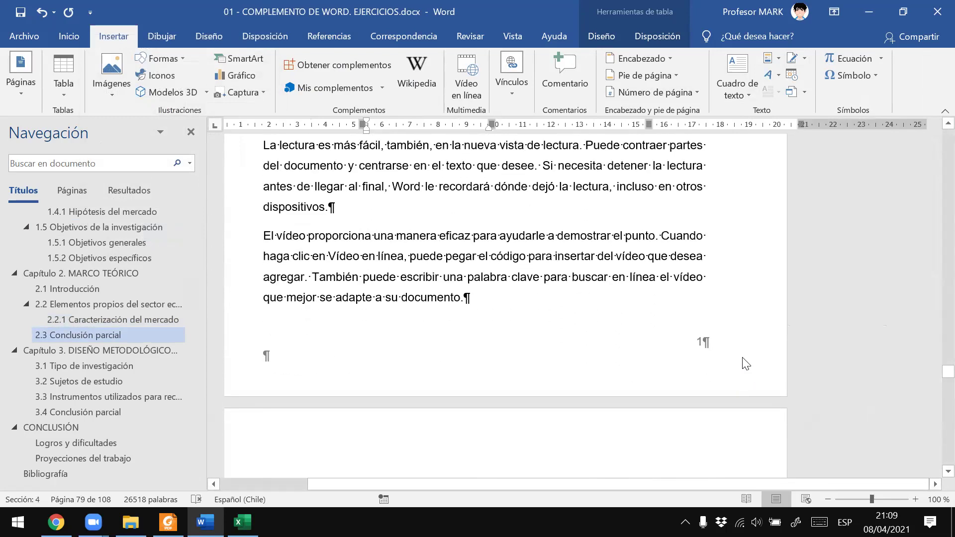
scroll(705, 373, "up", 5)
scroll(704, 375, "up", 5)
scroll(697, 380, "up", 5)
scroll(303, 264, "up", 5)
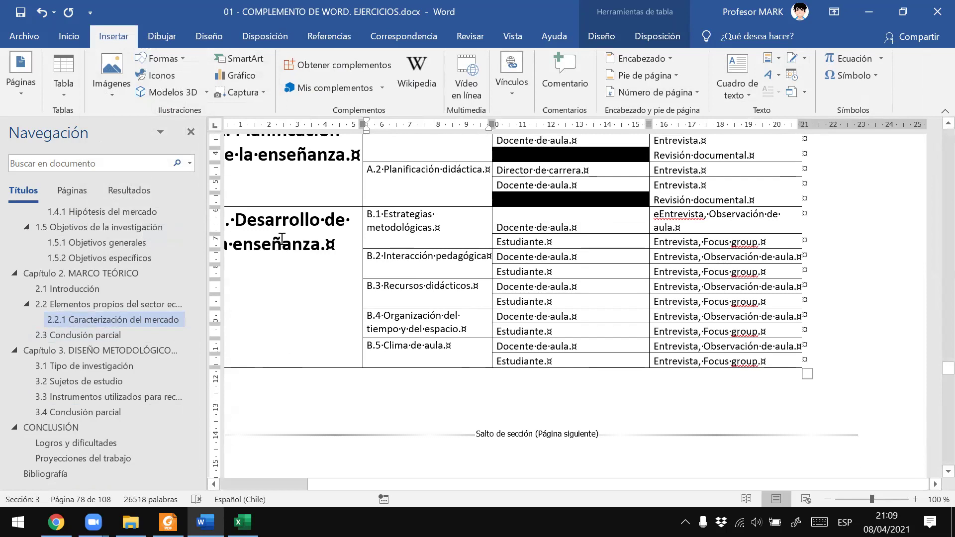
double_click(358, 234)
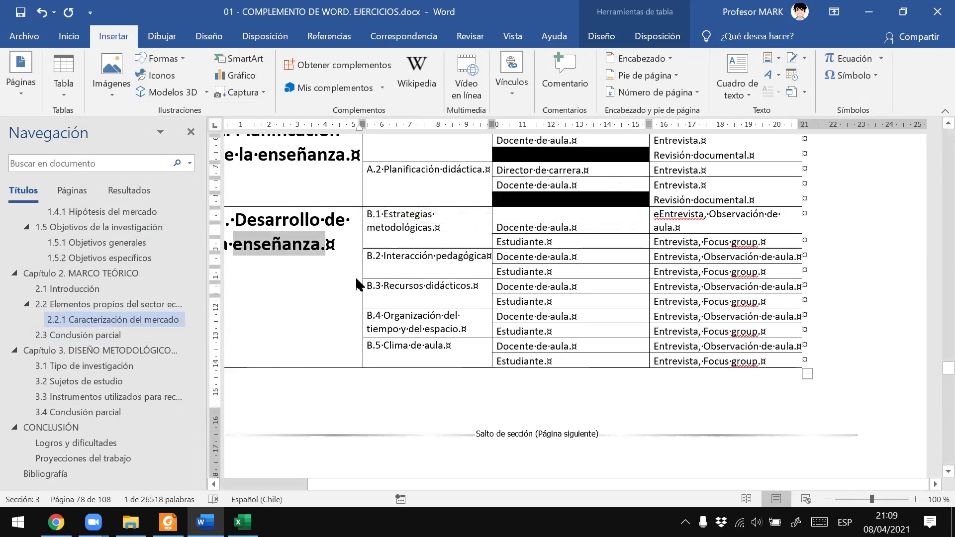
scroll(357, 278, "down", 5)
scroll(357, 278, "down", 6)
left_click(328, 224)
scroll(317, 195, "up", 5)
scroll(321, 209, "up", 1)
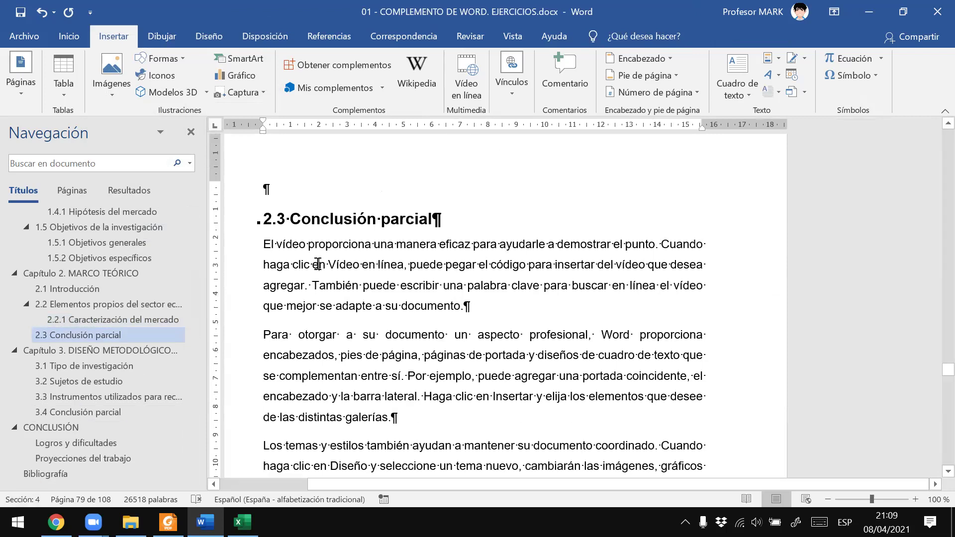
Set section 2.3's page number format to continue from the previous section, then verify page 74
left_click(58, 35)
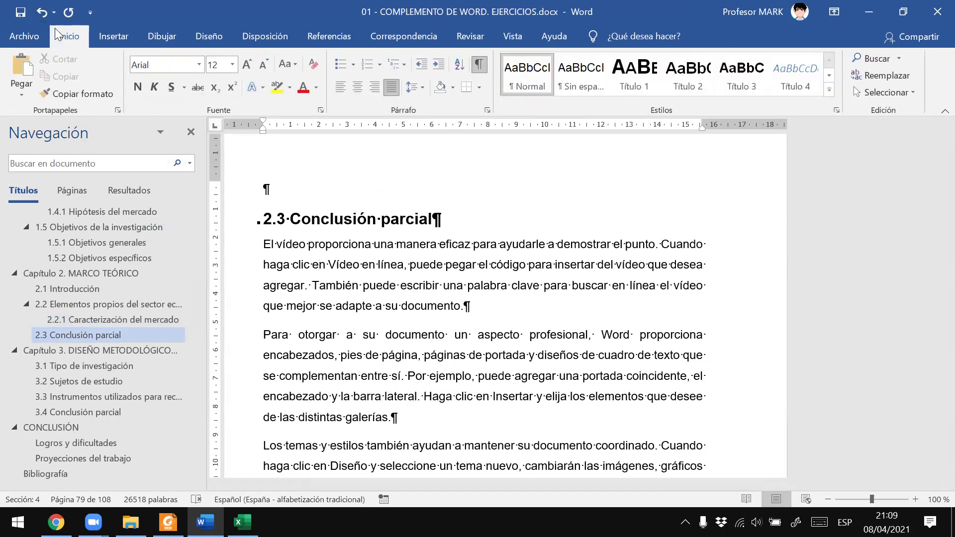
left_click(114, 36)
left_click(656, 92)
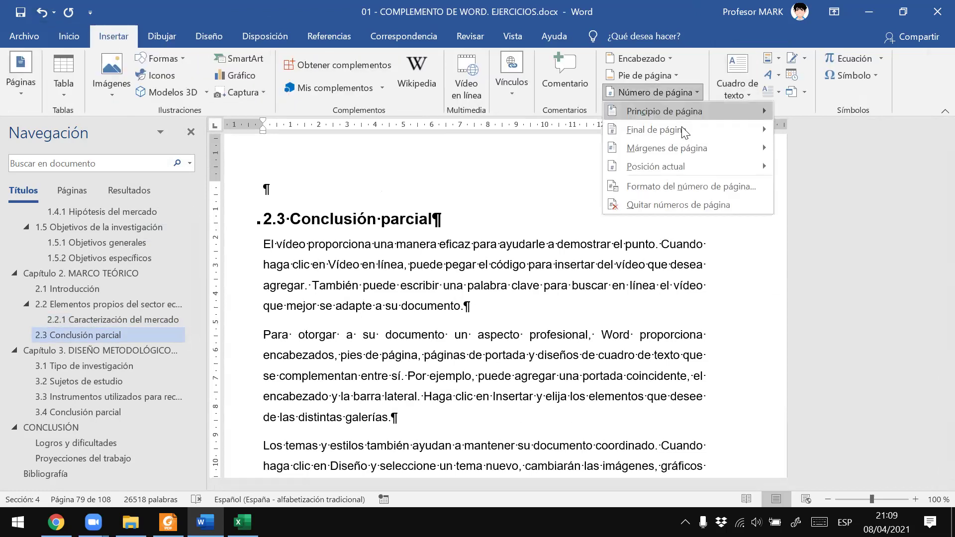
left_click(689, 187)
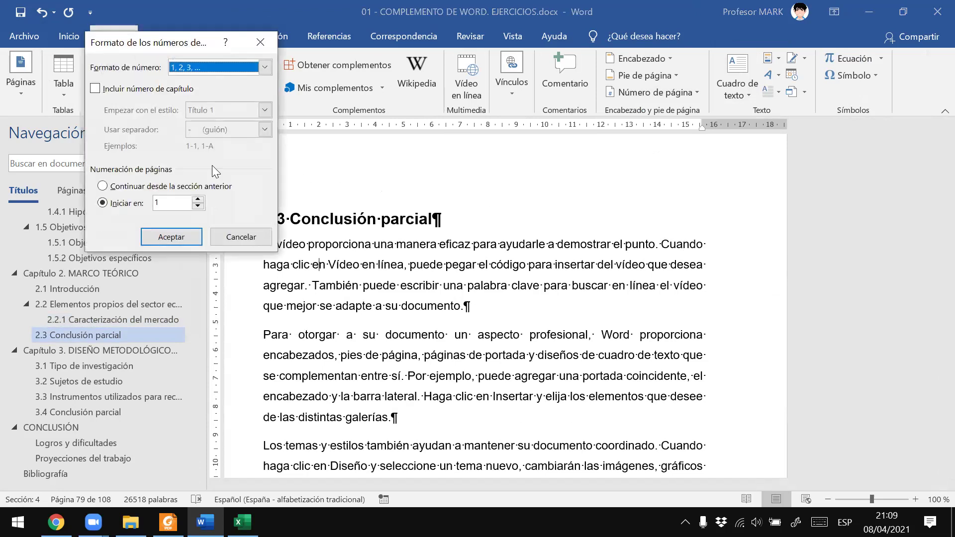
left_click(150, 187)
left_click(172, 236)
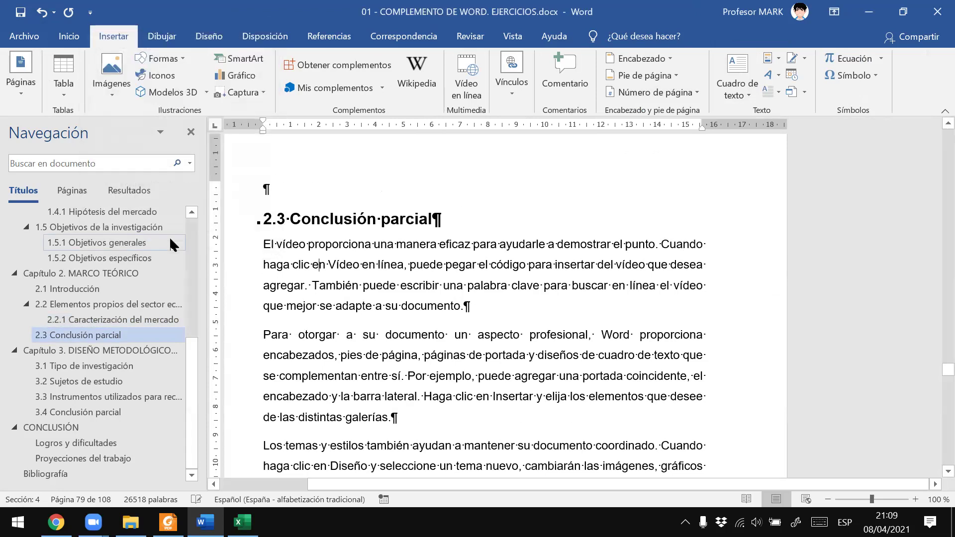
scroll(546, 241, "up", 4)
scroll(738, 280, "up", 2)
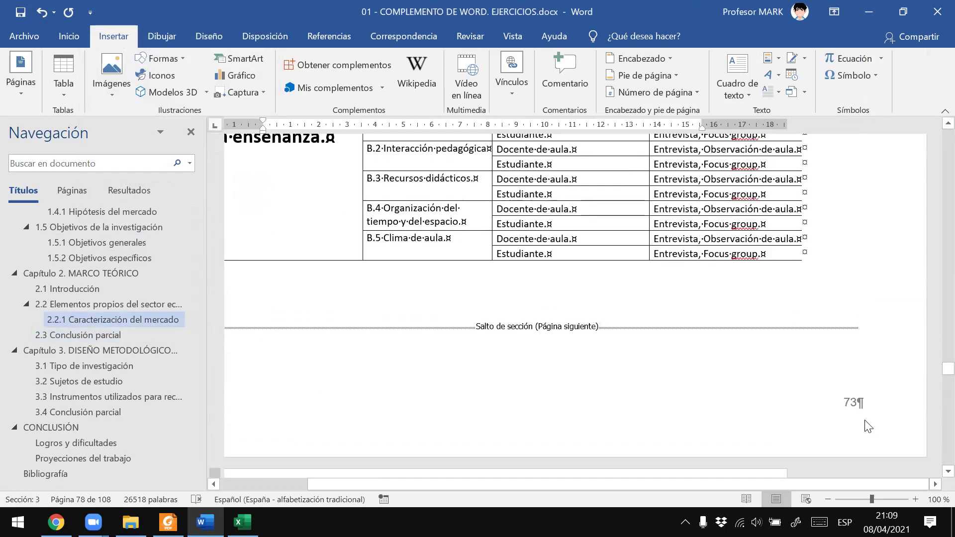
scroll(836, 285, "up", 8)
scroll(796, 273, "down", 1)
scroll(751, 264, "down", 7)
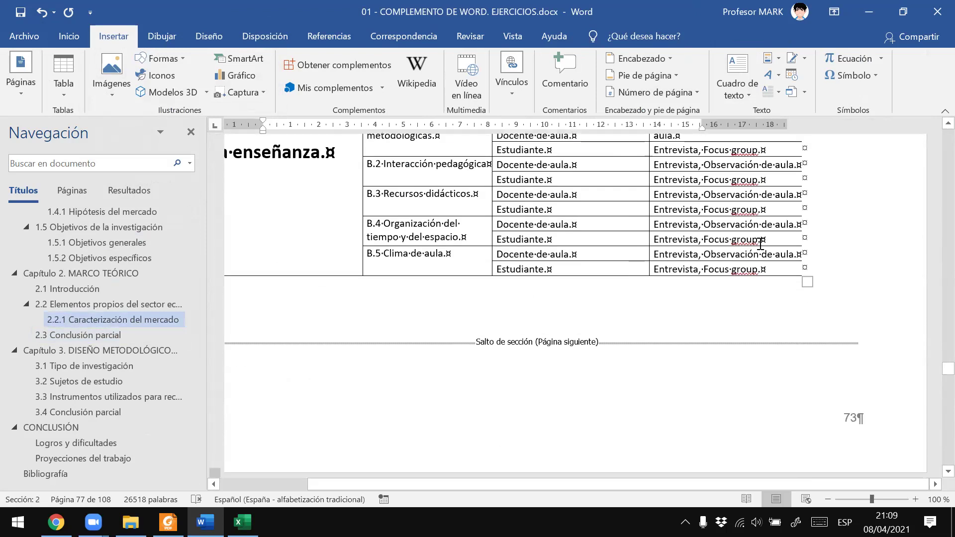
scroll(781, 253, "down", 3)
scroll(780, 253, "down", 10)
scroll(772, 263, "down", 5)
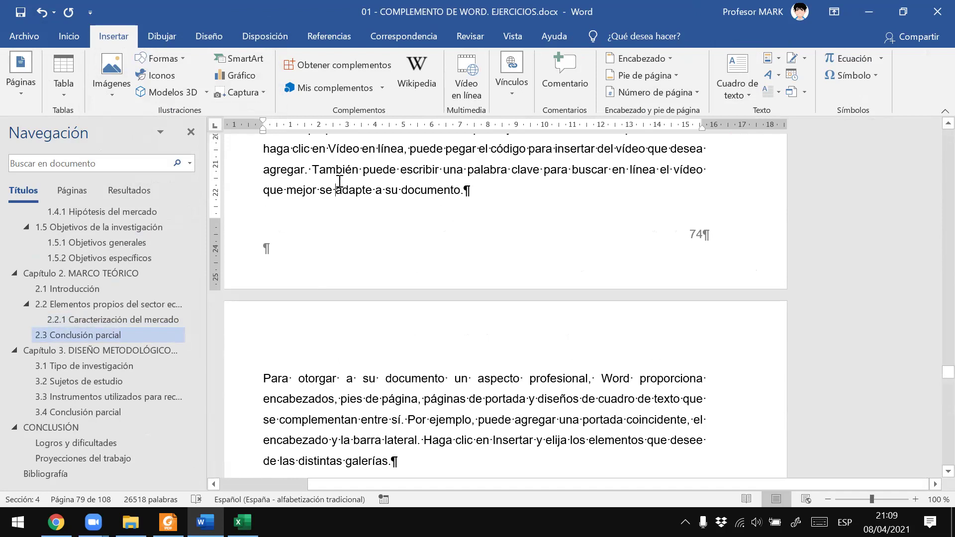
Switch to the exercise instructions PDF
key("alt+Tab")
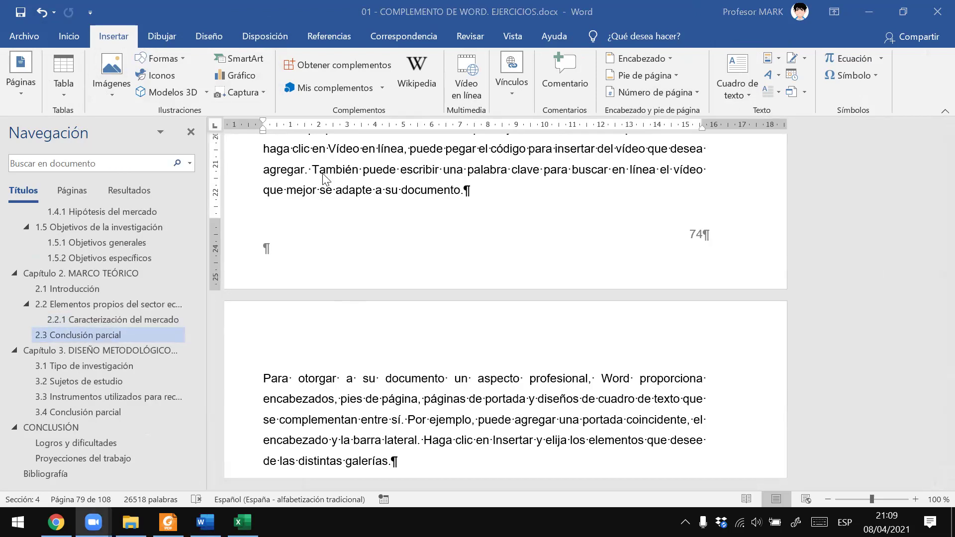
key("alt+Tab")
key("Tab")
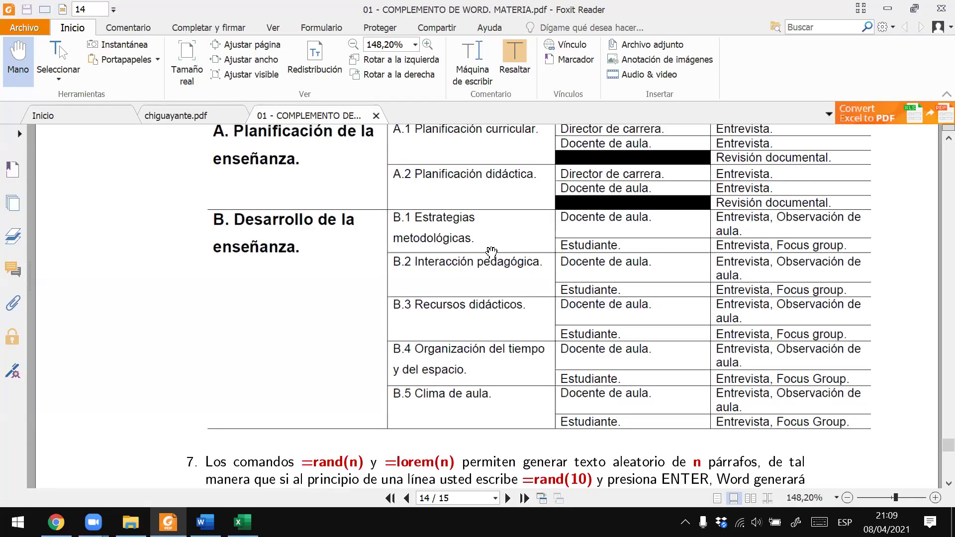
Read activity 9 on updating all indexes, then return to the Word thesis
scroll(492, 256, "down", 1)
scroll(491, 256, "down", 5)
scroll(493, 255, "down", 4)
scroll(493, 255, "down", 4)
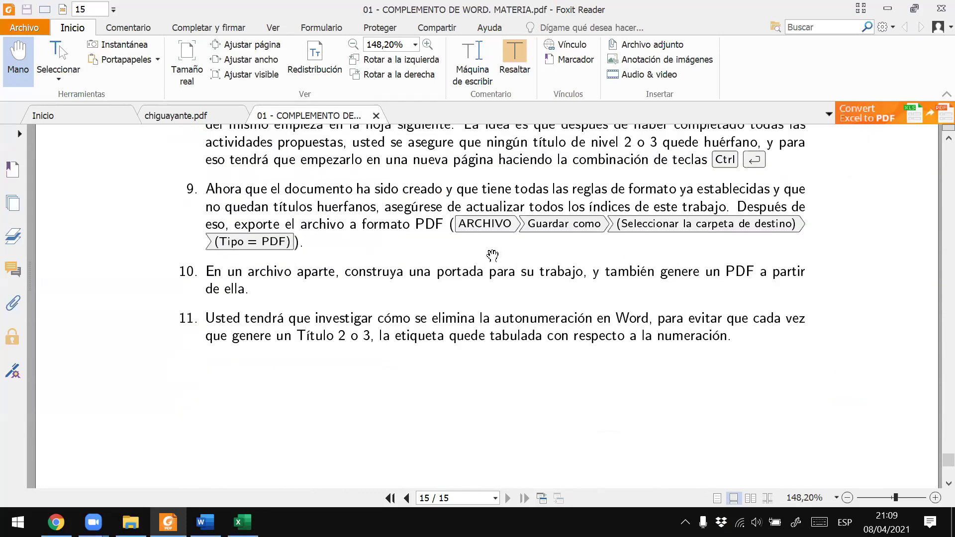
key("alt+Tab")
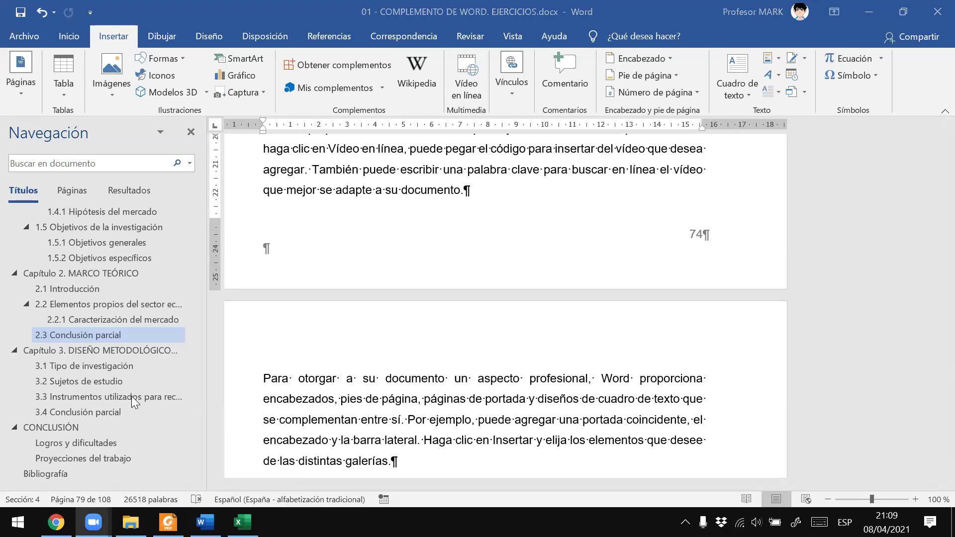
Update the entire ÍNDICE GENERAL table of contents
scroll(131, 396, "up", 5)
left_click(49, 241)
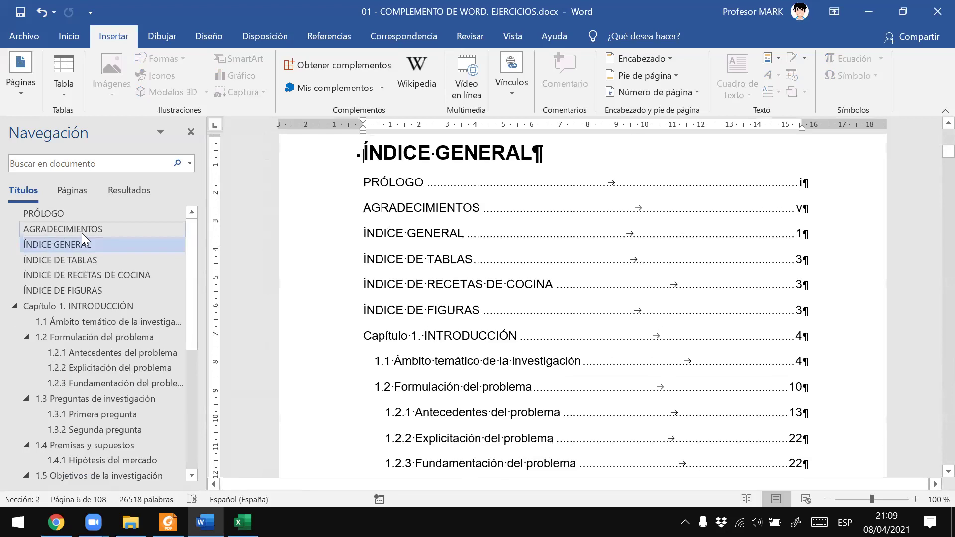
left_click(442, 258)
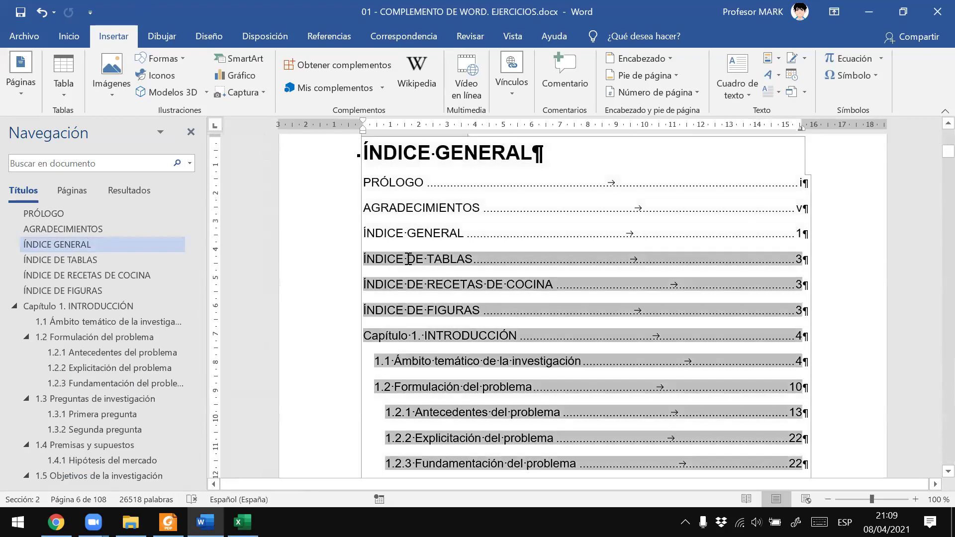
right_click(404, 221)
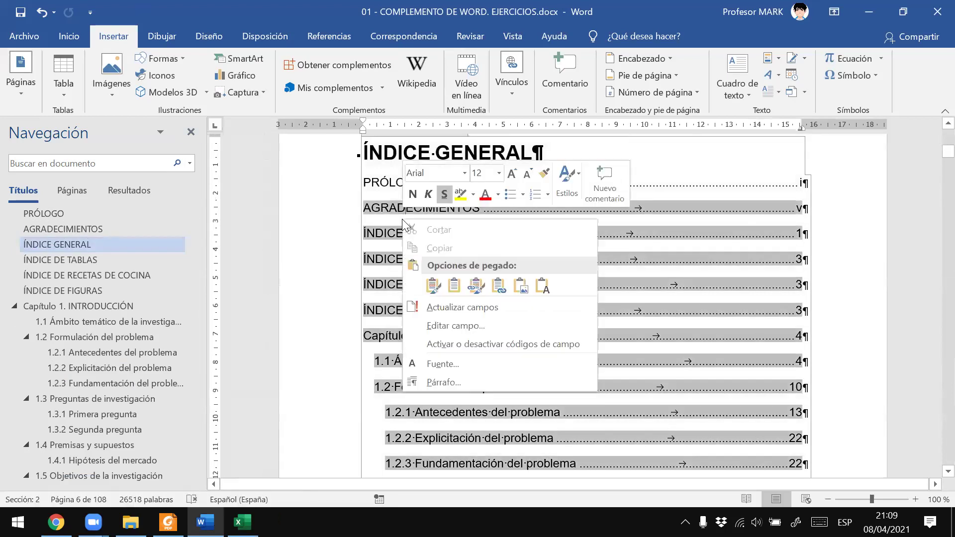
left_click(442, 309)
left_click(355, 222)
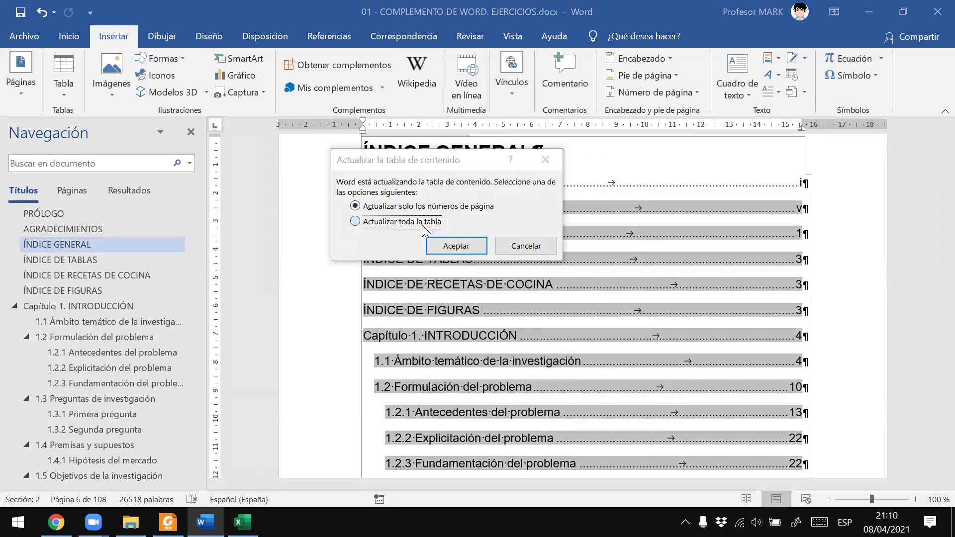
left_click(453, 247)
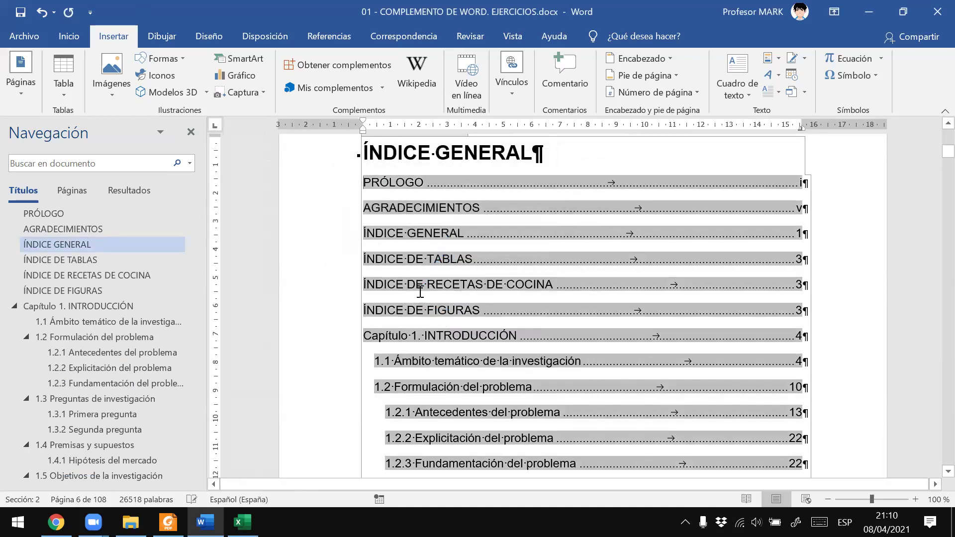
Rebuild the entire table index so Tabla 3 is listed
scroll(430, 269, "down", 5)
scroll(423, 273, "down", 5)
scroll(416, 281, "down", 7)
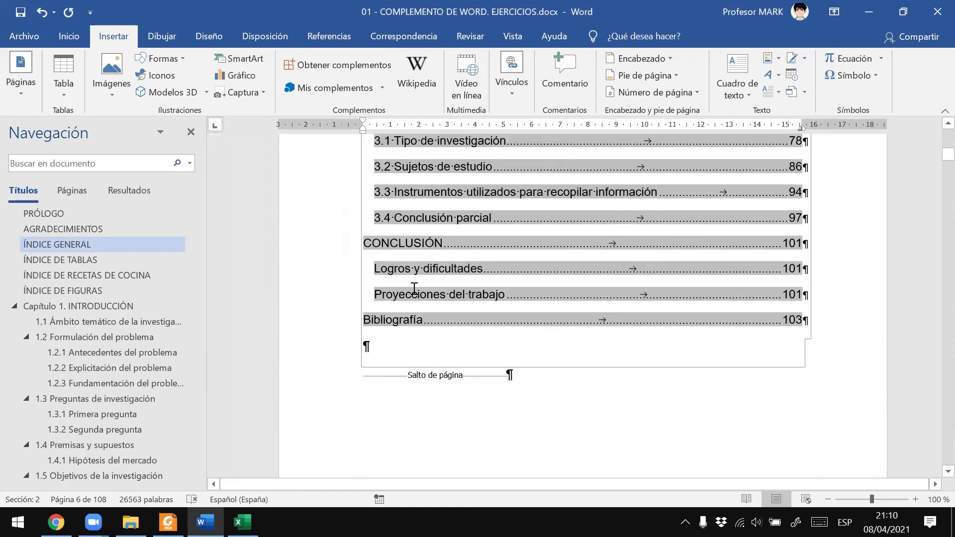
scroll(411, 294, "down", 4)
scroll(409, 295, "down", 4)
left_click(420, 292)
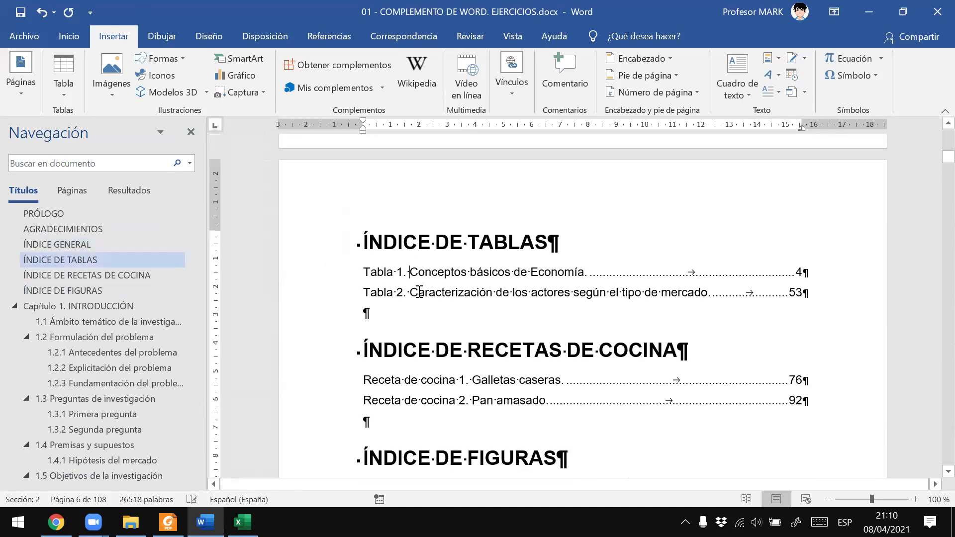
right_click(420, 292)
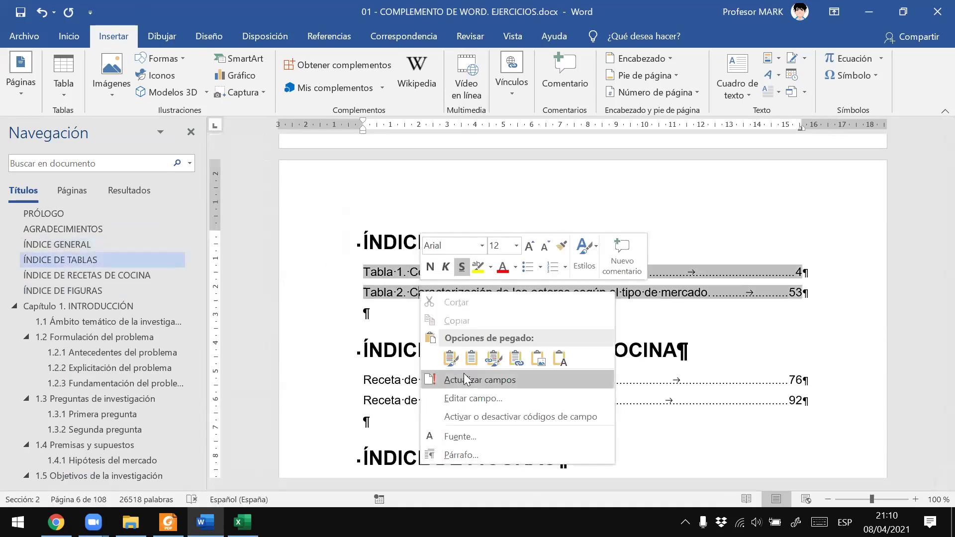
left_click(465, 377)
left_click(355, 222)
left_click(455, 246)
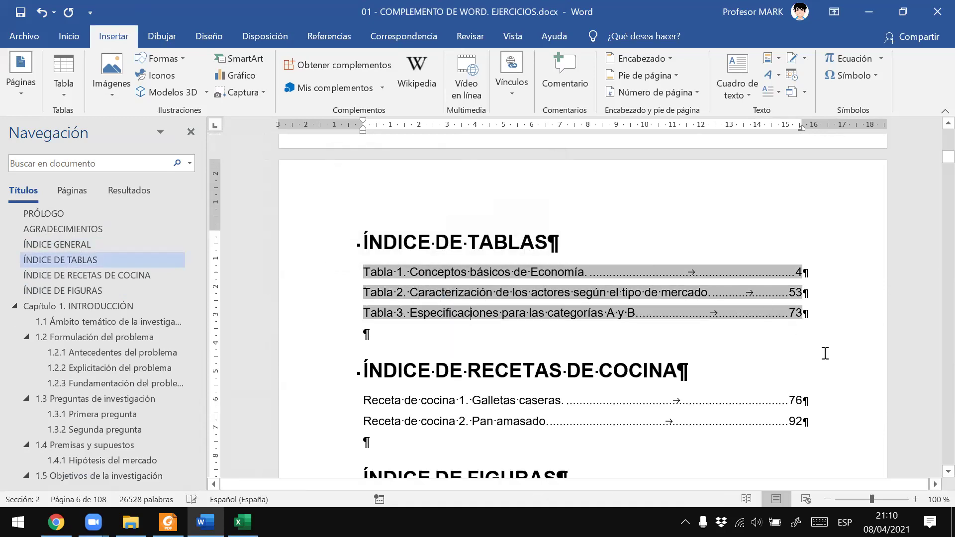
Rebuild the entire recipe index, now showing pages 78 and 94
scroll(826, 354, "down", 4)
scroll(751, 347, "down", 1)
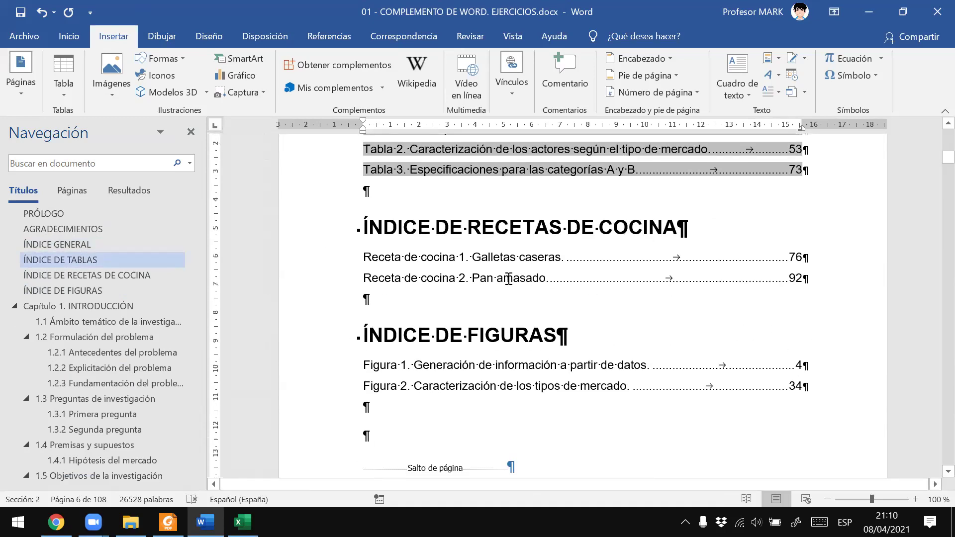
left_click(425, 258)
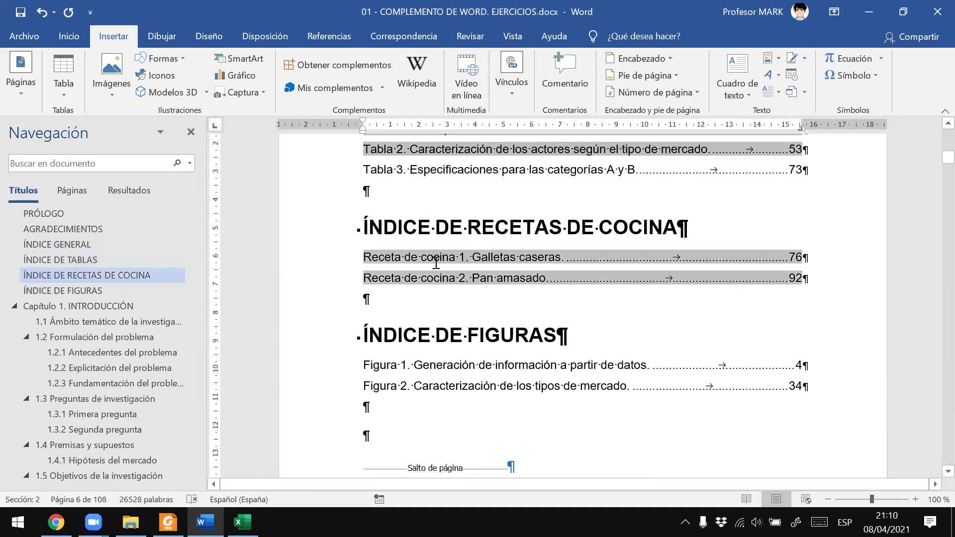
right_click(436, 263)
left_click(495, 348)
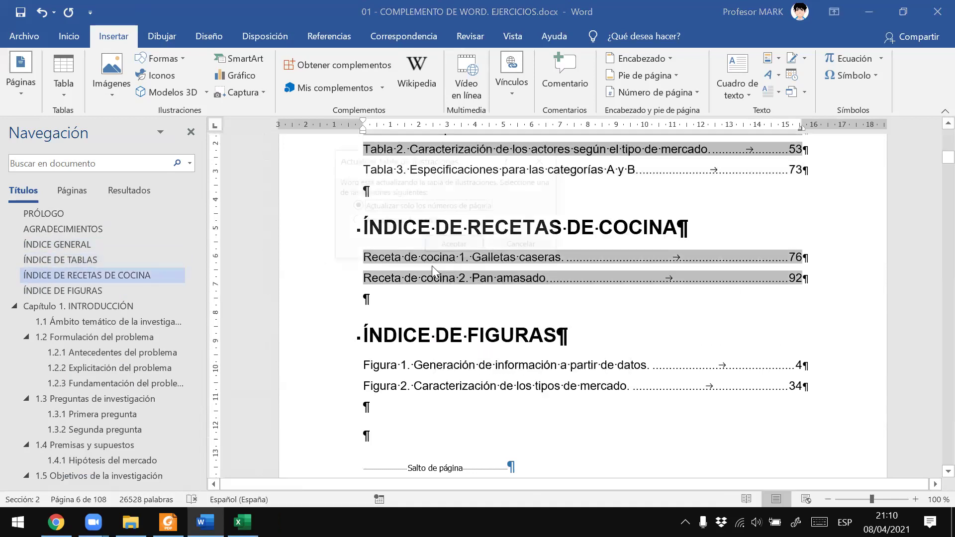
left_click(412, 224)
left_click(452, 245)
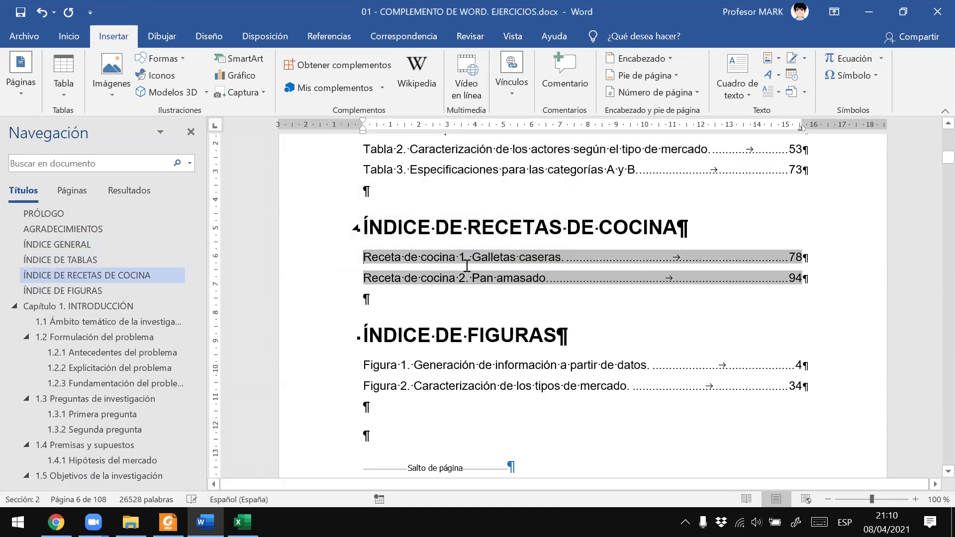
Rebuild the entire figures index
scroll(512, 314, "down", 3)
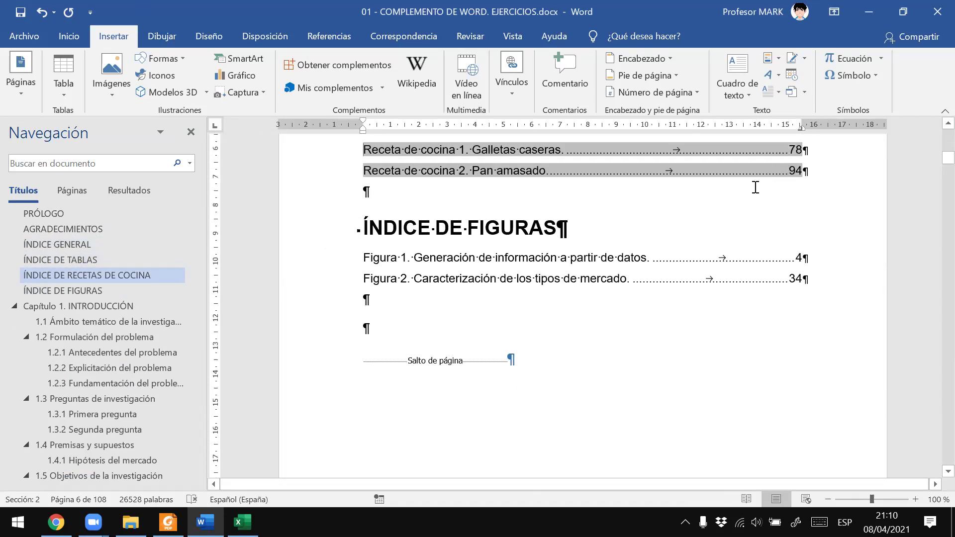
left_click(462, 258)
right_click(460, 258)
left_click(522, 346)
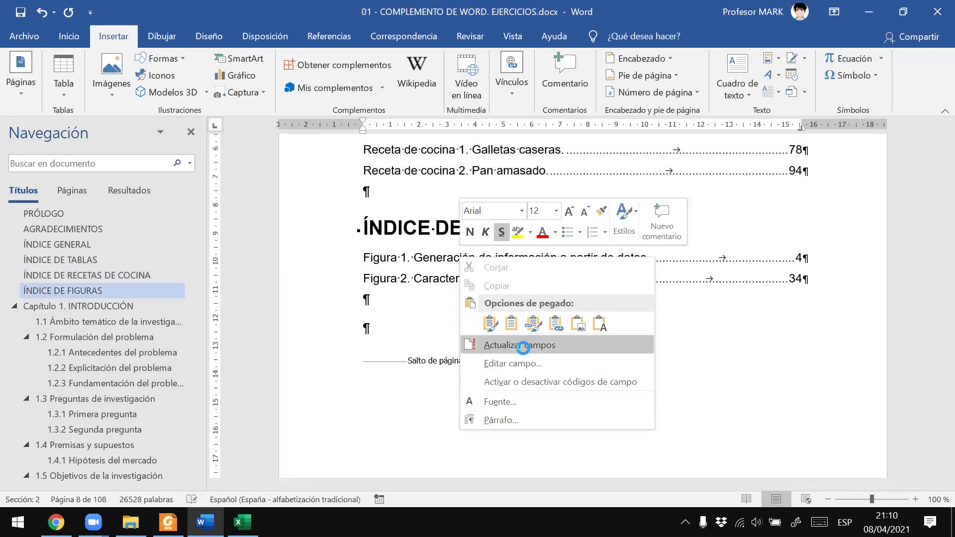
left_click(391, 223)
left_click(448, 245)
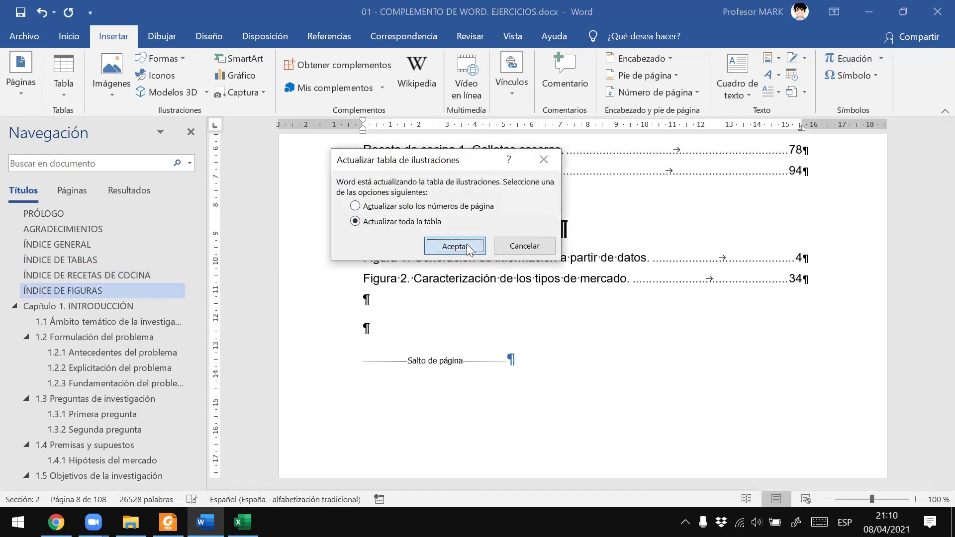
left_click(636, 324)
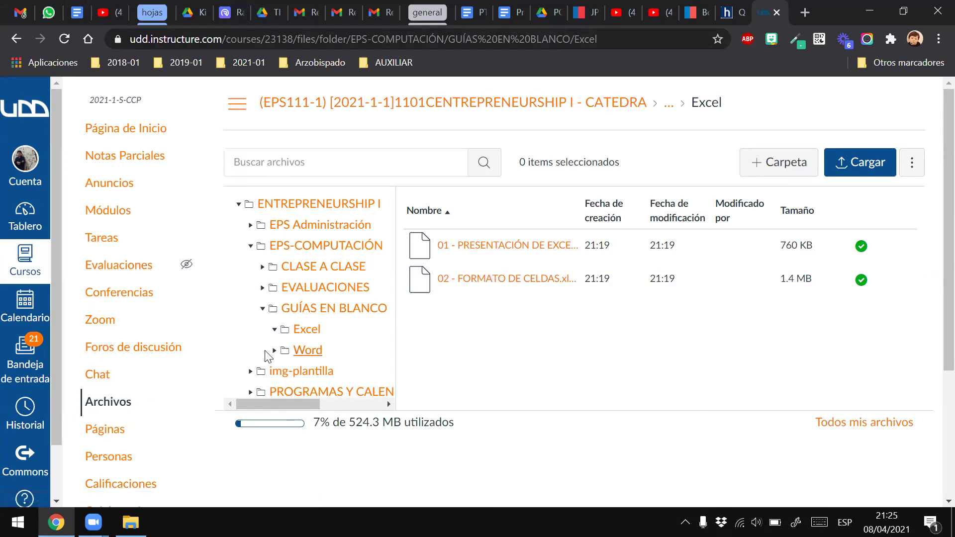
Go from Archivos through EPS-COMPUTACIÓN › CLASE A CLASE › GUÍAS EN BLANCO into the Excel folder
left_click(94, 400)
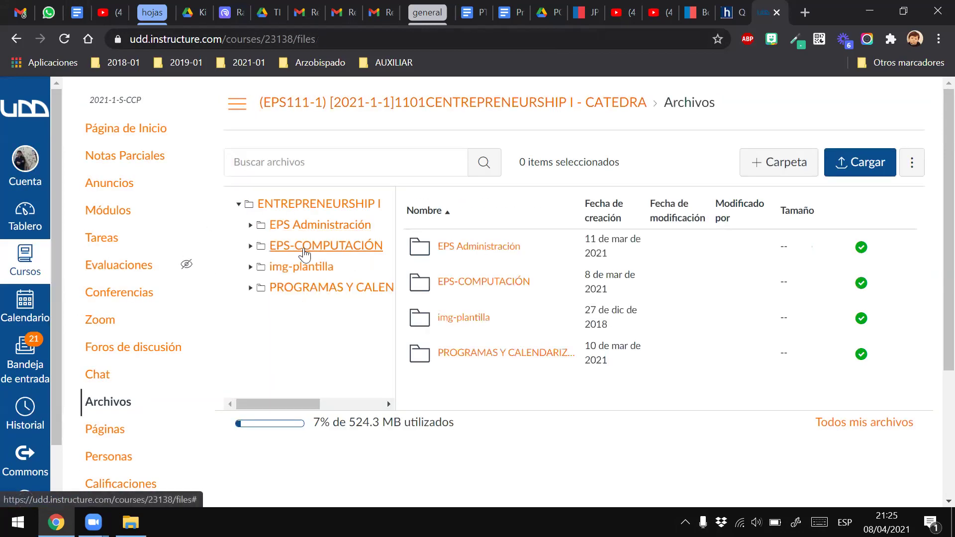
left_click(305, 254)
left_click(315, 268)
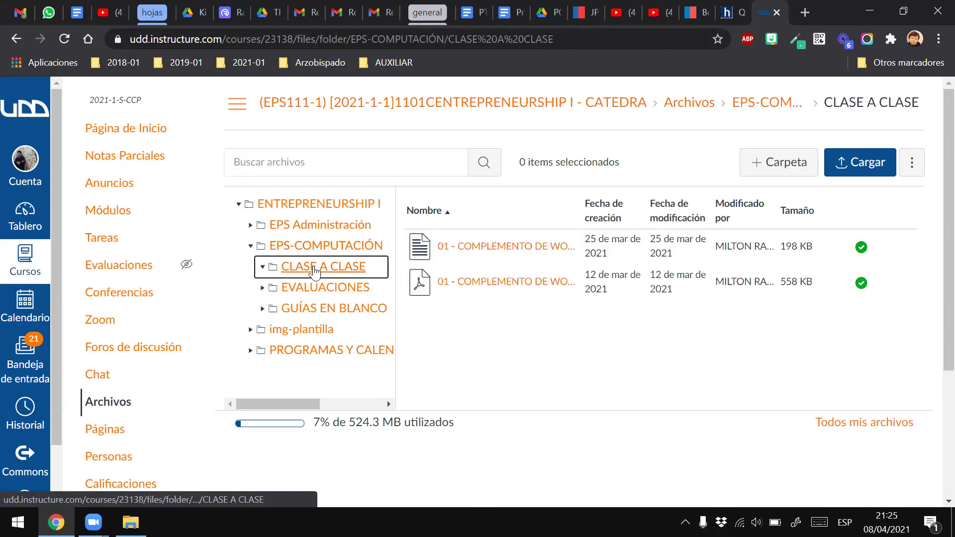
left_click(294, 310)
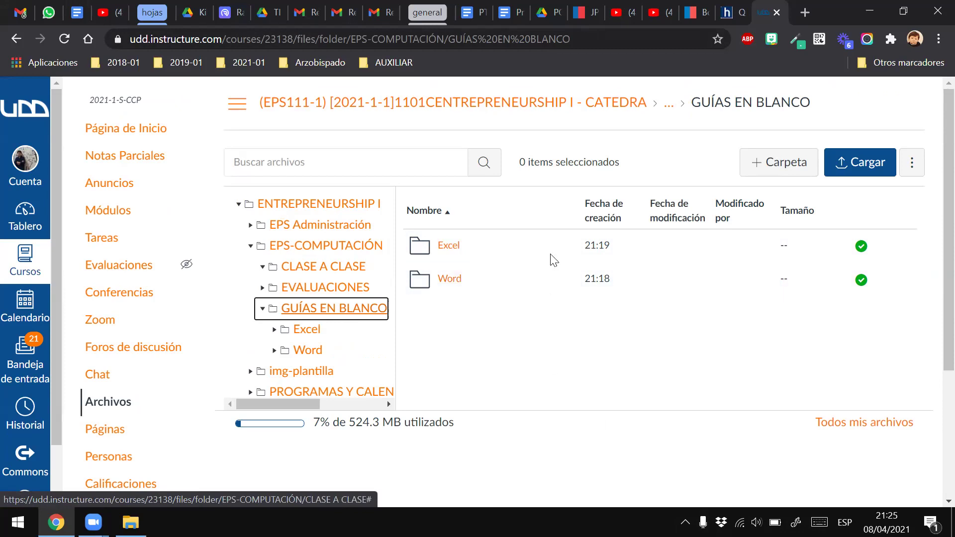
left_click(450, 246)
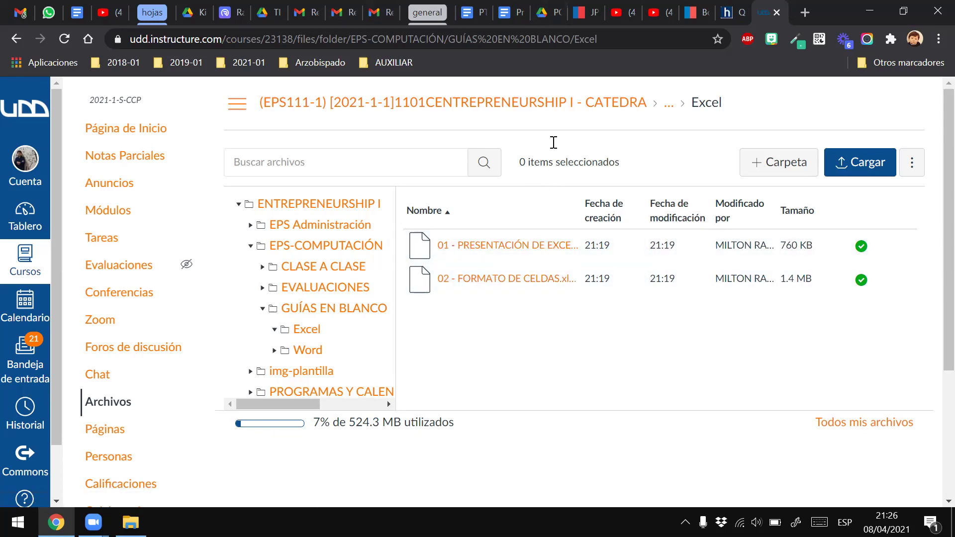
Try previewing the first guide, check both files' download menus, then switch to the local eps folder
left_click(494, 247)
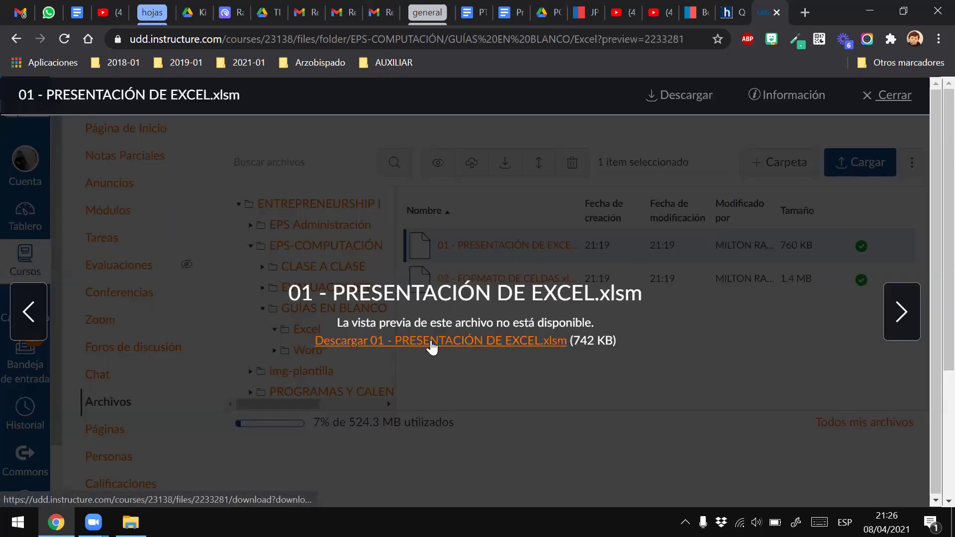
left_click(894, 110)
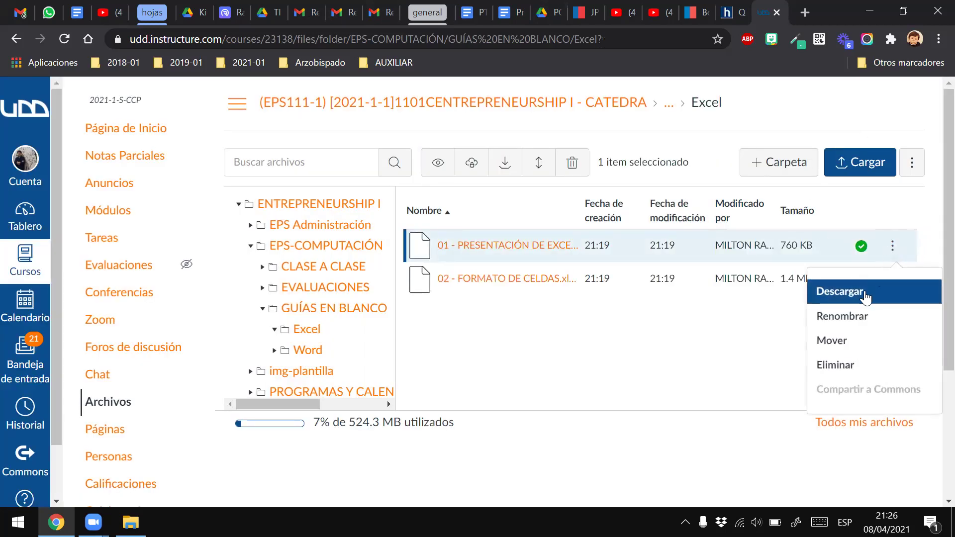
left_click(685, 321)
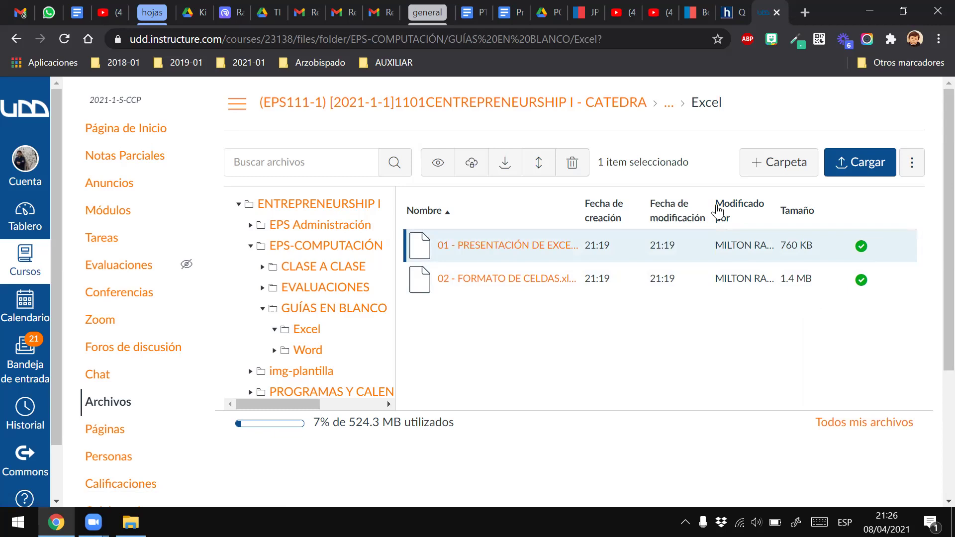
mouse_move(606, 278)
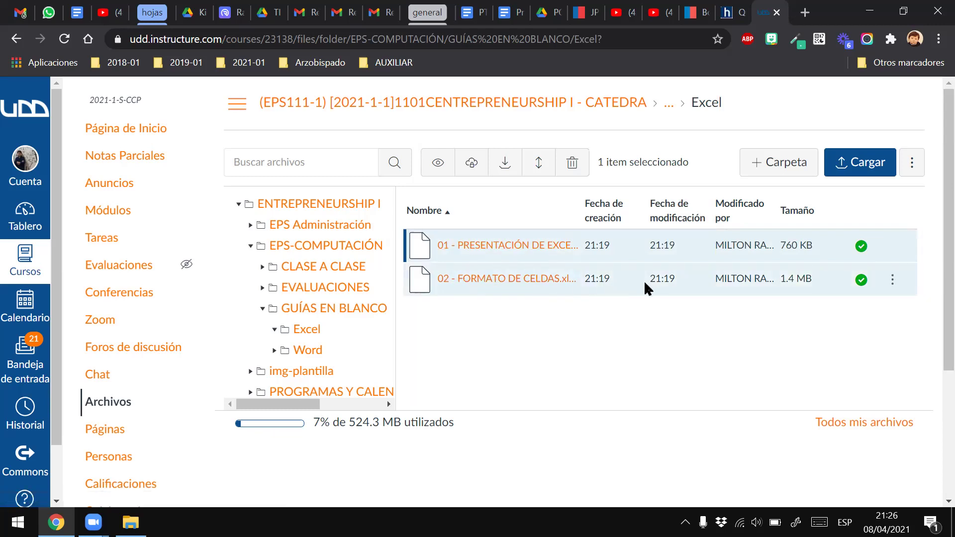
left_click(644, 281)
left_click(894, 288)
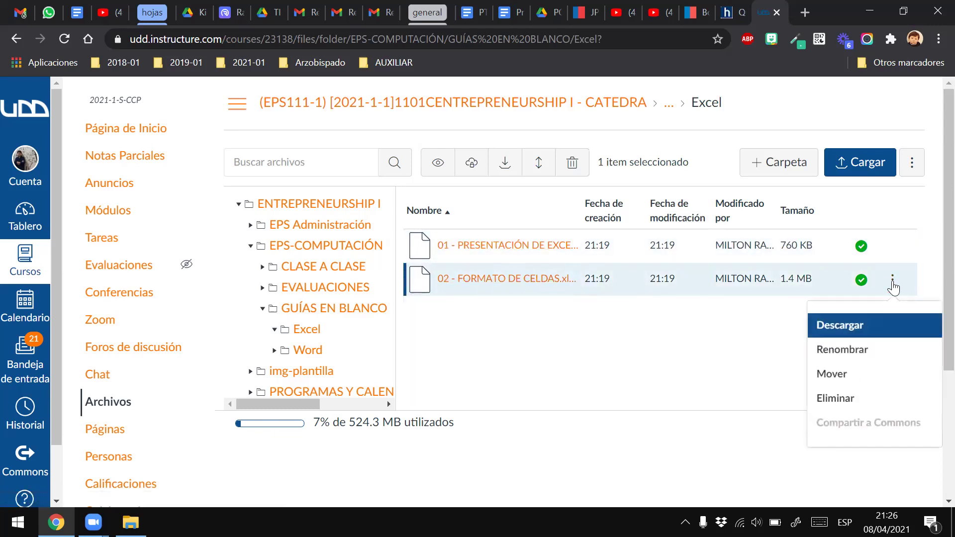
left_click(685, 328)
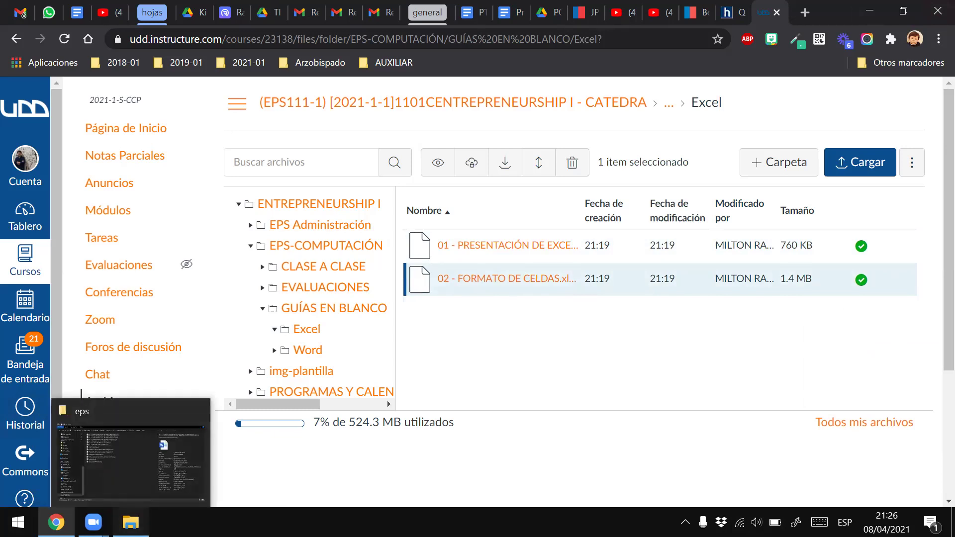
left_click(130, 523)
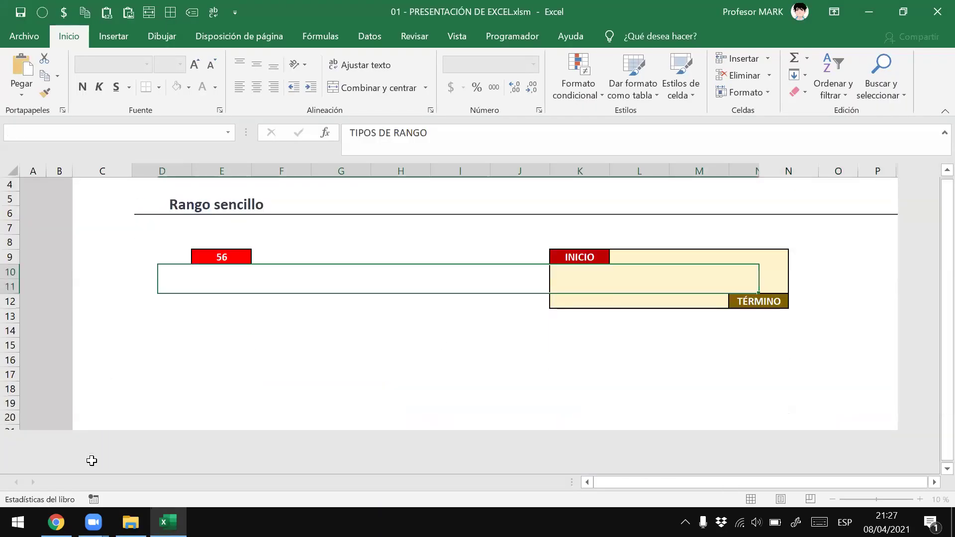
Open 01 - PRESENTACIÓN DE EXCEL.xlsm and go to its 'Libro -> Hoja -> Celda' sheet
scroll(309, 309, "up", 1)
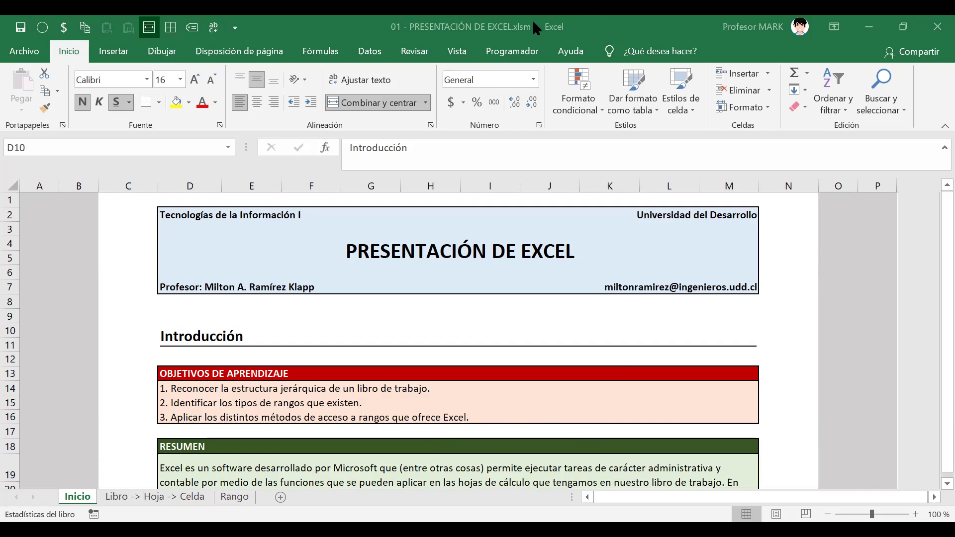
left_click(220, 341)
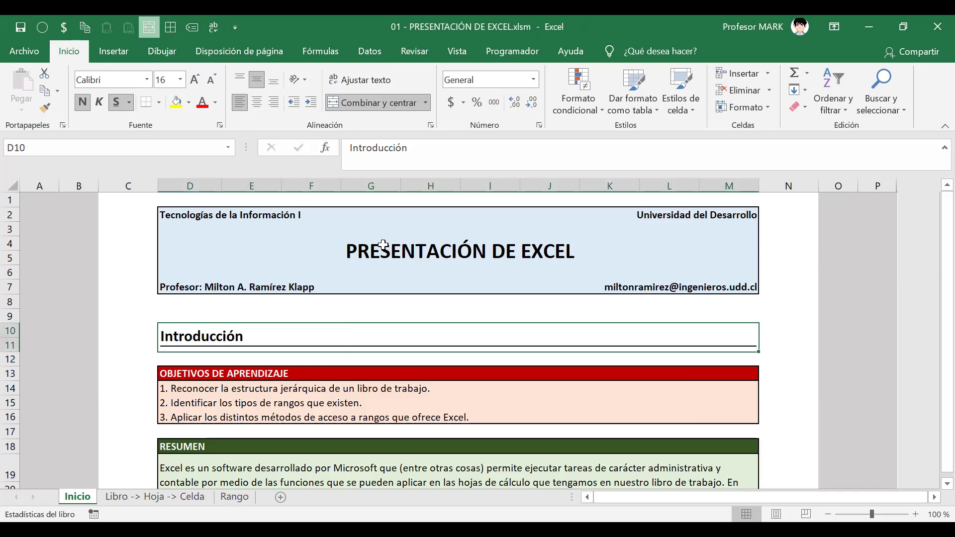
left_click(142, 497)
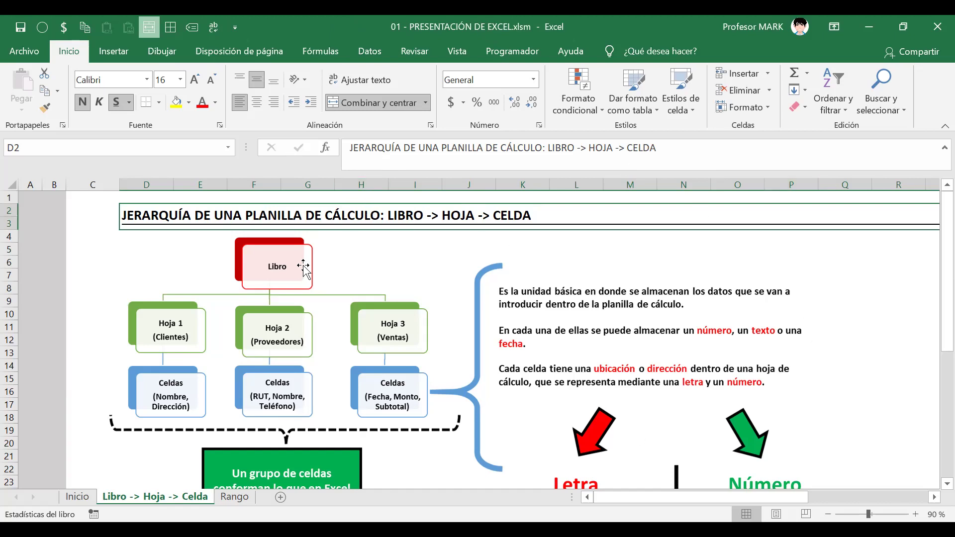
Select cell C1, then cell D7 in the blank Libro1 workbook, and refocus the Excel window
left_click(94, 196)
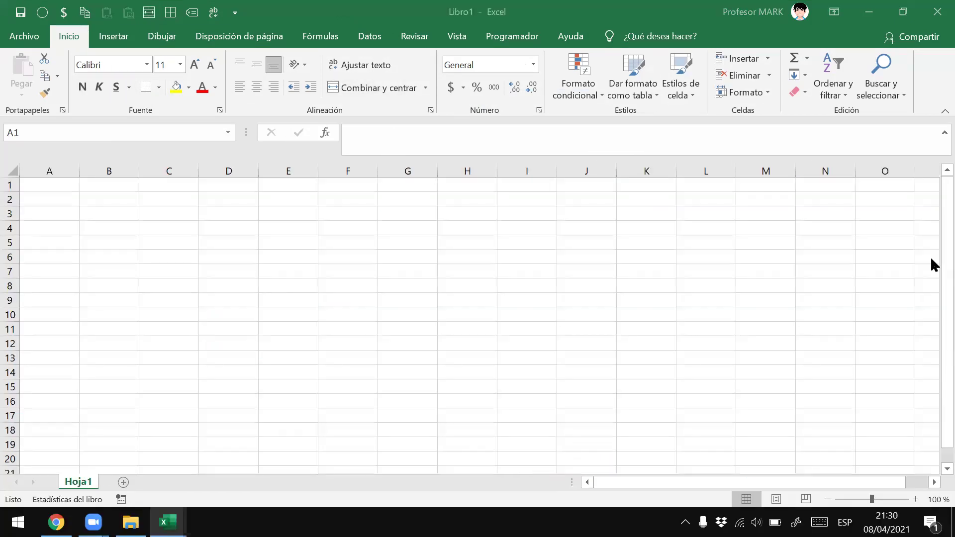
left_click(242, 270)
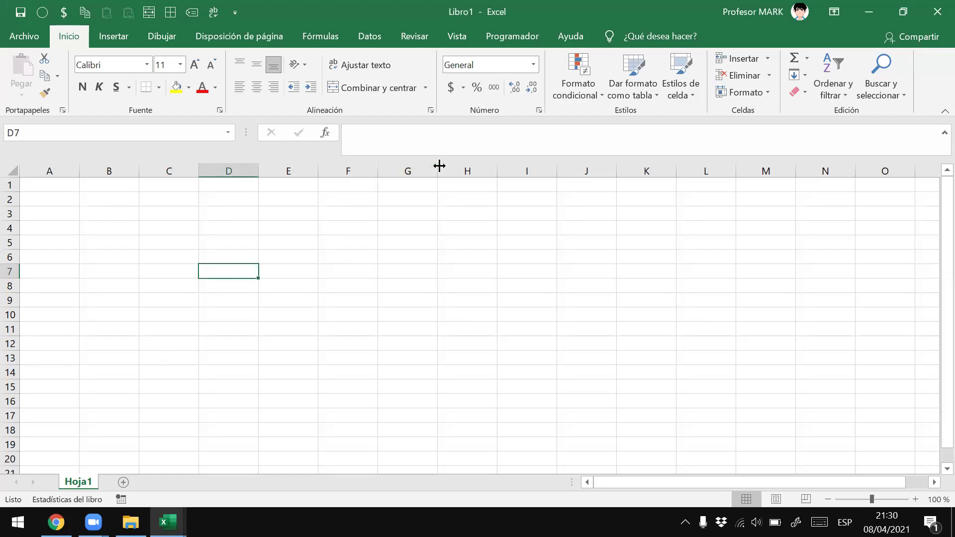
left_click(438, 7)
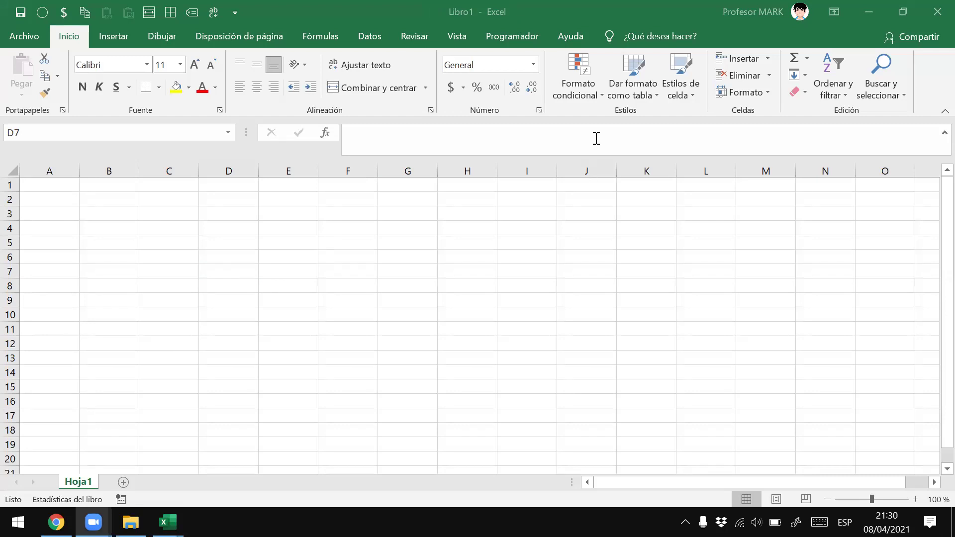
left_click(497, 11)
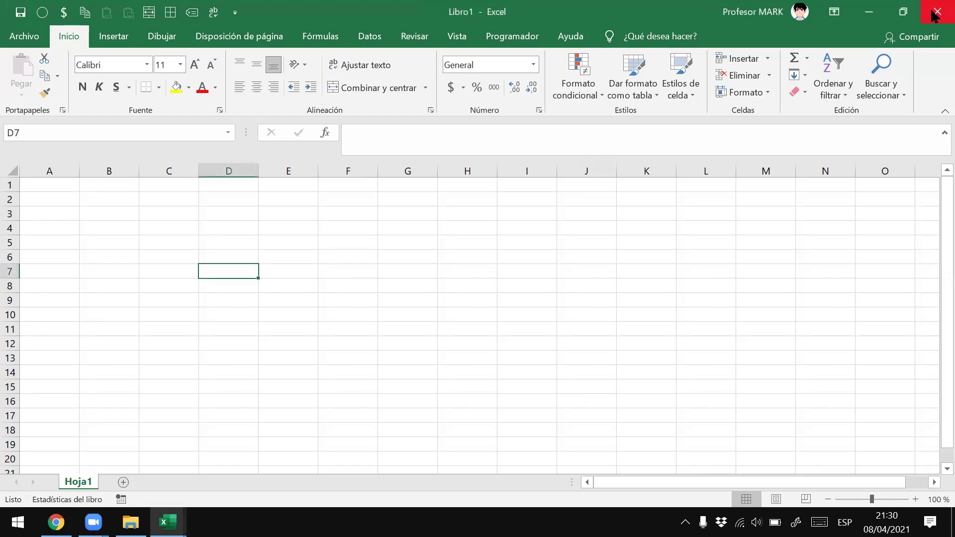
Start Save As with the name 'ddfdfdfdf', cancel it, and close Libro1 unsaved
left_click(15, 38)
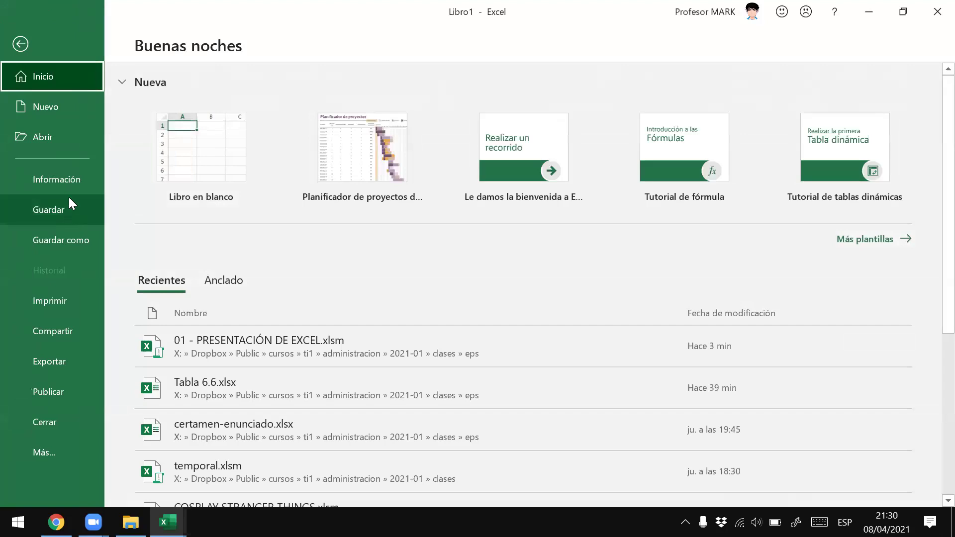
left_click(67, 238)
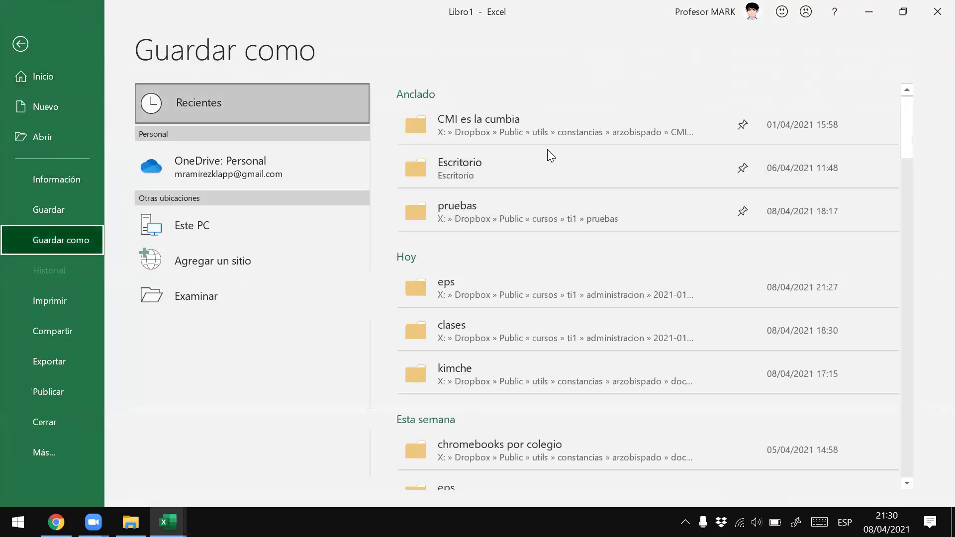
left_click(480, 134)
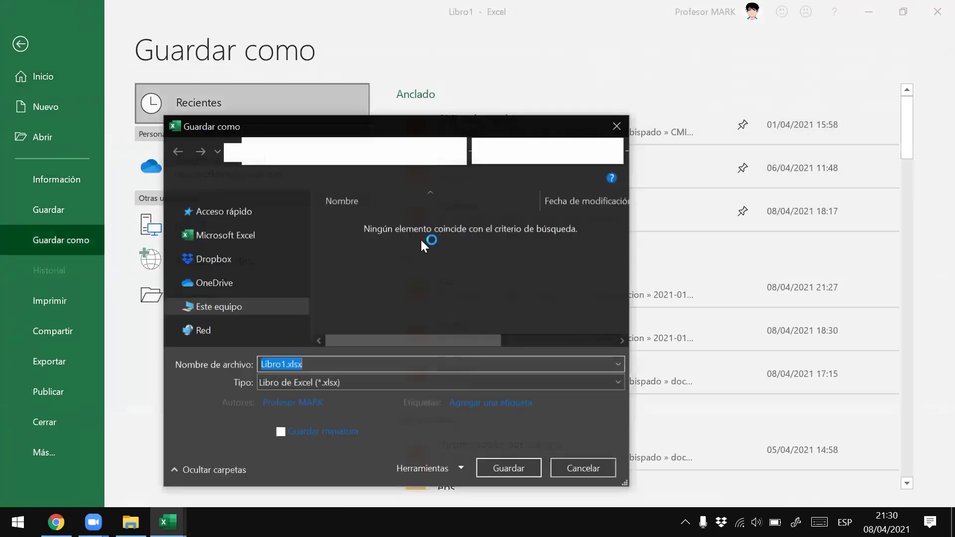
type("ddfdfdfdf")
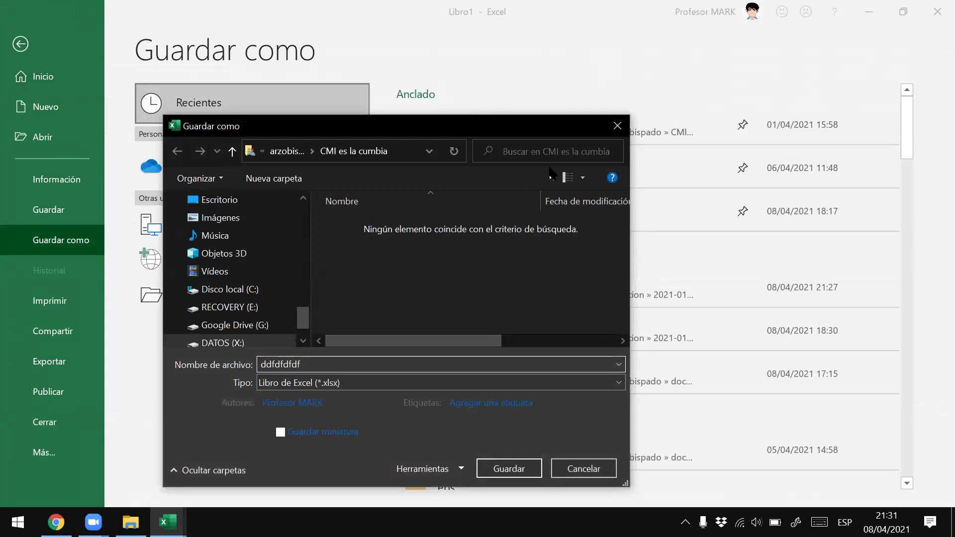
left_click(618, 125)
key("Escape")
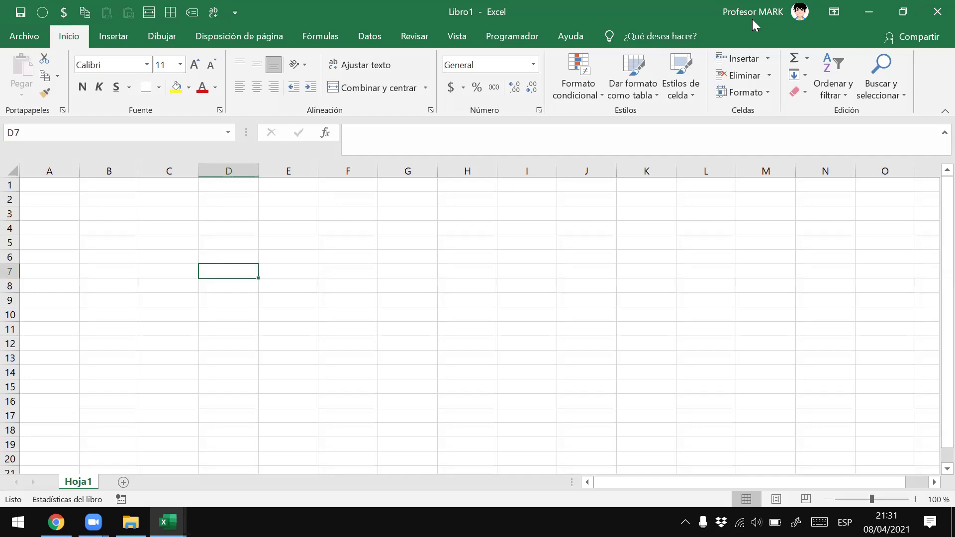
left_click(938, 11)
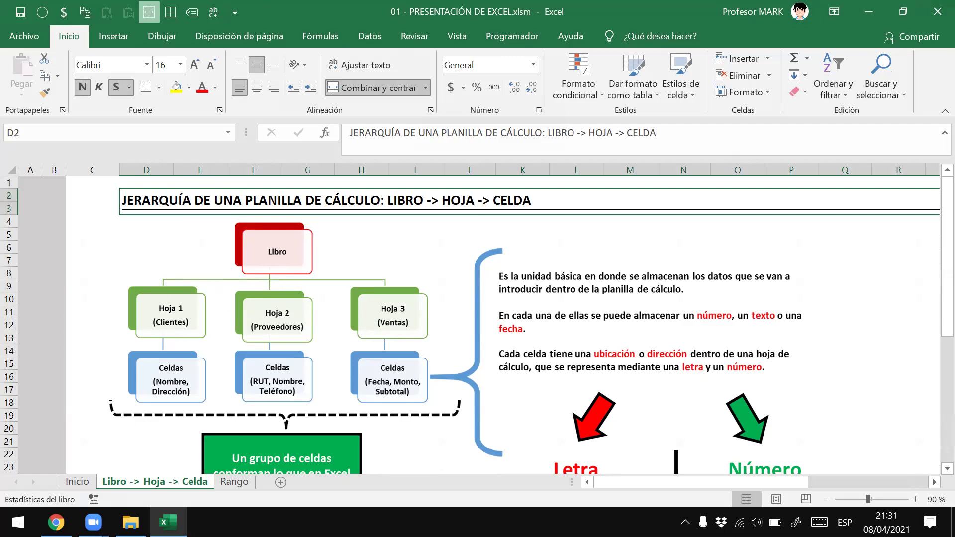
left_click(84, 486)
left_click(204, 483)
left_click(242, 482)
left_click(189, 485)
left_click(85, 482)
left_click(194, 483)
left_click(245, 484)
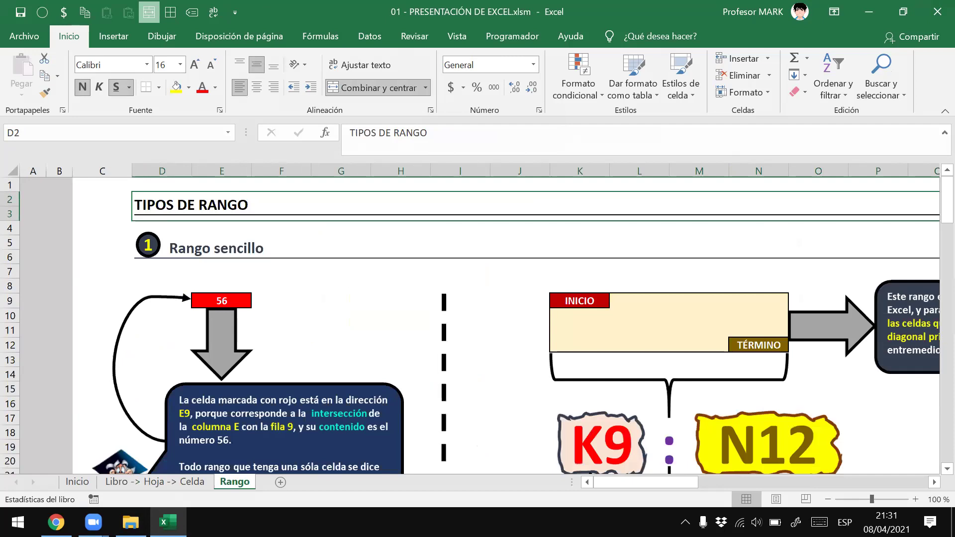
left_click(162, 489)
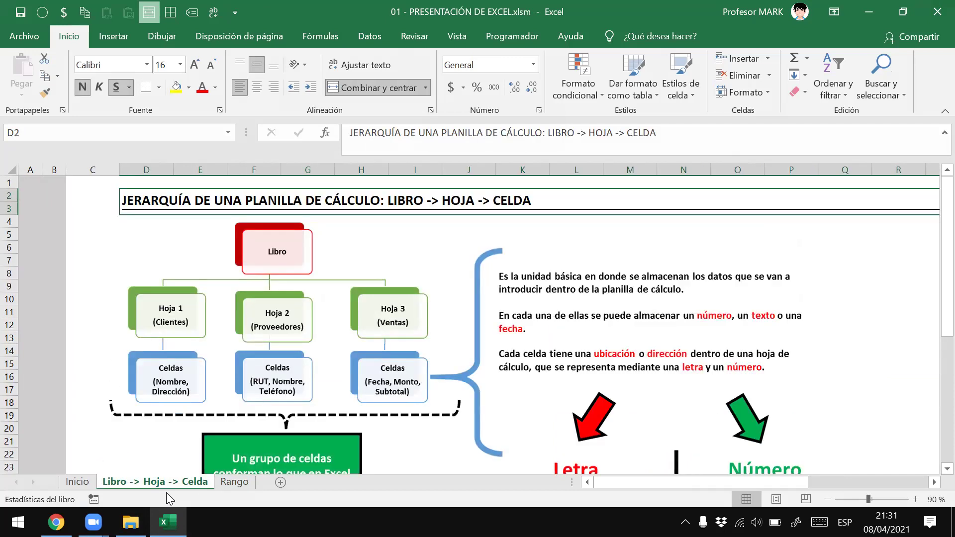
scroll(231, 319, "down", 2)
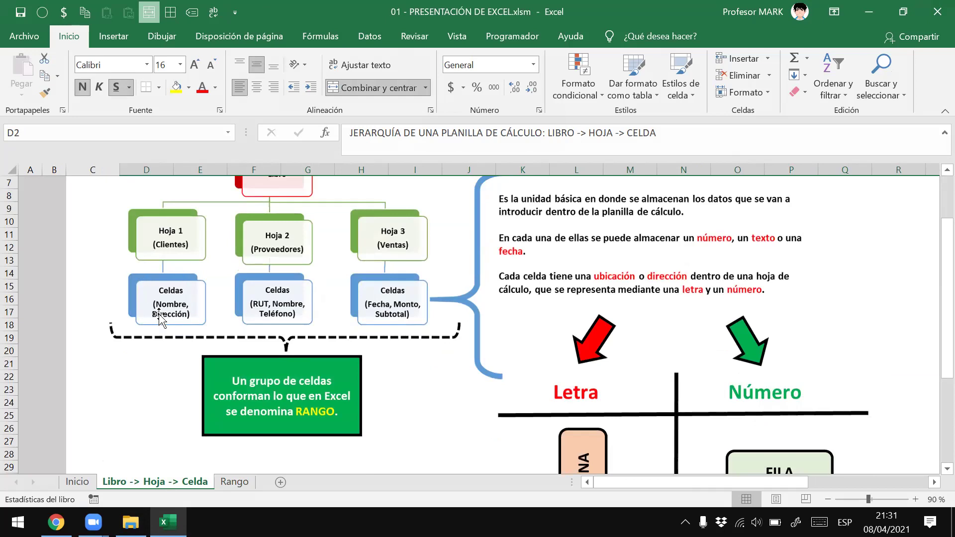
scroll(374, 326, "up", 2)
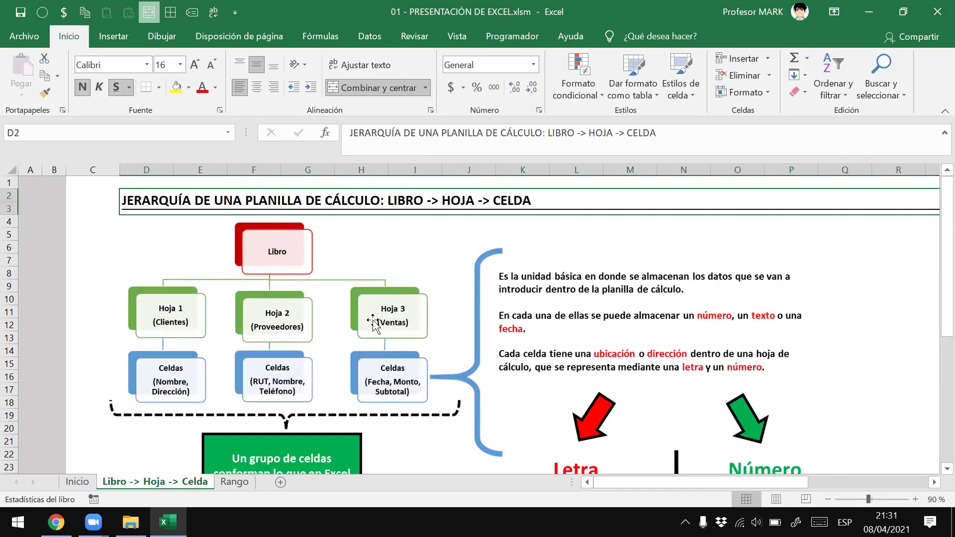
key("shift+F11")
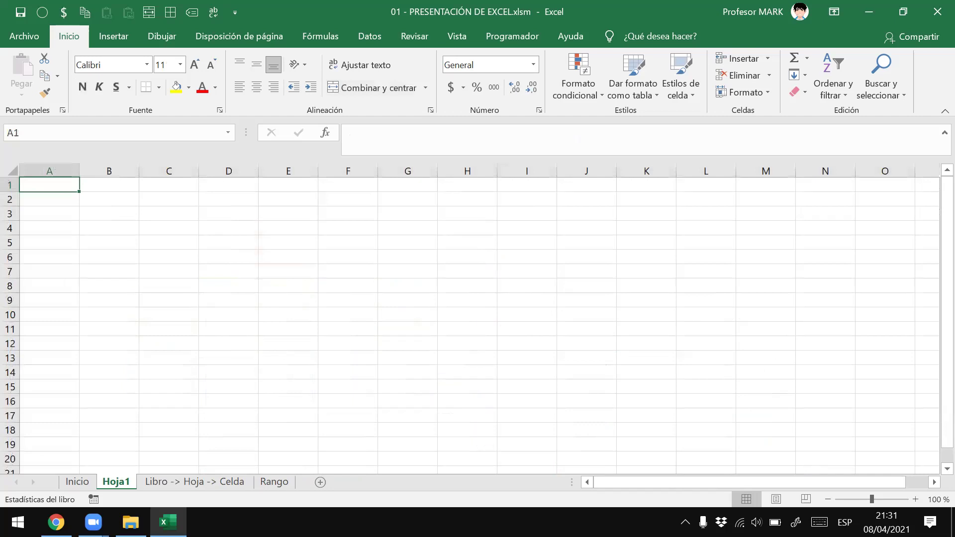
left_click(116, 201)
left_click(383, 318)
left_click(648, 237)
left_click(150, 302)
left_click(697, 399)
left_click(270, 199)
left_click(264, 302)
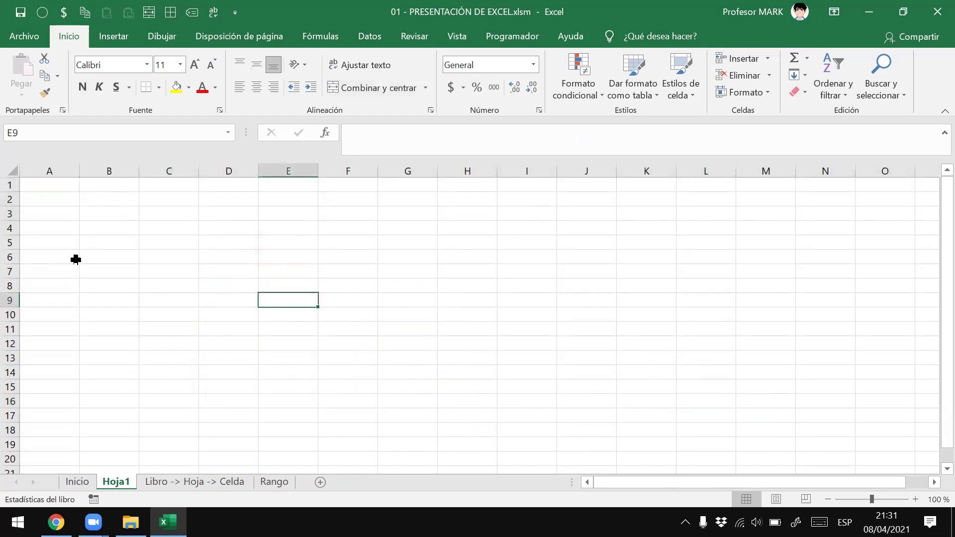
left_click(75, 258)
left_click(411, 360)
left_click(147, 229)
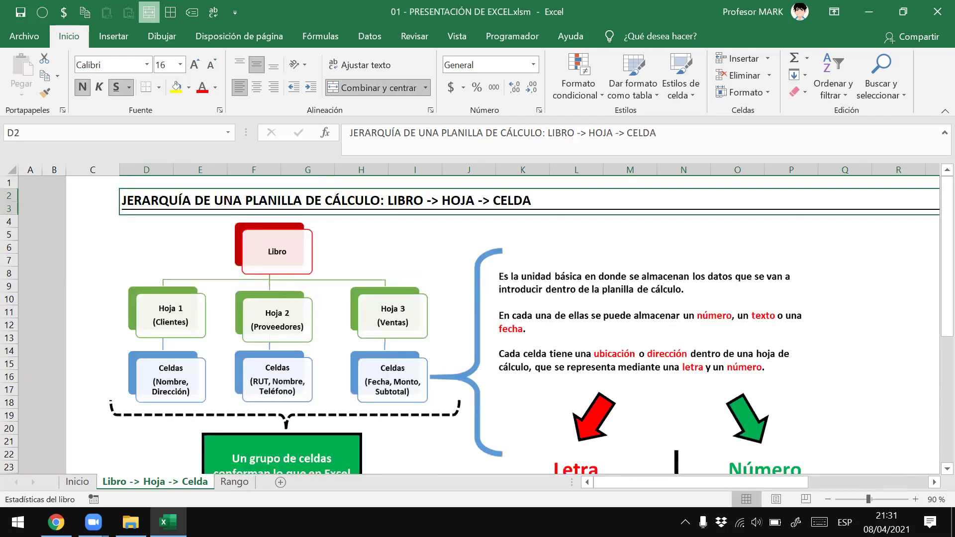
Turn Líneas de cuadrícula on and back off on the Vista tab, then select title cell D2
left_click(98, 204)
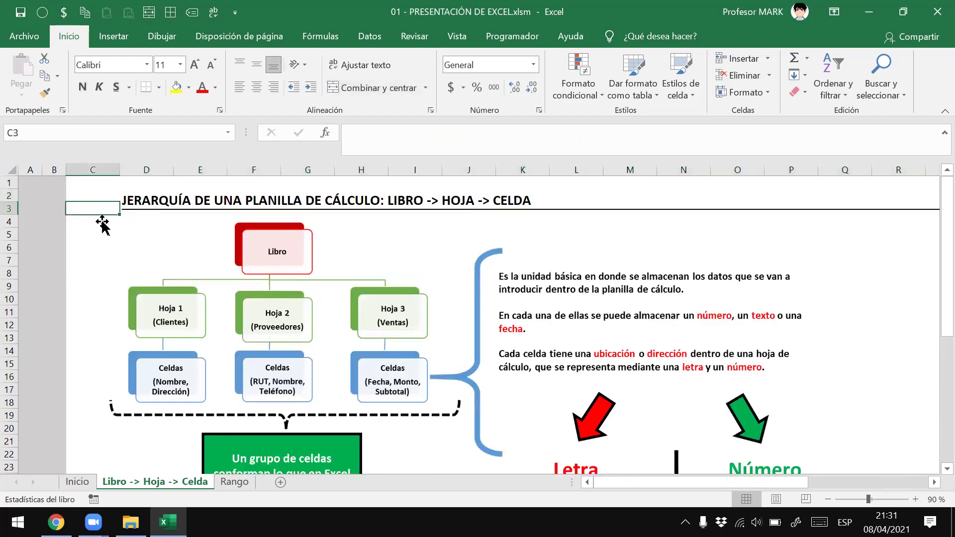
left_click(98, 272)
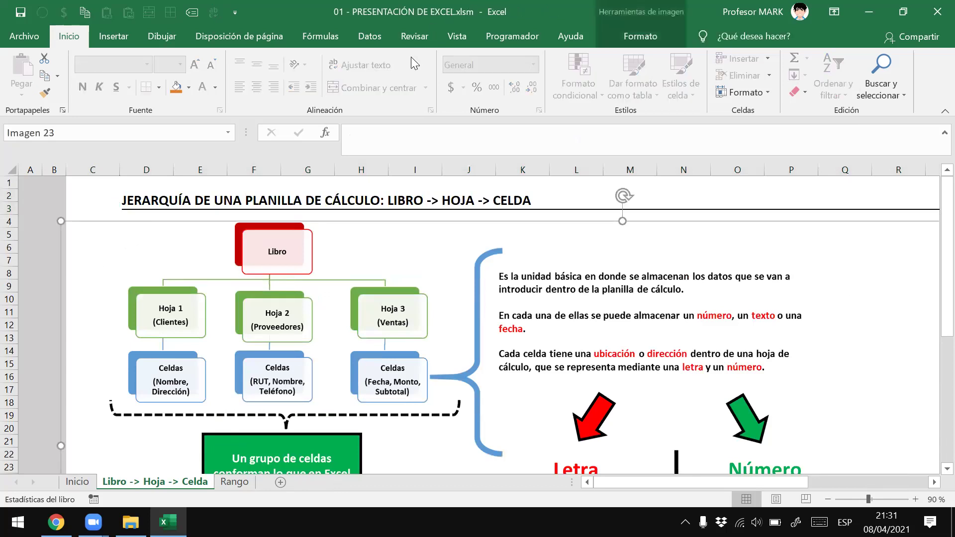
left_click(463, 33)
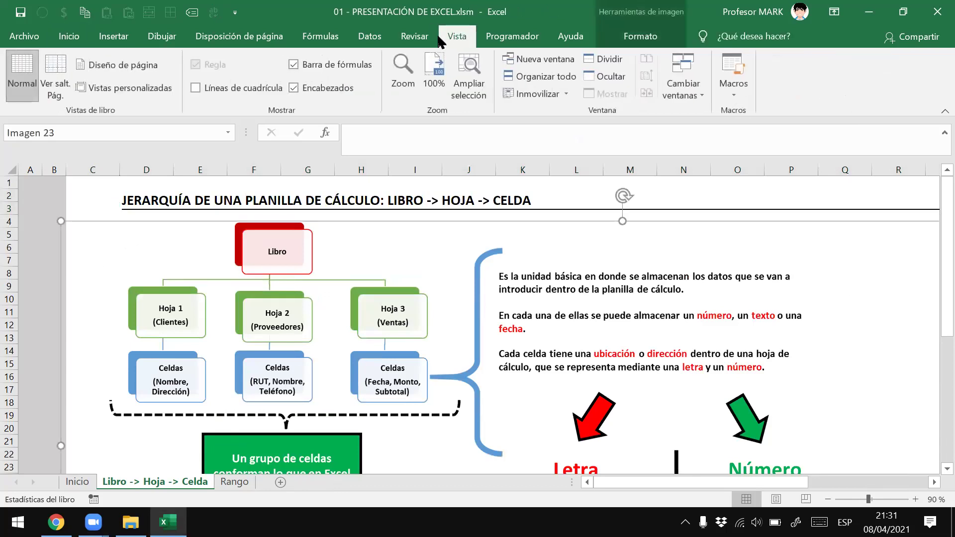
left_click(196, 88)
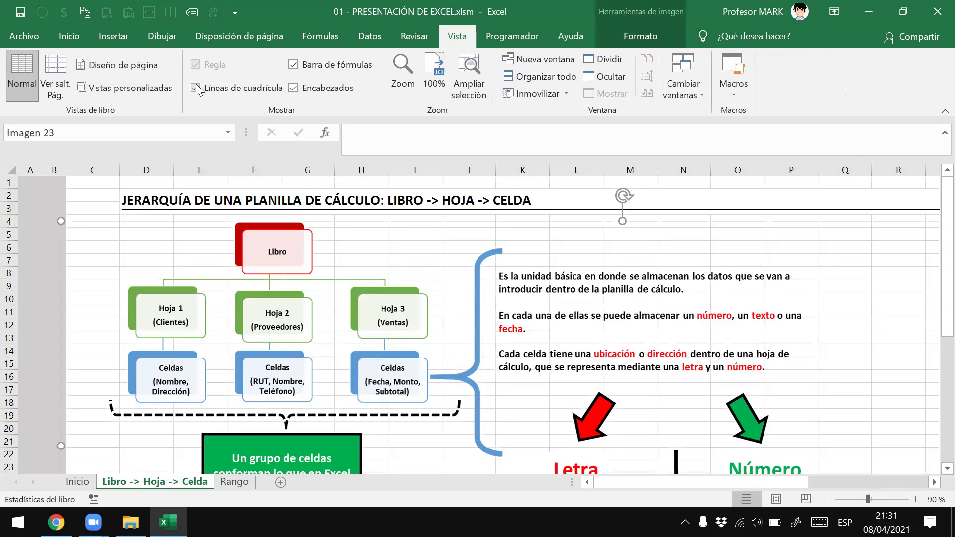
left_click(196, 88)
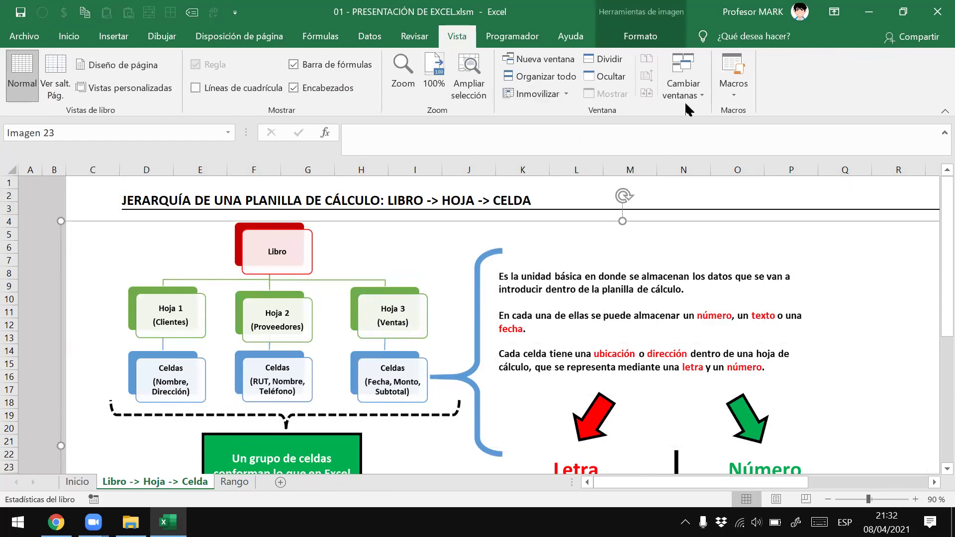
left_click(452, 205)
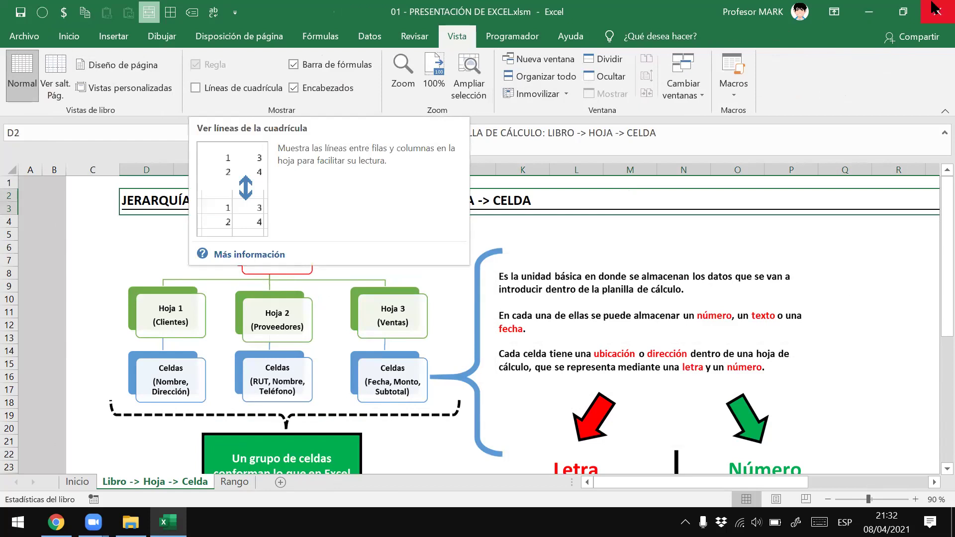
scroll(120, 289, "down", 2)
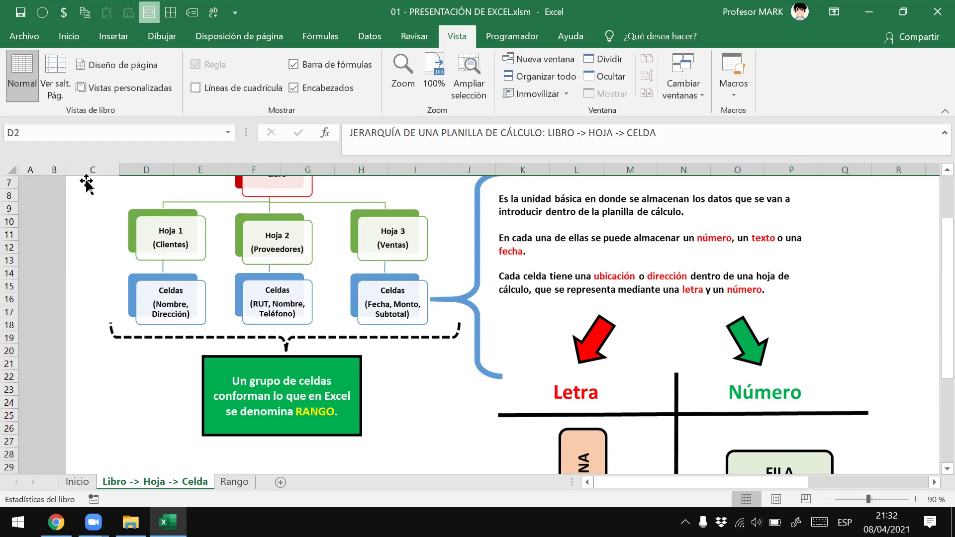
left_click(892, 195)
scroll(765, 269, "up", 2)
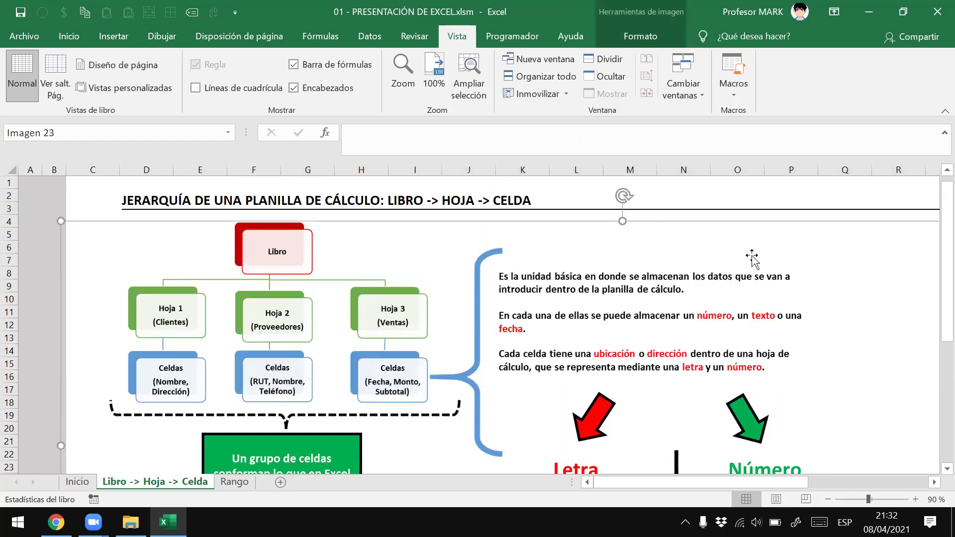
left_click(277, 194)
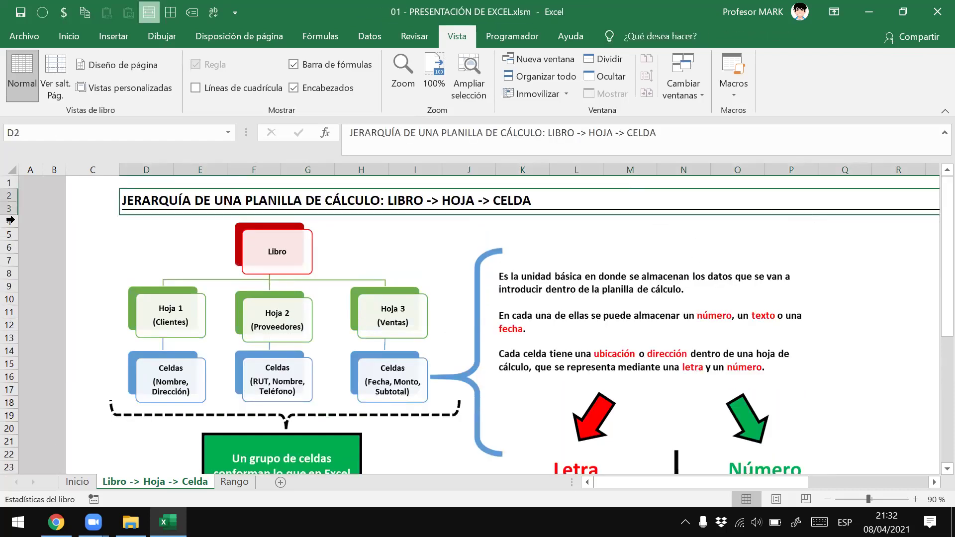
left_click(91, 183)
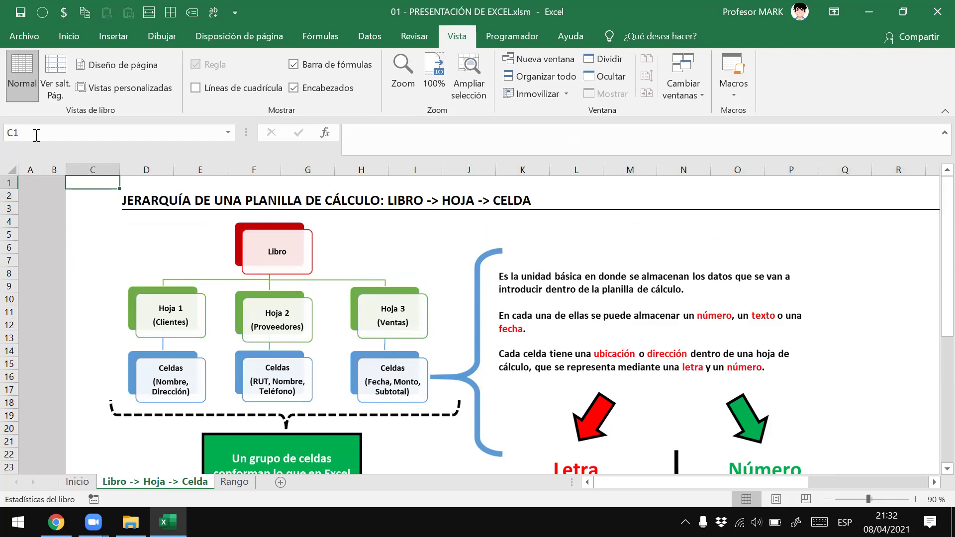
left_click(240, 483)
left_click(114, 480)
key("Right")
key("Right")
scroll(129, 459, "right", 3)
key("Down")
key("Down")
key("Down")
key("Down")
key("Down")
key("Down")
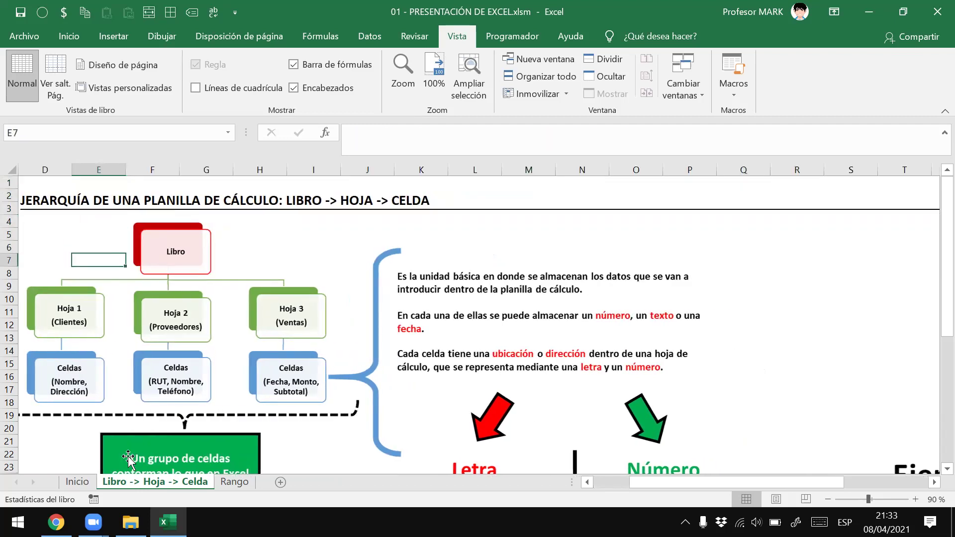
key("Down")
key("Down")
key("Down")
key("Down")
key("Down")
key("Down")
key("Down")
key("Down")
key("Down")
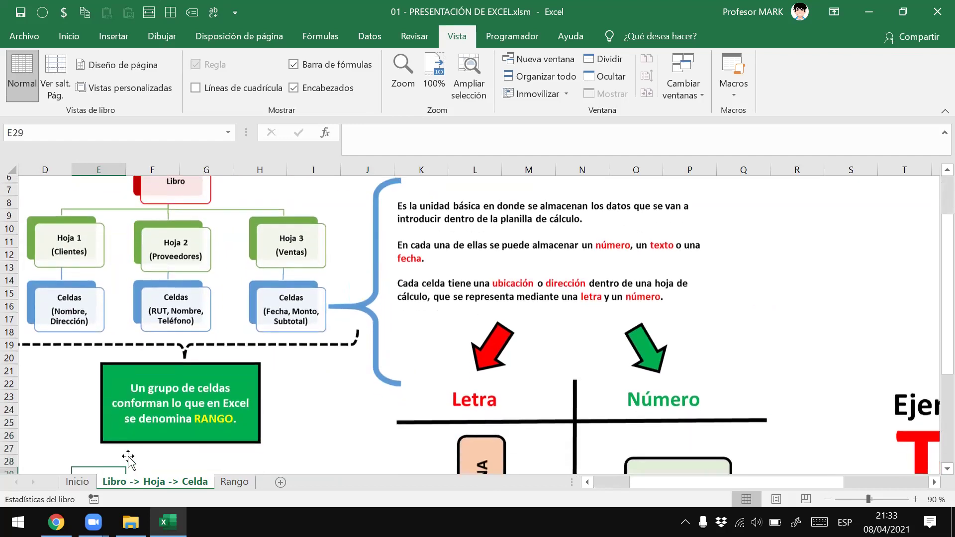
key("Down")
key("Down")
key("Down")
key("Down")
key("Down")
key("Down")
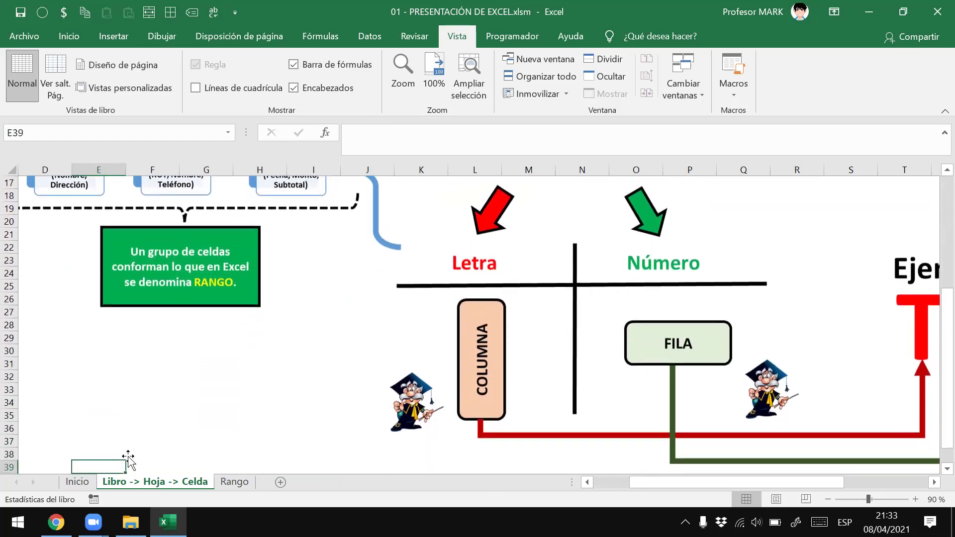
key("Right")
key("Right")
key("Up")
key("Up")
key("Up")
key("Right")
key("Right")
key("Right")
key("Right")
key("Right")
key("Right")
key("Right")
key("Right")
key("Right")
key("Right")
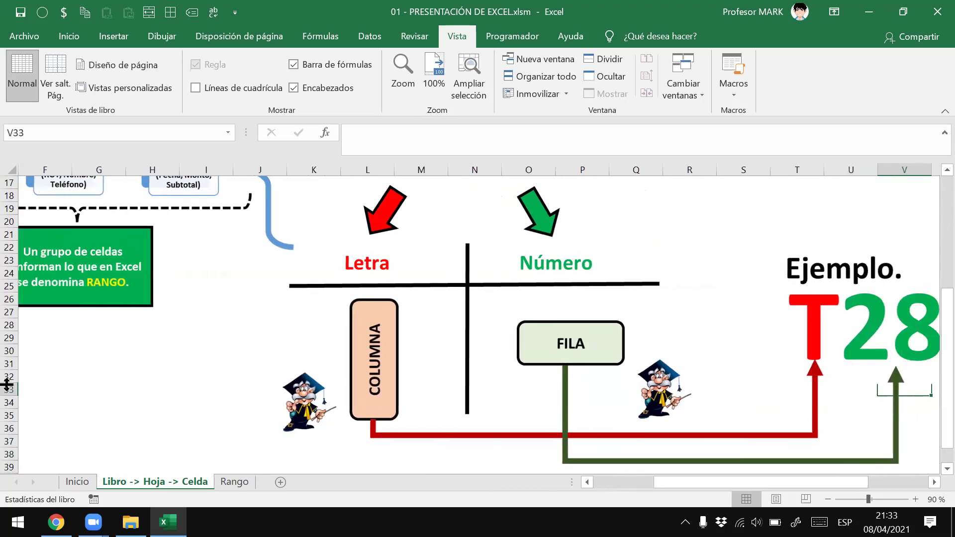
scroll(209, 318, "up", 3)
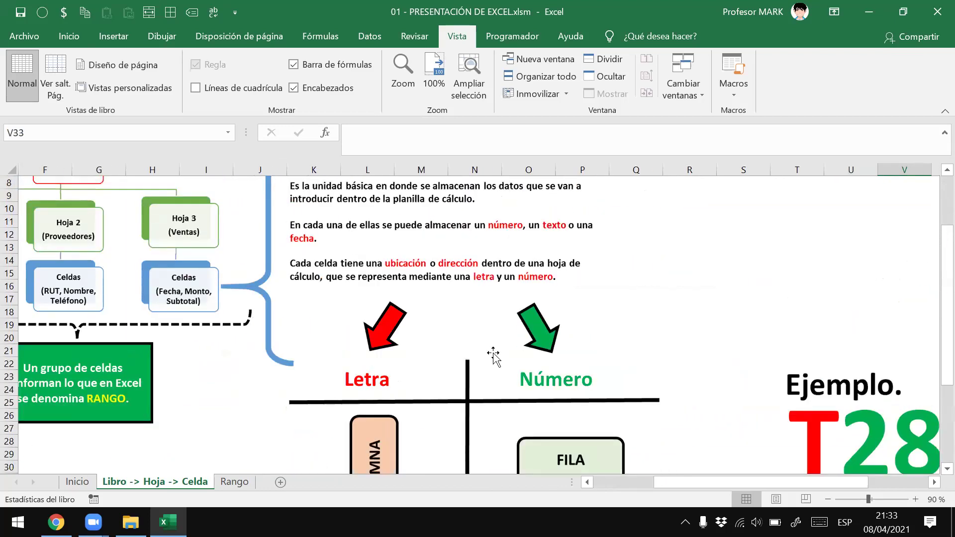
scroll(497, 356, "down", 1)
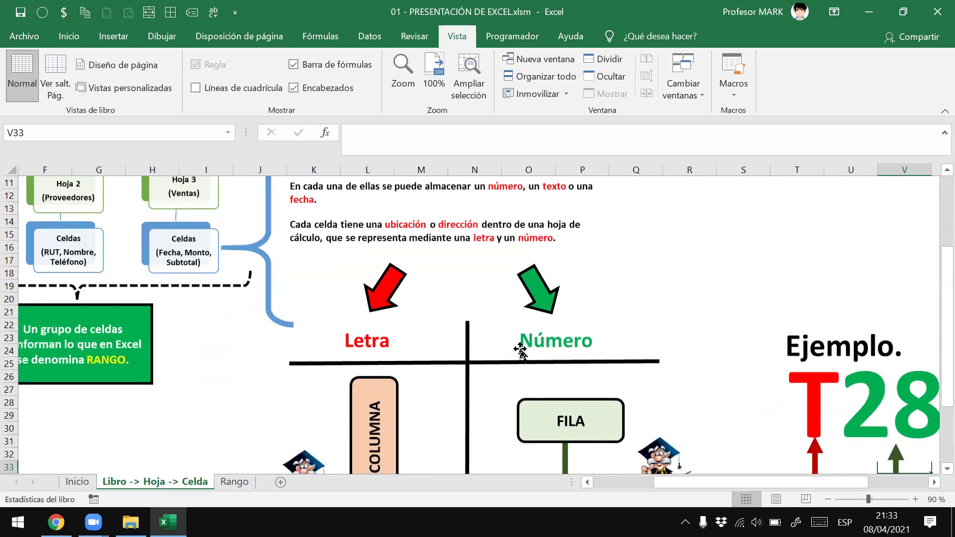
scroll(520, 349, "down", 1)
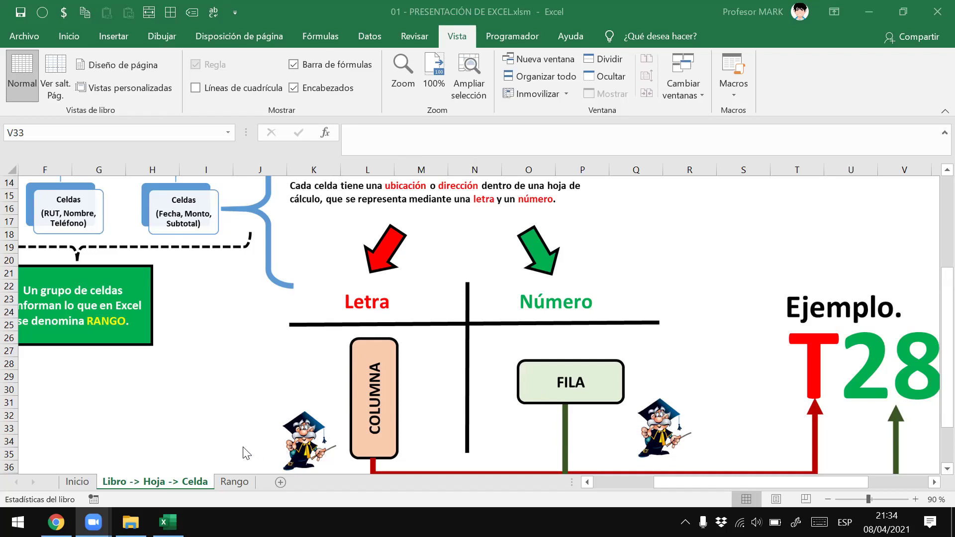
scroll(513, 290, "down", 3)
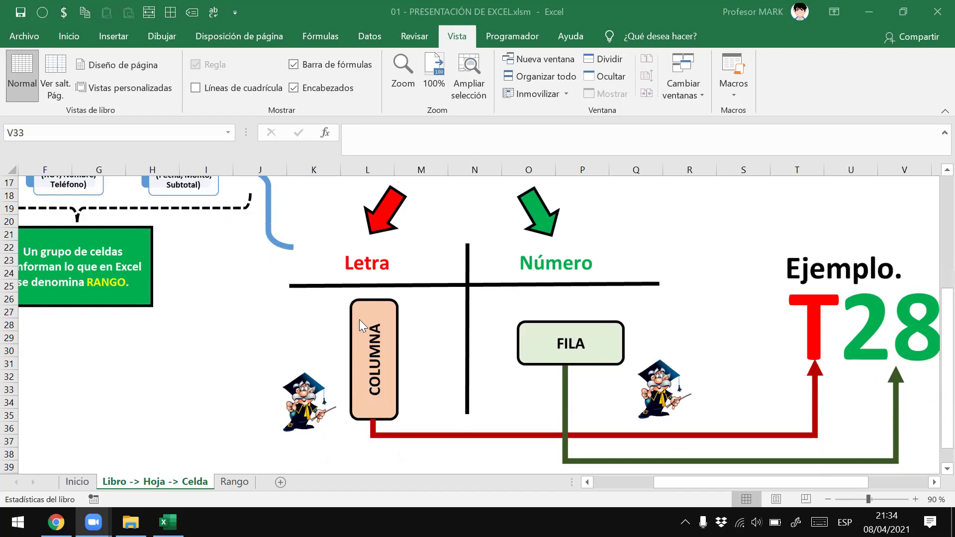
left_click(725, 483)
left_click_drag(759, 488, 784, 479)
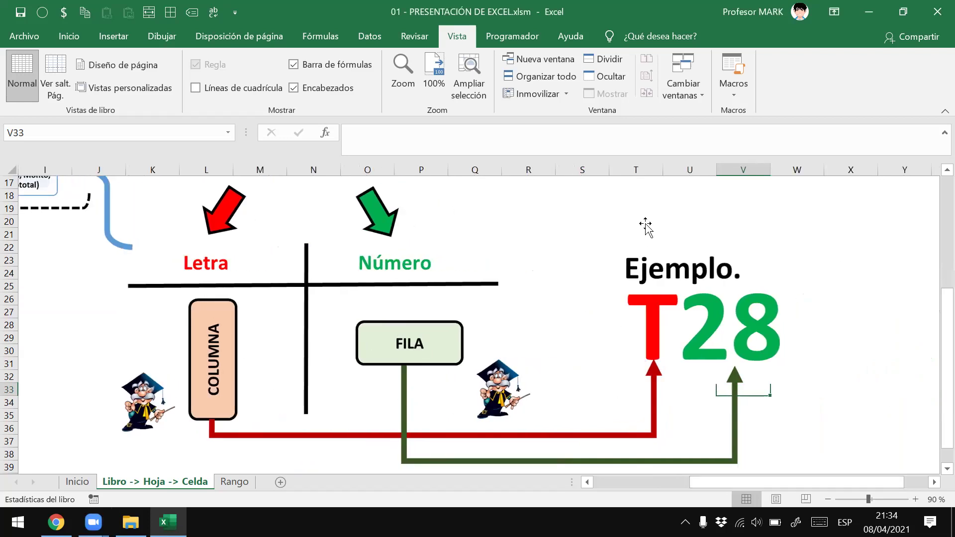
left_click_drag(60, 170, 471, 165)
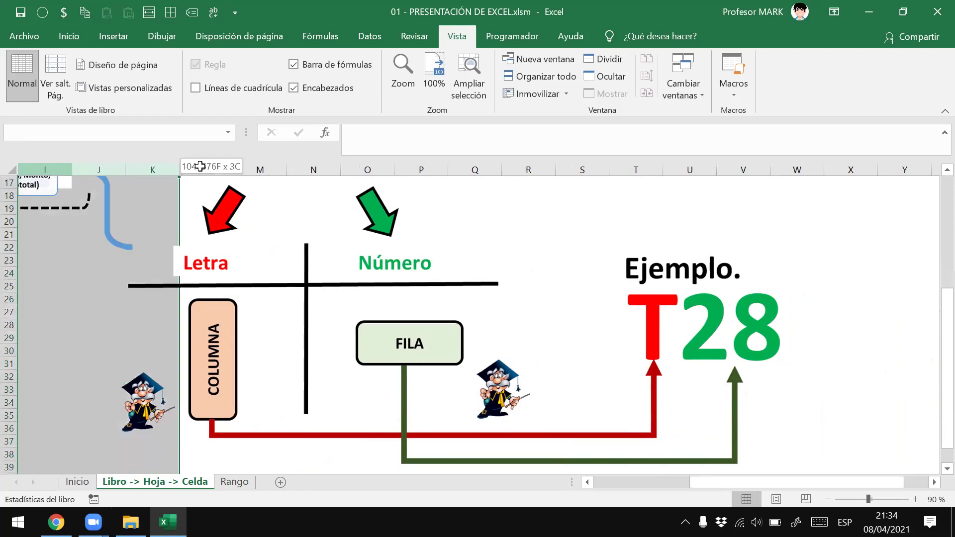
left_click(473, 167)
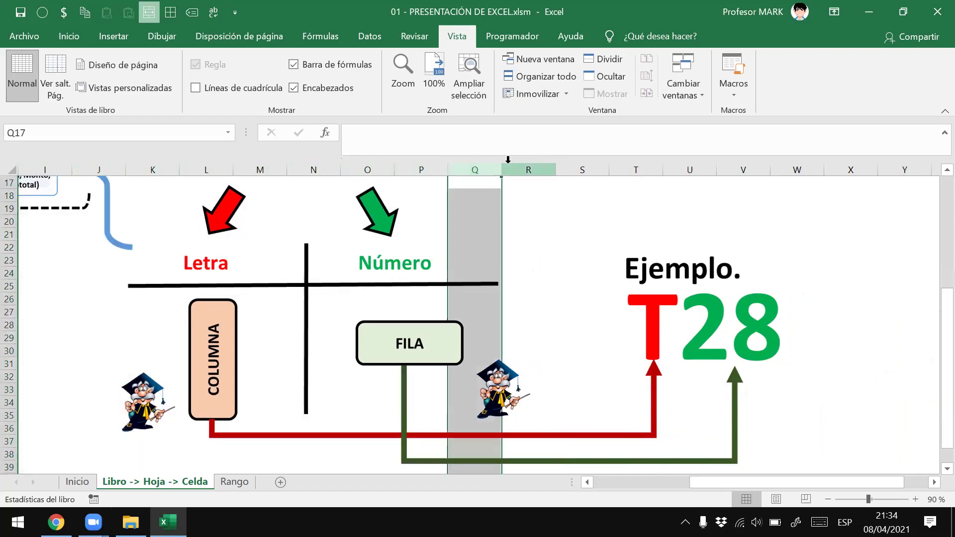
left_click(528, 168)
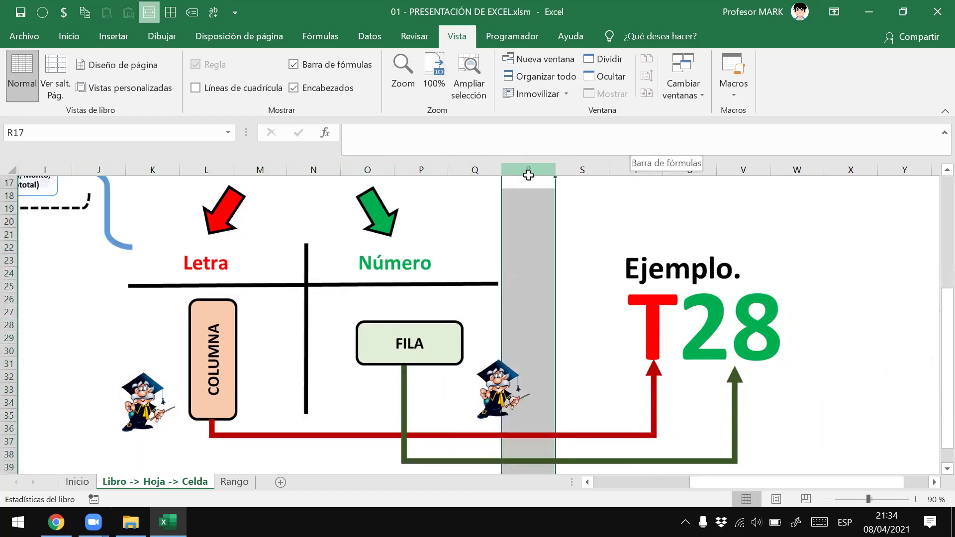
left_click(582, 169)
left_click(639, 168)
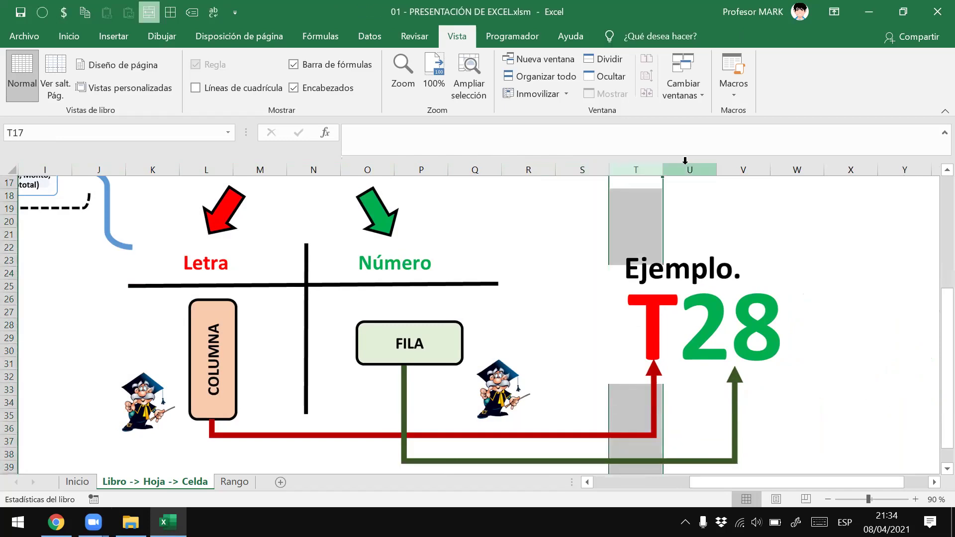
left_click(690, 169)
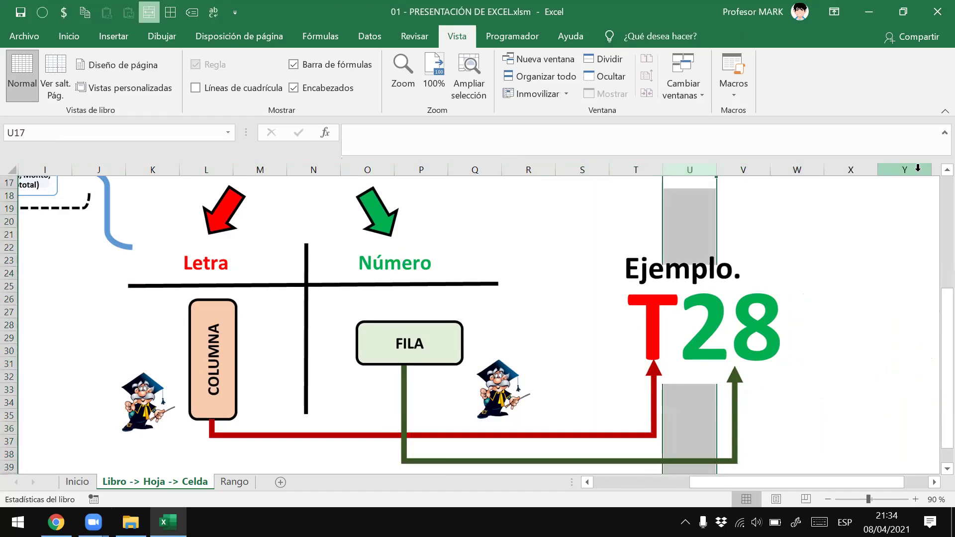
left_click(884, 167)
left_click_drag(764, 483, 777, 483)
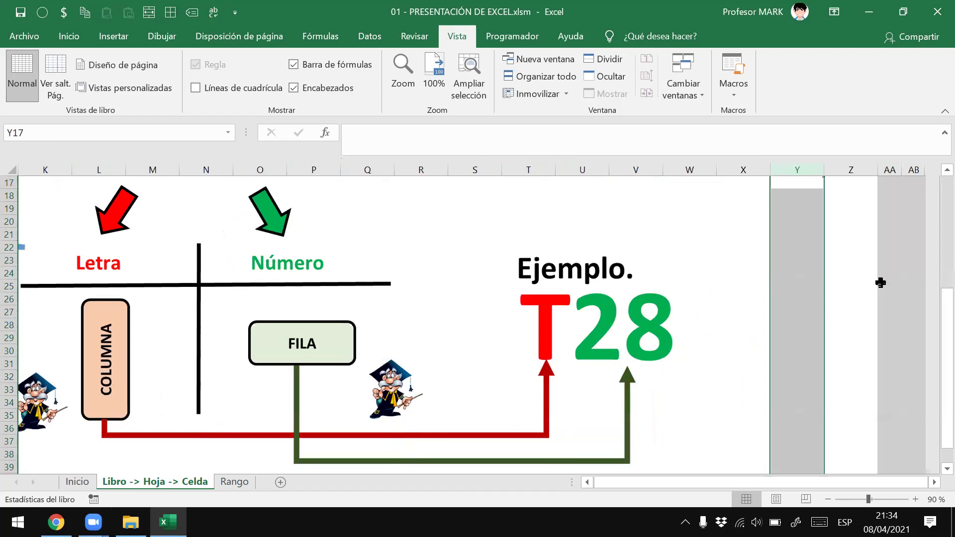
left_click(851, 169)
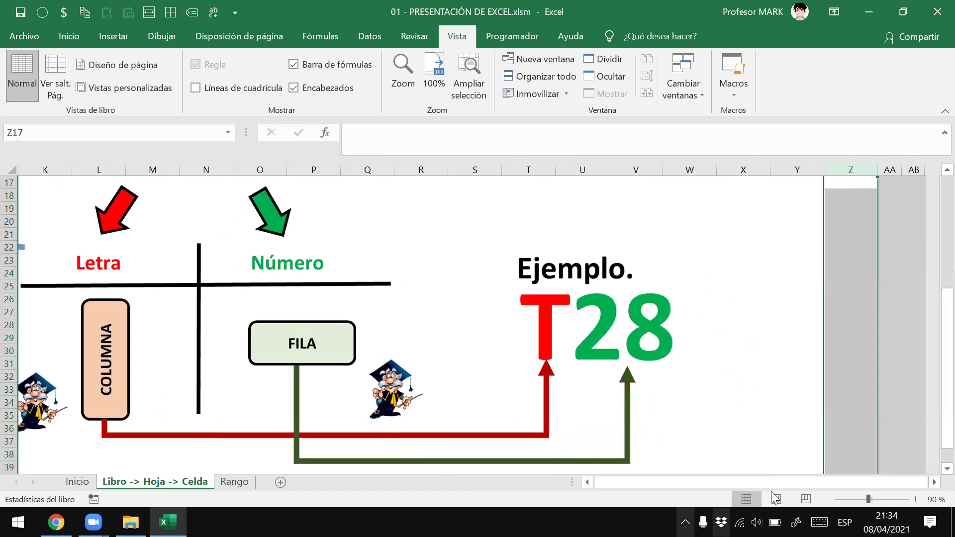
left_click_drag(775, 480, 591, 471)
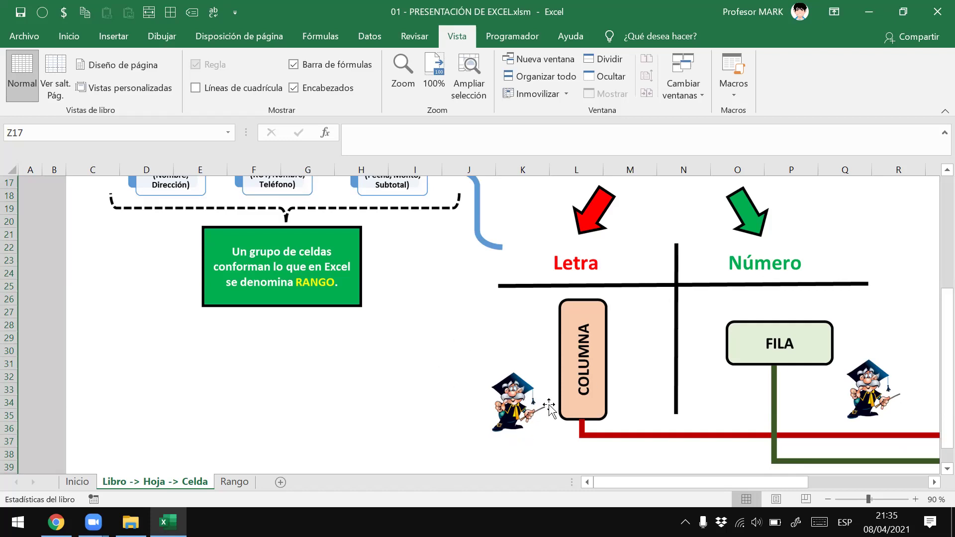
Open the ACERCA DE LAS COLUMNAS note, move it beside COLUMNA, and highlight the last column XFD
left_click(522, 404)
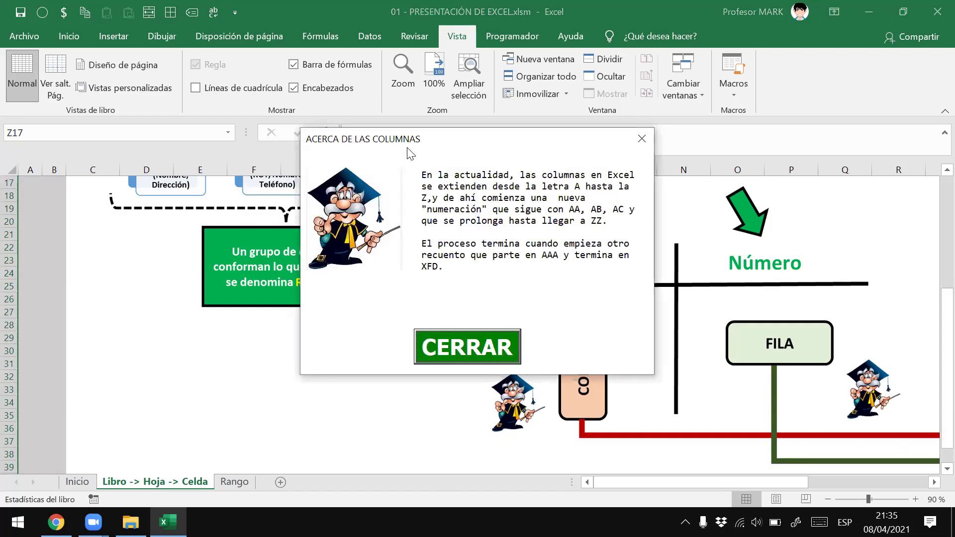
left_click_drag(407, 148, 214, 173)
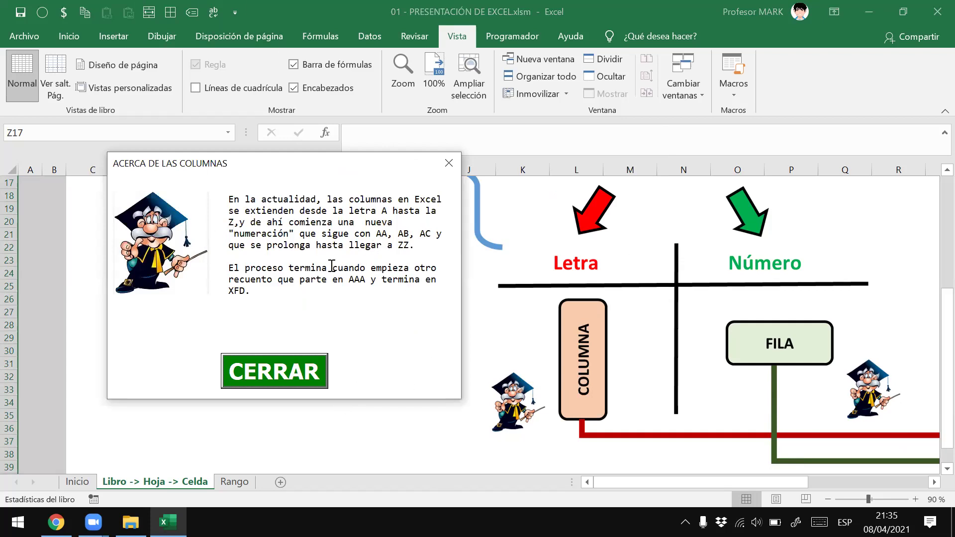
double_click(232, 291)
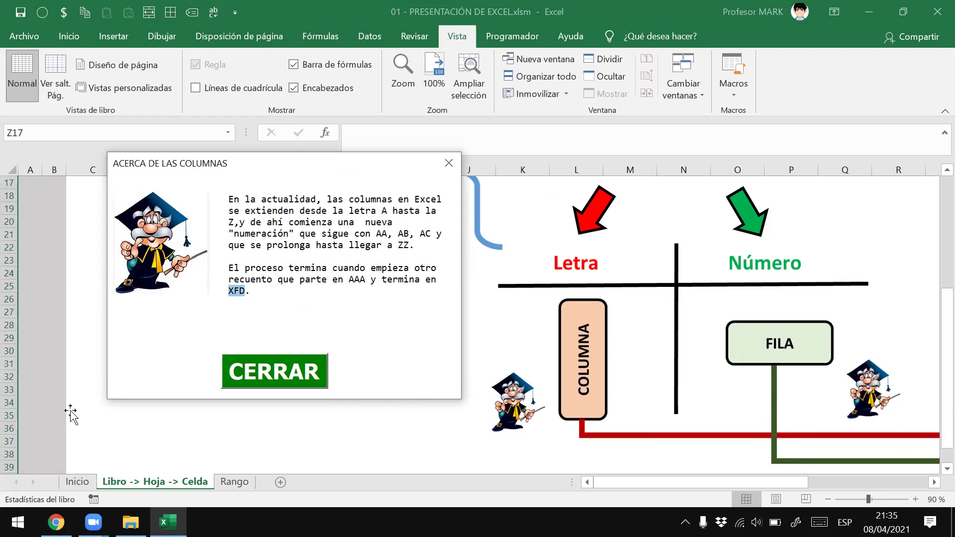
left_click(243, 377)
Close the columns note and demonstrate selecting columns A–G, rows from 19 down, then row 26
left_click(30, 234)
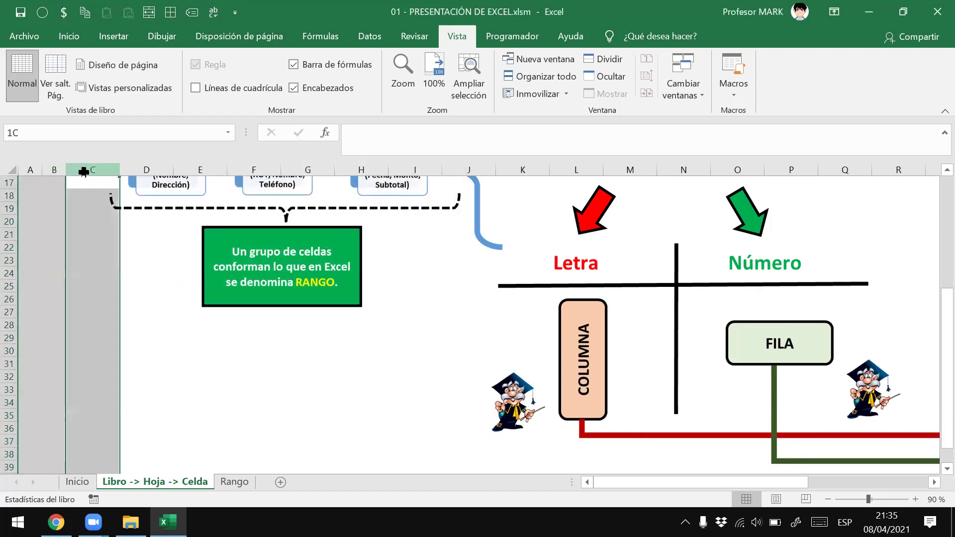
left_click(31, 168)
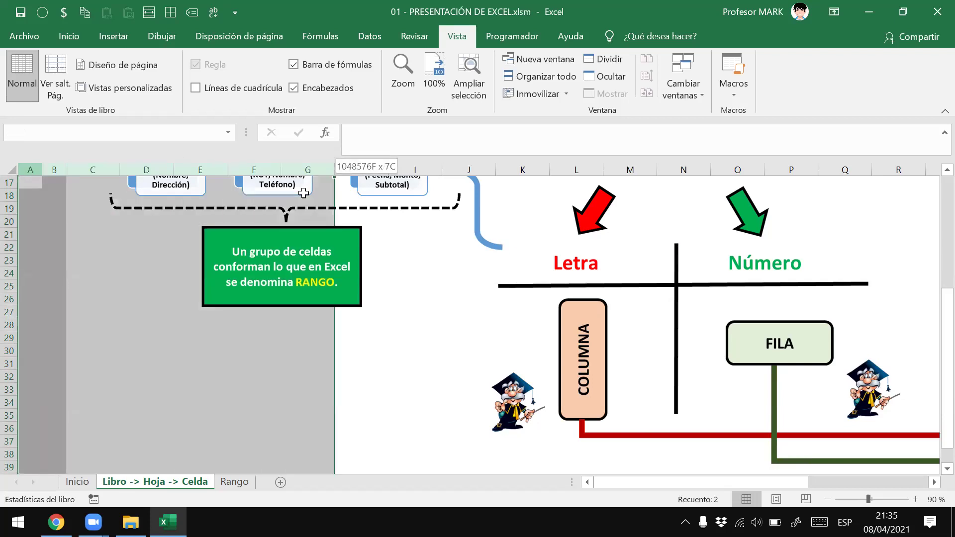
left_click_drag(30, 167, 314, 169)
left_click(30, 284)
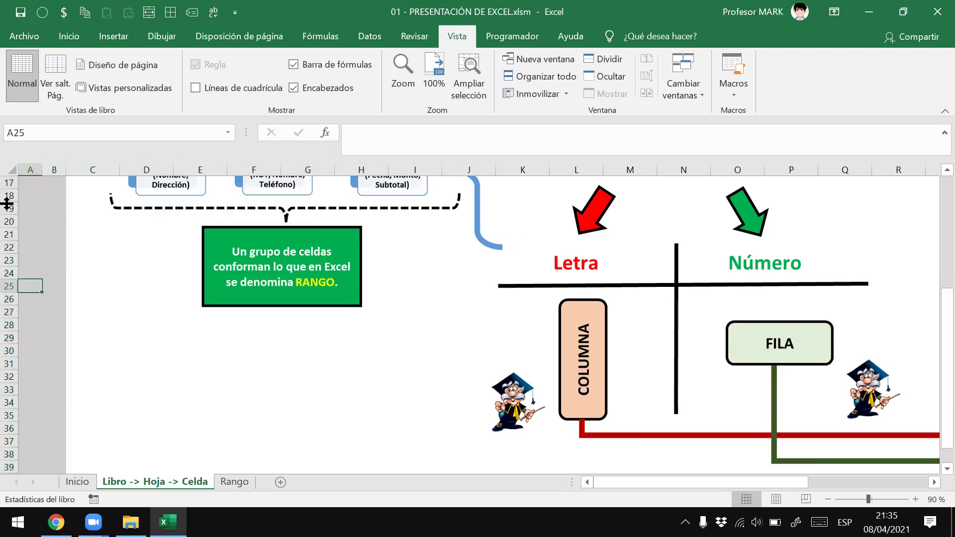
left_click_drag(9, 215, 10, 493)
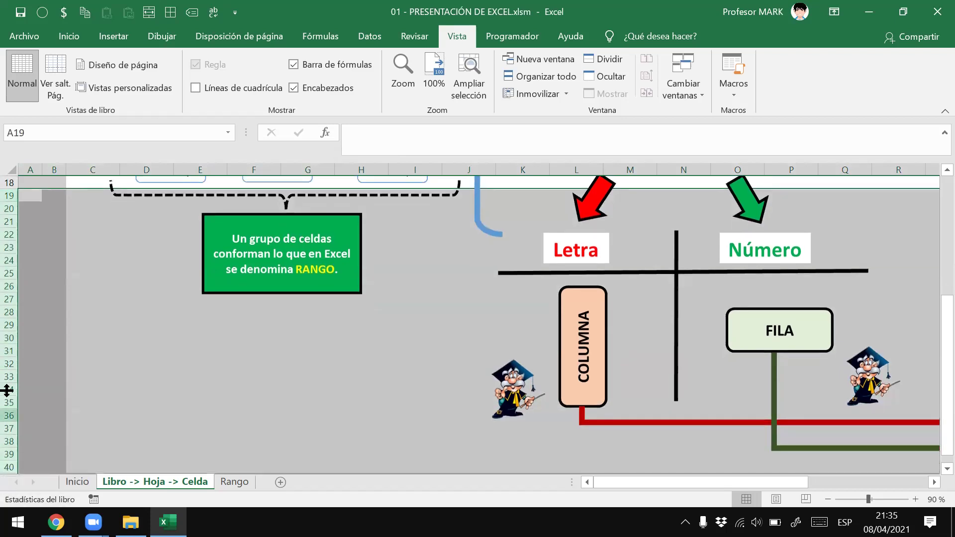
left_click(9, 286)
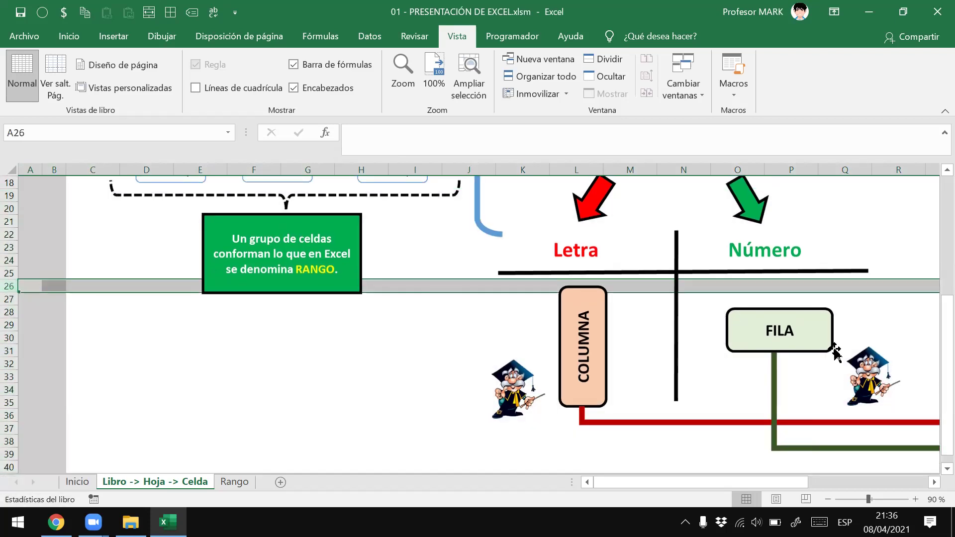
Open the ACERCA DE LAS FILAS note, highlight the 1.048.576 row limit, and close it
left_click(886, 385)
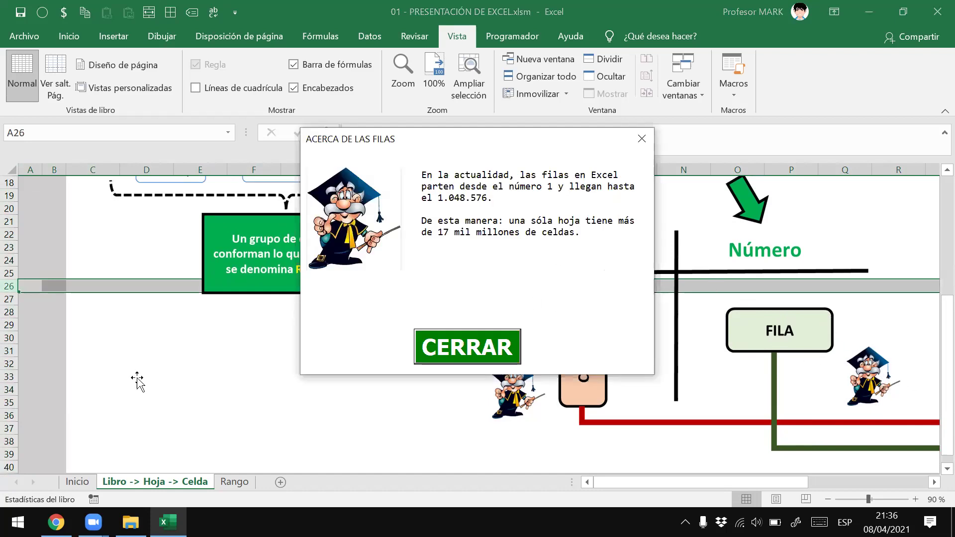
left_click(438, 198)
left_click(487, 199, "shift")
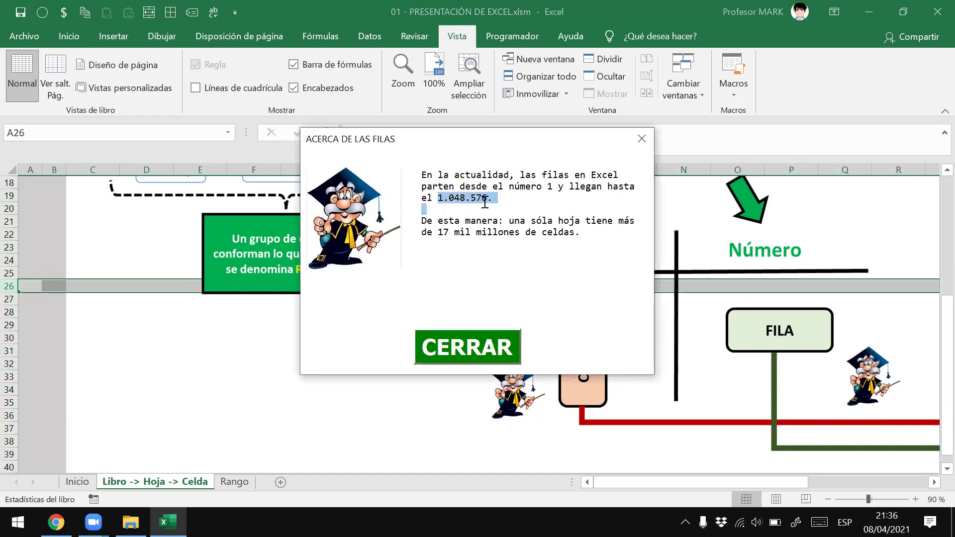
left_click(452, 227)
mouse_move(498, 198)
left_mouse_down()
mouse_move(471, 198)
mouse_move(488, 198)
left_mouse_up()
left_click(478, 351)
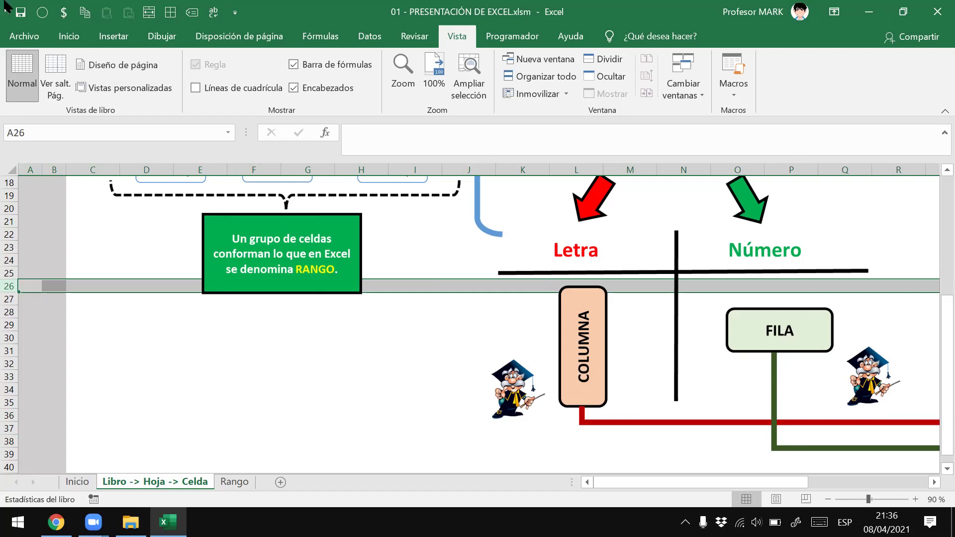
Go to the Rango sheet's TIPOS DE RANGO, then switch to the course files in Chrome
left_click(249, 405)
scroll(234, 410, "up", 5)
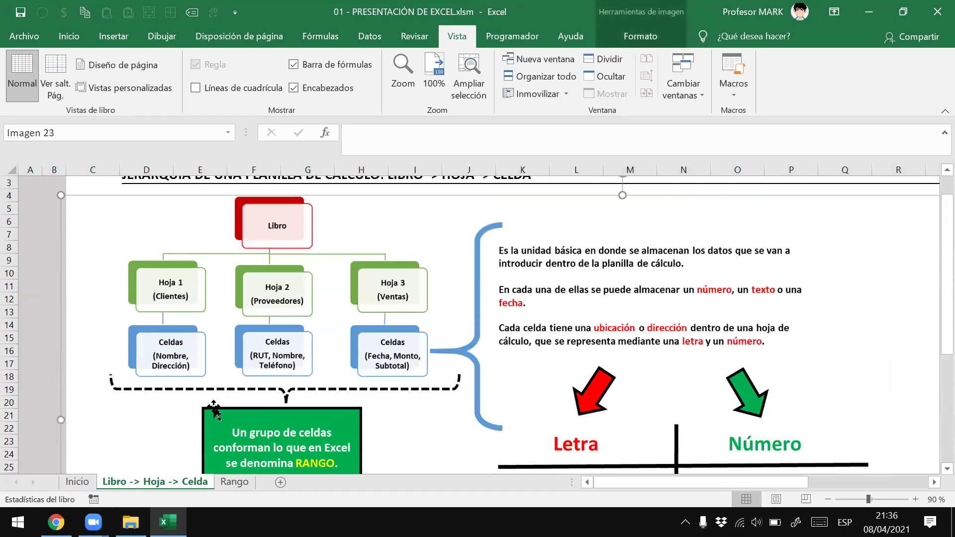
scroll(447, 313, "down", 1)
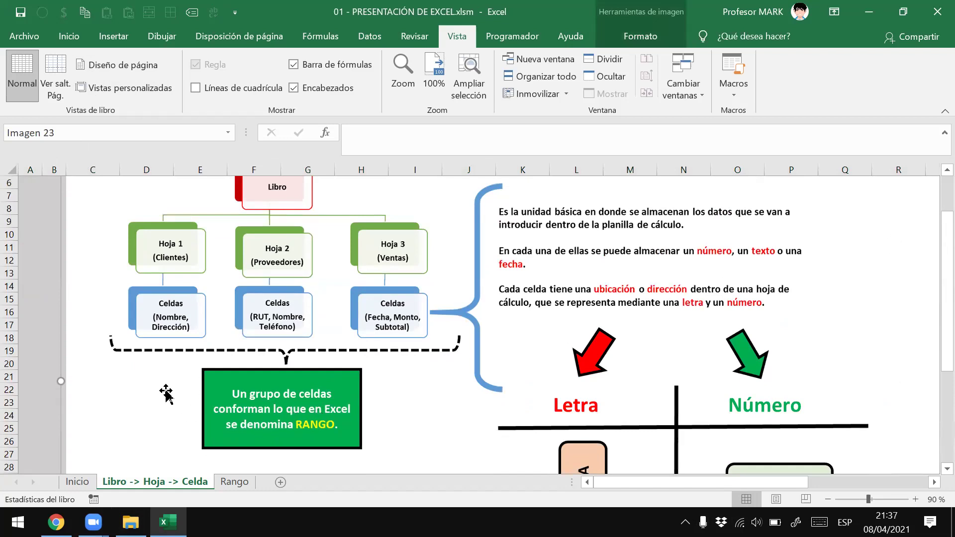
scroll(164, 390, "down", 1)
left_click(234, 482)
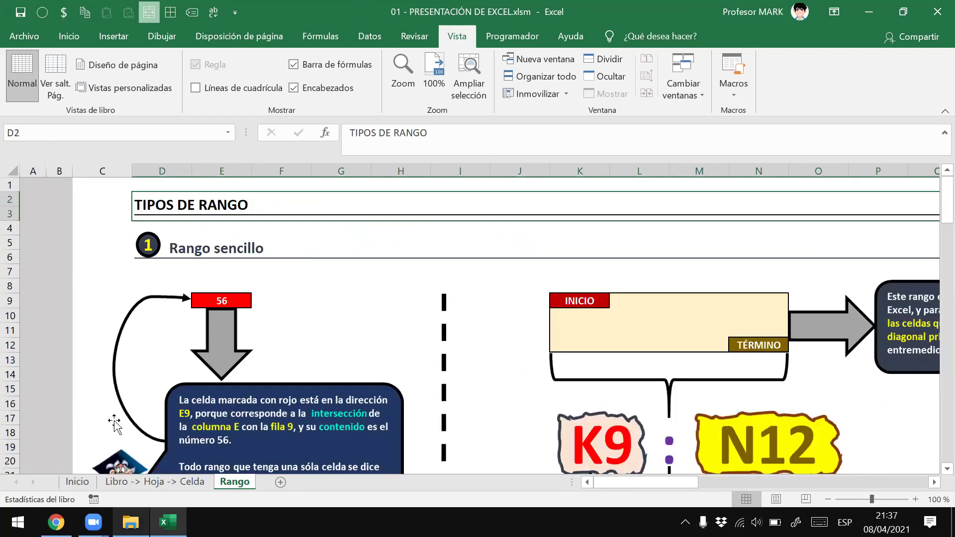
left_click(56, 522)
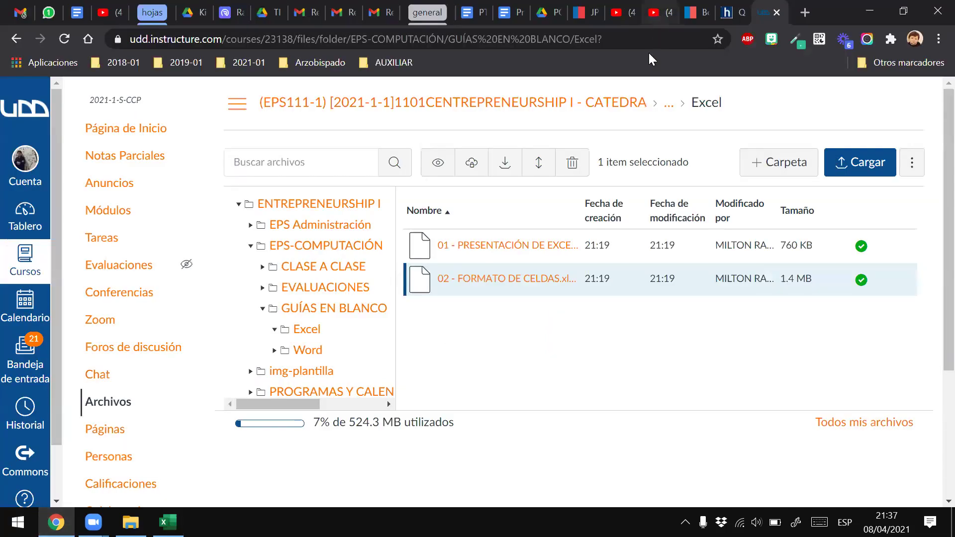
Open Google Forms from Gmail's apps grid and edit the EPS COMPUTACIÓN | REGISTRO DE ASISTENCIA form
left_click(377, 7)
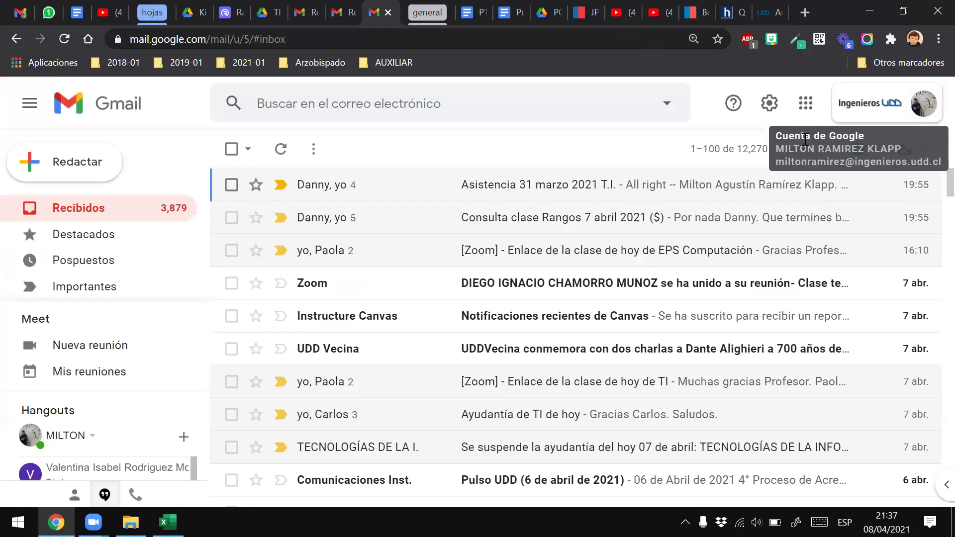
left_click(806, 103)
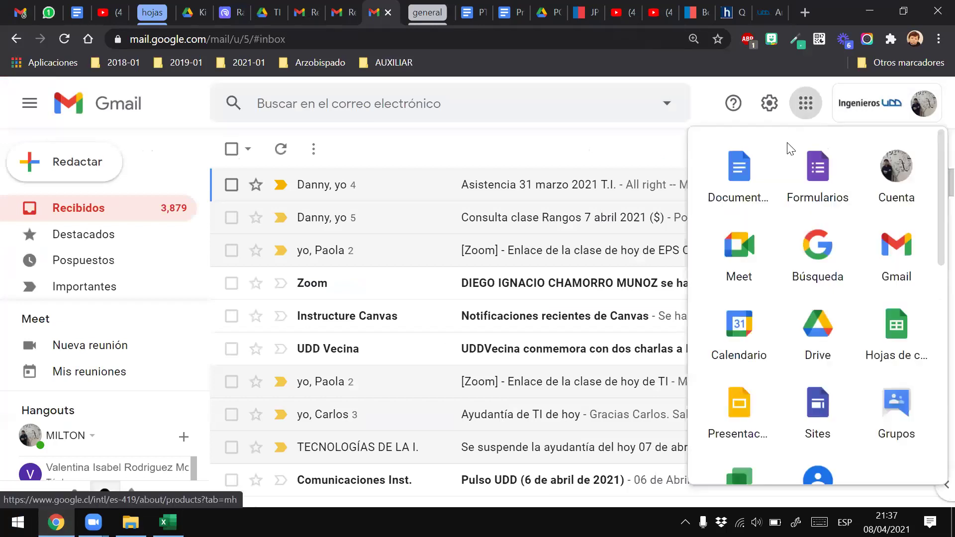
left_click(808, 179)
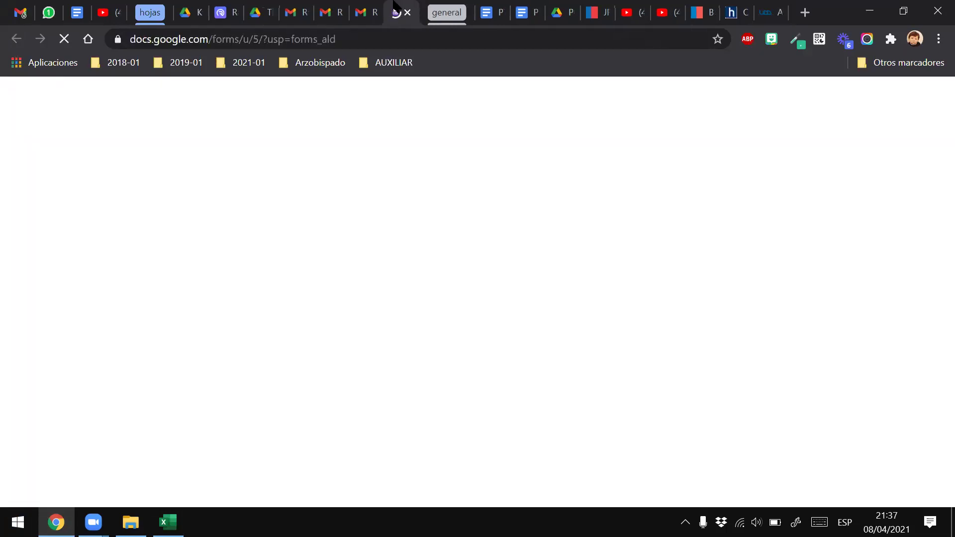
left_click_drag(398, 11, 758, 16)
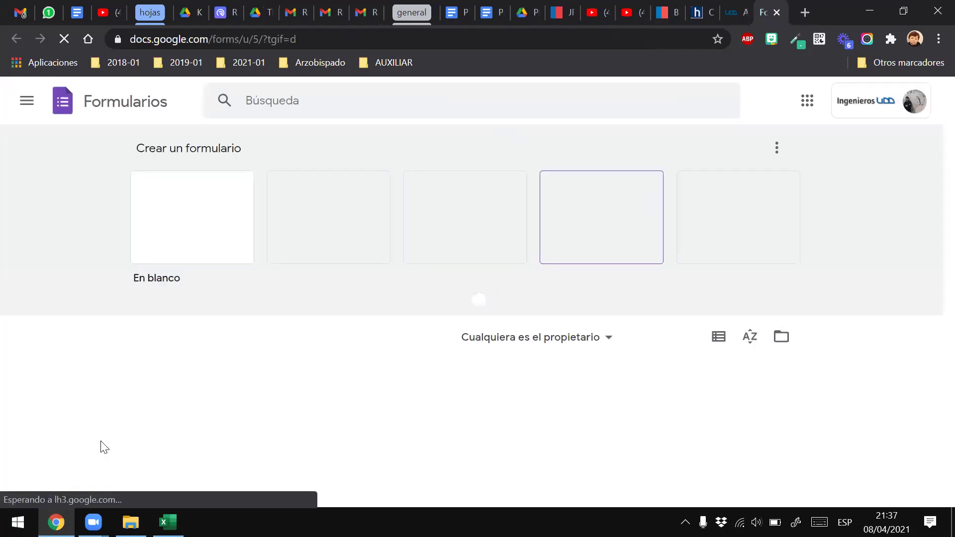
scroll(24, 416, "down", 2)
scroll(24, 416, "down", 2)
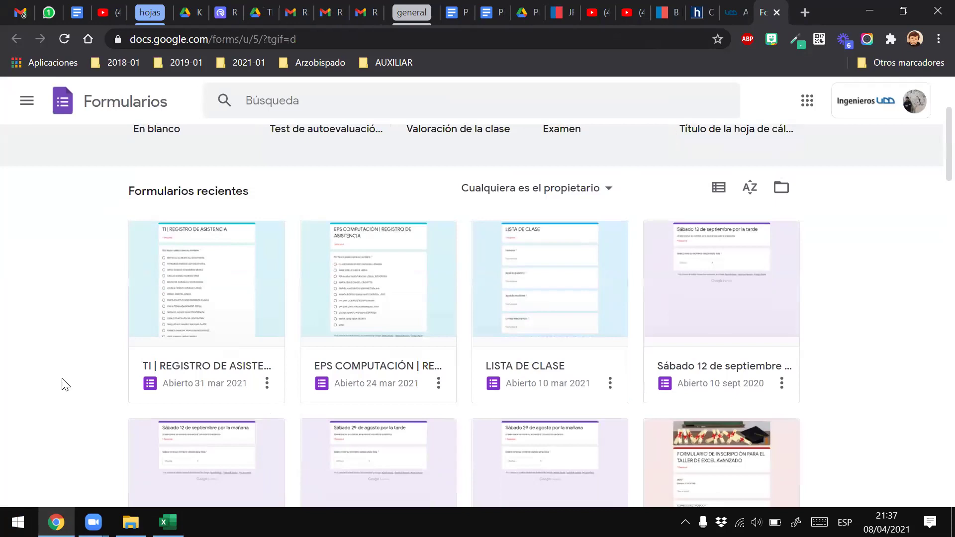
left_click(354, 305)
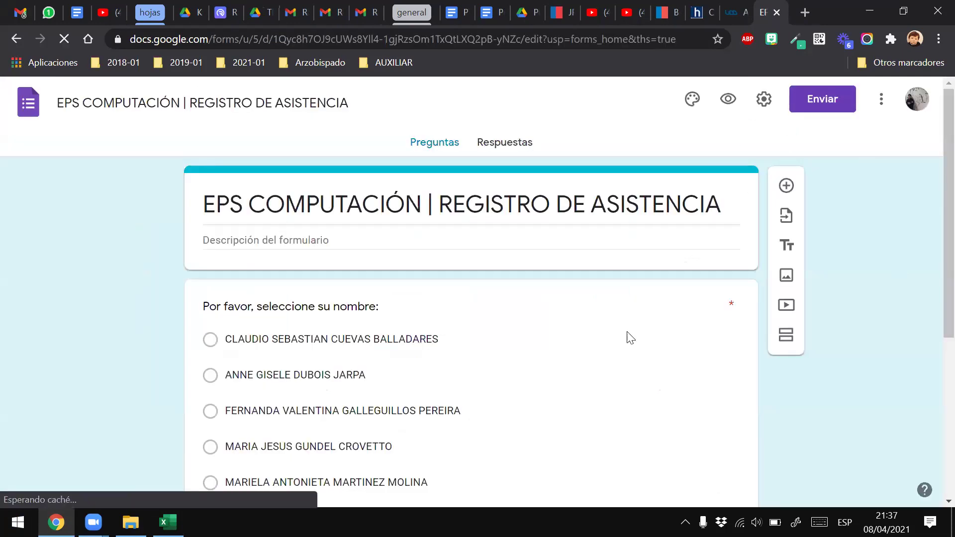
Activate the name question, then scroll back up and open the Enviar sharing dialog
scroll(331, 396, "down", 5)
left_click(329, 393)
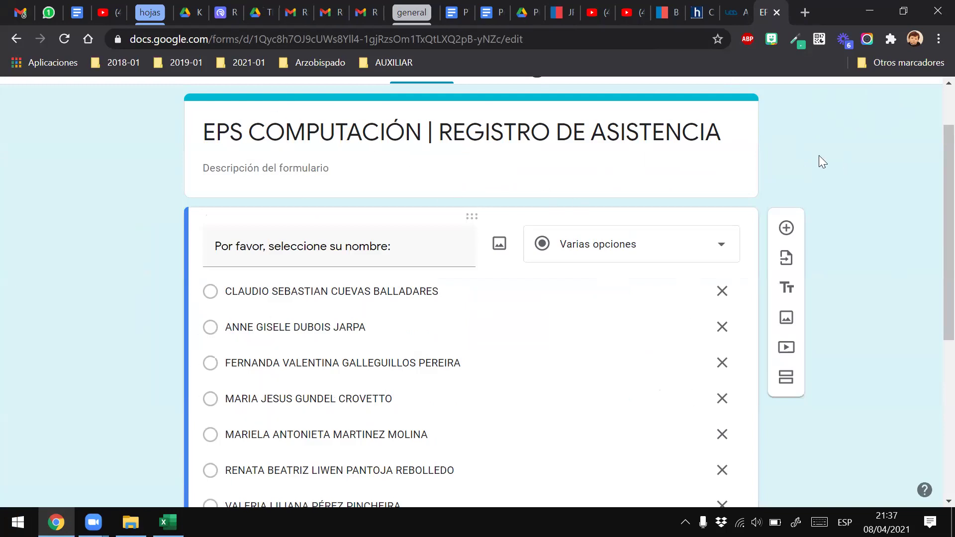
scroll(642, 147, "up", 3)
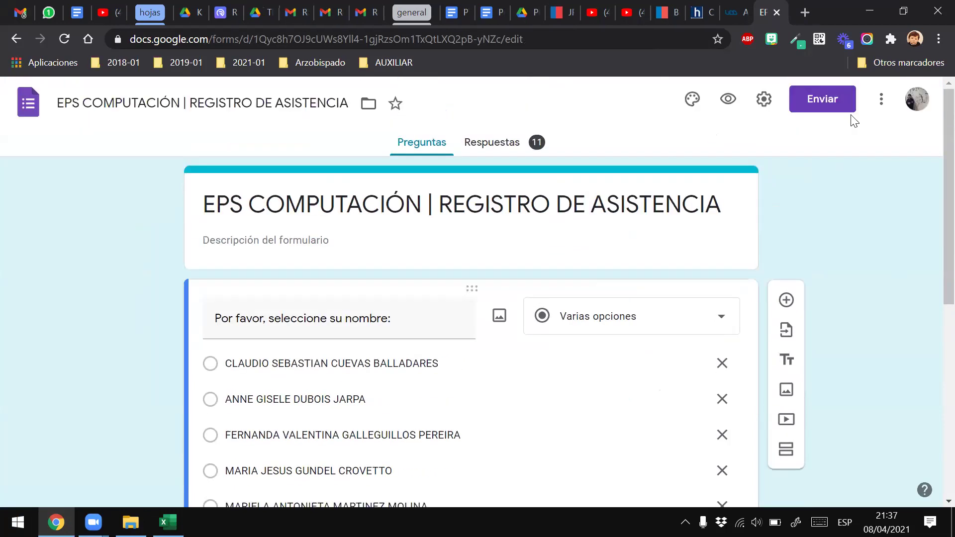
left_click(797, 95)
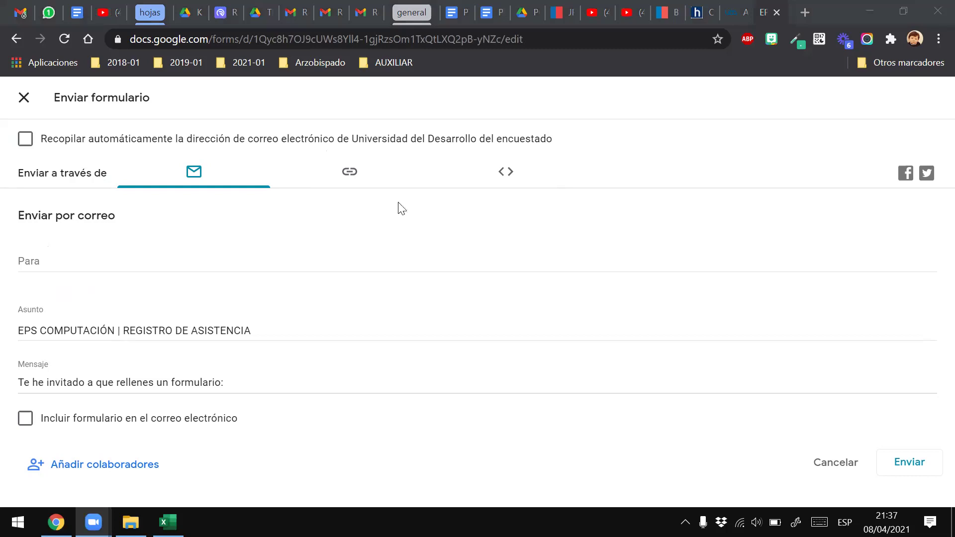
Copy the form's shortened forms.gle link, glance at the Zoom windows, and return to Excel
left_click(367, 183)
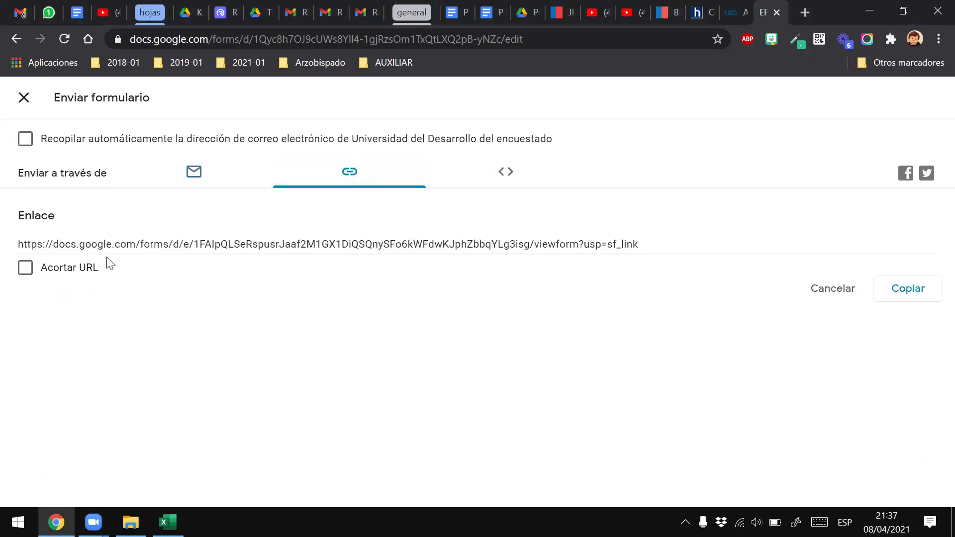
left_click(27, 269)
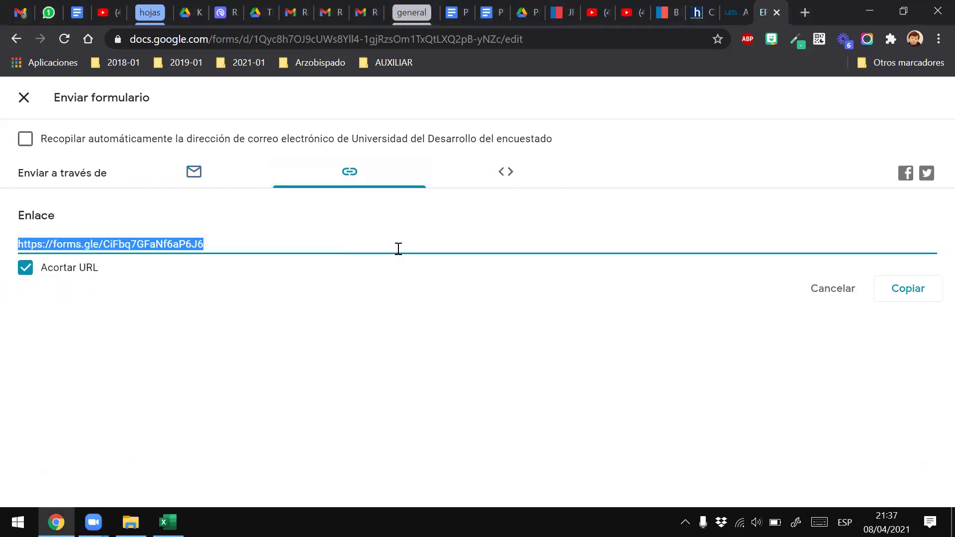
left_click(910, 297)
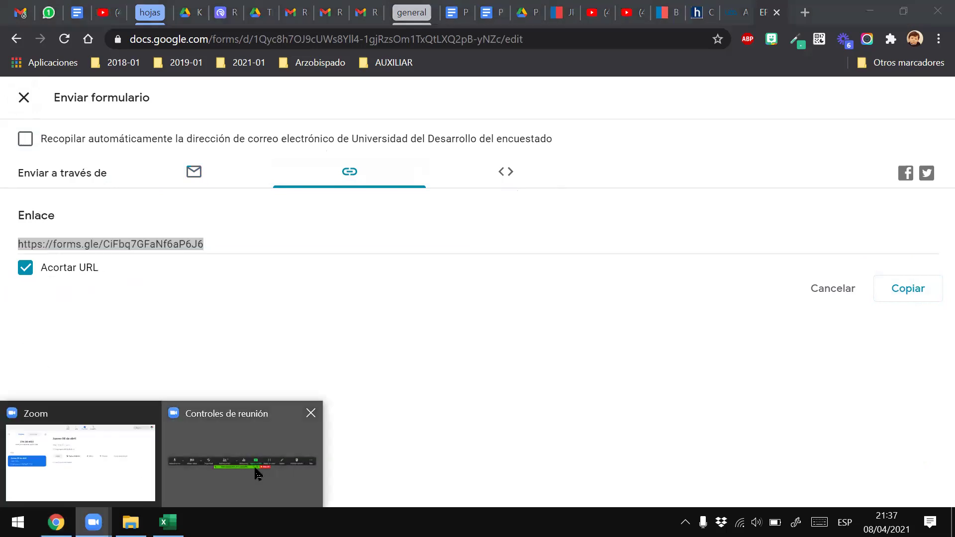
left_click(255, 433)
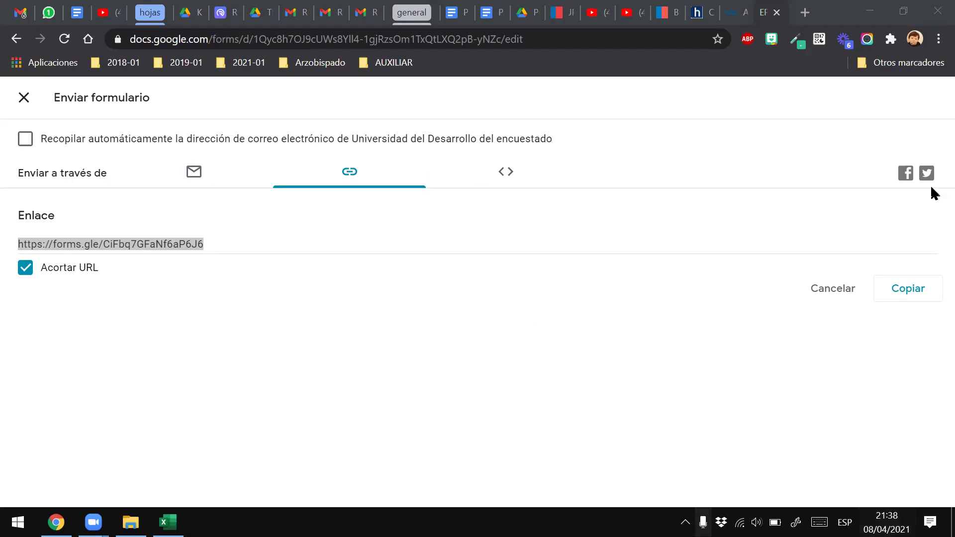
key("alt+Tab")
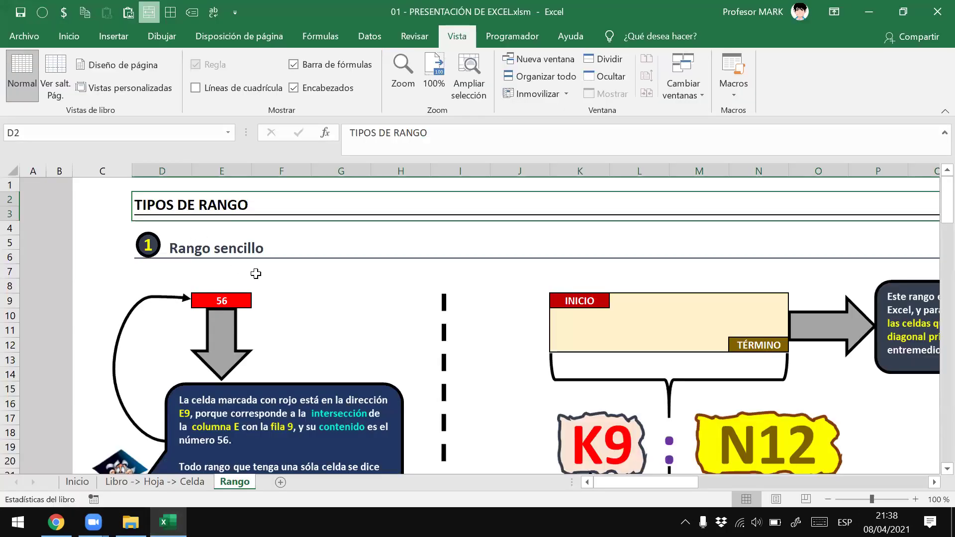
left_click(195, 246)
mouse_move(629, 482)
left_mouse_down()
mouse_move(697, 494)
mouse_move(547, 488)
left_mouse_up()
scroll(341, 277, "down", 1)
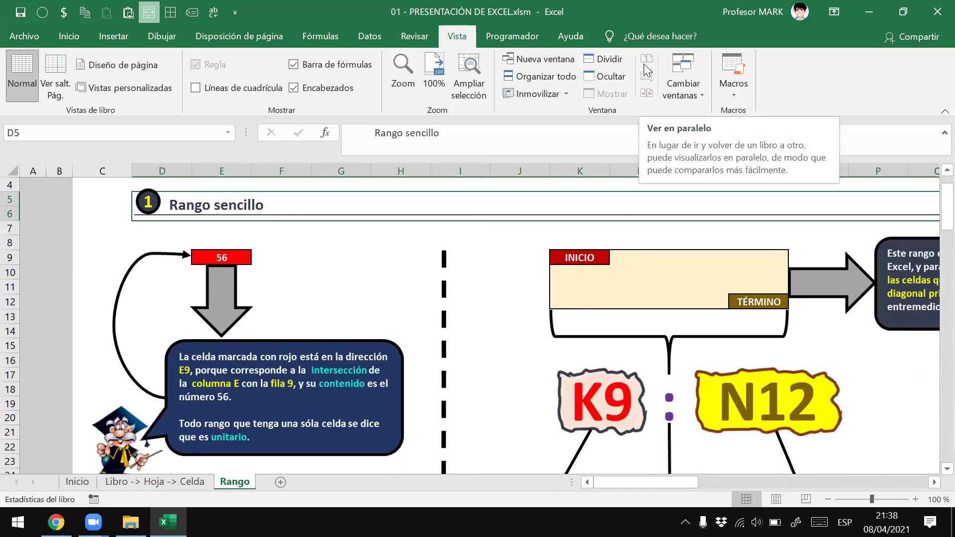
left_click(482, 238)
key("Down")
key("Down")
key("Left")
key("Left")
key("Left")
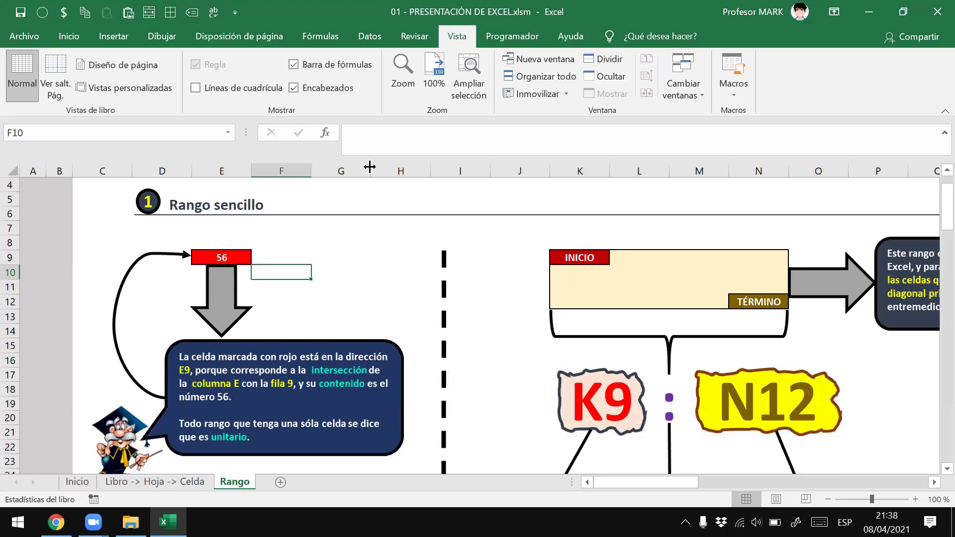
key("Left")
key("Up")
key("Right")
key("Right")
key("Right")
key("Right")
key("Right")
key("Right")
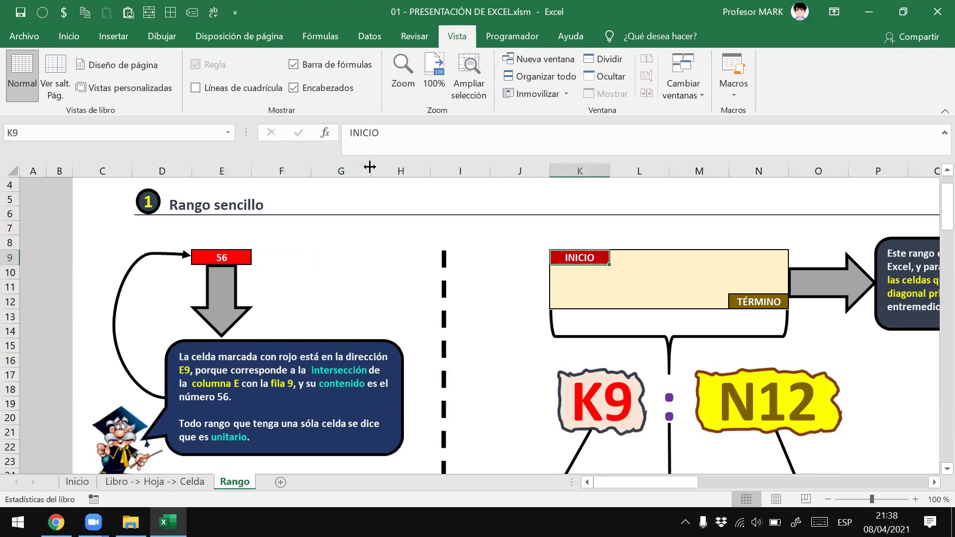
key("shift+Right")
key("shift+Right")
key("shift+Down")
key("shift+Down")
key("shift+Right")
key("shift+Down")
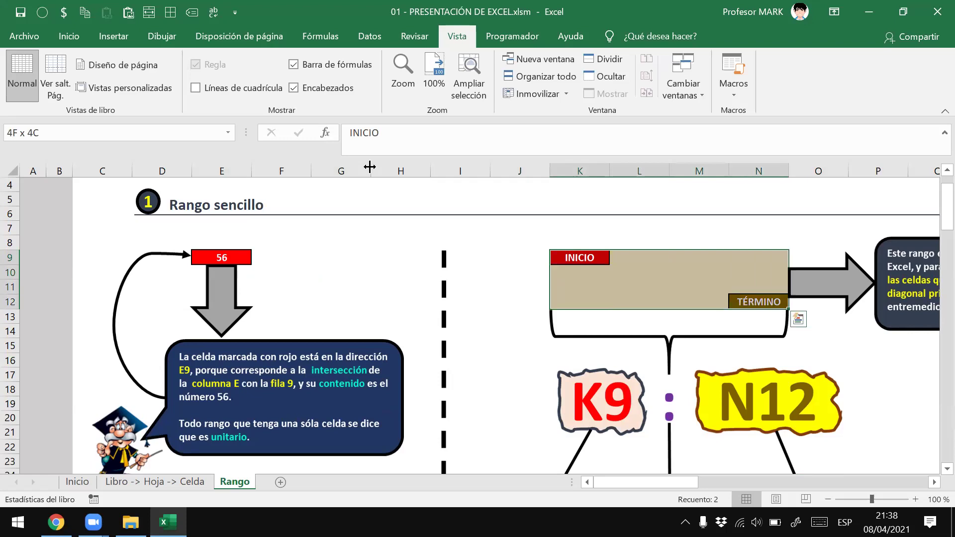
key("Left")
key("Left")
key("Left")
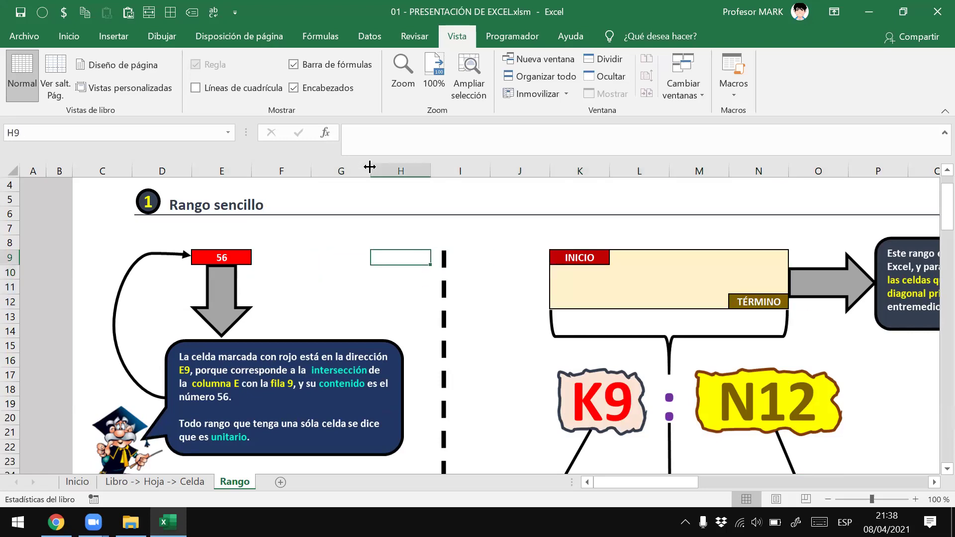
Move the active cell to E9 with arrow keys, nudging the callout graphic aside and back
key("Left")
key("Left")
key("Up")
key("Up")
key("Left")
key("Left")
key("Right")
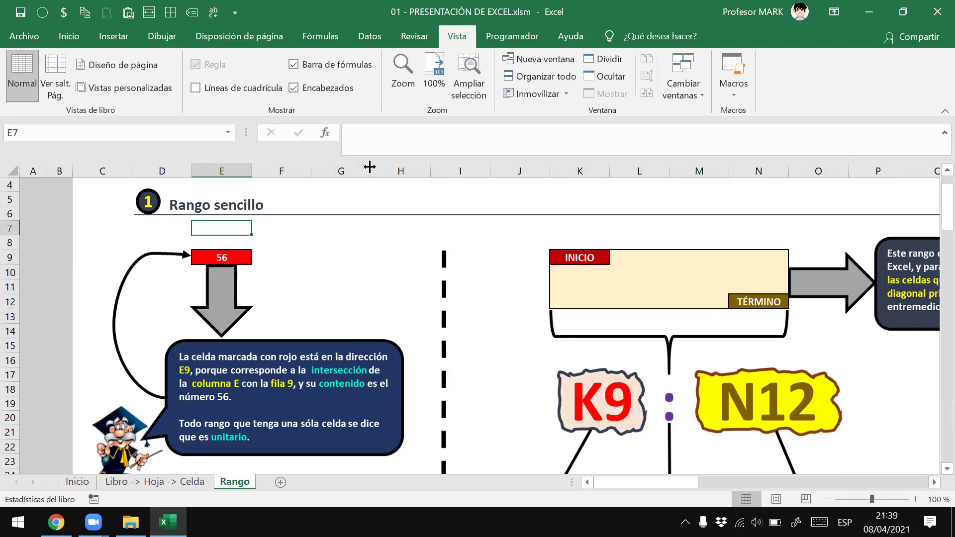
key("Down")
key("Down")
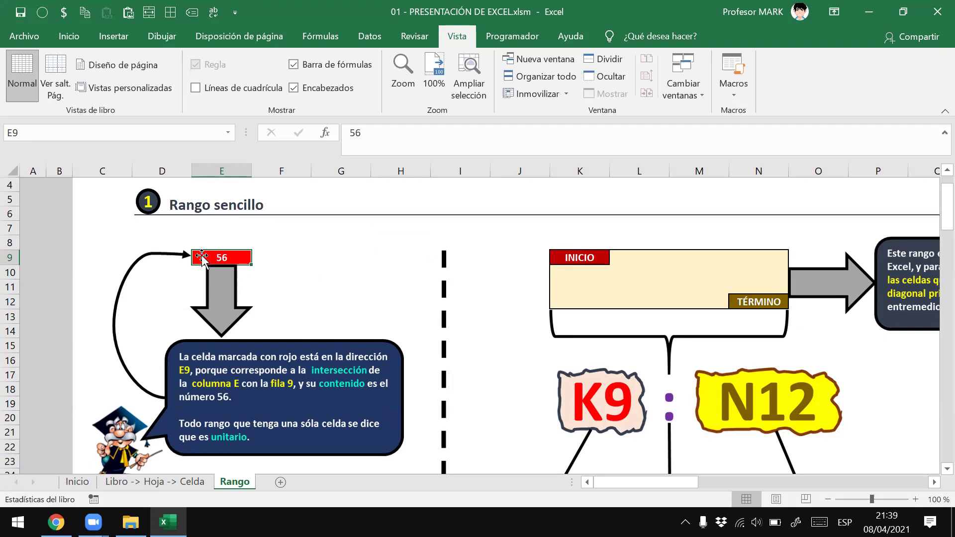
mouse_move(205, 397)
left_mouse_down()
mouse_move(176, 395)
mouse_move(186, 399)
left_mouse_up()
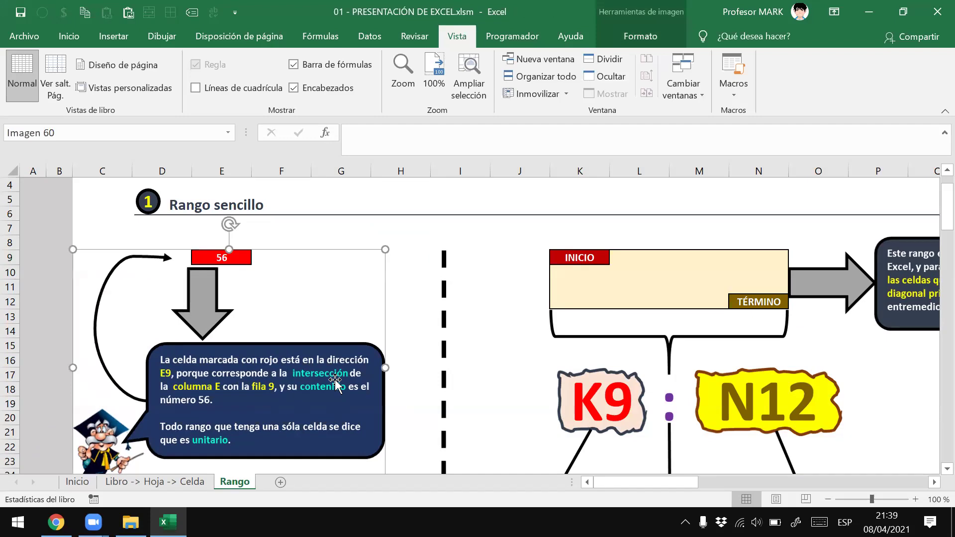
left_click_drag(335, 381, 354, 377)
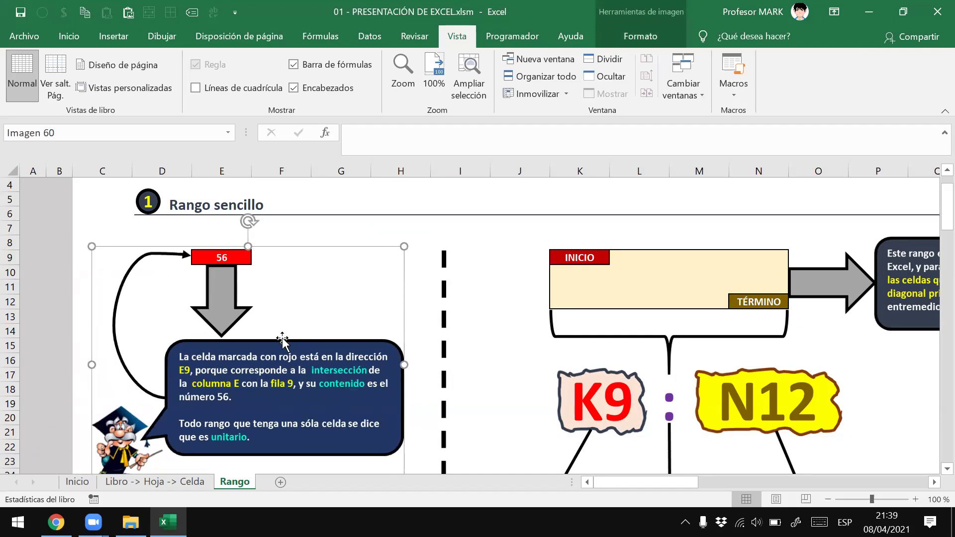
left_click(298, 231)
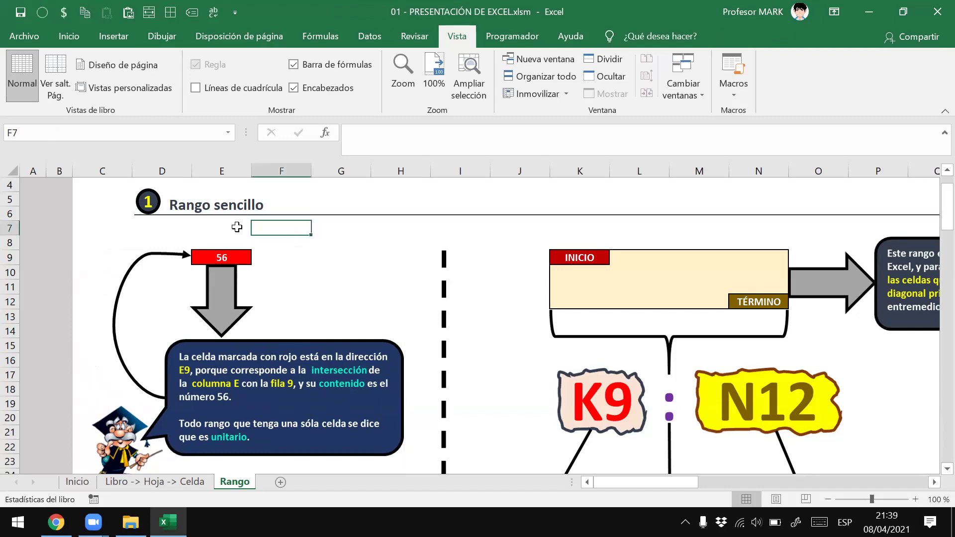
key("Left")
key("Down")
key("Down")
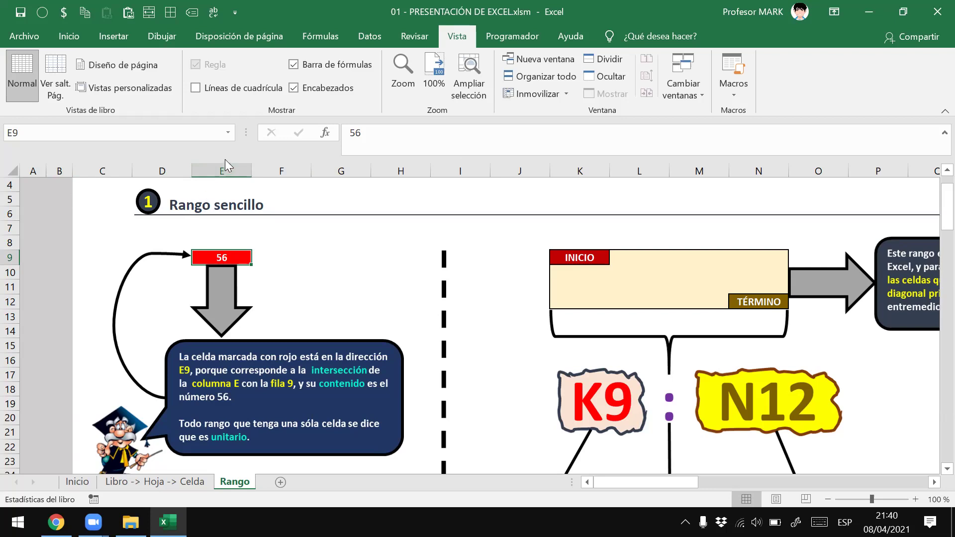
Glance at the Libro -> Hoja -> Celda sheet, then return to the Rango sheet's Rango sencillo example
left_click(155, 481)
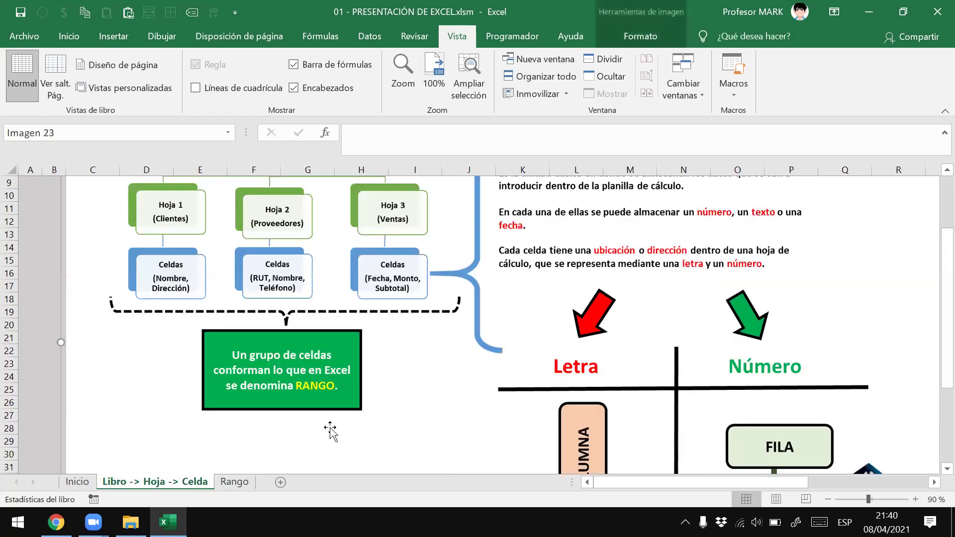
scroll(669, 320, "down", 4)
left_click_drag(743, 480, 885, 483)
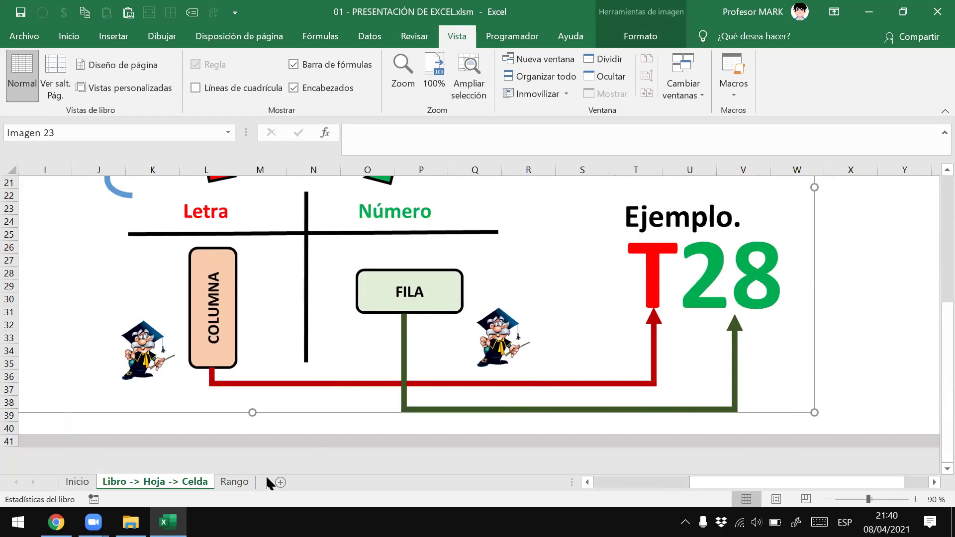
left_click(233, 482)
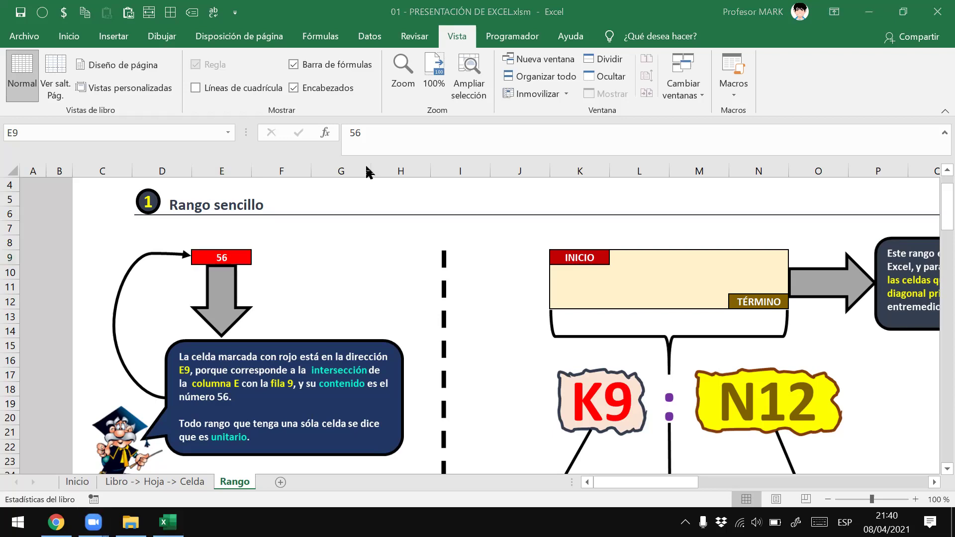
Draw a red emphasis rectangle on the sheet and select cell D7 on row 7
left_click(225, 260)
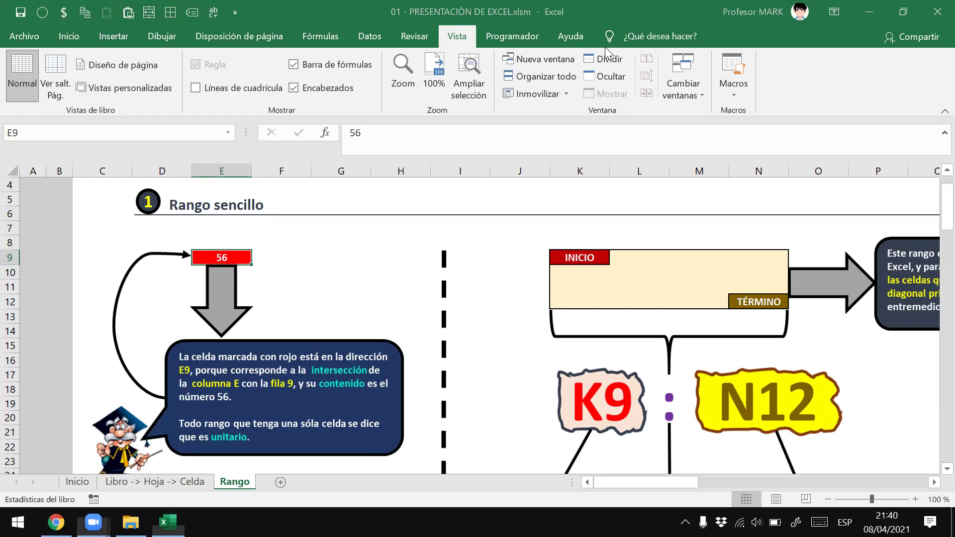
left_click_drag(57, 146, 234, 144)
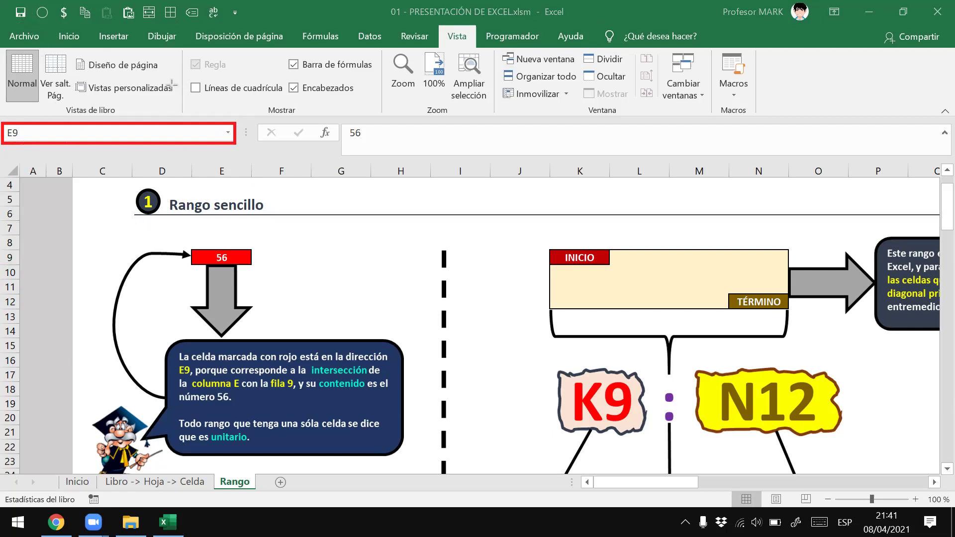
left_click(289, 228)
left_click(227, 237)
left_click(170, 230)
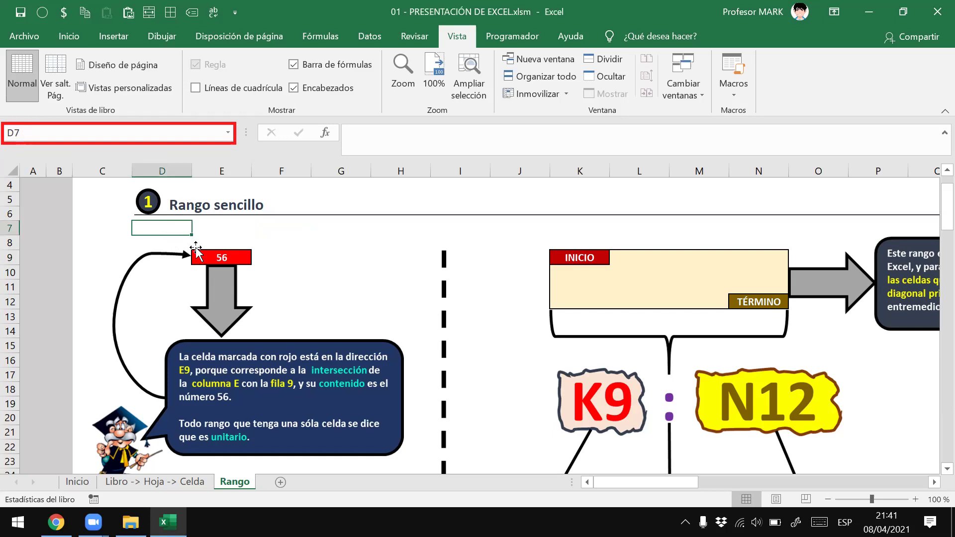
Move the active cell with the arrow keys along row 7 and down to E9, which holds 56
key("Right")
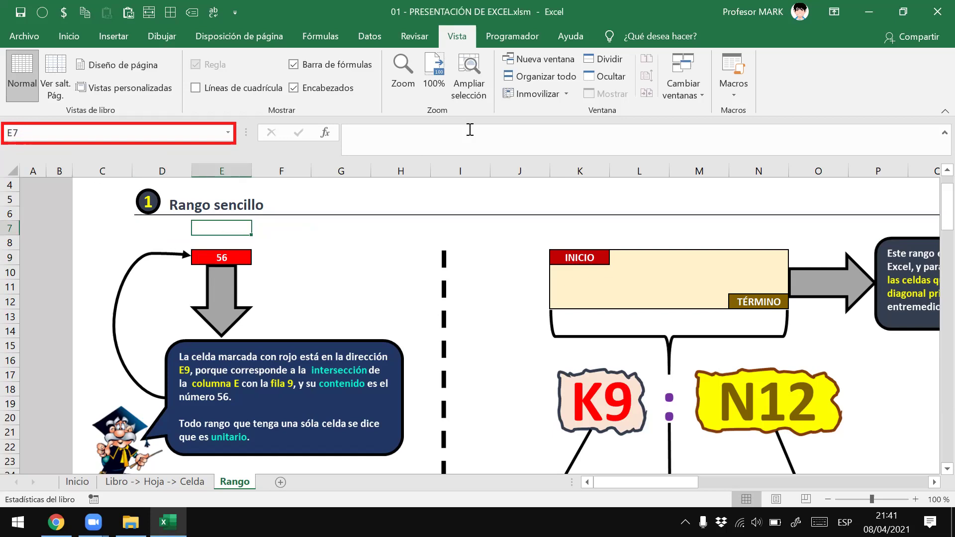
key("Right")
key("Right")
key("Left")
key("Left")
key("Left")
key("Left")
key("Right")
key("Right")
key("Right")
key("Right")
key("Right")
key("Left")
key("Left")
key("Left")
key("Left")
key("Left")
key("Right")
key("Right")
key("Right")
key("Left")
key("Left")
key("Left")
key("Up")
key("Down")
key("Down")
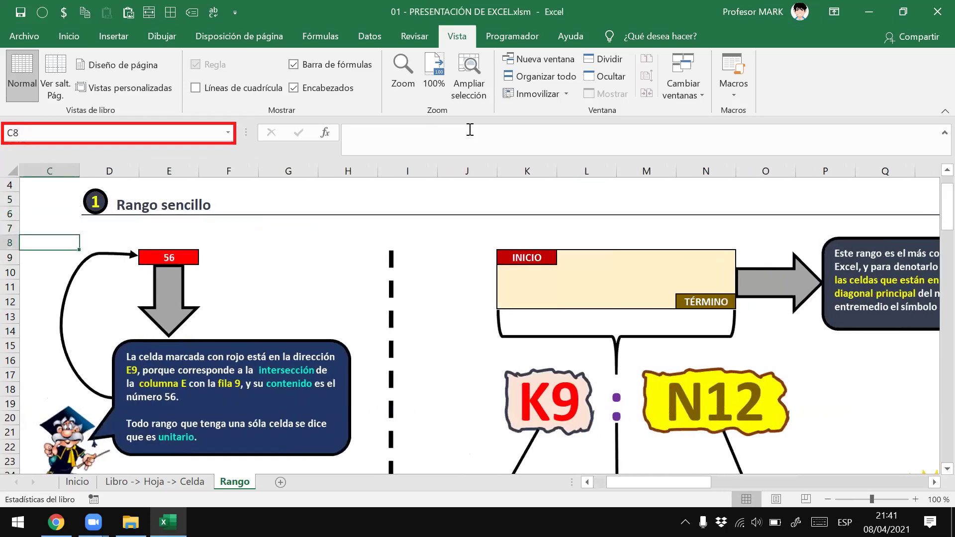
key("Right")
key("Right")
key("Down")
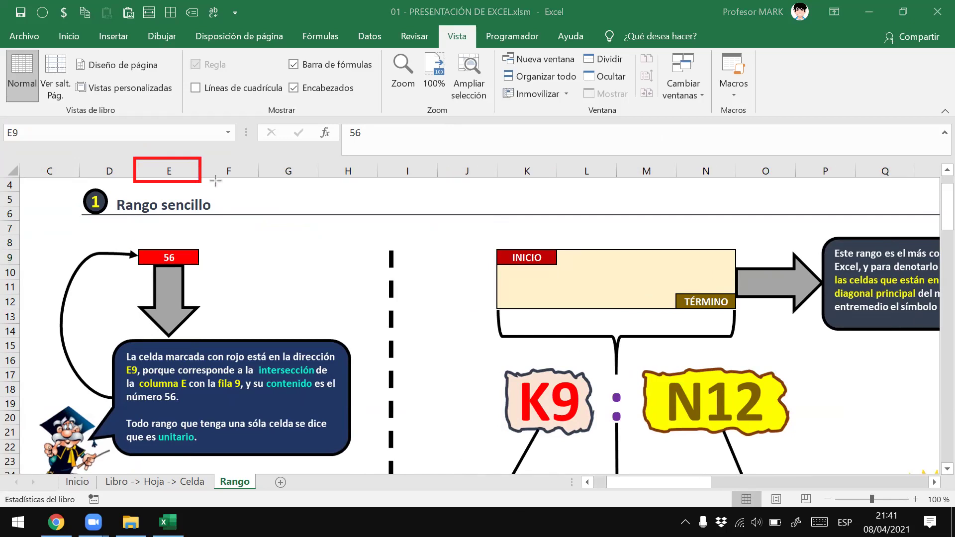
Scroll the Rango sheet right until the K9:N12 INICIO–TÉRMINO diagram shows completely
left_click_drag(19, 250, 1, 266)
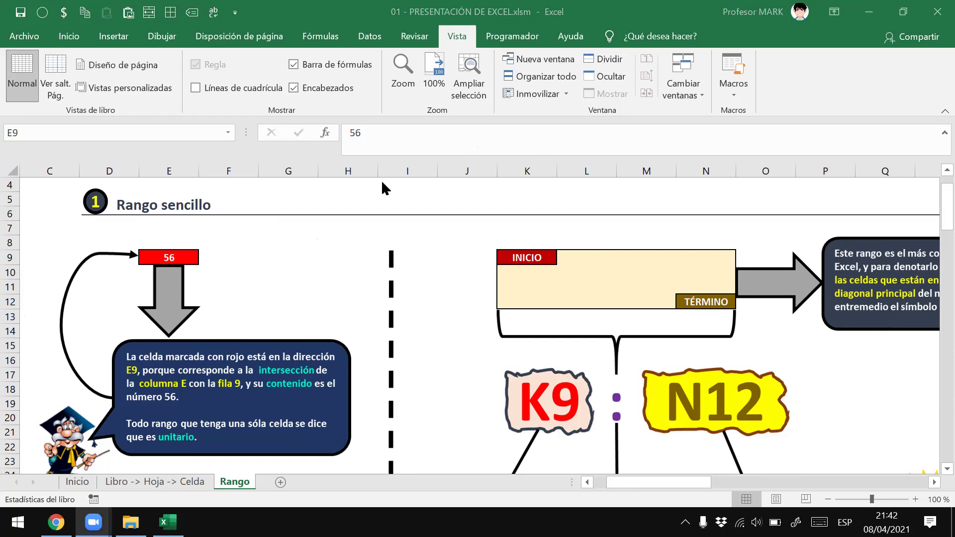
mouse_move(648, 481)
left_mouse_down()
mouse_move(714, 483)
mouse_move(636, 480)
left_mouse_up()
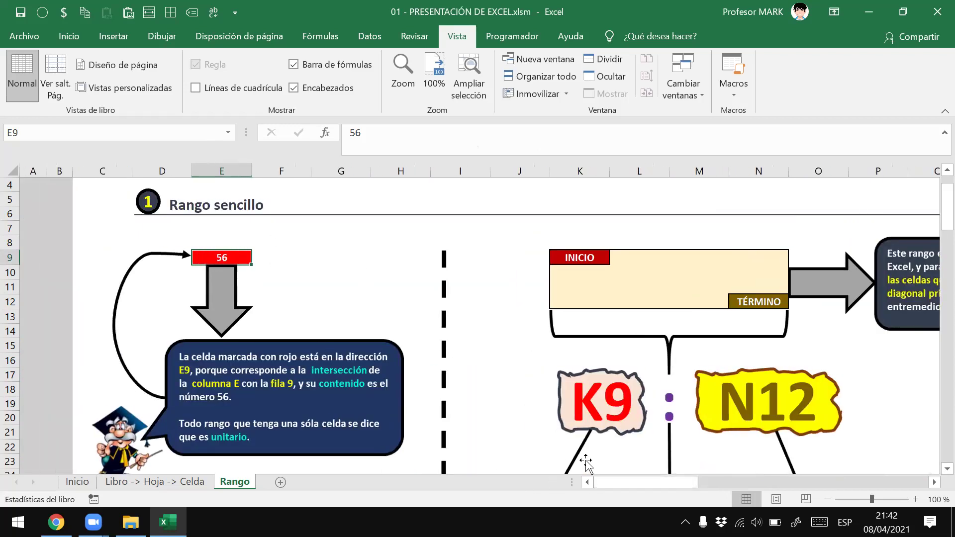
left_click_drag(607, 479, 633, 482)
mouse_move(423, 258)
left_mouse_down()
mouse_move(556, 287)
mouse_move(411, 257)
left_mouse_up()
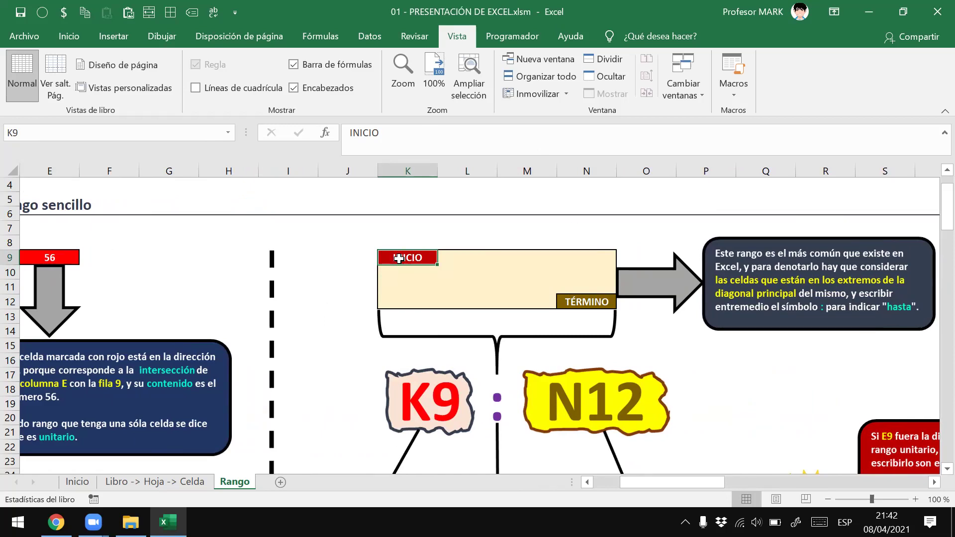
Select N12, then drag from K9 to N12 to select the range K9:N12
left_click(573, 299)
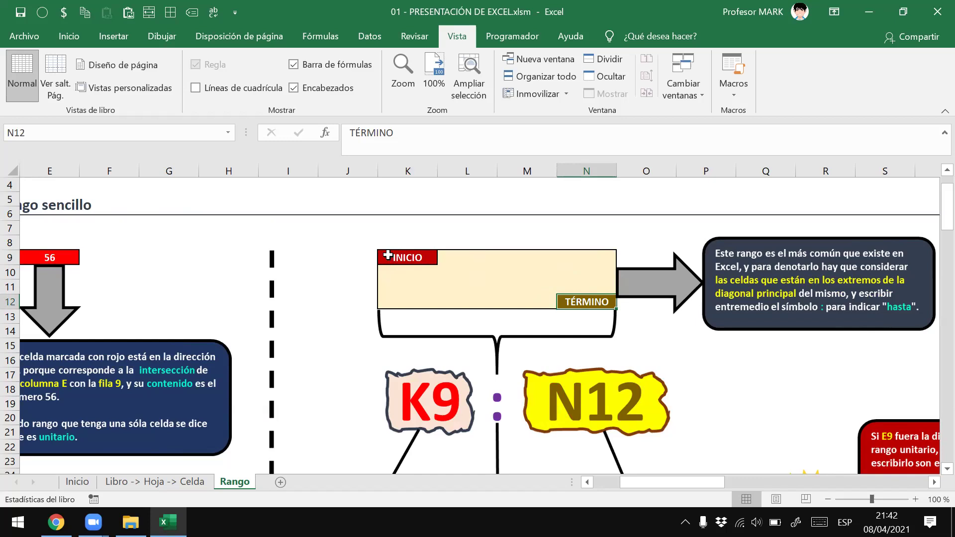
left_click_drag(394, 257, 587, 301)
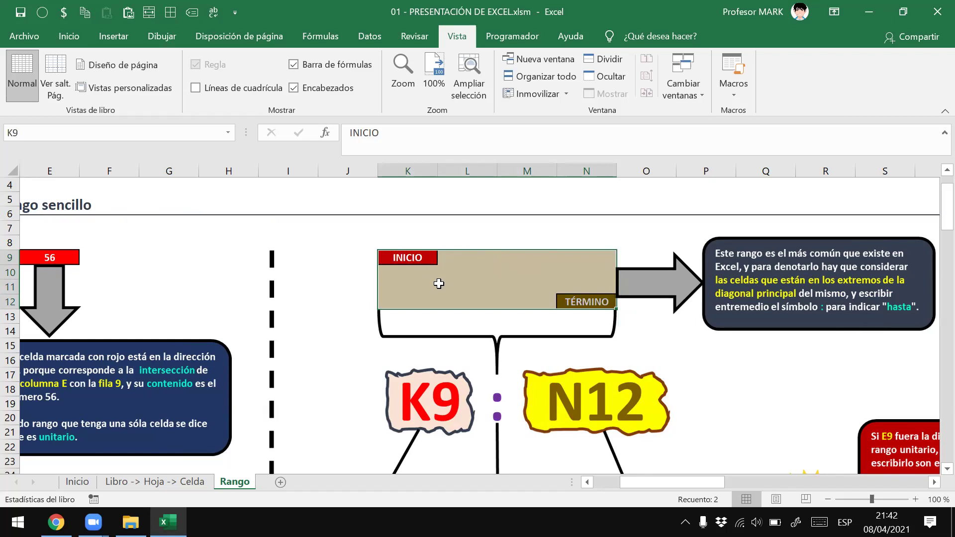
left_click(413, 259)
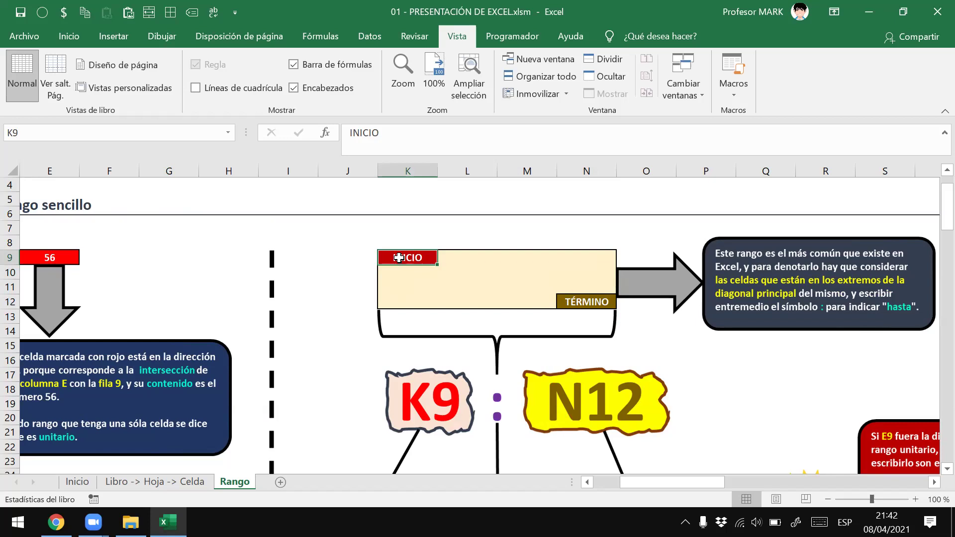
left_click_drag(399, 259, 560, 305)
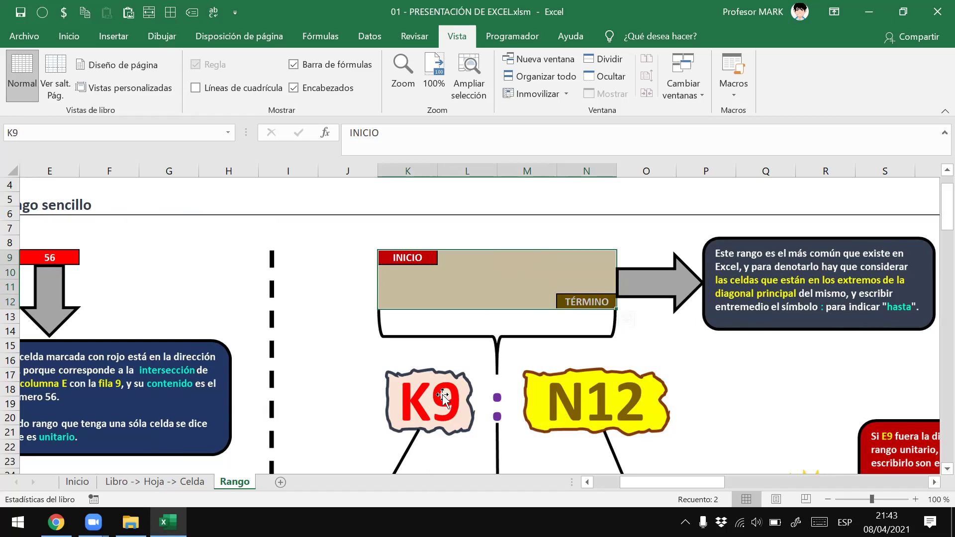
scroll(443, 396, "down", 3)
scroll(445, 393, "up", 2)
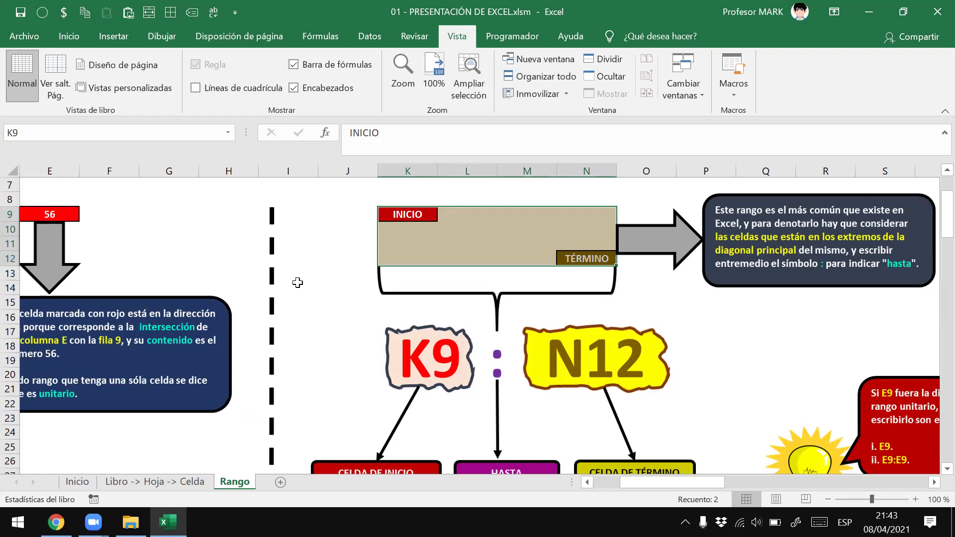
Return to K9 via L11, highlight its Name Box address, and select the K9:N12 diagram picture
left_click(424, 208)
scroll(462, 294, "down", 1)
scroll(462, 294, "down", 2)
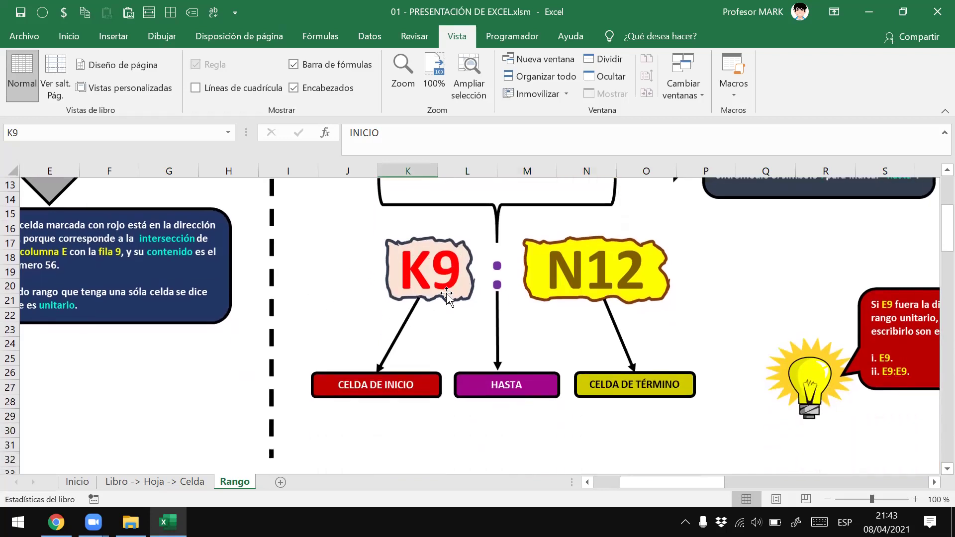
scroll(423, 289, "up", 3)
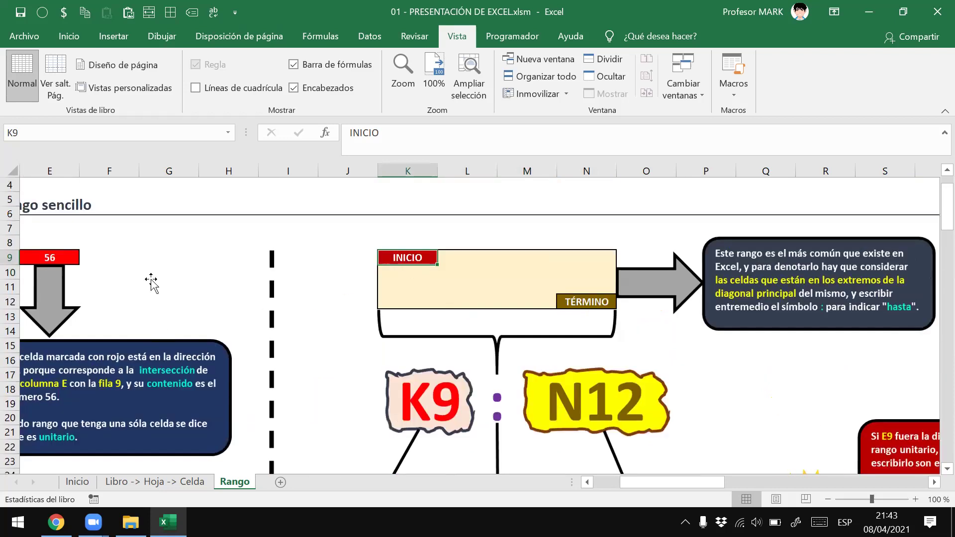
left_click(474, 292)
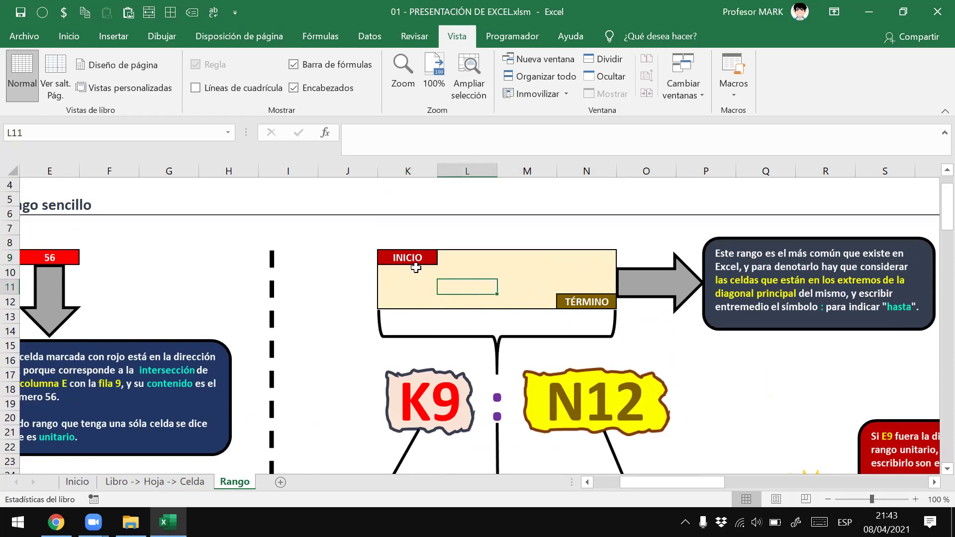
left_click(402, 262)
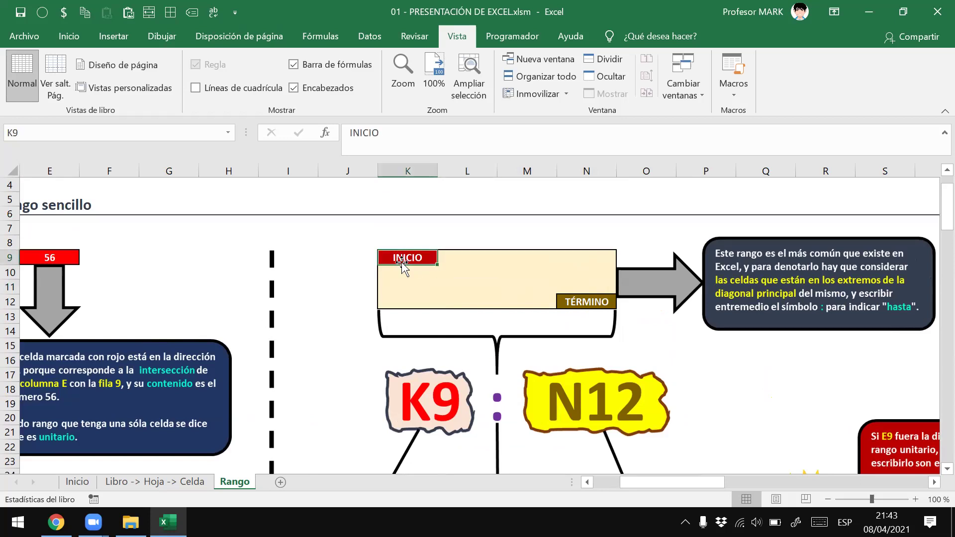
left_click(67, 132)
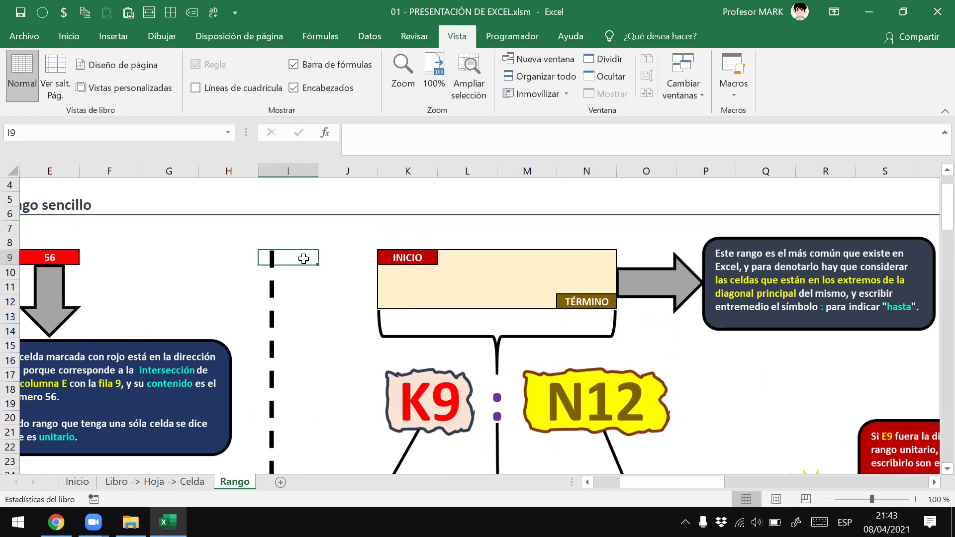
scroll(303, 258, "down", 1)
left_click(413, 346)
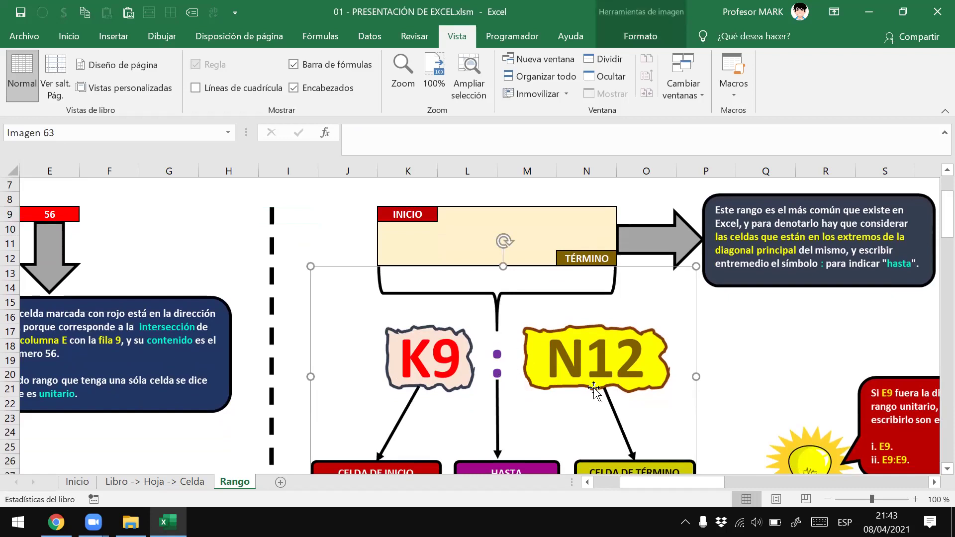
scroll(520, 309, "down", 3)
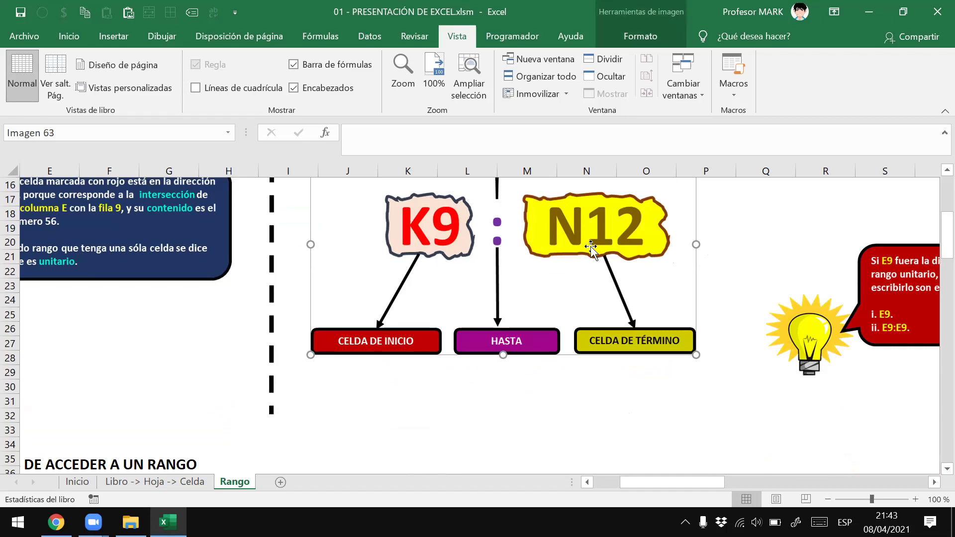
scroll(524, 288, "up", 1)
scroll(525, 289, "up", 2)
scroll(525, 289, "up", 2)
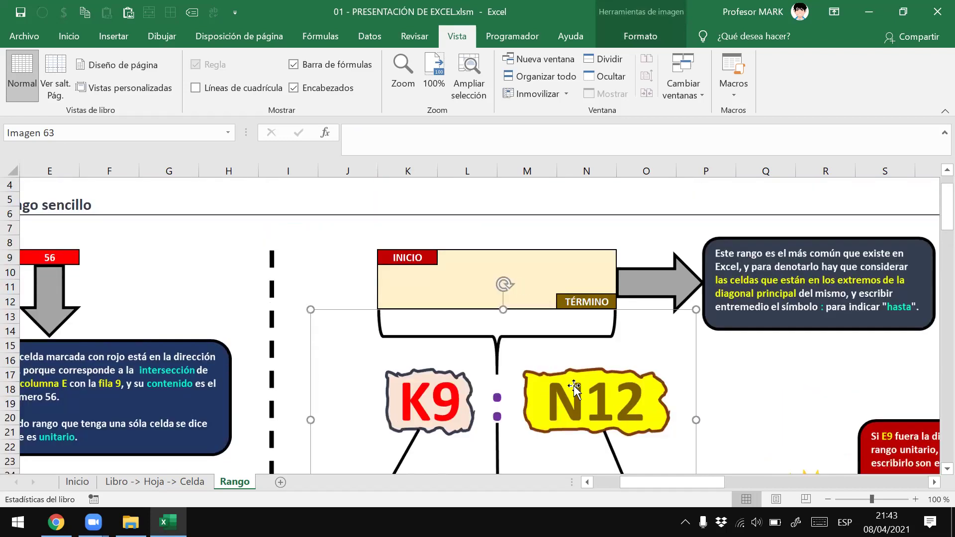
scroll(651, 386, "down", 1)
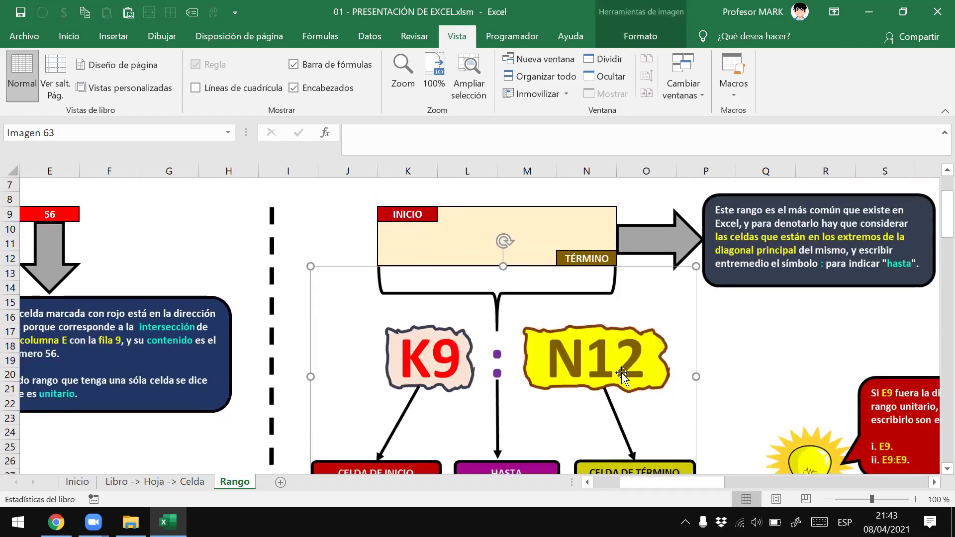
left_click(570, 255)
left_click(49, 138)
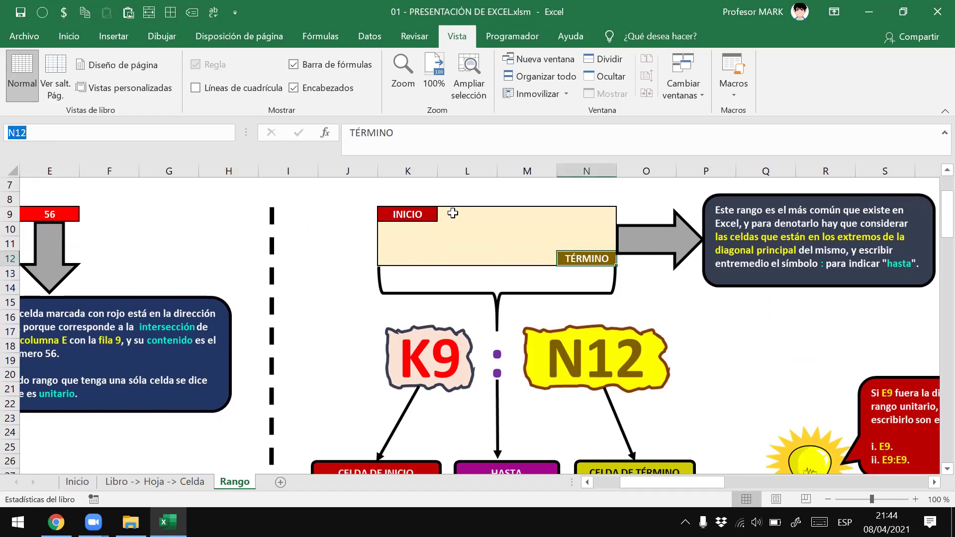
scroll(578, 354, "down", 2)
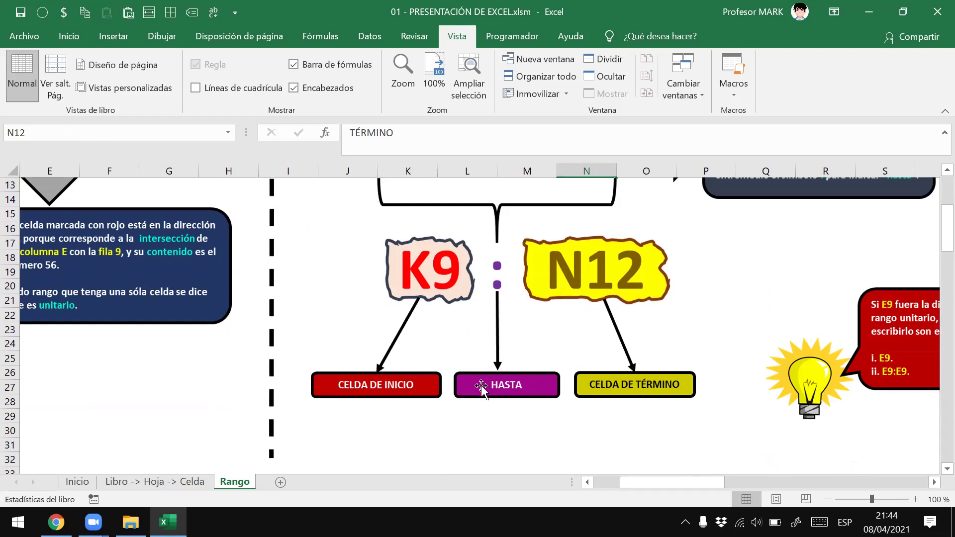
scroll(422, 324, "up", 1)
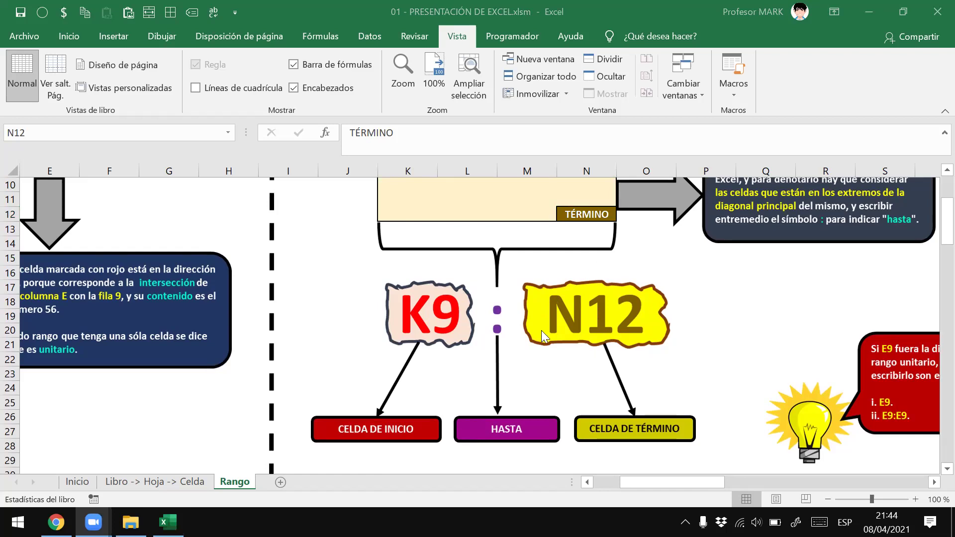
scroll(457, 331, "up", 1)
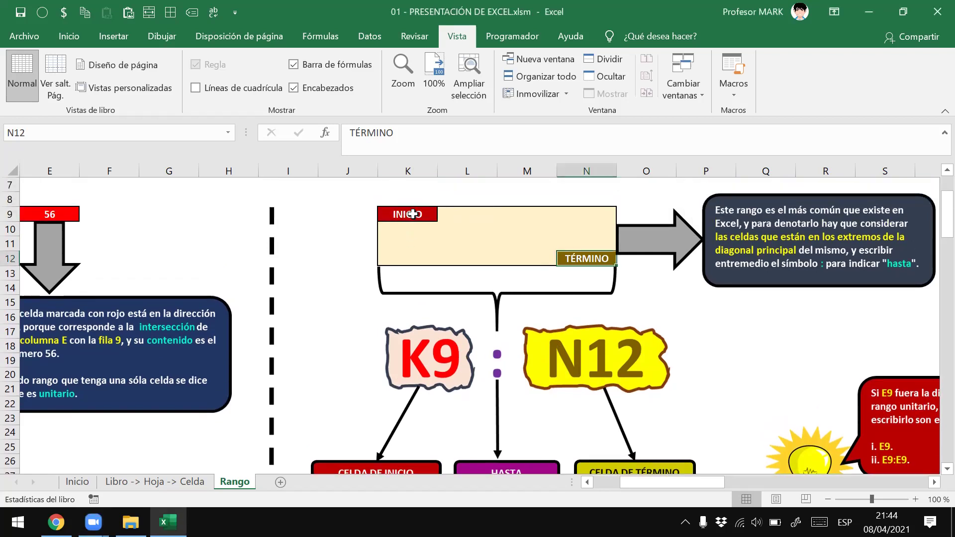
left_click_drag(408, 213, 590, 263)
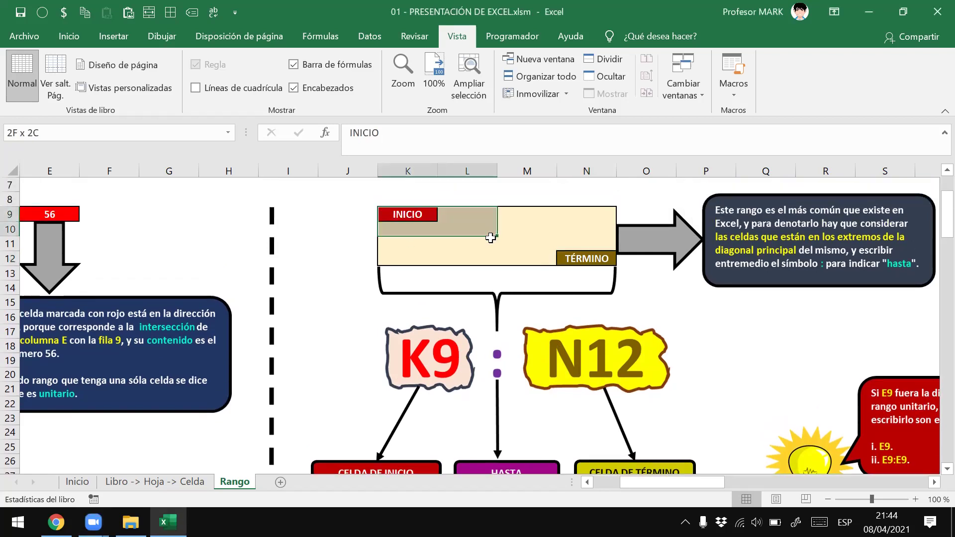
left_click(413, 214)
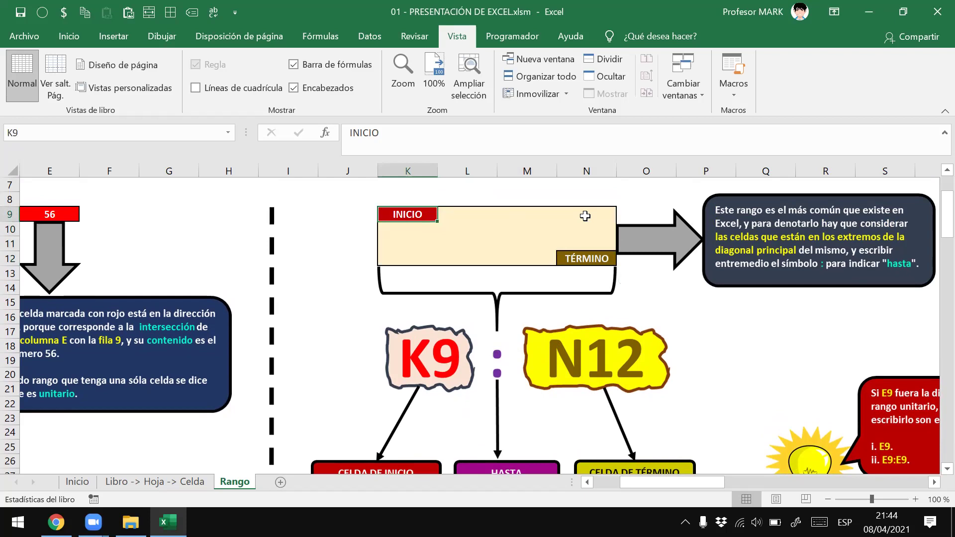
key("Right")
key("Right")
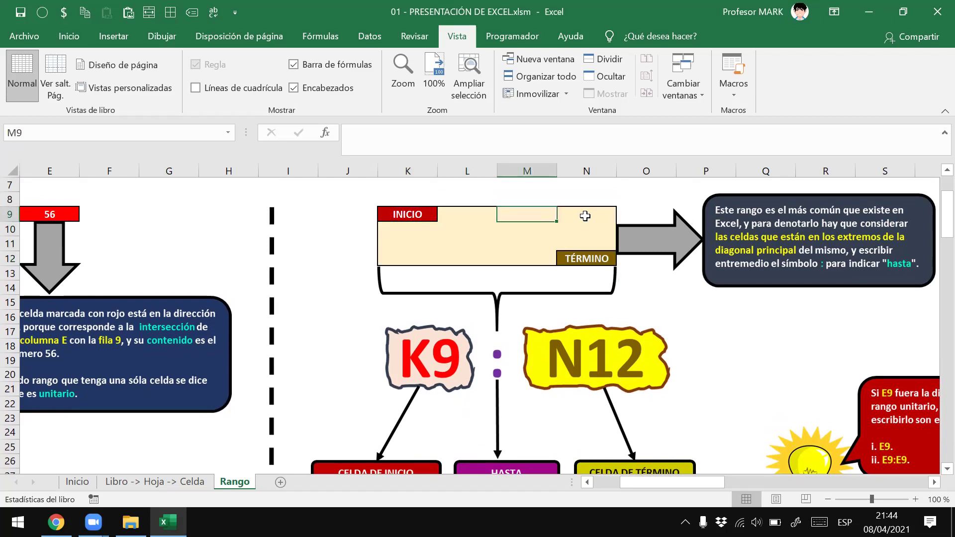
key("Right")
key("Left")
key("Left")
key("Down")
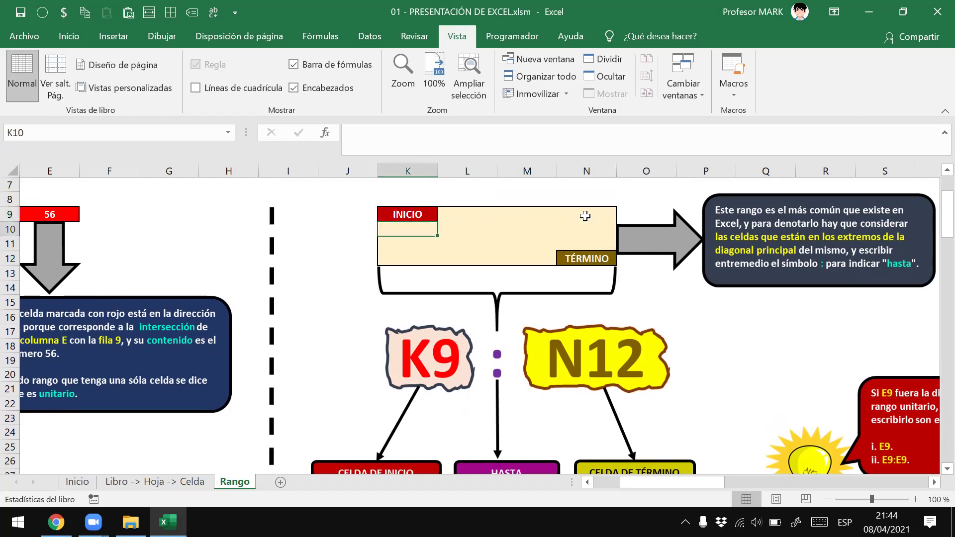
key("Right")
key("Right")
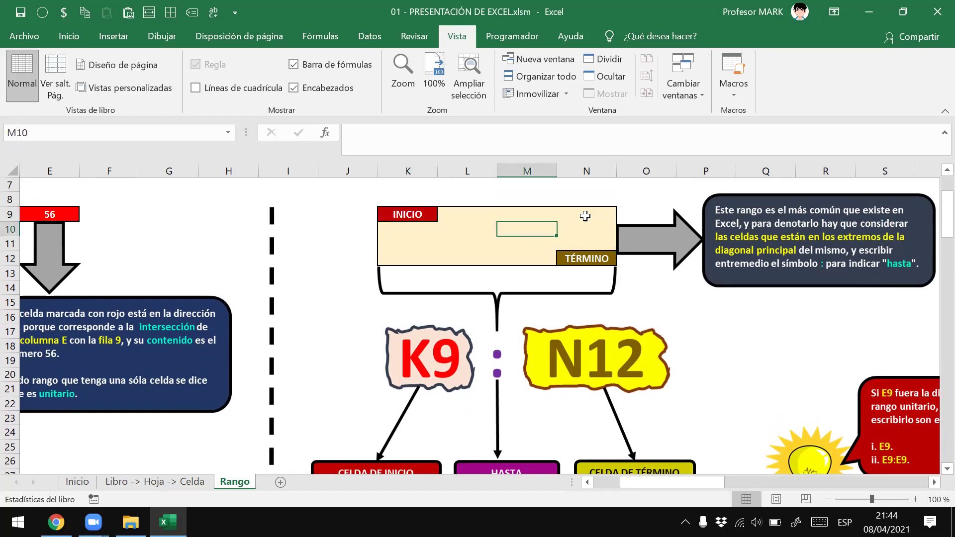
key("Right")
key("Left")
key("Left")
key("Left")
key("Down")
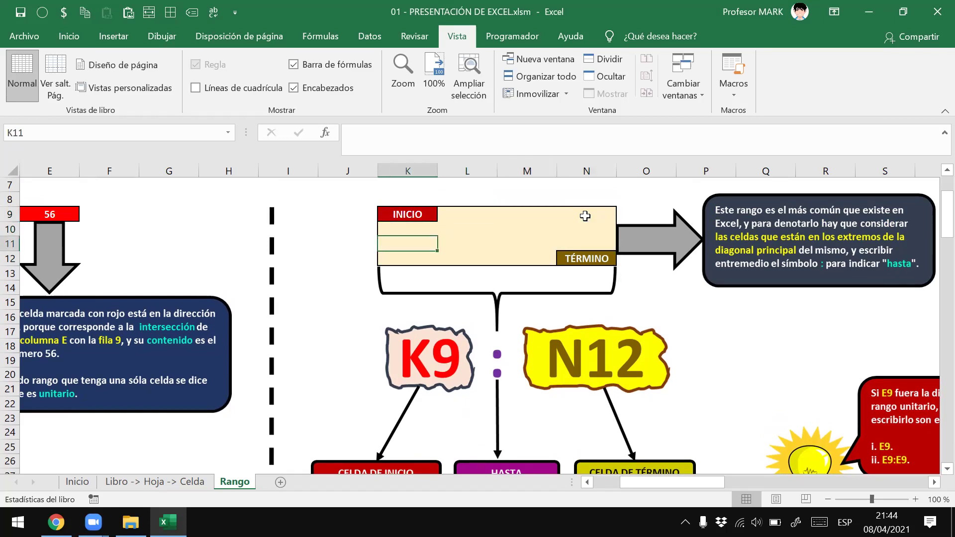
key("Right")
key("Right")
key("Right")
key("Down")
key("Left")
key("Left")
key("Right")
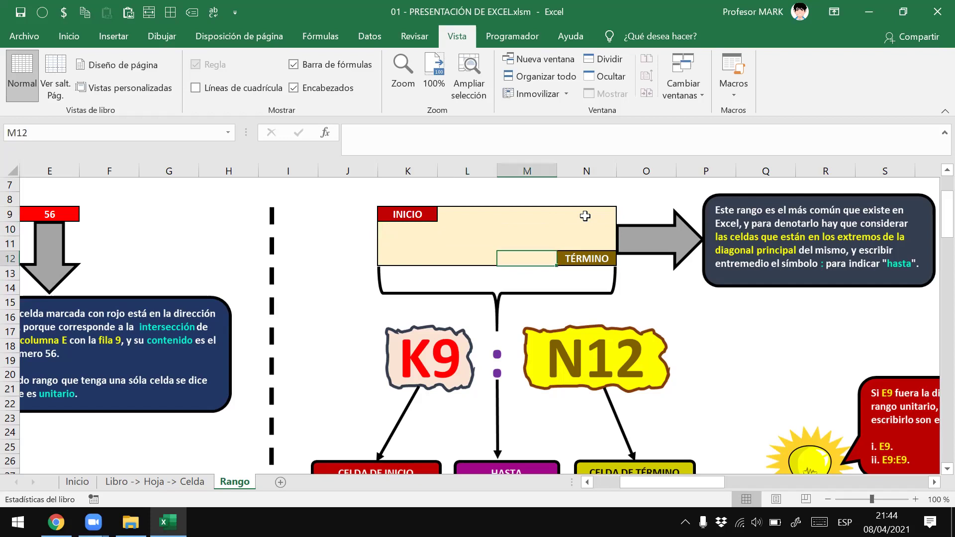
key("Right")
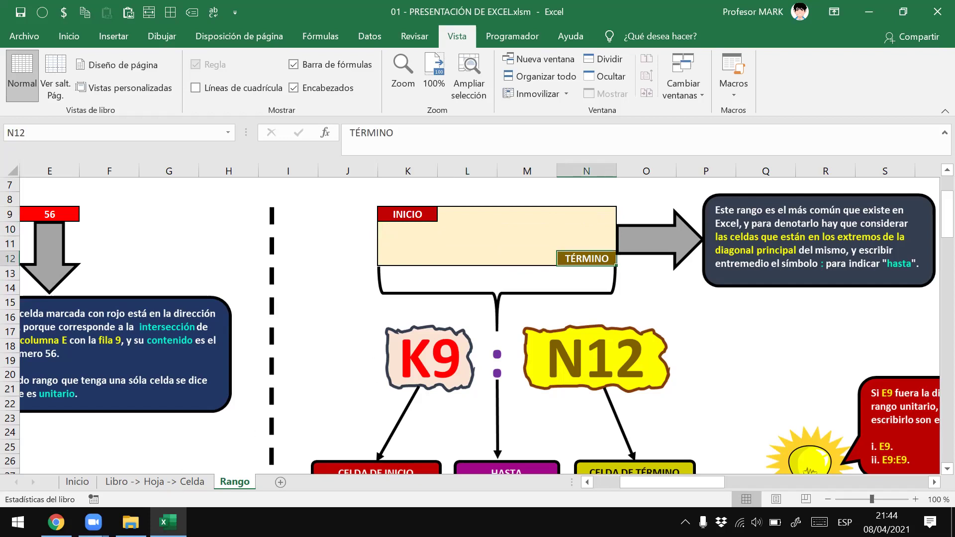
scroll(427, 341, "down", 2)
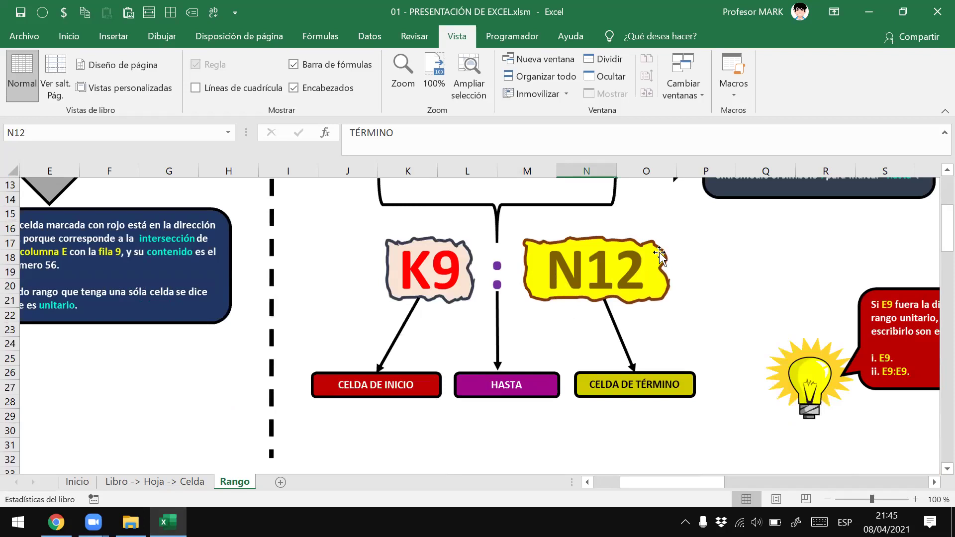
scroll(680, 291, "up", 3)
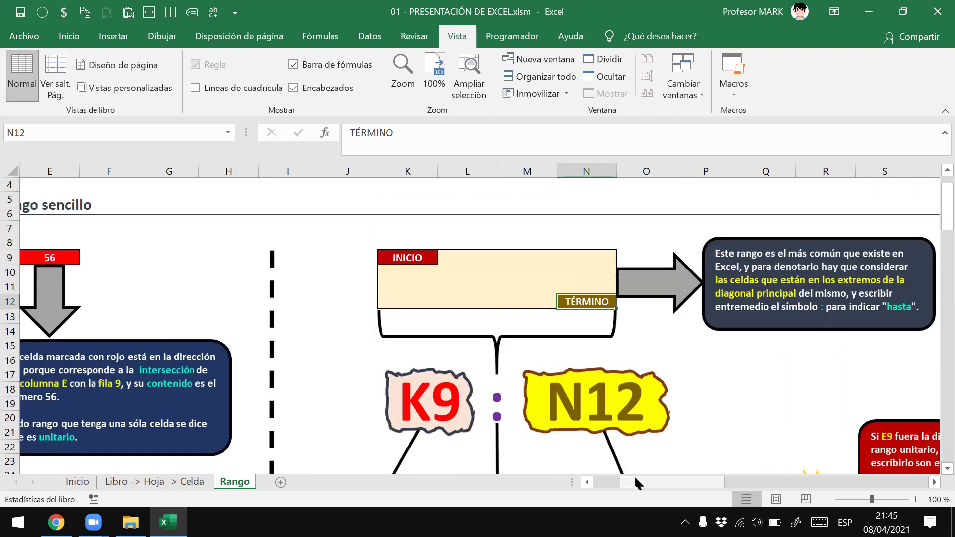
Scroll right to 'Rango desconectado o disperso' and click red cell AB12 and green cell AD12
left_click_drag(634, 476, 745, 483)
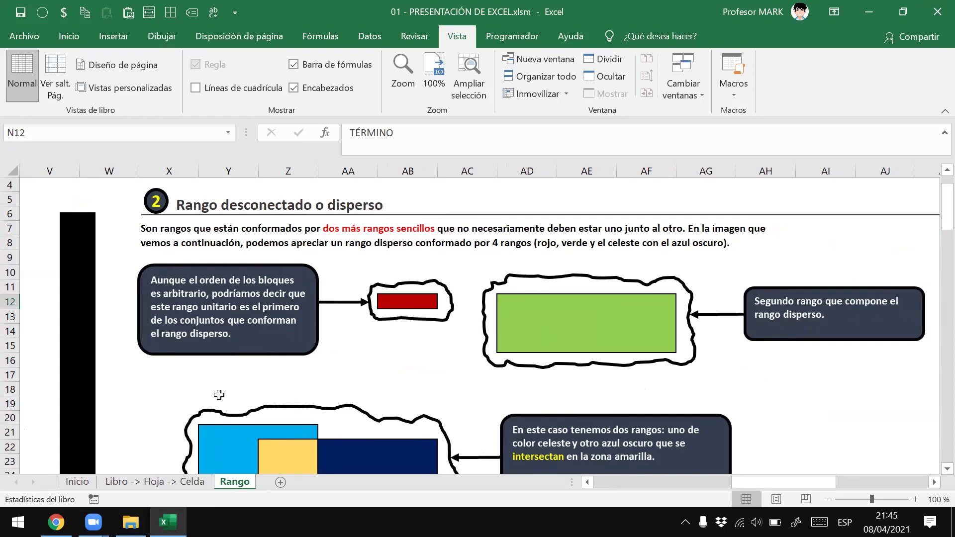
scroll(438, 268, "down", 3)
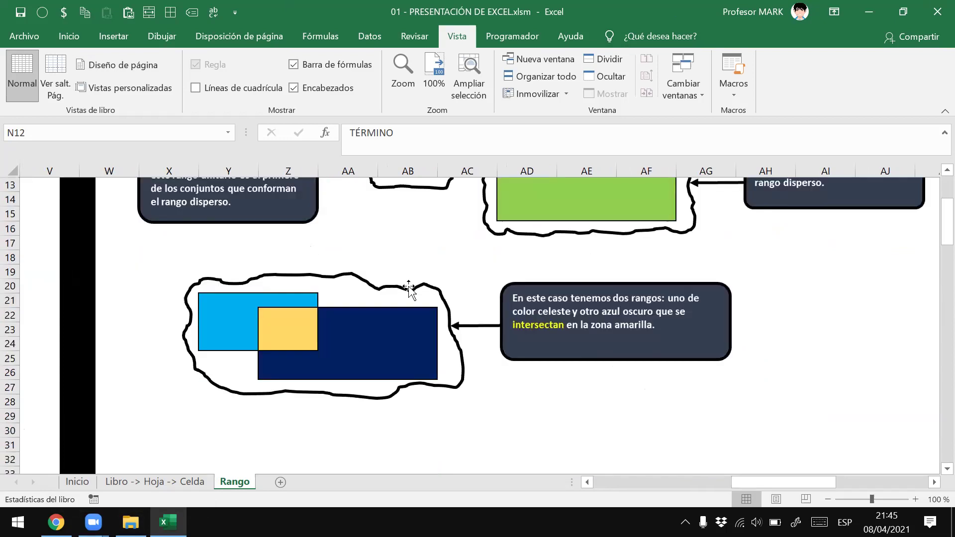
scroll(416, 291, "up", 1)
scroll(416, 294, "up", 1)
scroll(443, 298, "up", 1)
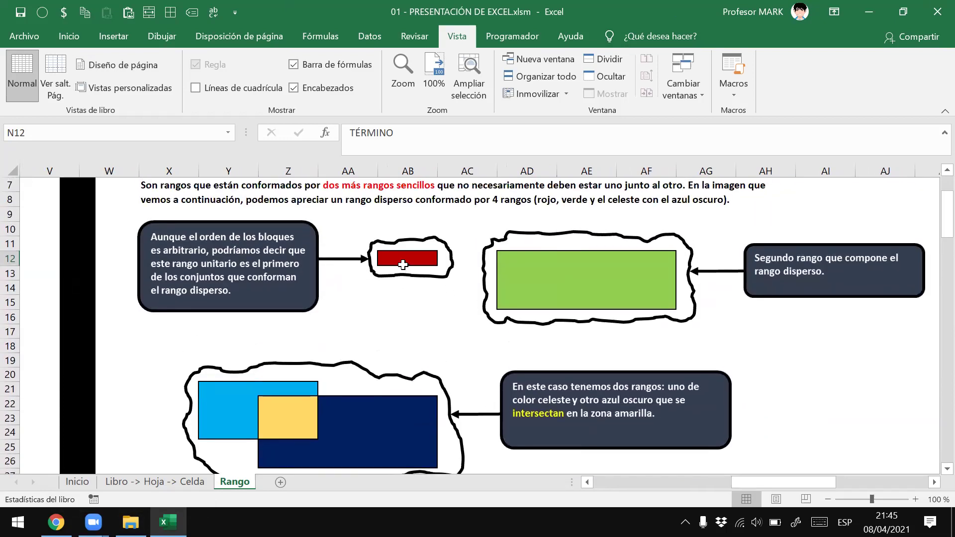
left_click(402, 262)
left_click(558, 284)
left_click(521, 262)
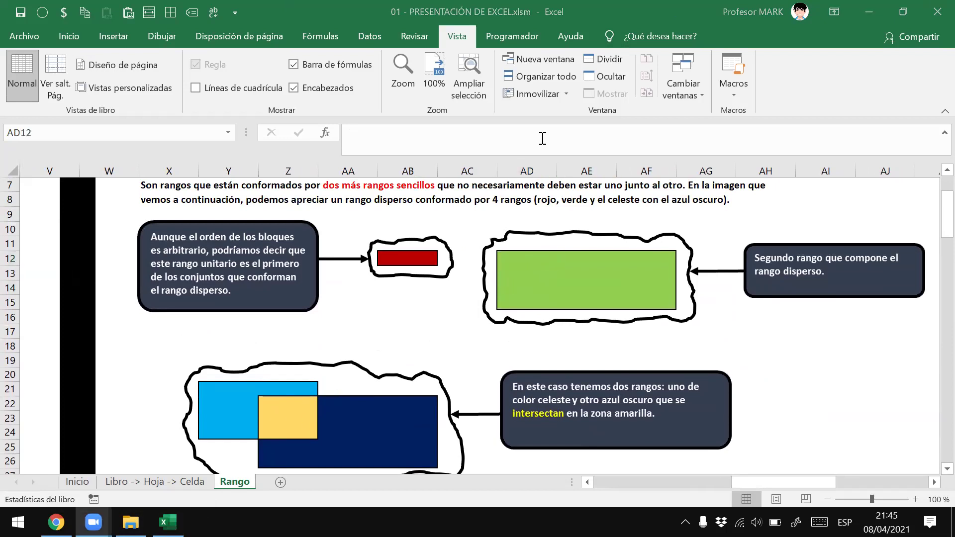
Select a two-by-two green range, then the whole green block, alternating with red cell AB12
left_click(528, 258)
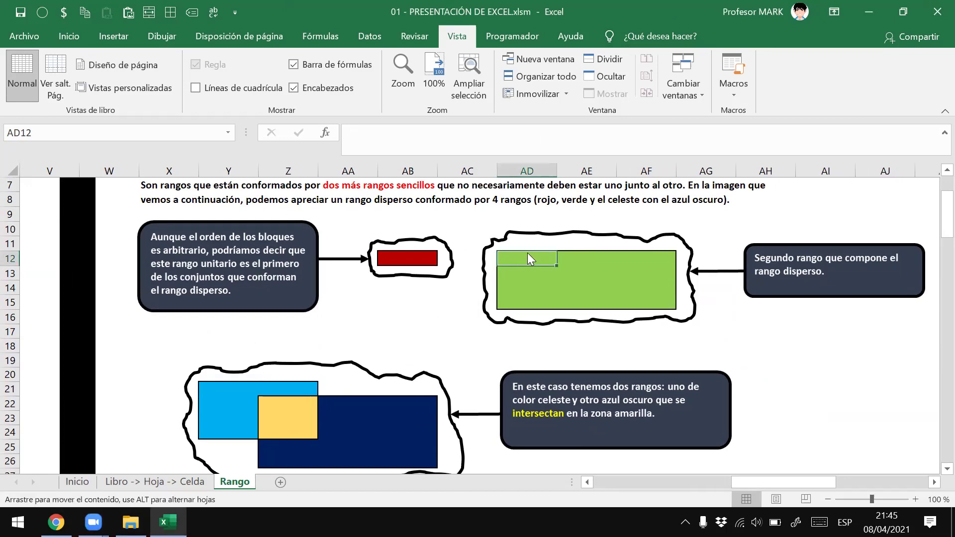
left_click_drag(528, 259, 575, 269)
left_click(427, 259)
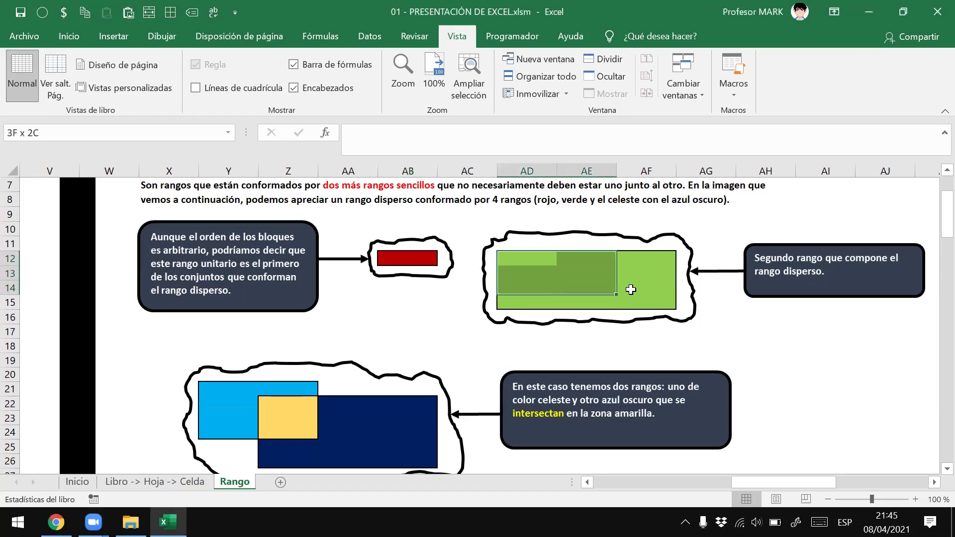
left_click_drag(516, 259, 646, 298)
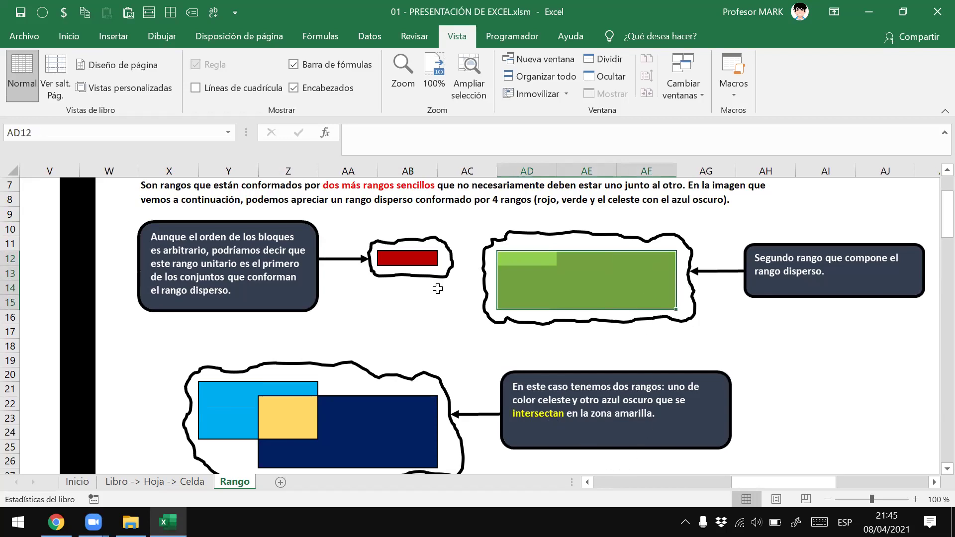
left_click(417, 261)
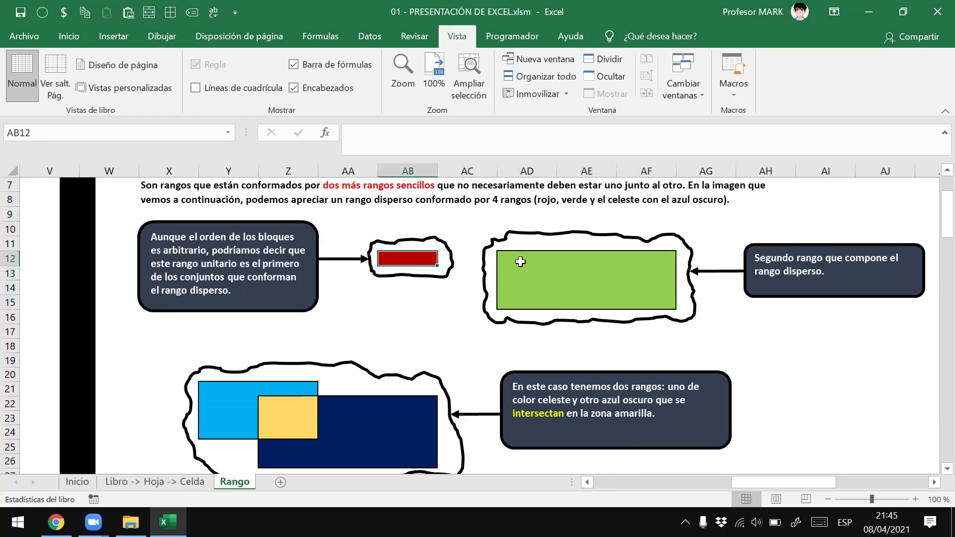
scroll(393, 442, "down", 2)
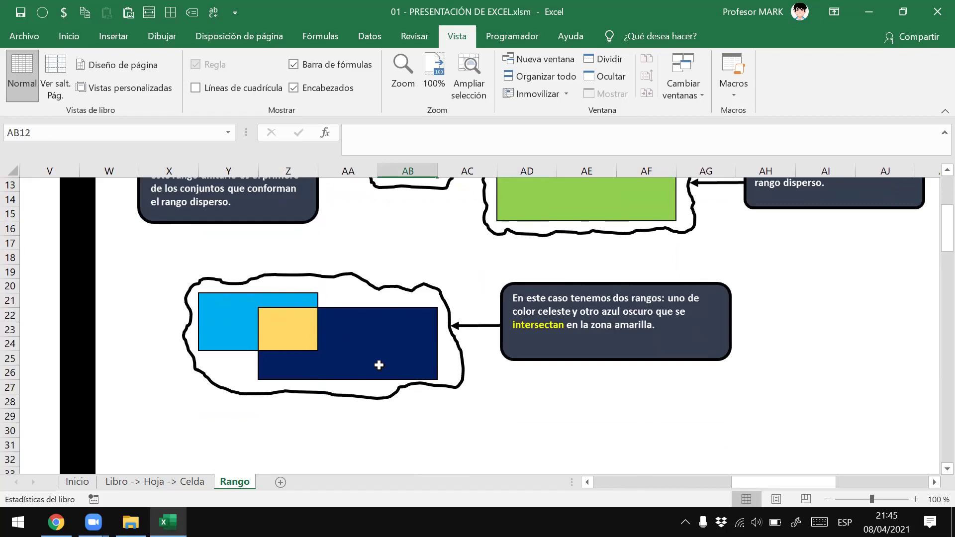
scroll(372, 370, "up", 1)
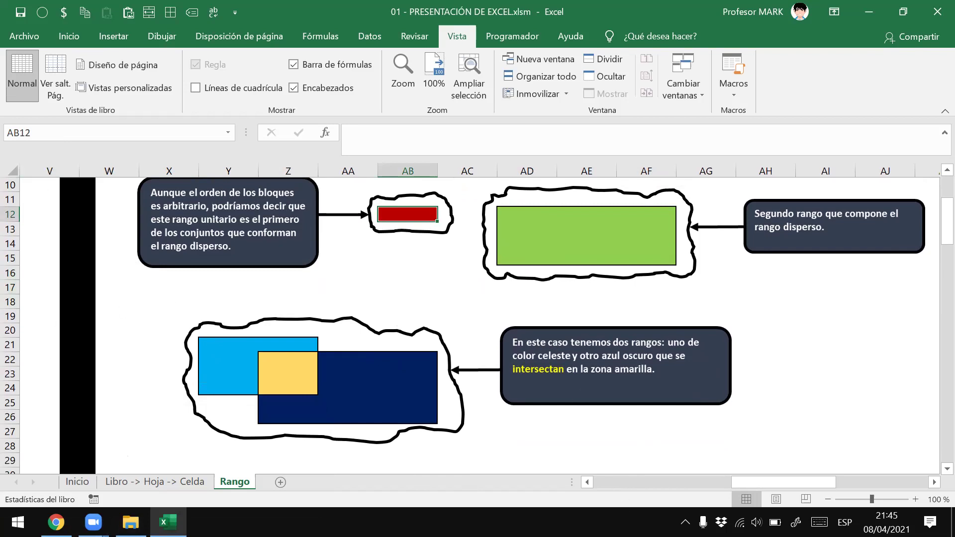
Go to 2021-01 > Administración and open the 'CALENDARIZACIÓN CLASES DÍA JUEVES' document in Word
left_click(131, 523)
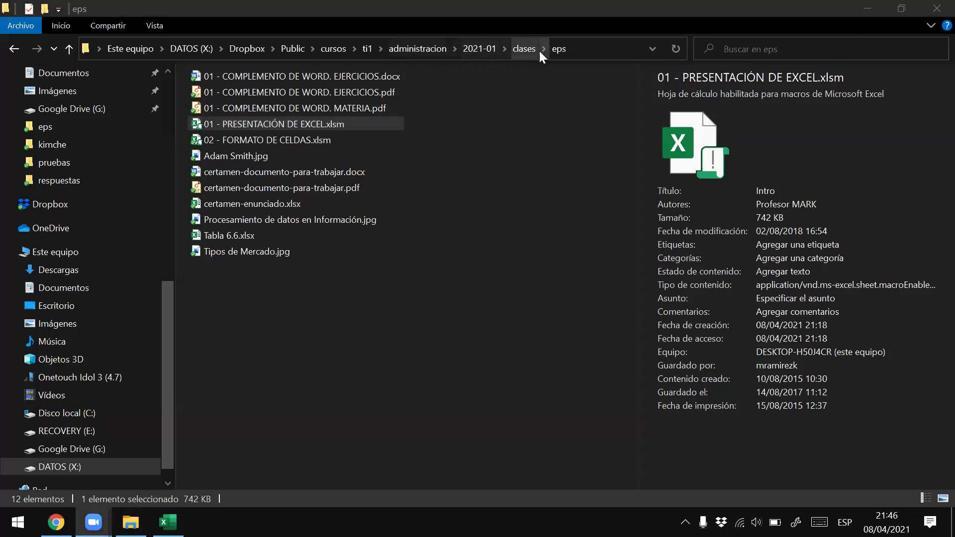
left_click(417, 49)
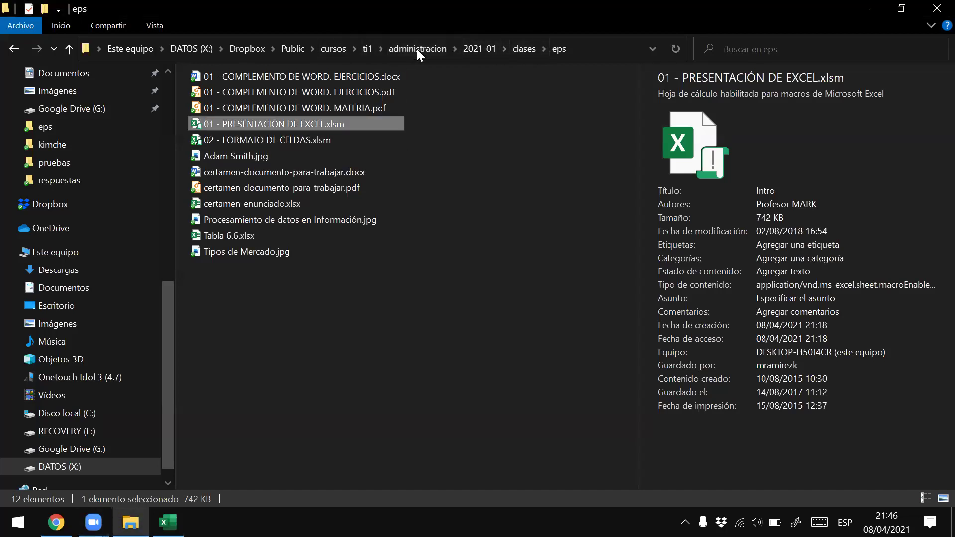
double_click(213, 177)
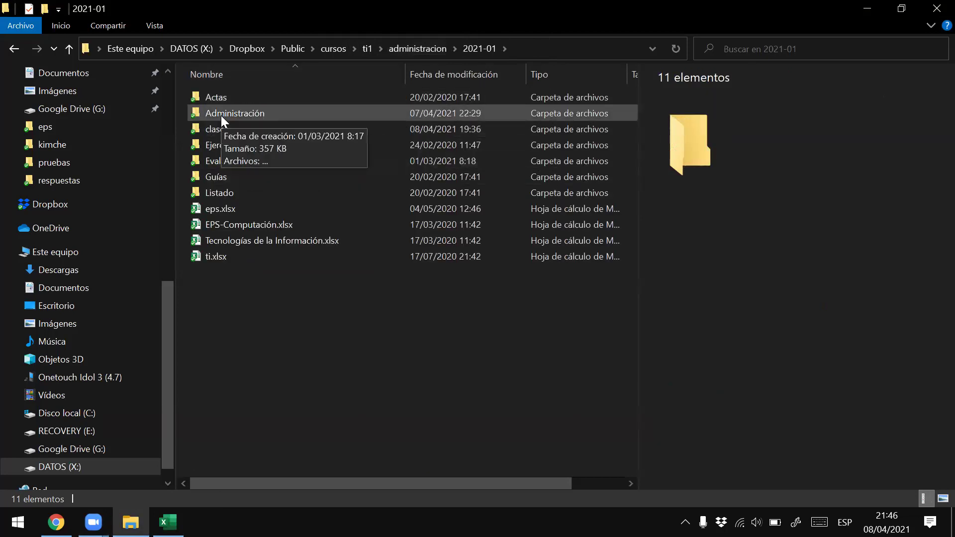
double_click(234, 113)
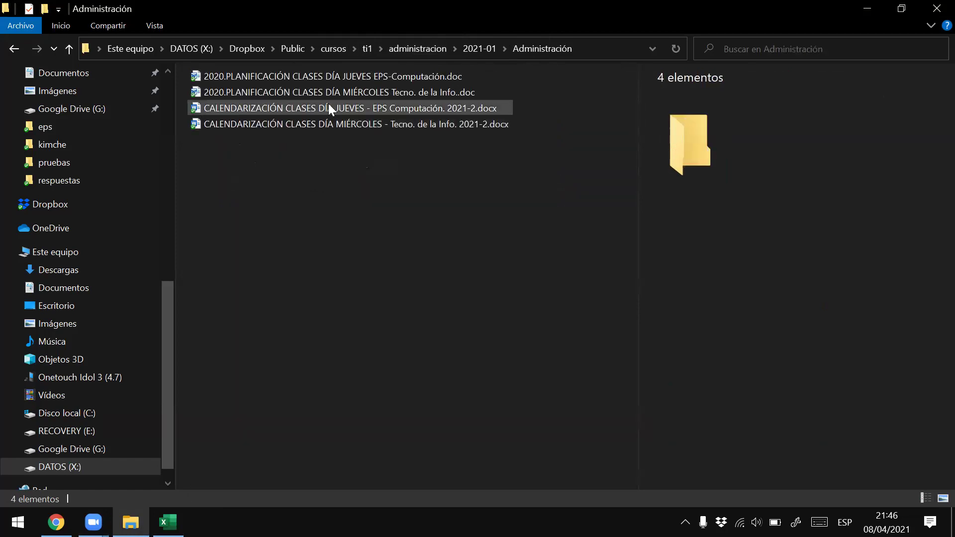
left_click(419, 107)
key("Return")
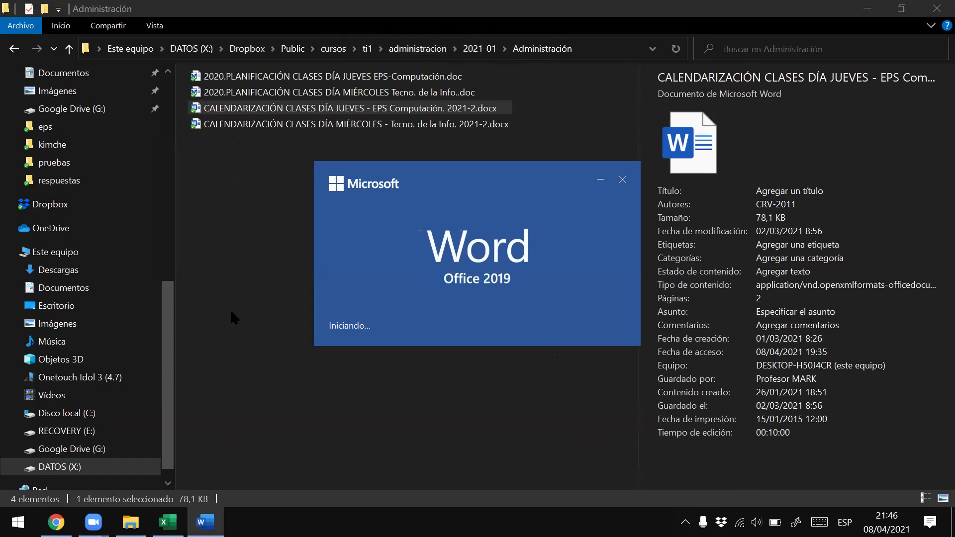
Scroll through the Thursday schedule table's April rows, then close the Word document
scroll(597, 396, "down", 3)
scroll(597, 396, "down", 5)
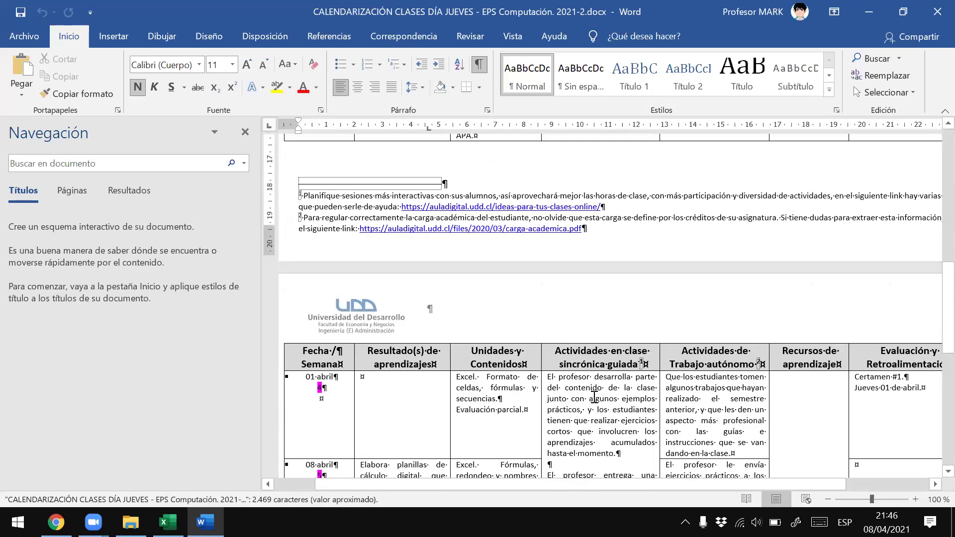
scroll(573, 403, "down", 5)
scroll(543, 411, "down", 5)
scroll(526, 419, "up", 3)
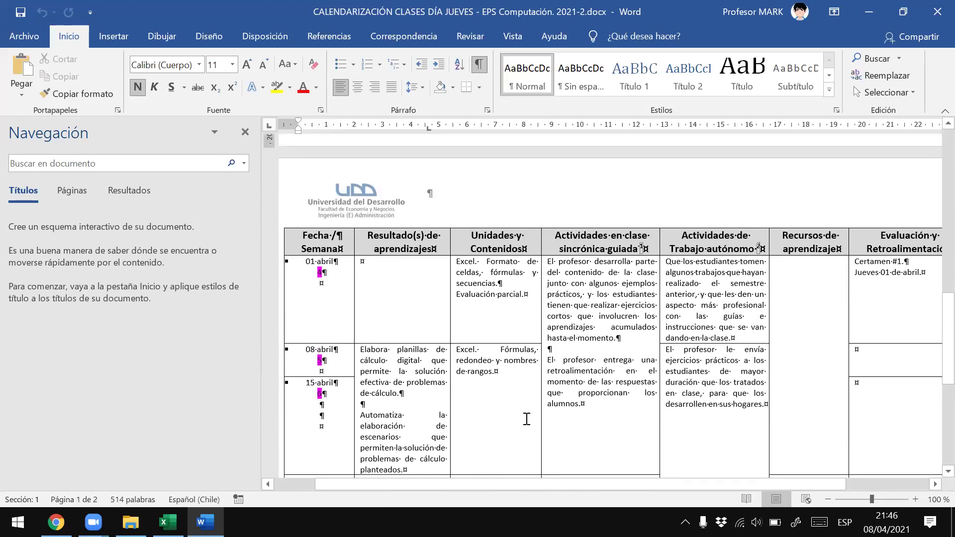
scroll(526, 419, "up", 2)
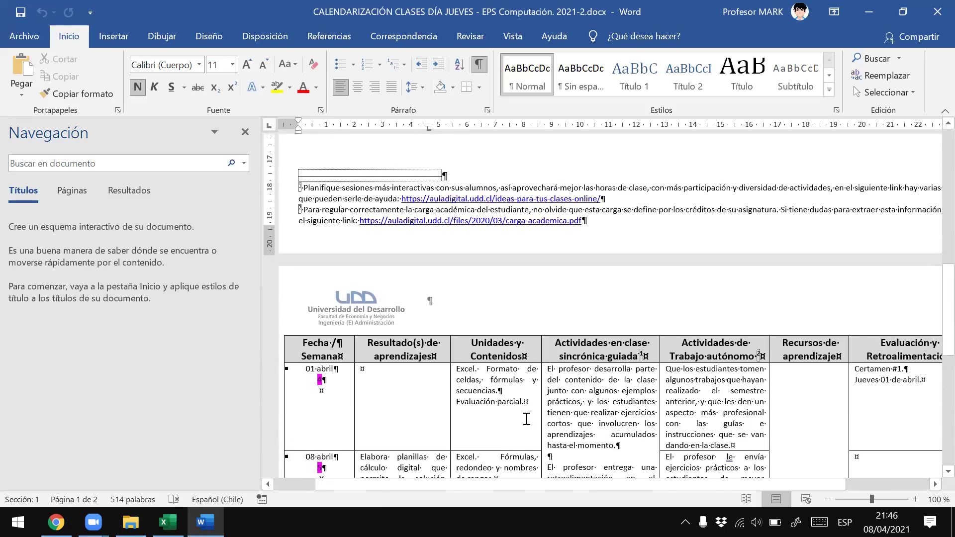
scroll(527, 419, "down", 2)
scroll(527, 419, "down", 1)
scroll(526, 419, "down", 1)
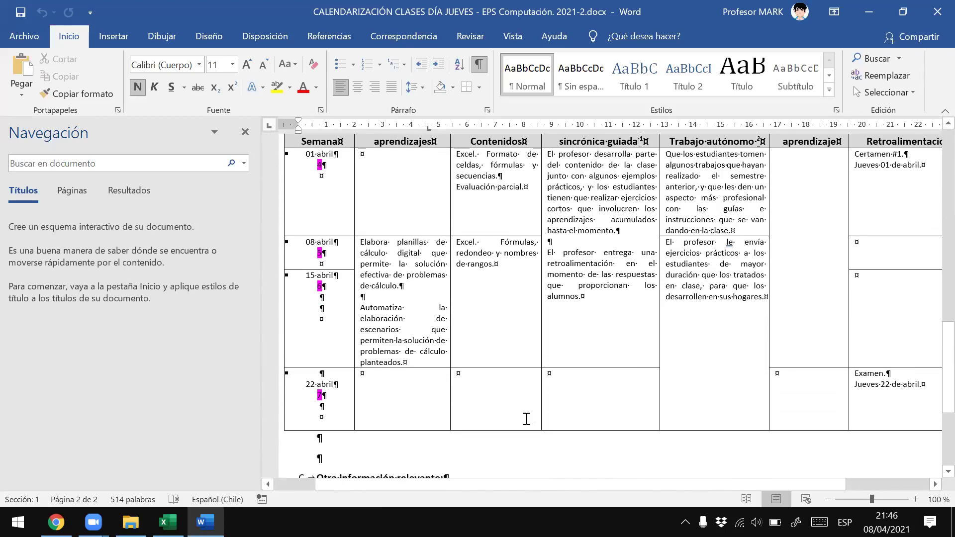
scroll(526, 419, "up", 1)
scroll(527, 419, "up", 1)
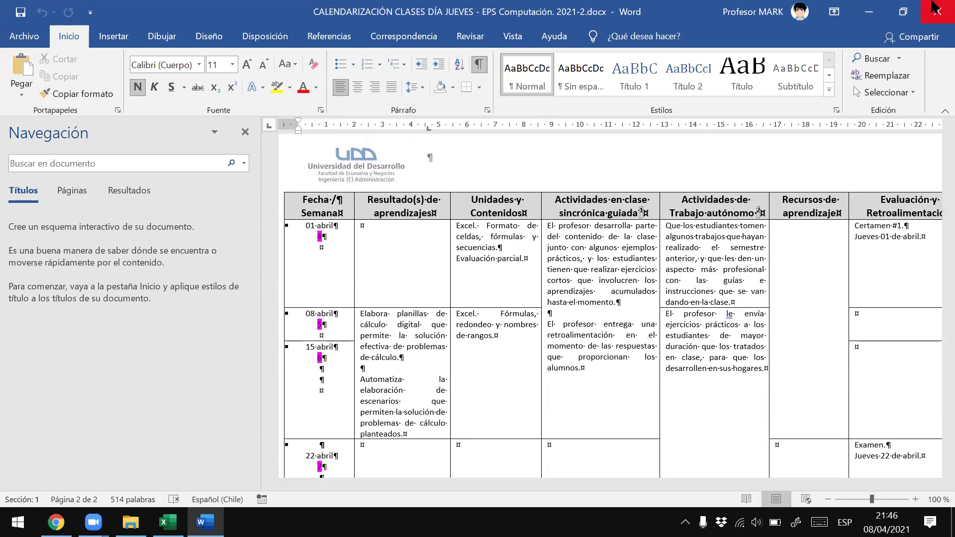
left_click(934, 6)
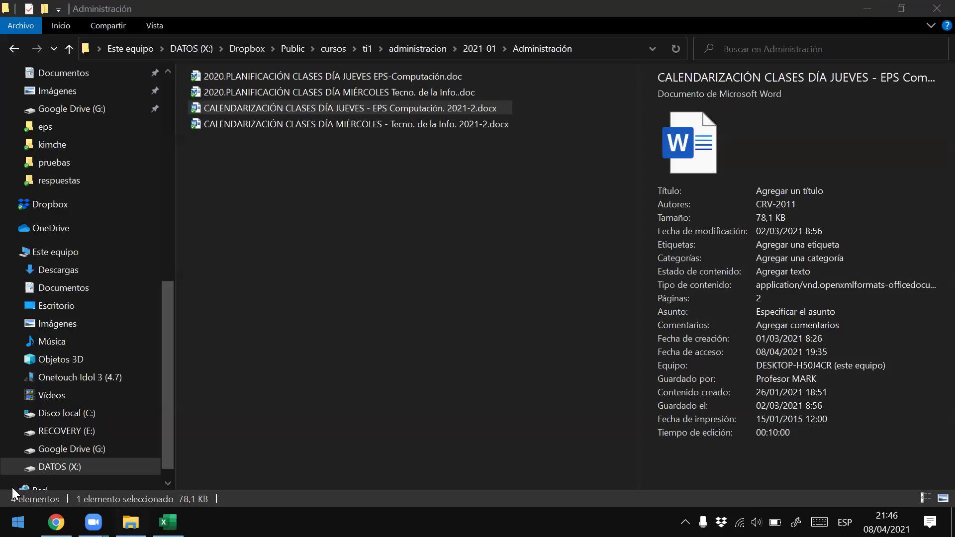
Return to Explorer, go up to 2021-01 and open the clases folder listing files 01–06
left_click(167, 522)
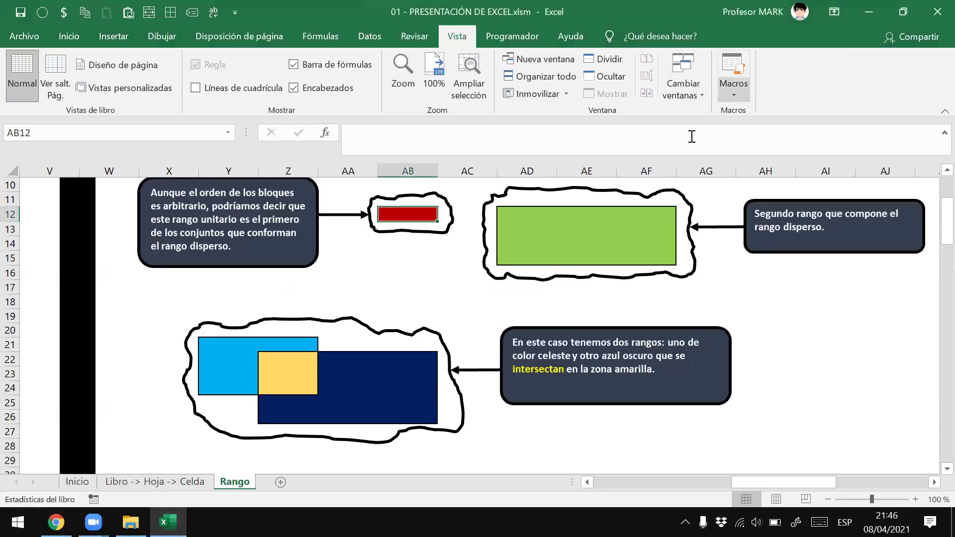
left_click_drag(745, 481, 622, 503)
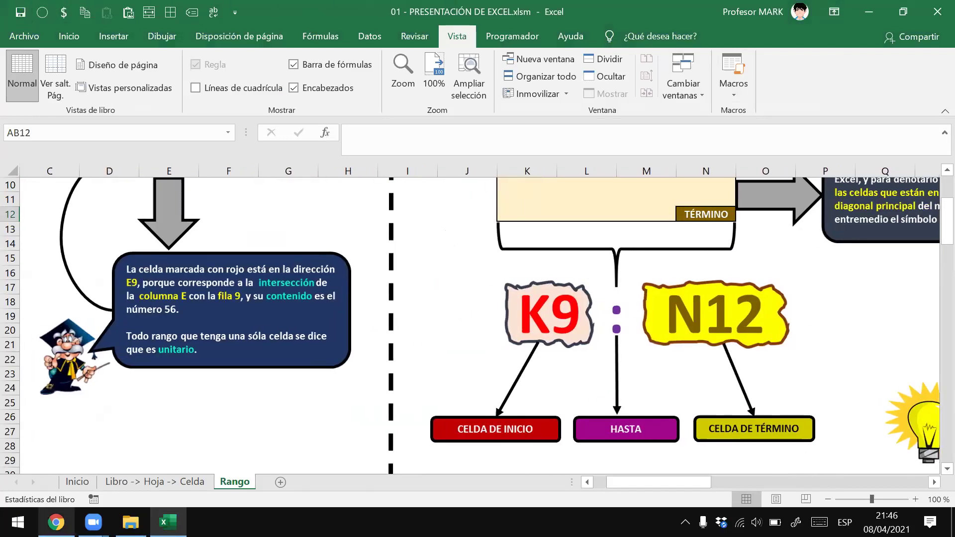
left_click(130, 522)
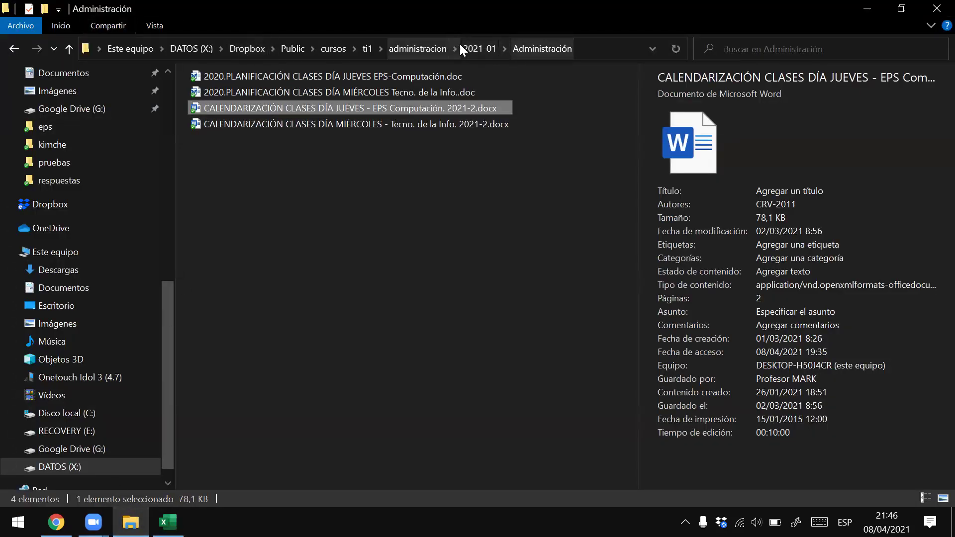
left_click(481, 45)
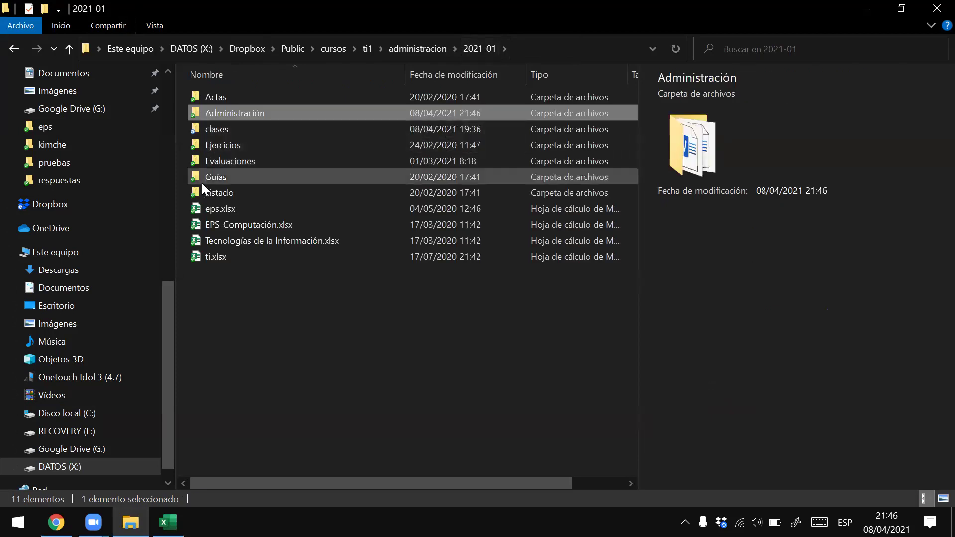
double_click(205, 126)
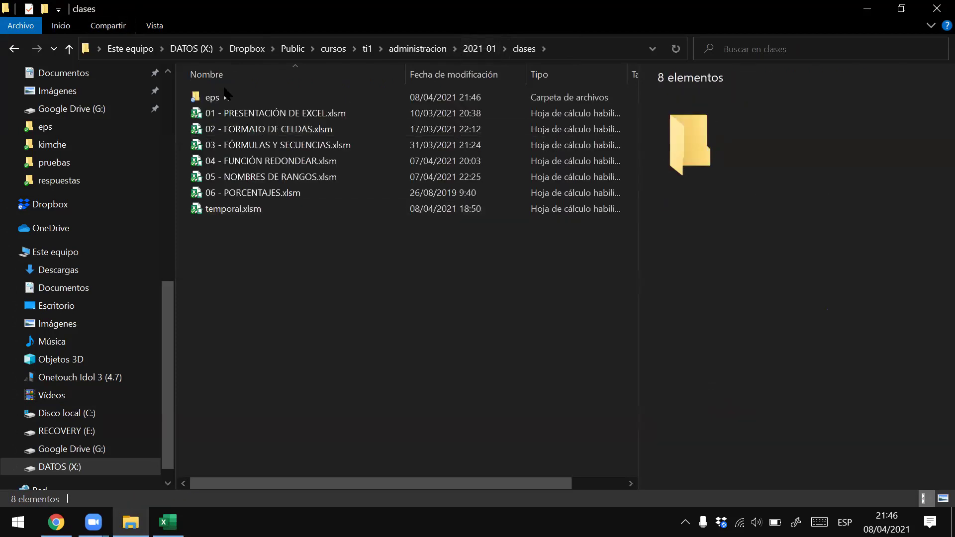
Open 02 - FORMATO DE CELDAS.xlsm and show its Formato de celdas sheet scrolled to the top-left
double_click(317, 135)
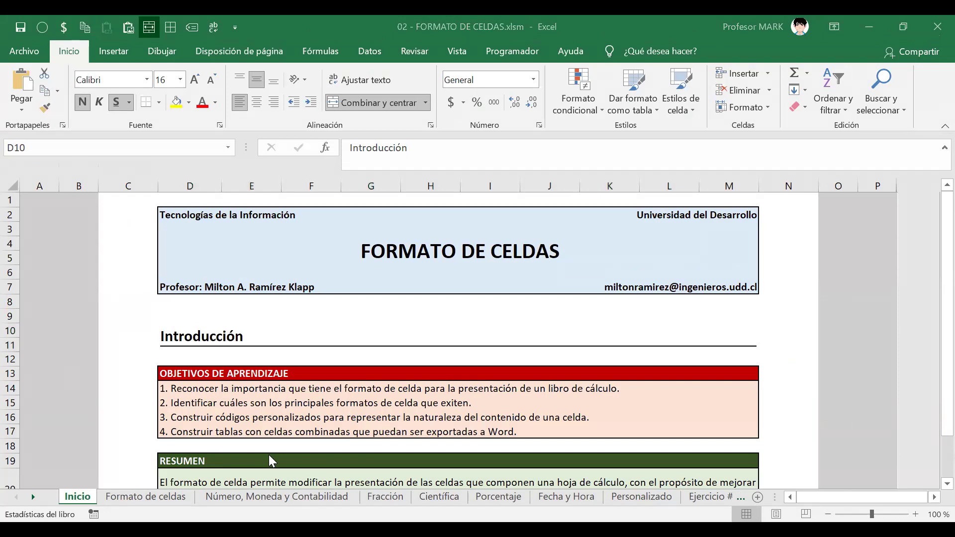
left_click(233, 326)
left_click(139, 497)
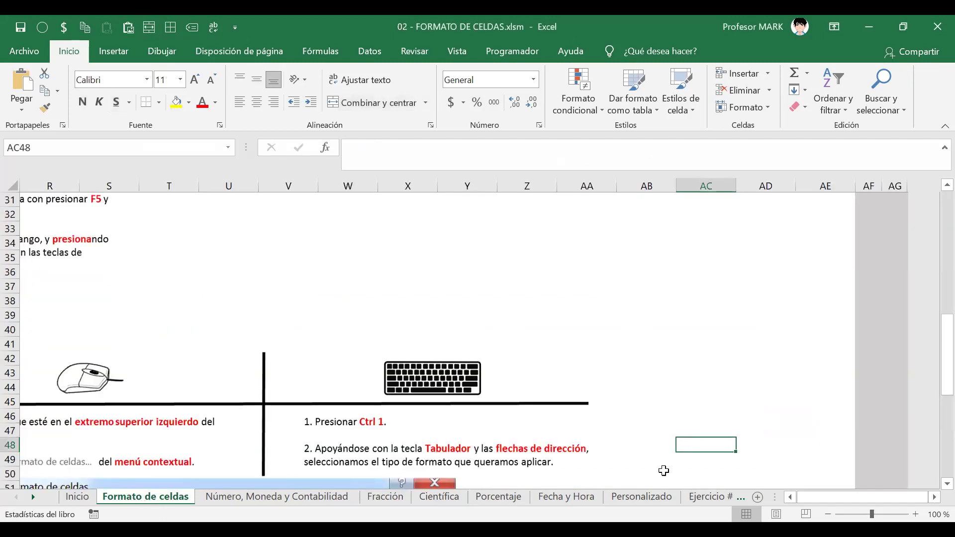
scroll(224, 423, "left", 5)
scroll(224, 423, "up", 5)
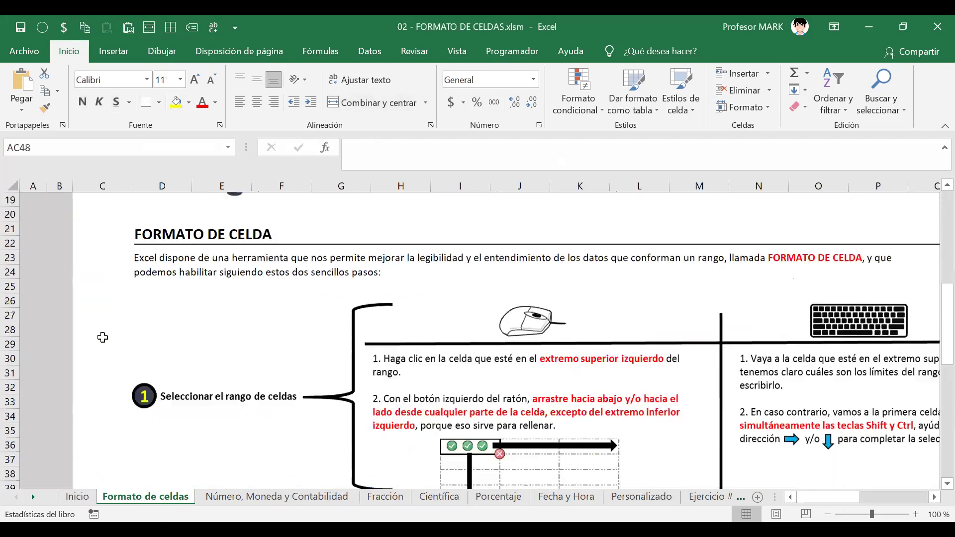
scroll(161, 338, "up", 5)
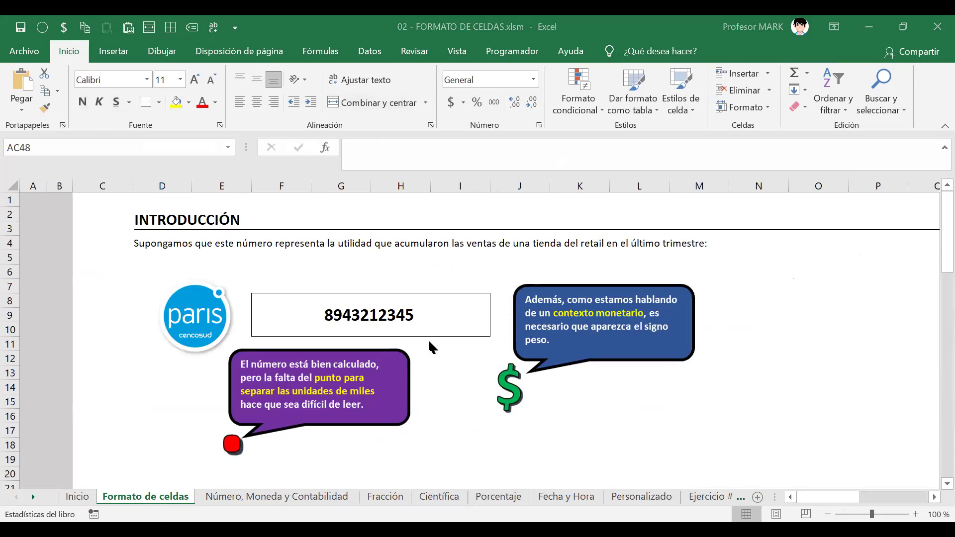
left_click(398, 315)
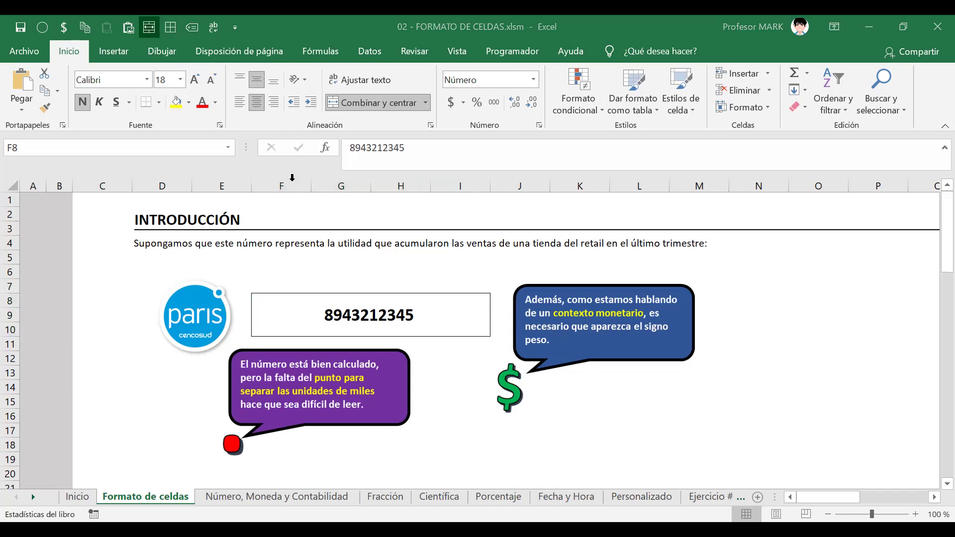
left_click(436, 319)
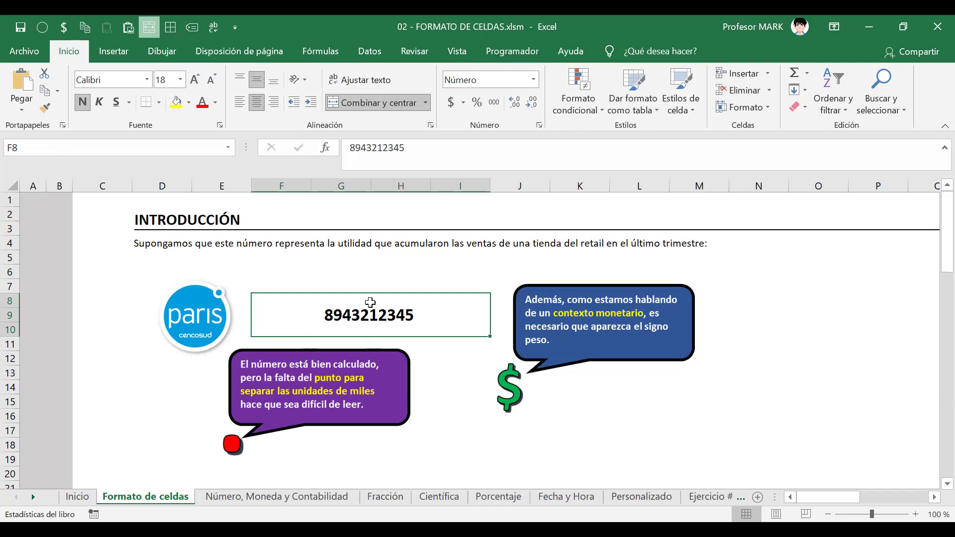
scroll(448, 291, "down", 5)
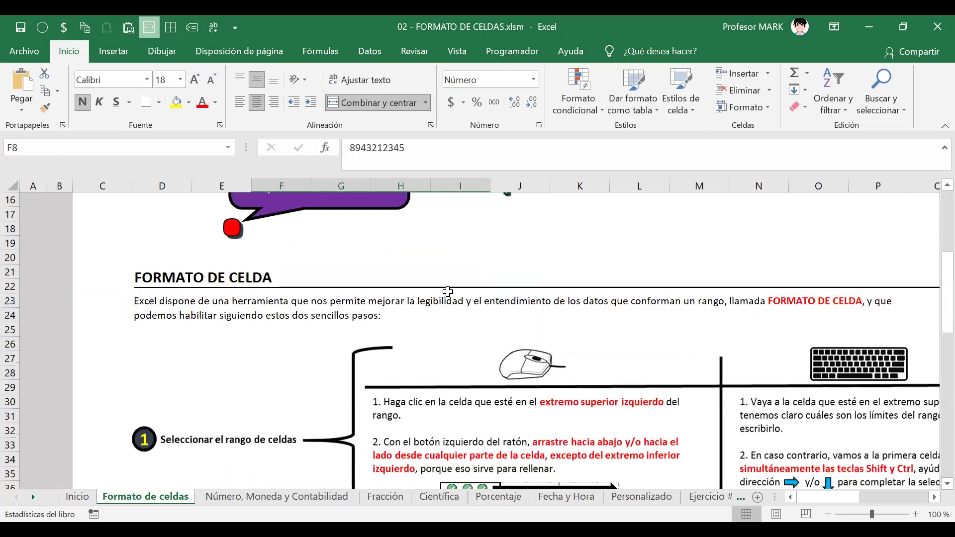
scroll(468, 308, "down", 1)
left_click(175, 238)
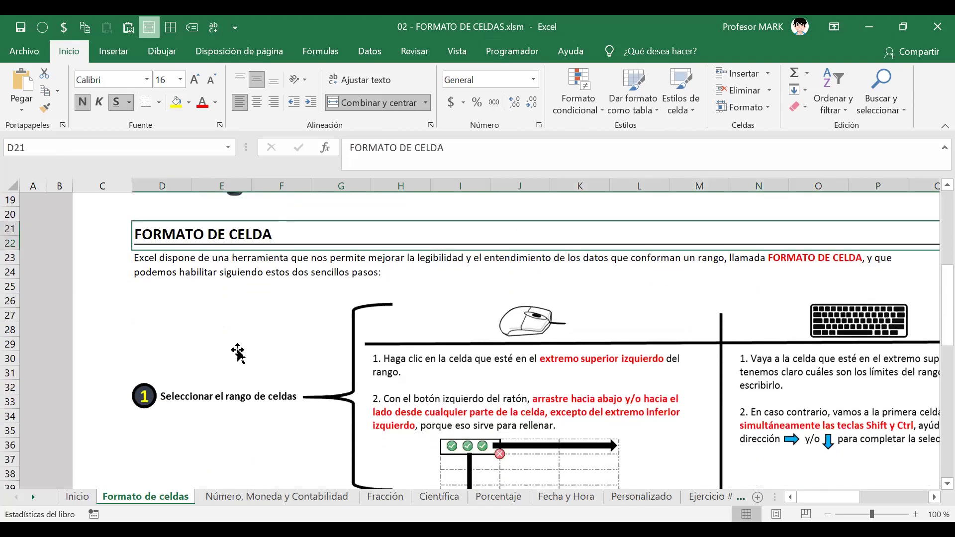
scroll(272, 293, "down", 2)
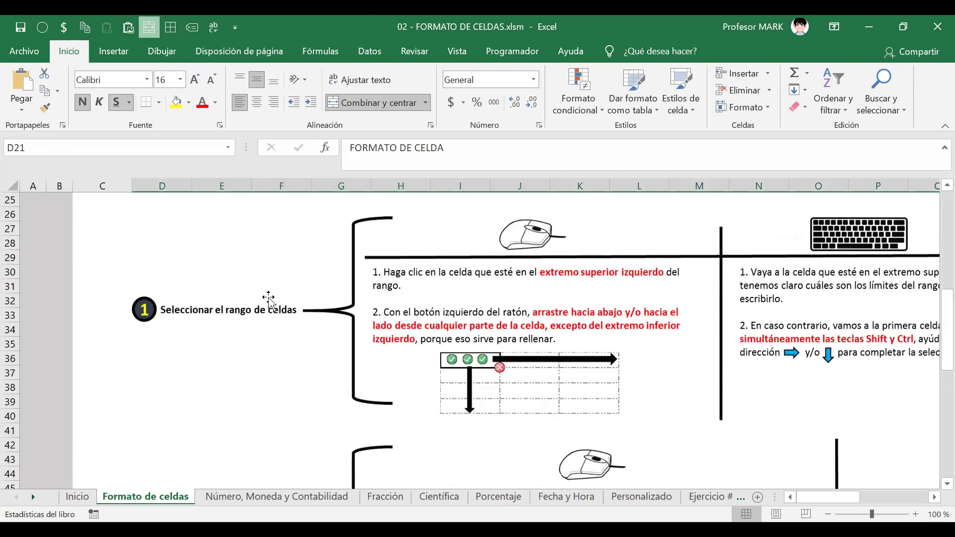
left_click(240, 323)
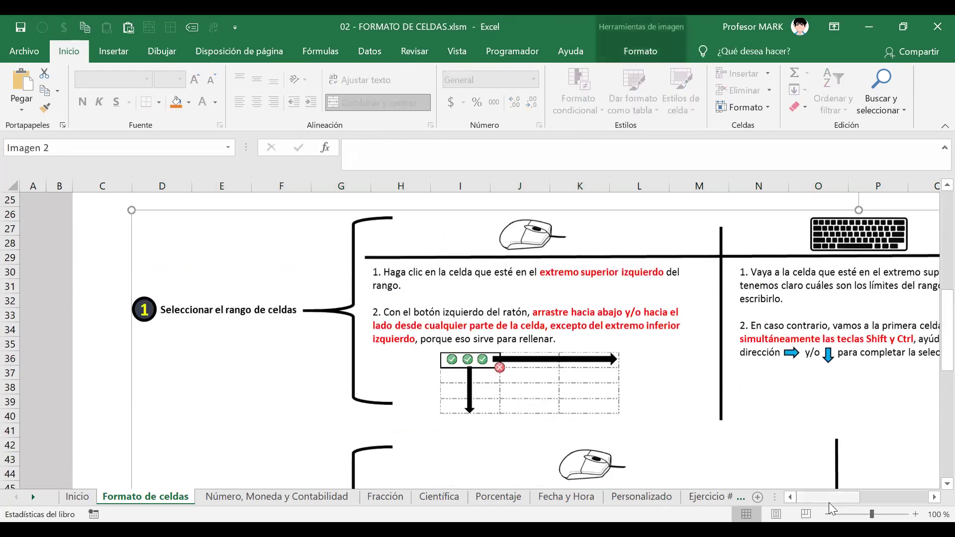
left_click_drag(824, 497, 843, 494)
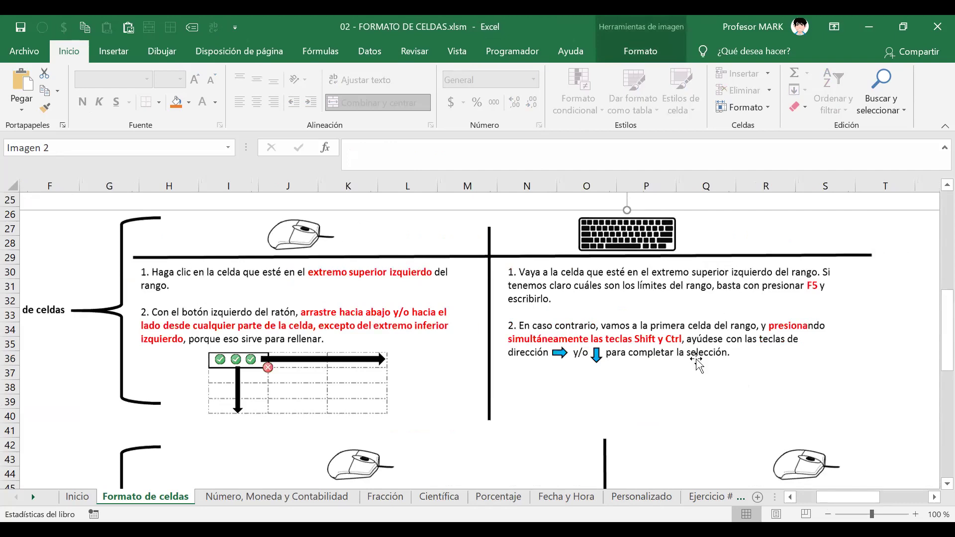
scroll(696, 366, "down", 4)
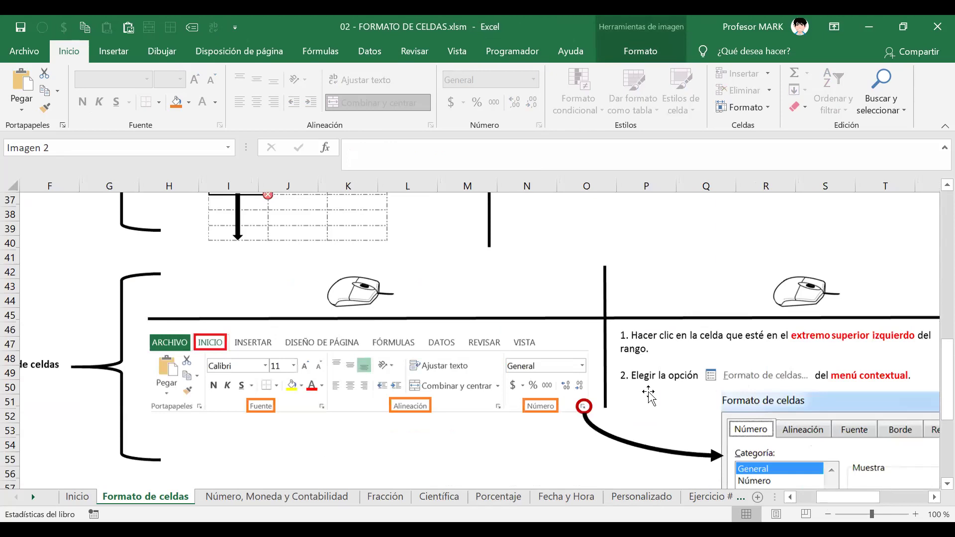
scroll(650, 396, "down", 2)
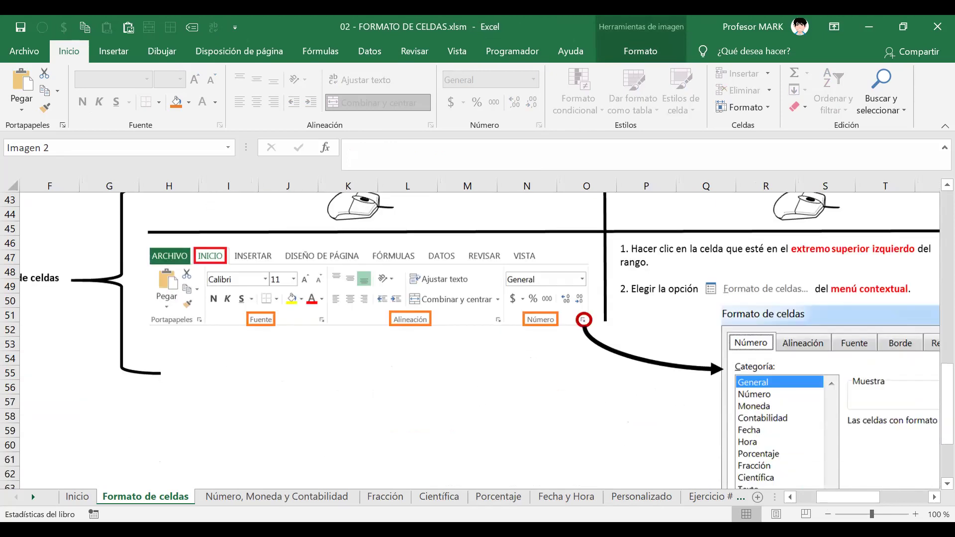
scroll(592, 447, "left", 3)
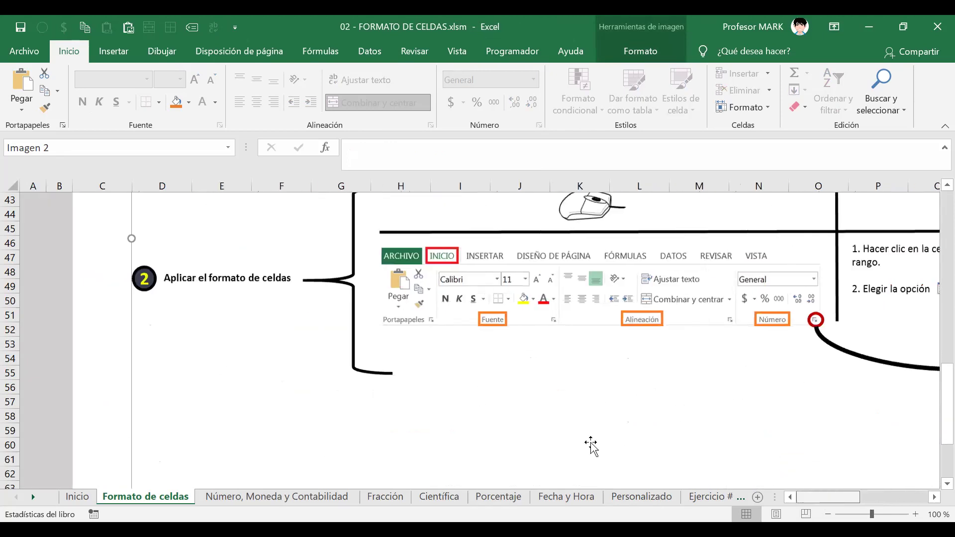
scroll(320, 324, "up", 4)
scroll(326, 271, "up", 5)
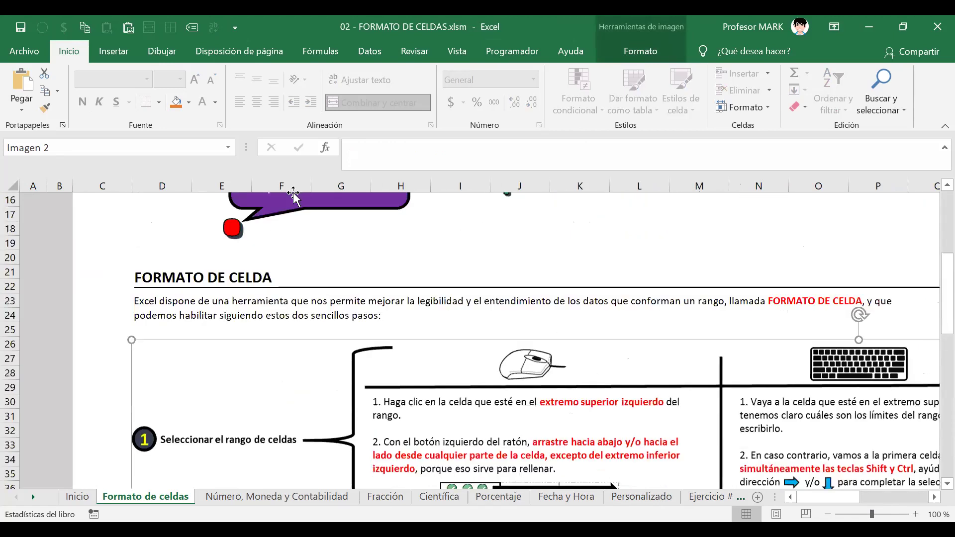
key("Escape")
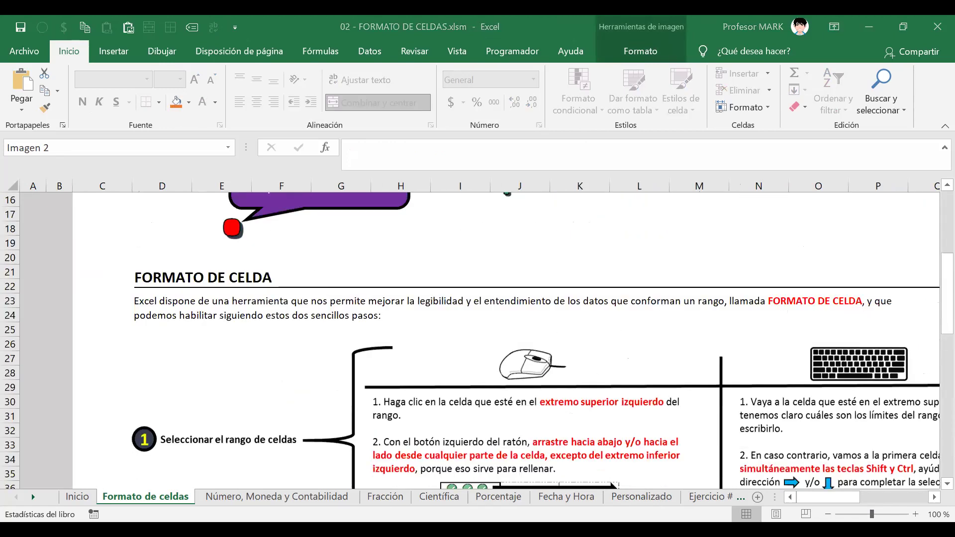
Switch to the Número, Moneda y Contabilidad sheet and click the 1983 and 1985 year cells
left_click(309, 495)
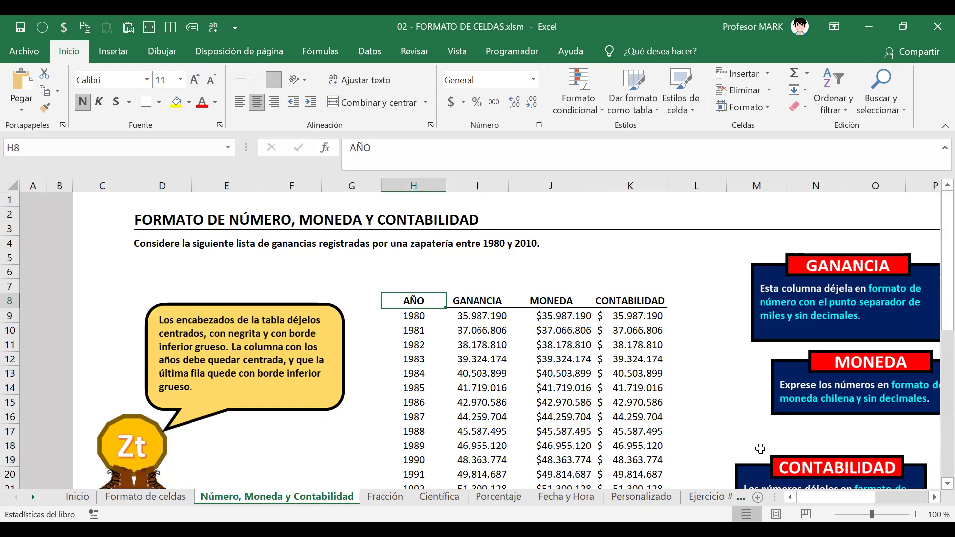
left_click(411, 359)
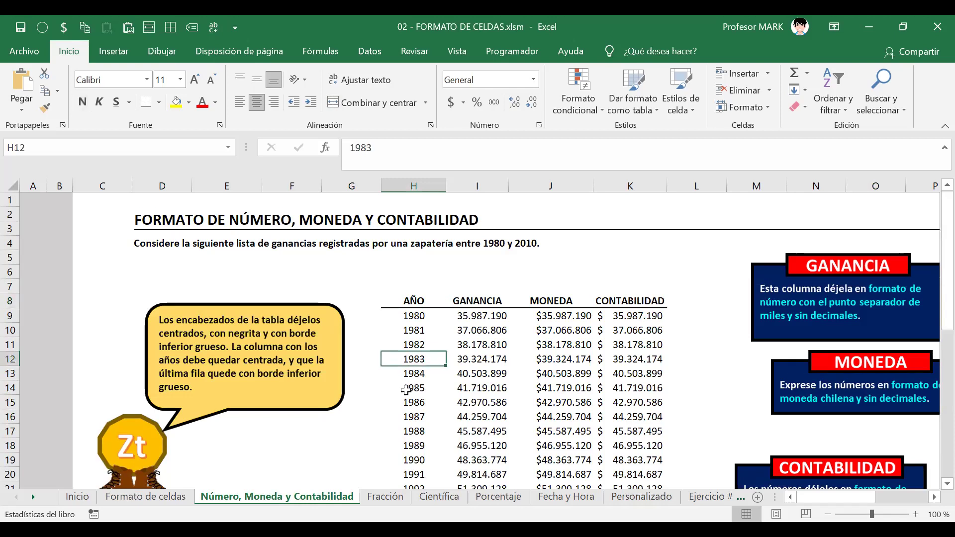
left_click(193, 333)
left_click(435, 387)
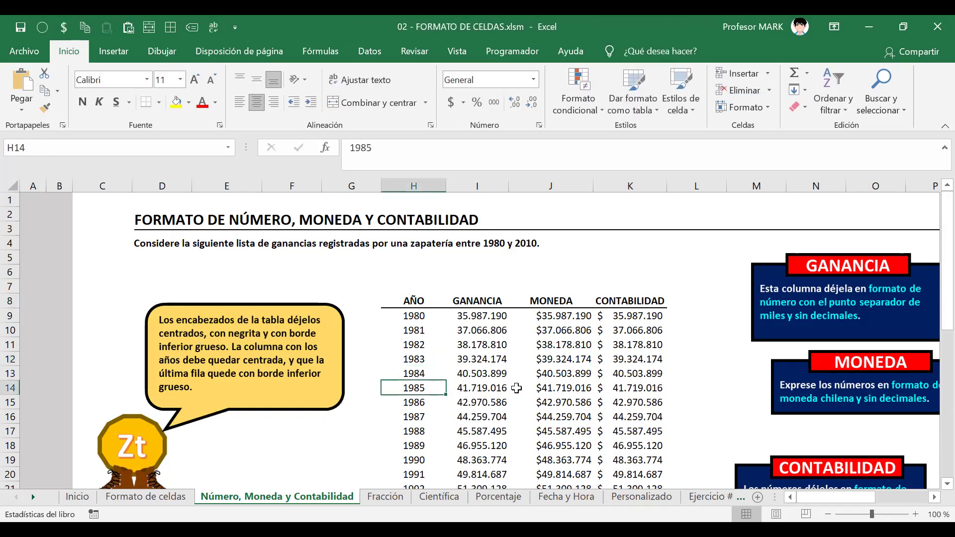
scroll(517, 389, "down", 9)
scroll(516, 388, "down", 3)
scroll(511, 392, "up", 9)
scroll(512, 393, "up", 3)
Select the header row AÑO through CONTABILIDAD, then just the AÑO header cell
left_click_drag(396, 301, 610, 297)
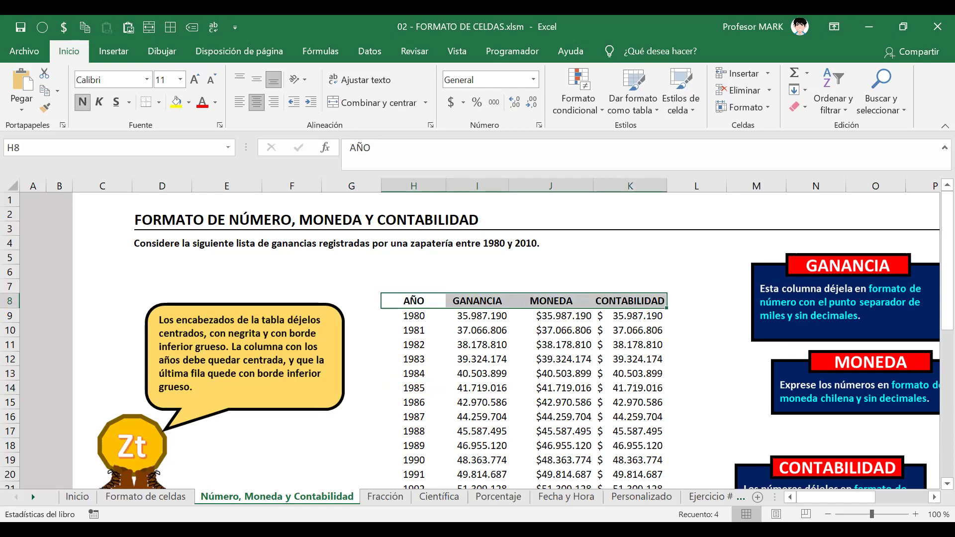
left_click(459, 374)
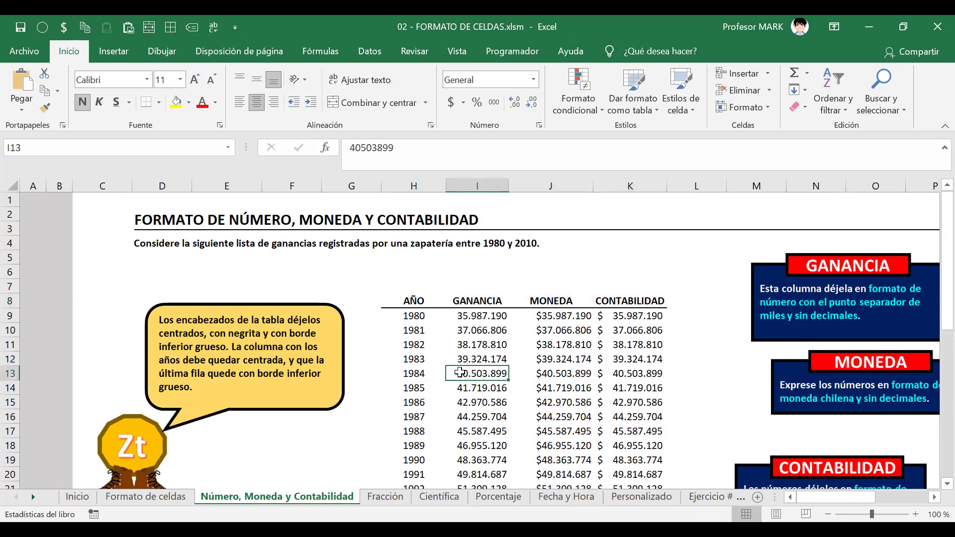
left_click_drag(409, 299, 617, 303)
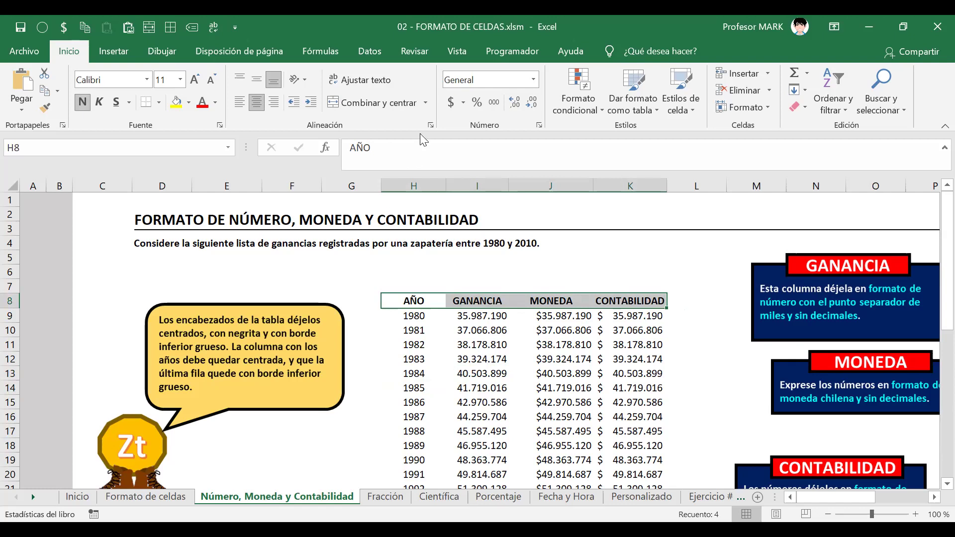
left_click(428, 297)
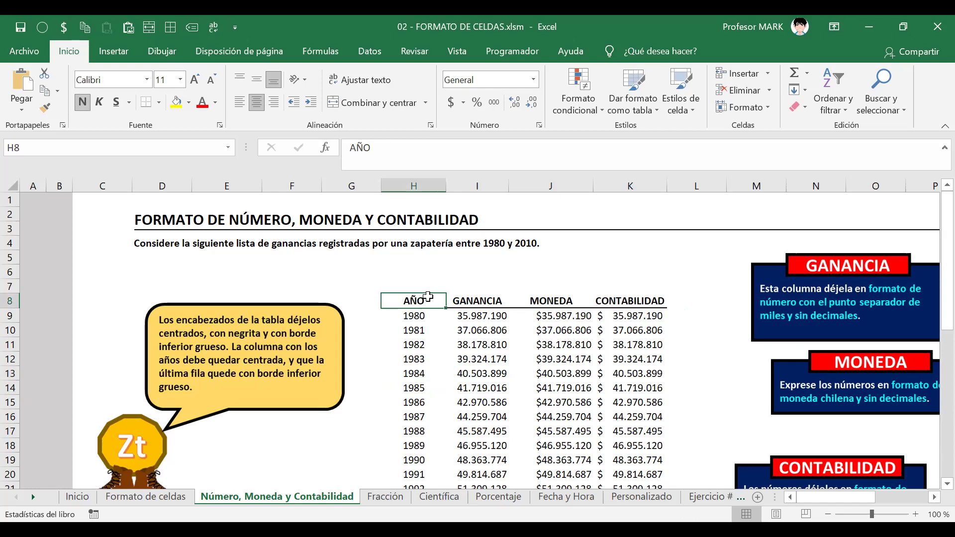
Close the workbook and reopen it on the Número, Moneda y Contabilidad sheet with unformatted 35987190
left_click(934, 26)
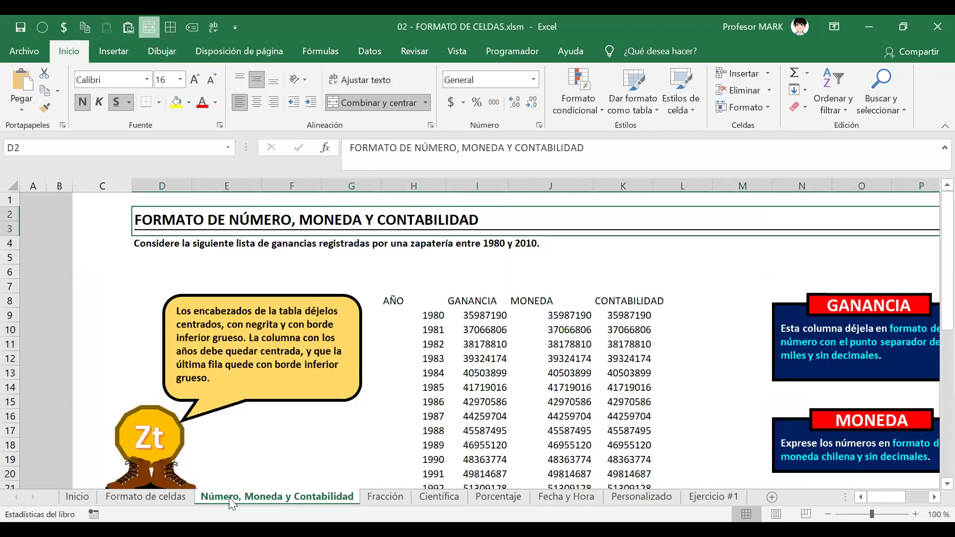
left_click(229, 497)
scroll(549, 394, "down", 2)
scroll(548, 391, "up", 1)
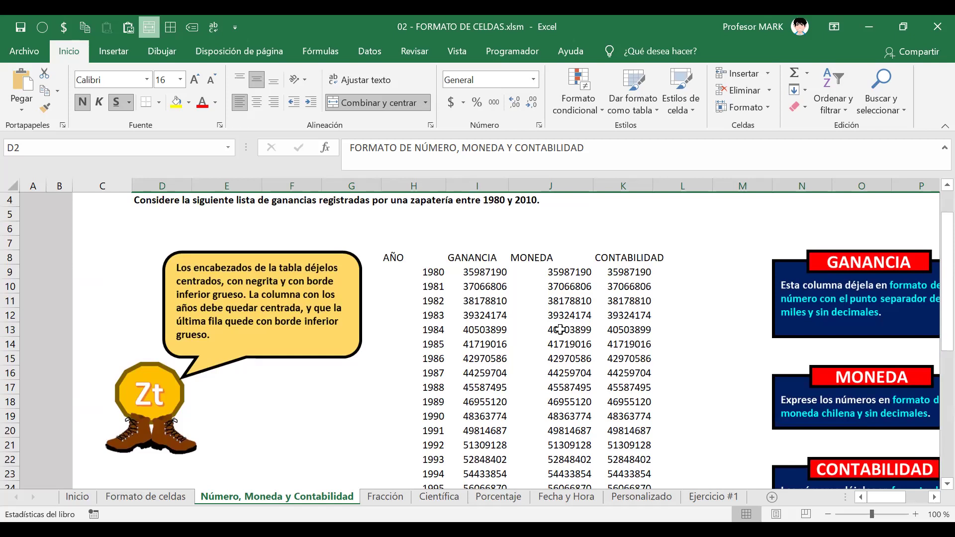
scroll(369, 274, "down", 3)
scroll(446, 329, "down", 4)
scroll(446, 328, "down", 2)
scroll(437, 315, "up", 10)
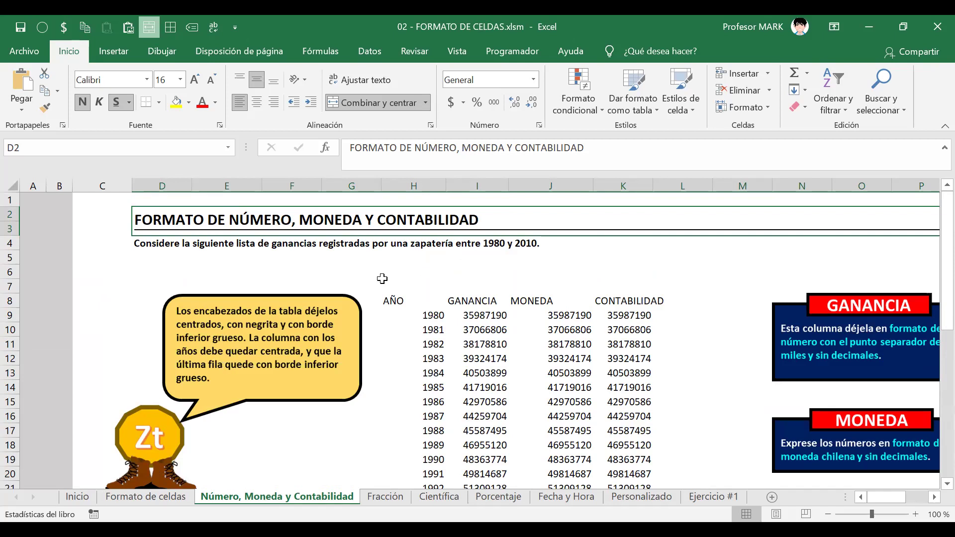
left_click(390, 299)
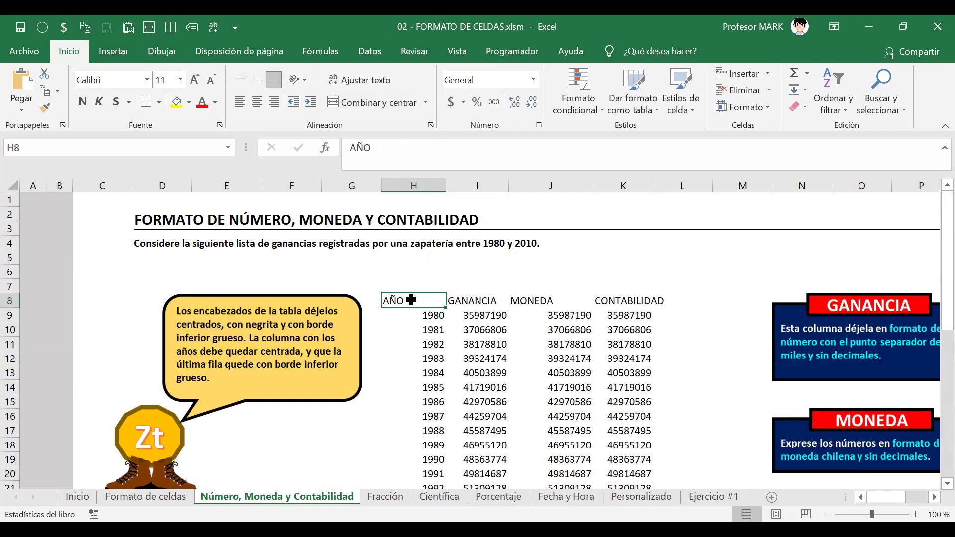
Make the headers AÑO through CONTABILIDAD (H8:K8) bold with a thick bottom border
left_click_drag(411, 299, 597, 302)
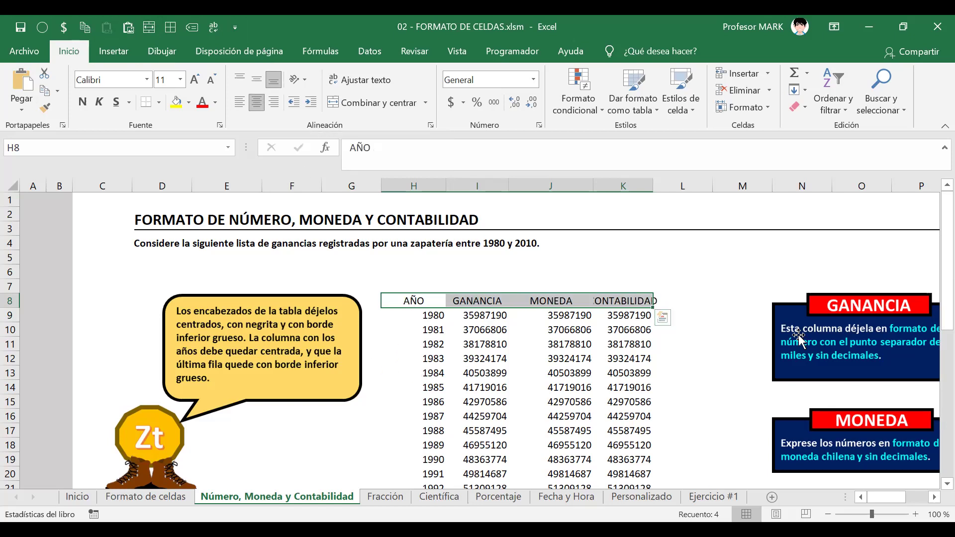
left_click(83, 103)
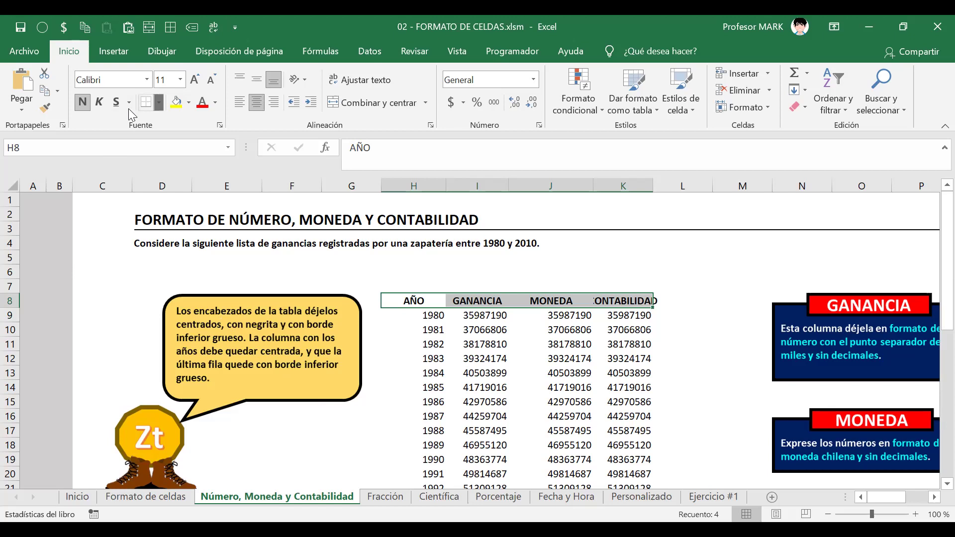
left_click(159, 102)
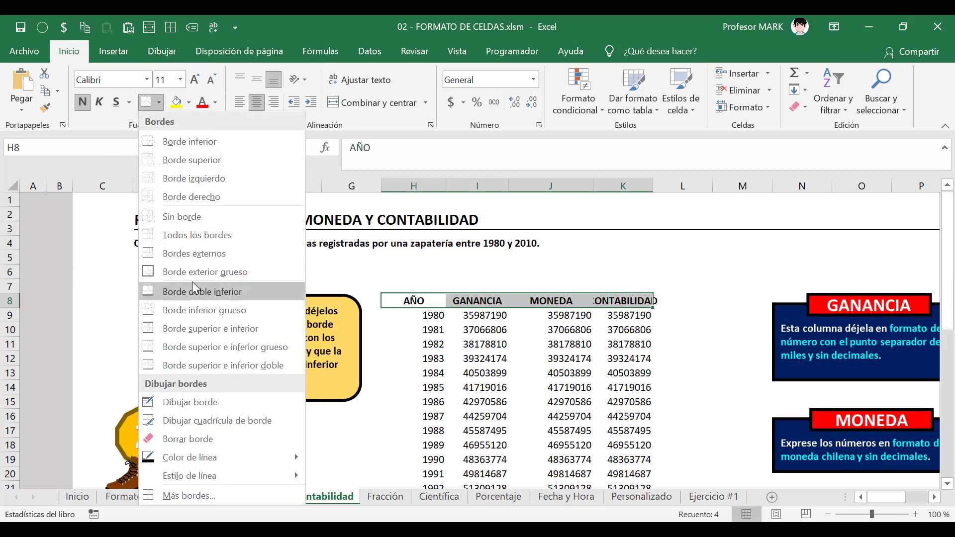
left_click(165, 309)
Check individual table values, ending on the year 1982 in H11
left_click(551, 359)
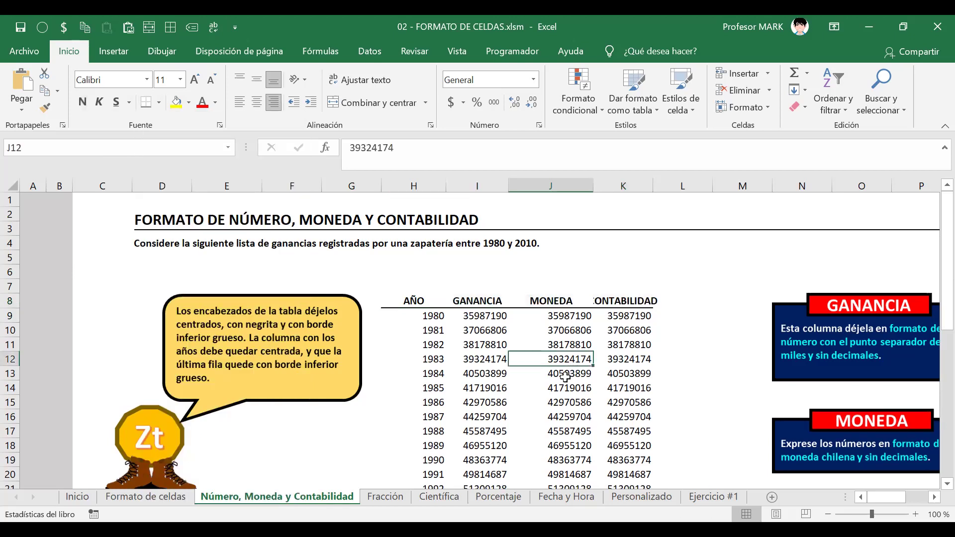
left_click(436, 316)
left_click(485, 315)
left_click(587, 344)
left_click(628, 330)
left_click(421, 344)
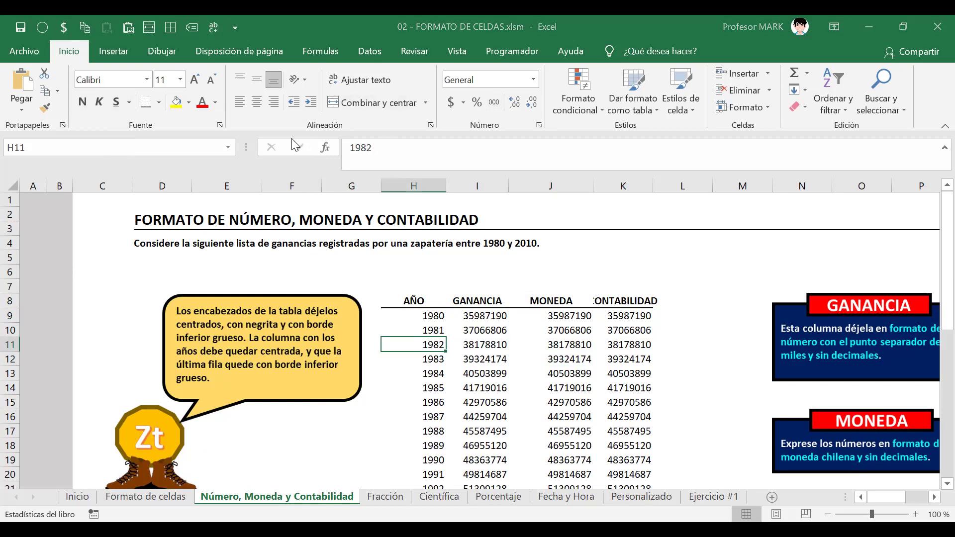
Keep the CONTABILIDAD header in K8 bold and autofit column K to fit it
left_click_drag(585, 288, 667, 314)
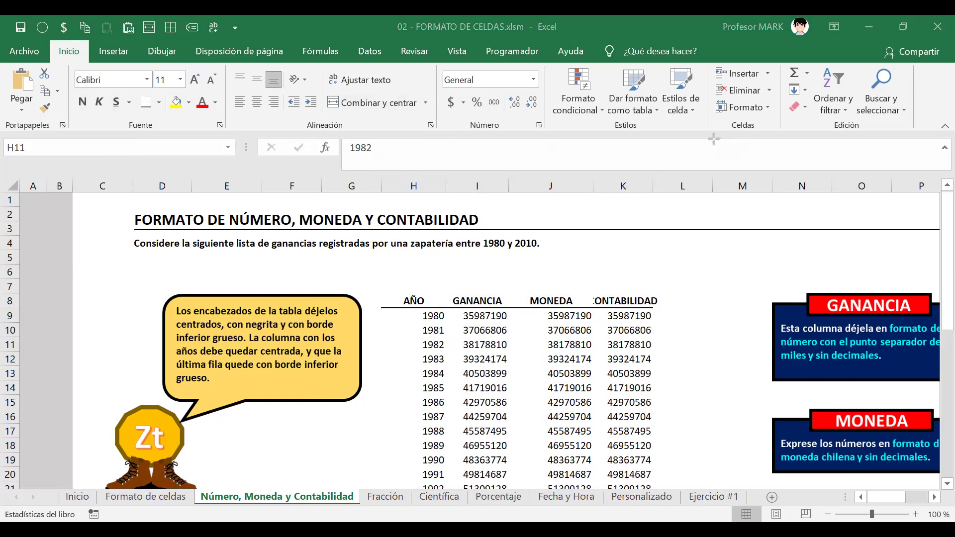
left_click(613, 303)
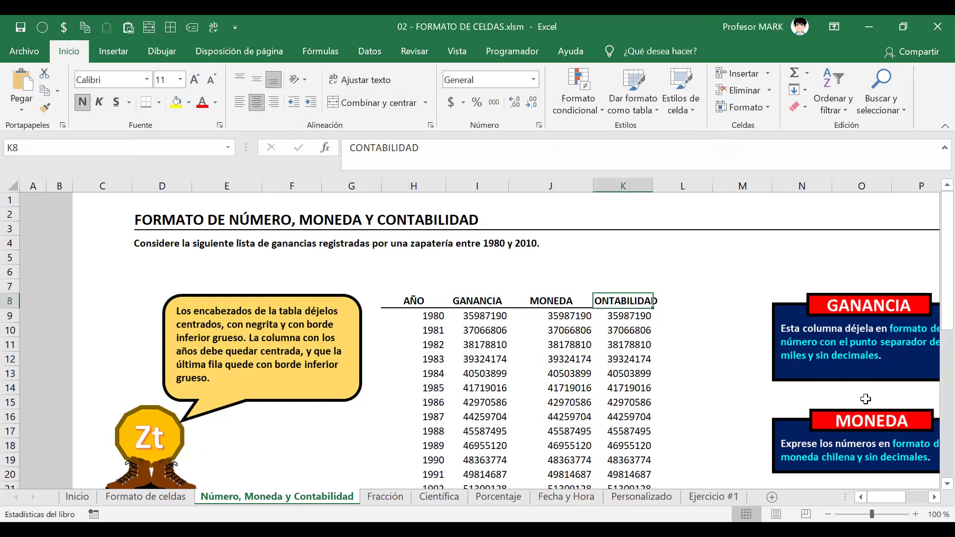
left_click(81, 105)
left_click(81, 106)
left_click(18, 145)
left_click(602, 354)
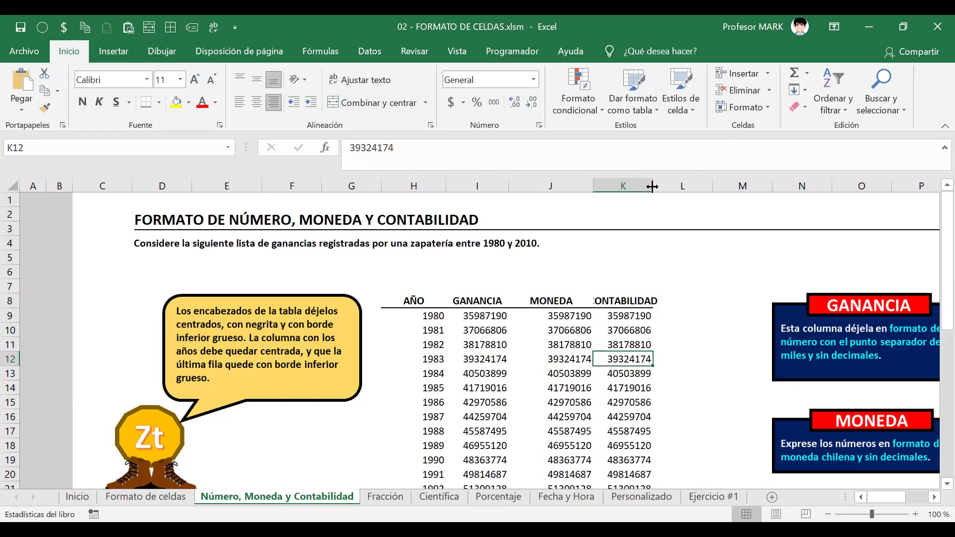
double_click(652, 186)
scroll(617, 311, "down", 1)
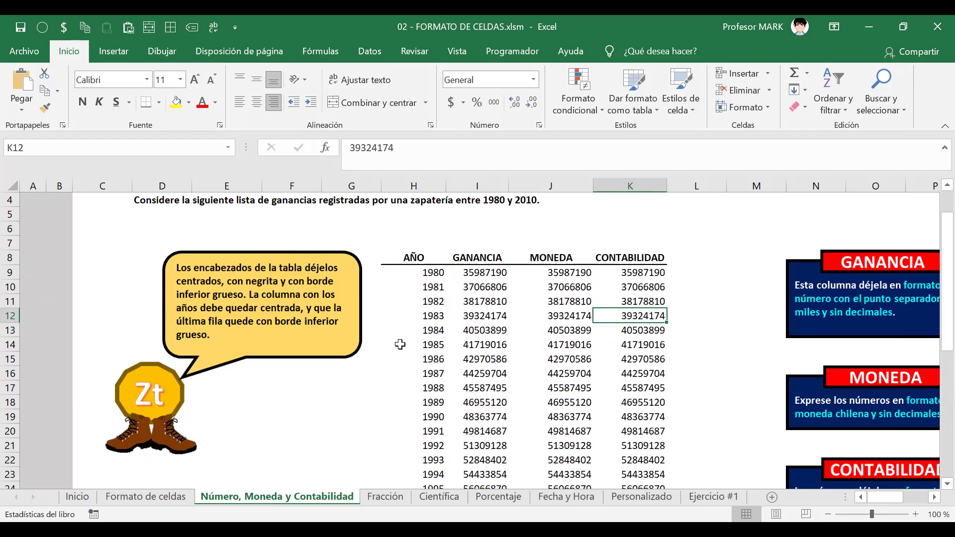
left_click(428, 272)
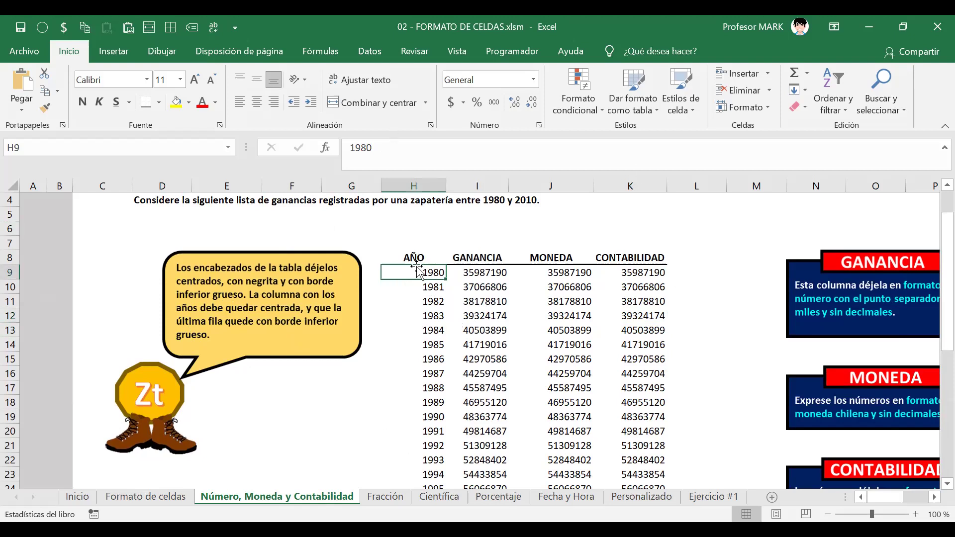
Center the years 1980 to 2010 in H9:H39
mouse_move(408, 270)
left_mouse_down()
mouse_move(420, 505)
mouse_move(420, 483)
left_mouse_up()
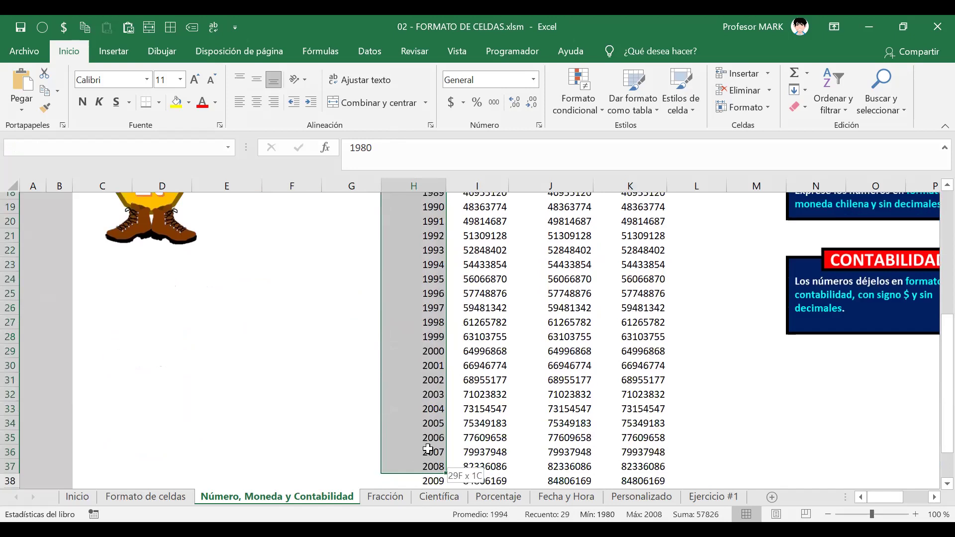
left_click_drag(428, 454, 424, 454)
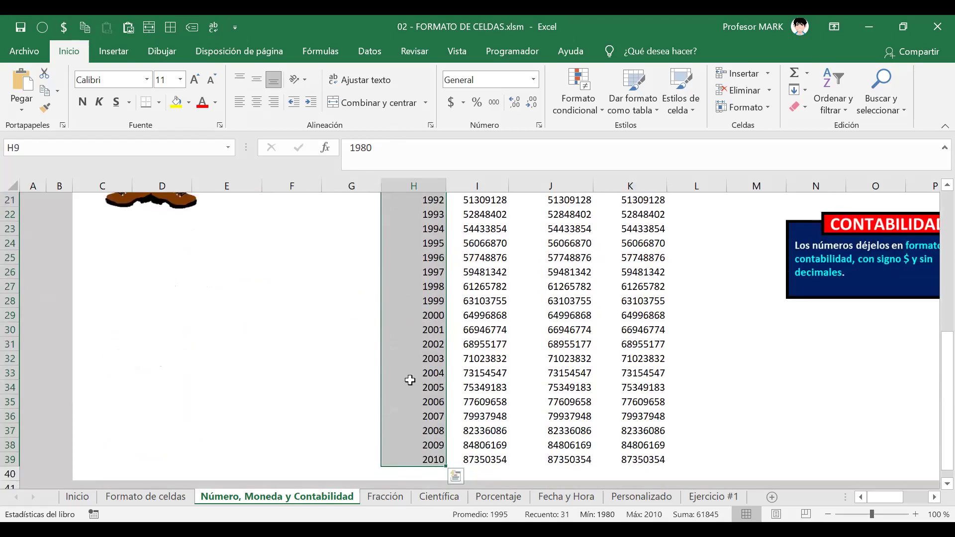
scroll(410, 380, "up", 7)
left_click(257, 102)
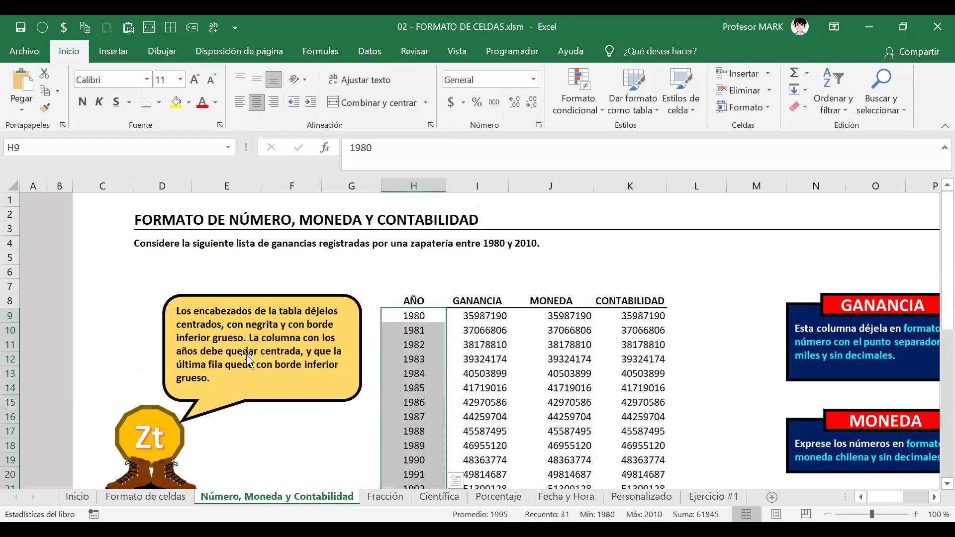
Select the 2010 row across all four columns, H39:K39
scroll(538, 411, "down", 6)
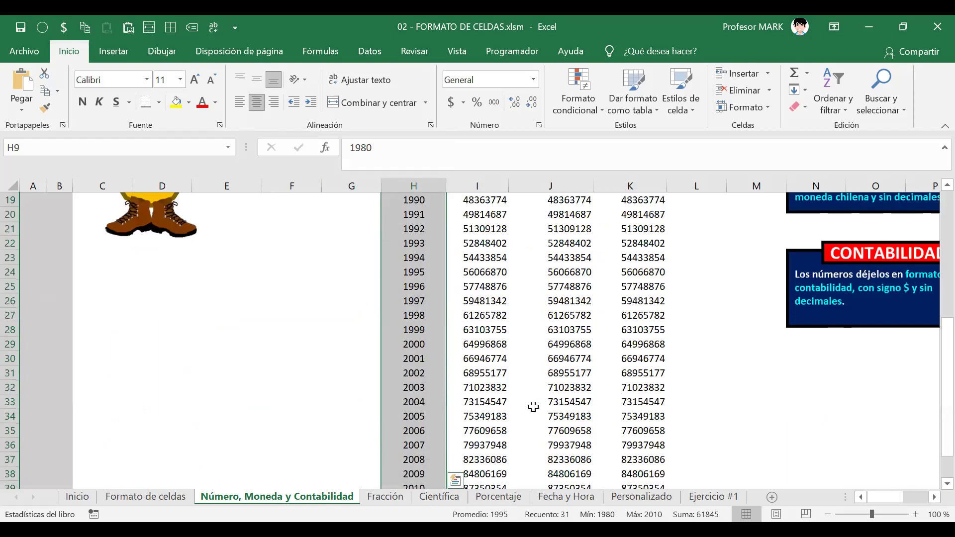
scroll(532, 404, "down", 3)
left_click(533, 315)
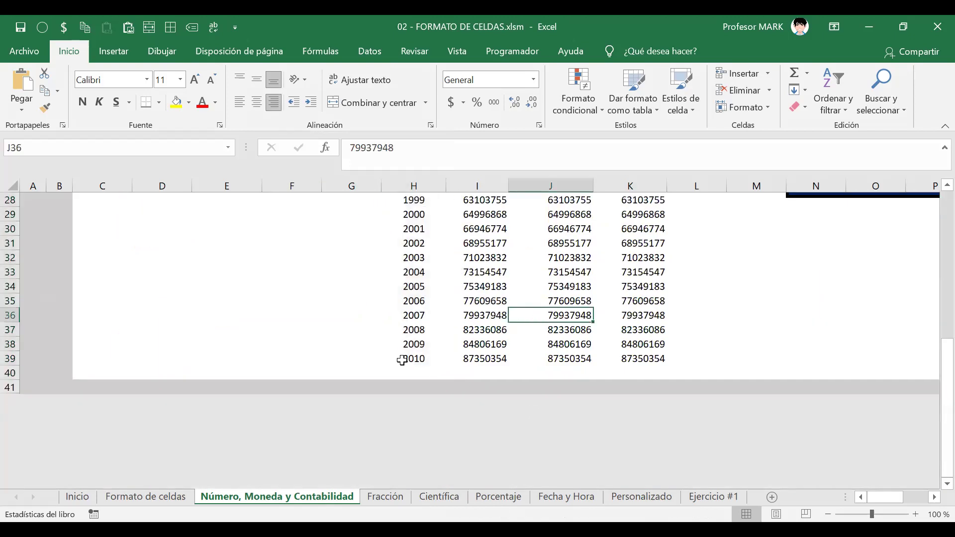
left_click_drag(407, 359, 655, 359)
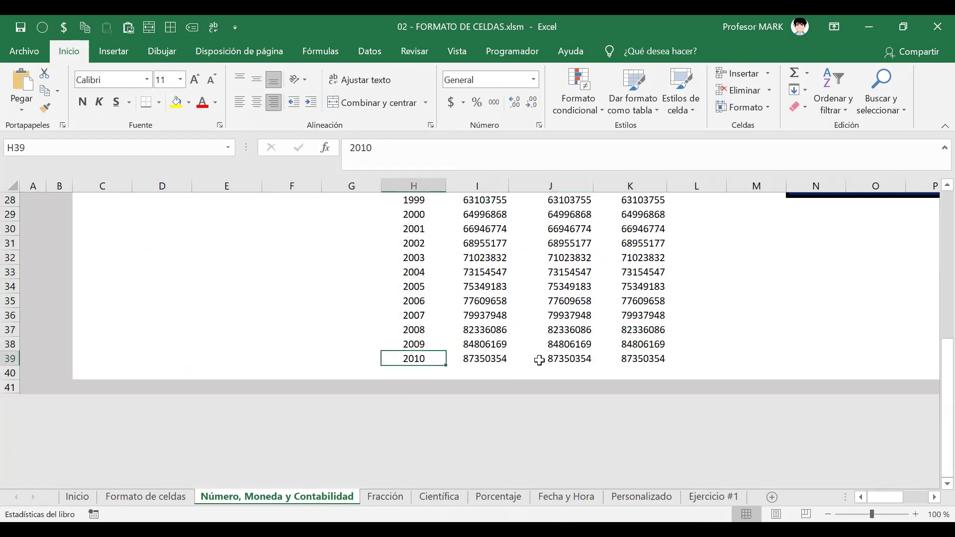
mouse_move(407, 359)
left_mouse_down()
mouse_move(636, 371)
mouse_move(642, 359)
left_mouse_up()
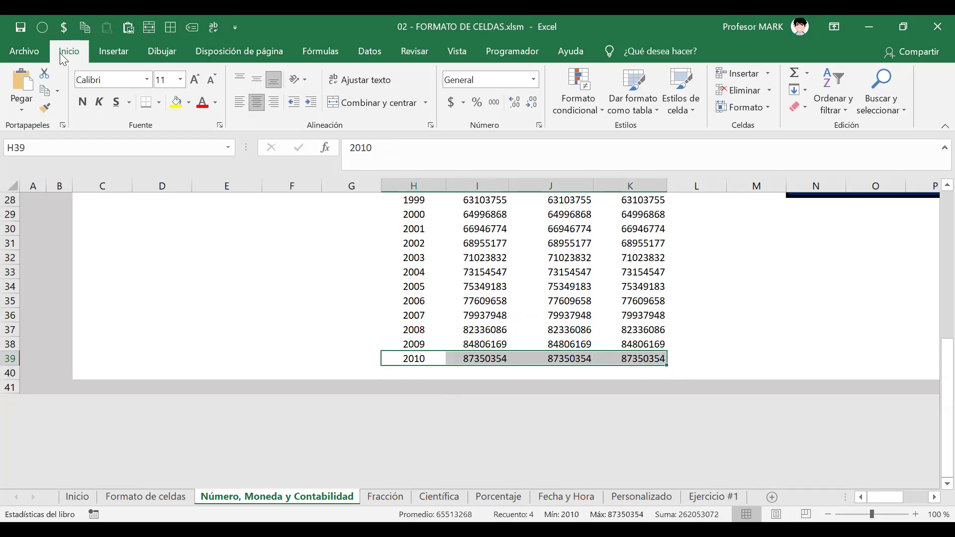
Put a thick bottom border under the 2010 row
left_click(159, 103)
left_click(473, 300)
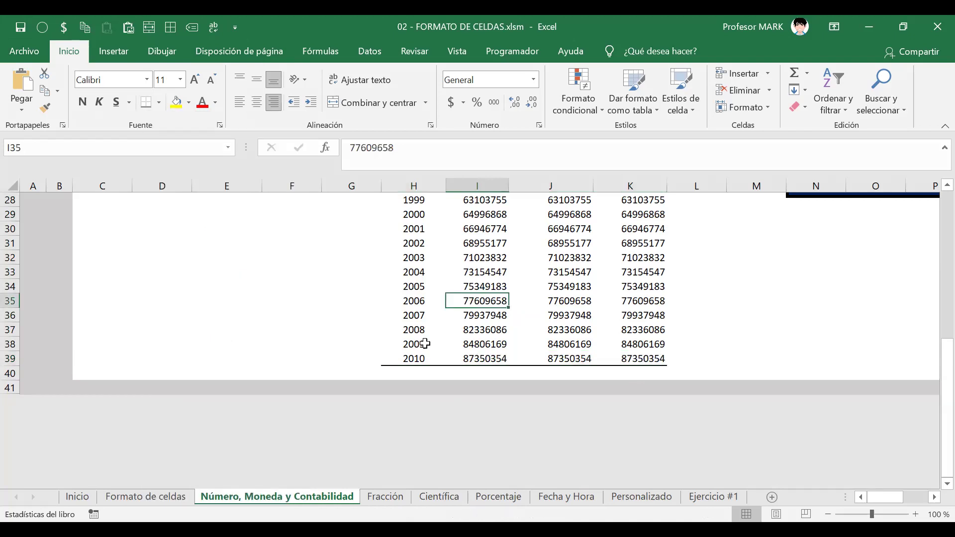
scroll(371, 314, "up", 6)
scroll(371, 313, "up", 3)
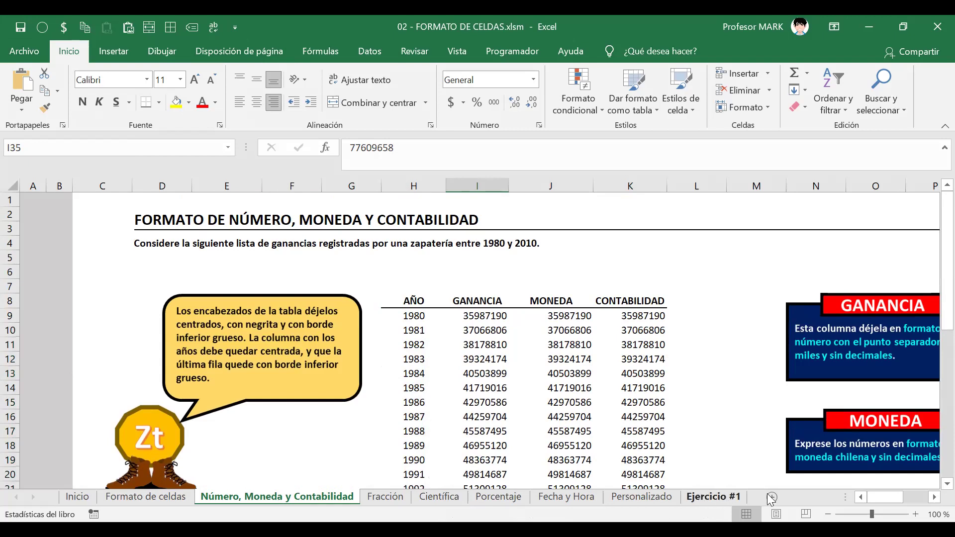
Rearrange the GANANCIA, MONEDA and CONTABILIDAD instruction boxes so they no longer overlap
left_click_drag(883, 503, 891, 500)
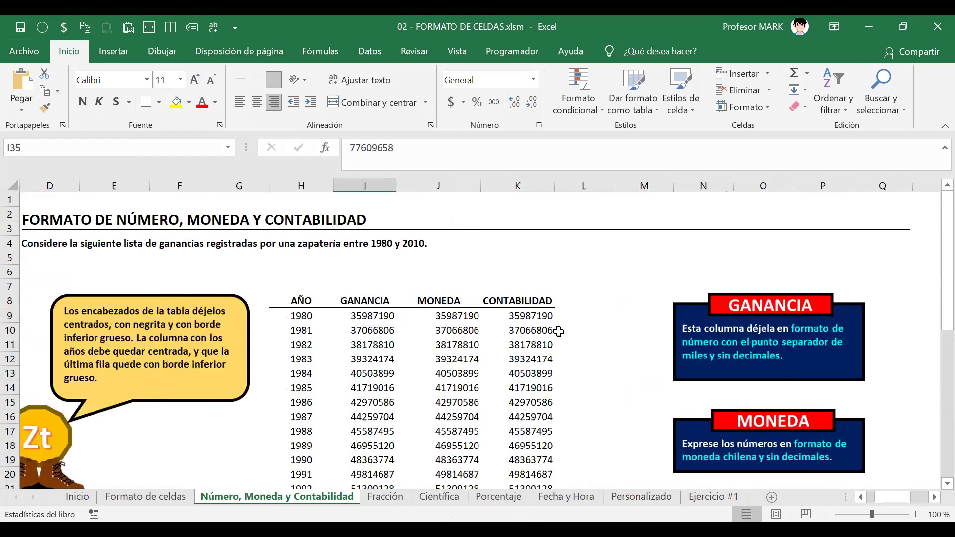
scroll(742, 296, "down", 1)
left_click_drag(743, 296, 631, 267)
mouse_move(759, 377)
left_mouse_down()
mouse_move(801, 266)
mouse_move(863, 237)
left_mouse_up()
left_click_drag(806, 470, 902, 354)
left_click_drag(628, 234, 628, 251)
left_click_drag(836, 395, 867, 443)
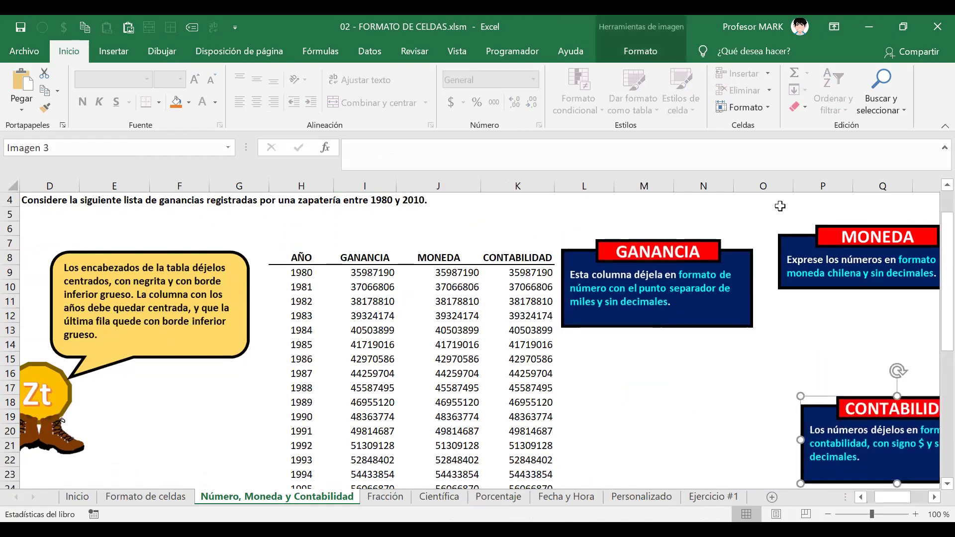
left_click_drag(791, 254, 809, 267)
left_click_drag(657, 294, 677, 274)
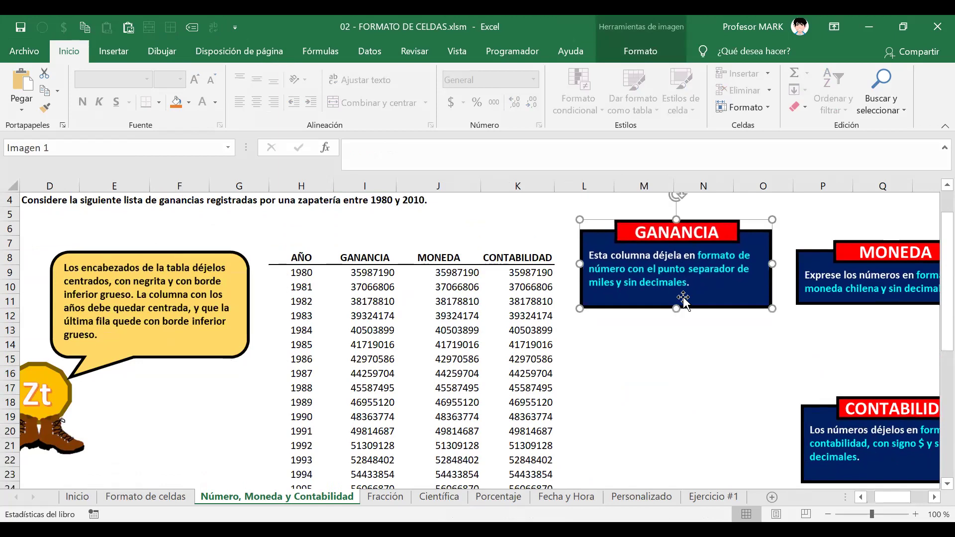
left_click(679, 330)
scroll(489, 274, "down", 1)
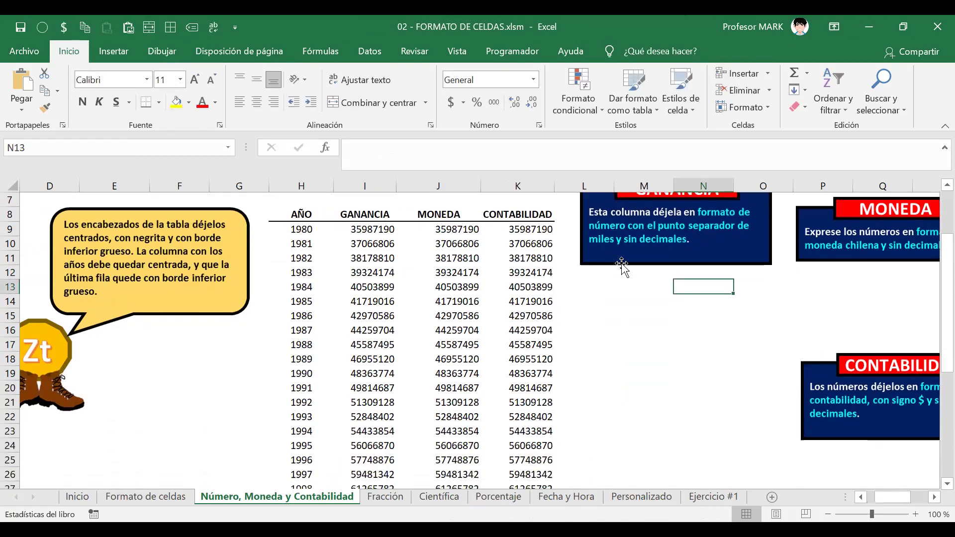
left_click_drag(375, 231, 387, 489)
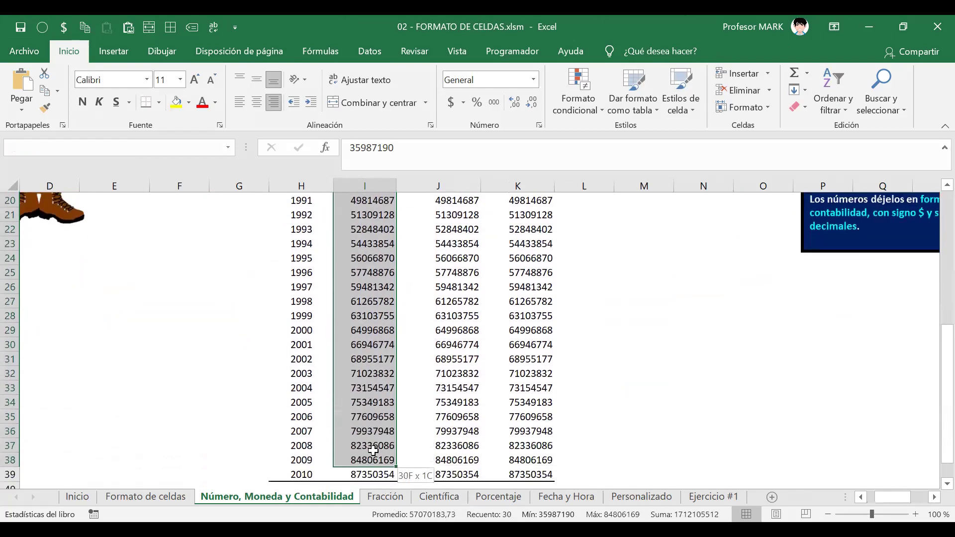
left_click_drag(368, 430, 374, 474)
scroll(378, 408, "up", 6)
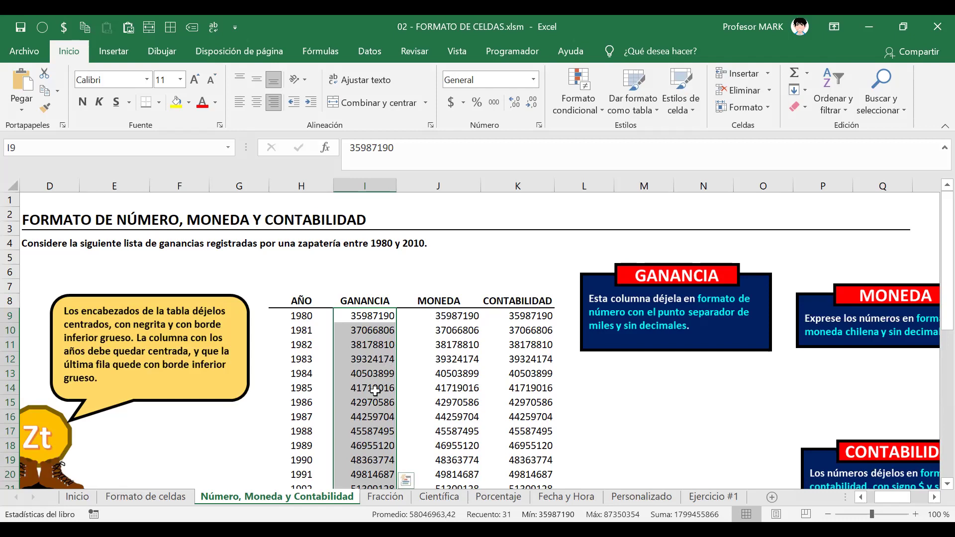
scroll(380, 393, "down", 7)
scroll(380, 401, "down", 4)
scroll(380, 403, "up", 7)
scroll(381, 406, "up", 4)
scroll(368, 451, "down", 3)
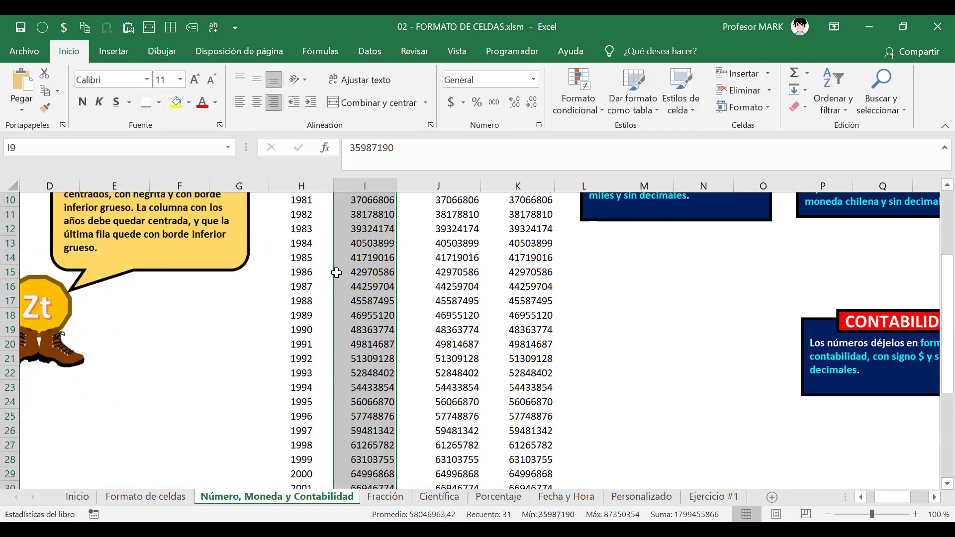
Open Format Cells for the GANANCIA values and choose the Número category
right_click(364, 271)
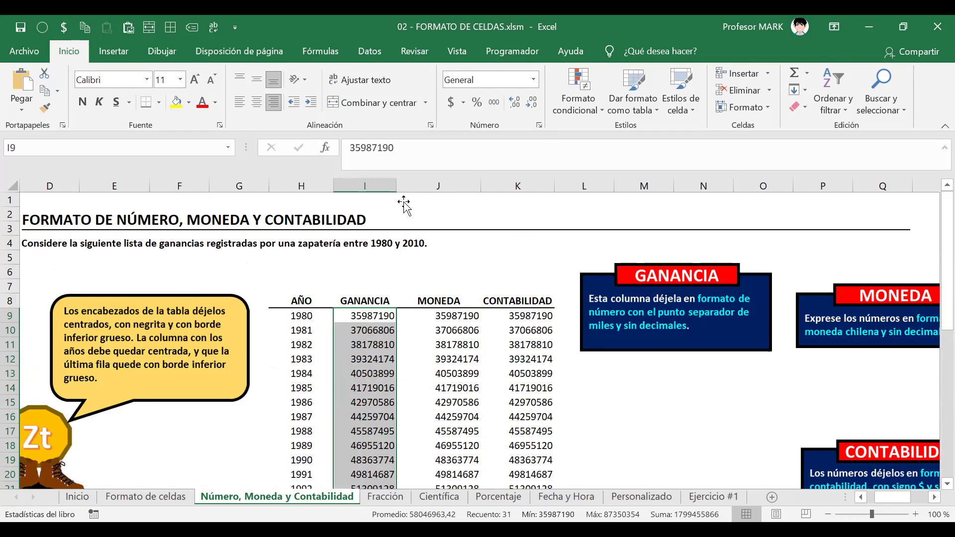
key("ctrl+1")
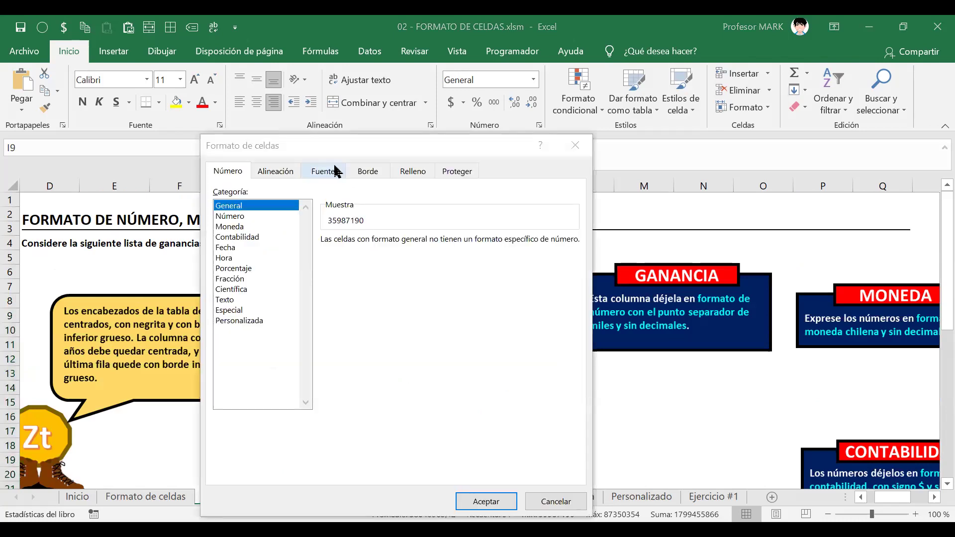
left_click(323, 171)
left_click(275, 172)
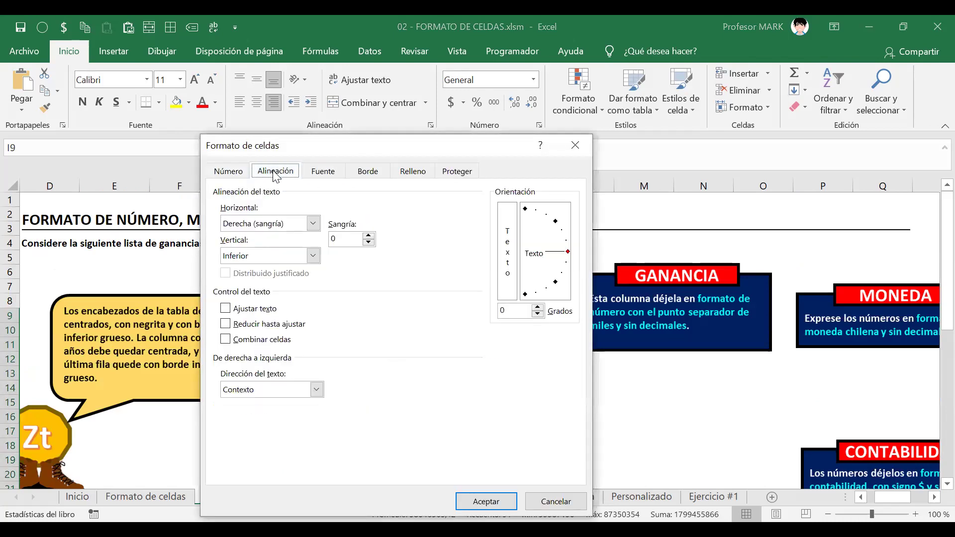
left_click(215, 171)
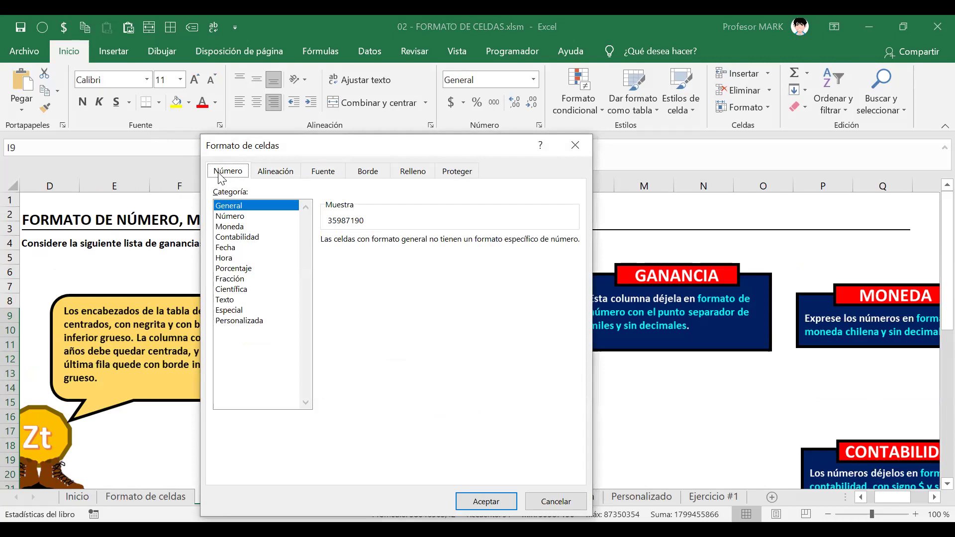
left_click_drag(222, 145, 119, 106)
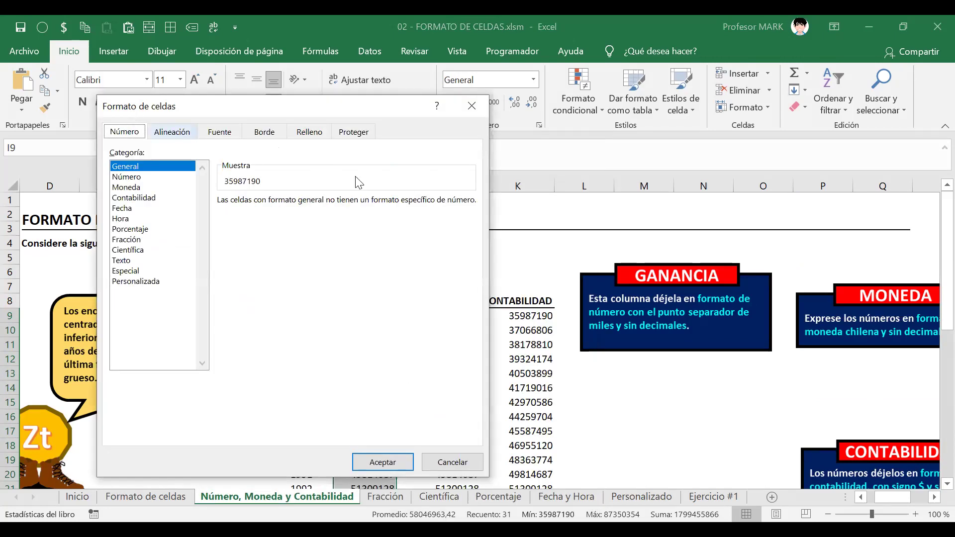
left_click(137, 177)
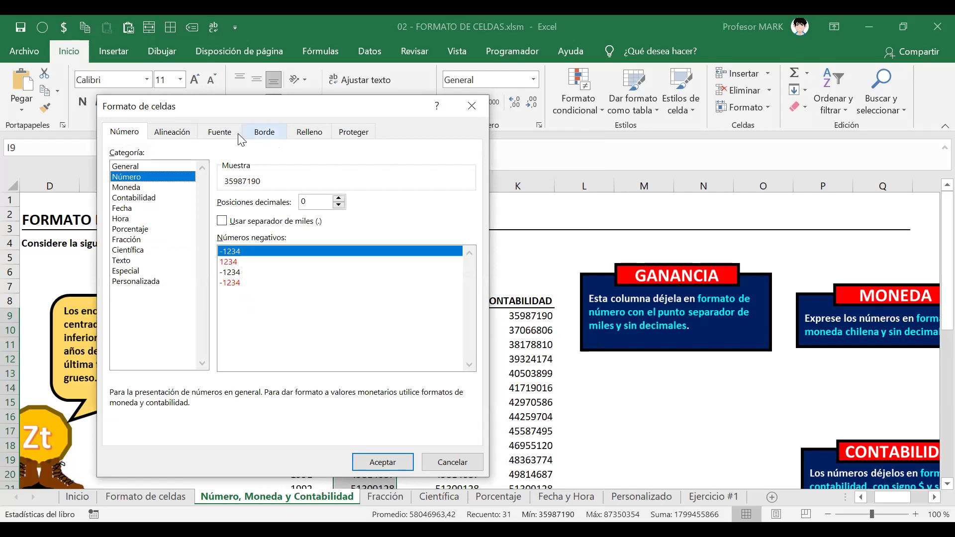
key("ctrl+2")
left_click_drag(103, 126, 149, 141)
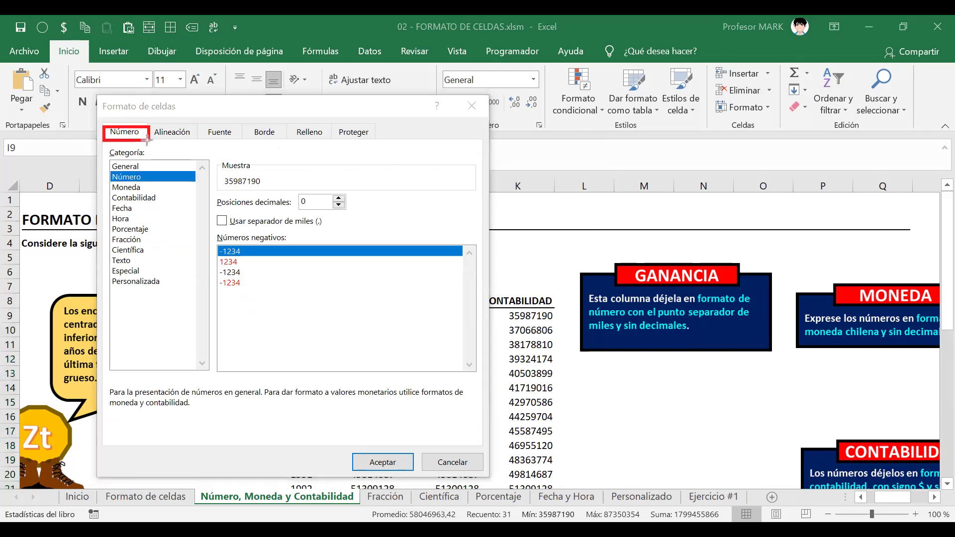
left_click_drag(107, 170, 154, 182)
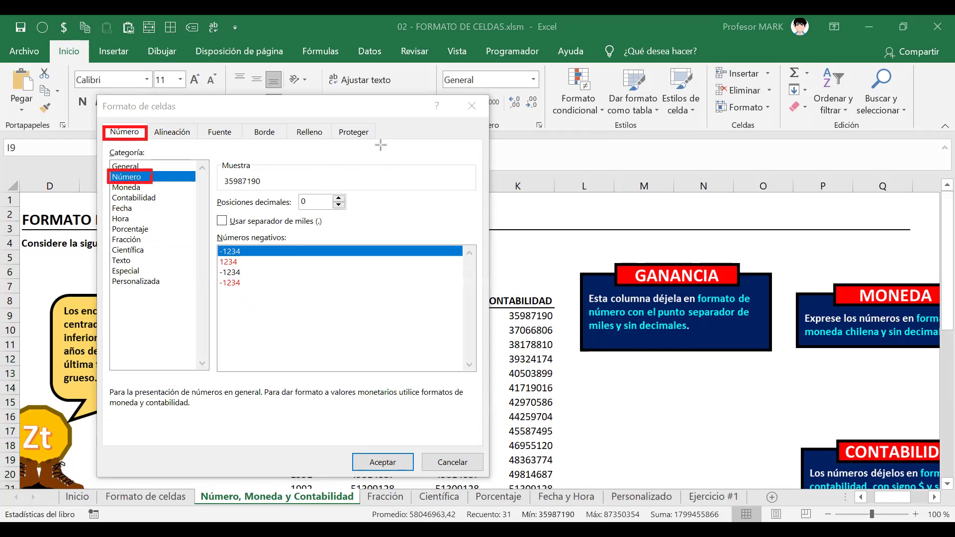
key("Escape")
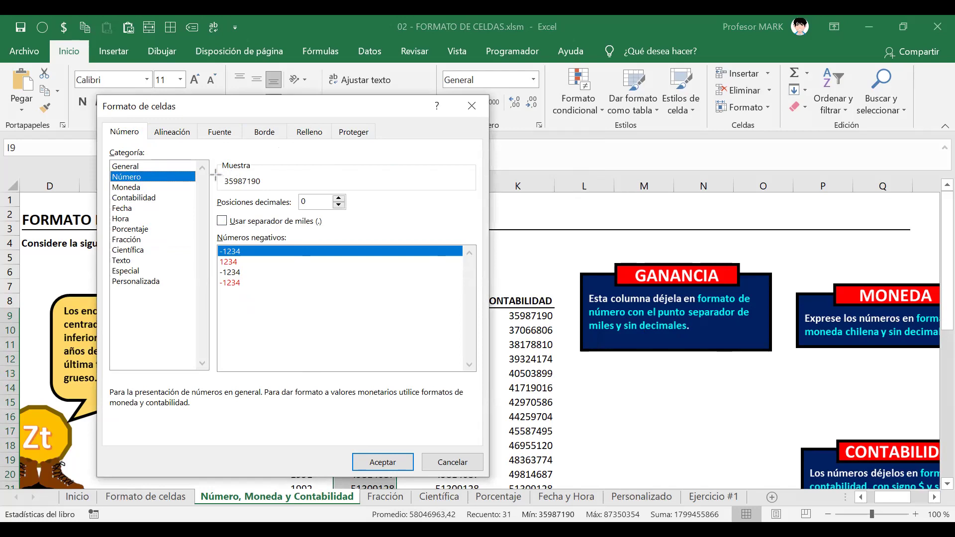
left_click_drag(217, 172, 270, 191)
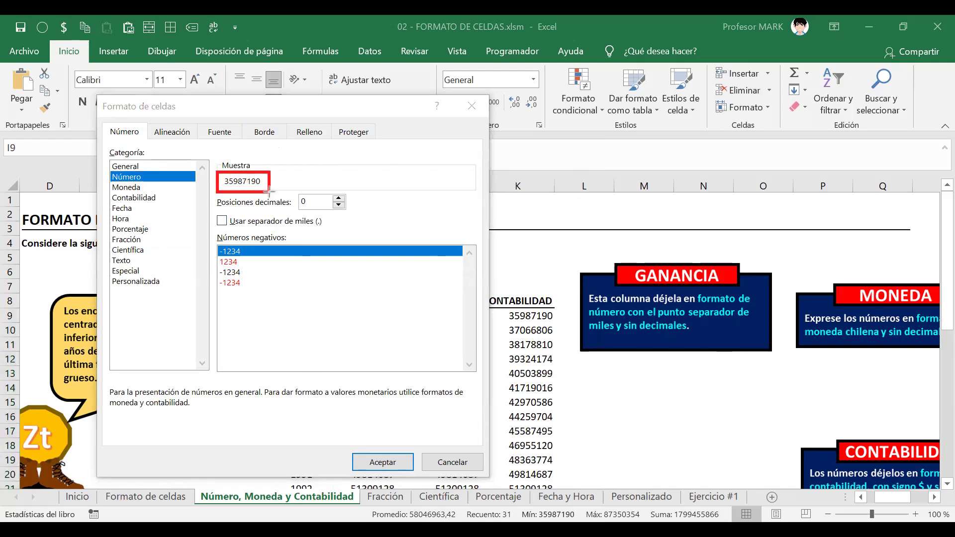
Turn on the thousands separator and set decimal places to 0
left_click(222, 222)
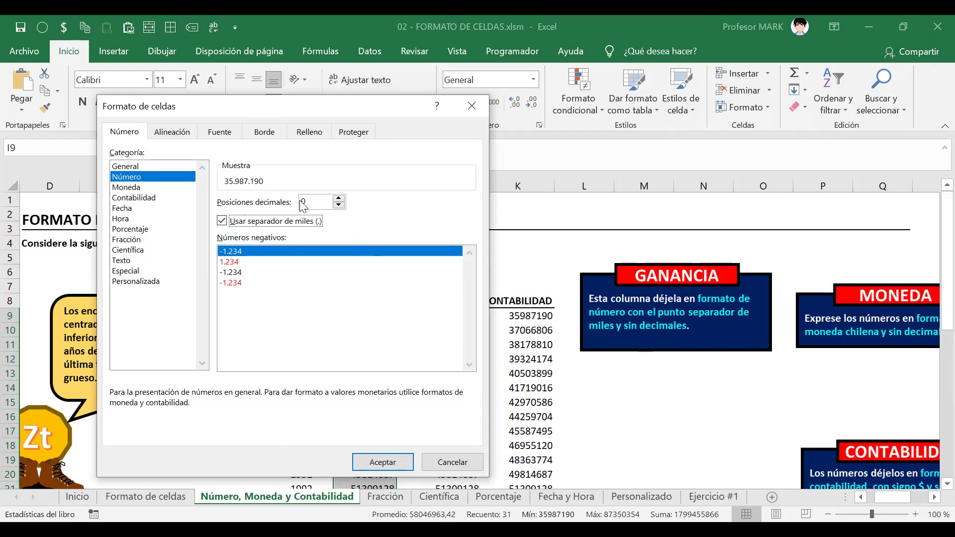
double_click(321, 204)
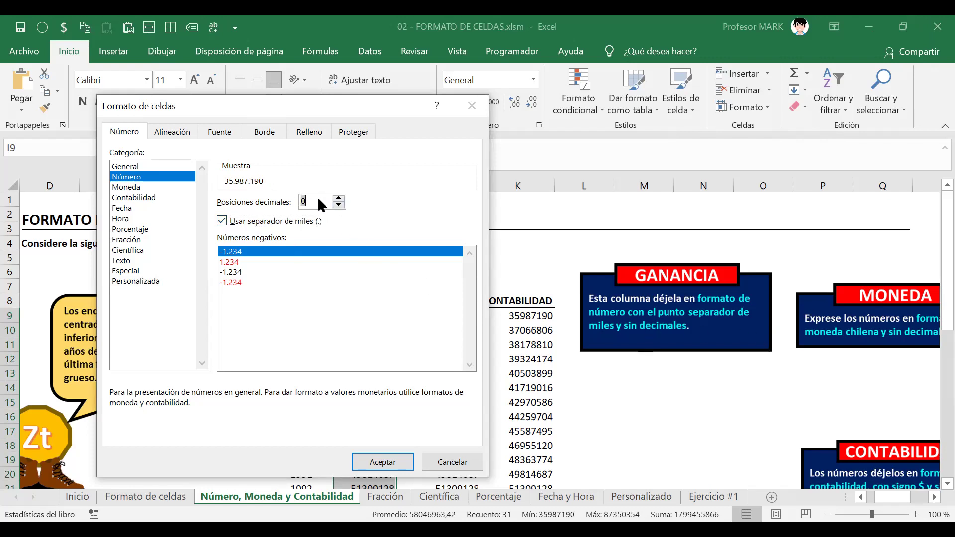
left_click(341, 198)
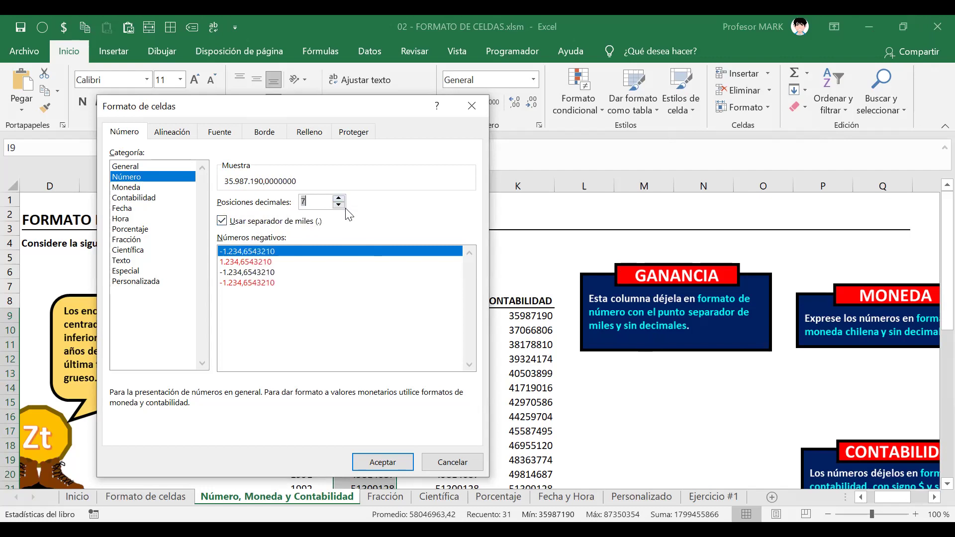
left_click(338, 205)
left_click(338, 205)
left_click(339, 205)
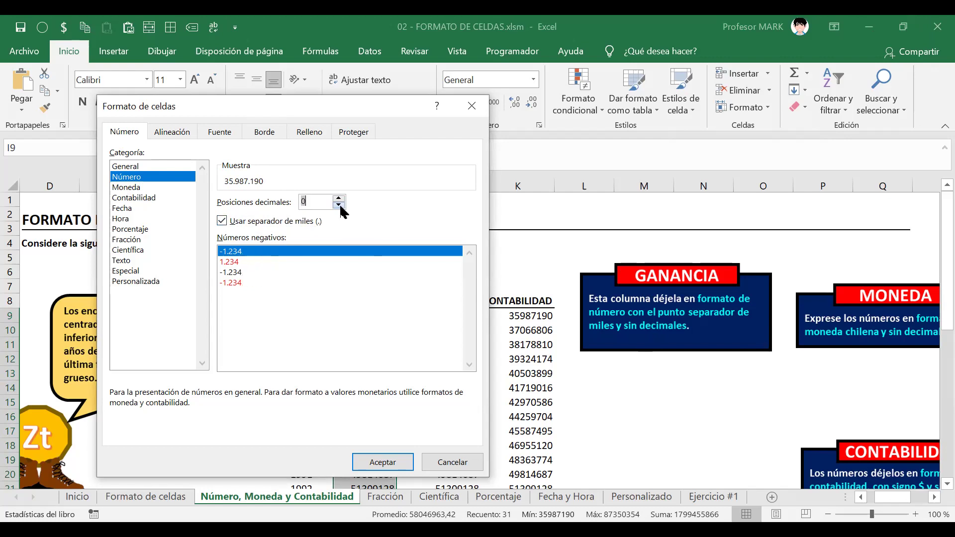
Apply the number format and verify GANANCIA values read like 35.987.190
left_click(382, 463)
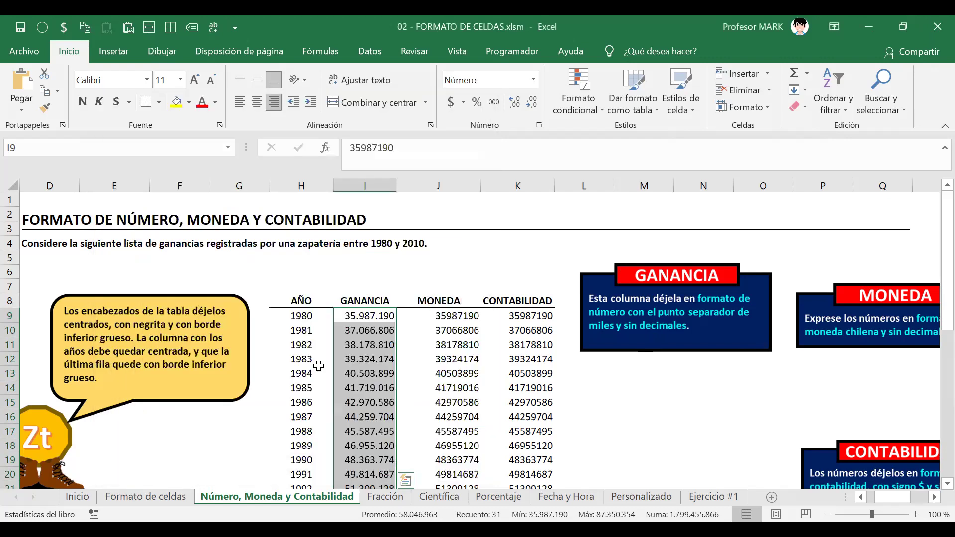
left_click(326, 375)
scroll(337, 364, "down", 1)
scroll(337, 364, "down", 2)
left_click(368, 257)
left_click(374, 328)
left_click(369, 375)
scroll(374, 427, "down", 5)
left_click(375, 286)
left_click(387, 346)
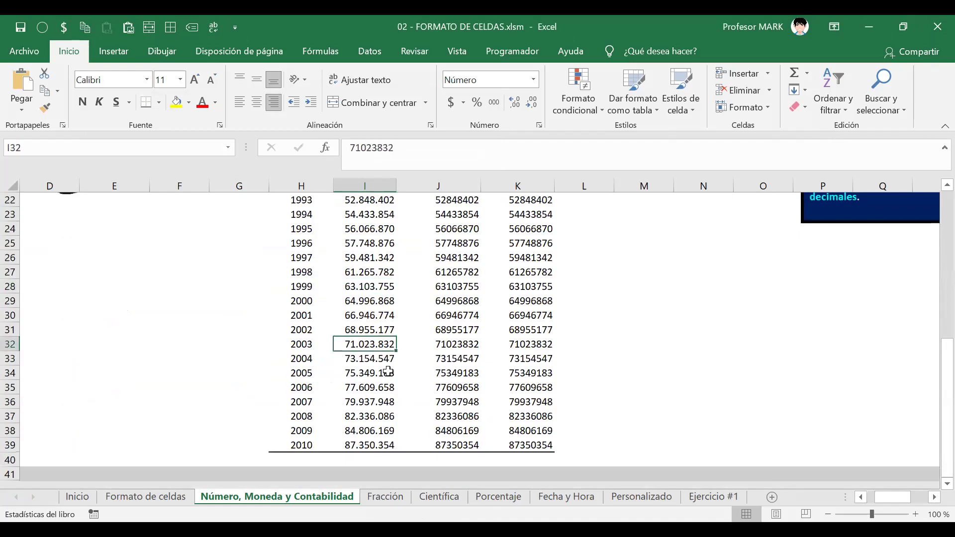
scroll(377, 386, "up", 7)
left_click(360, 319)
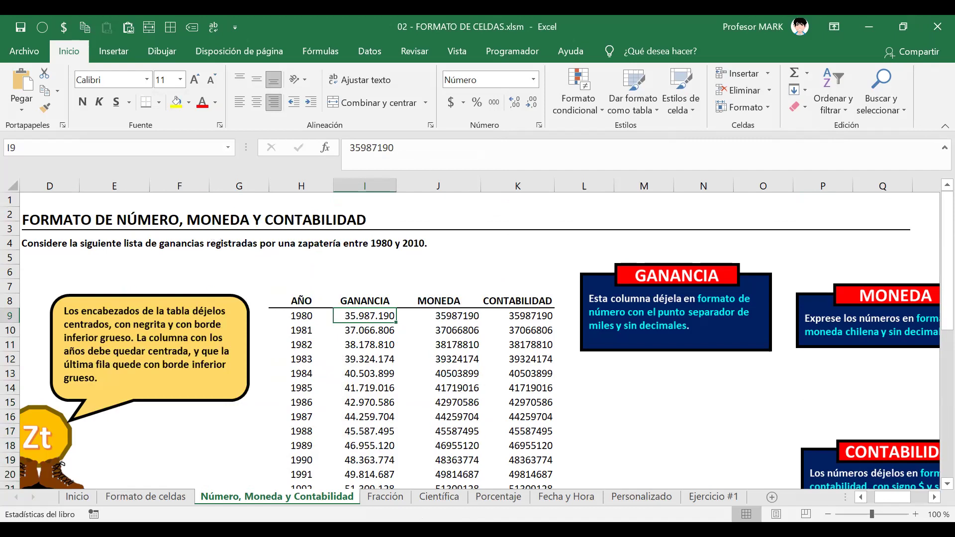
Move the GANANCIA note to the top right and the MONEDA note above columns J–L
left_click_drag(745, 296, 790, 259)
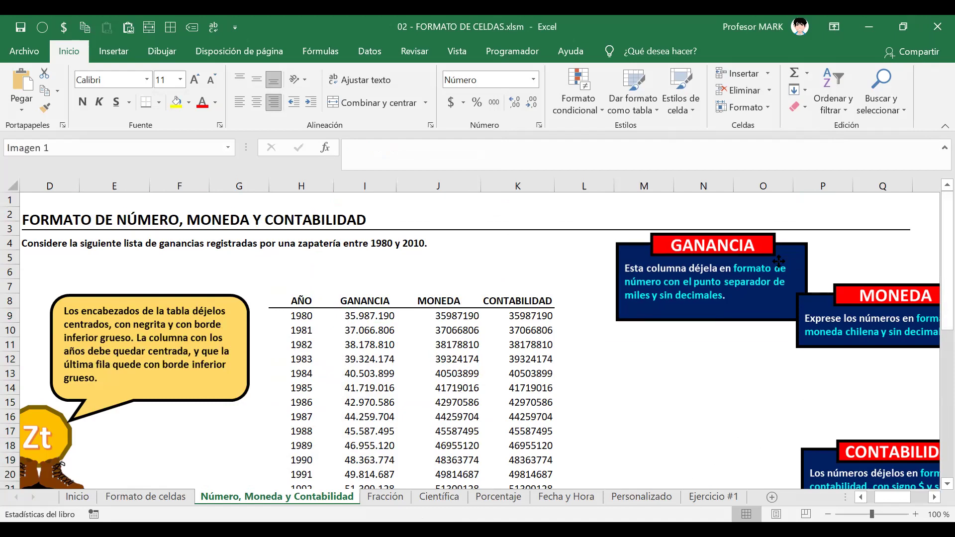
left_click_drag(879, 321, 596, 367)
left_click_drag(682, 298, 806, 275)
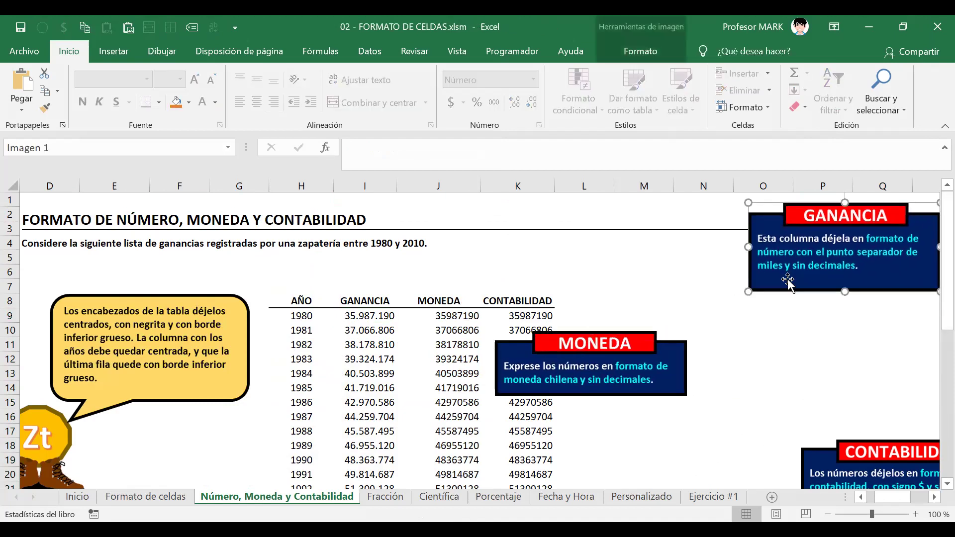
left_click(647, 366)
left_click_drag(647, 365, 510, 222)
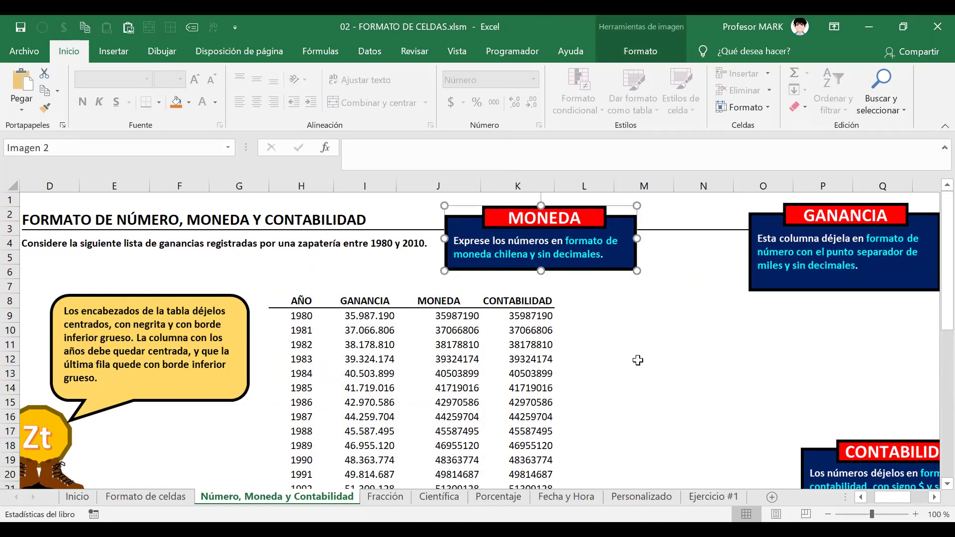
scroll(637, 358, "down", 1)
mouse_move(449, 274)
left_mouse_down()
mouse_move(466, 353)
mouse_move(438, 494)
left_mouse_up()
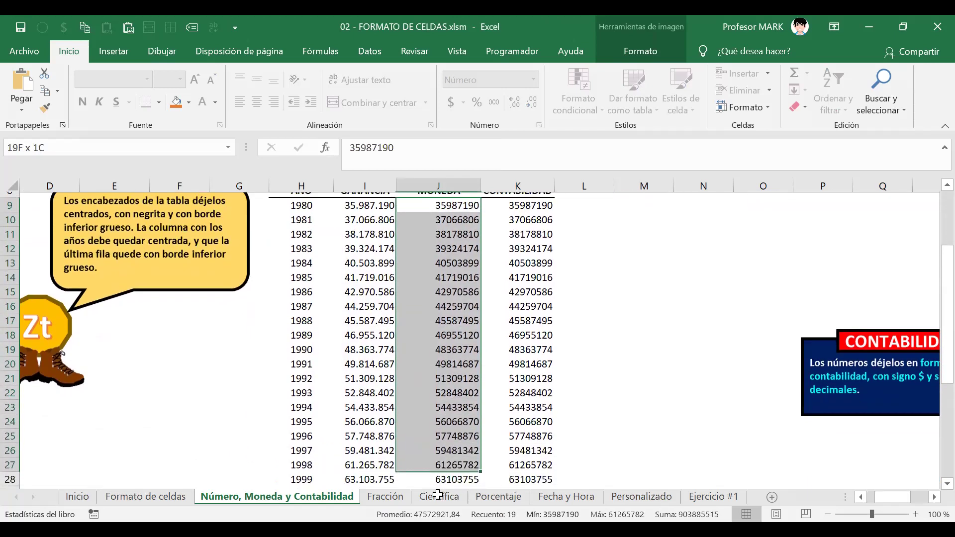
For J9:J39, set up the Moneda format with the $ symbol and 0 decimals
mouse_move(438, 494)
left_mouse_down()
mouse_move(436, 420)
mouse_move(438, 475)
left_mouse_up()
scroll(438, 349, "up", 5)
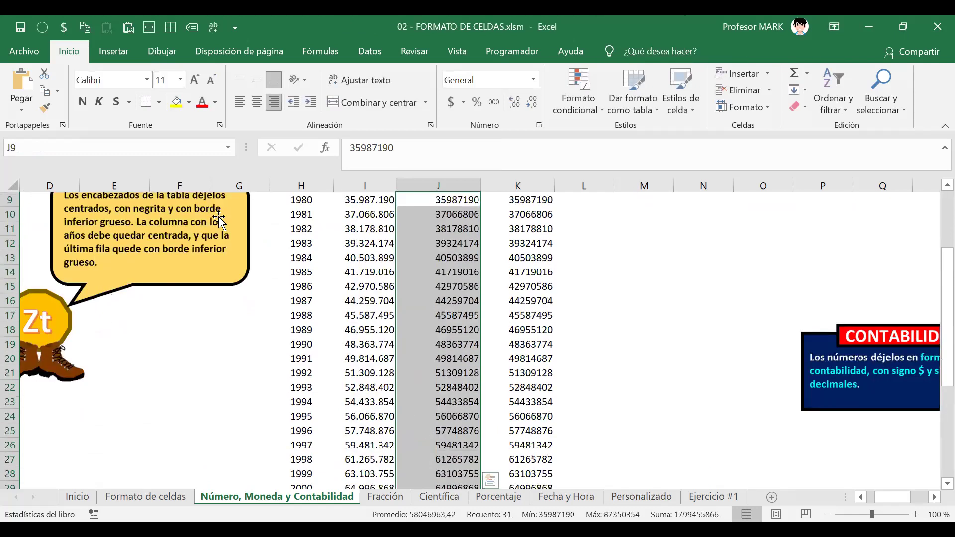
scroll(438, 349, "up", 1)
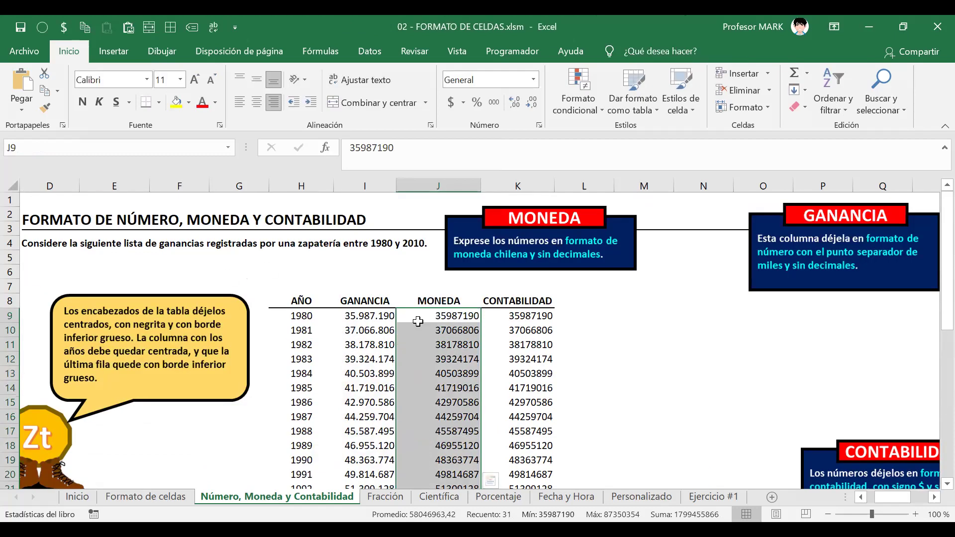
right_click(418, 322)
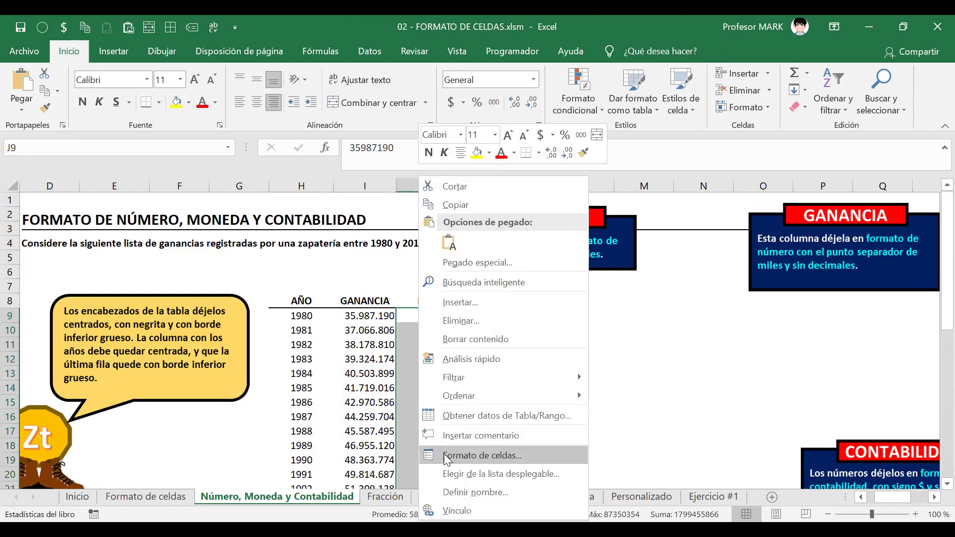
left_click(442, 456)
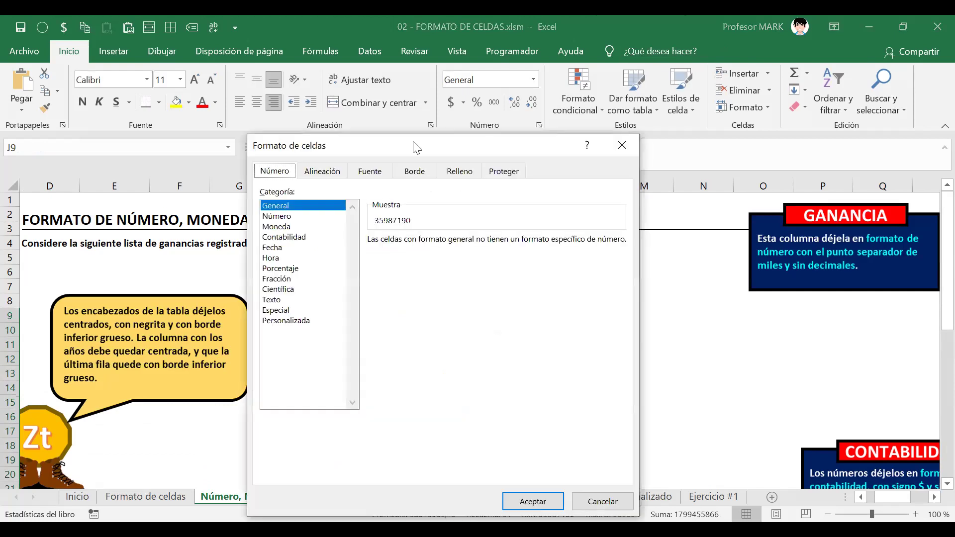
left_click_drag(421, 145, 182, 121)
left_click(32, 203)
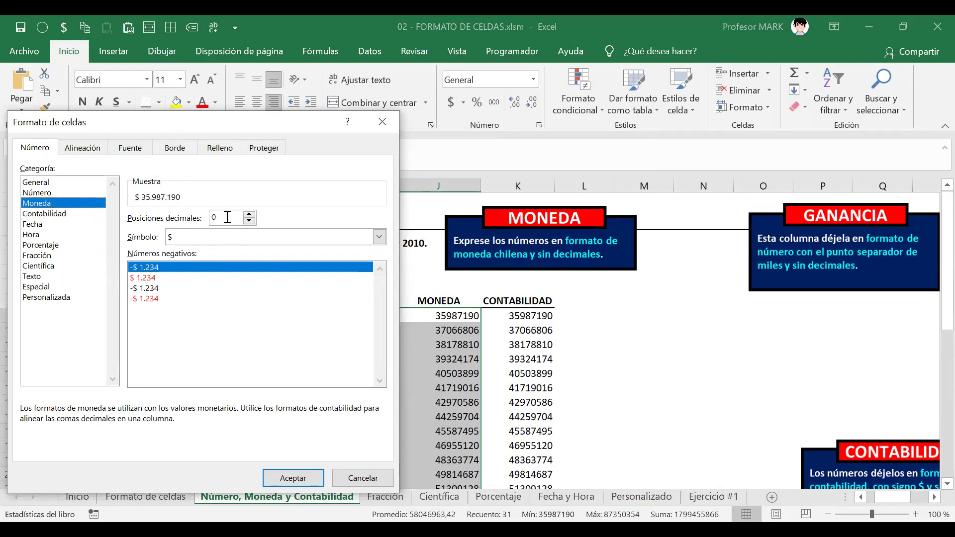
left_click(192, 238)
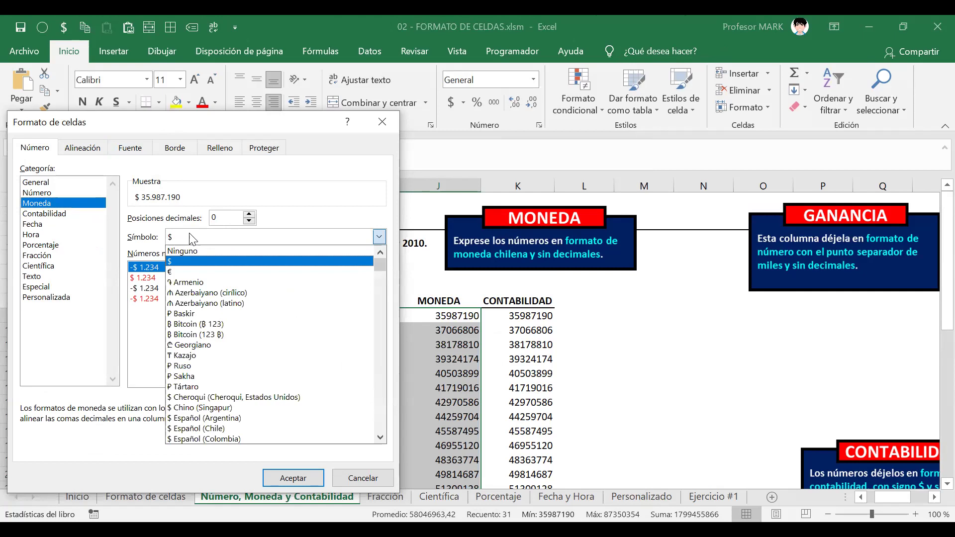
left_click(179, 262)
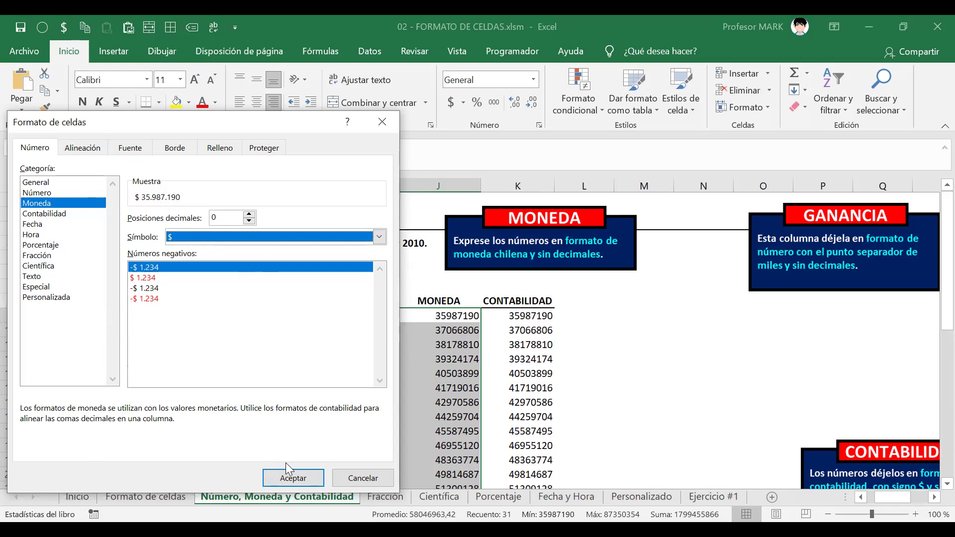
Apply Currency format with the $ symbol and 0 decimals to the MONEDA figures
left_click(299, 479)
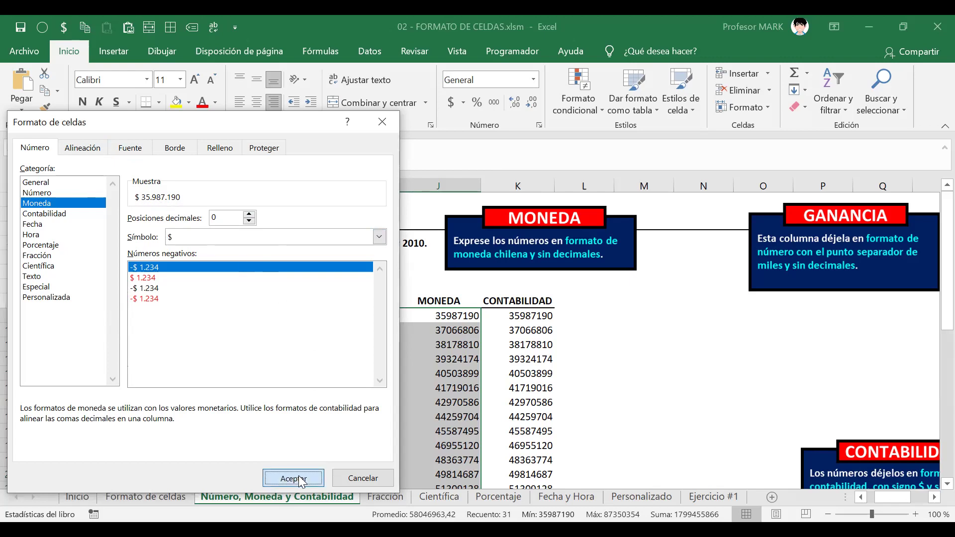
left_click(473, 379)
scroll(473, 379, "down", 3)
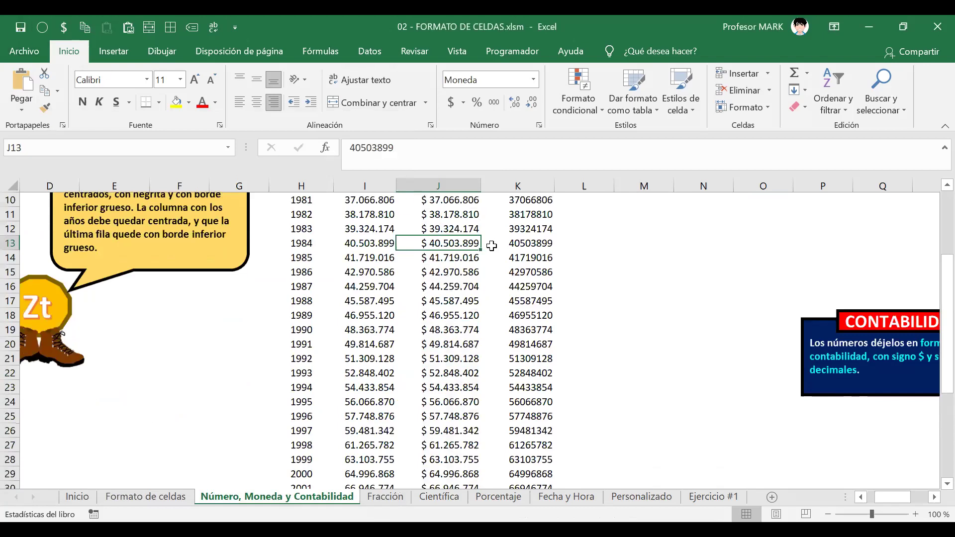
scroll(392, 234, "up", 2)
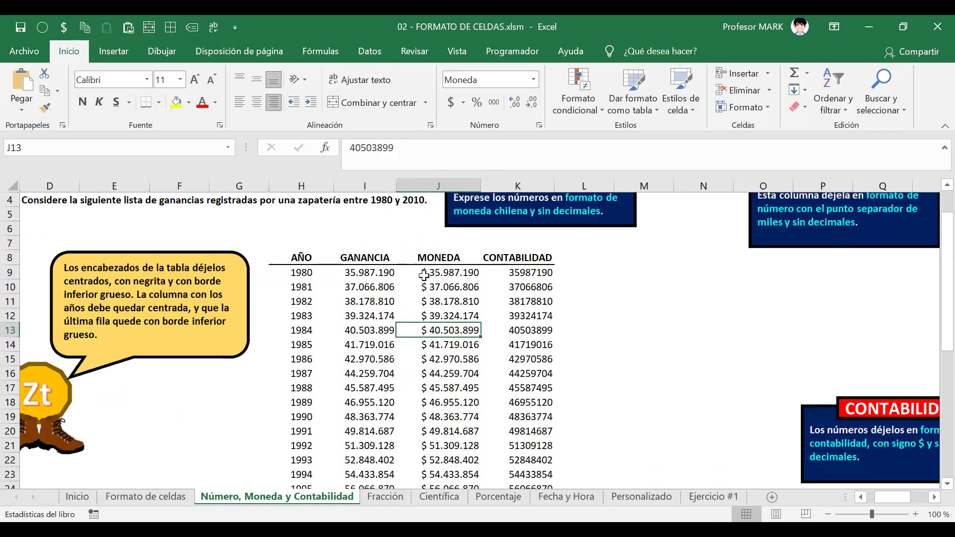
Check the formatted MONEDA values for 1981, 1982 and 1984
left_click(444, 283)
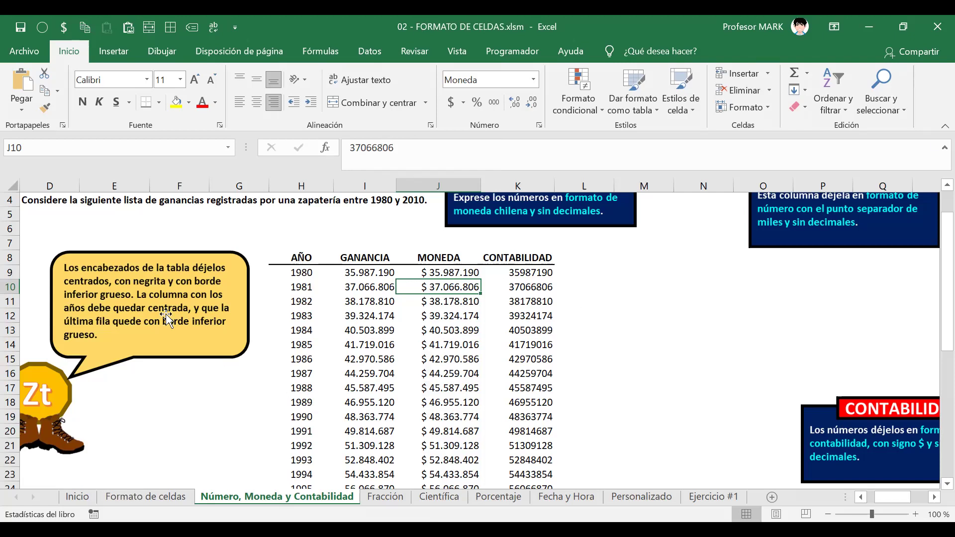
left_click(433, 305)
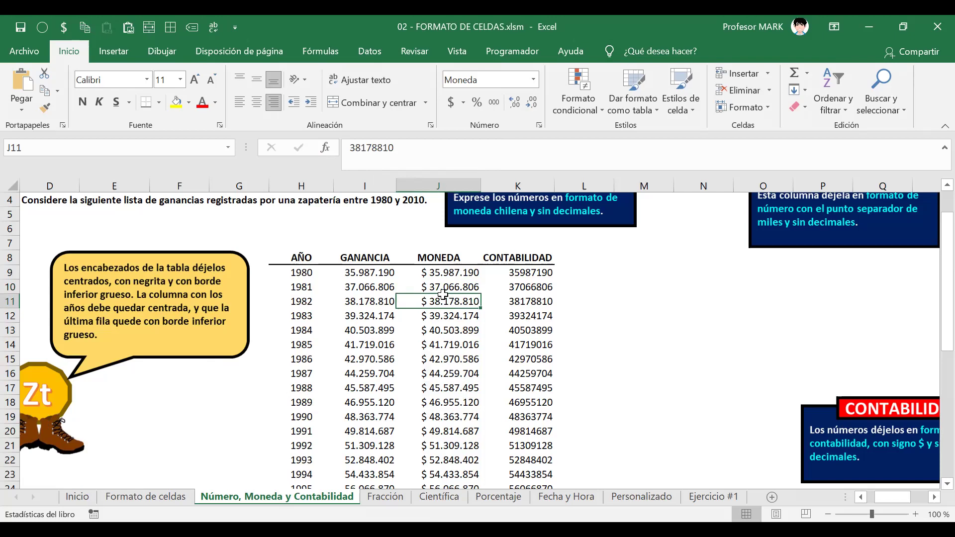
left_click(437, 330)
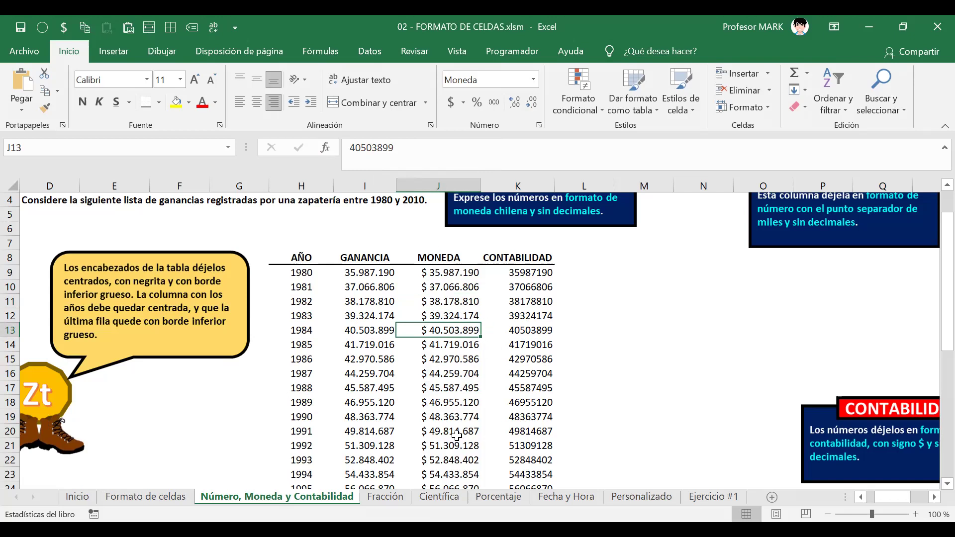
double_click(436, 329)
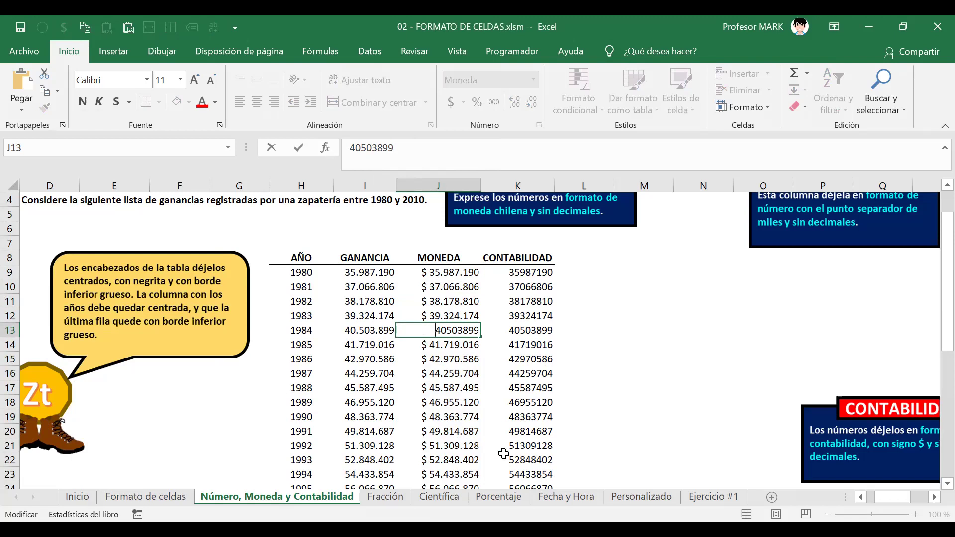
left_click_drag(436, 330, 481, 328)
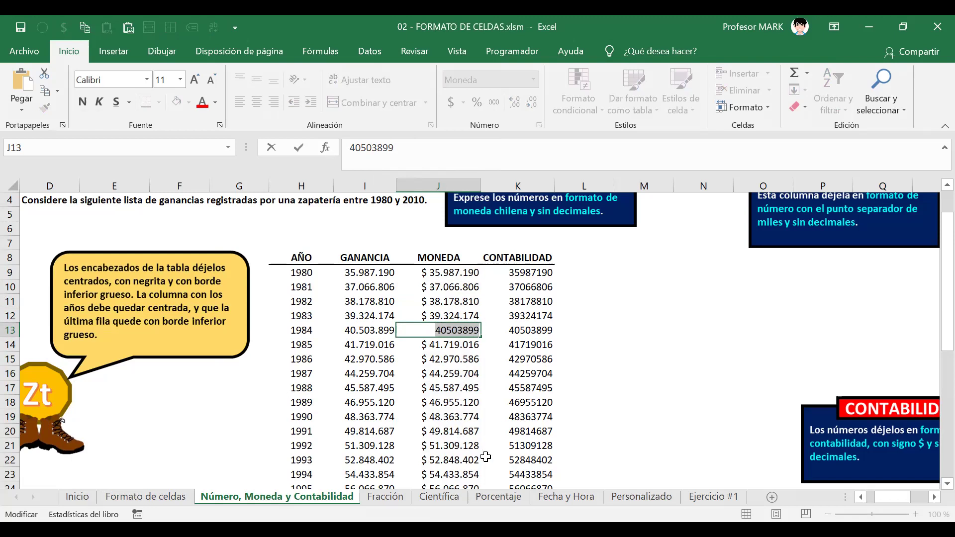
left_click(445, 330)
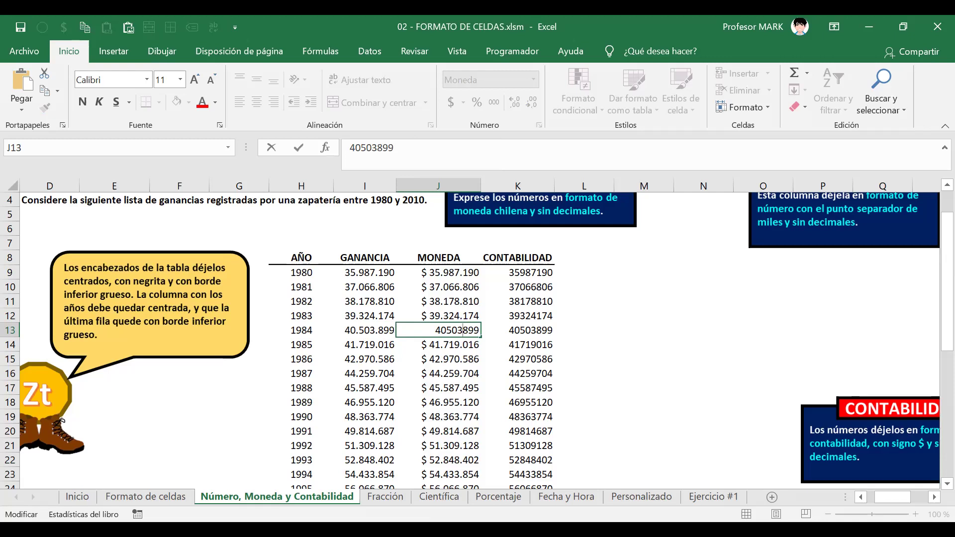
key("Escape")
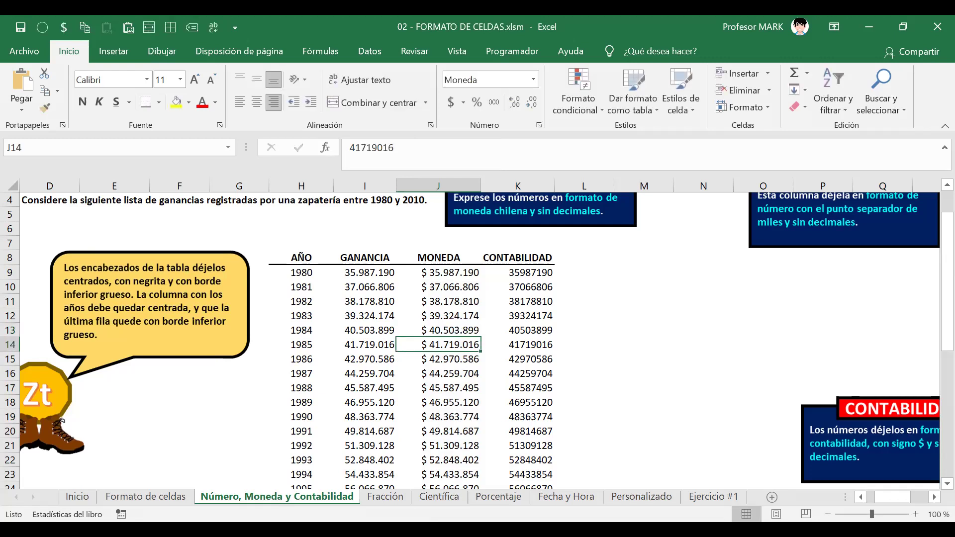
left_click(438, 330)
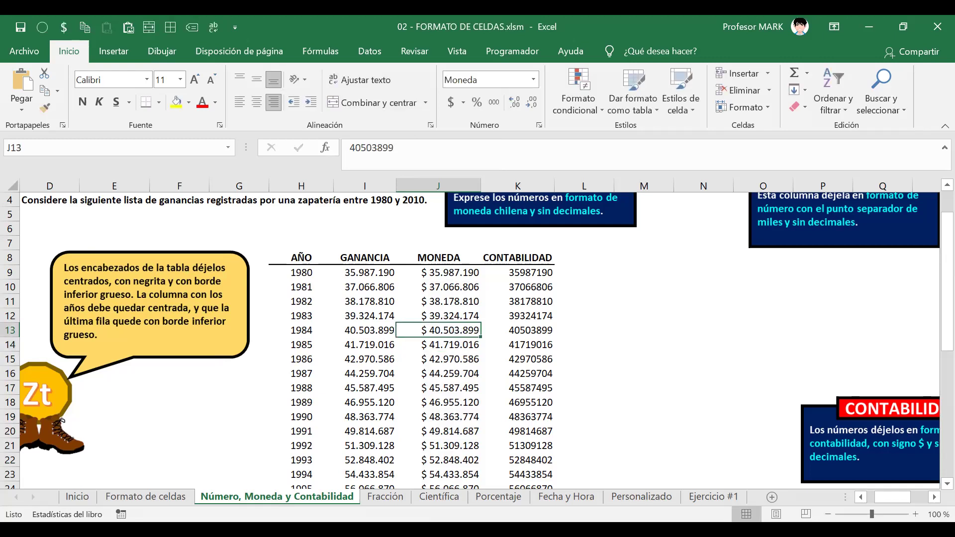
left_click_drag(439, 331, 438, 359)
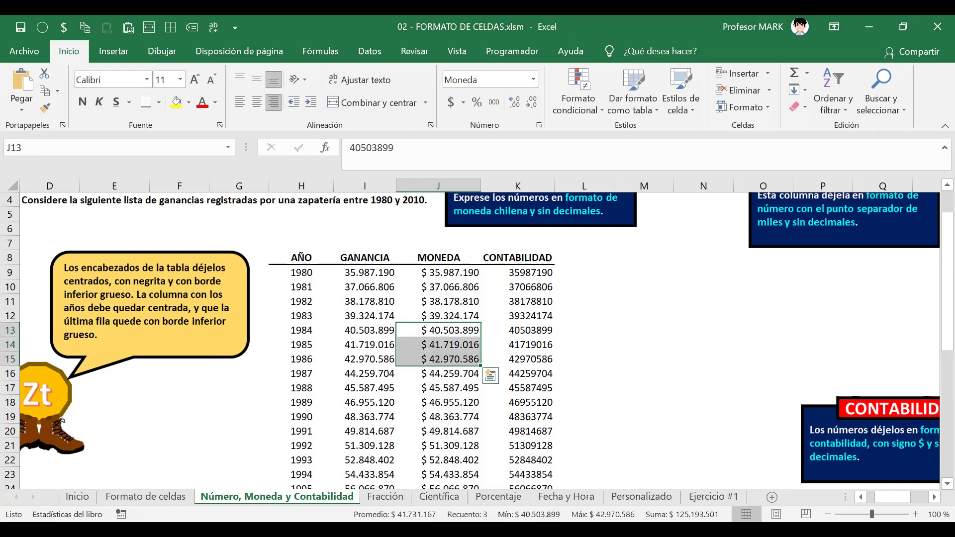
key("Up")
key("Down")
key("Up")
key("Up")
key("Up")
key("Down")
key("Down")
key("Down")
key("Down")
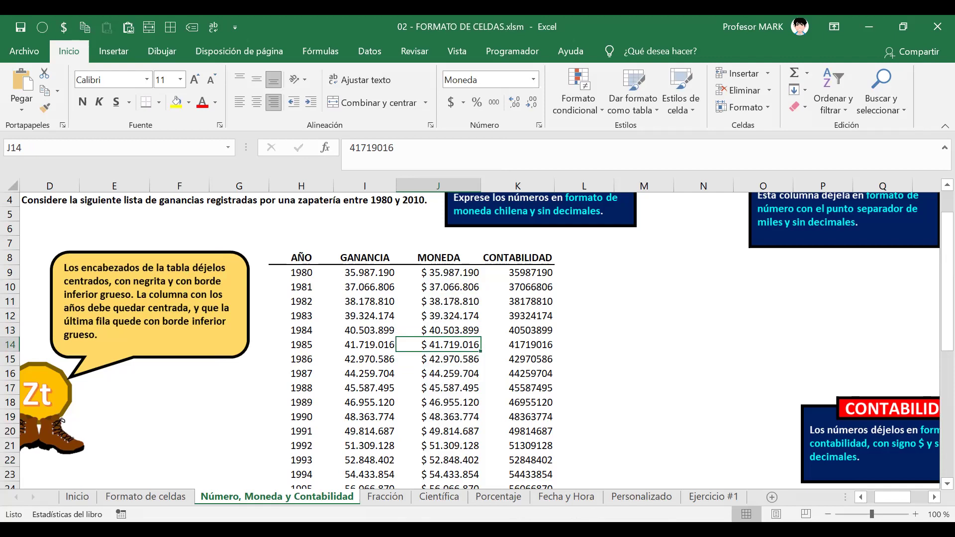
Move the MONEDA and CONTABILIDAD note boxes to the right of the table, stacked vertically
left_click_drag(871, 438, 616, 384)
mouse_move(555, 235)
left_mouse_down()
mouse_move(868, 331)
mouse_move(877, 342)
left_mouse_up()
mouse_move(692, 391)
left_mouse_down()
mouse_move(497, 390)
mouse_move(381, 273)
mouse_move(622, 366)
mouse_move(924, 433)
mouse_move(878, 450)
left_mouse_up()
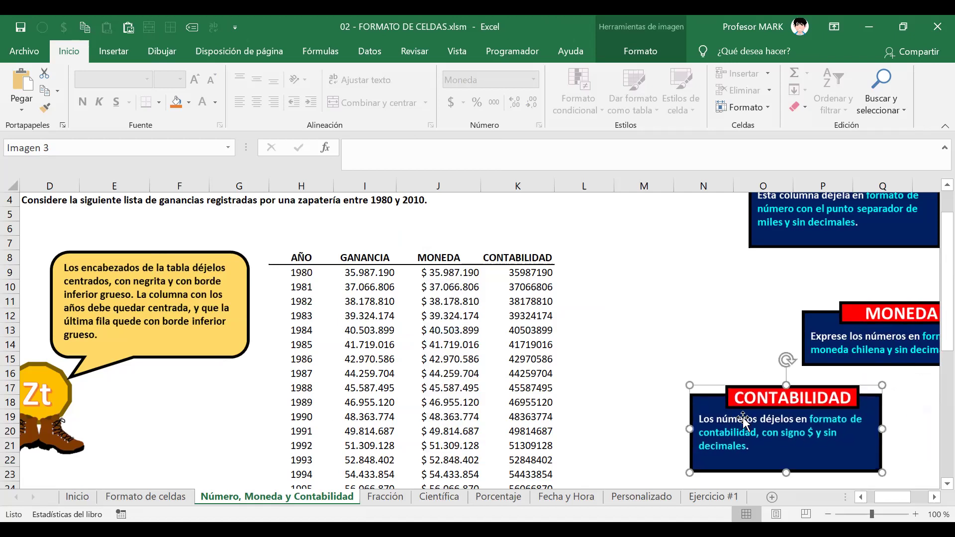
Select the CONTABILIDAD figures K9:K39, from 1980 to 2010
left_click(505, 271)
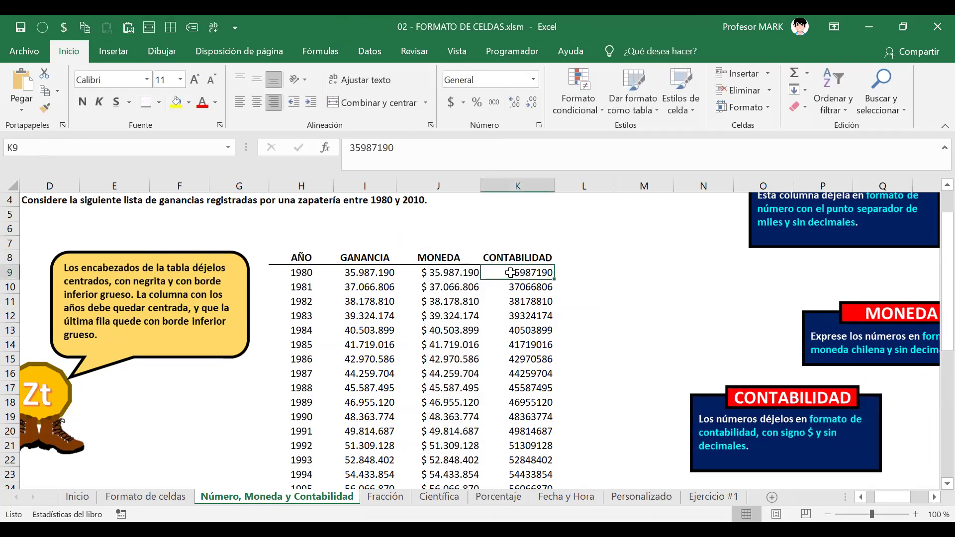
mouse_move(509, 272)
left_mouse_down()
mouse_move(534, 499)
mouse_move(537, 457)
mouse_move(538, 475)
left_mouse_up()
scroll(542, 382, "up", 6)
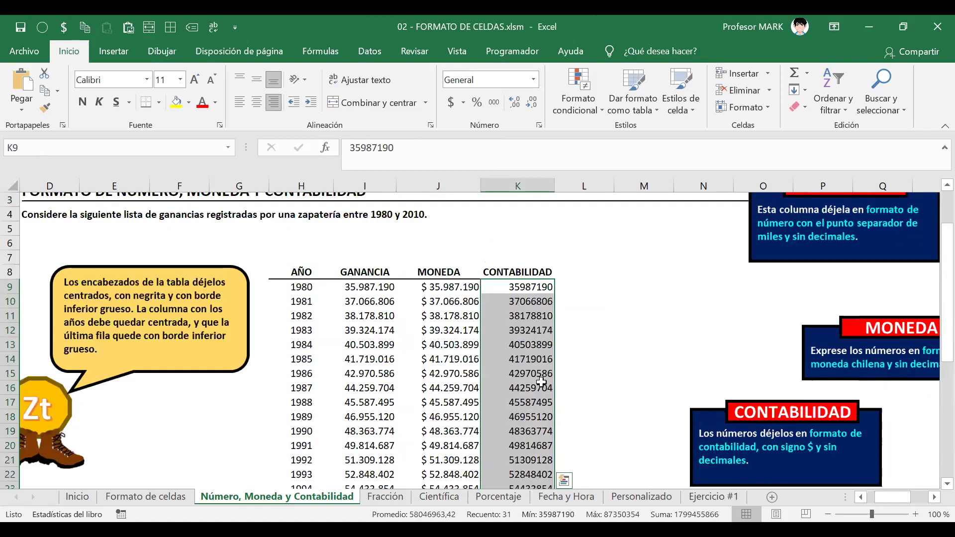
Format the CONTABILIDAD values as Contabilidad with $ and 0 decimals, then spot-check cells
right_click(497, 286)
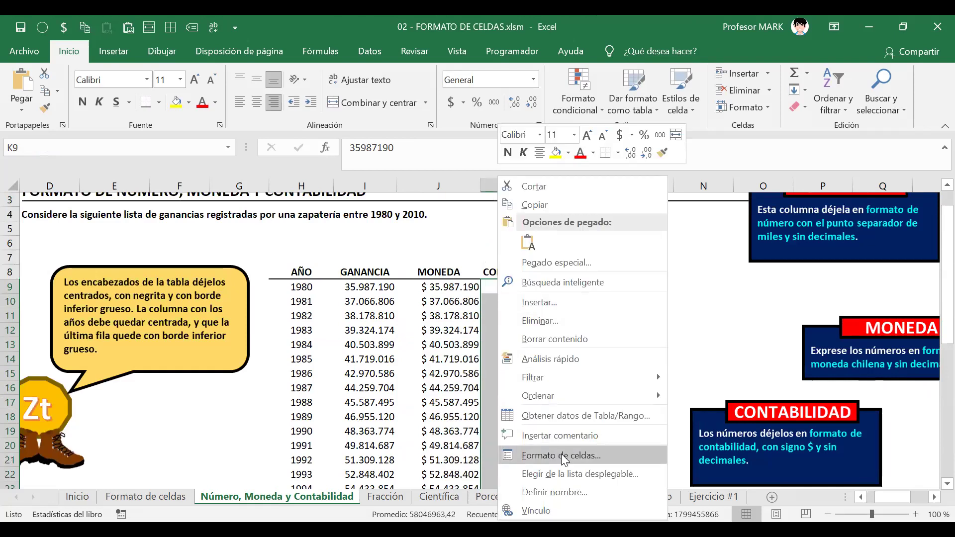
left_click(564, 459)
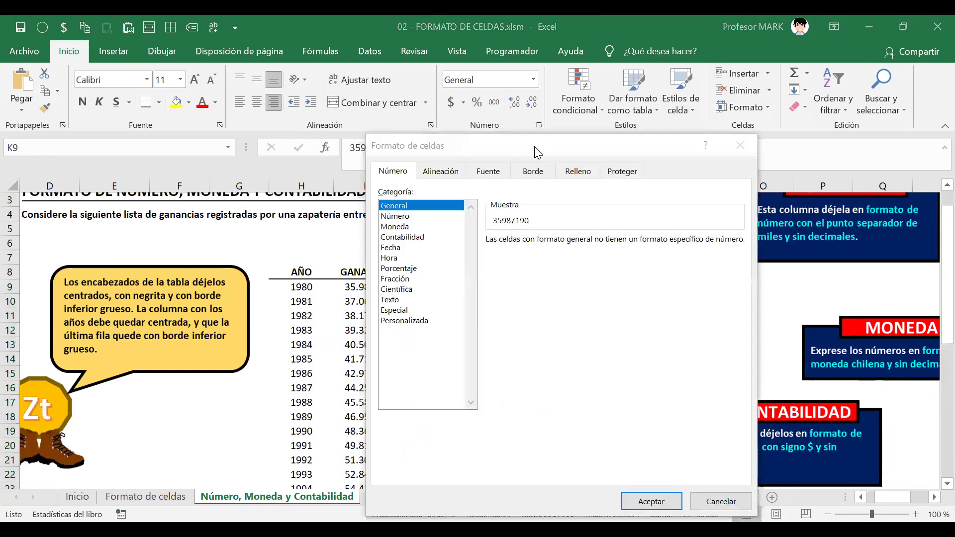
left_click(312, 224)
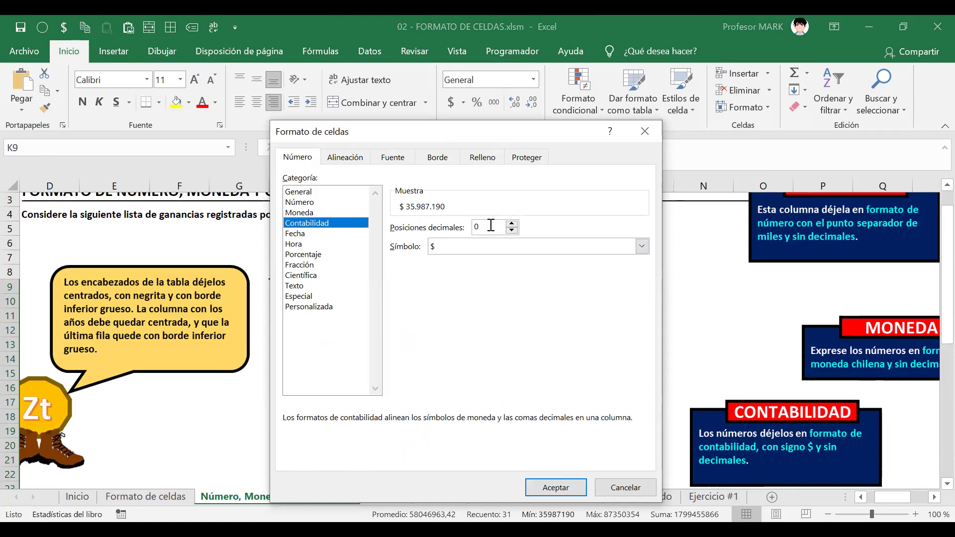
left_click(299, 213)
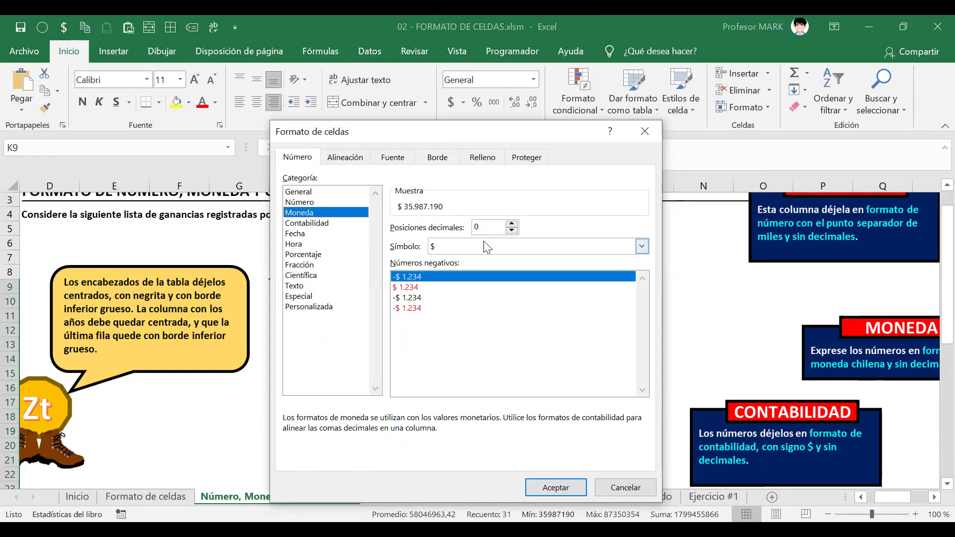
left_click(330, 223)
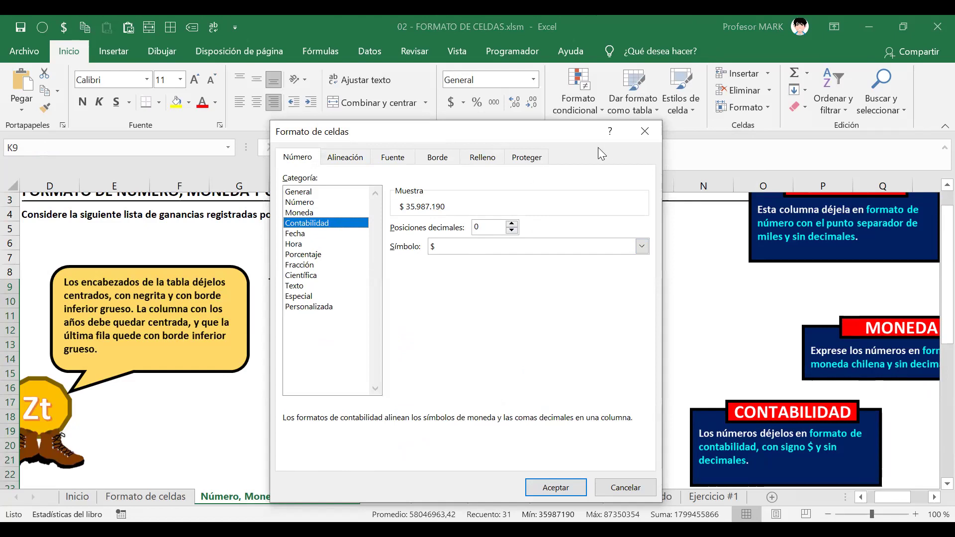
left_click(566, 487)
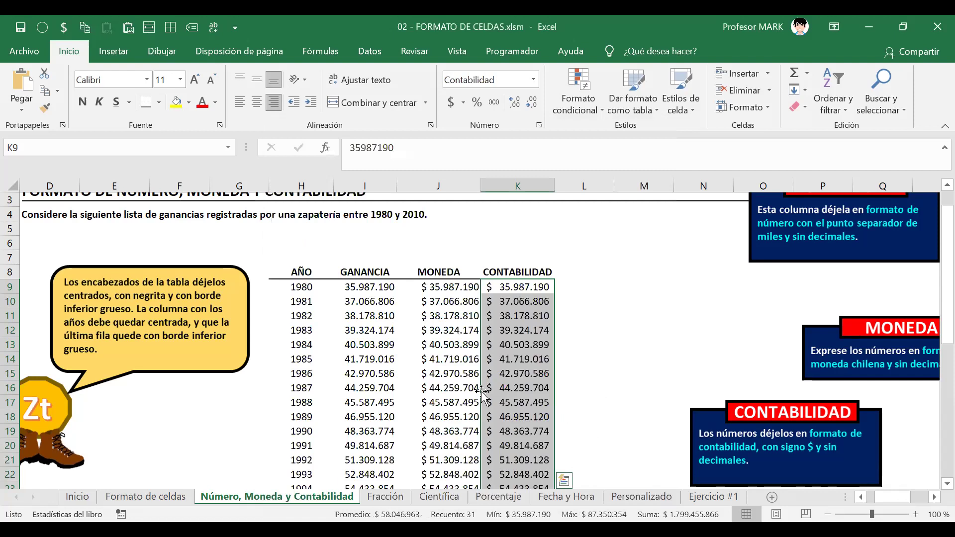
left_click(482, 390)
left_click(542, 290)
left_click(534, 401)
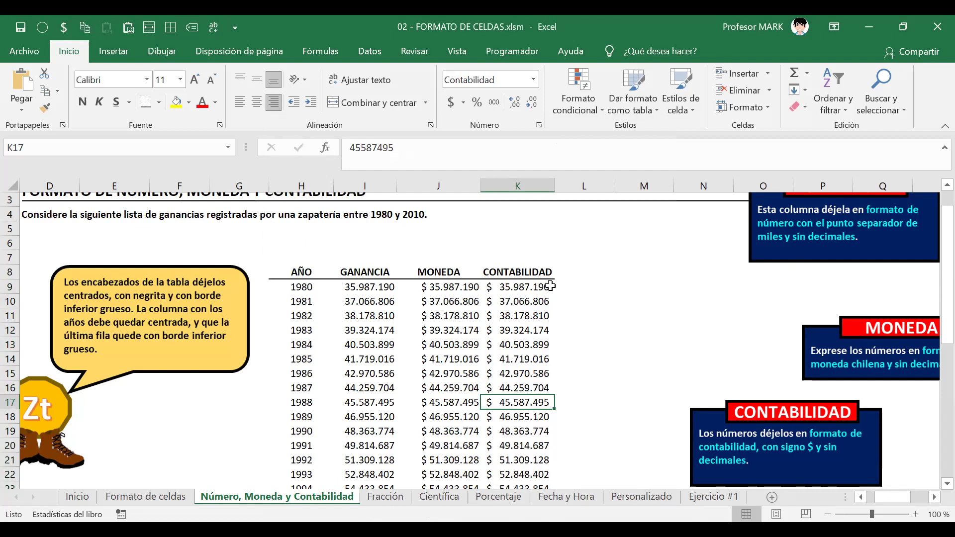
left_click_drag(428, 288, 438, 403)
left_click(438, 316)
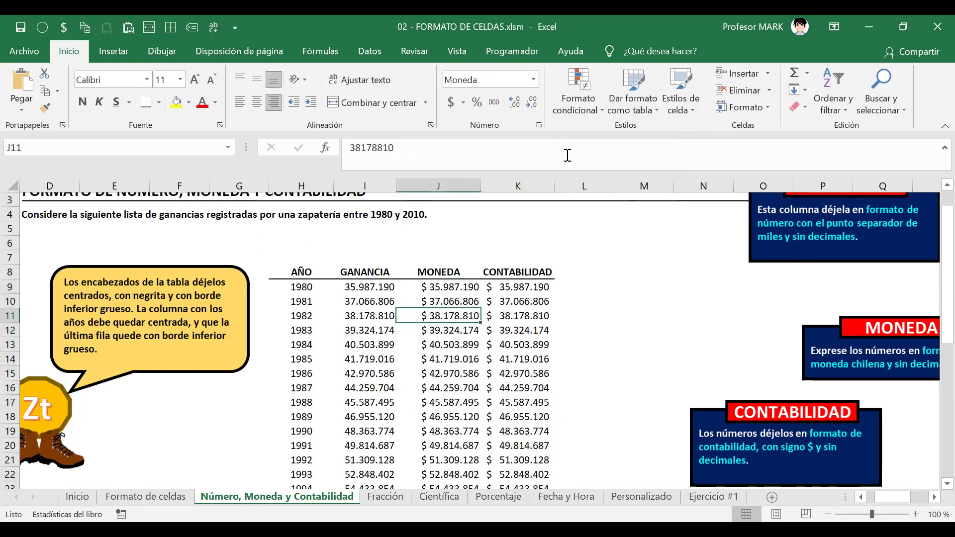
left_click(508, 289)
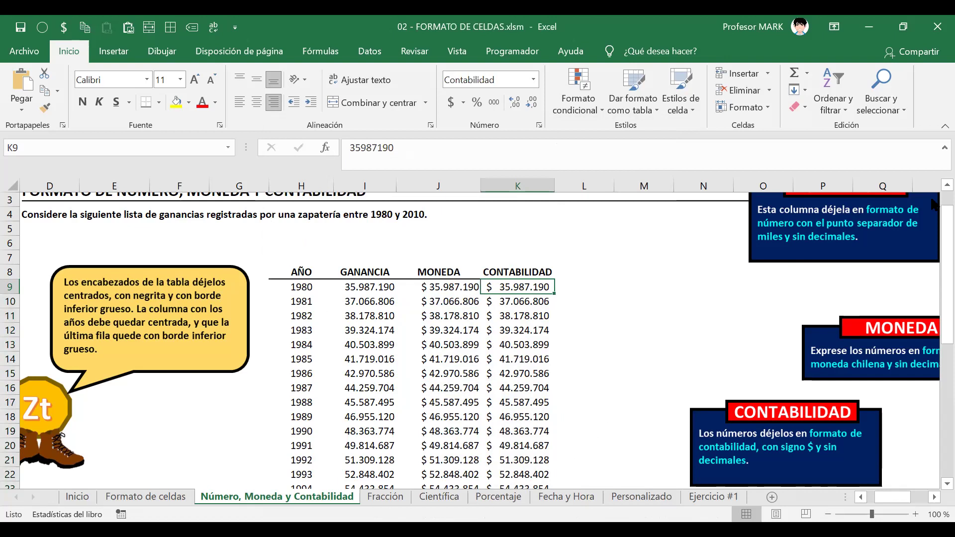
scroll(545, 302, "down", 7)
left_click(545, 302)
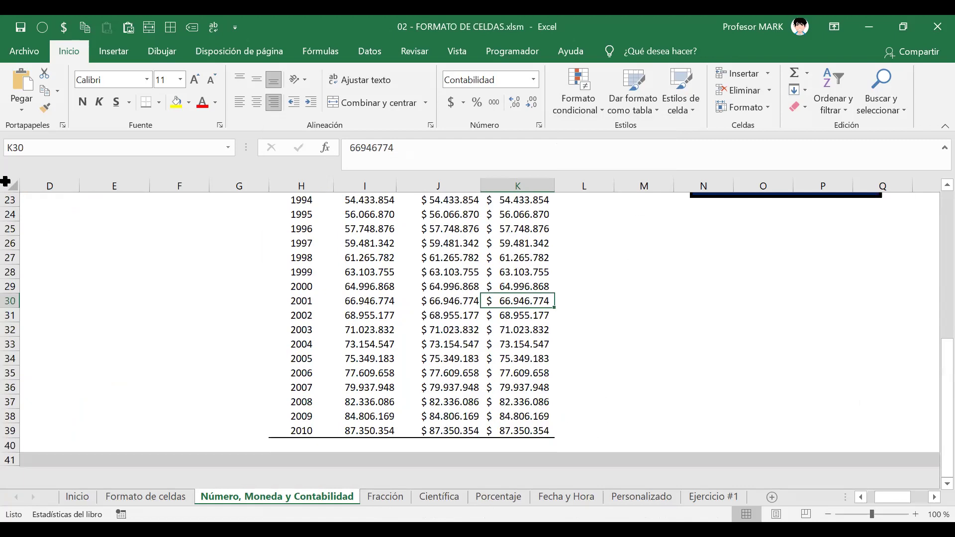
scroll(545, 302, "up", 7)
left_click(545, 301)
key("Num_Lock")
type("23")
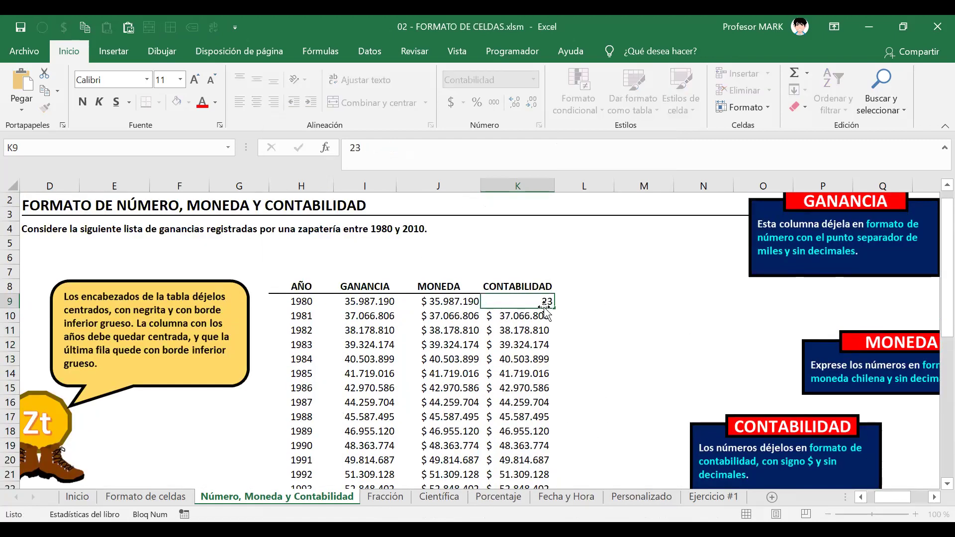
key("Return")
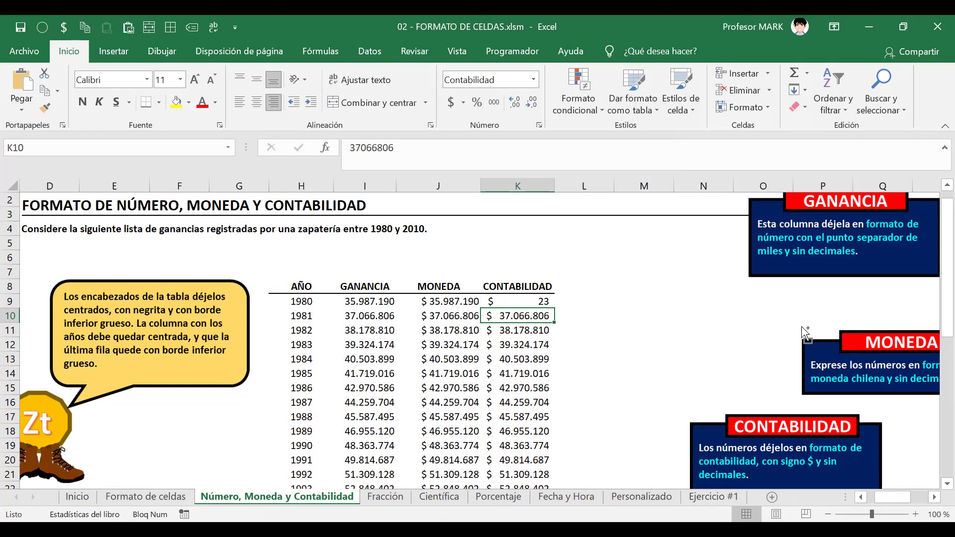
key("ctrl+z")
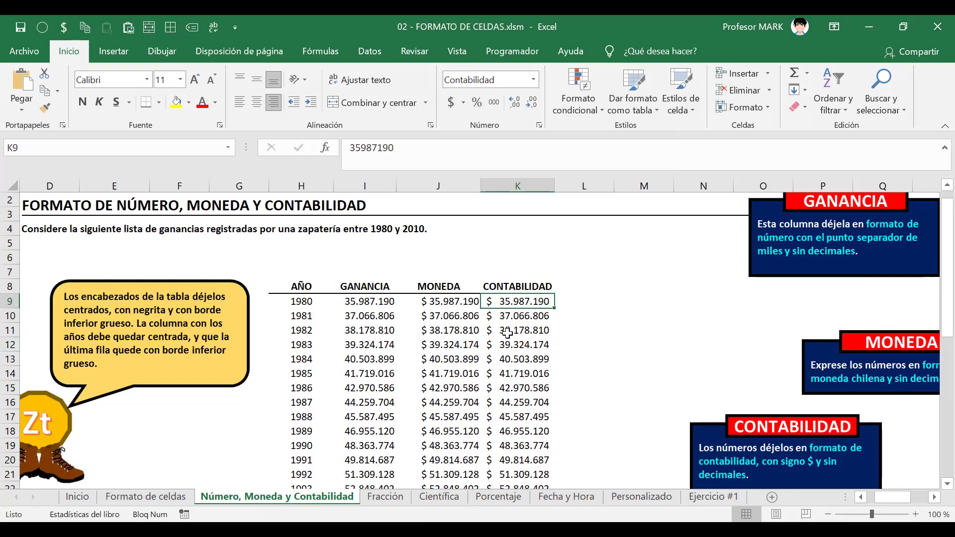
double_click(509, 316)
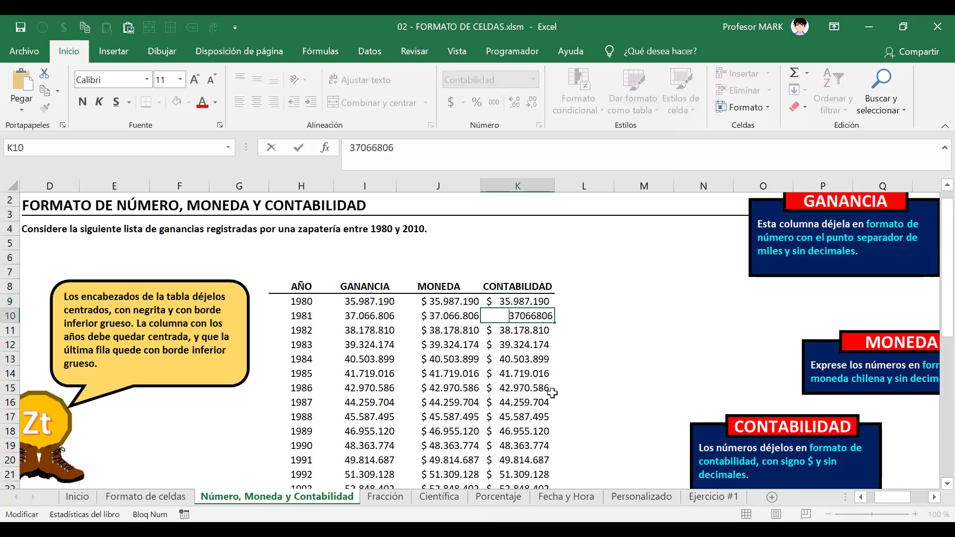
left_click_drag(510, 316, 555, 319)
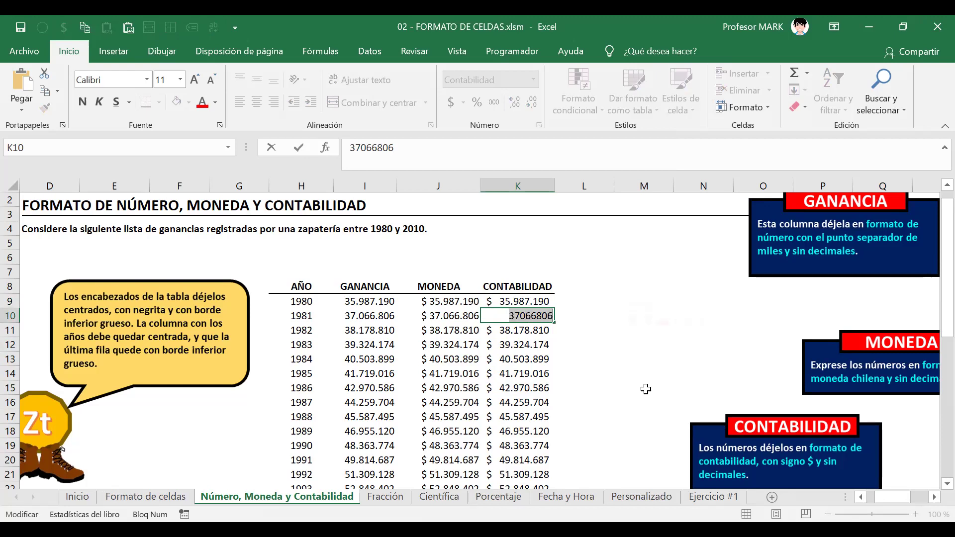
key("Return")
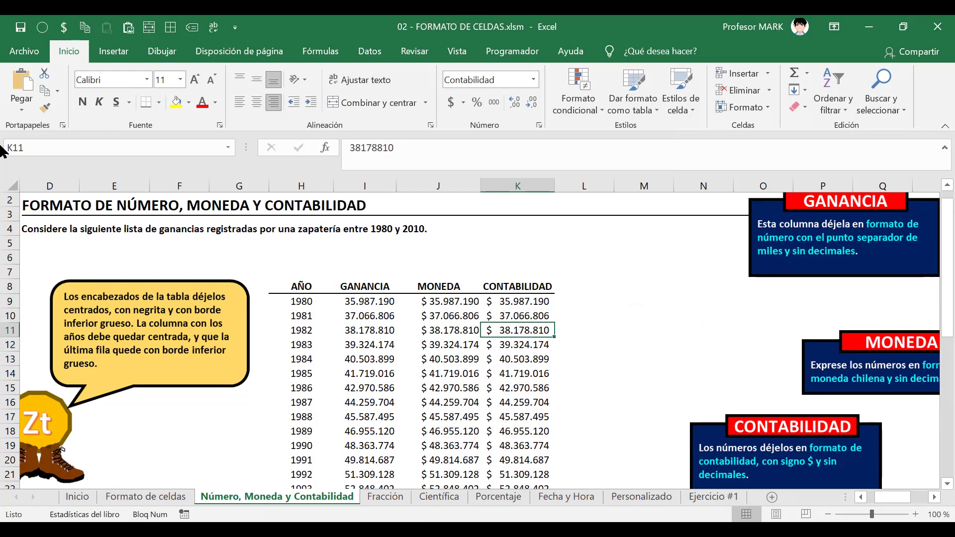
left_click(504, 315)
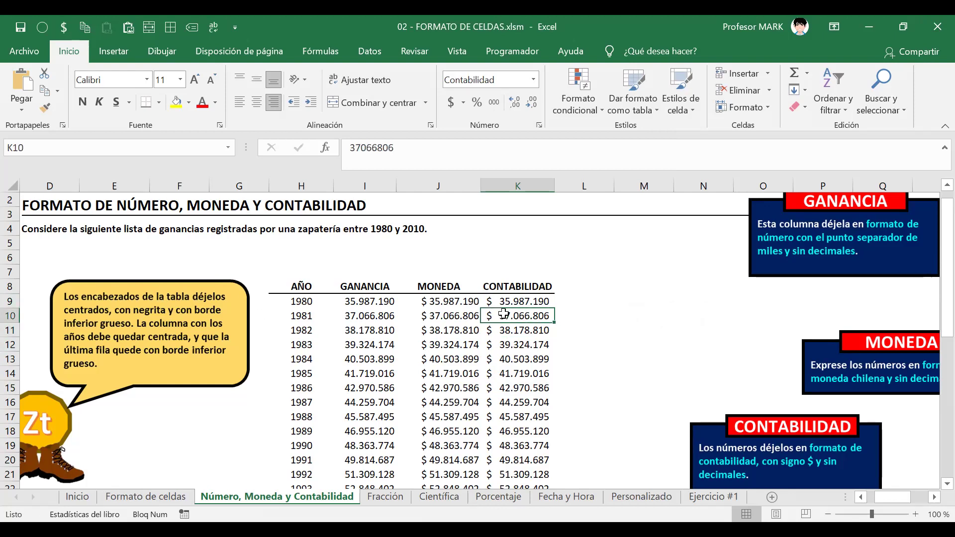